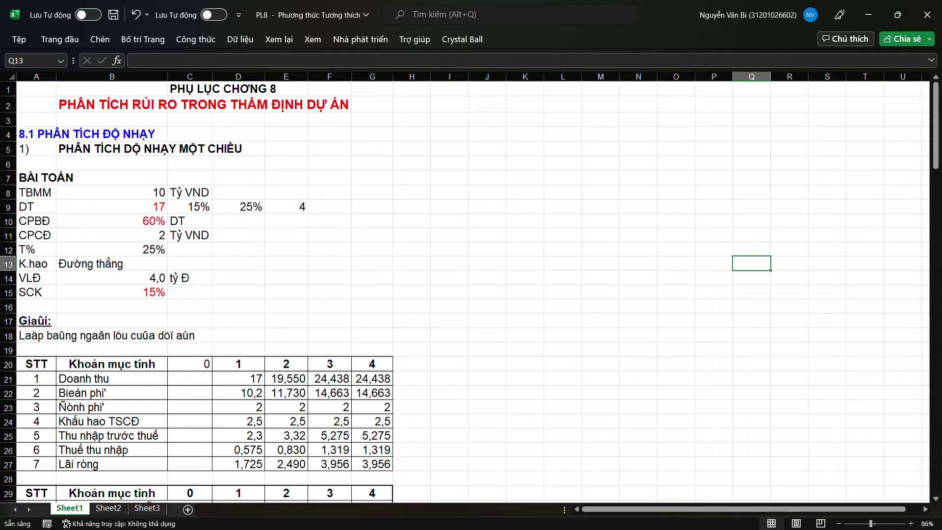
Enter the heading "độ nhạy" in cell K4.
left_click(525, 133)
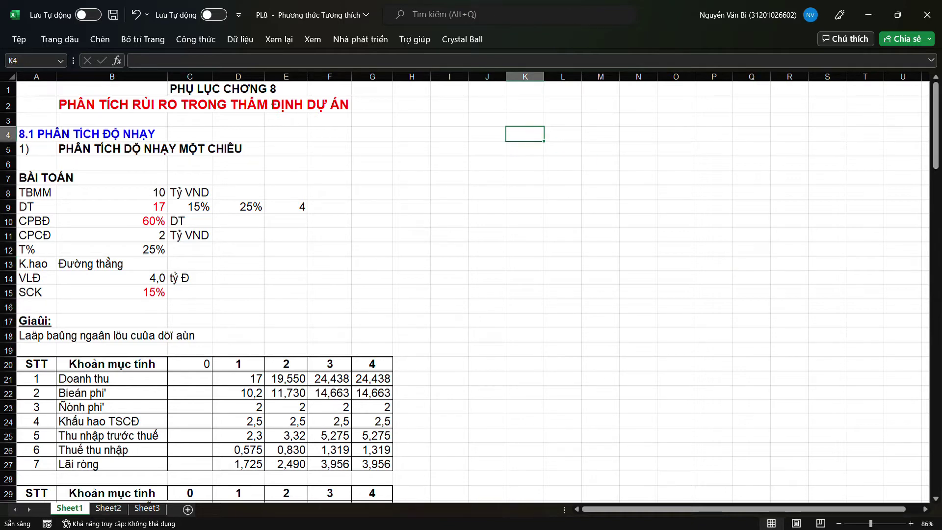
type("ddooj")
key("BackSpace")
key("BackSpace")
key("BackSpace")
key("BackSpace")
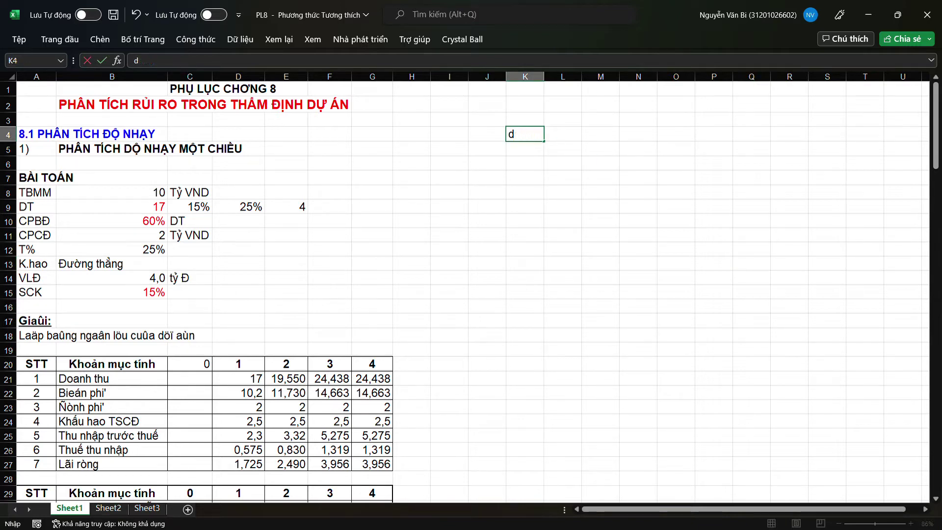
key("BackSpace")
type("độ nh")
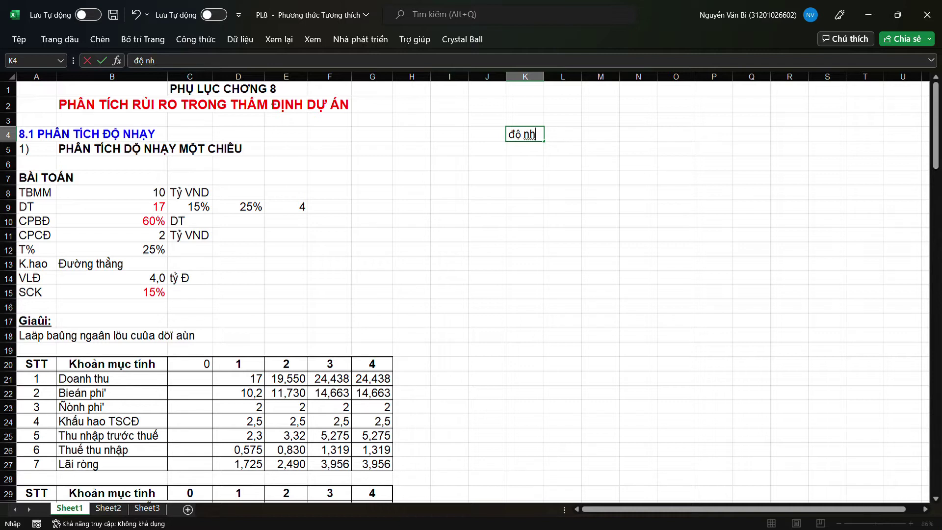
type("ay")
key("Return")
List the analysis types below the heading, entering "1 chiều" in K5 and "2 chiều" in K6.
type("1 chiều")
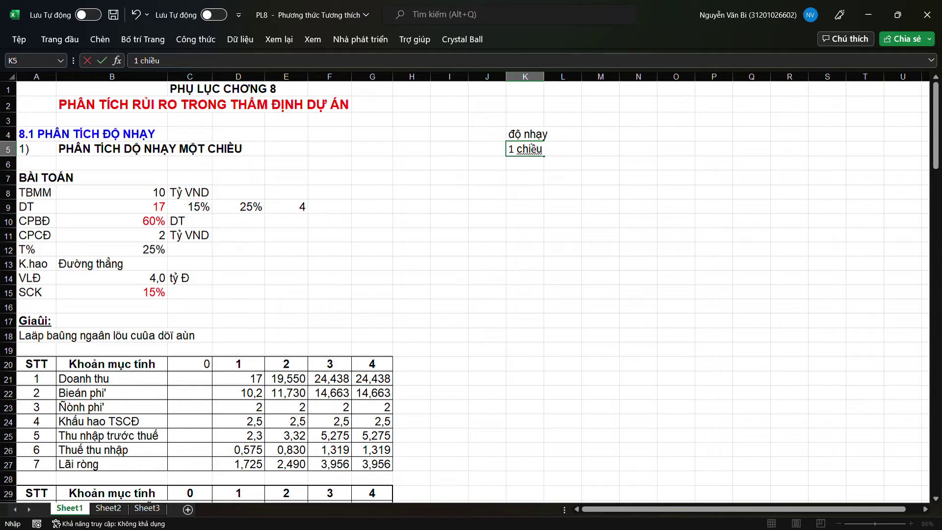
key("Return")
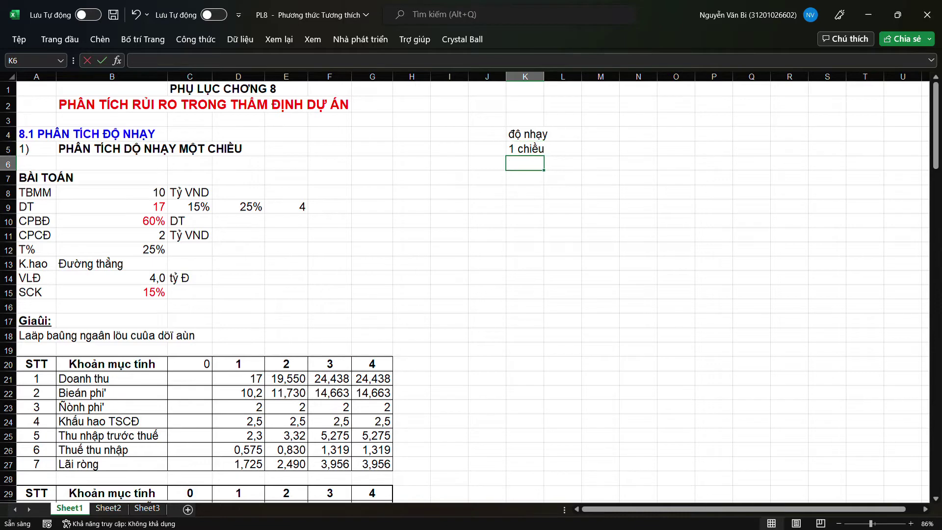
type("2 chiều")
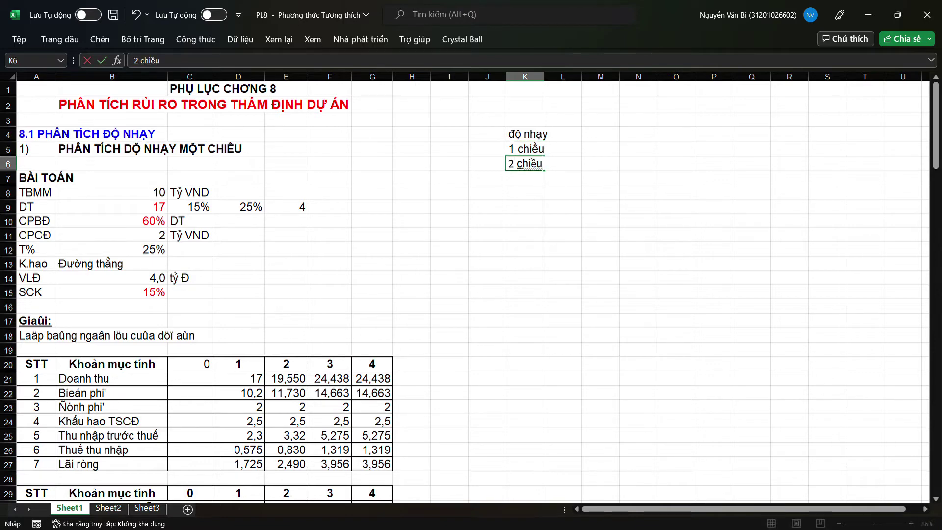
key("Right")
Describe the one-way analysis in cell M5 as "tác động của từng biến RR".
key("Right")
key("Up")
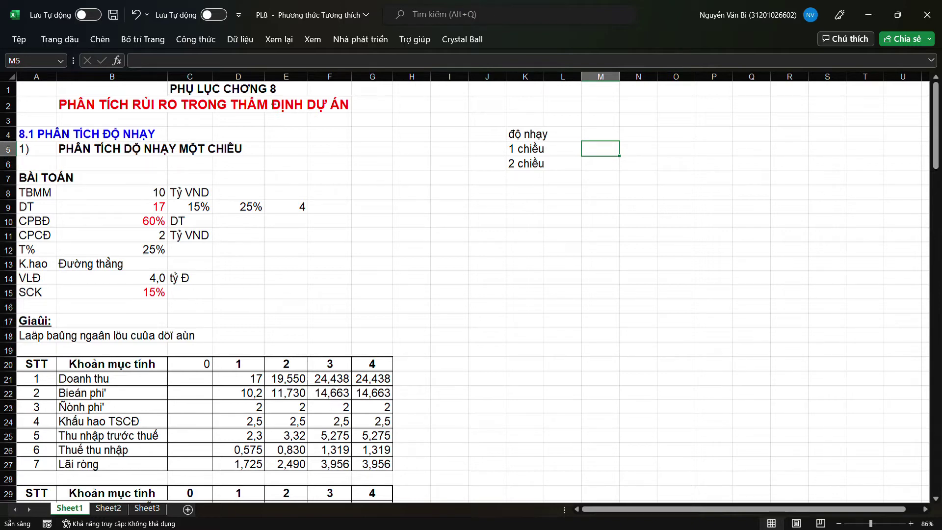
type("tác")
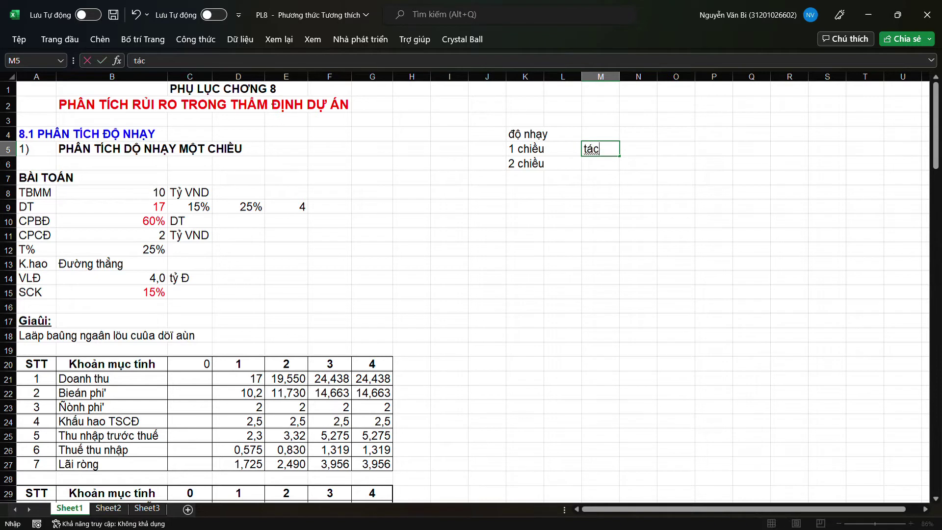
type(" đoộng c")
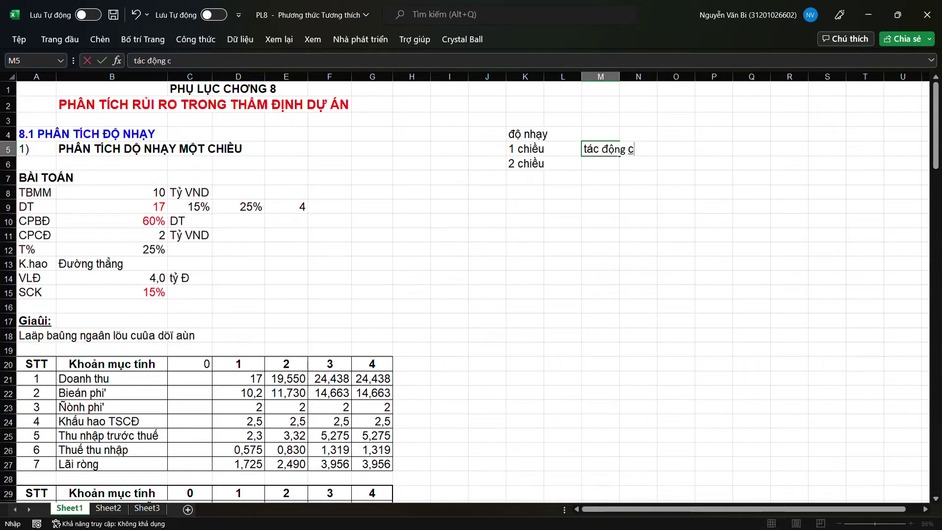
type("ủa ưg")
key("BackSpace")
key("BackSpace")
type("từng")
type(" biến")
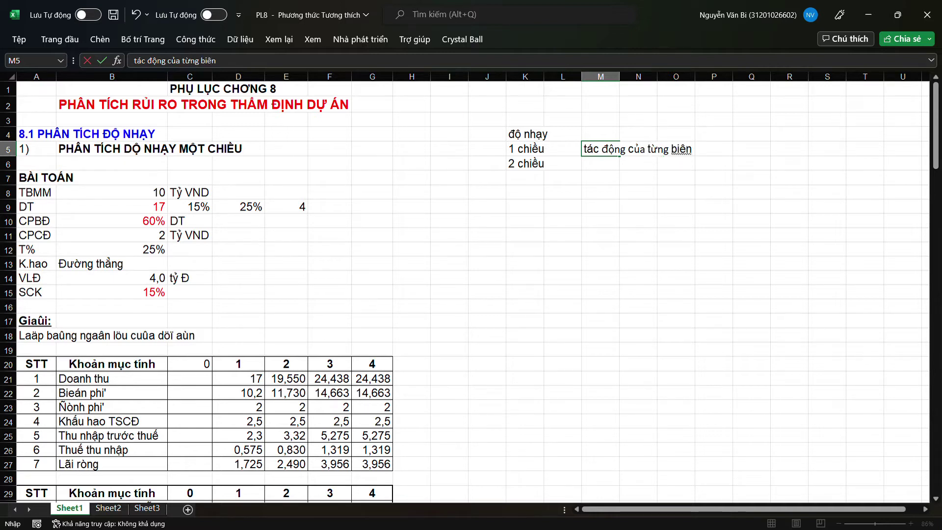
type(" RR")
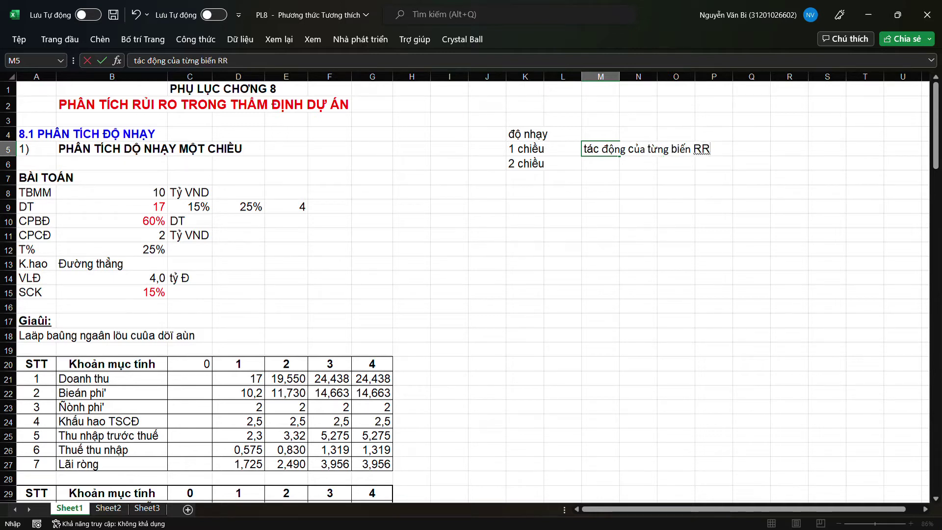
key("Return")
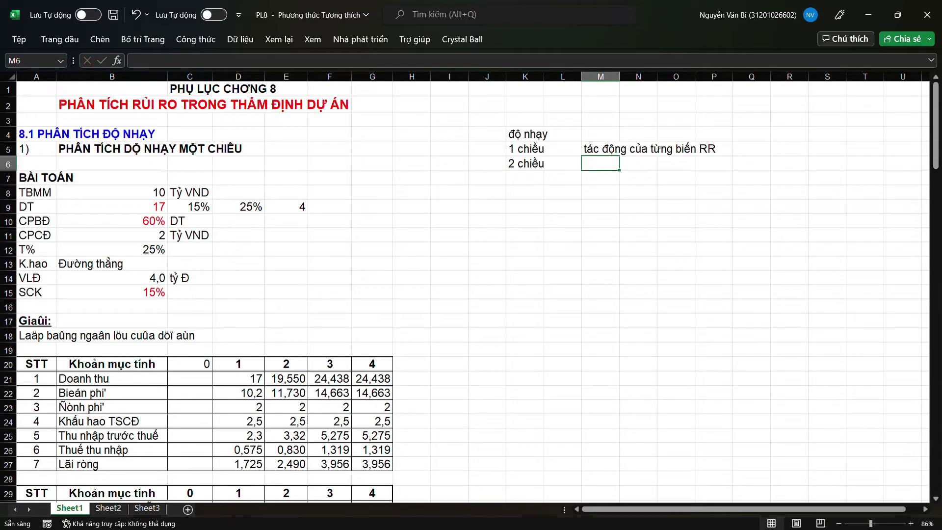
Describe the two-way analysis in cell M6 as "tác động của 2 biến RR cùng lúc".
type("tác động")
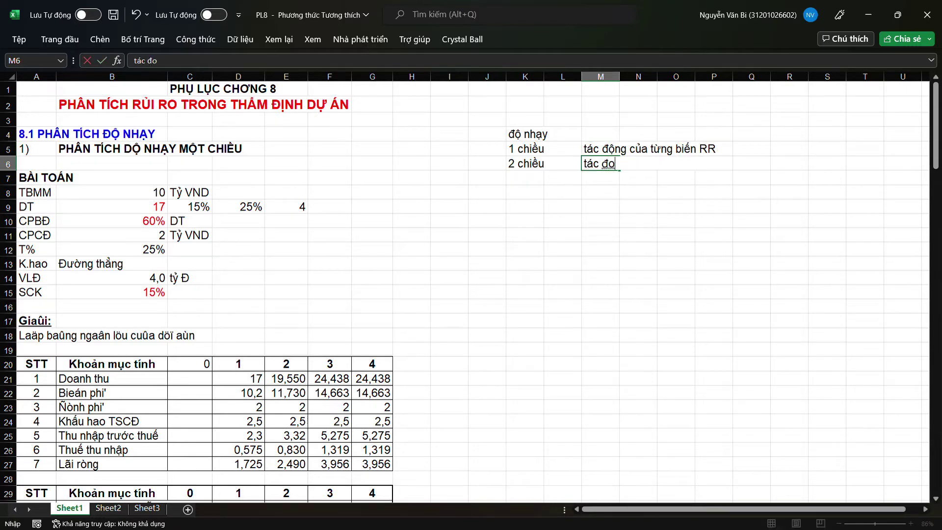
type(" của")
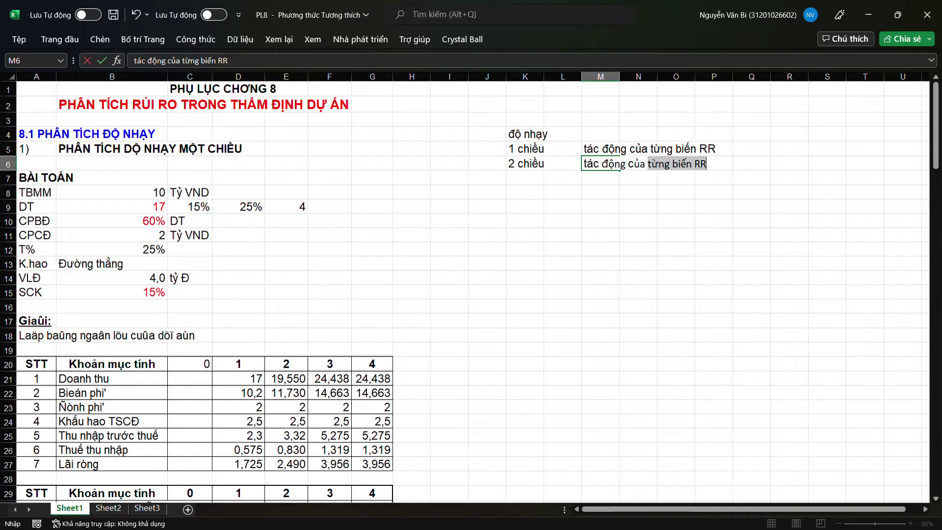
type("2 biến")
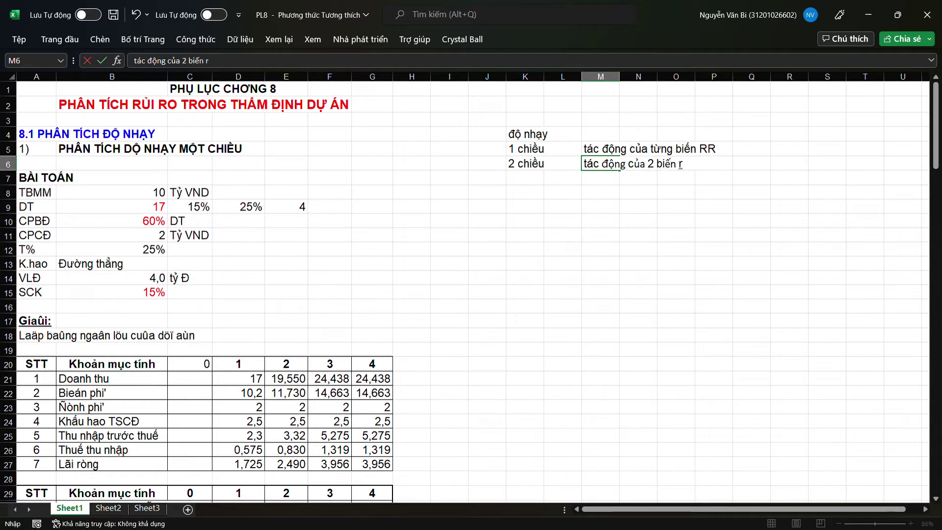
type(" RR cu")
type("ng lúc")
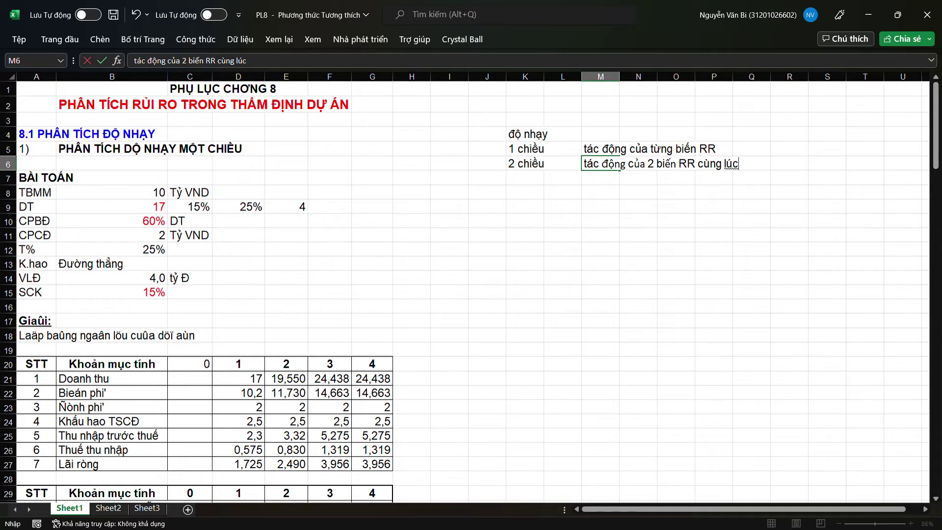
left_click(751, 149)
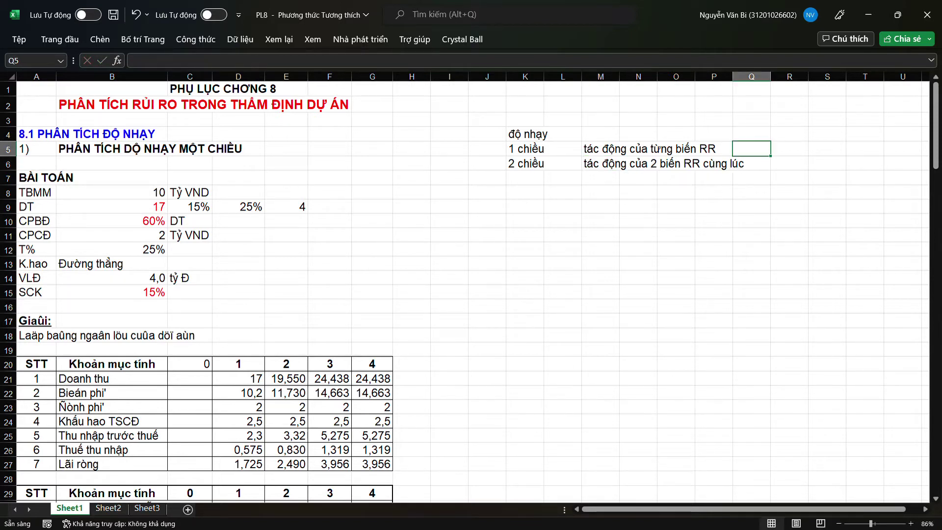
Enter "Hàm MT" in cells R5 and R6, beside both analysis descriptions.
left_click(789, 148)
type("Hàm MT")
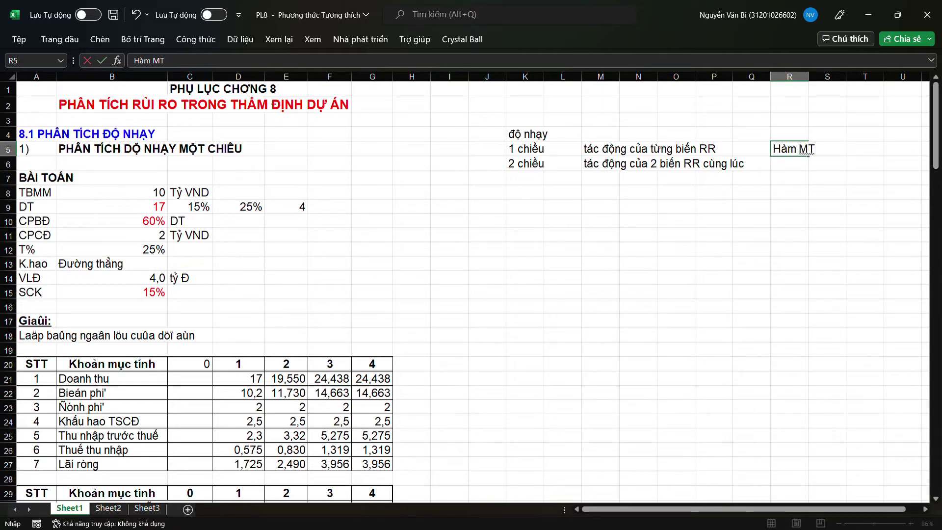
key("Return")
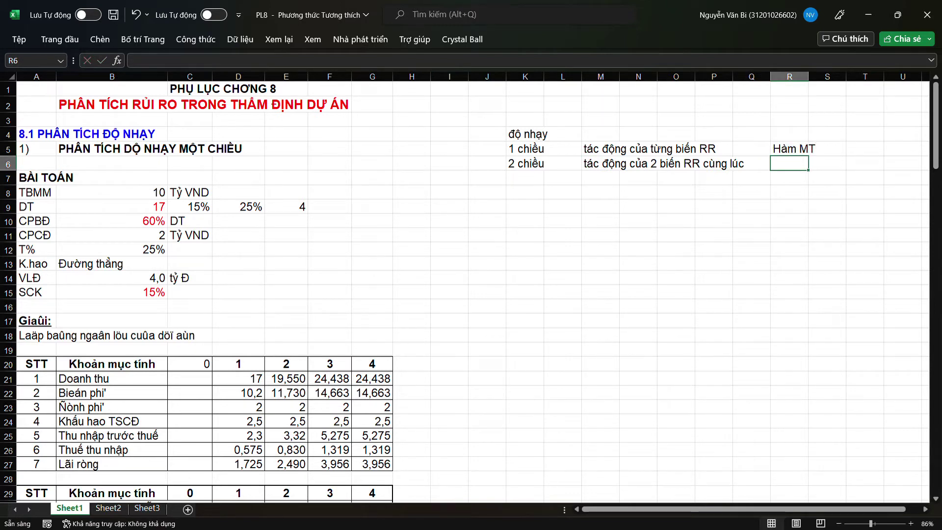
type("Hàm M")
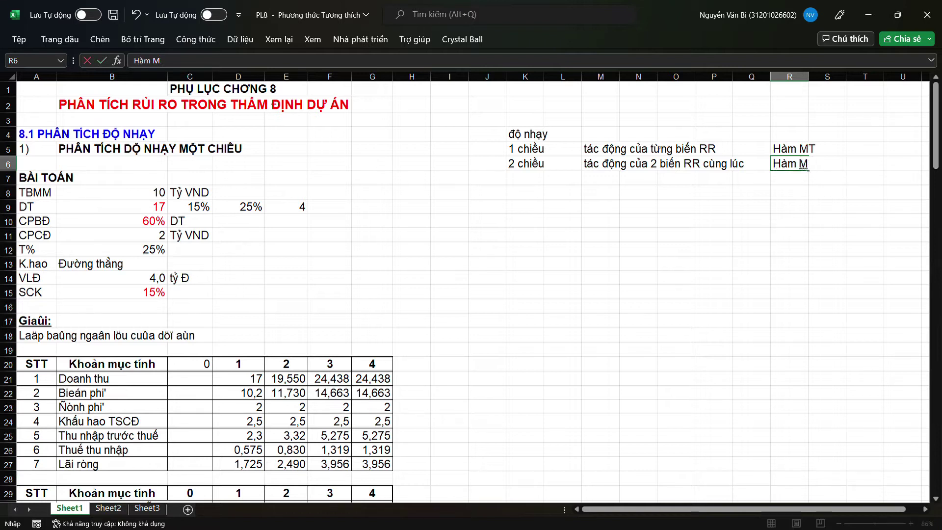
type("T")
left_click(752, 292)
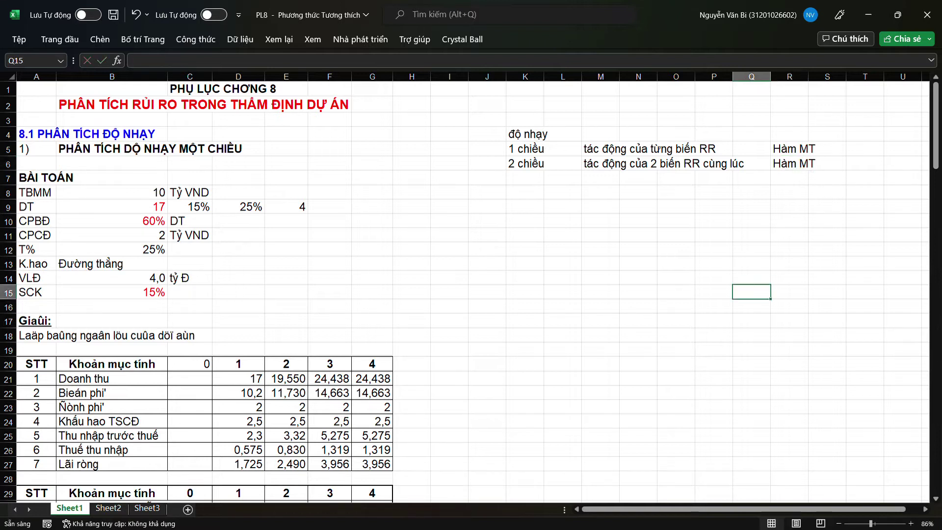
Change the font of range A1:R19 to a Times-style serif typeface.
left_click_drag(36, 88, 802, 351)
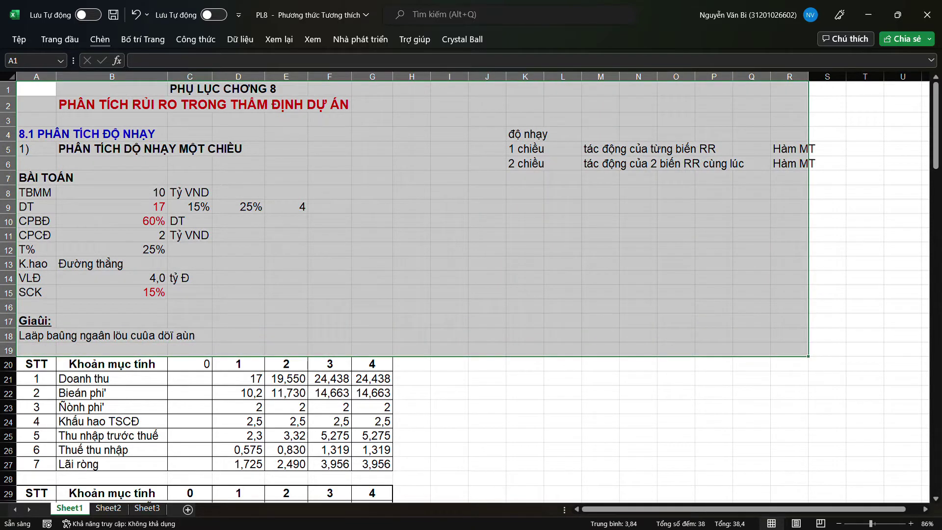
left_click(60, 39)
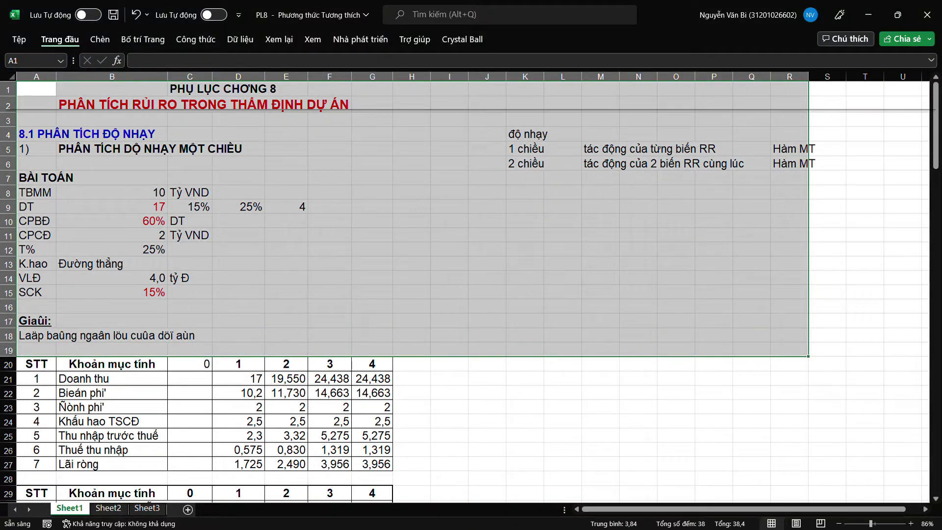
key("Return")
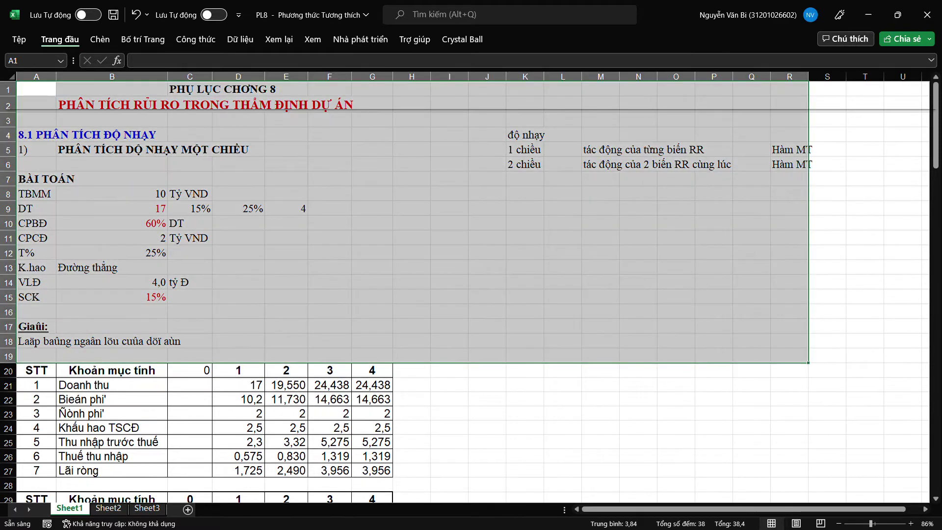
left_click(638, 413)
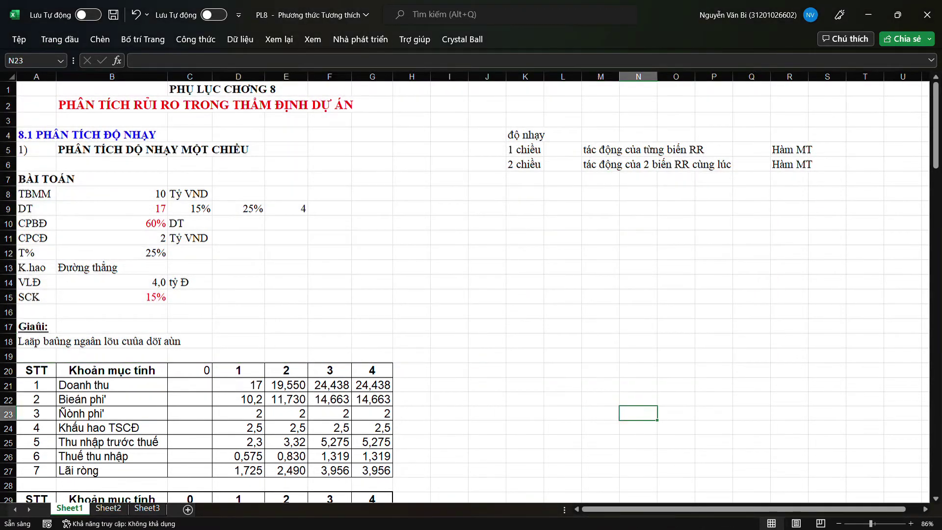
Apply the same serif font to every cell of the worksheet.
key("ctrl+a")
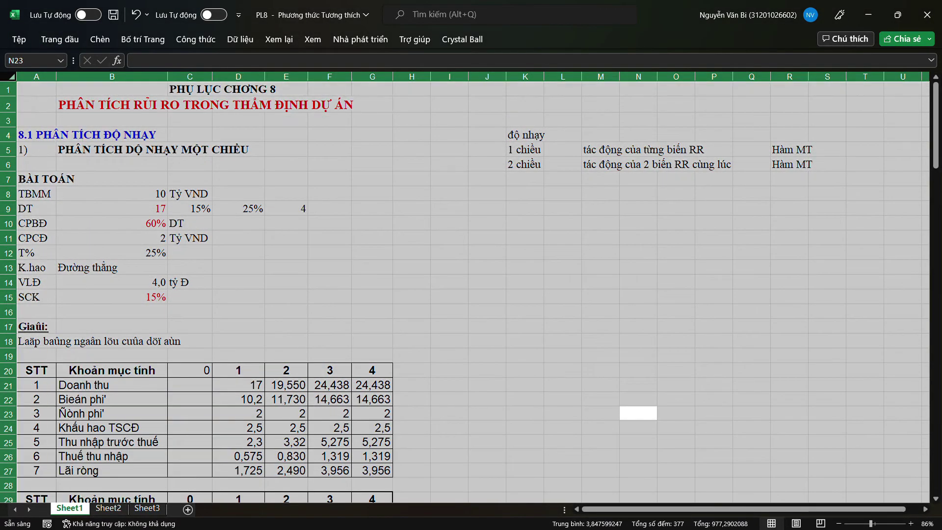
key("ctrl+1")
key("Return")
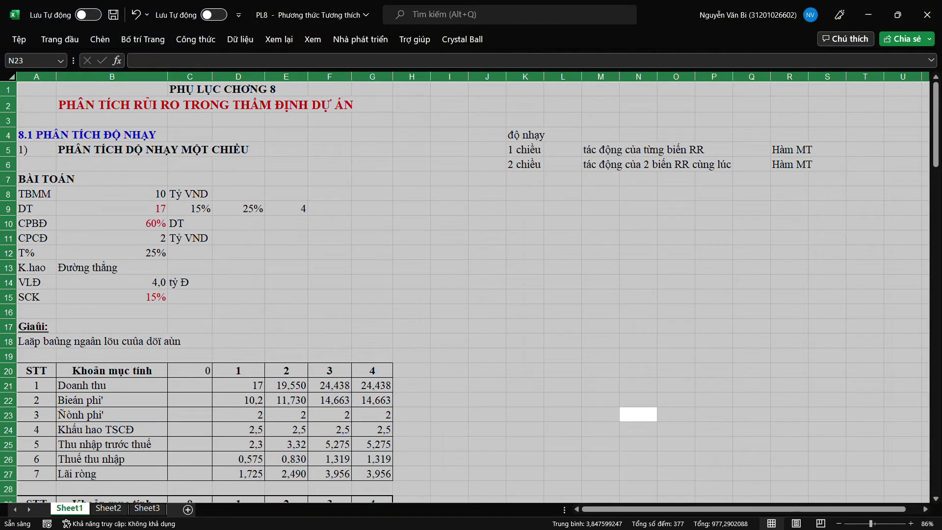
left_click(449, 208)
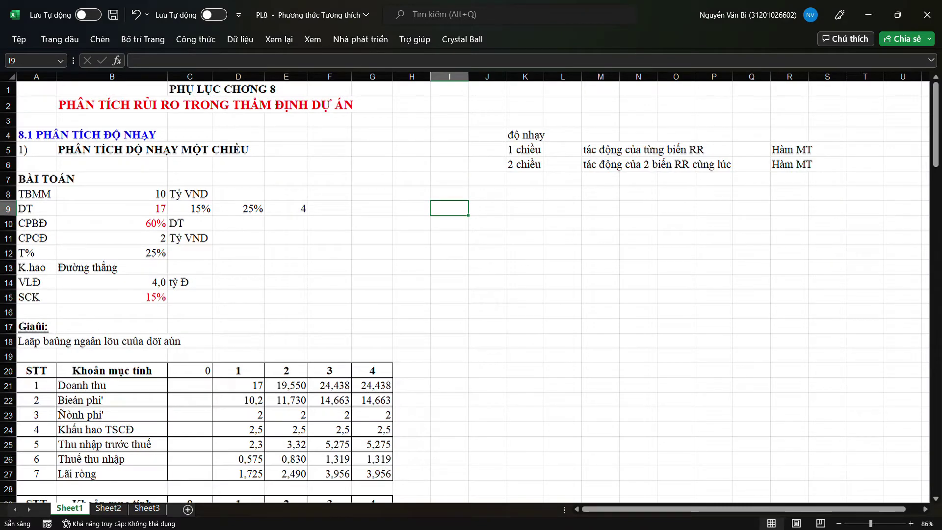
left_click(412, 296)
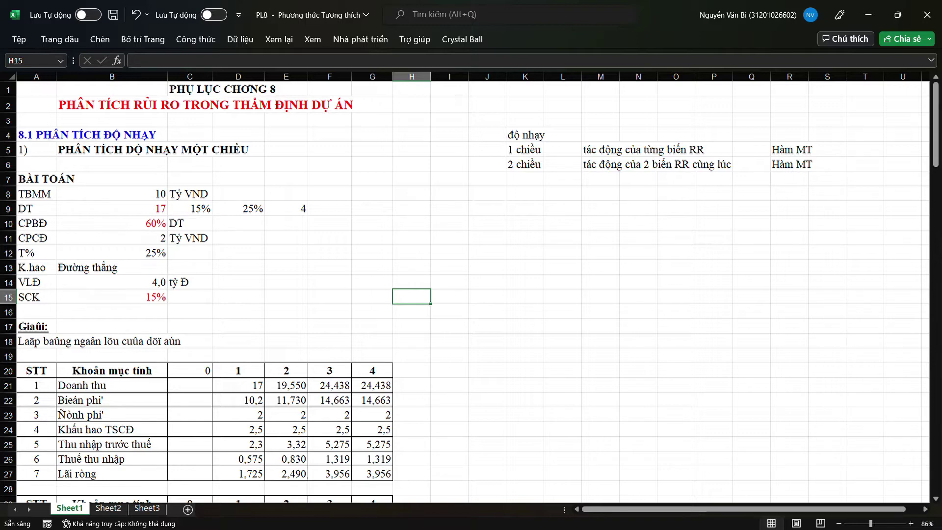
Move the two analysis descriptions to L5:L6 and the two "Hàm MT" entries to P5:P6.
left_click_drag(599, 149, 544, 157)
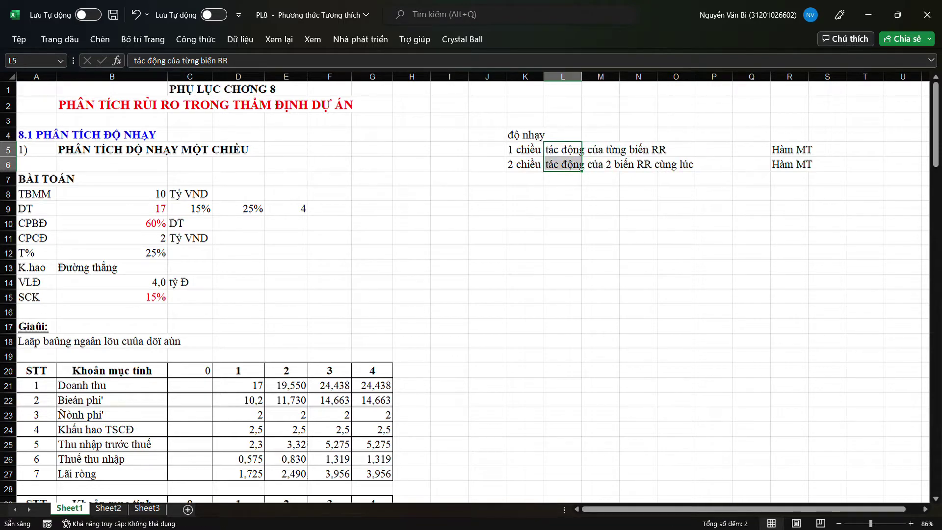
left_click(675, 194)
left_click_drag(789, 149, 695, 157)
left_click(714, 223)
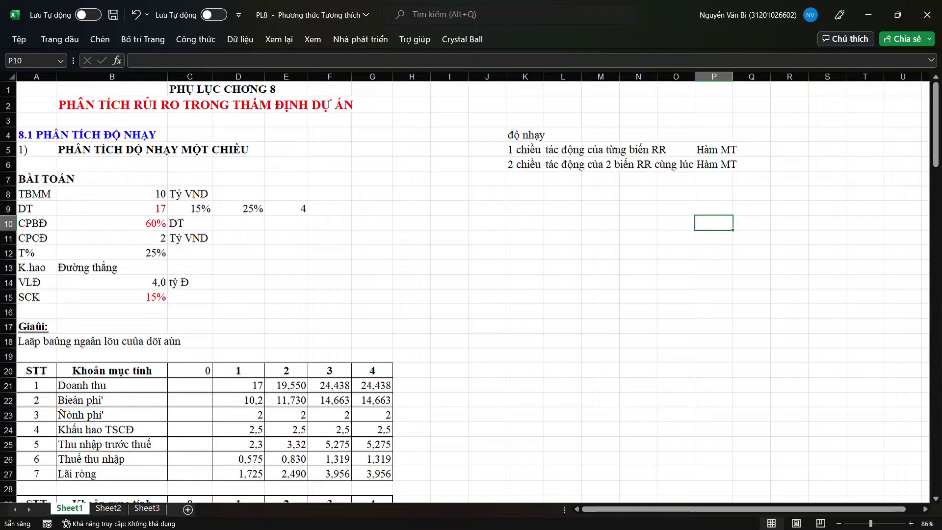
Replace the garbled variable-cost label in cell B22 with "Biến phí".
left_click(112, 400)
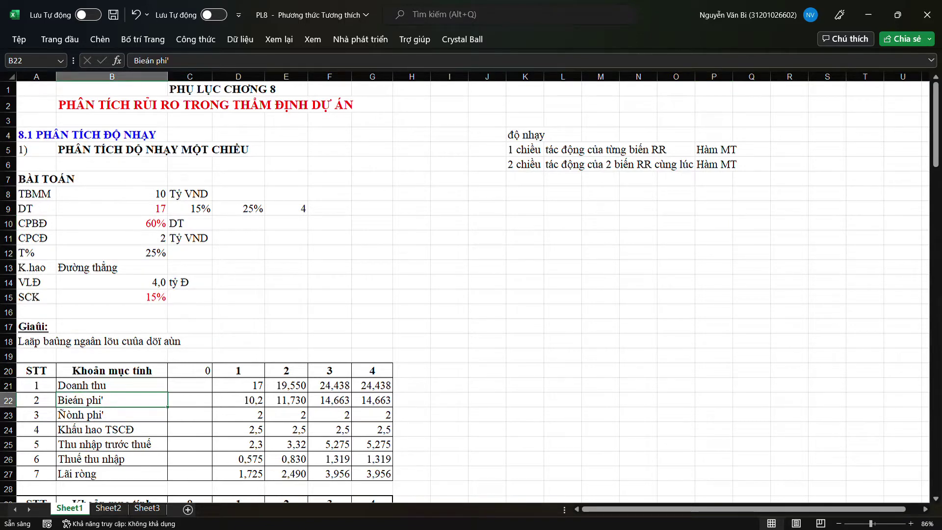
type("Biến p")
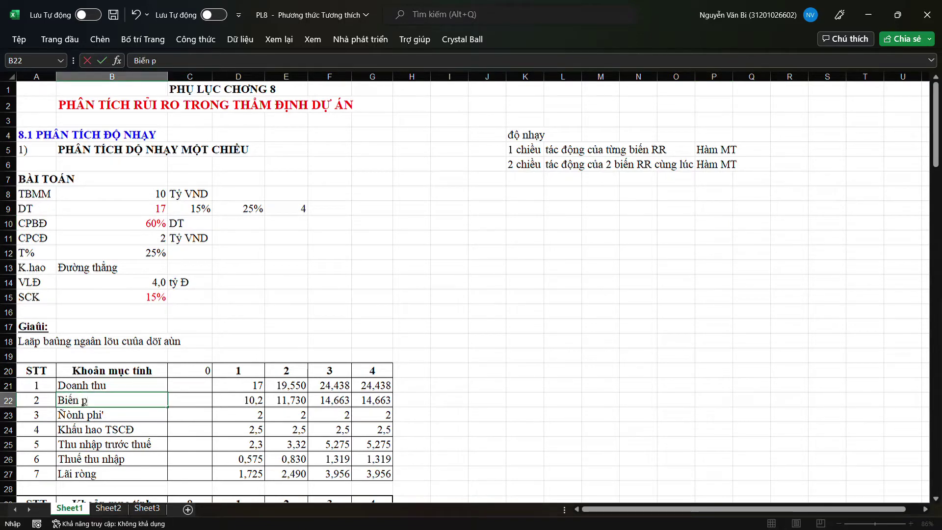
type("hi")
key("Return")
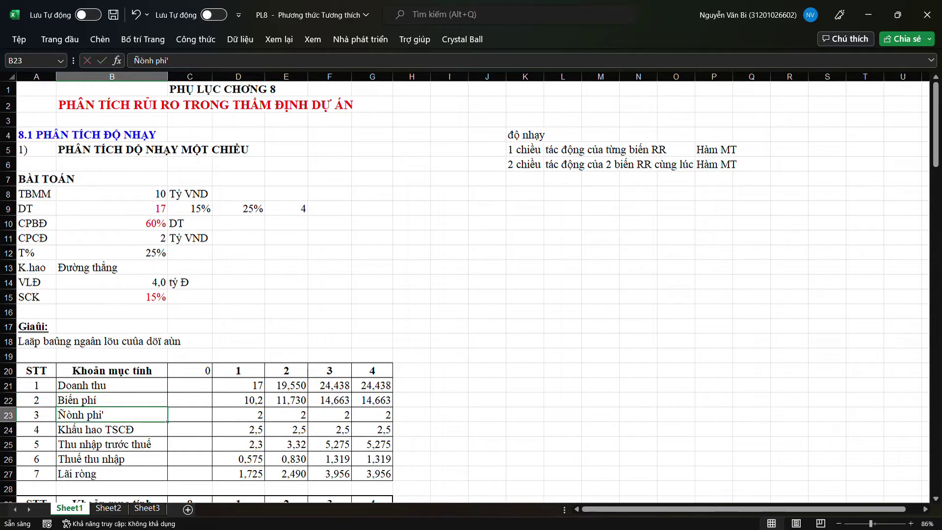
Replace the garbled fixed-cost label in cell B23 with "Định phí".
type("Đi")
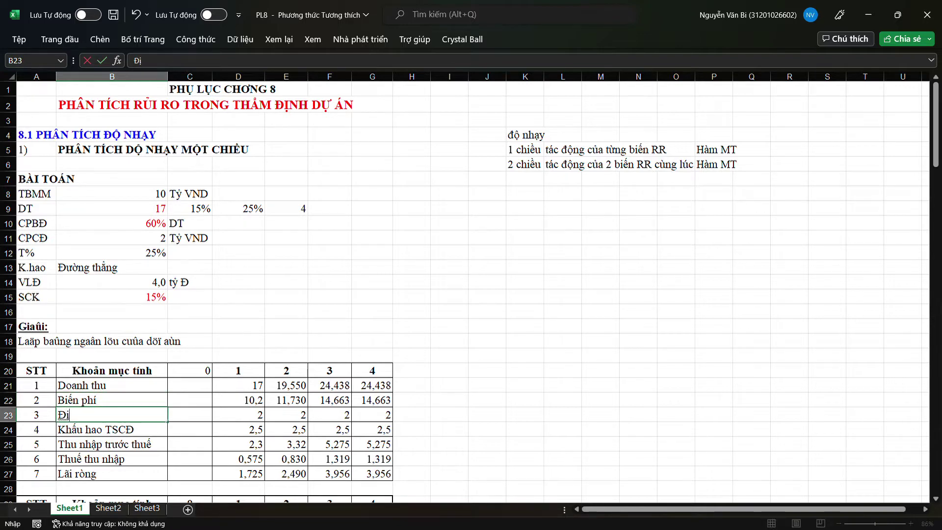
type("nh phí")
left_click(189, 459)
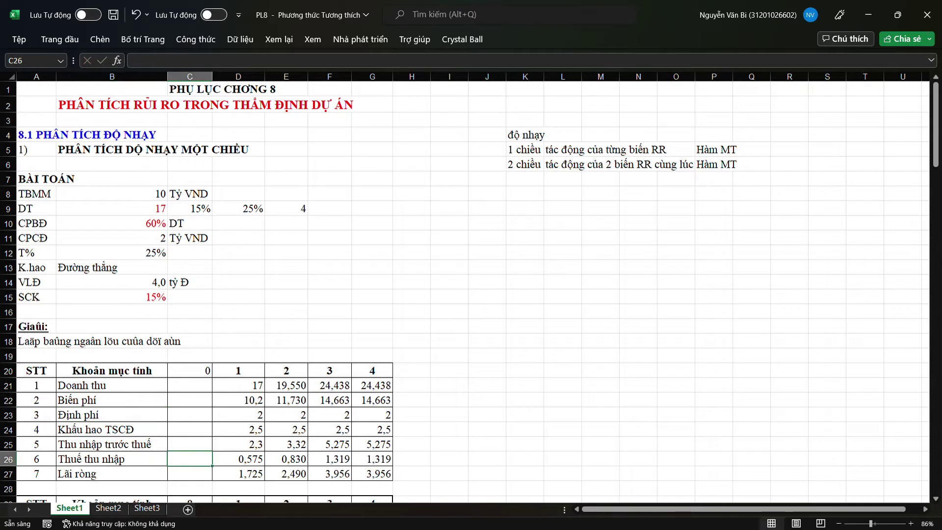
Replace the garbled text in cell A18 with "Lập bảng ngân lưu của dự án".
left_click(36, 341)
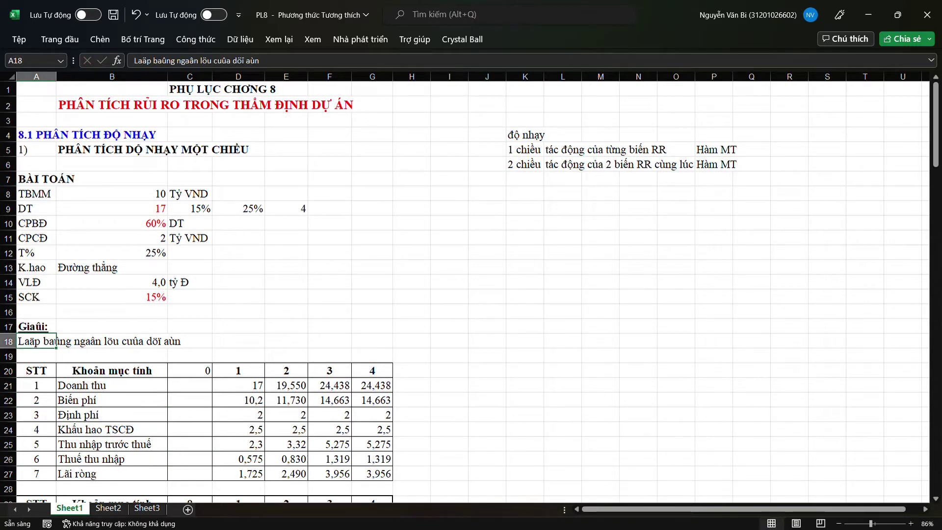
type("Ljap")
key("BackSpace")
key("BackSpace")
key("BackSpace")
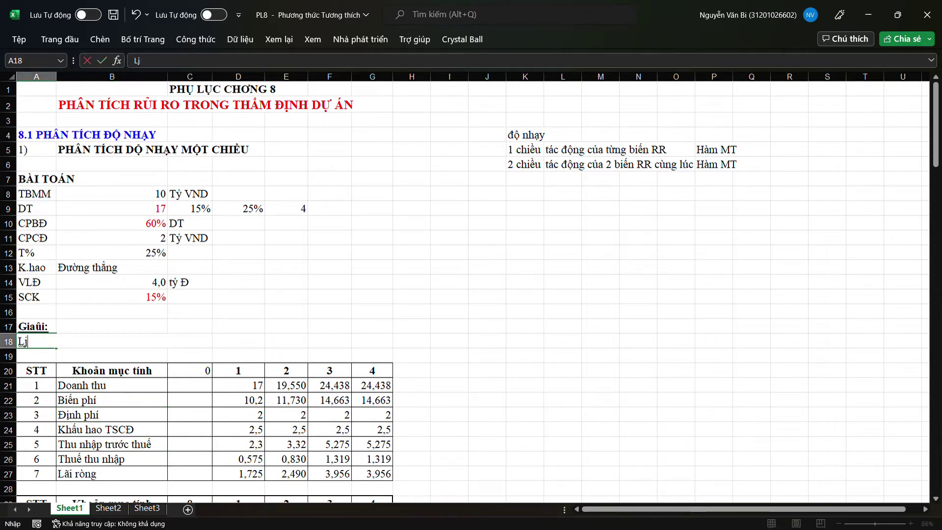
type("âpj bangr n")
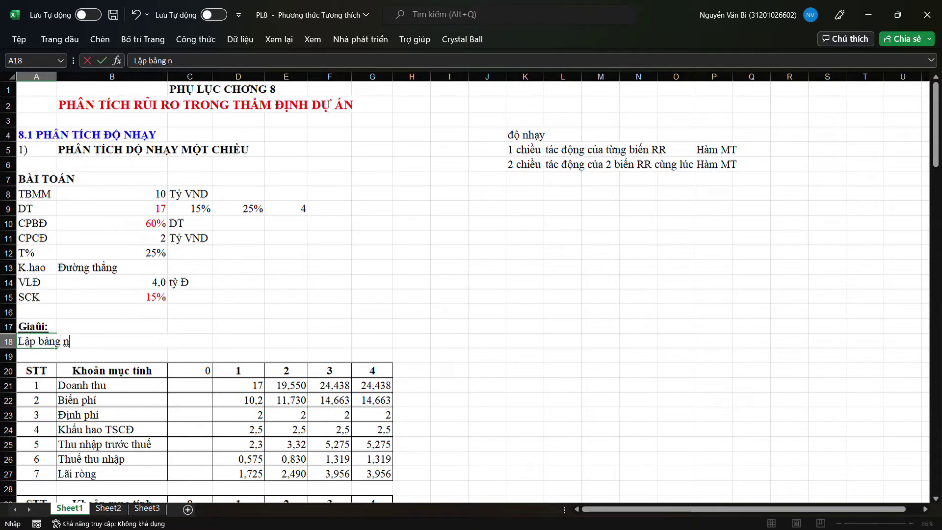
type("gaan luwu cuar duwj ans")
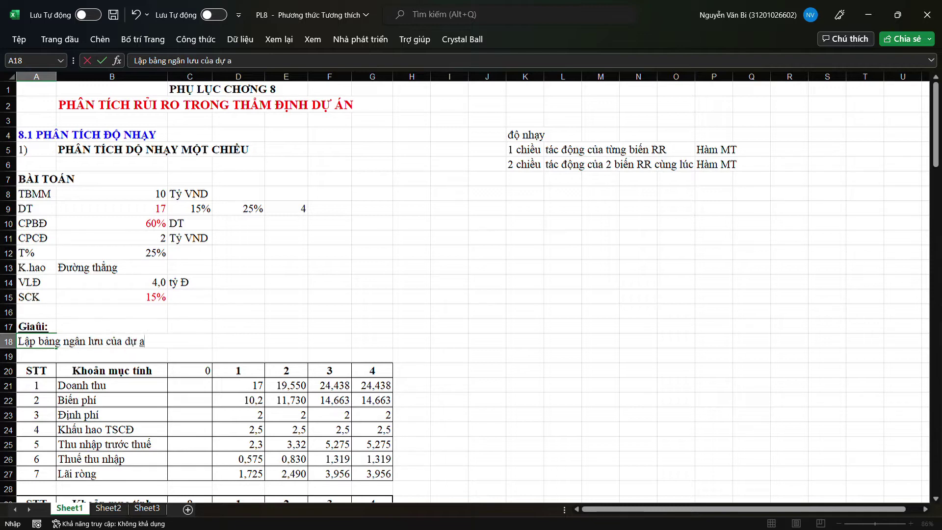
left_click(238, 326)
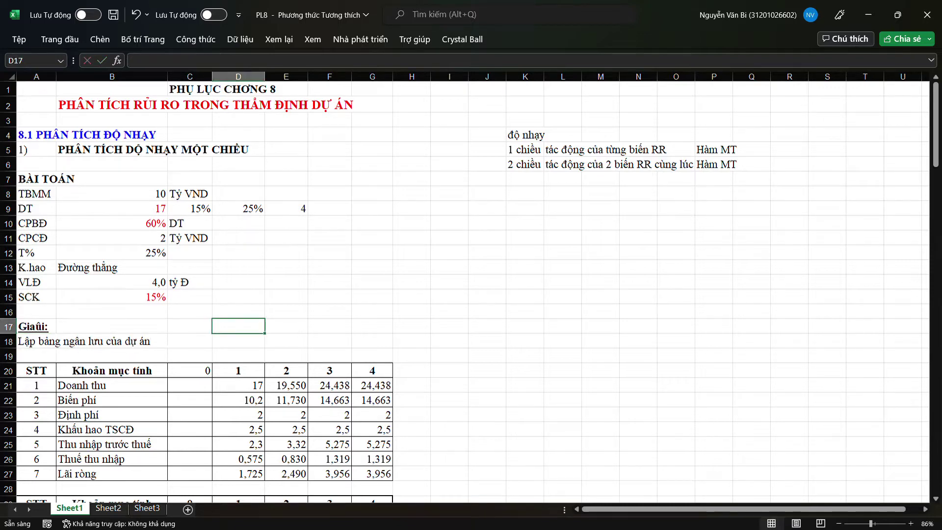
Replace the garbled heading in cell B44 with "Tác động của thu nhập lên hiện giá ròng".
scroll(472, 294, "down", 5)
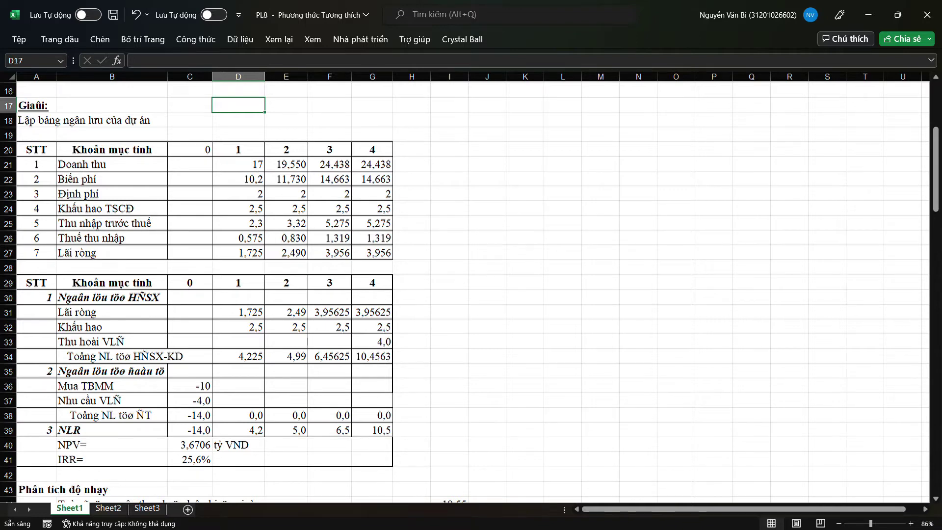
scroll(471, 289, "down", 4)
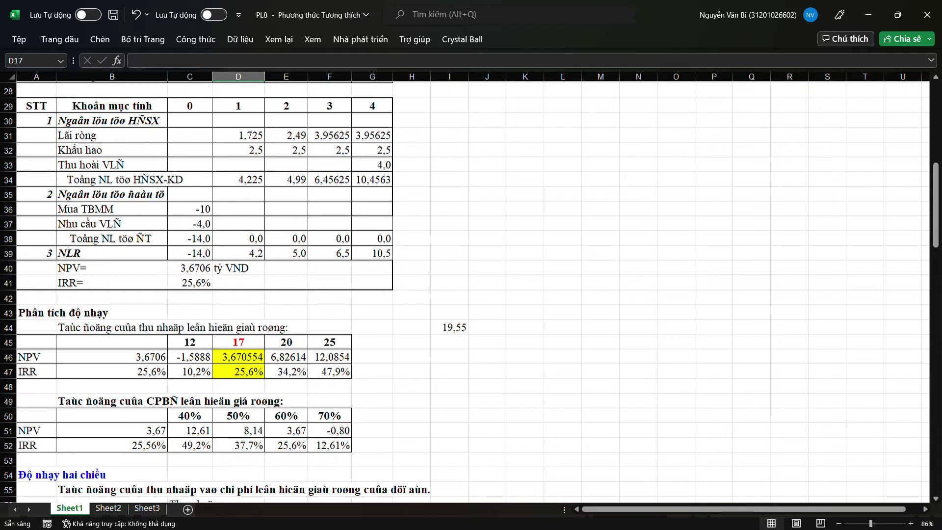
left_click(112, 328)
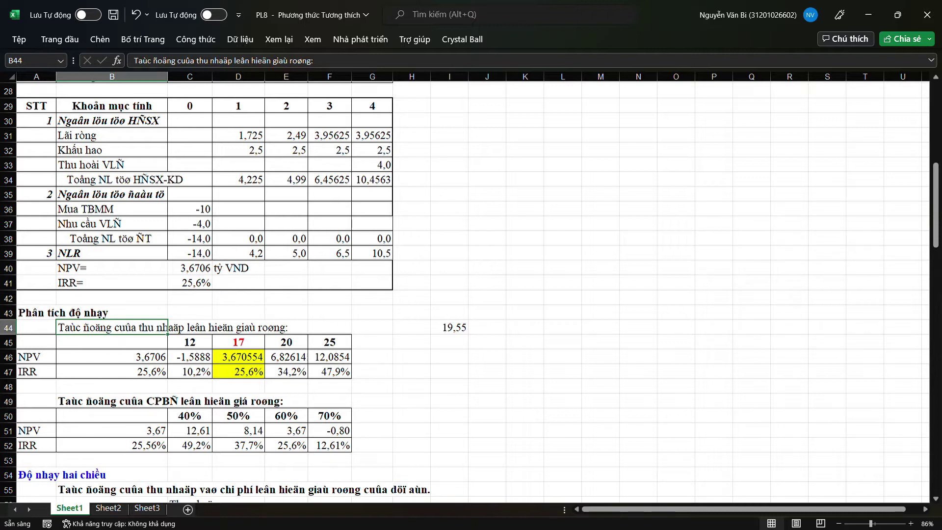
type("Tác độ")
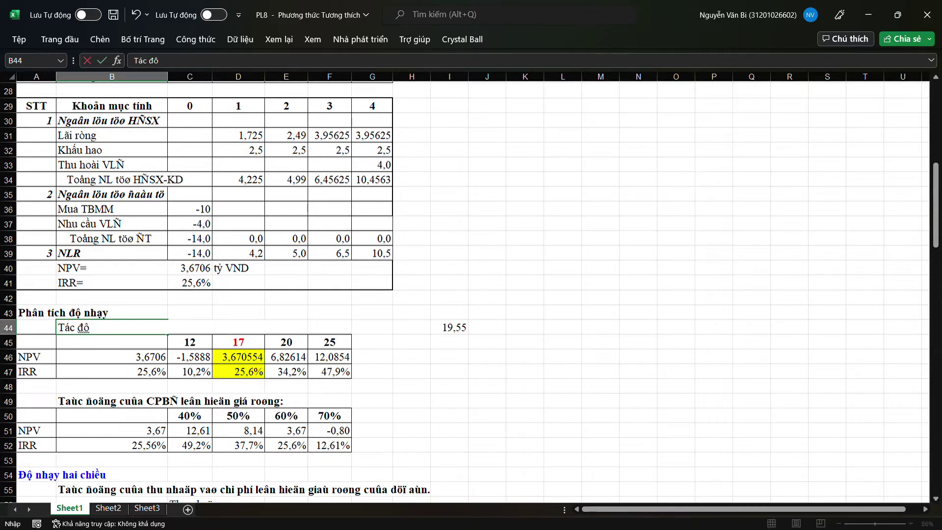
type("ng của thu")
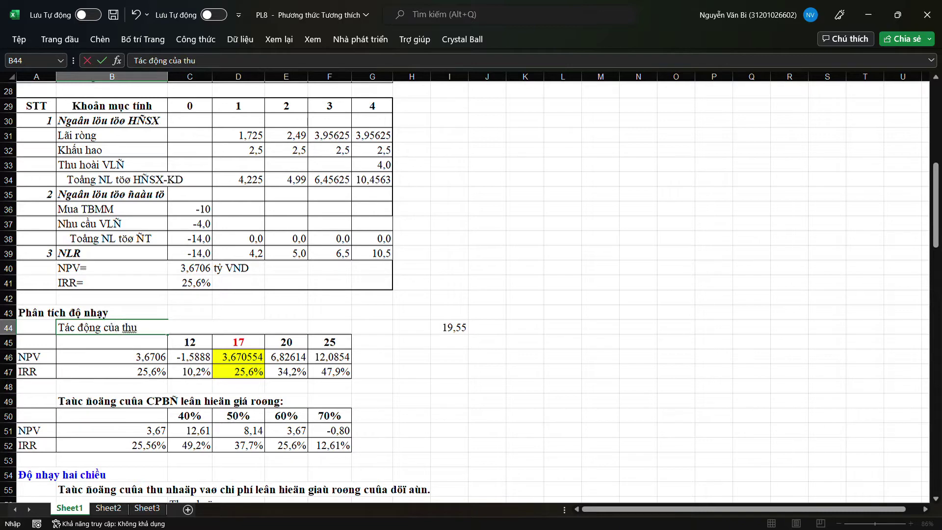
type(" nhâ")
type("p ")
type("lên hi")
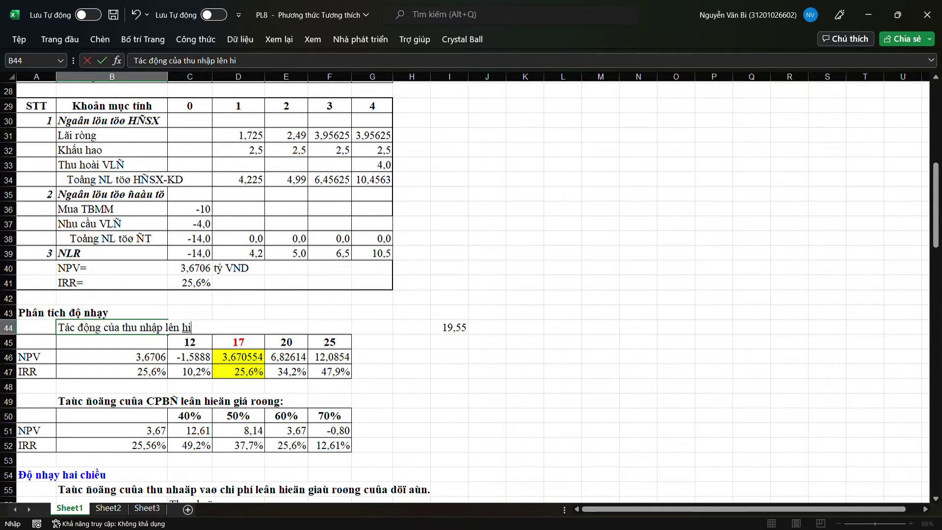
type("ện giaá ròng")
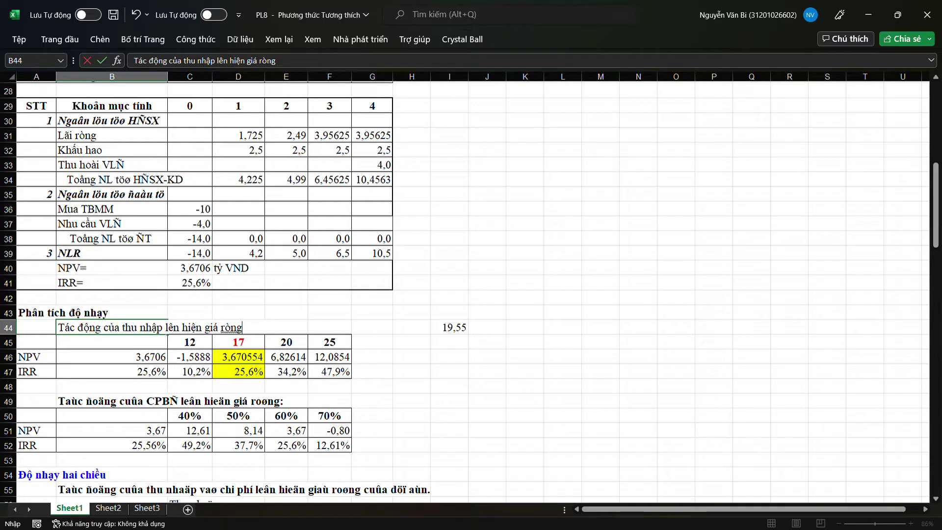
left_click(287, 298)
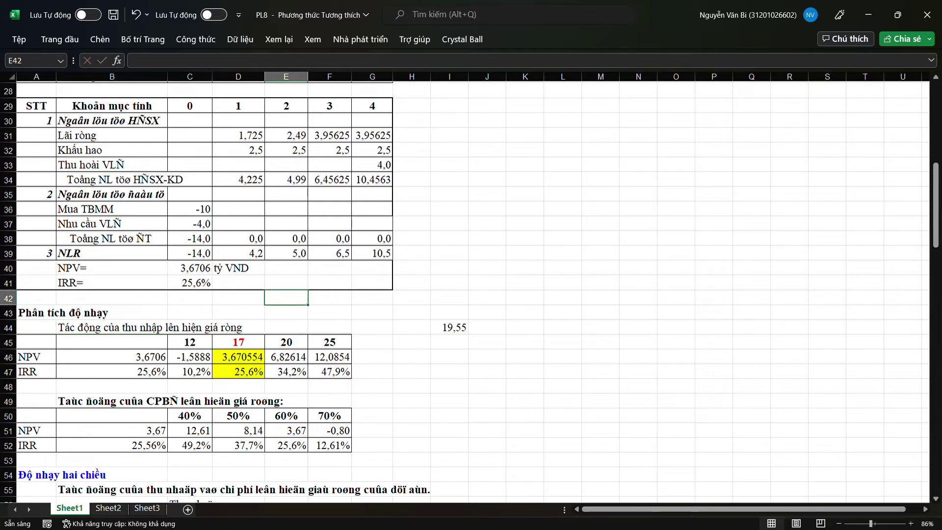
left_click(167, 402)
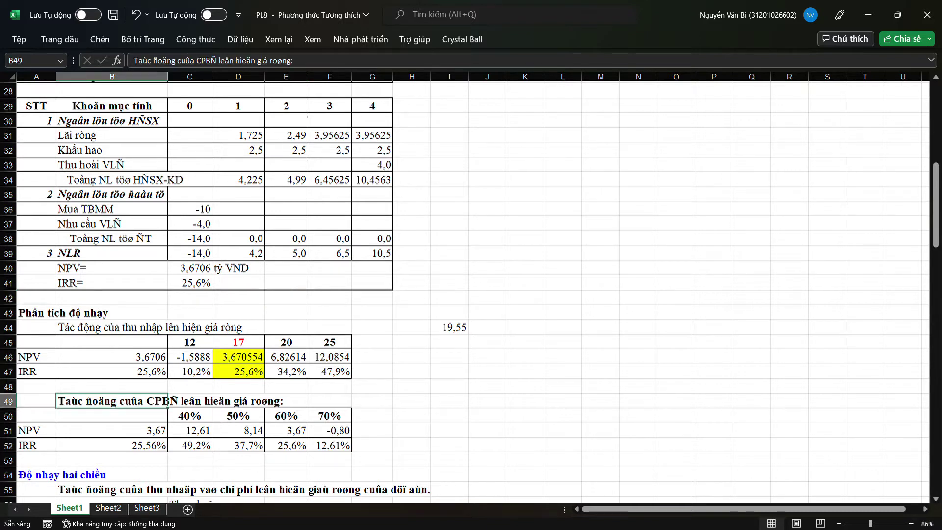
type("Tacs")
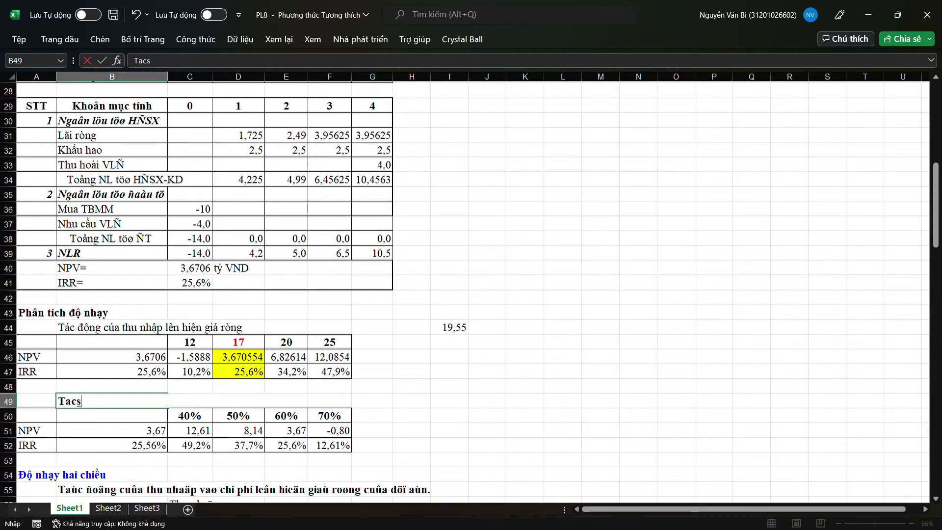
key("BackSpace")
key("BackSpace")
key("BackSpace")
type("Tac")
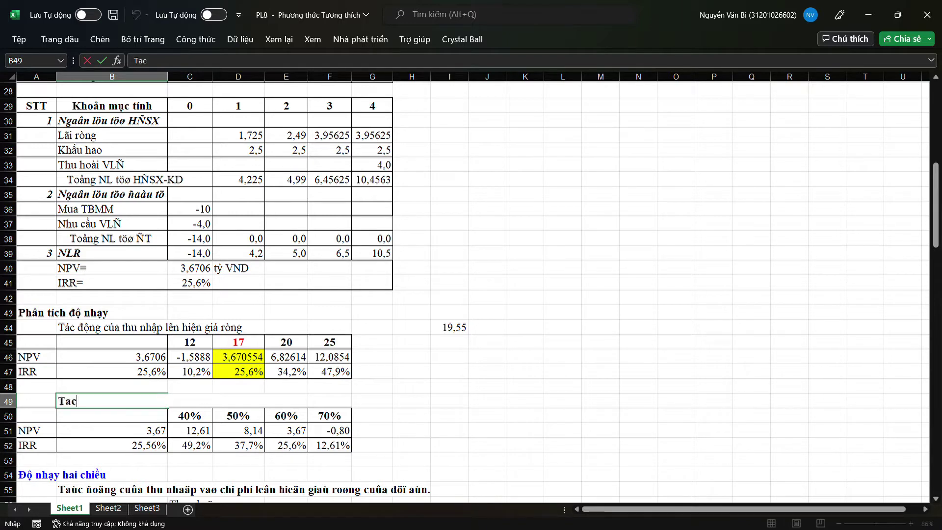
key("BackSpace")
key("BackSpace")
key("BackSpace")
type("Tac")
key("BackSpace")
key("BackSpace")
key("BackSpace")
type("Tac")
key("BackSpace")
key("BackSpace")
key("BackSpace")
type("Tac")
left_click(112, 386)
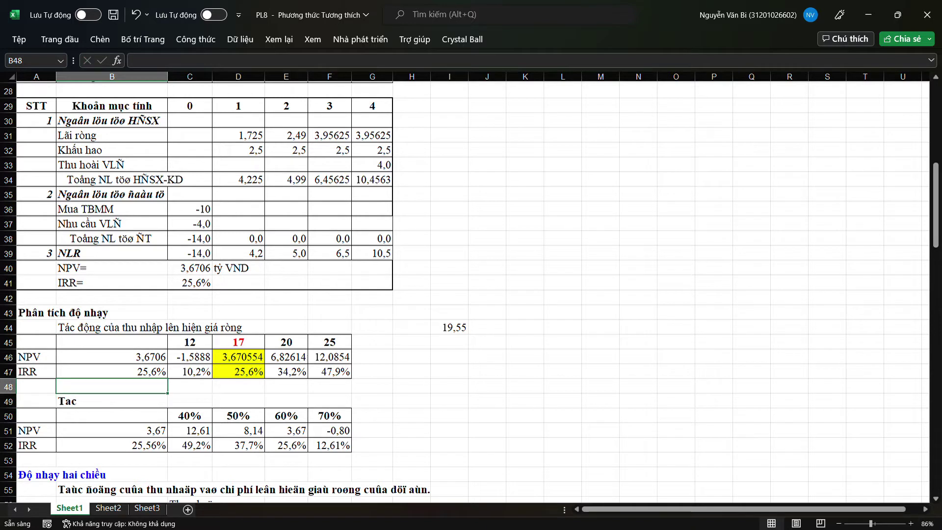
key("ctrl+z")
left_click(111, 430)
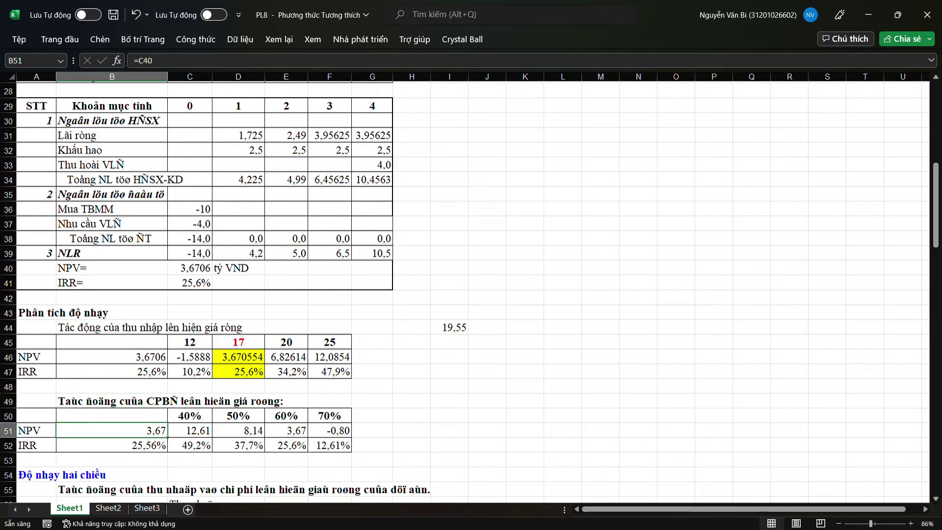
Replace the garbled heading in cell B49 with "Tác động của CPBD lên hiện giá ròng".
left_click(112, 401)
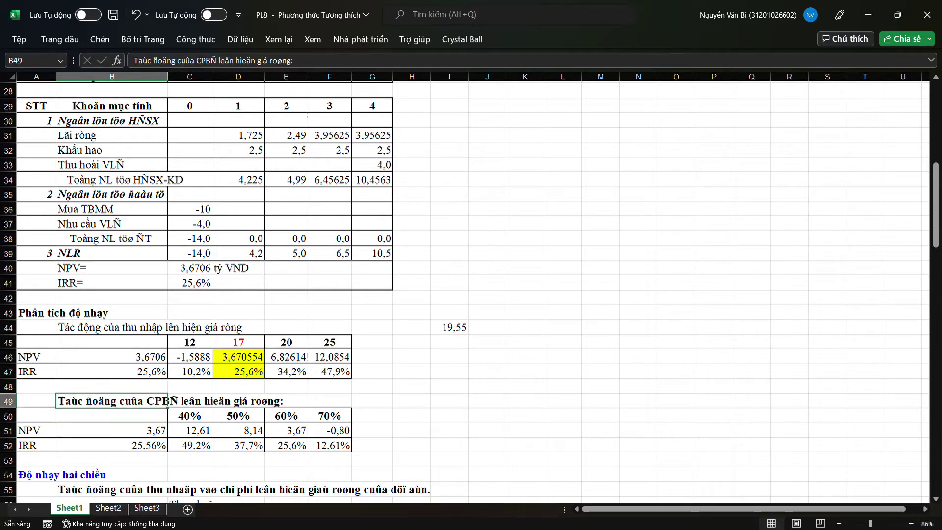
type("Tác đ")
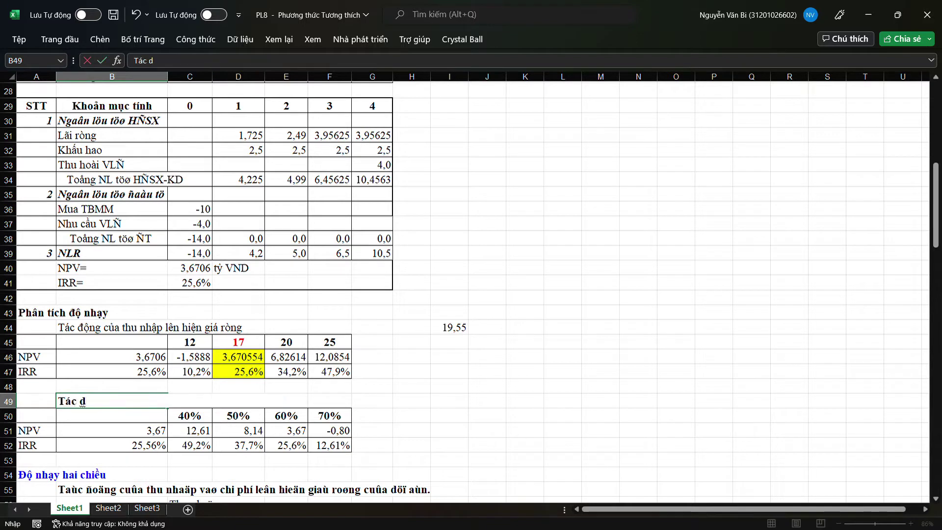
type("ộng của")
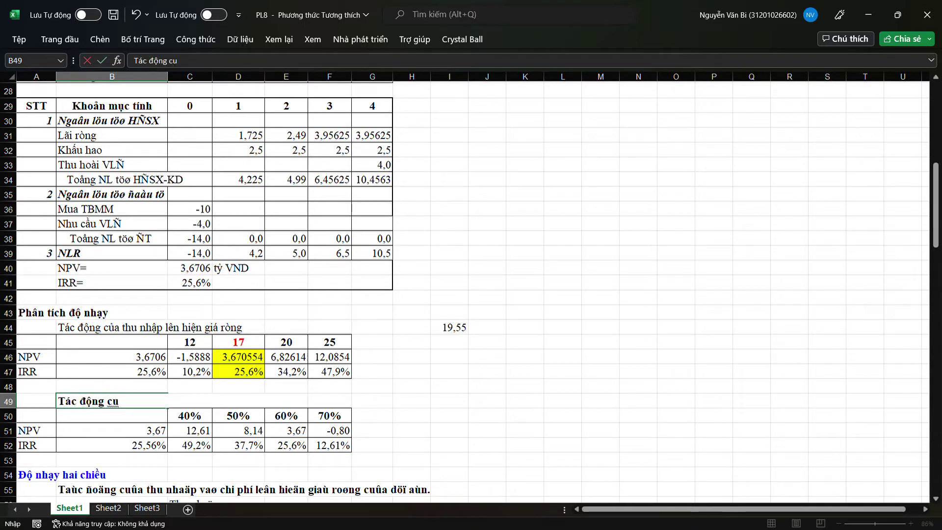
type(" CP")
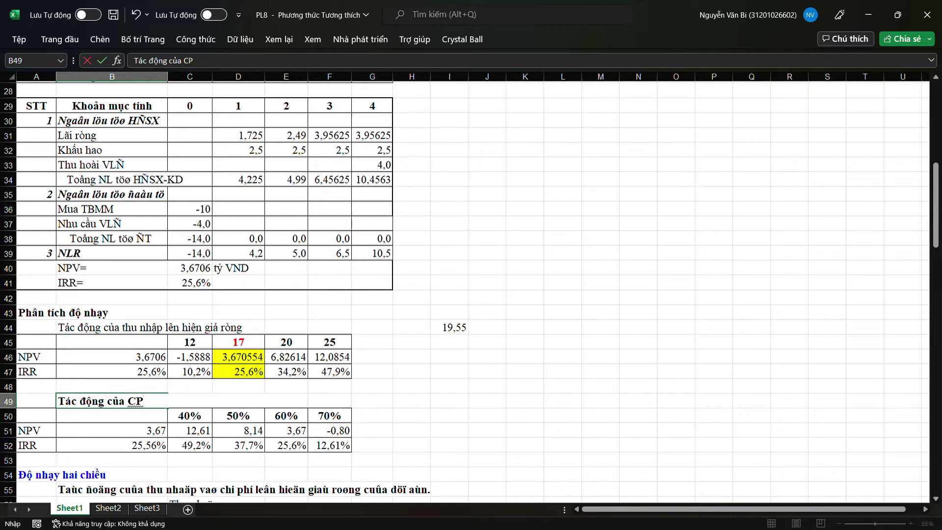
type("BD lên hi")
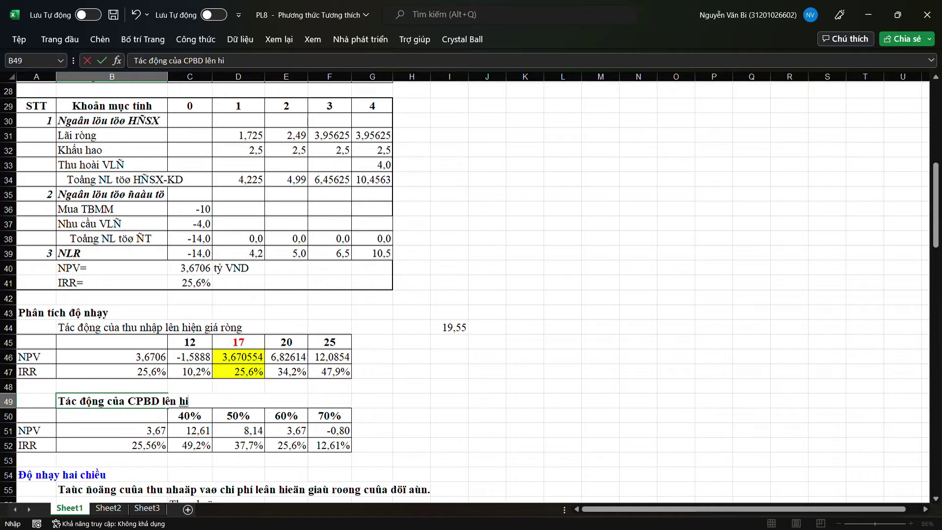
type("ện giá rong")
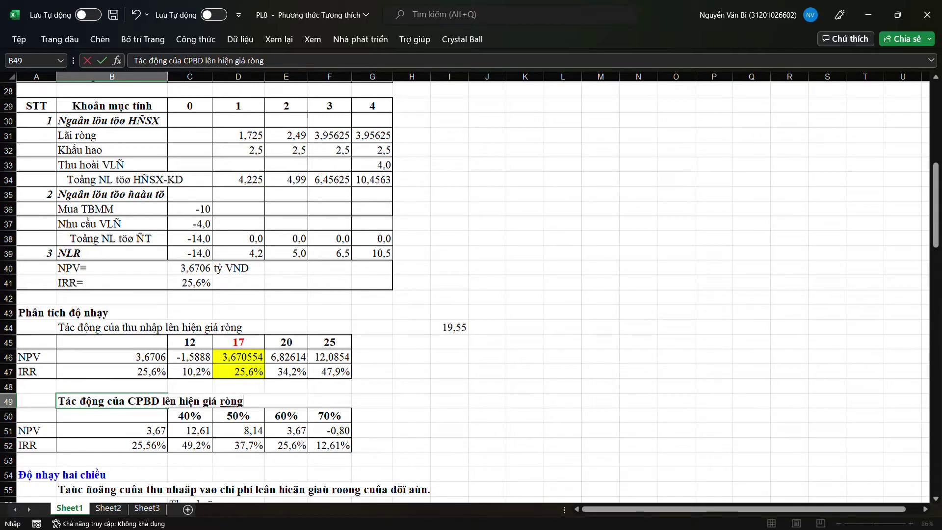
Correct the abbreviation "CPBD" to "CPBĐ" in the B49 heading.
left_click_drag(160, 401, 128, 400)
left_click(160, 401)
key("Delete")
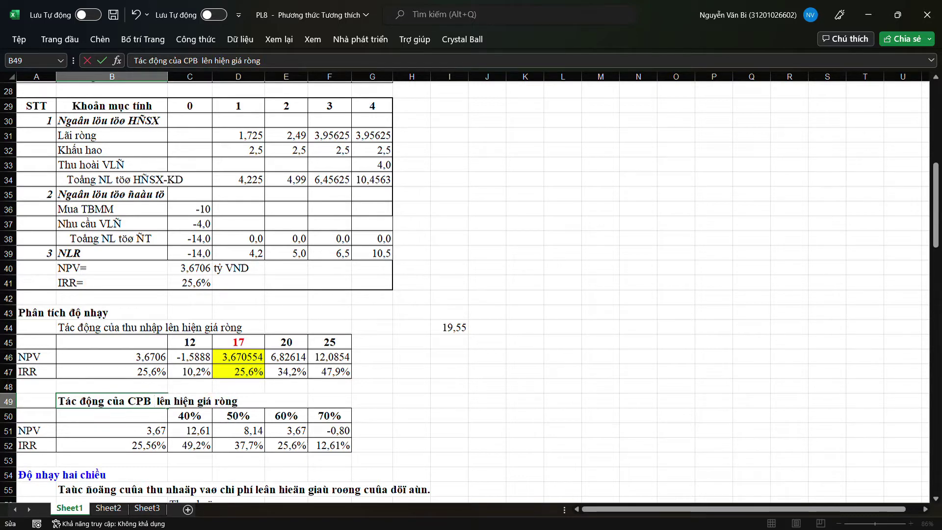
type("Đ")
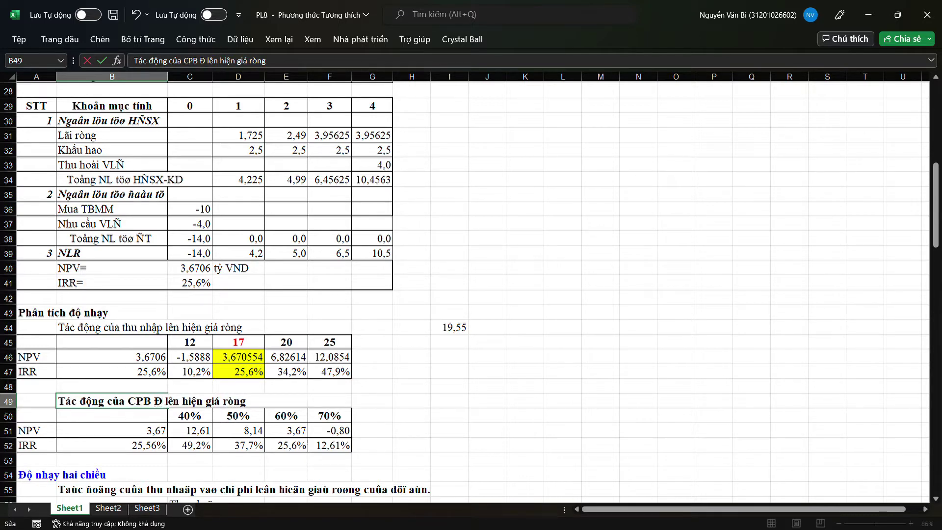
key("BackSpace")
left_click(238, 386)
scroll(238, 386, "down", 3)
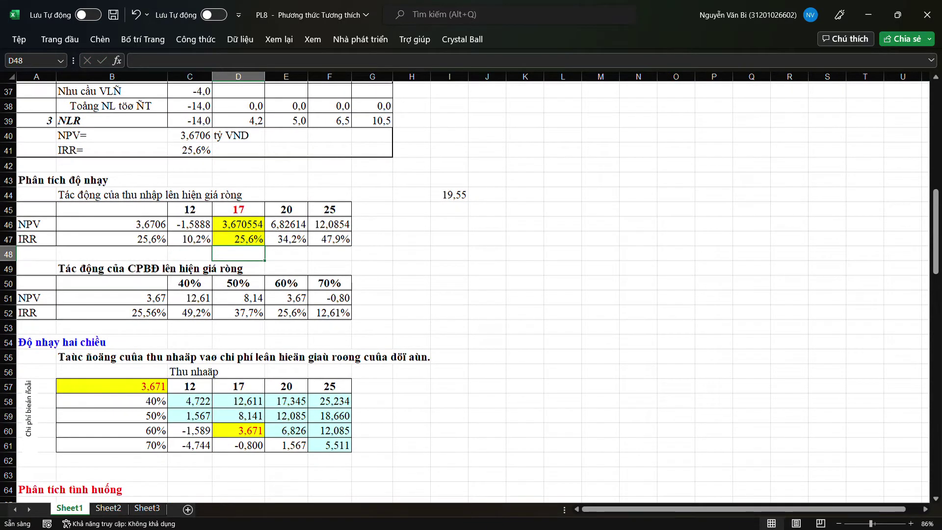
left_click(112, 357)
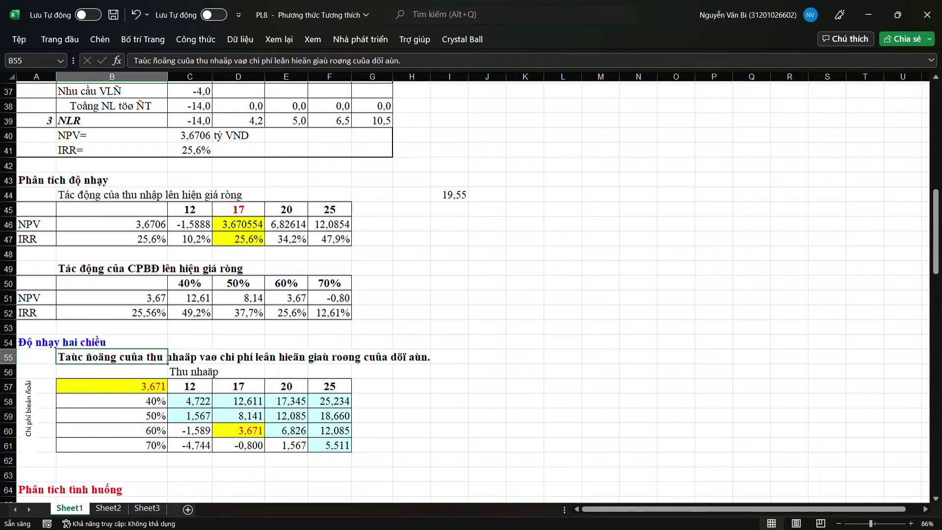
Add the note "tác động cùng lúc n biến RR" in cell K7, below the two-way sensitivity note.
scroll(471, 289, "up", 4)
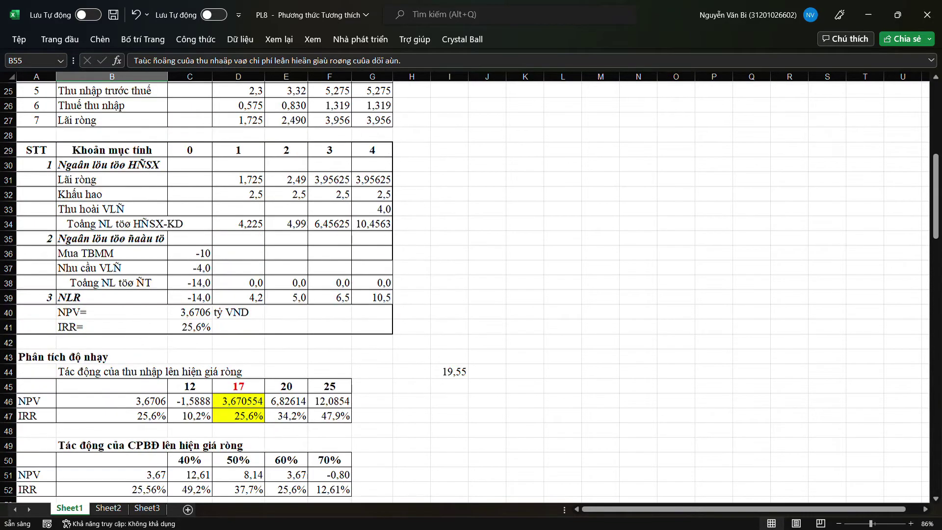
scroll(471, 289, "up", 6)
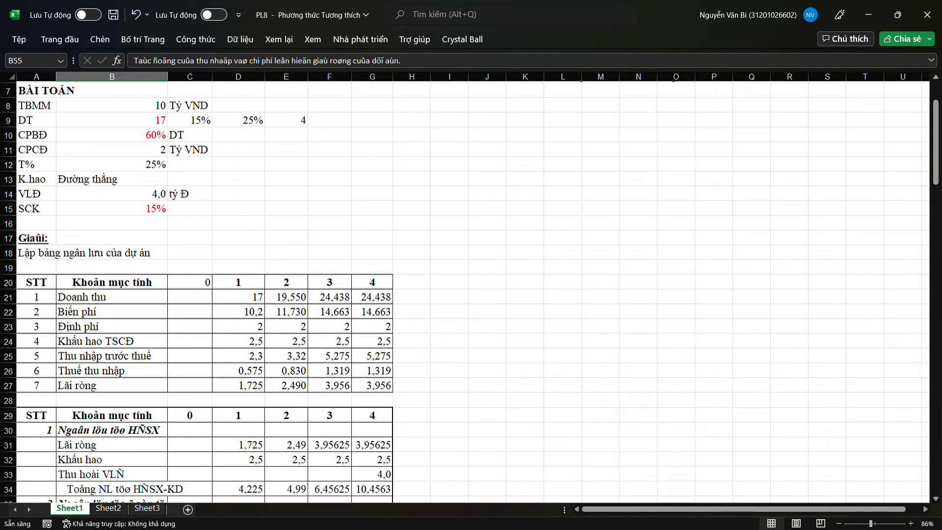
scroll(471, 290, "up", 2)
left_click(525, 179)
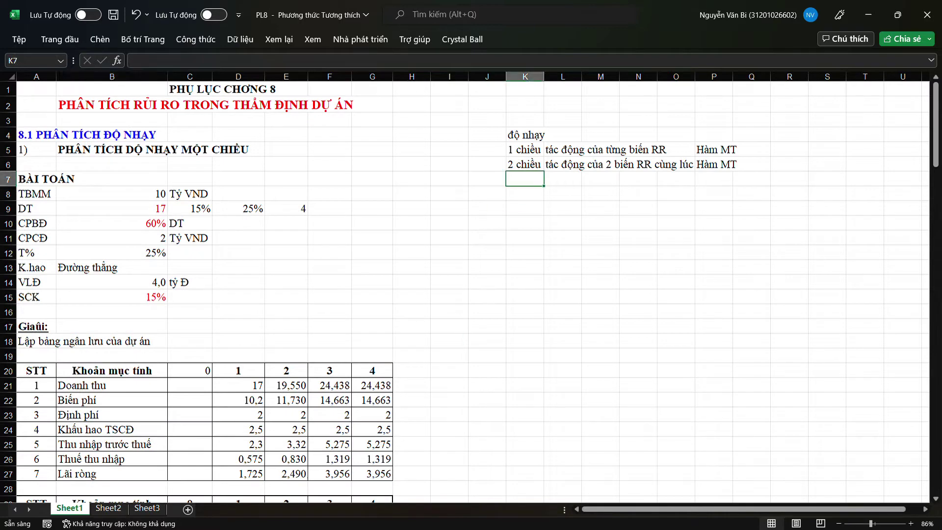
type("tác đôhg")
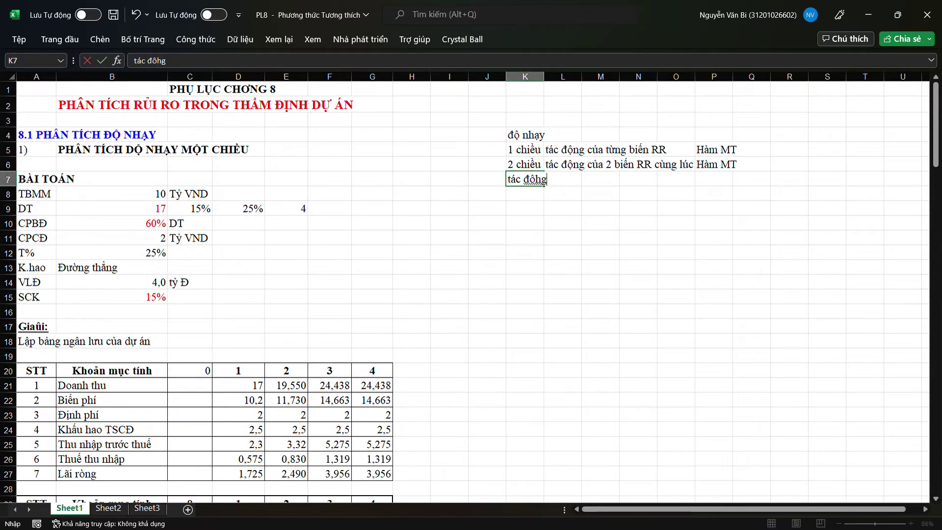
key("Home")
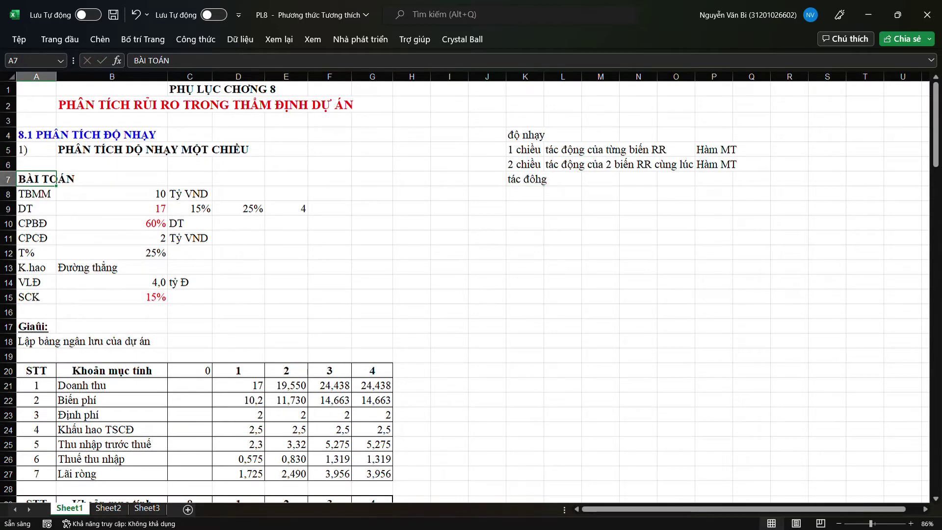
double_click(529, 178)
key("Delete")
key("Delete")
key("Delete")
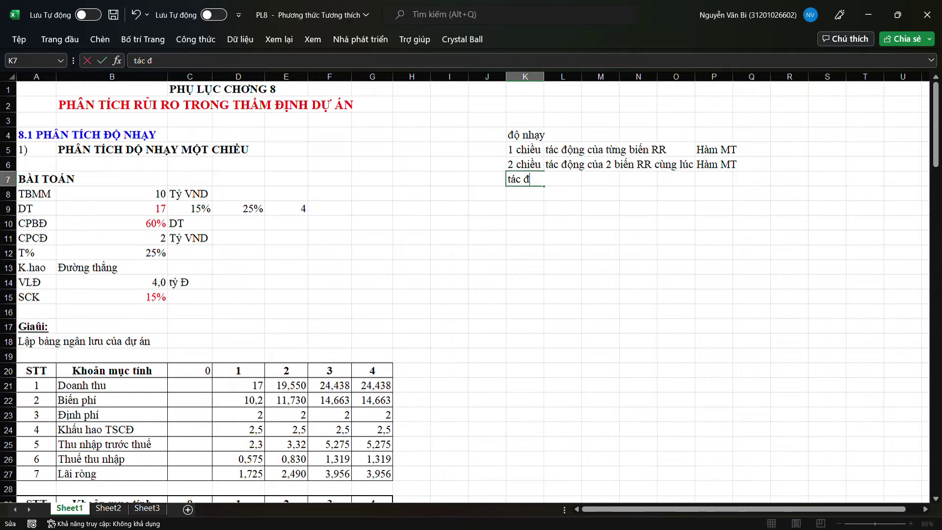
type("ộng cùng lúc")
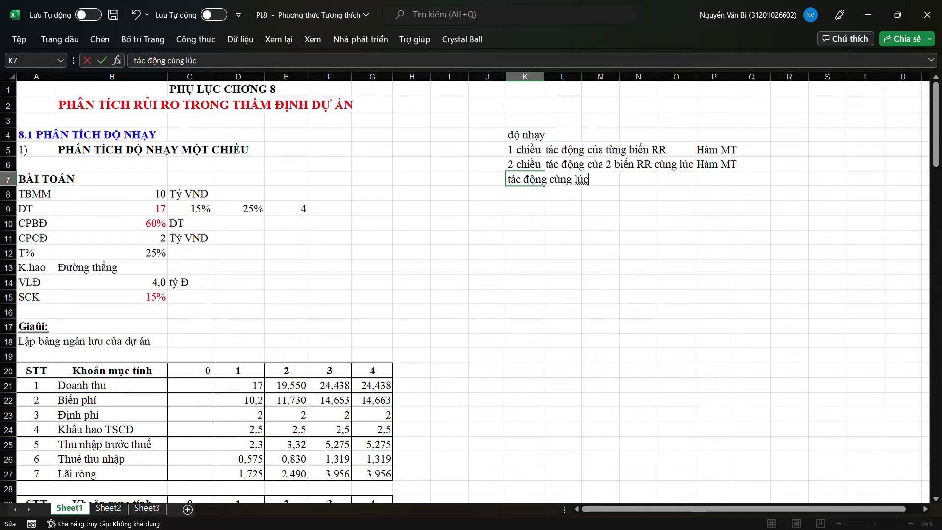
type(" n bieến RR")
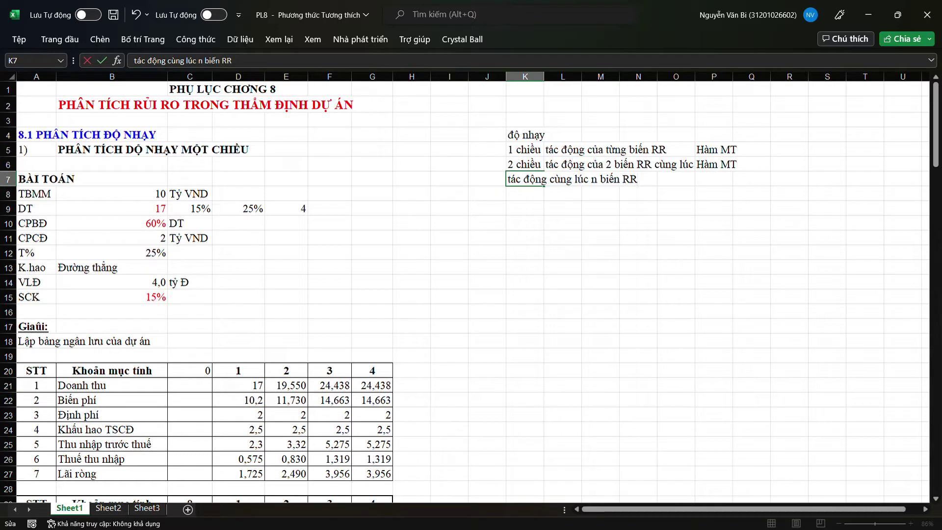
left_click(676, 178)
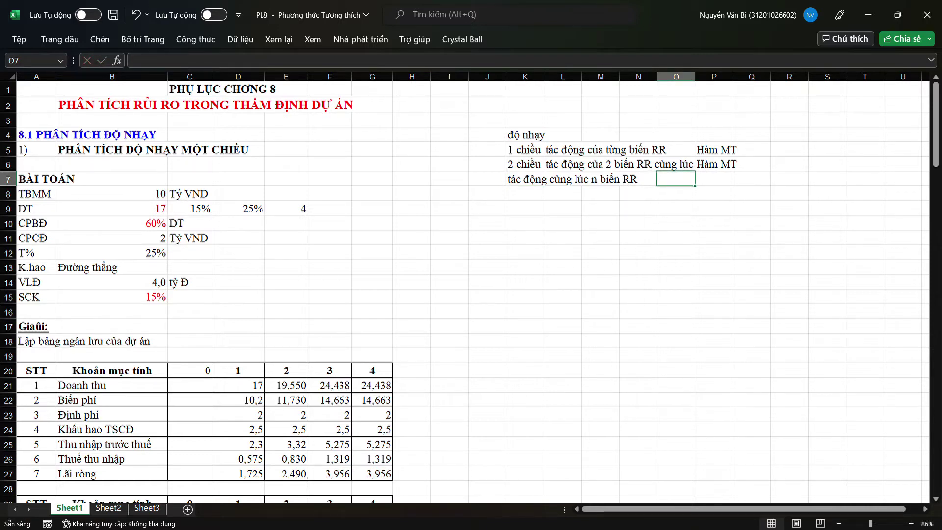
Enter "Mô phỏng CB" in cell P7 as the method for the n-variable risk note.
left_click(713, 179)
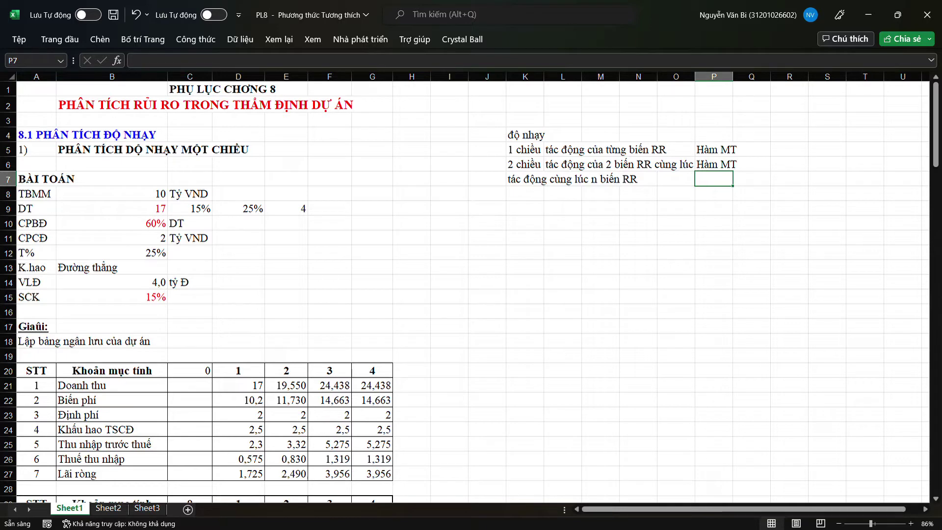
type("Mô")
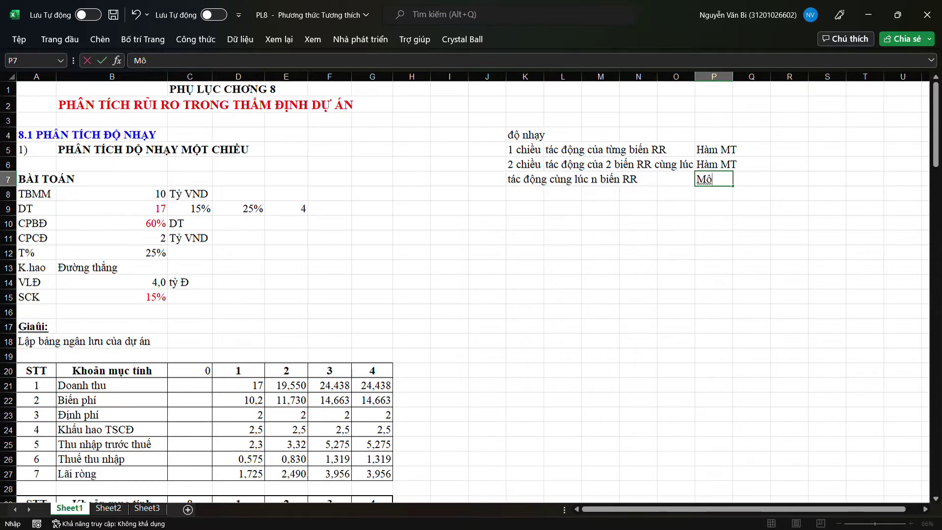
type(" phỏng")
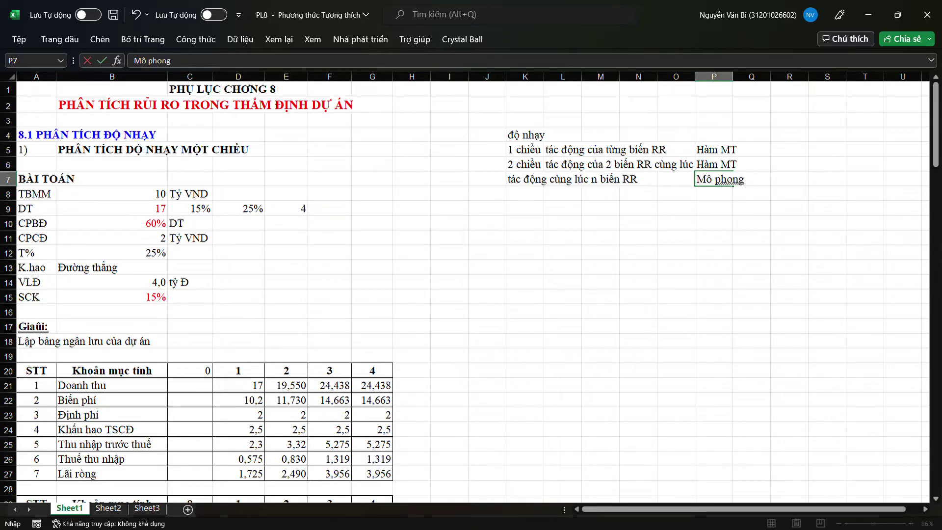
type(" CB")
left_click(675, 178)
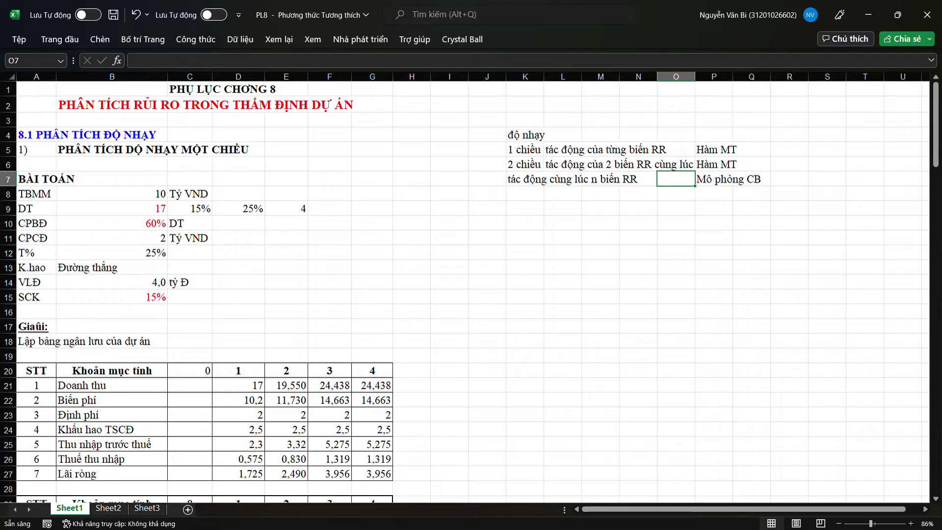
Number the notes by entering "1." in cell J4 and "2." in cell J8.
left_click(486, 135)
type("1.")
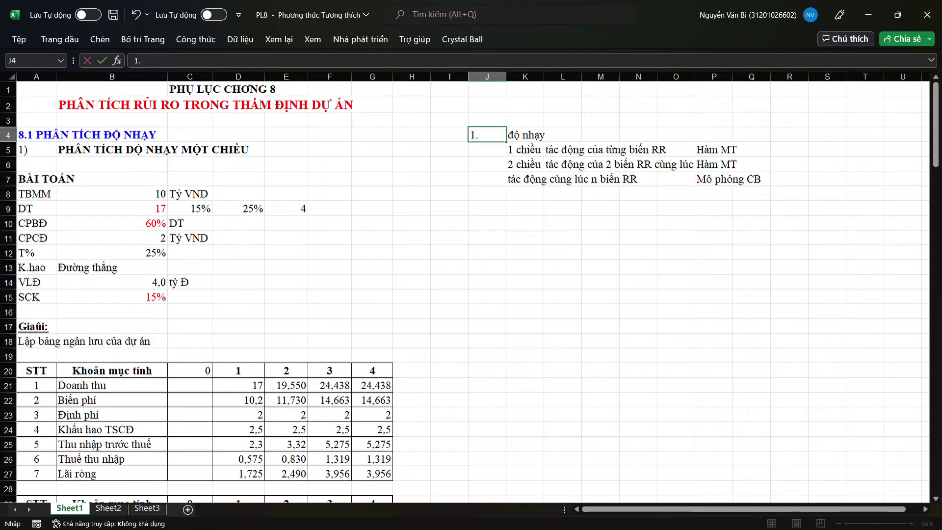
left_click(487, 194)
type("2.")
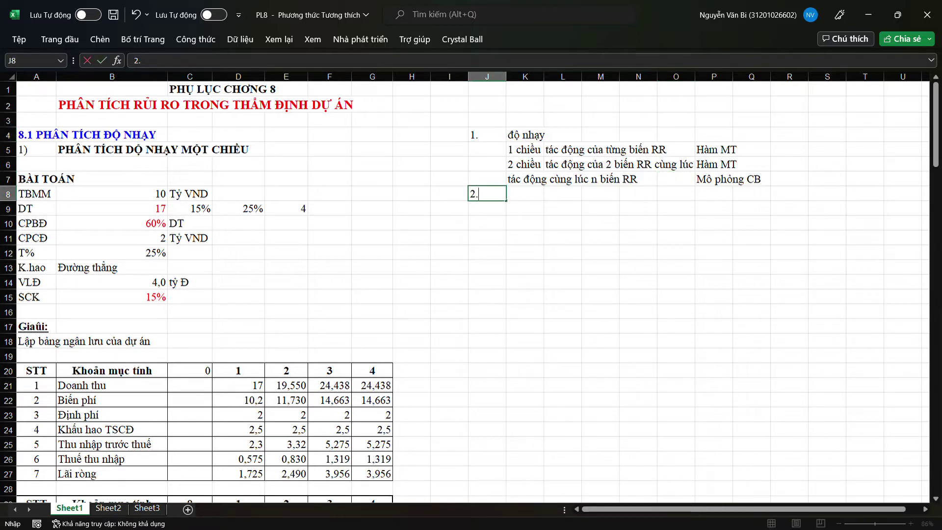
Enter the second note heading "Tình huống" in cell K8.
left_click(524, 193)
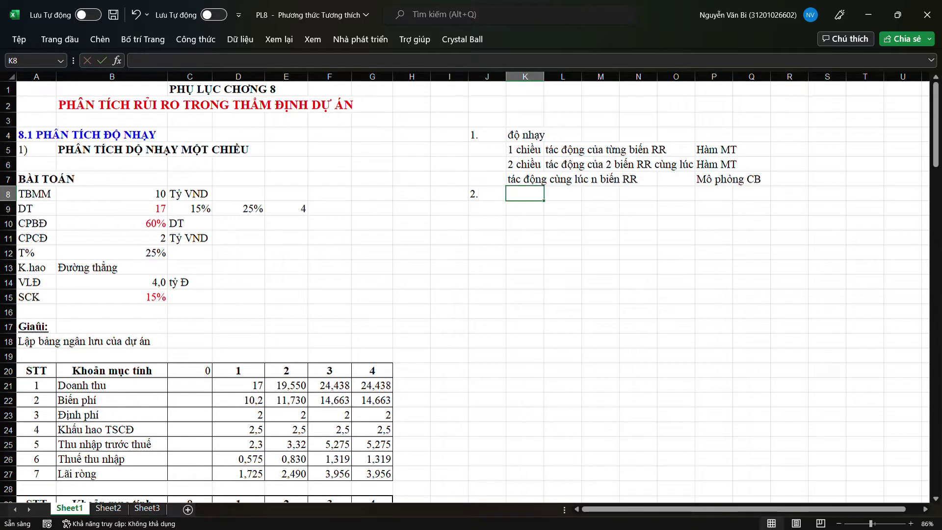
type("Tinhs")
key("BackSpace")
key("BackSpace")
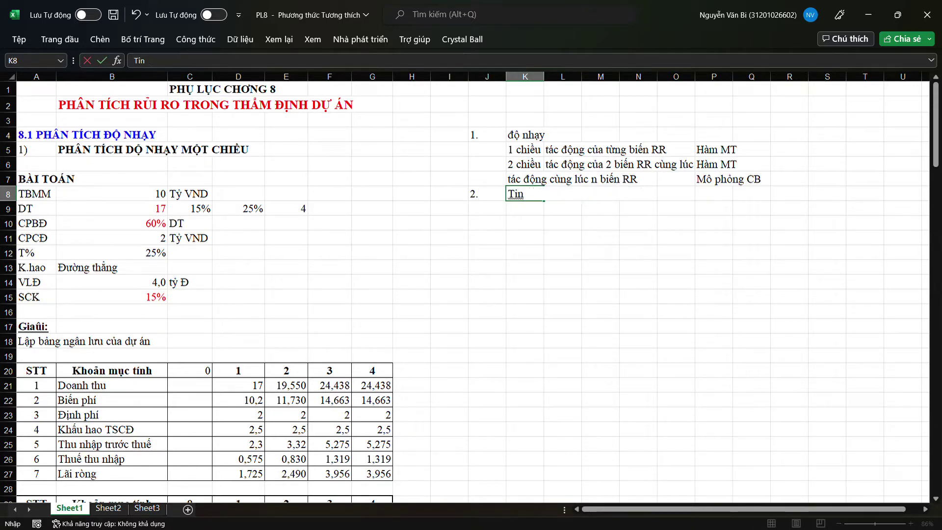
type("hf huoongs")
key("Return")
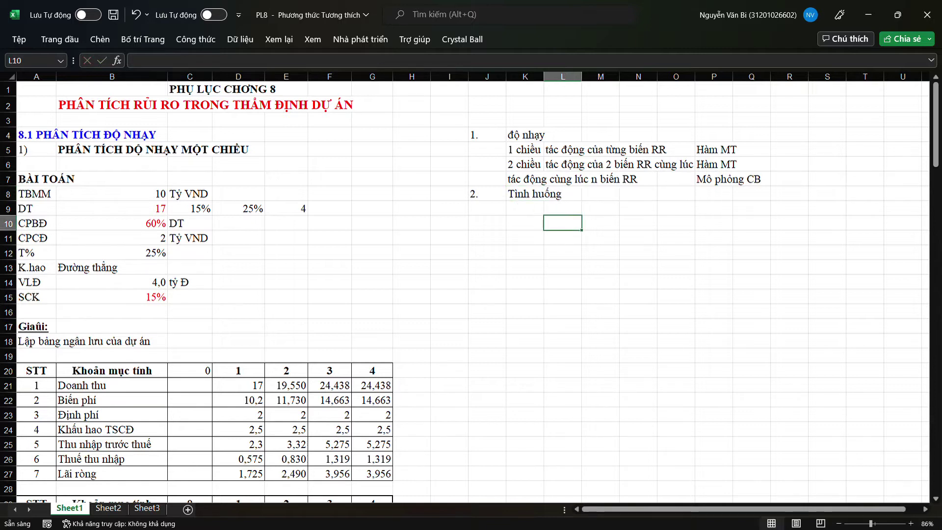
List the scenarios "Tốt", "Cơ bản" and "Xấu" in cells K9 to K11.
type("Toots")
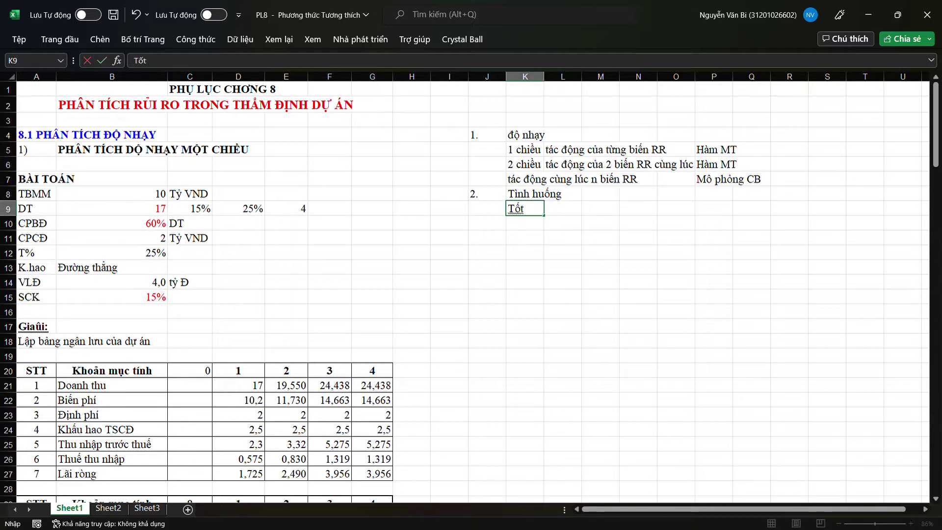
key("Return")
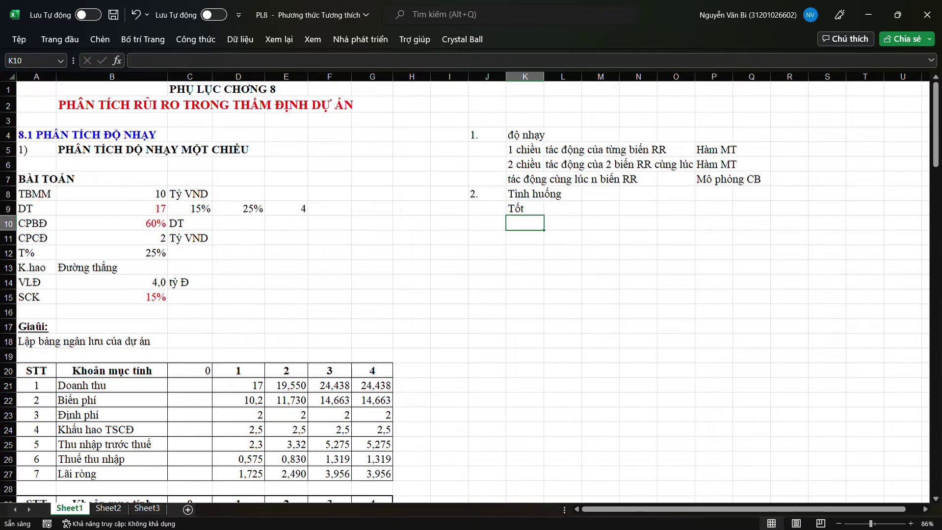
type("Cow ban")
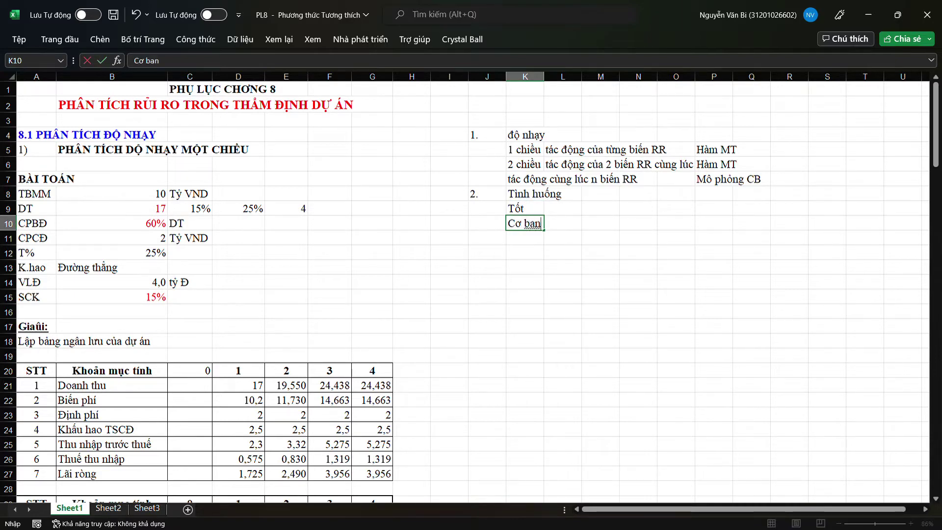
key("Return")
type("Xaasu")
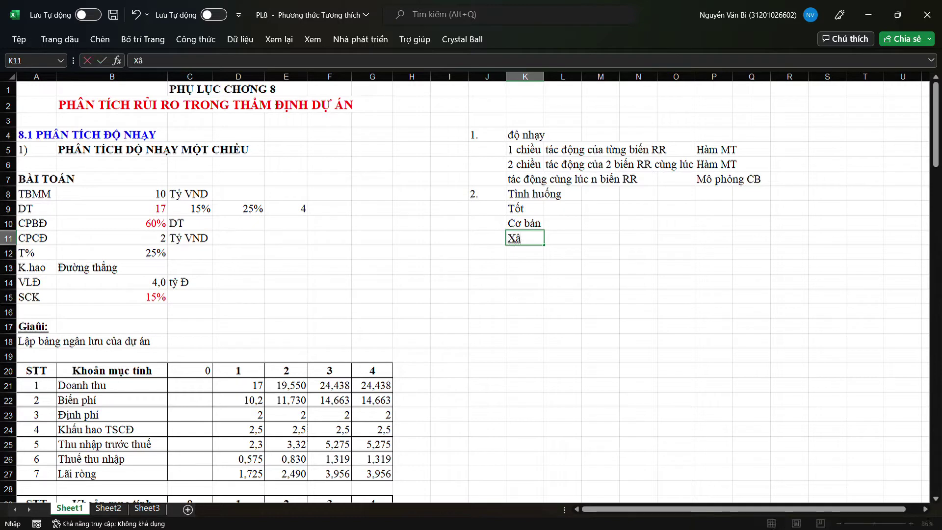
key("Right")
key("Up")
key("Up")
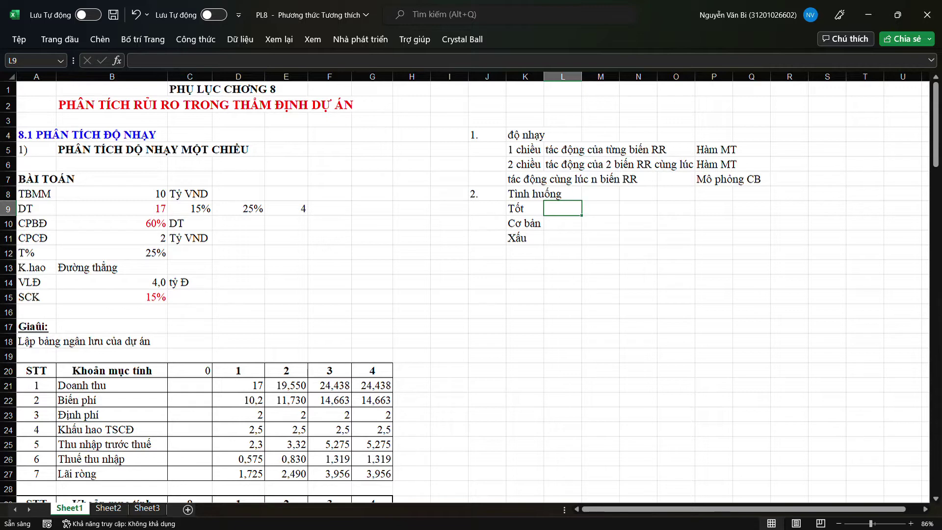
type("TĂNG")
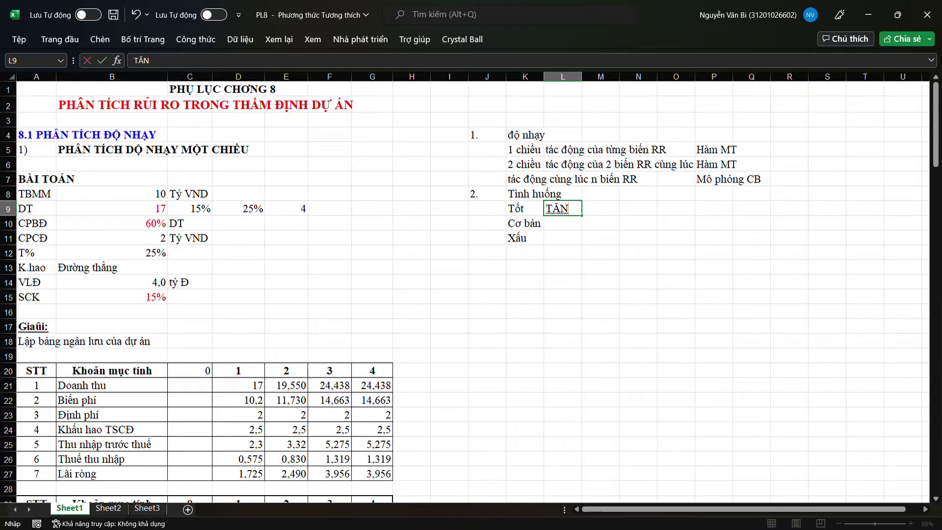
key("BackSpace")
key("BackSpace")
key("BackSpace")
key("BackSpace")
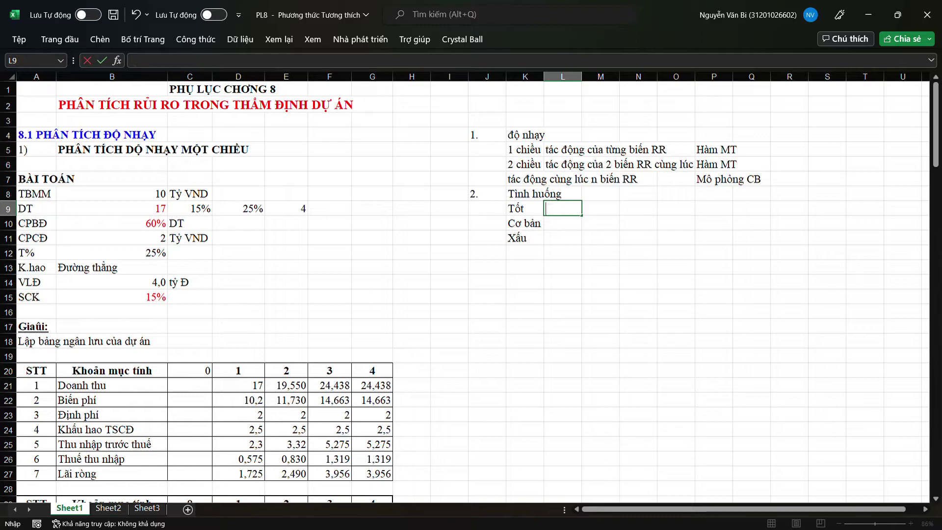
Enter the scenario percentages +5%, 0% and -3% in cells L9 to L11, beside Tốt, Cơ bản and Xấu.
type("+5%")
key("Return")
type("0%")
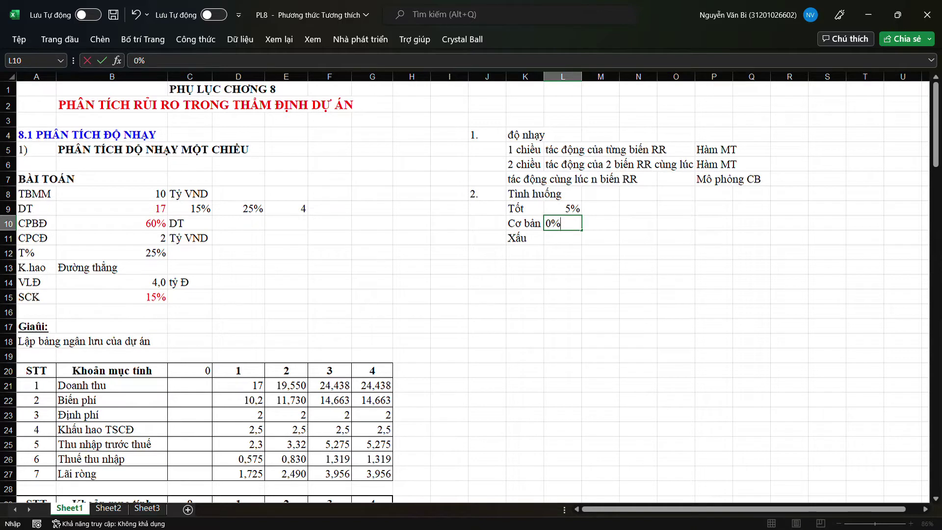
key("Return")
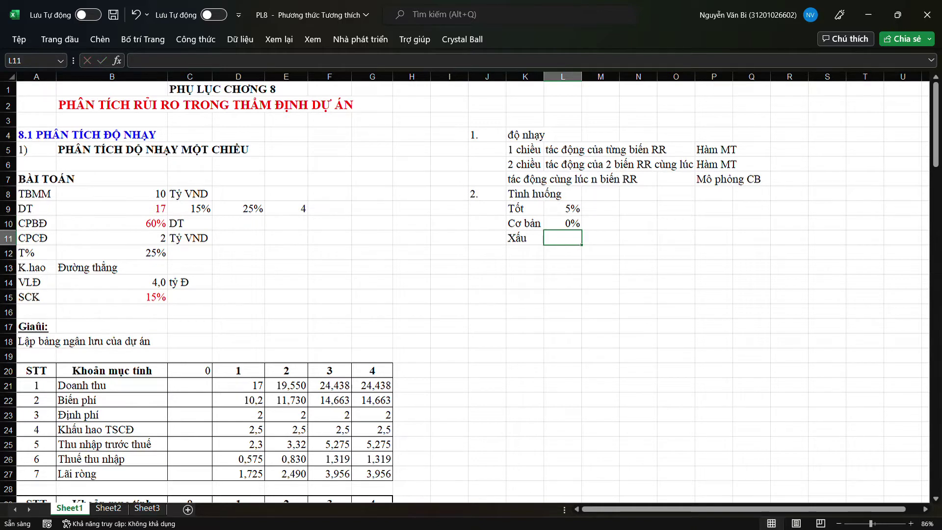
type("3")
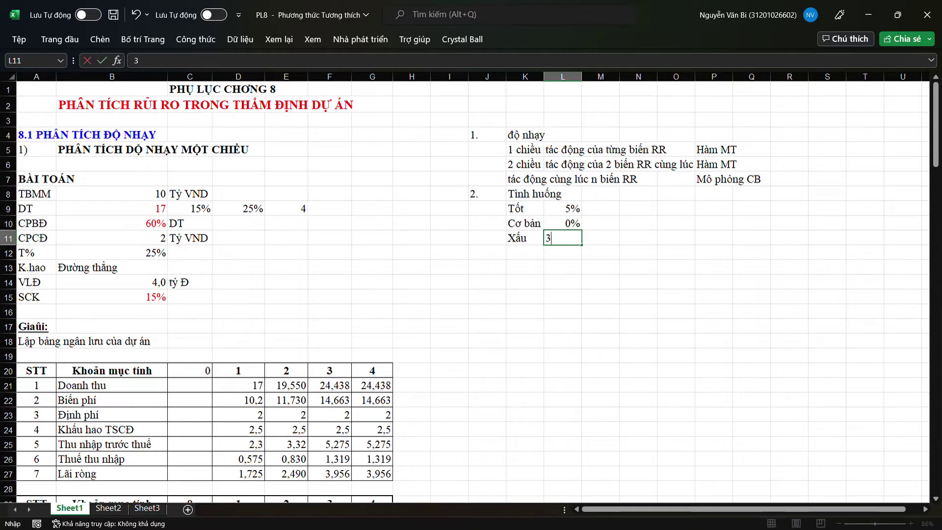
key("BackSpace")
type("-3%")
key("Return")
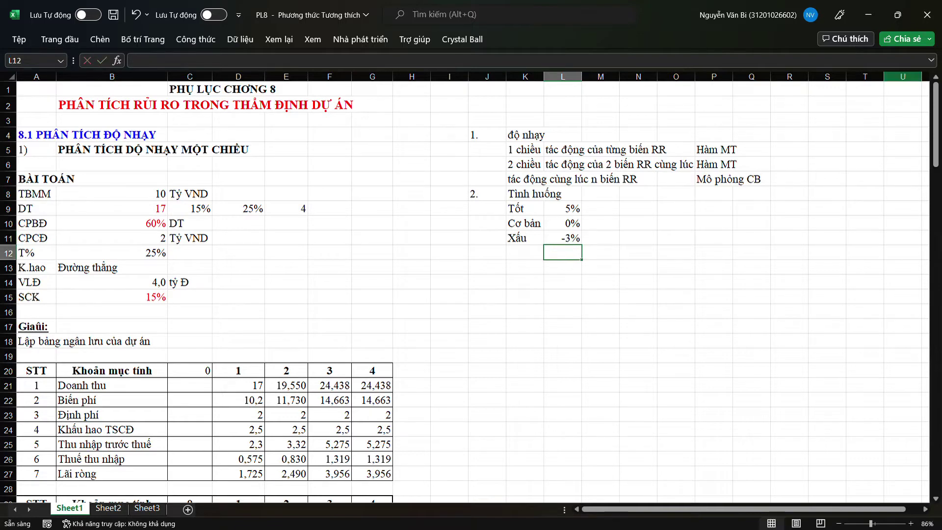
Rewrite the Tốt percentage in L9 as the text entry '+5%' with a plus sign and surrounding apostrophes.
double_click(562, 208)
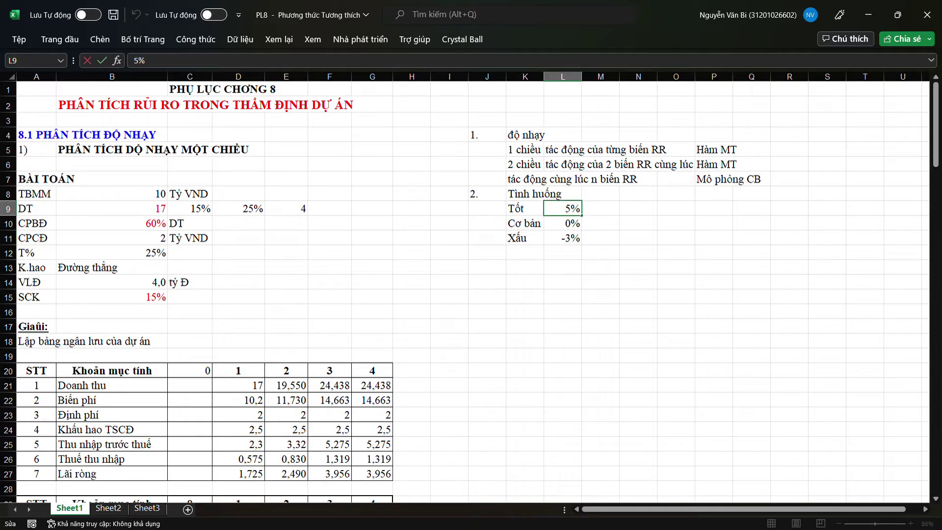
type("'+")
key("End")
type("'")
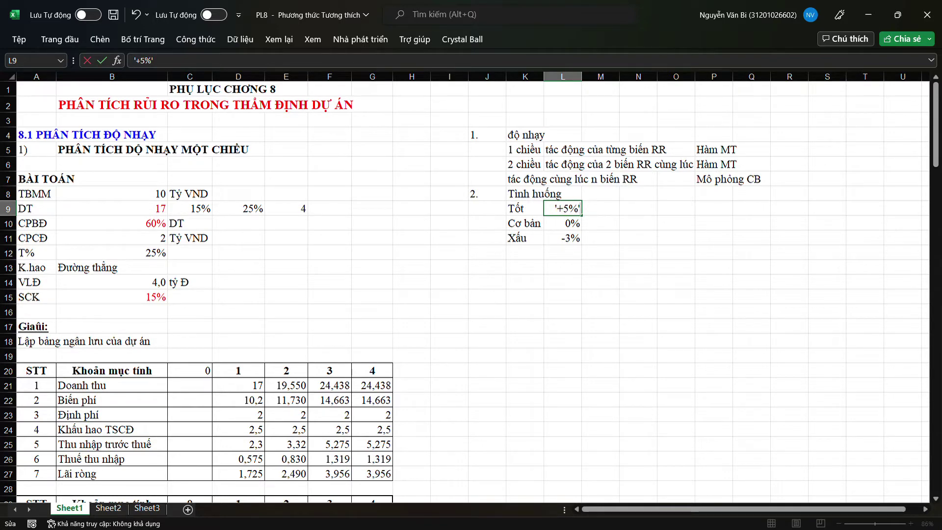
key("Return")
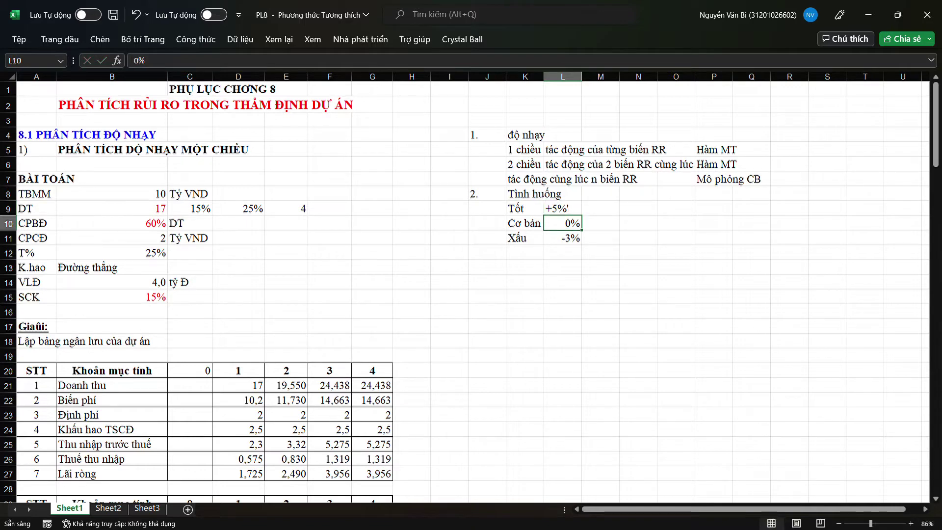
key("Down")
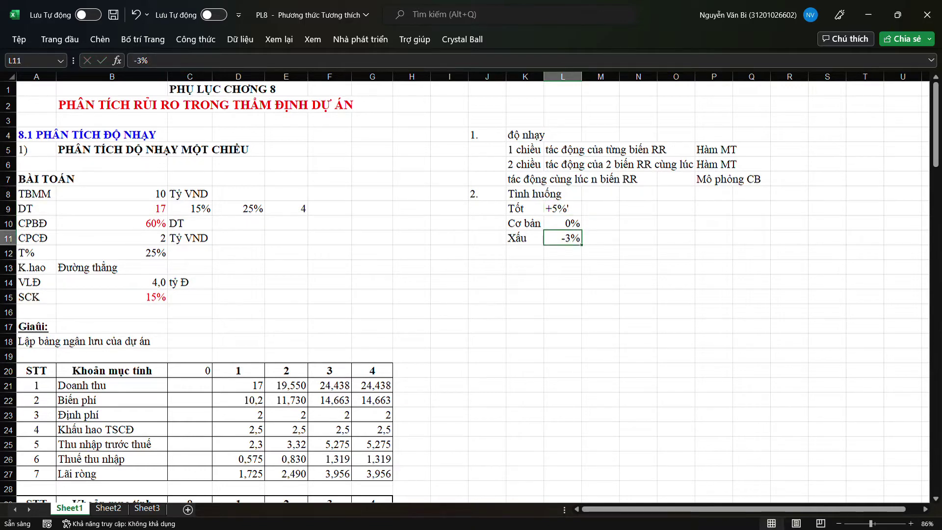
Move the scenario percentages from L9:L11 to M9:M11 and head them "giá bán" in M8.
key("F2")
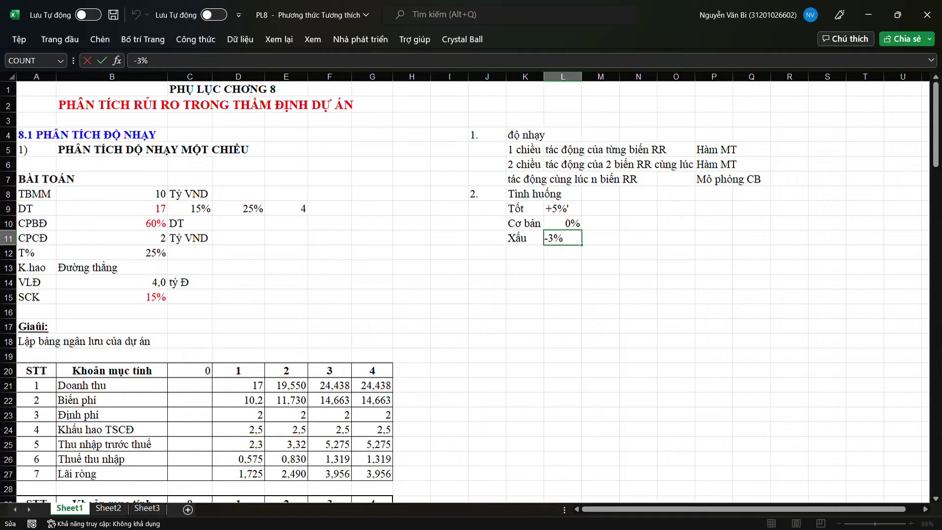
left_click(676, 297)
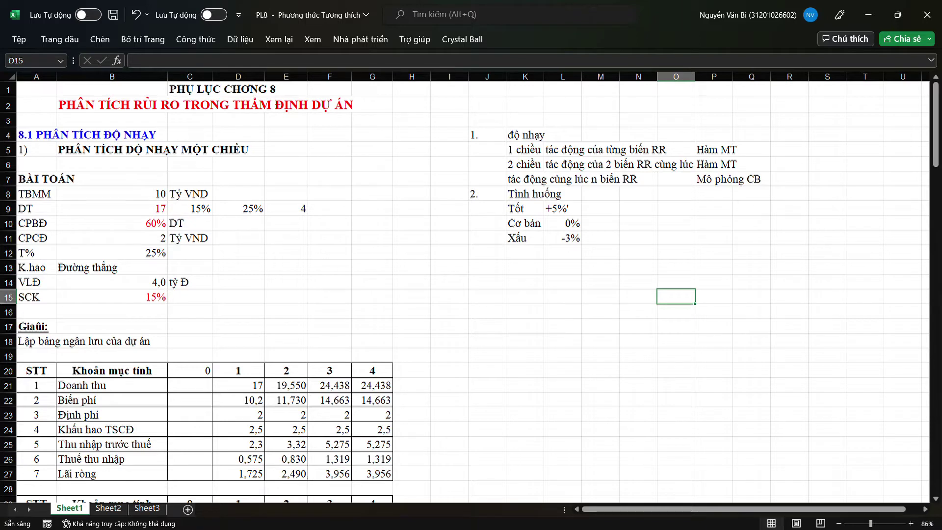
left_click_drag(562, 209, 619, 223)
left_click(638, 209)
left_click(601, 193)
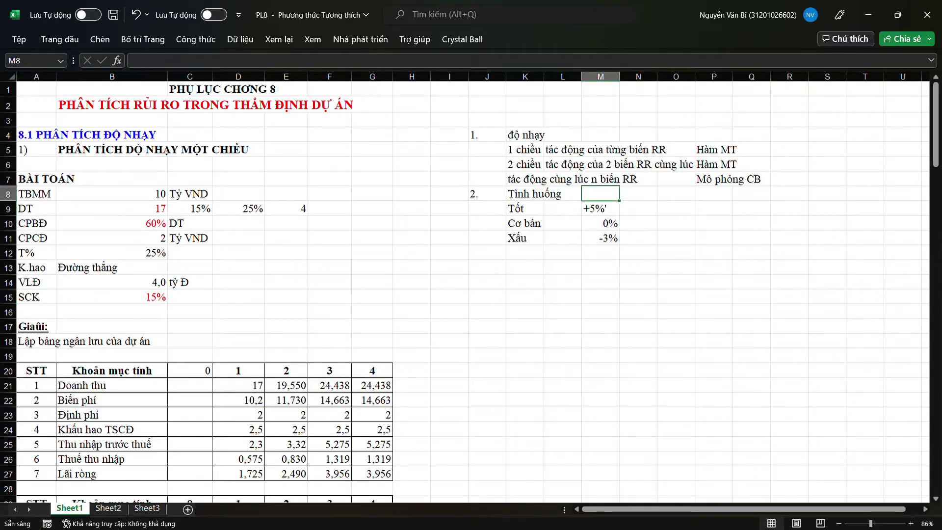
type("giá bán")
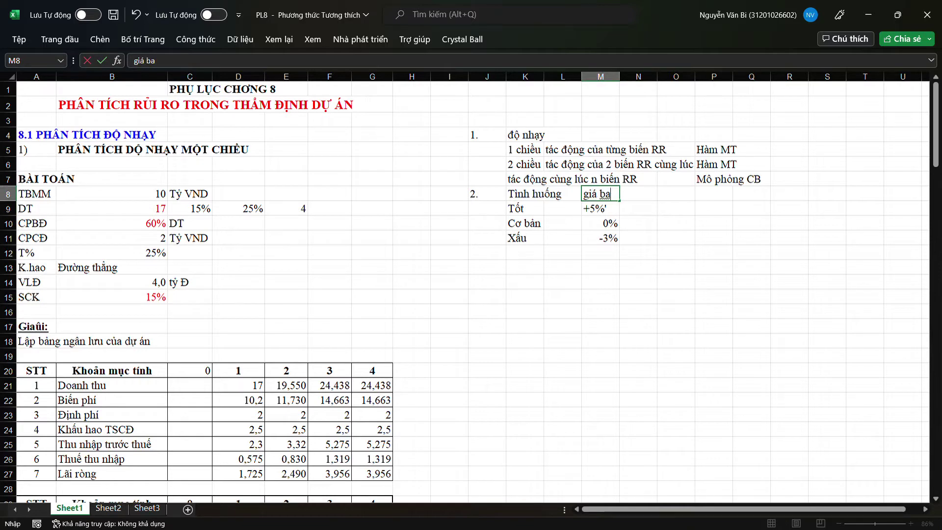
key("Tab")
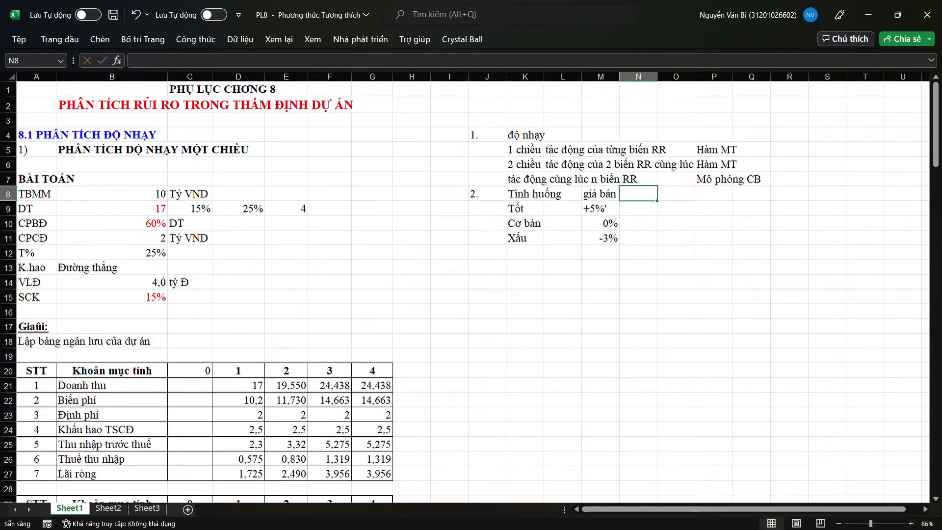
Enter a second set of scenario percentages in O9 to O11: -3%, 0% and the text entry '+3%' in apostrophes.
key("Right")
key("Down")
type("-")
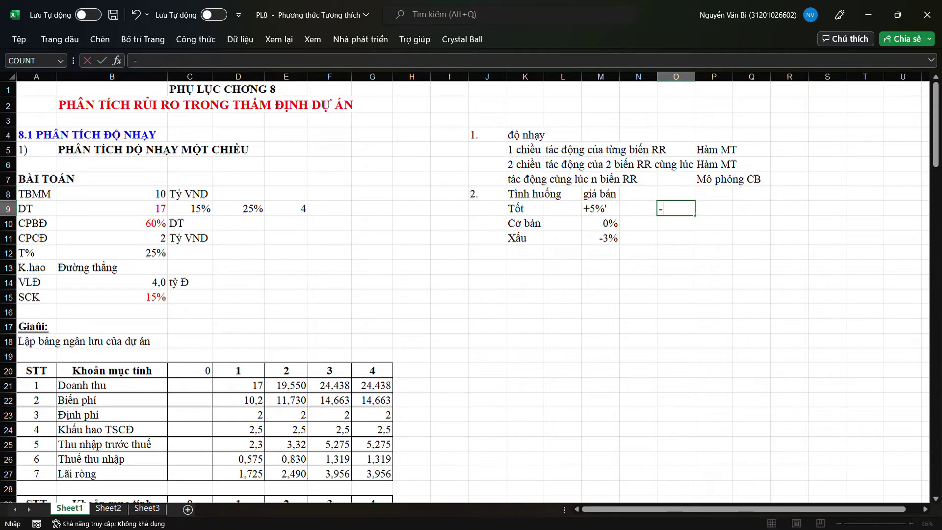
type("3%")
key("Return")
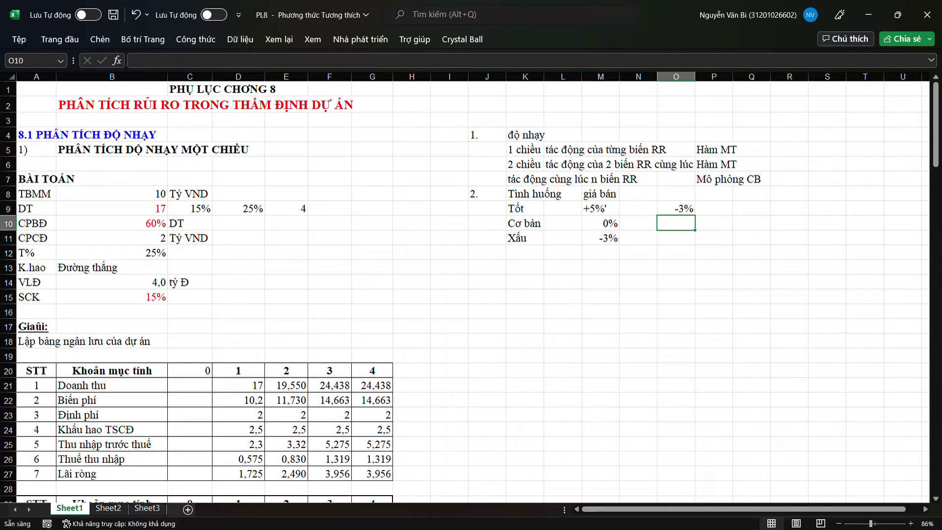
type("0%")
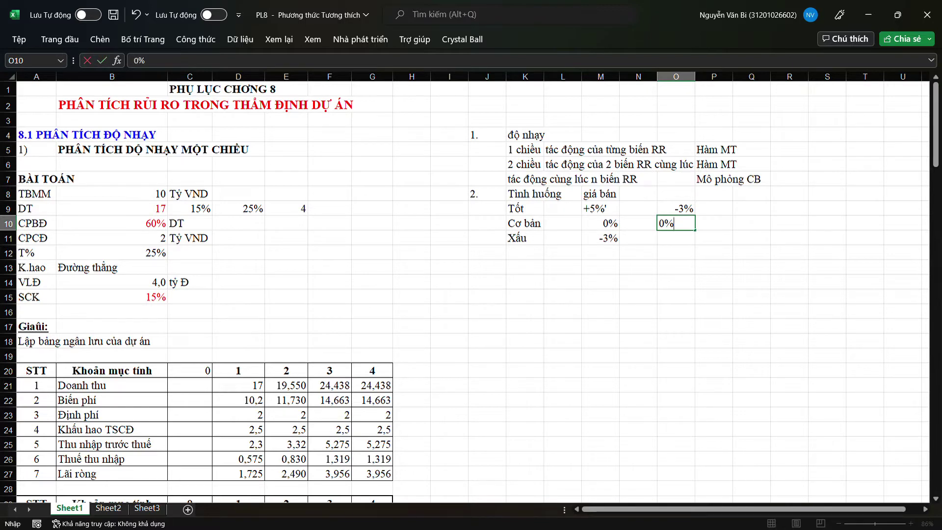
key("Return")
type("'")
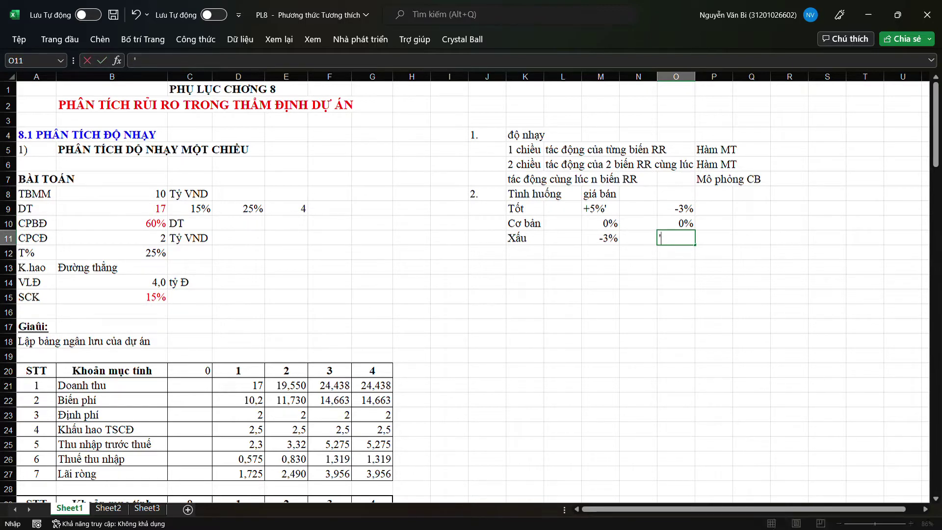
type("+3%")
key("Return")
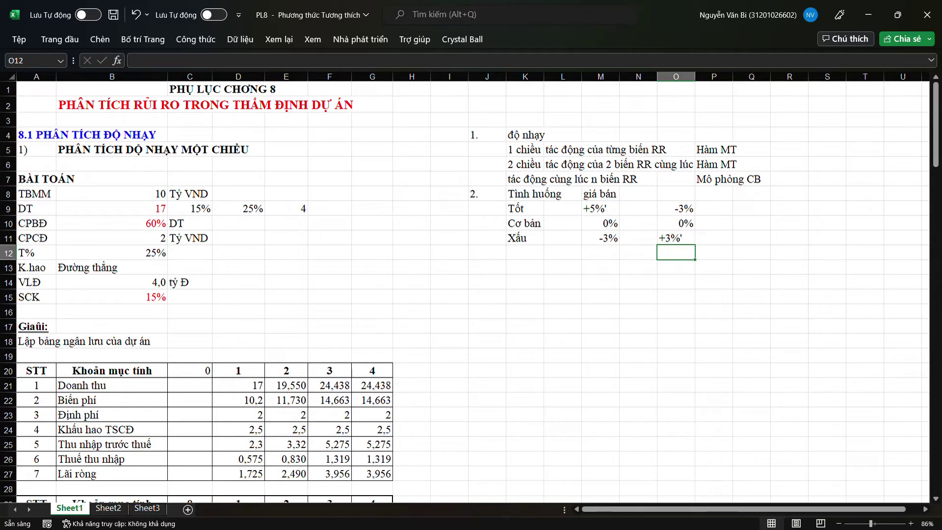
Enter the note "Tình huống về giá bán" in cell P9.
left_click(713, 208)
type("Ti")
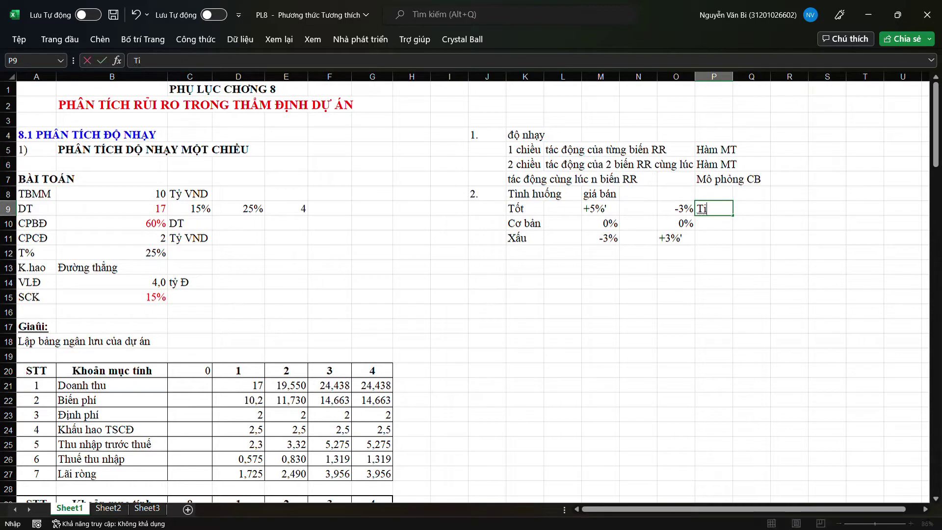
type("nh huôn")
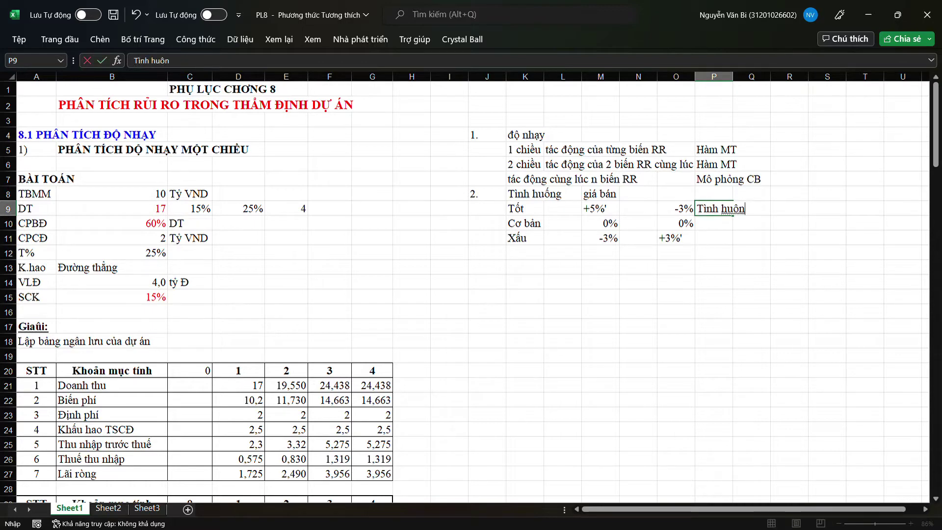
type("g về giá bán")
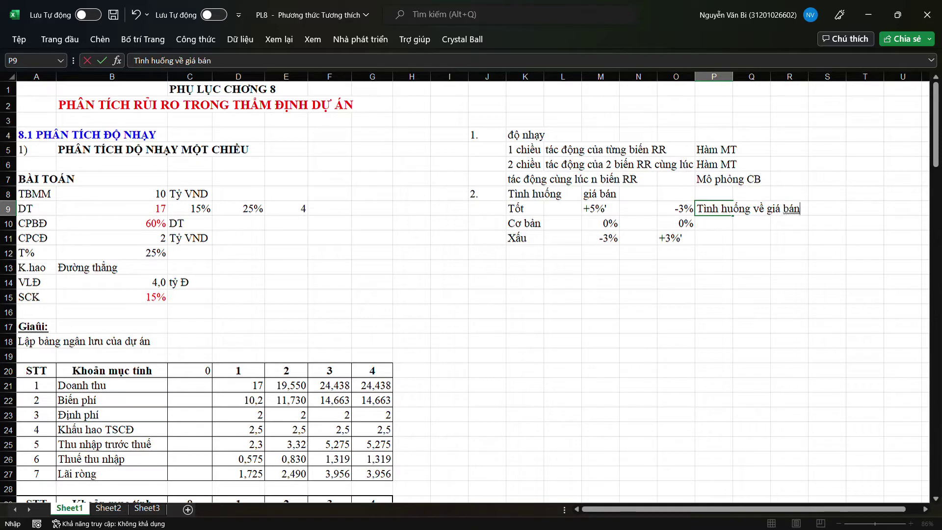
key("Return")
Enter the note "Tình huống về giá mua nguyueen liệu" in cell P10.
type("Tình")
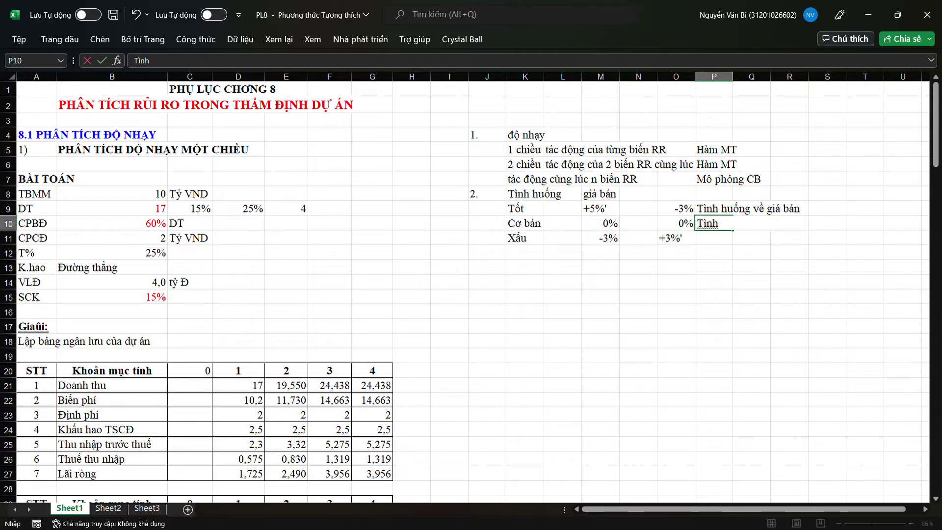
type(" huong về ")
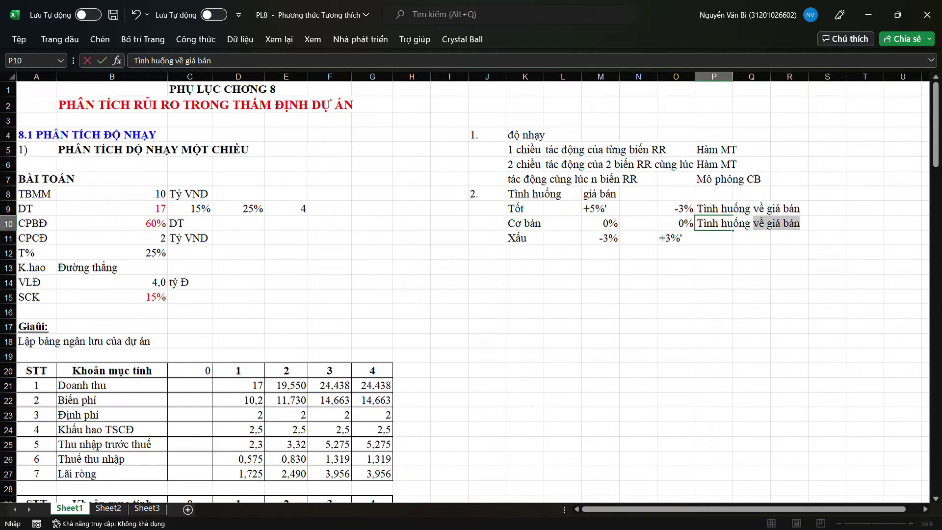
type("giá")
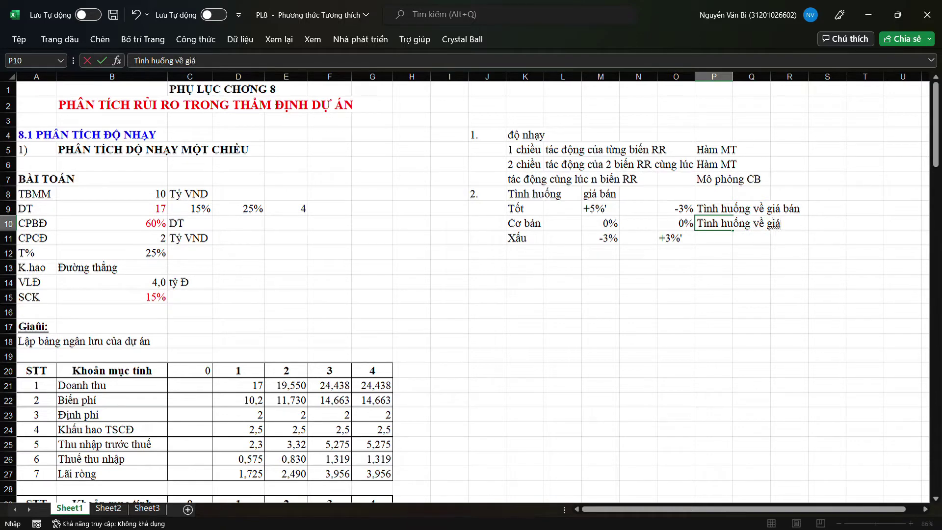
type(" mua nguyueen liệu")
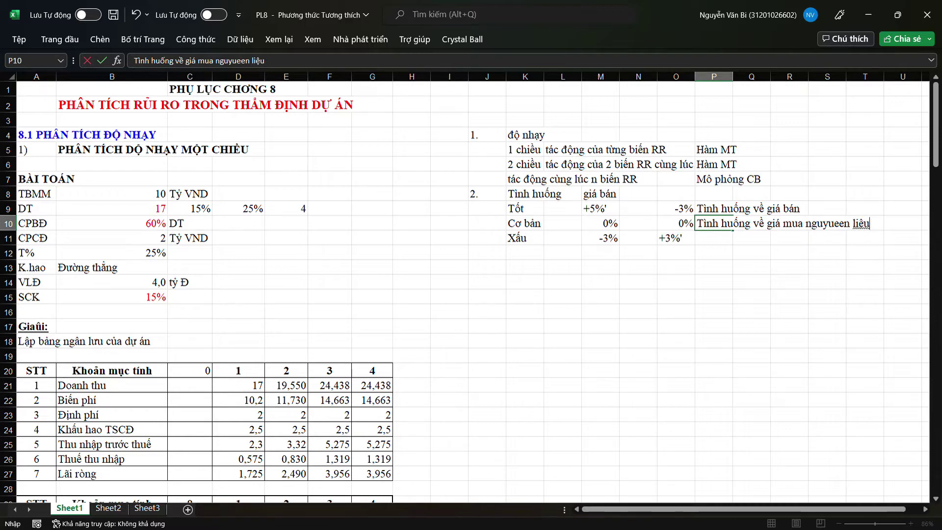
key("Return")
Enter the note "Tình huống về công suất sản xuất" in cell P11.
type("Tình huô")
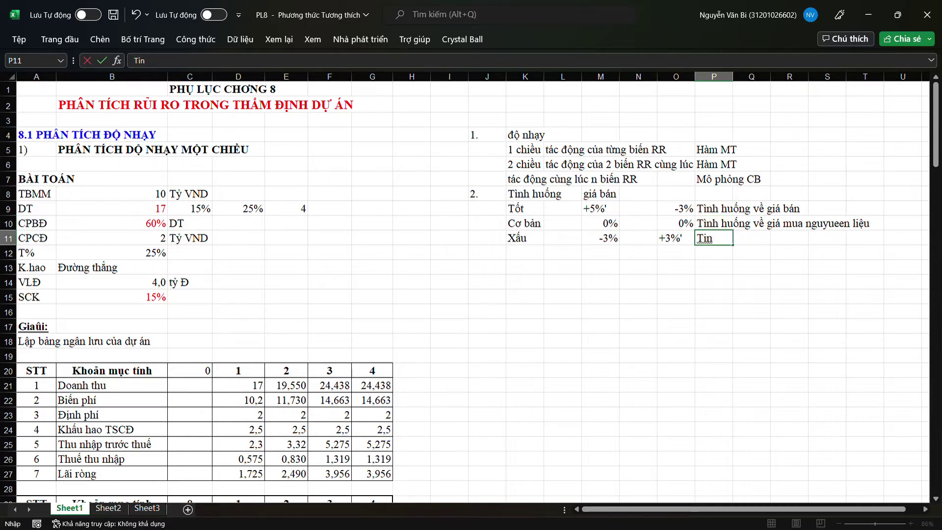
type("ng")
type("v")
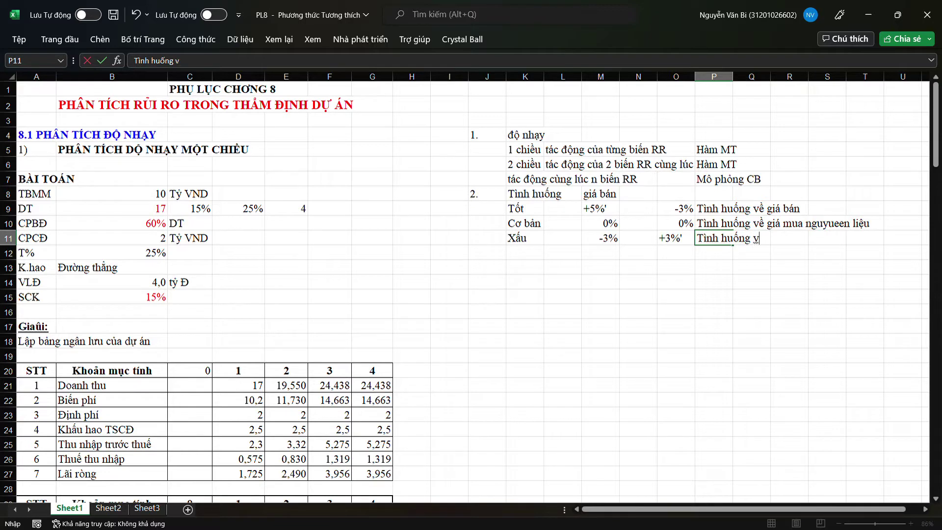
type("ề công suất ")
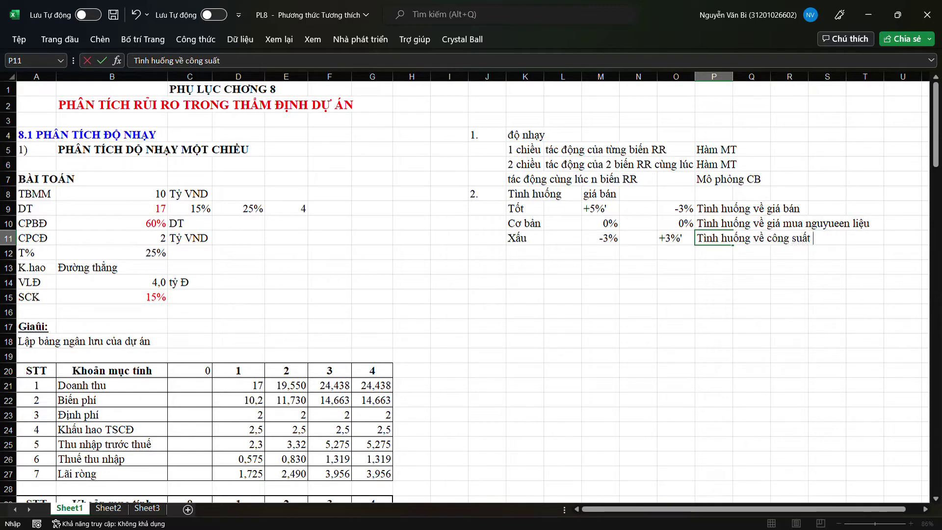
type("san xuất")
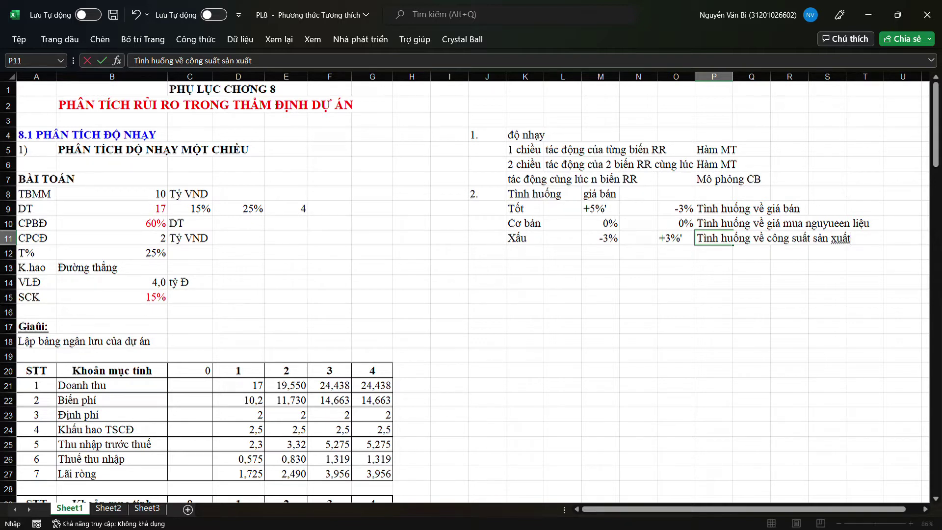
left_click(751, 282)
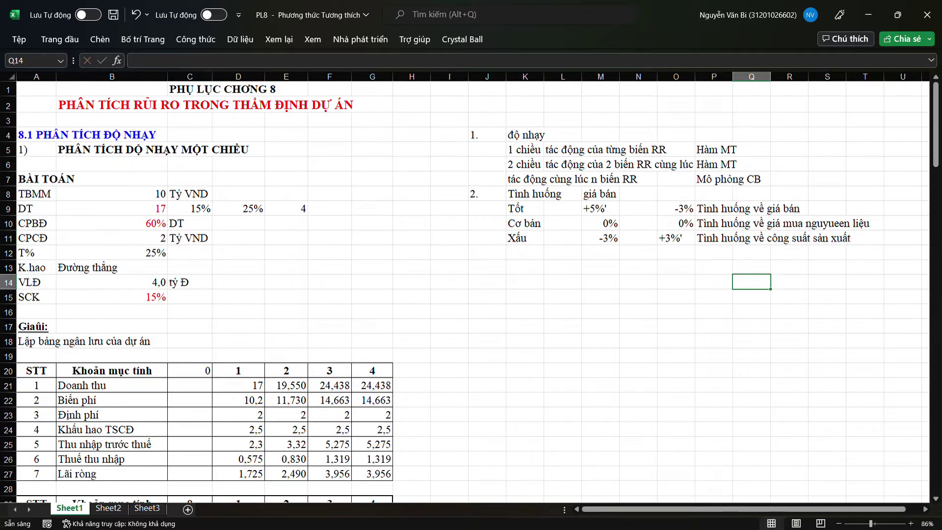
Correct the misspelled word in P10 so the note reads "Tình huống về giá mua nguyên liệu".
double_click(721, 223)
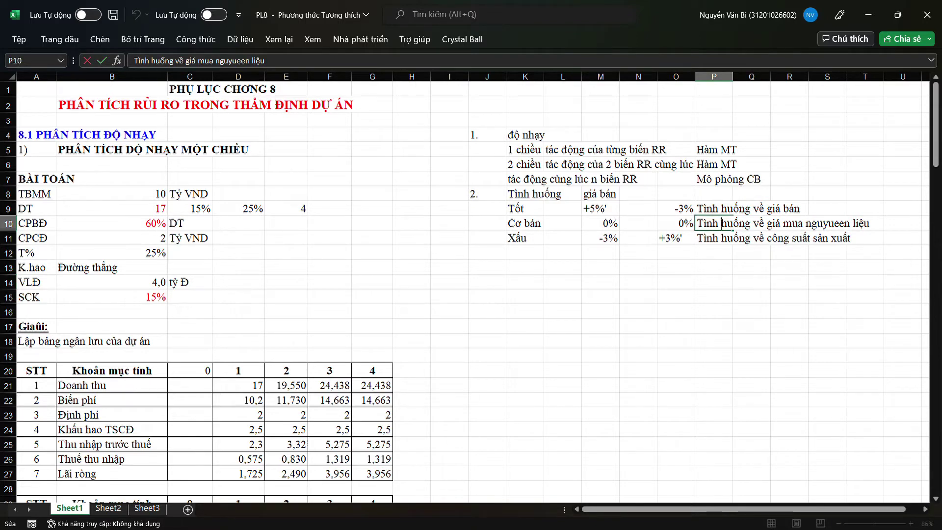
left_click_drag(817, 224, 850, 223)
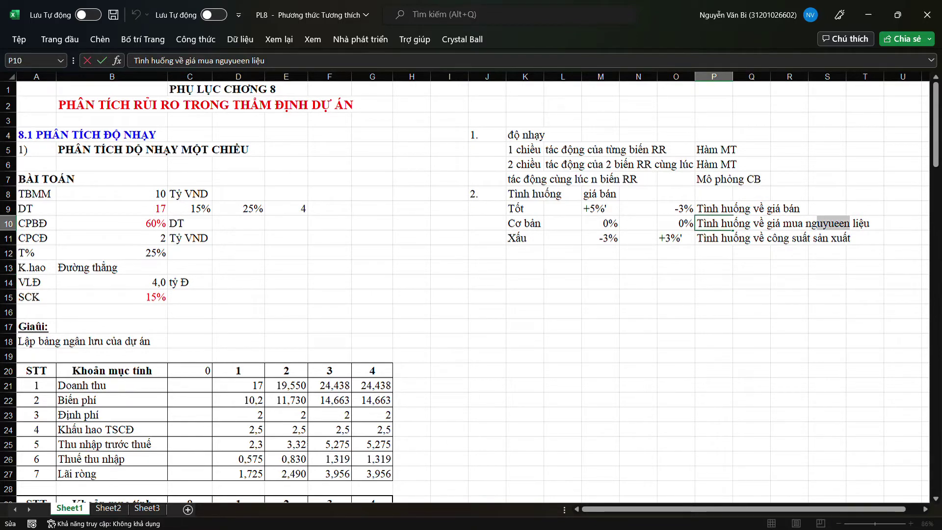
type("guyên")
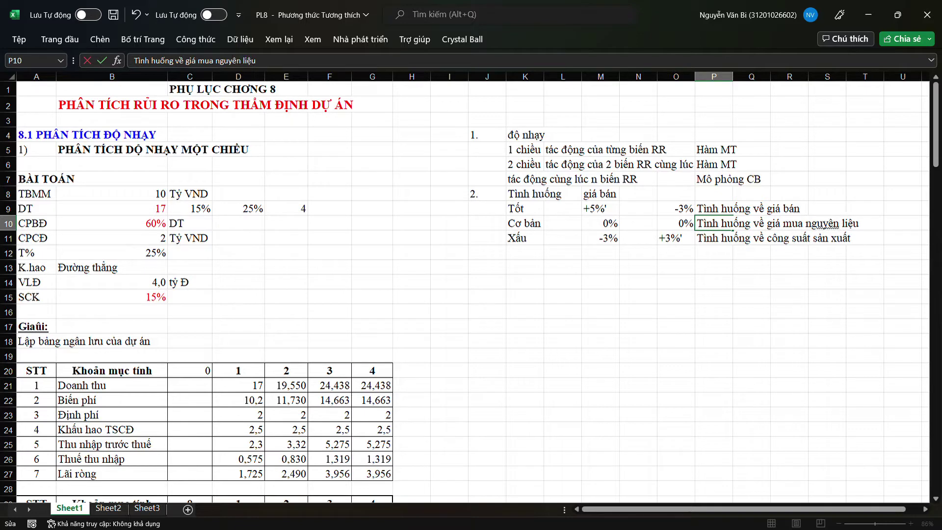
left_click(714, 297)
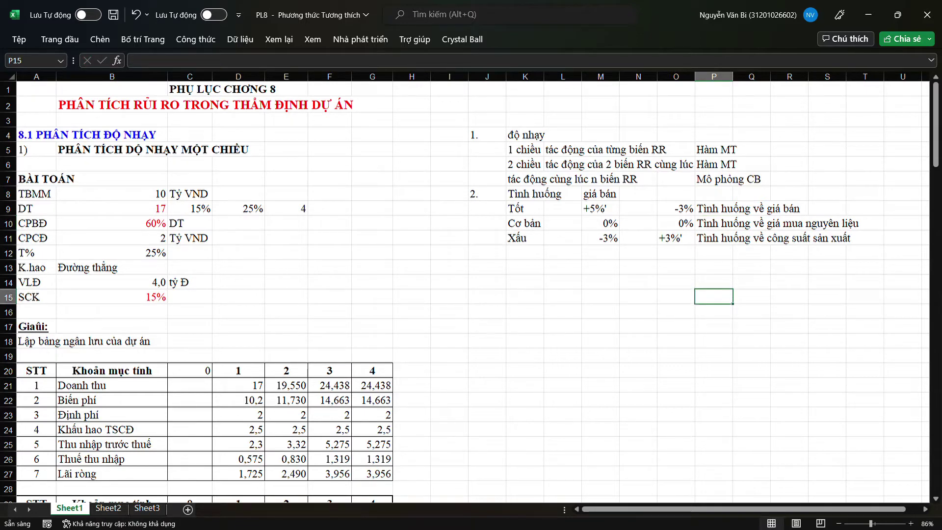
Move the percentages from O9:O11 to N9:N11 and head them "Nguyên liệu" in N8.
left_click_drag(676, 208, 676, 238)
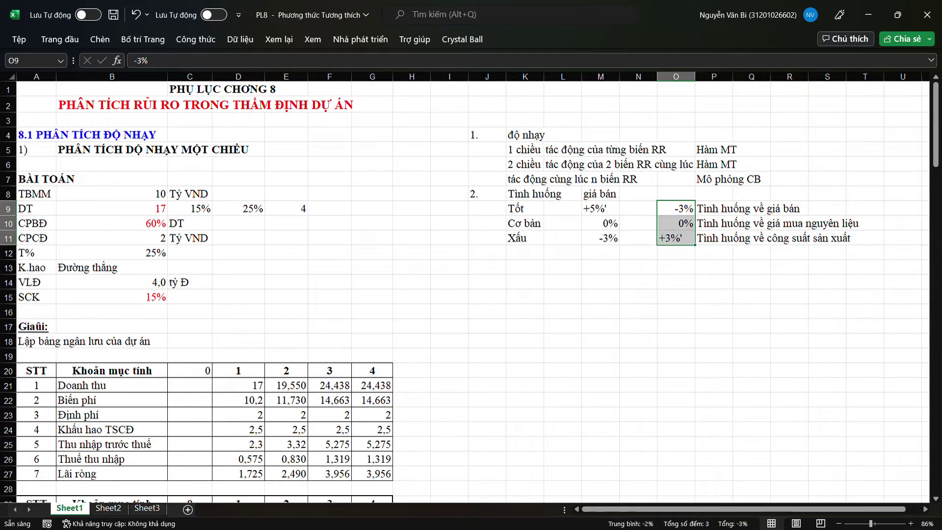
left_click_drag(658, 224, 638, 223)
left_click(638, 194)
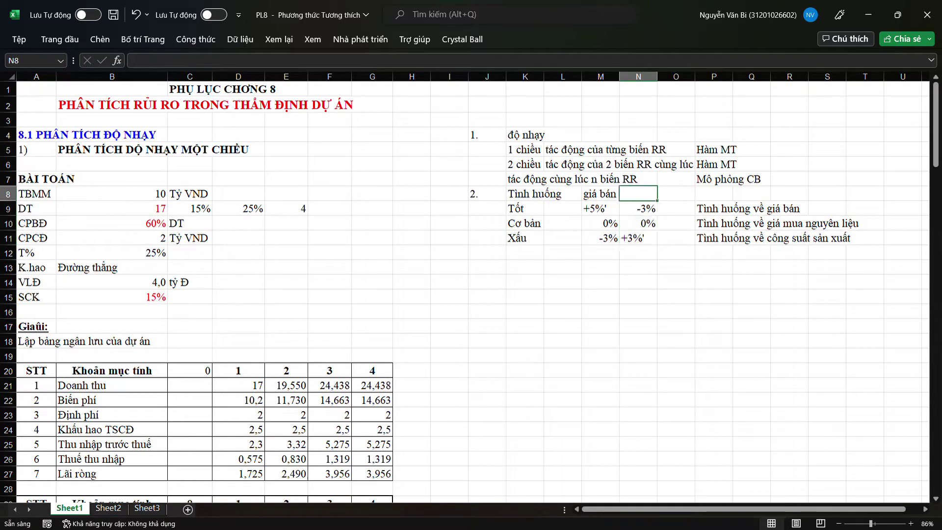
type("Nguyên")
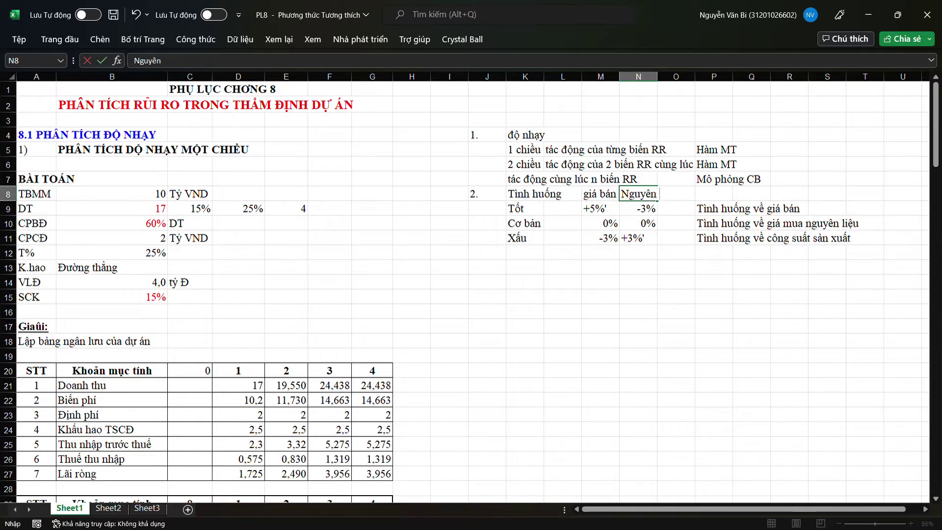
type(" liệu")
left_click(714, 311)
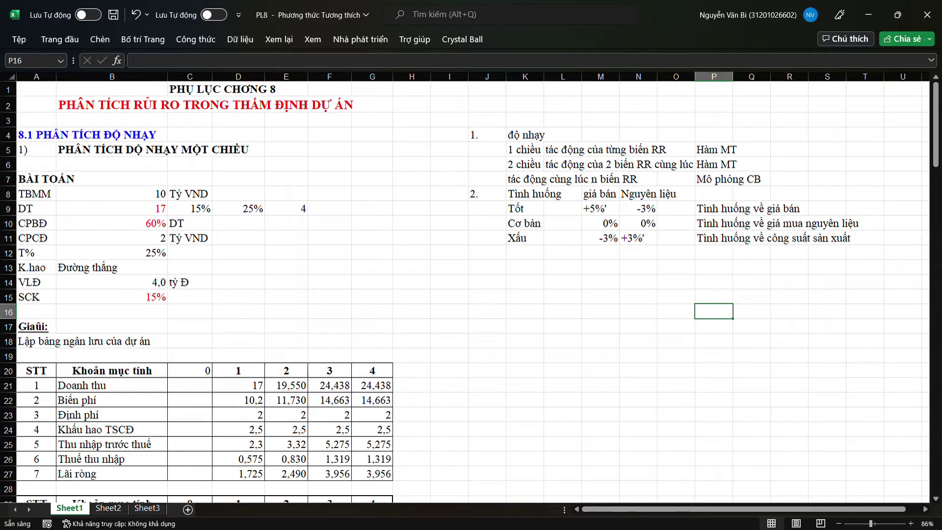
Enter the note "Dùng tình huống cơ bản để phân tích thẩm định dự án" in cell K12.
left_click(524, 267)
left_click(524, 252)
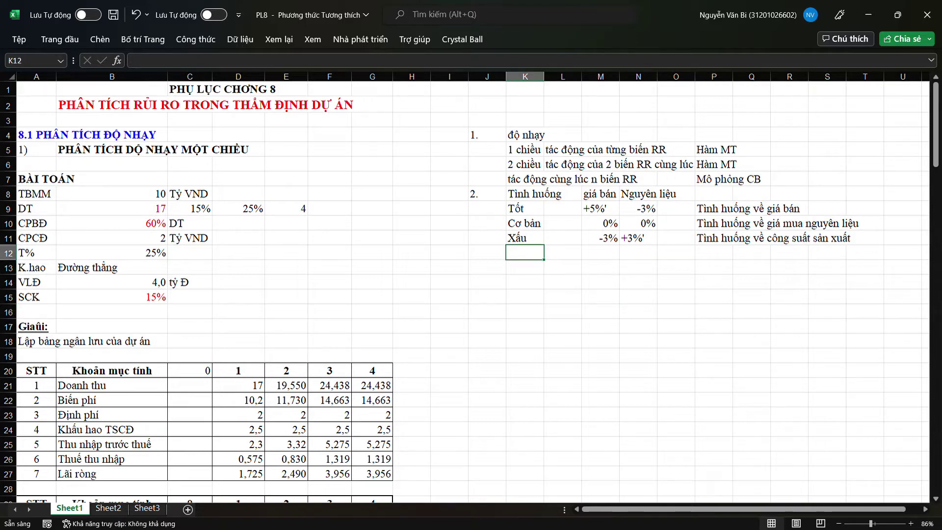
type("Dung tình h")
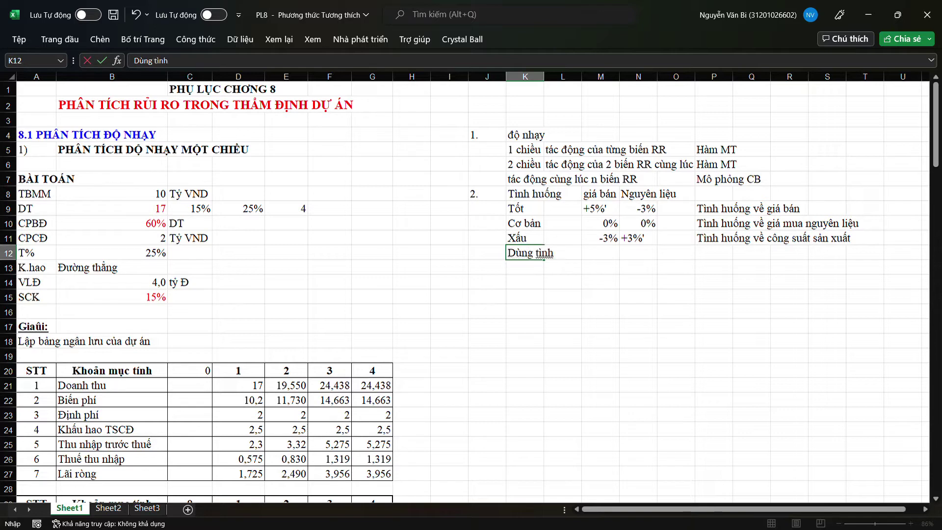
type("uống cơ ")
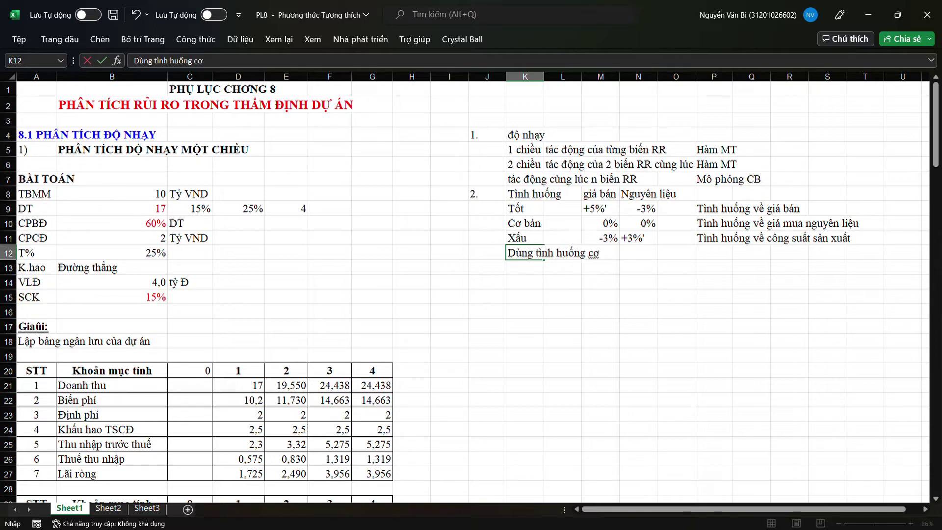
type("bản để")
key("BackSpace")
key("BackSpace")
type("ê")
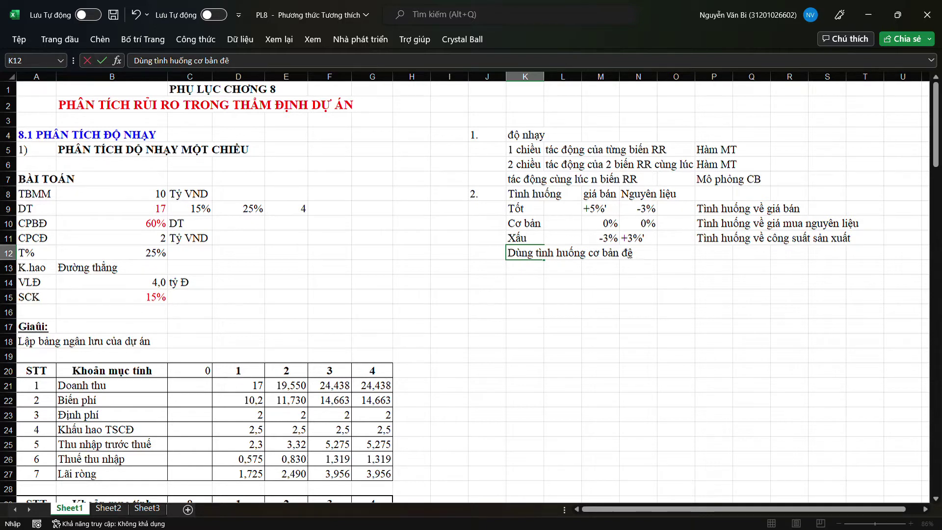
type(" phân ti")
type("ch thâm")
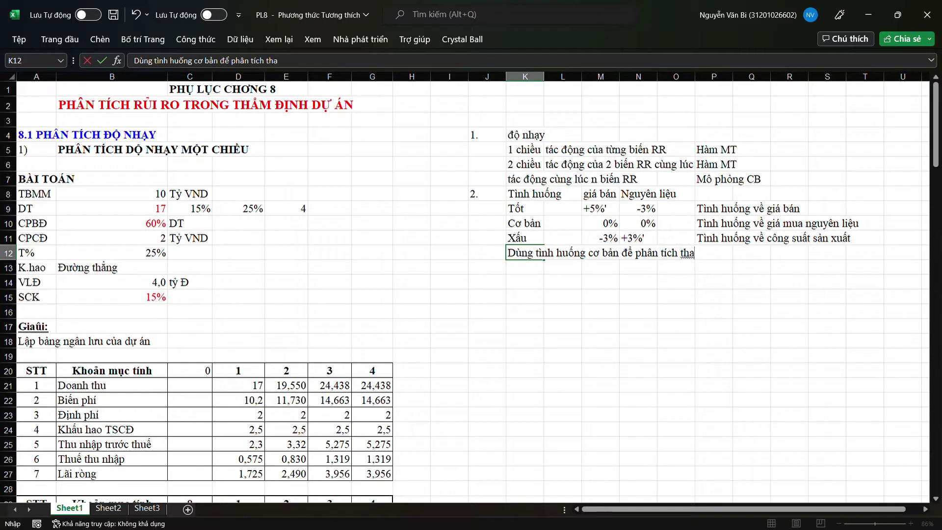
key("BackSpace")
key("BackSpace")
type("ẩm định")
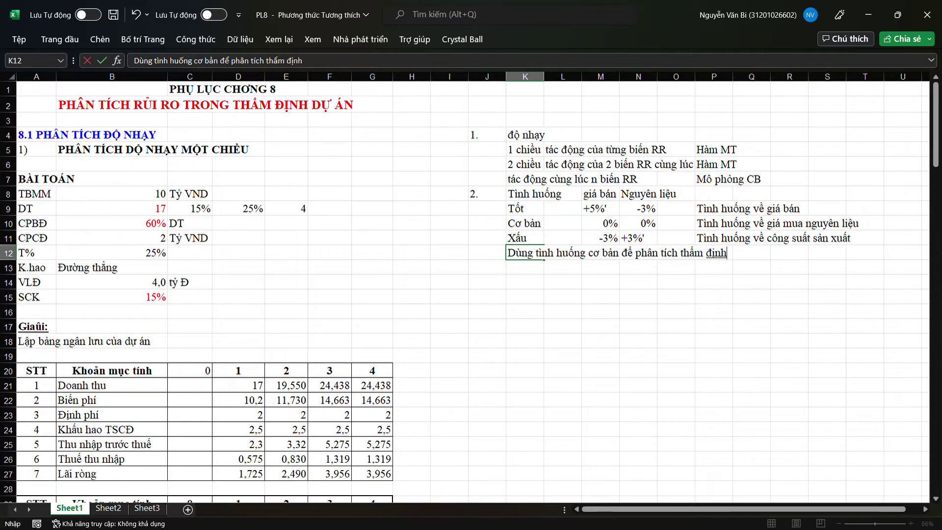
type(" dự án")
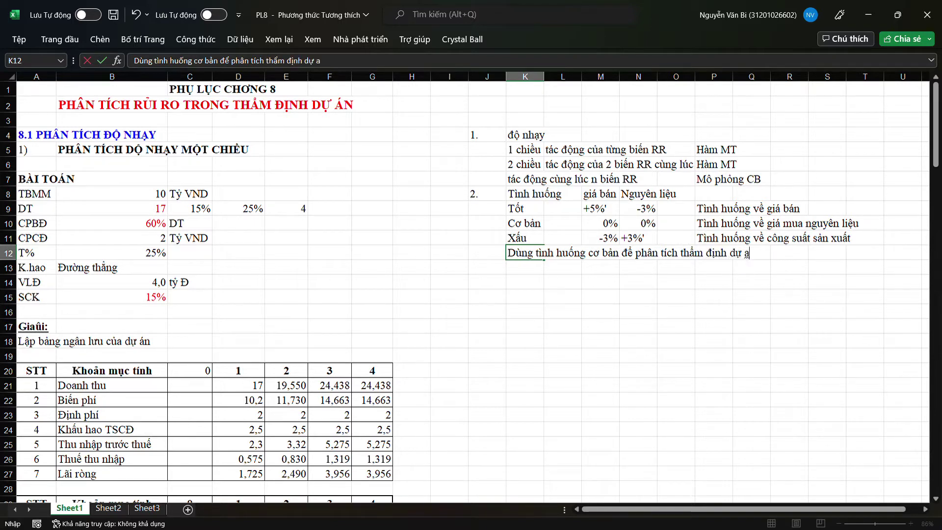
key("Return")
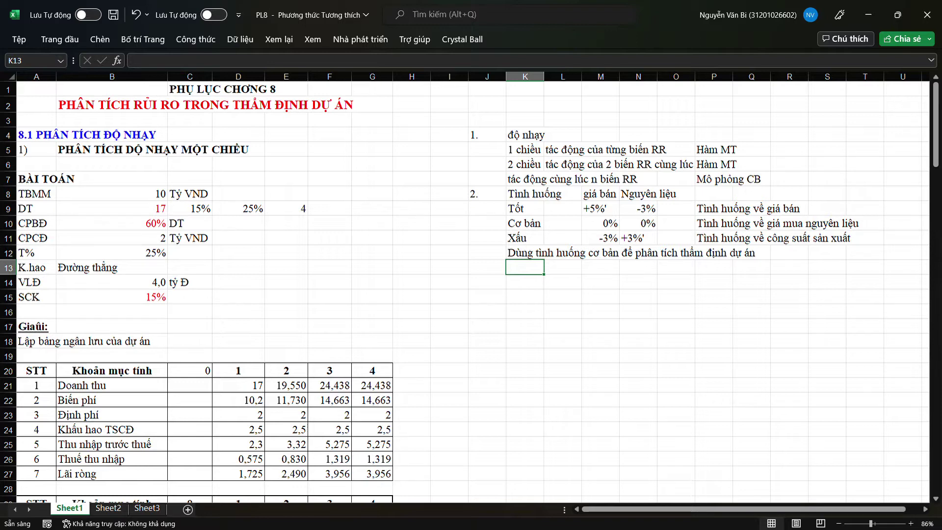
Enter the note "x đ rủi ro bằng 2 tính huống" in cell K13.
type("XDD")
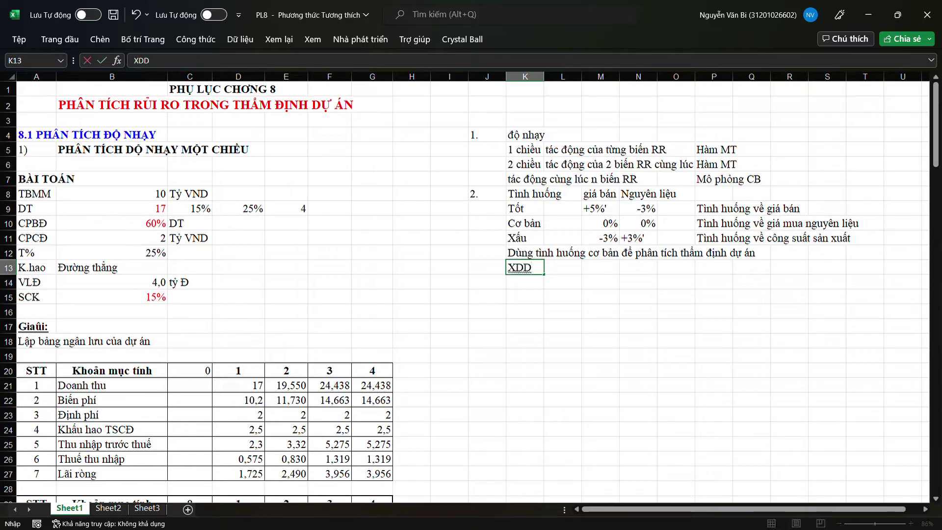
key("BackSpace")
key("BackSpace")
key("BackSpace")
type("xdd")
key("BackSpace")
key("BackSpace")
type("dd")
type(" ruiu")
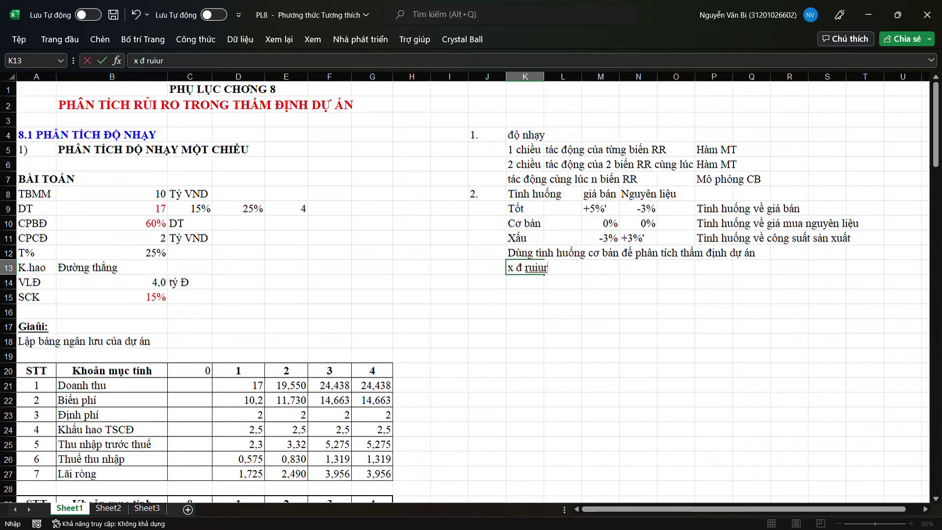
type(" ro b")
type("ằng")
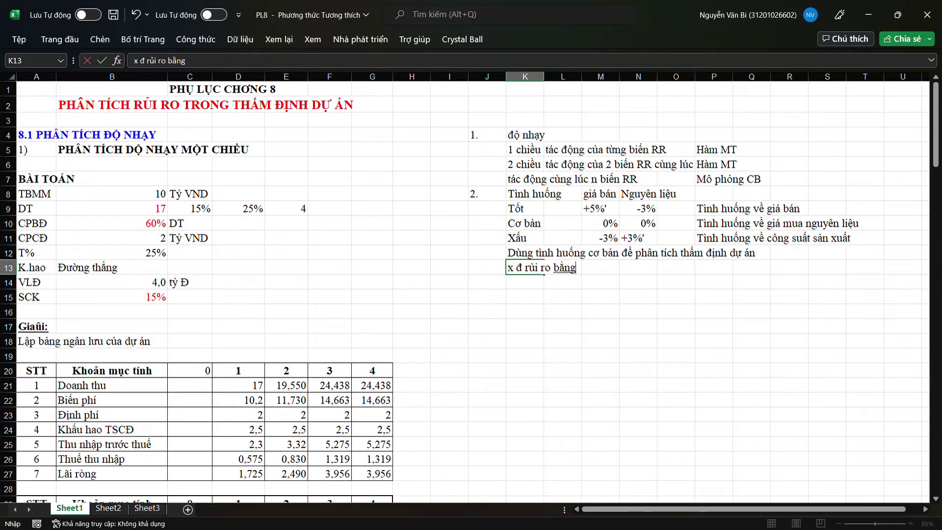
type(" 2 tính huống")
List the two scenarios beside the note, with "Tốt" in O13 and "Xấu" in O14.
key("Tab")
key("Tab")
key("Tab")
key("Tab")
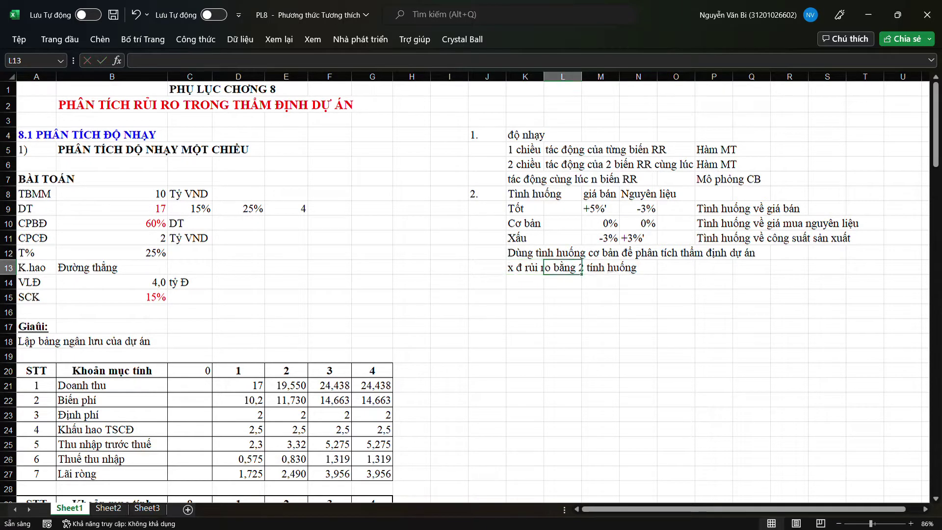
type("Tốt")
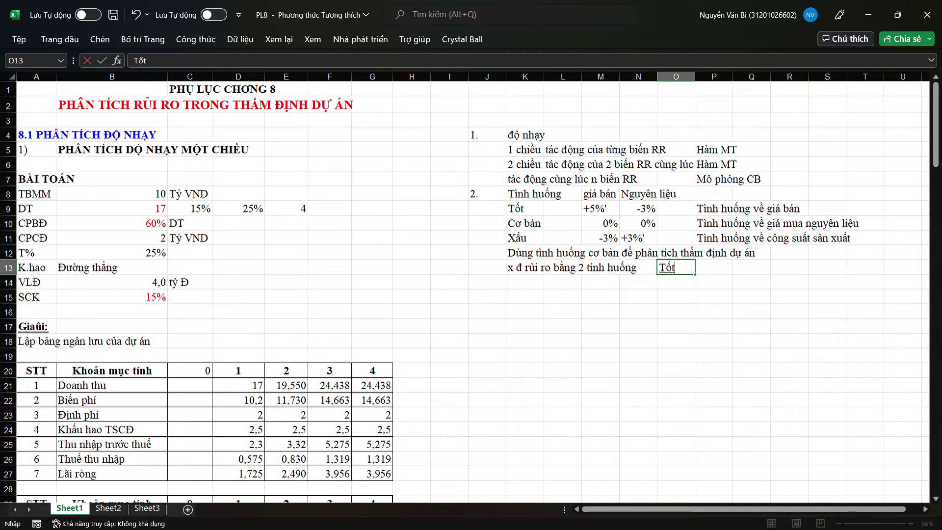
key("Return")
type("ấu")
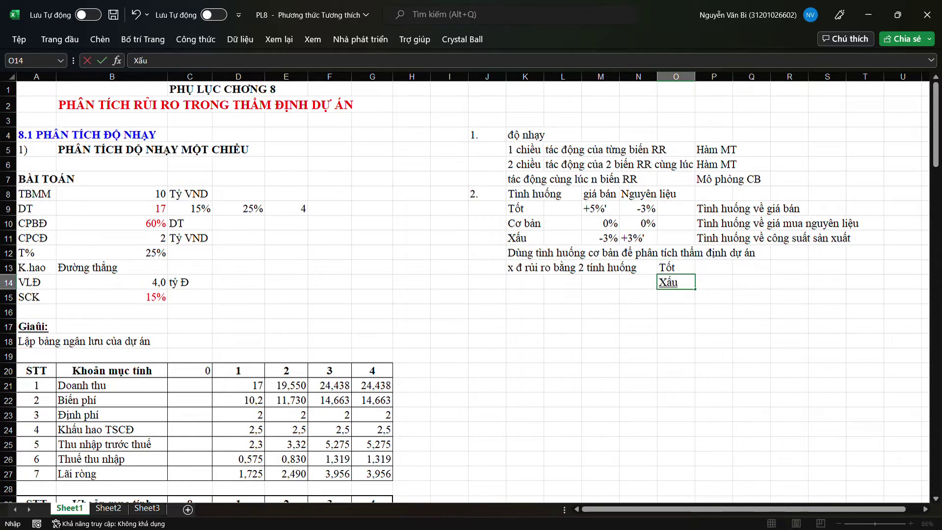
Remove the space inside the abbreviation in K13 so the note begins with "xđ rủi ro".
left_click(525, 268)
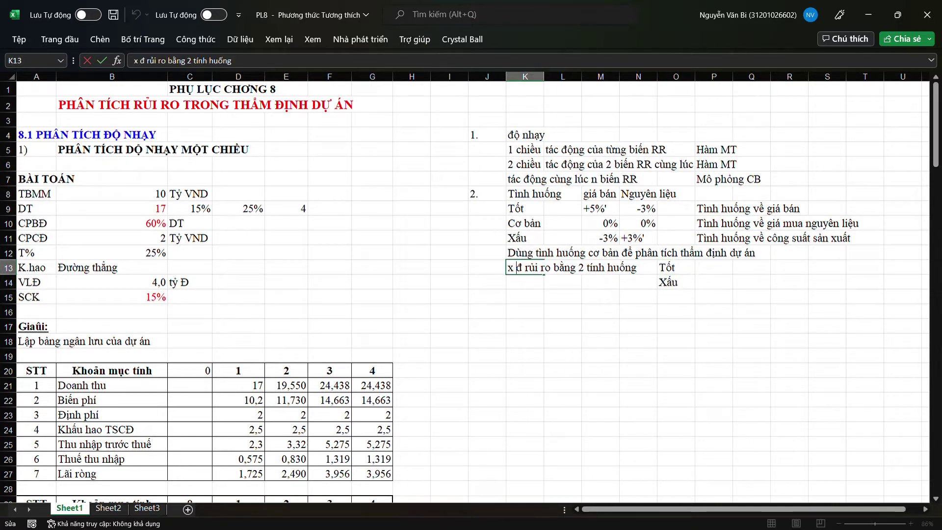
double_click(517, 267)
type("]")
key("BackSpace")
key("BackSpace")
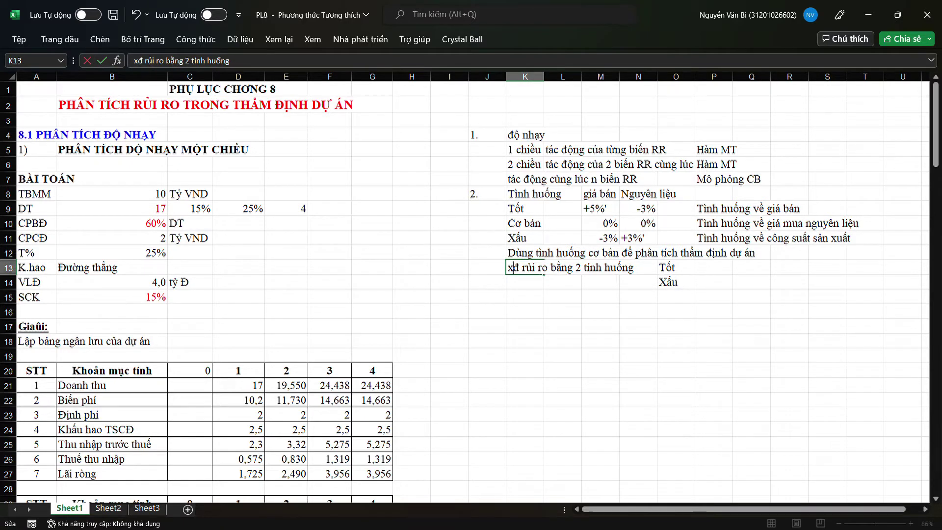
left_click(600, 326)
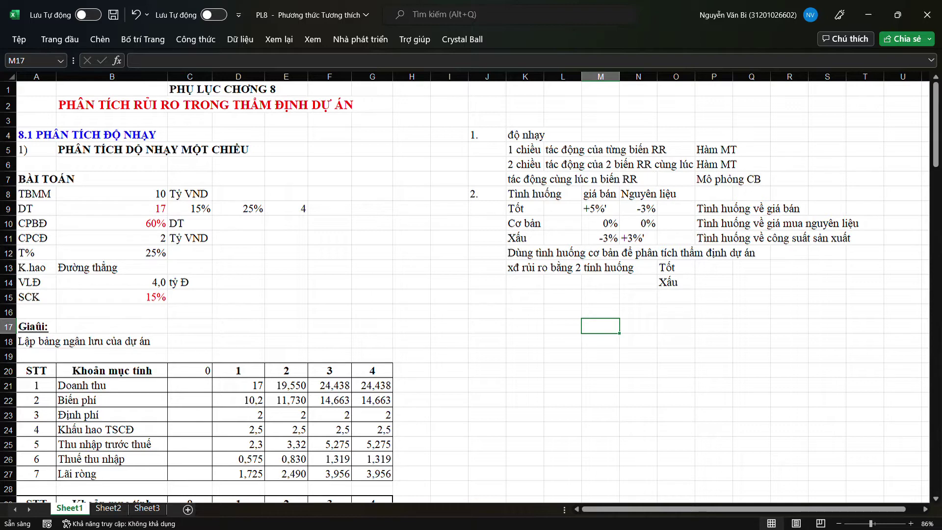
left_click_drag(713, 267, 713, 282)
left_click(714, 268)
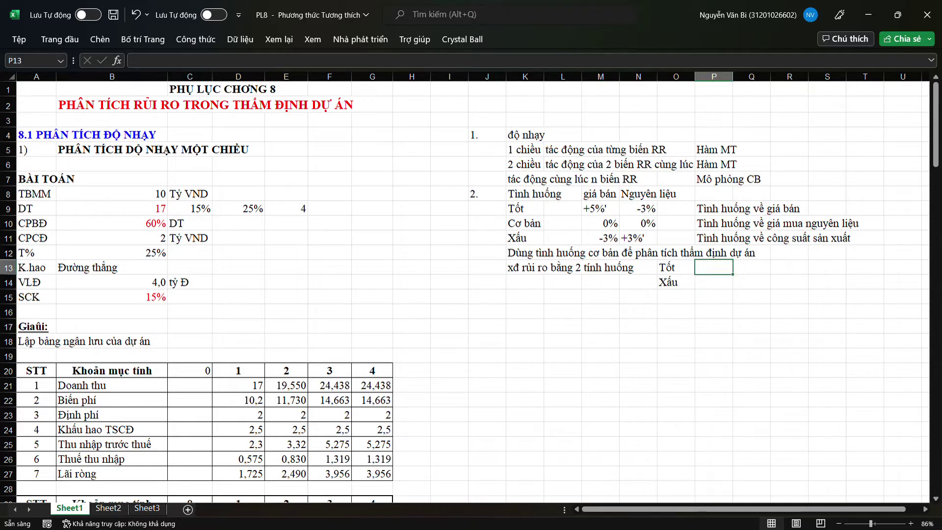
type("độ")
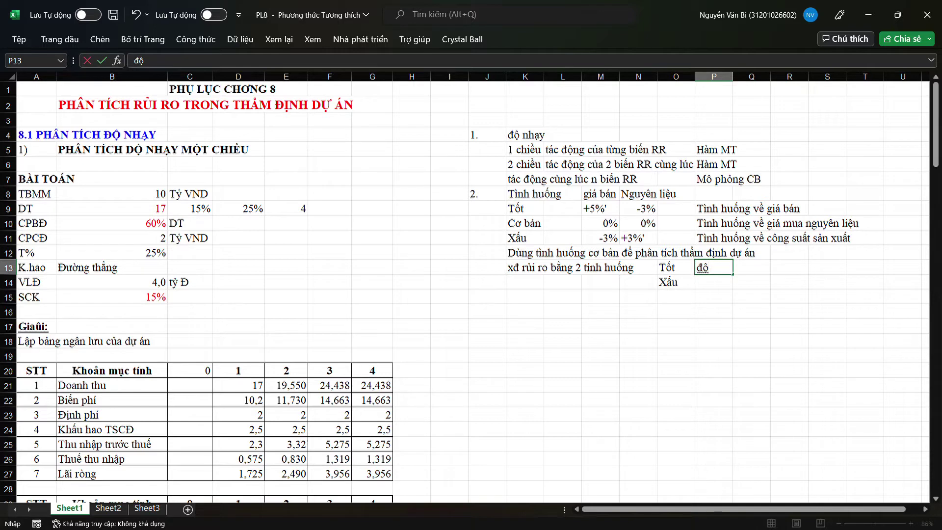
key("alt")
key("n")
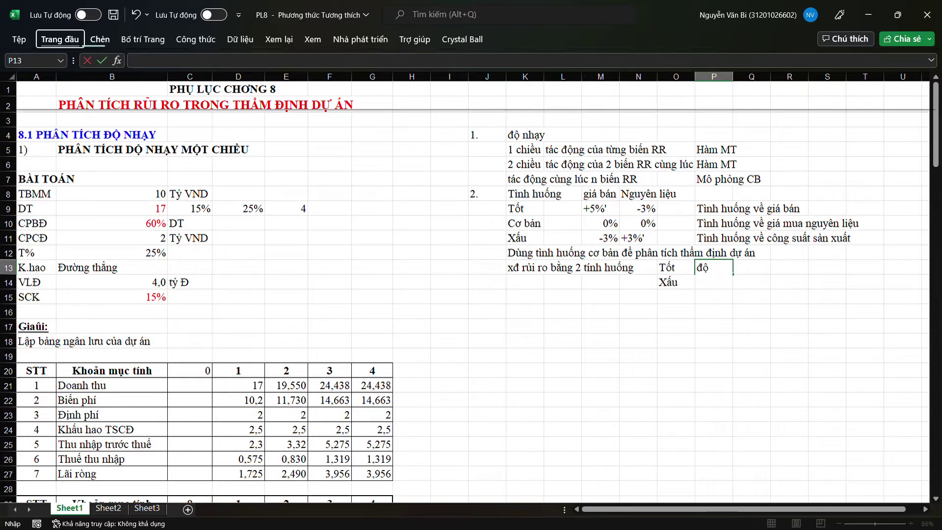
left_click(827, 312)
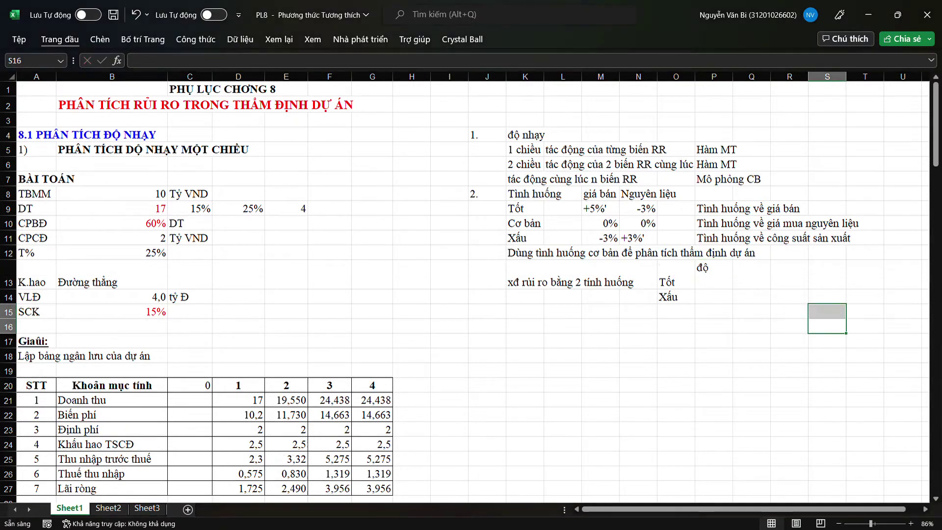
key("ctrl+z")
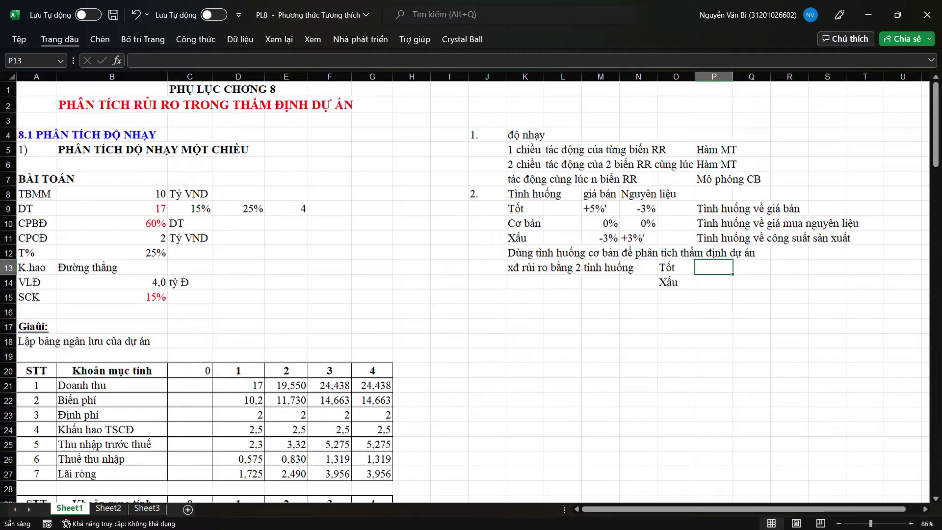
Merge and centre cells P13:P14 beside the "Tốt" and "Xấu" entries.
key("shift+Down")
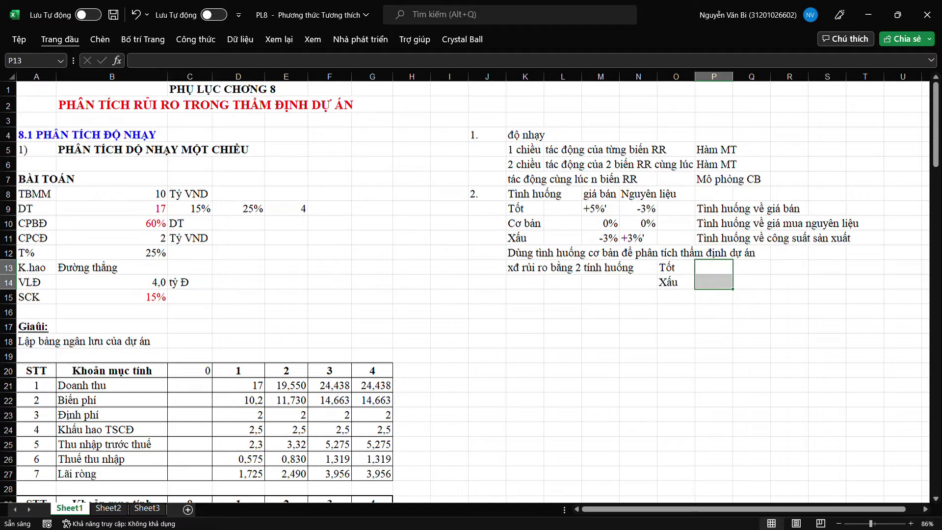
key("alt+h")
key("m")
key("c")
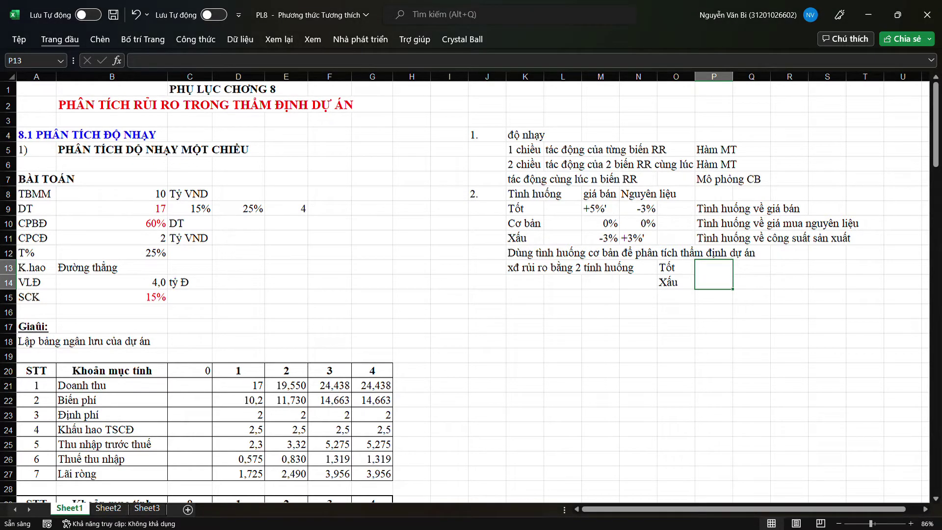
Enter "Độ nhạy" in the merged cell P13:P14, with each word on its own line.
key("F2")
type("Độ")
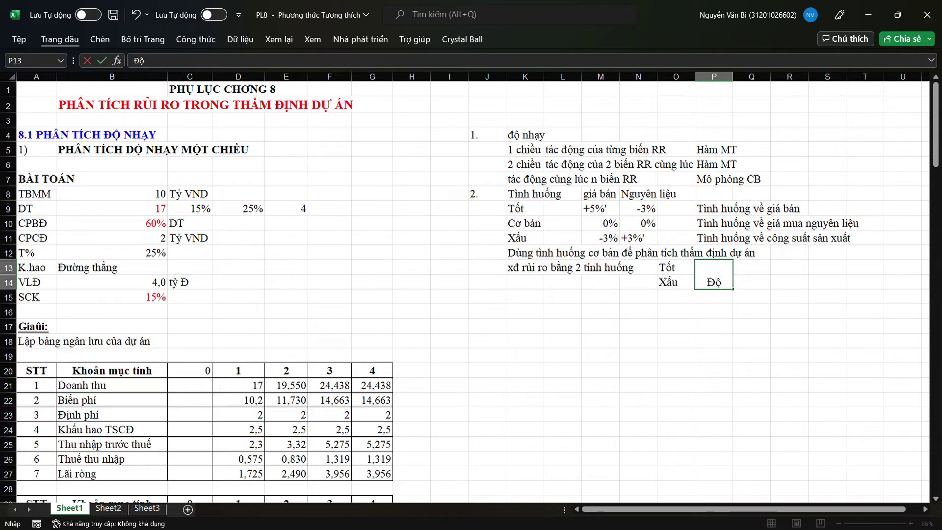
key("alt+Return")
type("nhạy")
key("Tab")
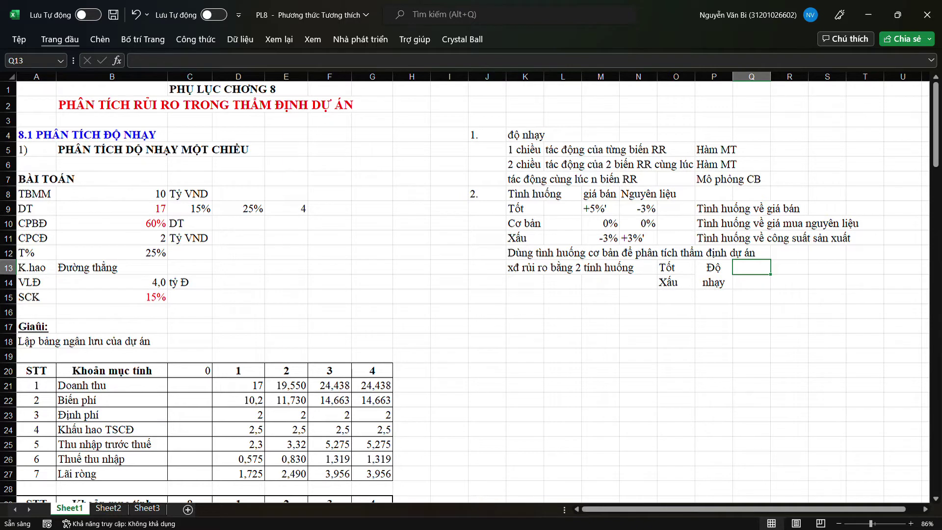
left_click(487, 296)
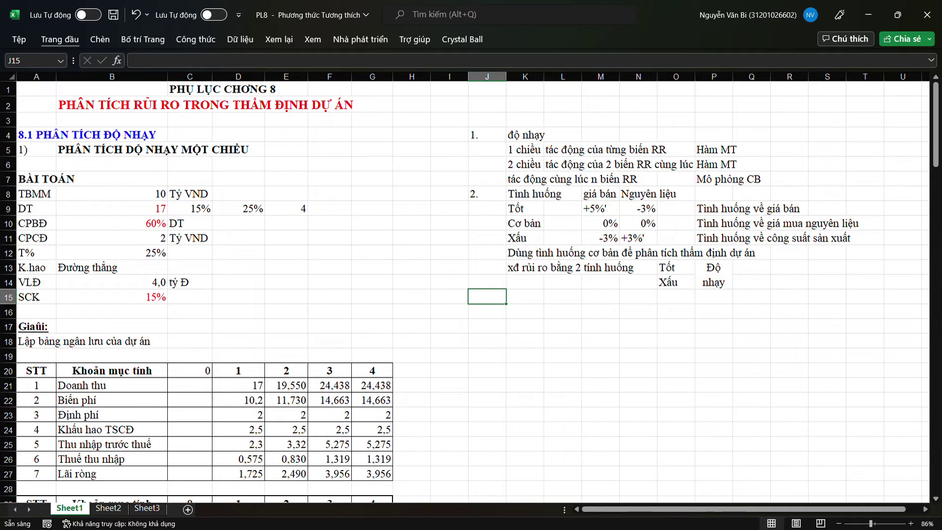
Correct the misspelled word in the C1 heading so it reads "PHỤ LỤC CHƯƠNG 8".
double_click(239, 89)
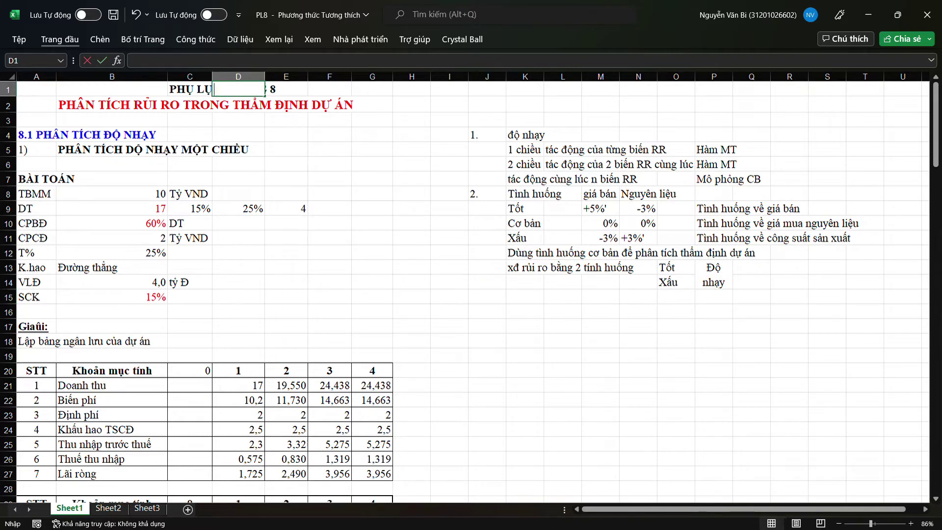
double_click(186, 89)
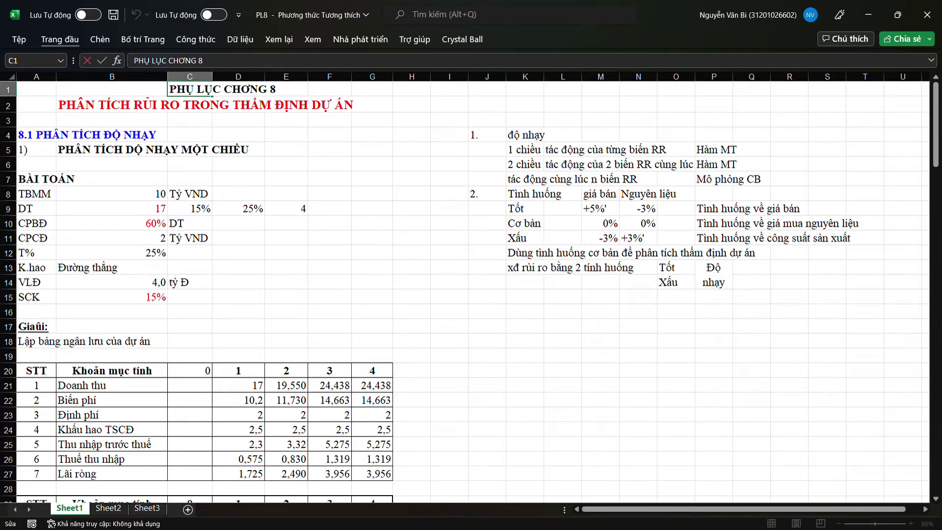
left_click(241, 89)
type("ư")
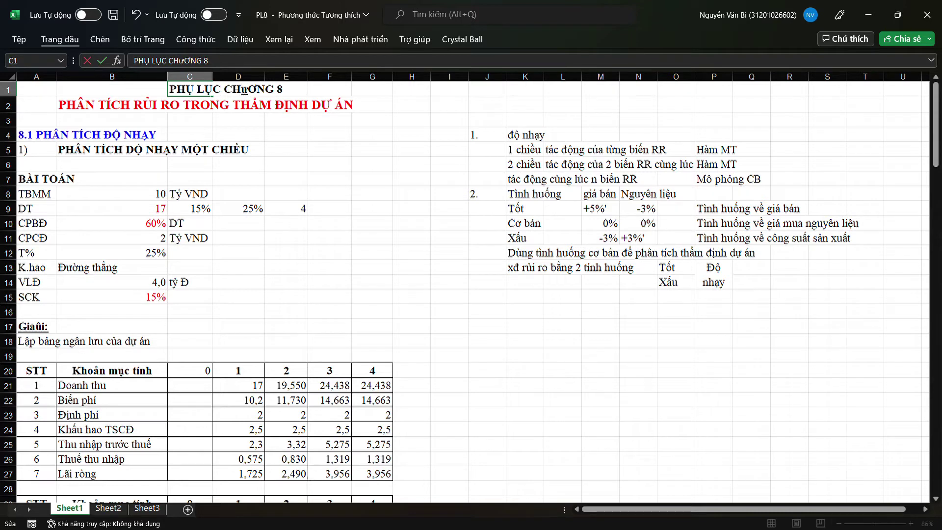
left_click(286, 120)
double_click(238, 89)
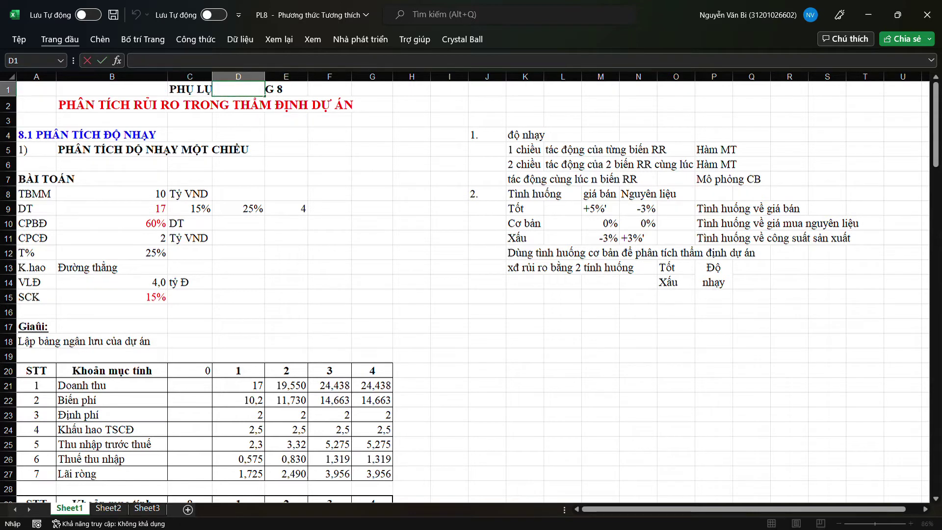
double_click(177, 88)
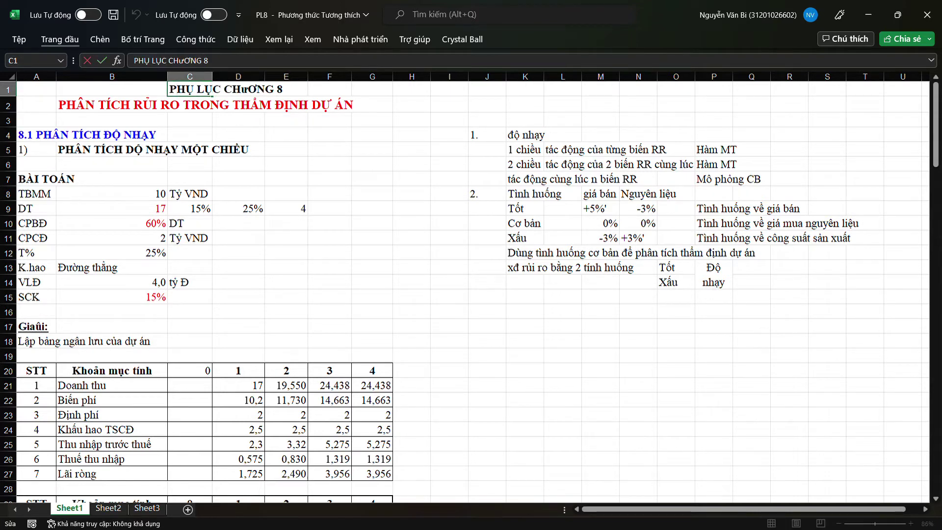
left_click_drag(241, 90, 249, 90)
type("ƯƠ")
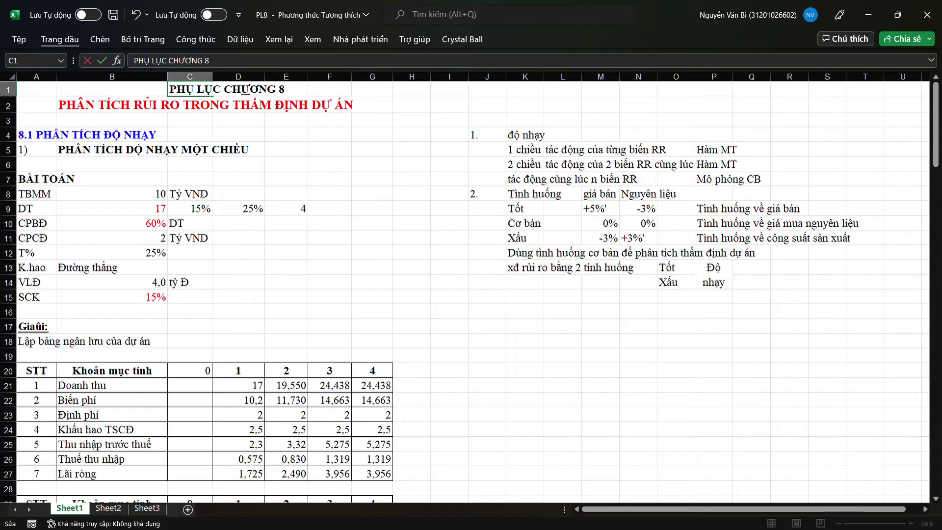
left_click(238, 119)
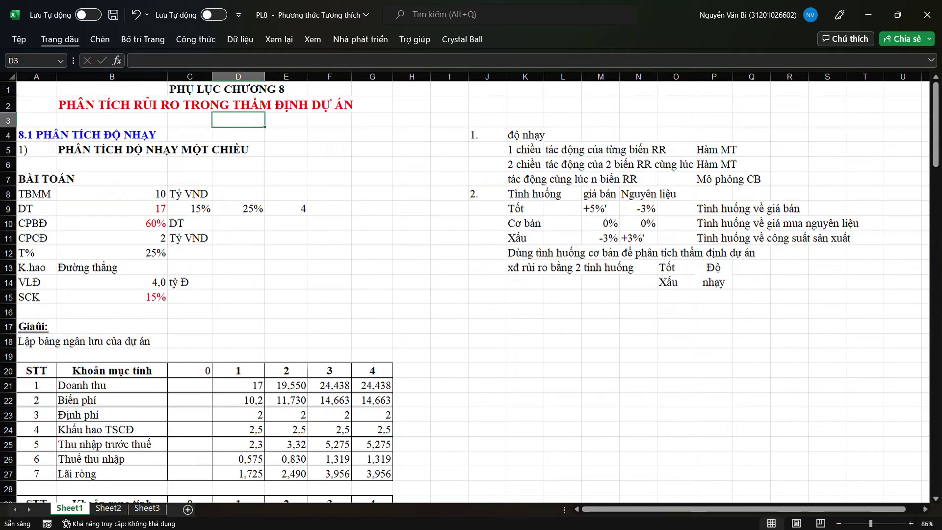
left_click(676, 296)
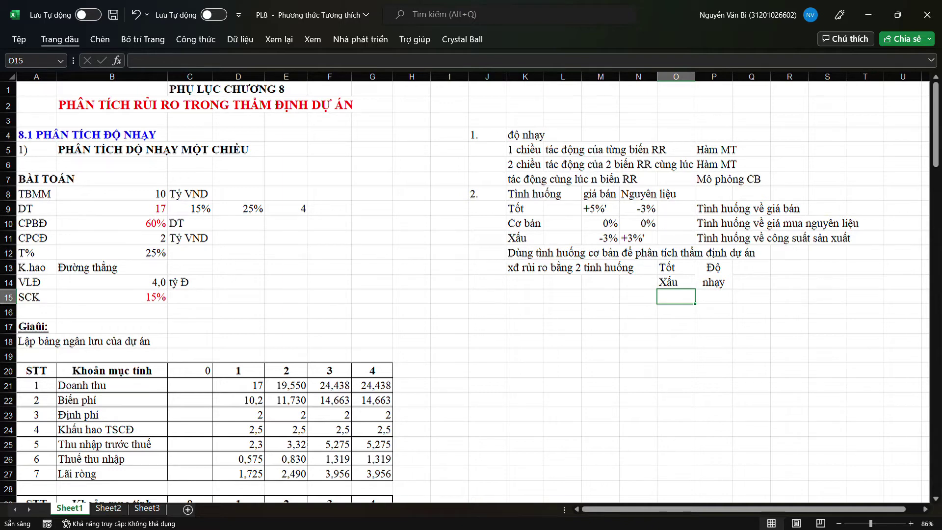
Replace the garbled heading in A17 with "Giải".
left_click(37, 325)
type("gIA")
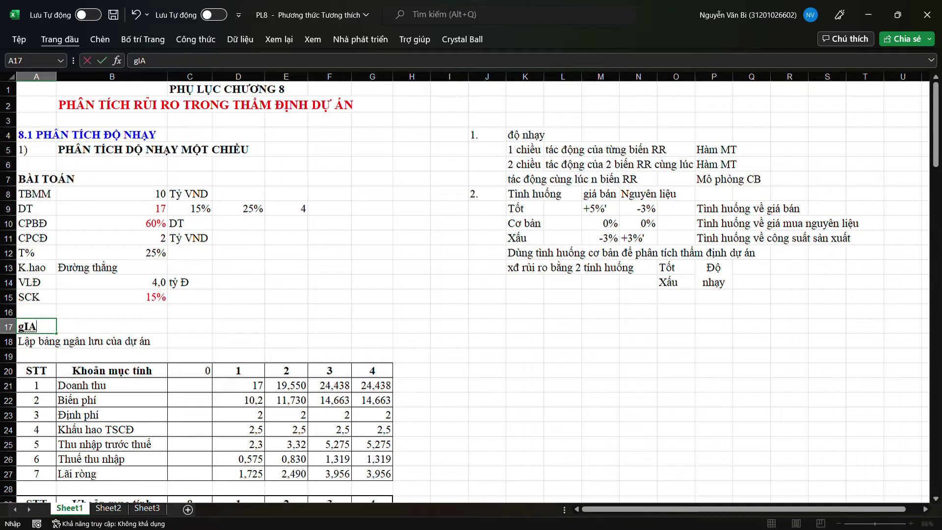
type("IR")
key("BackSpace")
key("BackSpace")
key("BackSpace")
key("BackSpace")
type("Giai")
left_click(638, 400)
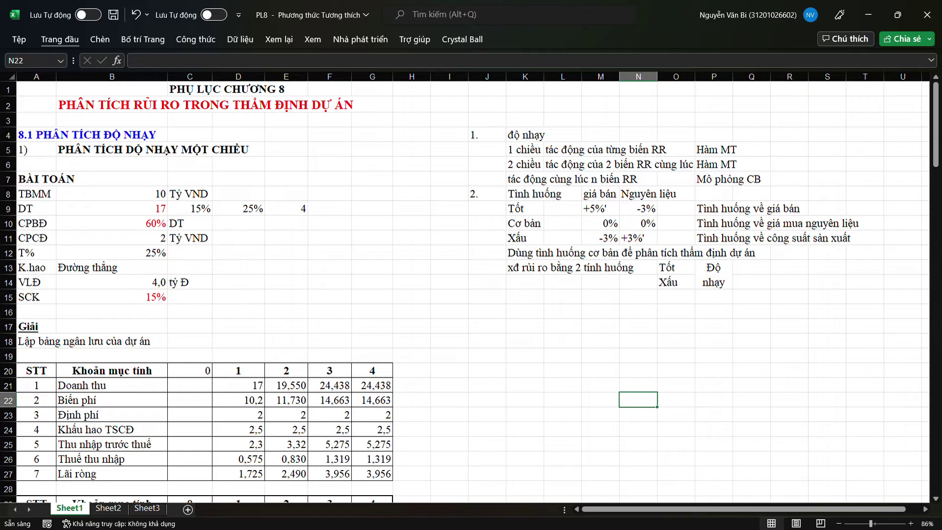
left_click(36, 208)
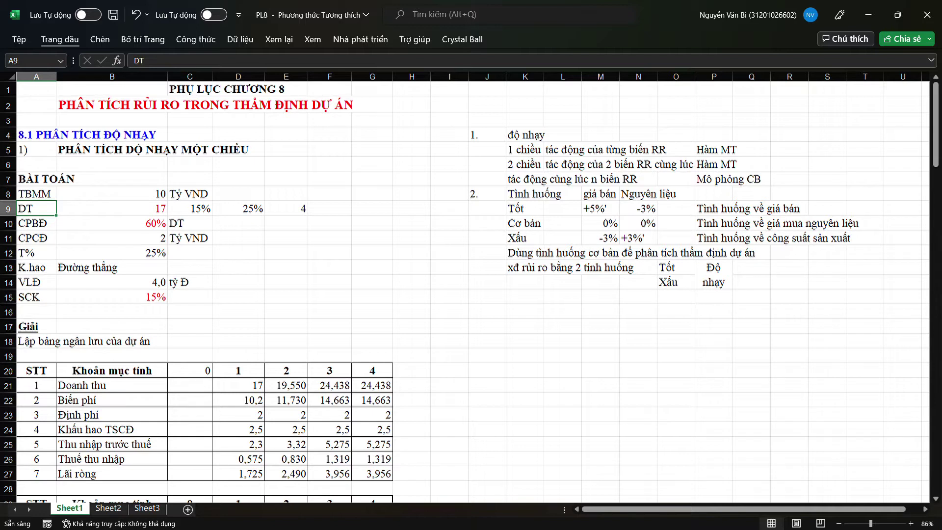
key("F2")
key("shift+Left")
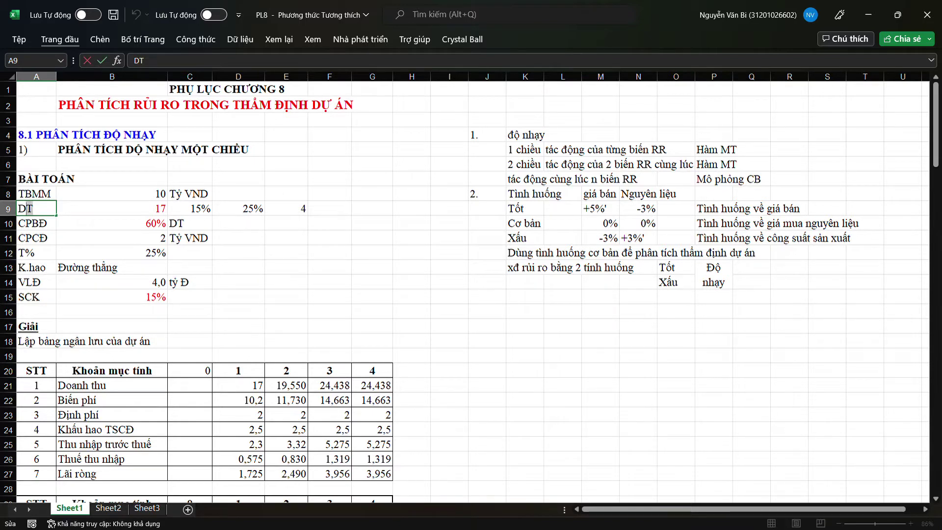
left_click(111, 223)
key("Down")
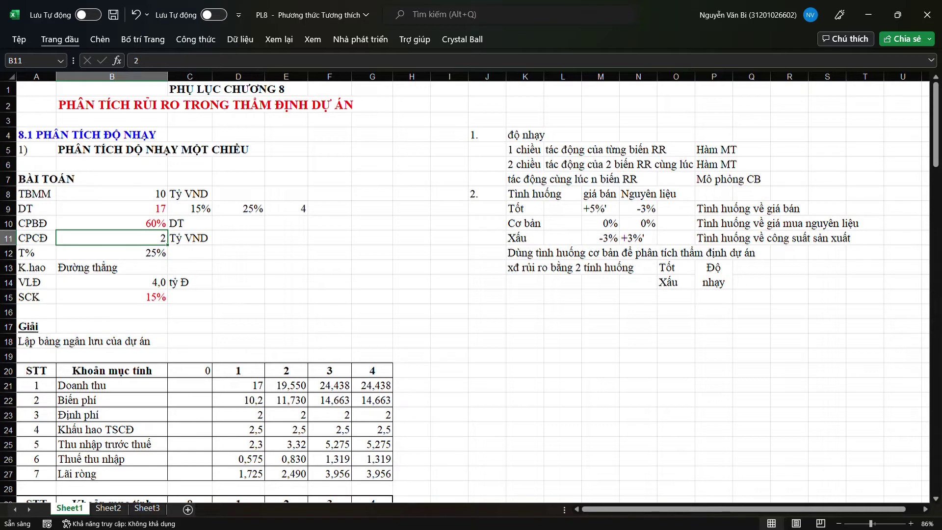
Correct the abbreviation at the end of the B30 label to "HĐSX".
scroll(465, 295, "down", 3)
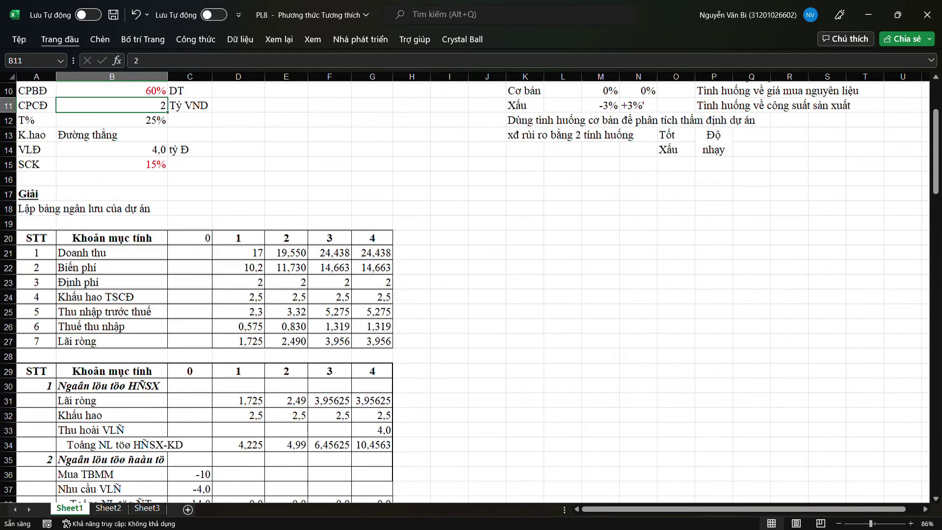
scroll(464, 294, "down", 2)
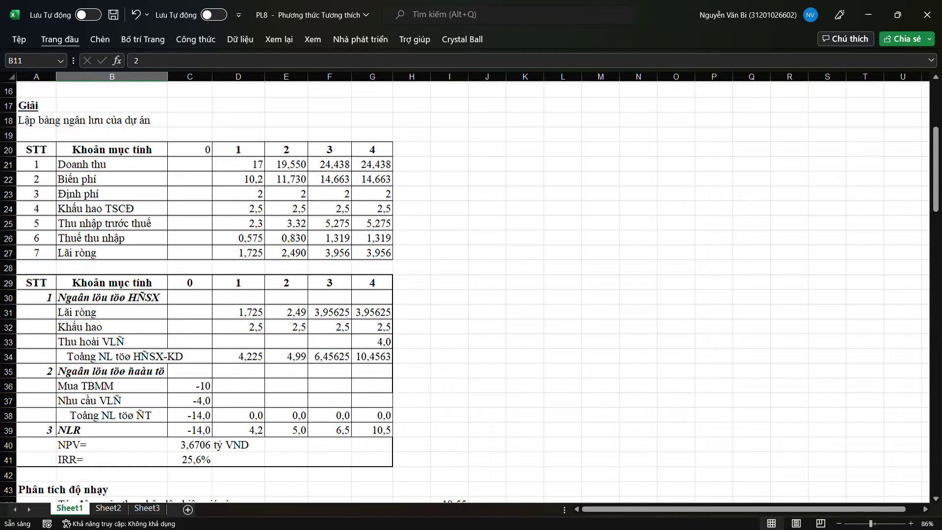
double_click(159, 297)
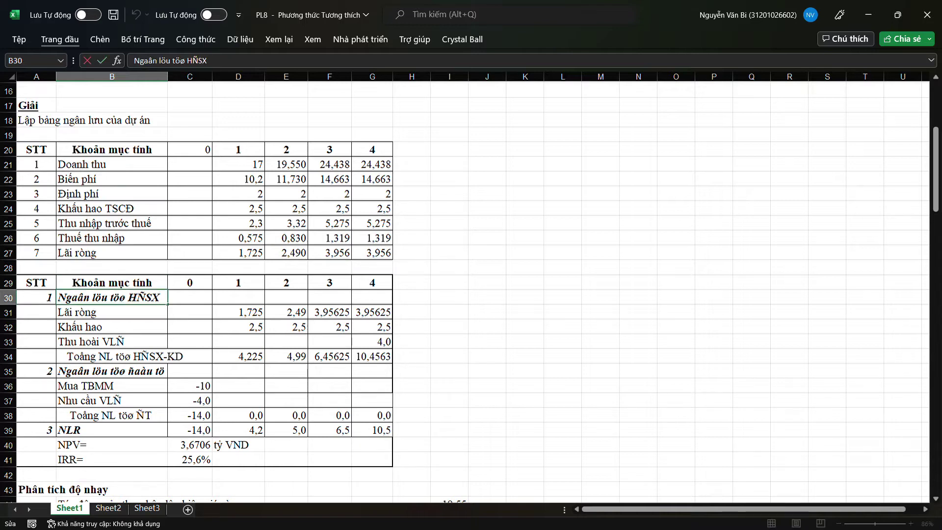
left_click_drag(146, 297, 137, 297)
type("D")
key("Return")
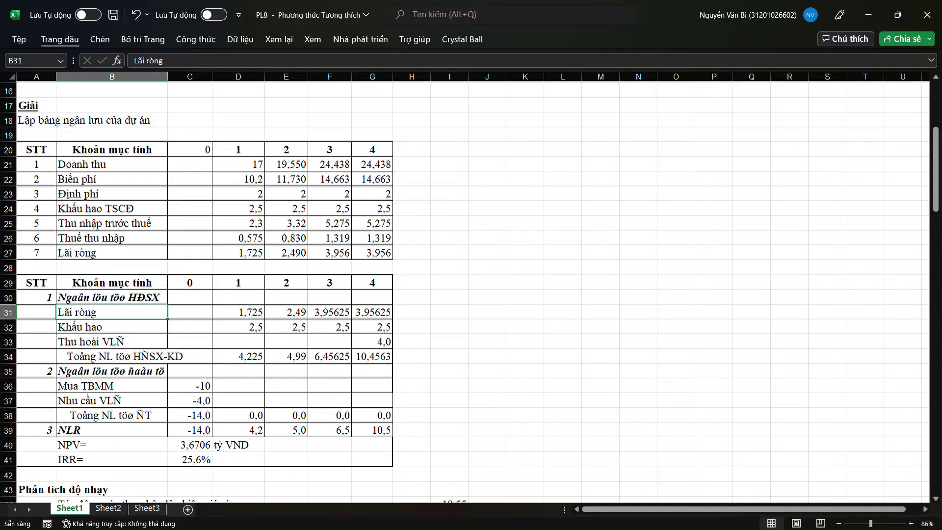
Correct the abbreviation in the B34 total label so it ends with "HĐSX-KD".
double_click(163, 356)
left_click_drag(163, 356, 141, 356)
type("Đ")
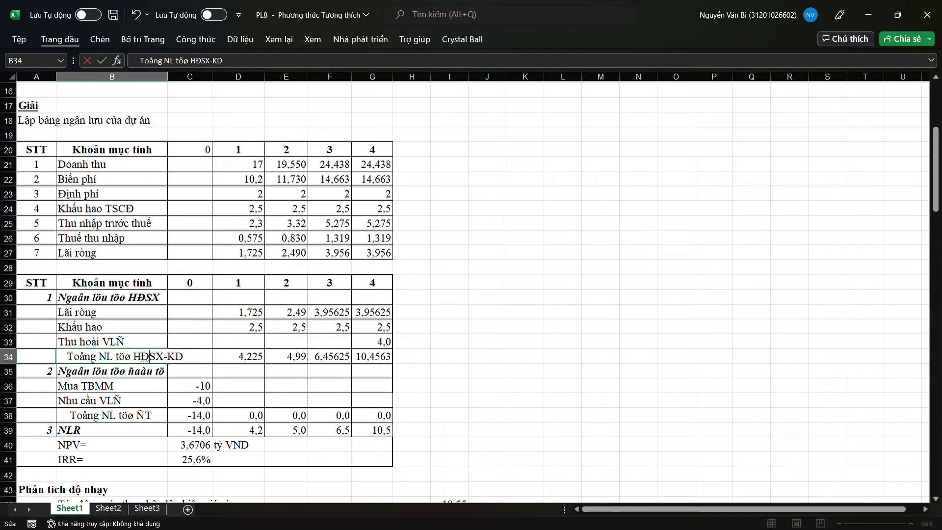
left_click(114, 356)
key("Return")
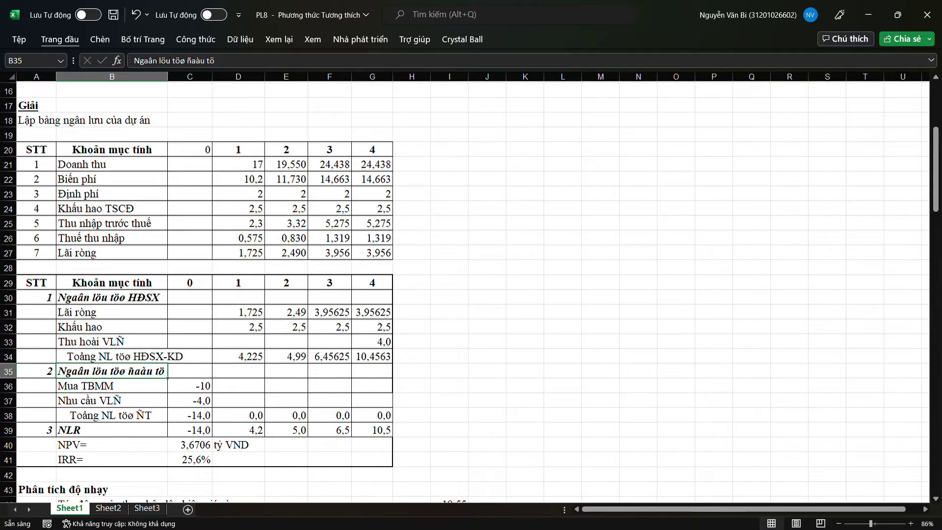
Replace the two garbled words in the middle of the B30 label with "lưu từ".
double_click(125, 298)
left_click_drag(125, 297, 92, 297)
type("LƯ")
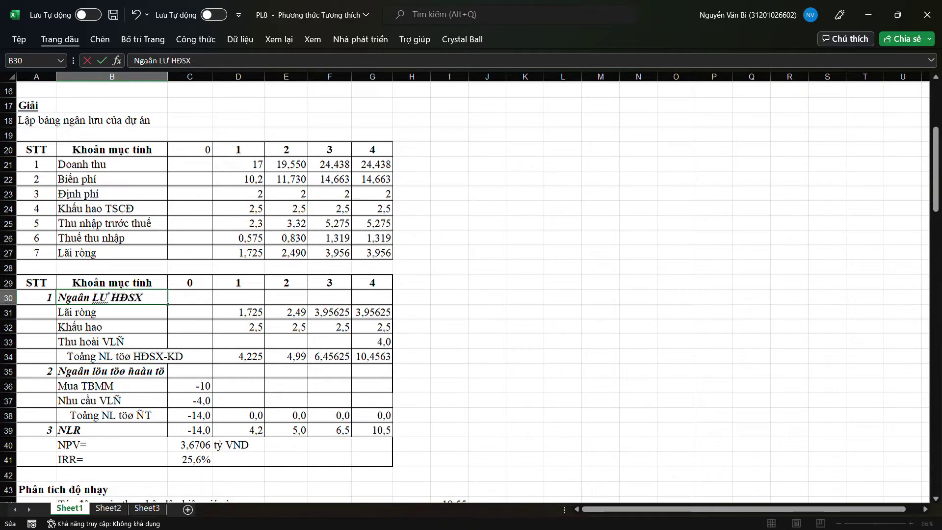
key("BackSpace")
key("BackSpace")
type("lưu")
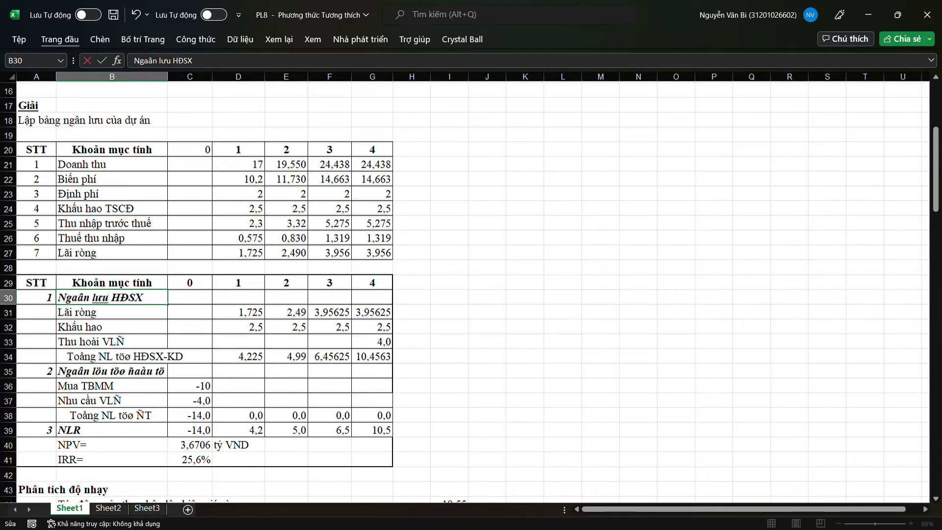
type(" từ")
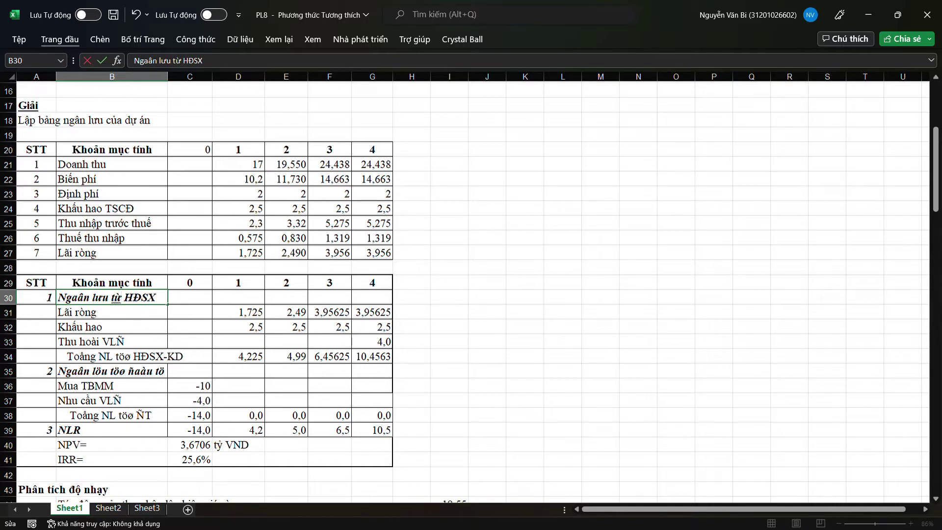
left_click(286, 327)
Split the worksheet into panes at cell E32 and move the vertical divider across to just after column T.
scroll(313, 39, "down", 3)
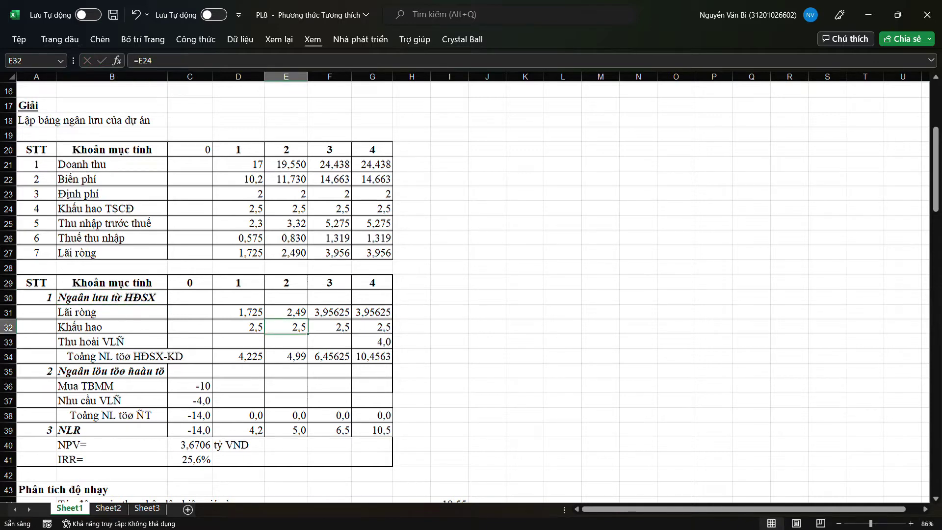
left_click(313, 39)
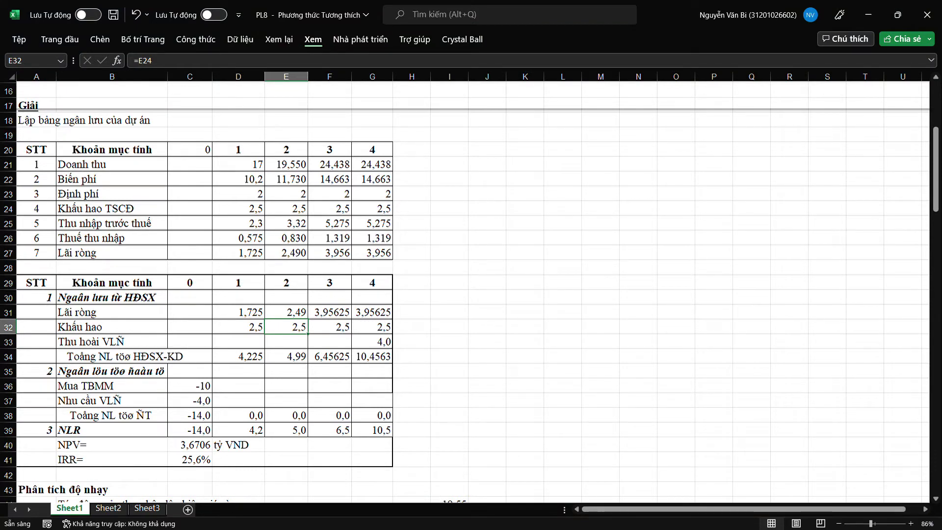
key("s")
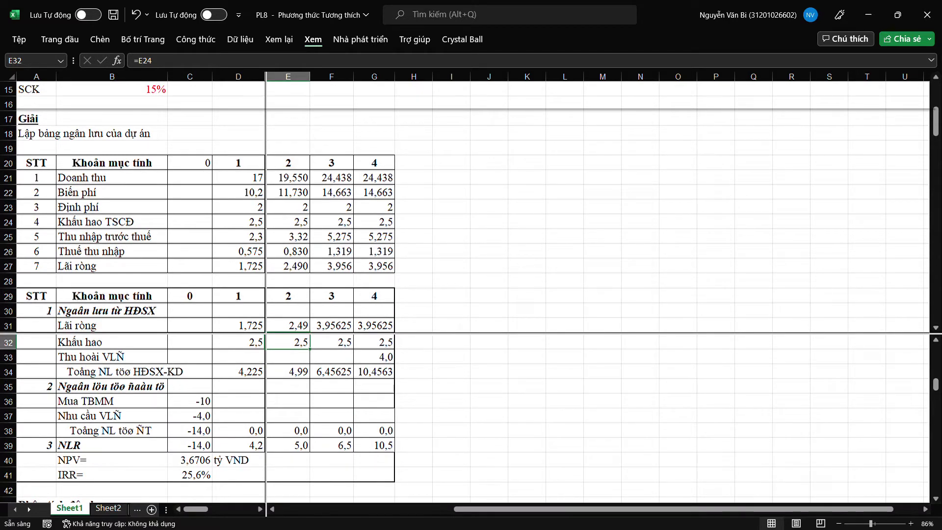
left_click_drag(266, 246, 478, 246)
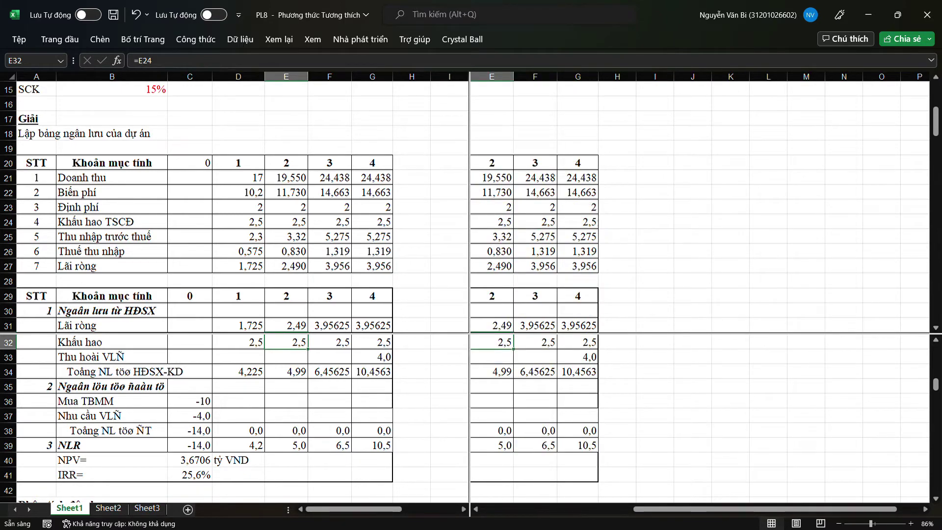
left_click_drag(469, 197, 885, 196)
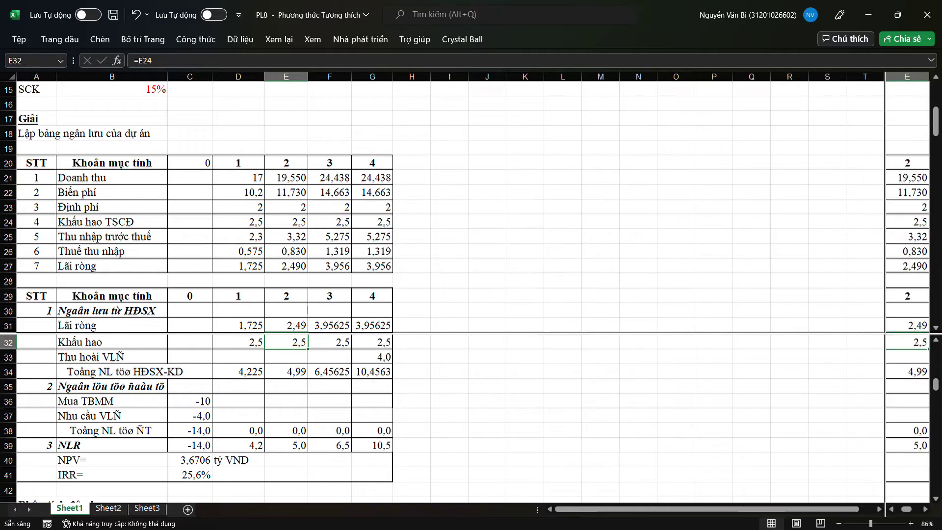
Examine the formulas for revenue, variable cost, pre-tax income and income tax in the table in rows 20 to 27.
left_click(751, 163)
left_click(790, 148)
scroll(790, 196, "down", 1)
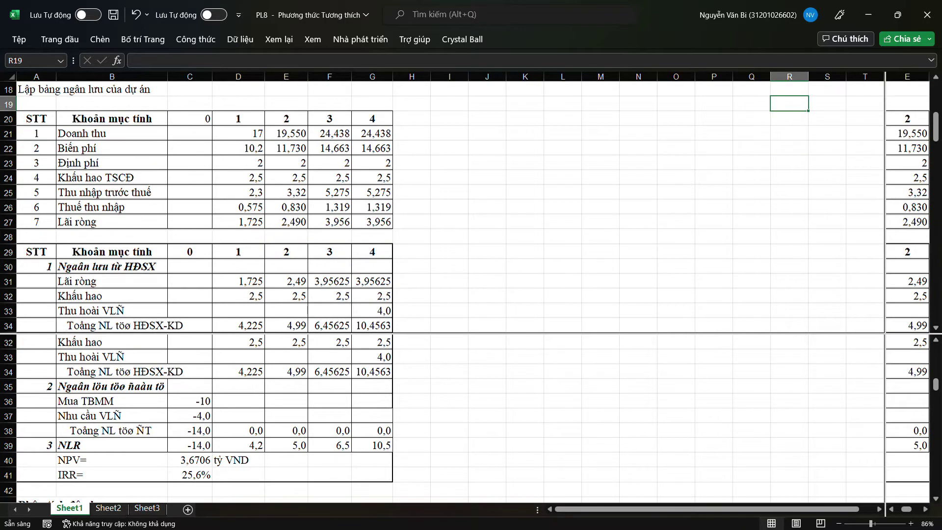
left_click(411, 221)
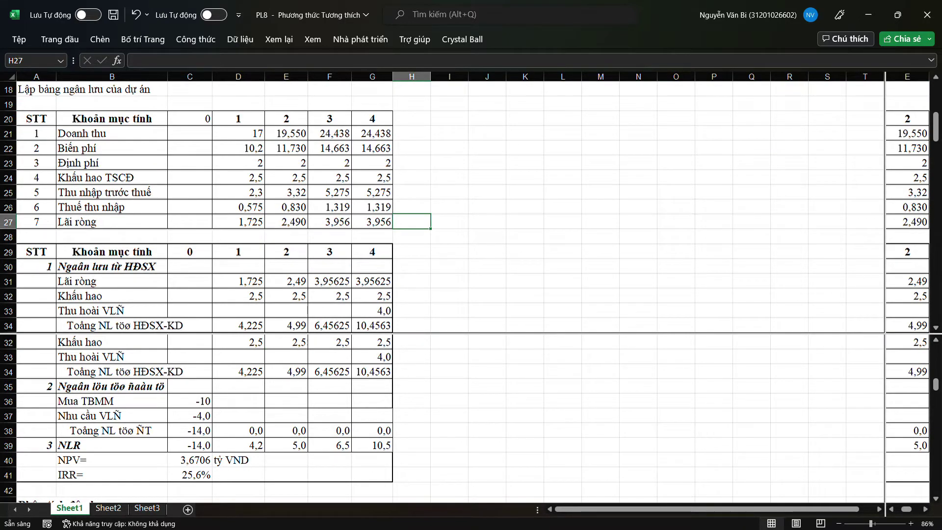
left_click(238, 192)
left_click(238, 207)
left_click(286, 192)
left_click(286, 148)
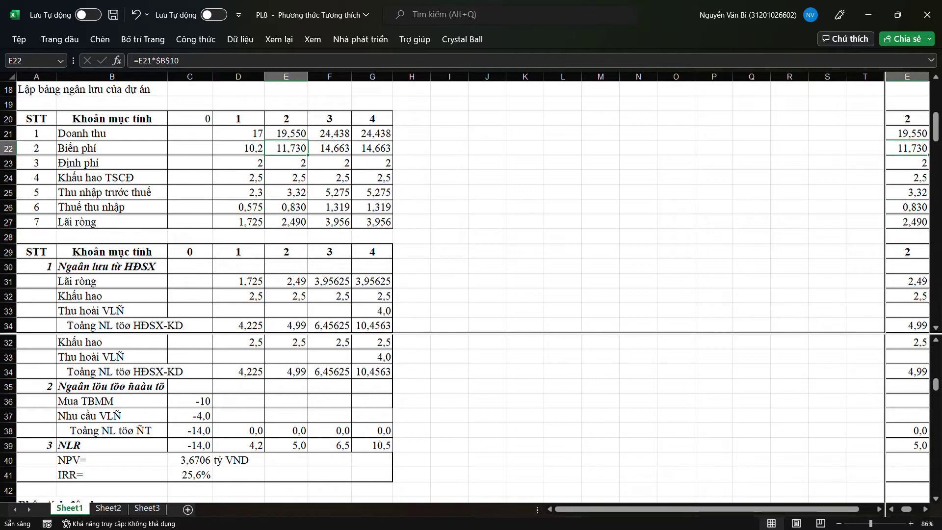
left_click(238, 133)
left_click(329, 119)
left_click(372, 148)
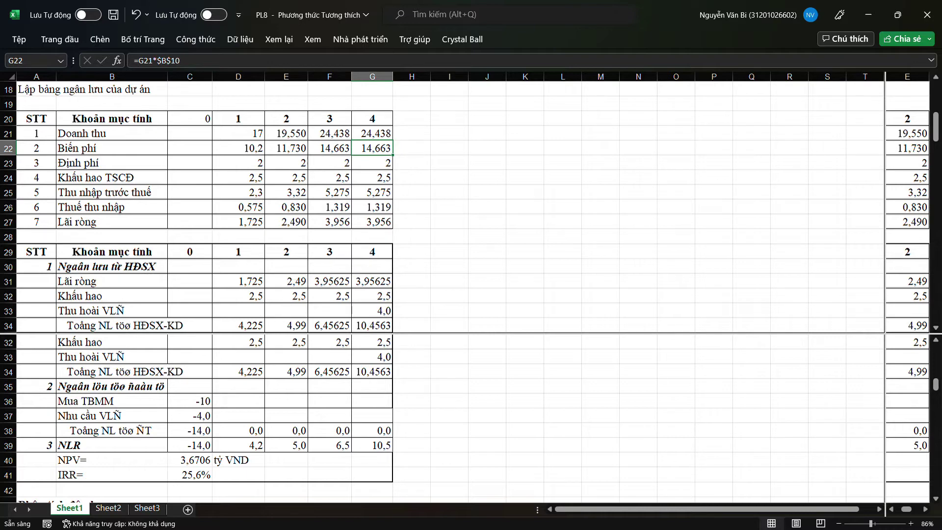
left_click(238, 192)
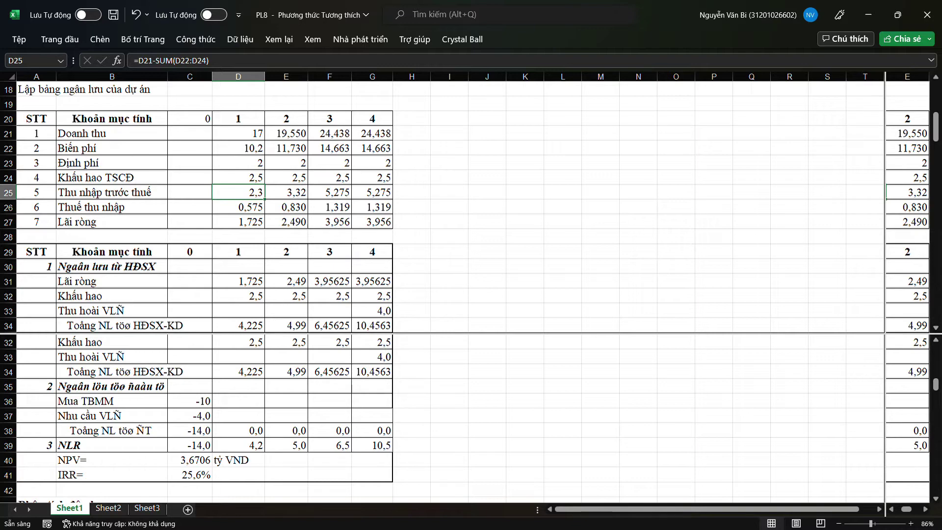
scroll(204, 207, "down", 2)
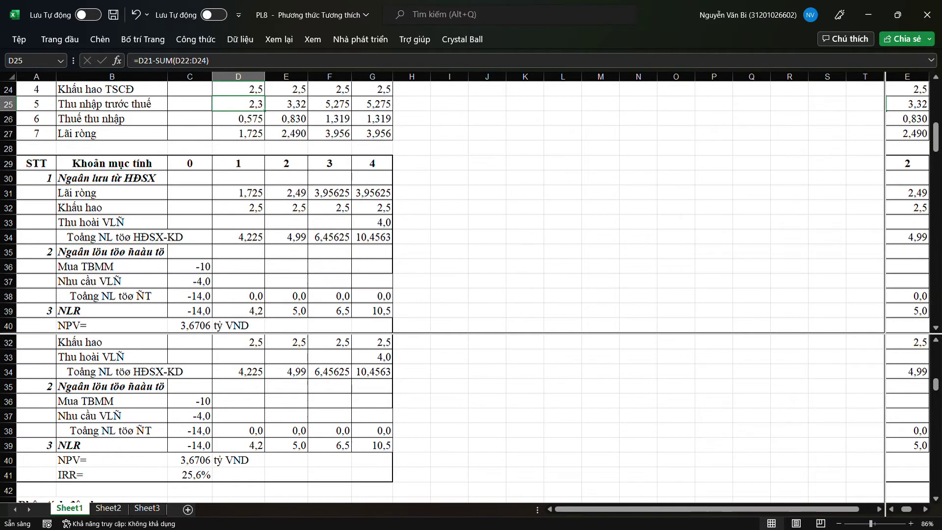
scroll(204, 207, "up", 3)
left_click(372, 251)
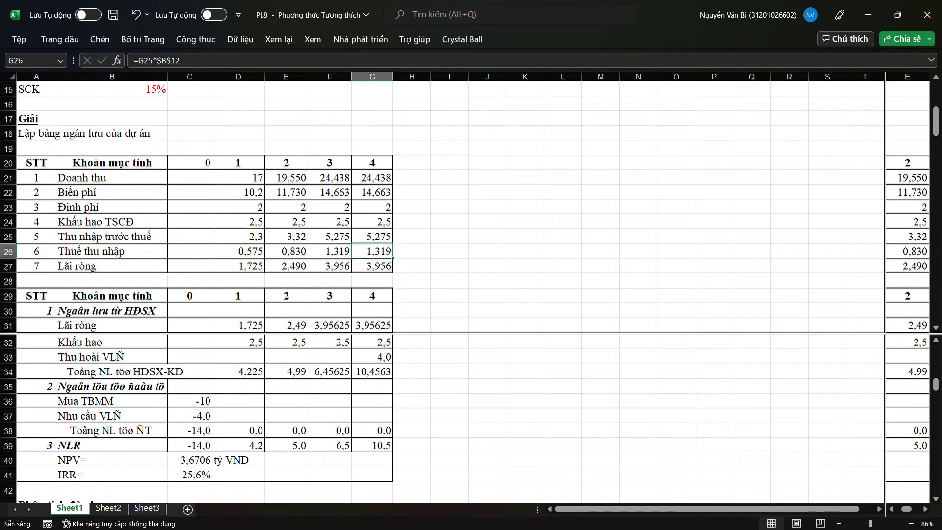
Raise the horizontal pane divider to below row 15, keeping the problem data above and the budget table from row 17 below.
scroll(442, 206, "up", 4)
scroll(441, 206, "up", 1)
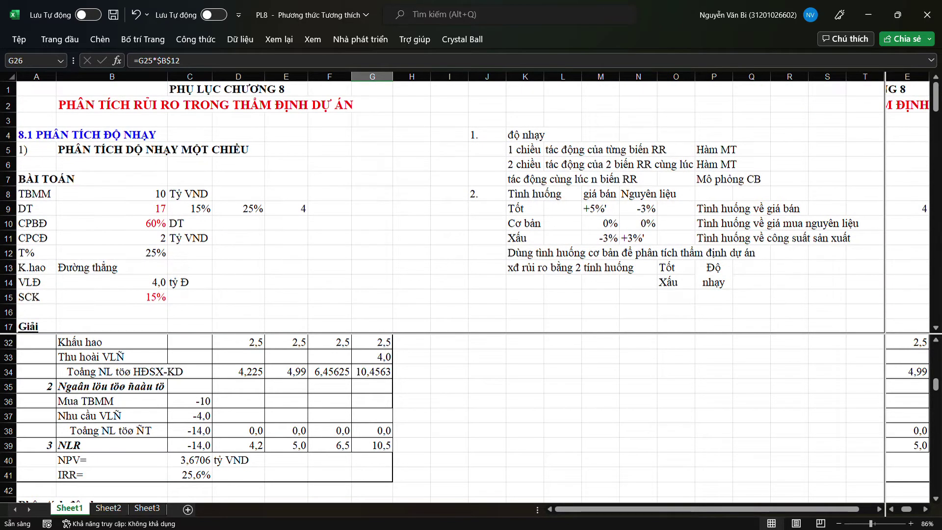
scroll(442, 206, "down", 1)
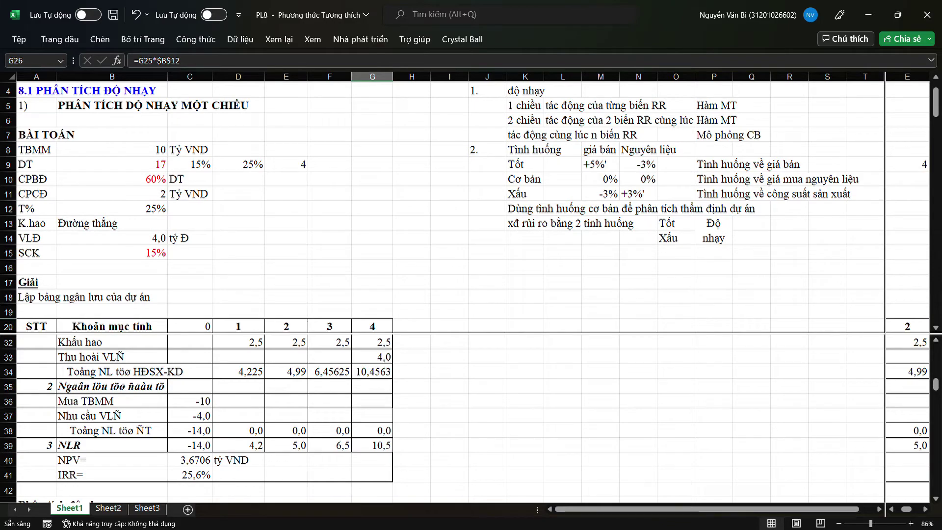
left_click_drag(442, 334, 441, 259)
left_click(238, 356)
scroll(442, 380, "up", 4)
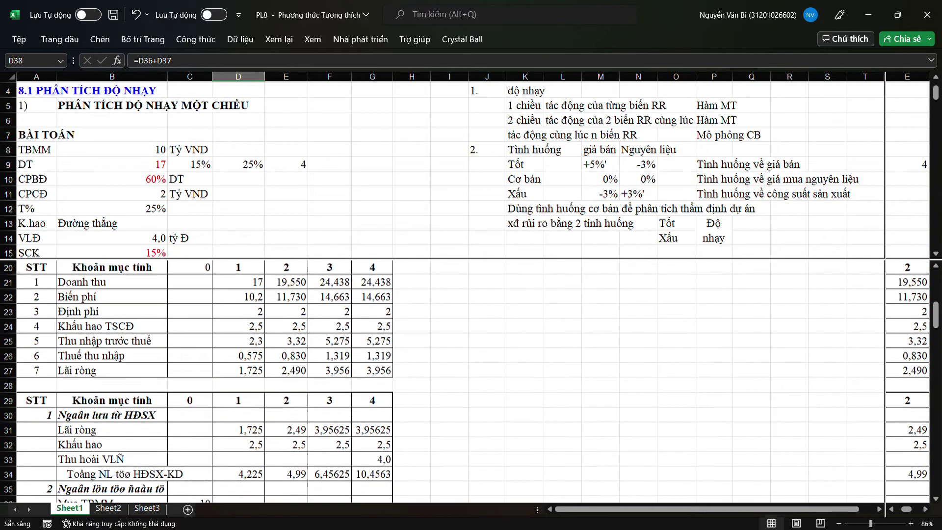
scroll(442, 380, "down", 1)
scroll(442, 381, "up", 2)
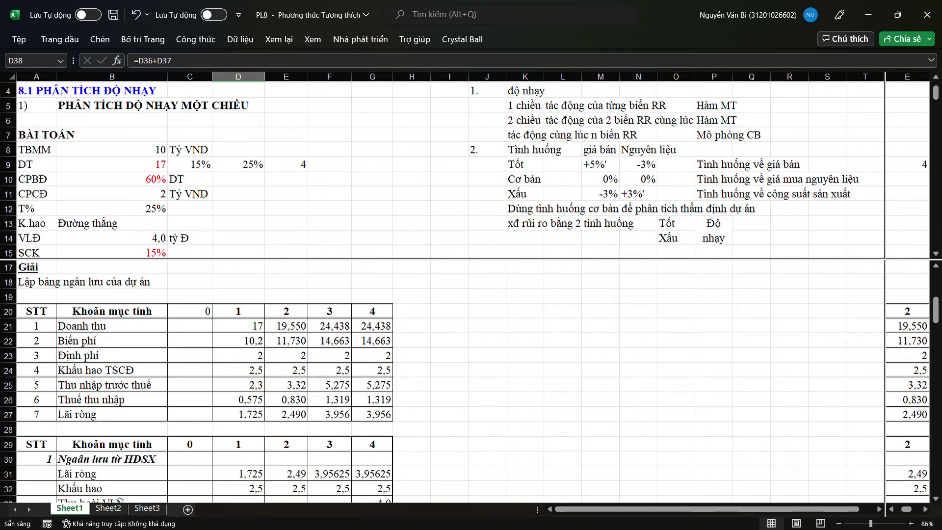
left_click(287, 414)
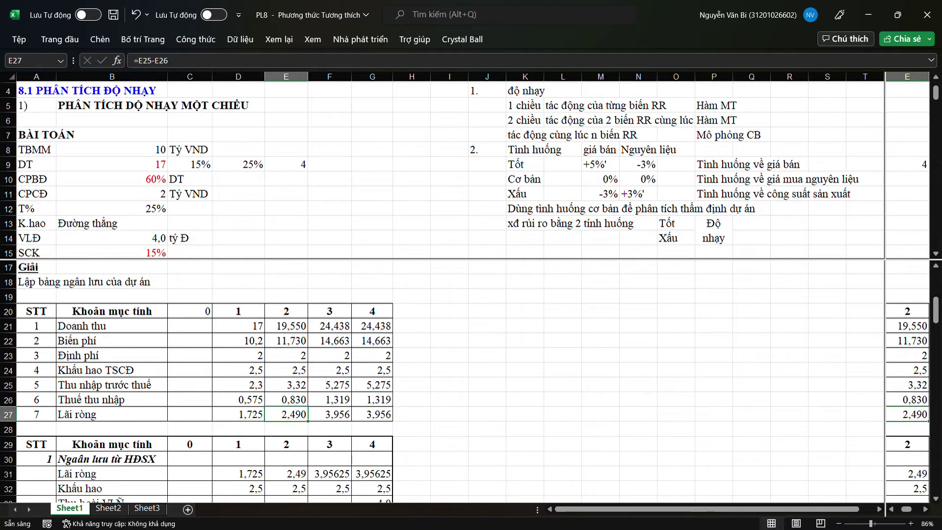
left_click(238, 415)
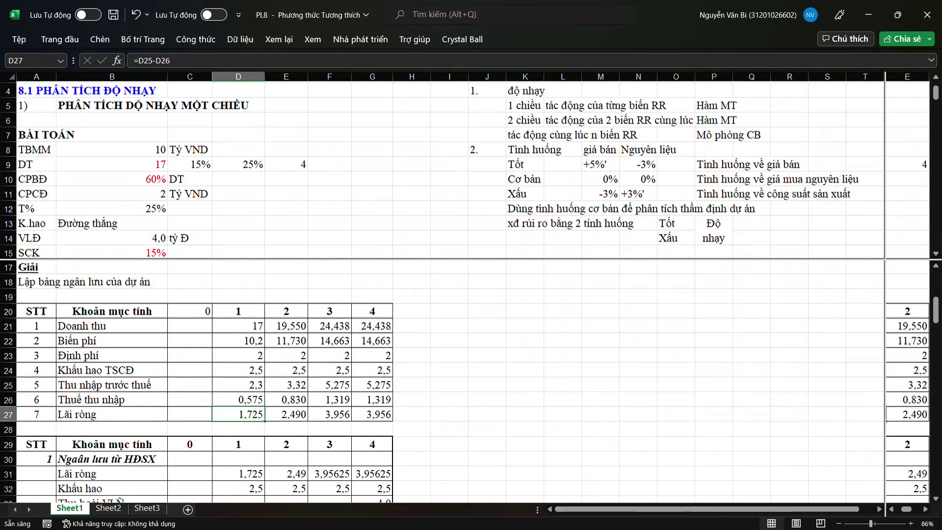
Correct the garbled working-capital recovery label in B33 to "Thu hồi VLĐ".
scroll(466, 381, "down", 4)
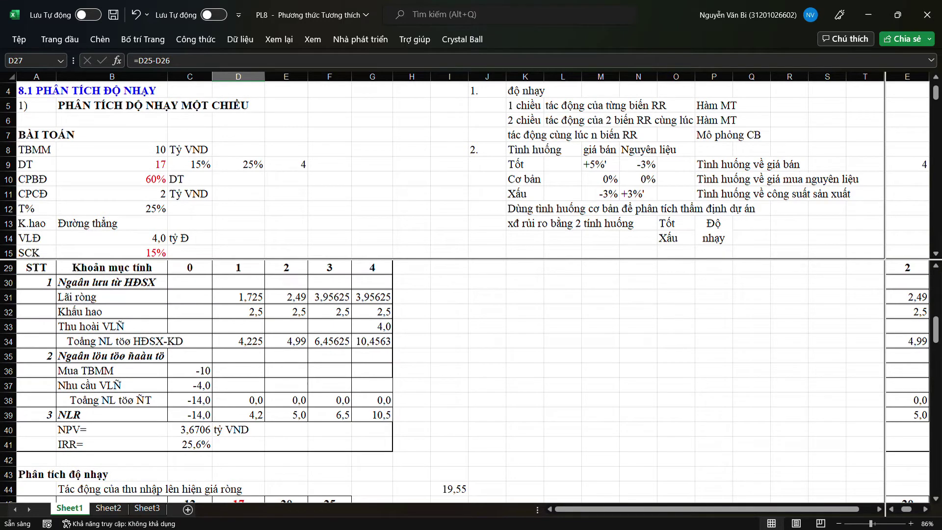
double_click(124, 326)
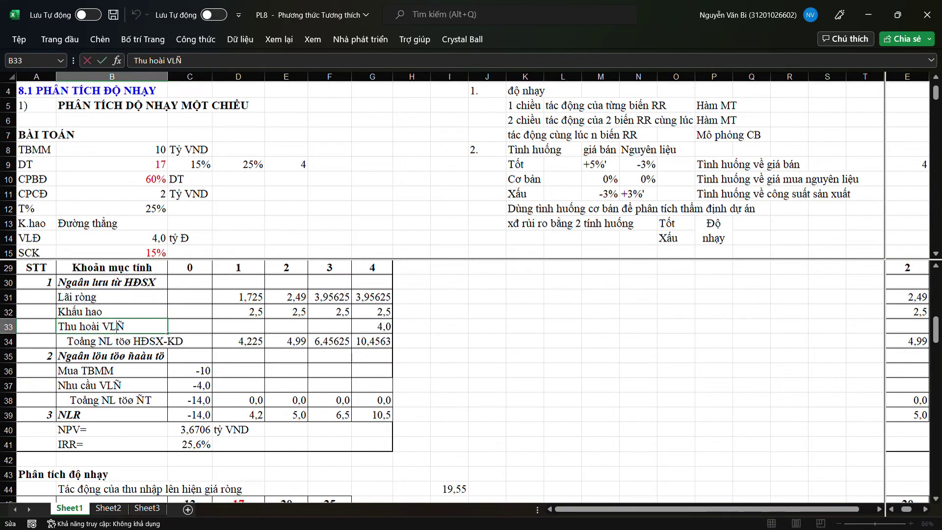
left_click_drag(124, 326, 86, 326)
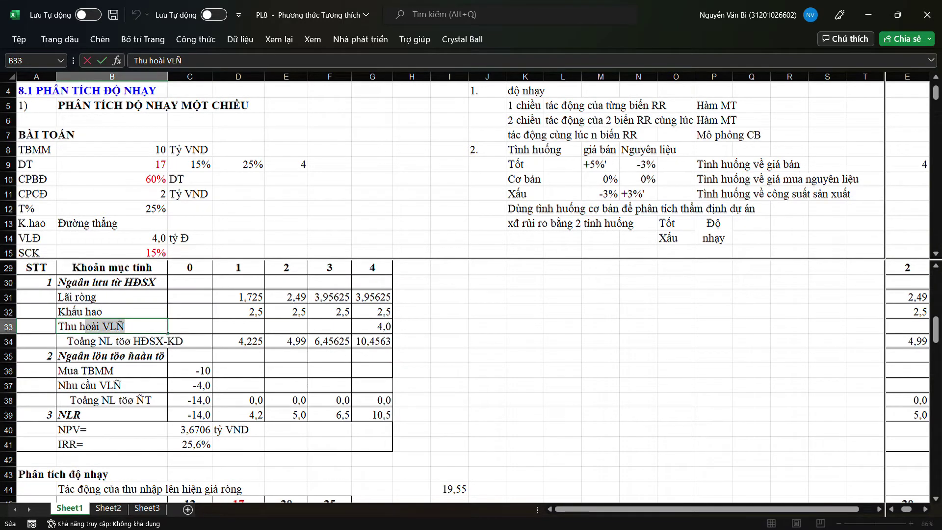
type("ồi")
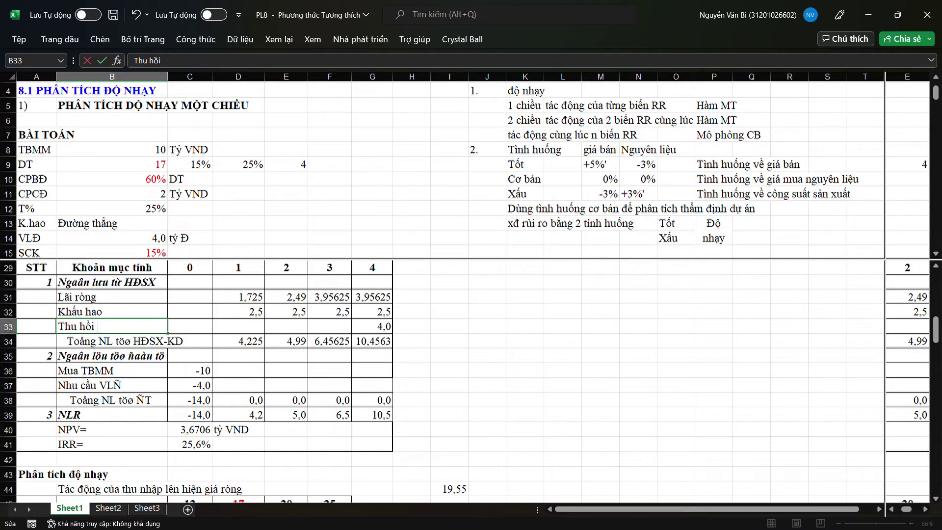
type(" VLD")
key("shift+Left")
type("Đ")
key("Return")
Replace the garbled word before "HĐSX-KD" in the B34 label with "từ".
double_click(115, 341)
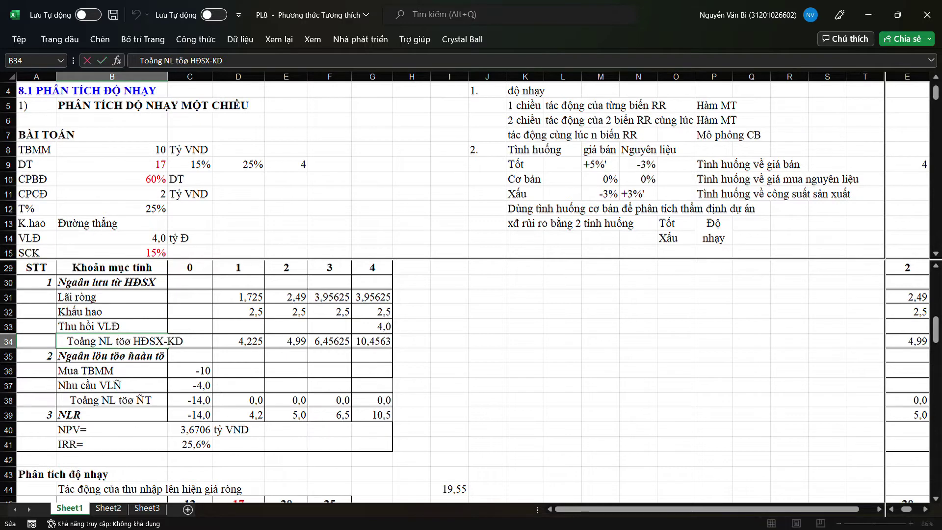
left_click_drag(116, 341, 131, 341)
type("ừ")
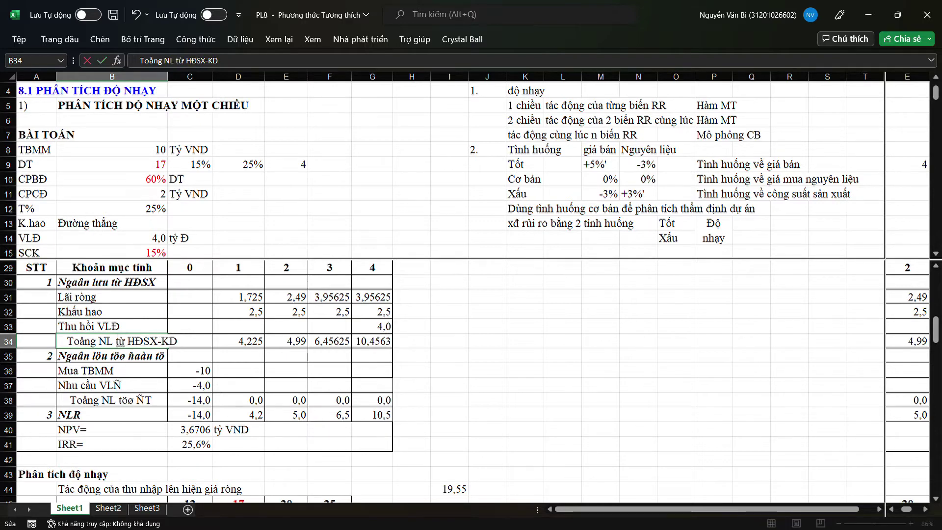
key("Return")
Correct the last letter of the working-capital need label in B37 so it reads "Nhu cầu VLĐ".
key("Return")
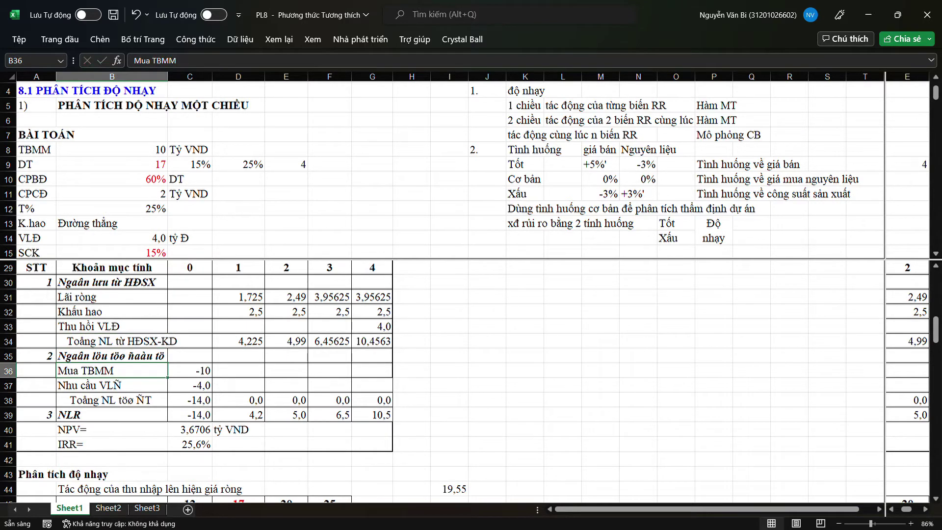
key("Down")
key("F2")
key("shift+Left")
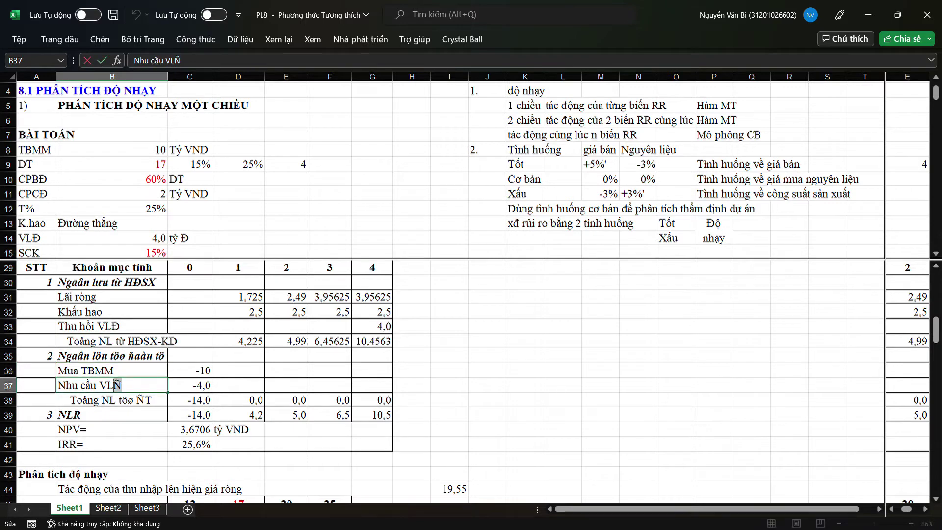
type("Đ")
key("Return")
Replace the garbled ending of the B38 label after "NL" with "từ ĐT".
key("F2")
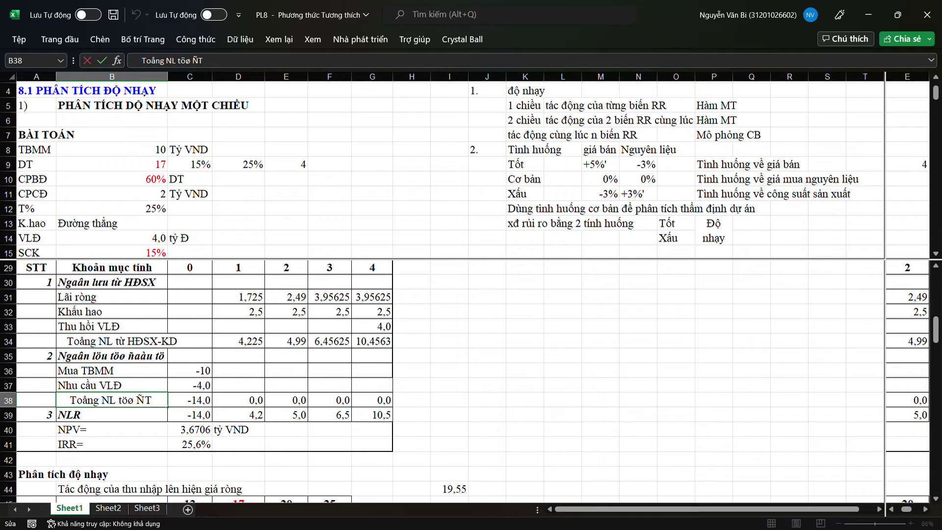
key("Left")
key("shift+Left")
key("shift+Left")
key("shift+Left")
key("shift+Left")
key("shift+Left")
type("từ Đ")
key("Tab")
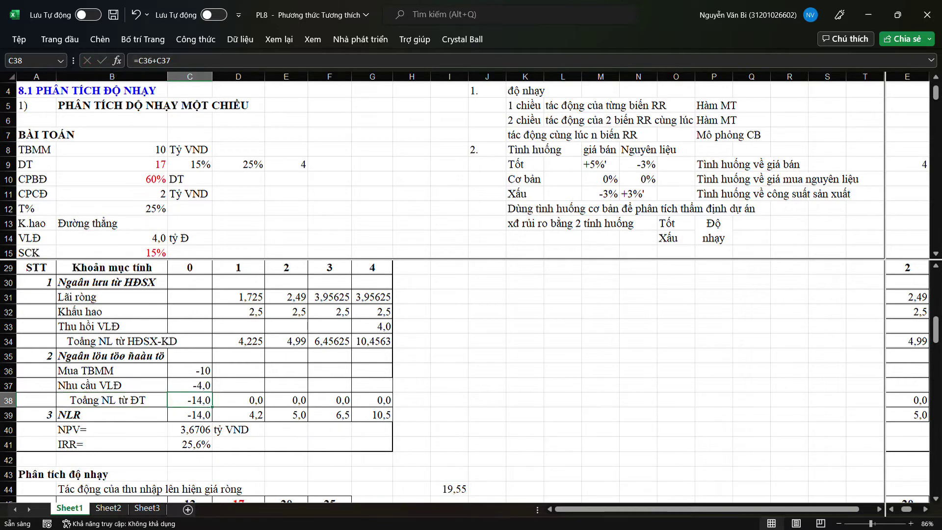
Correct the garbled first word of the total labels in B34 and B38 to "Tổng".
double_click(81, 341)
left_click_drag(96, 341, 74, 341)
type("ôngr")
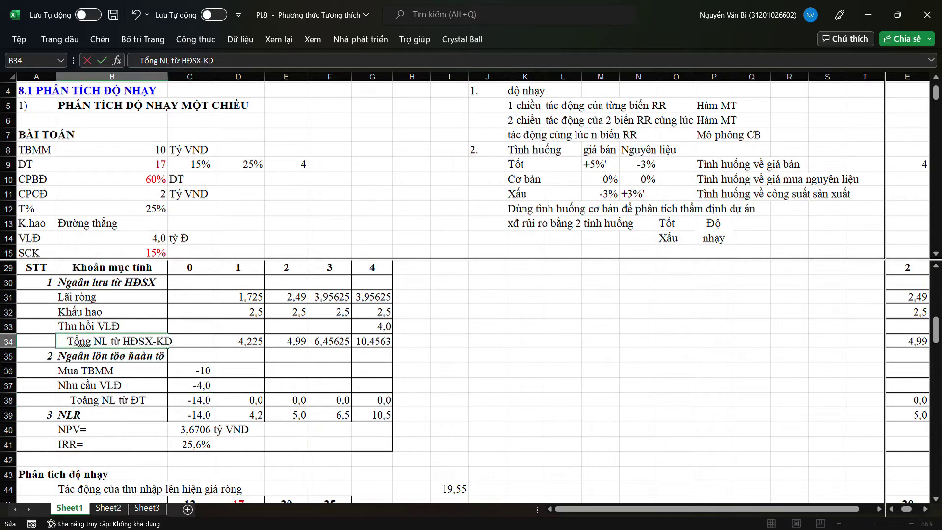
left_click(190, 356)
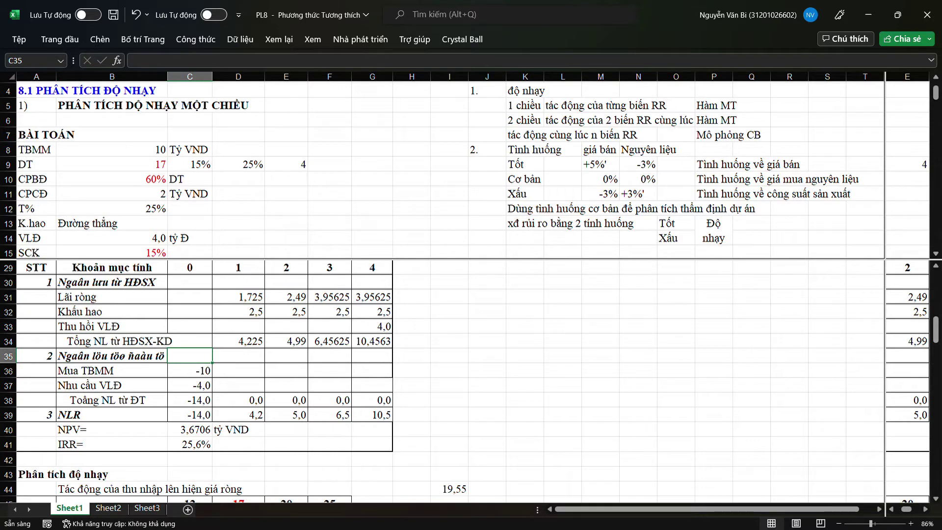
double_click(93, 400)
left_click_drag(99, 400, 77, 400)
type("ôn")
type("g")
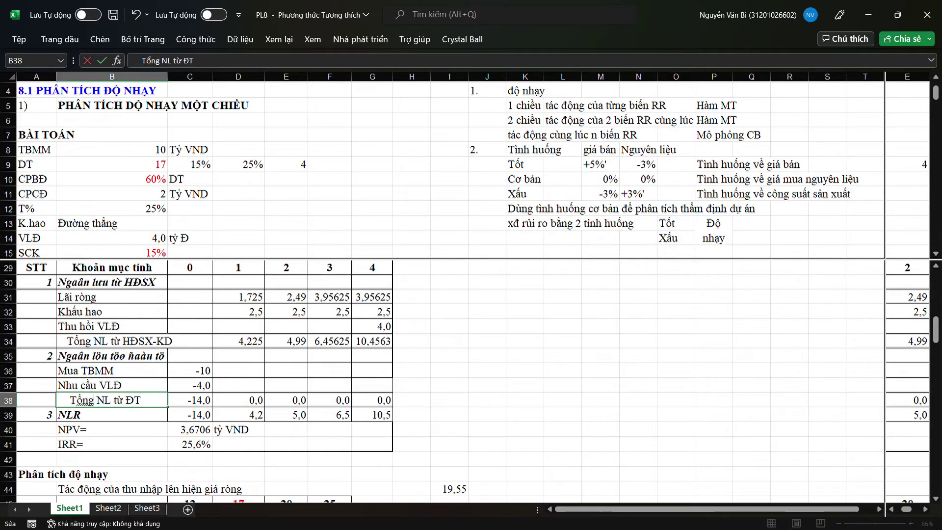
left_click(238, 370)
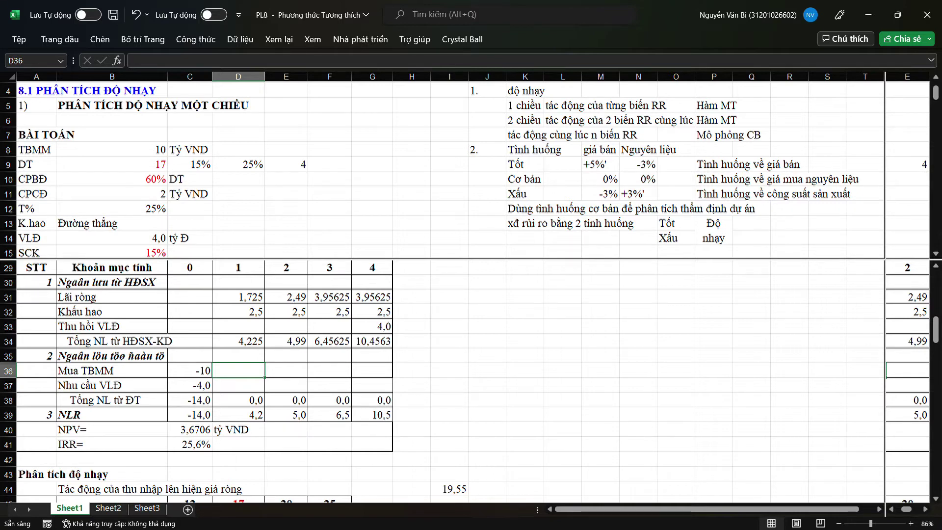
Examine the formulas for working-capital recovery in G33 and total operating cash flow in D34 to G34.
left_click(372, 326)
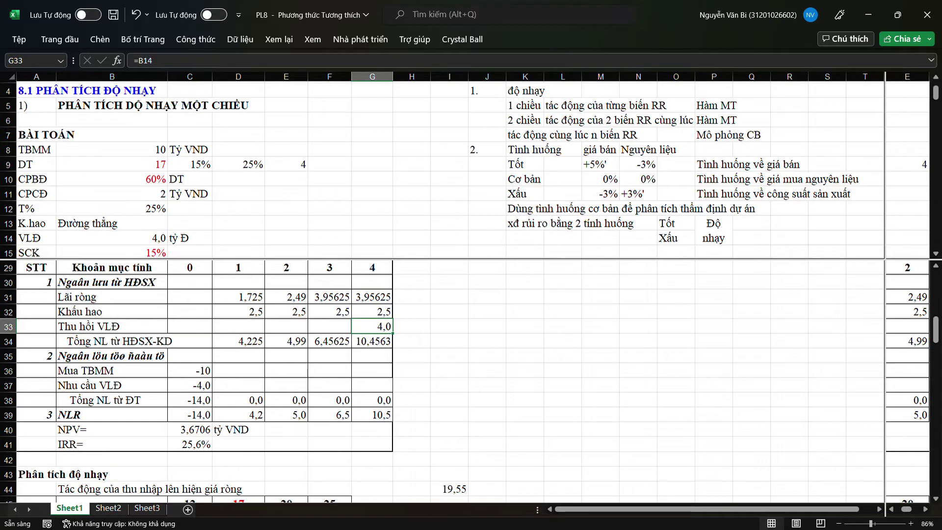
left_click(238, 340)
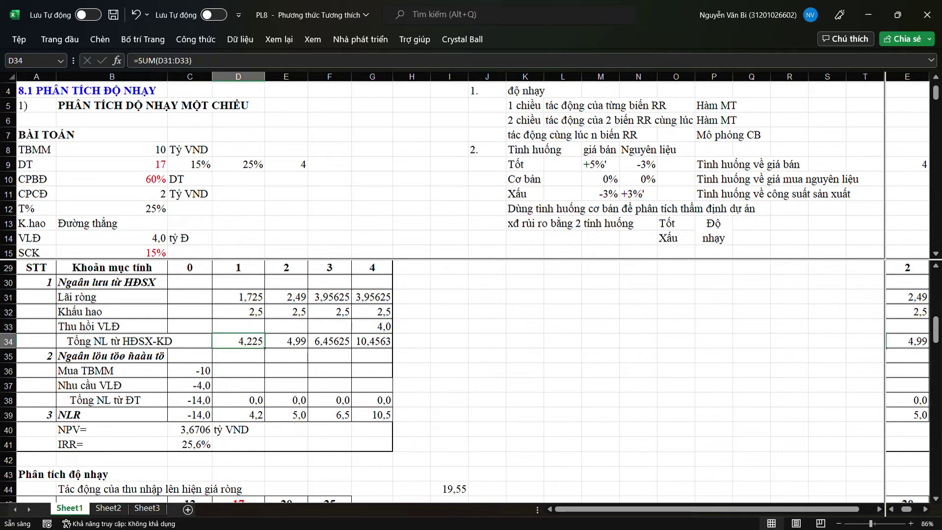
left_click(285, 340)
left_click(329, 341)
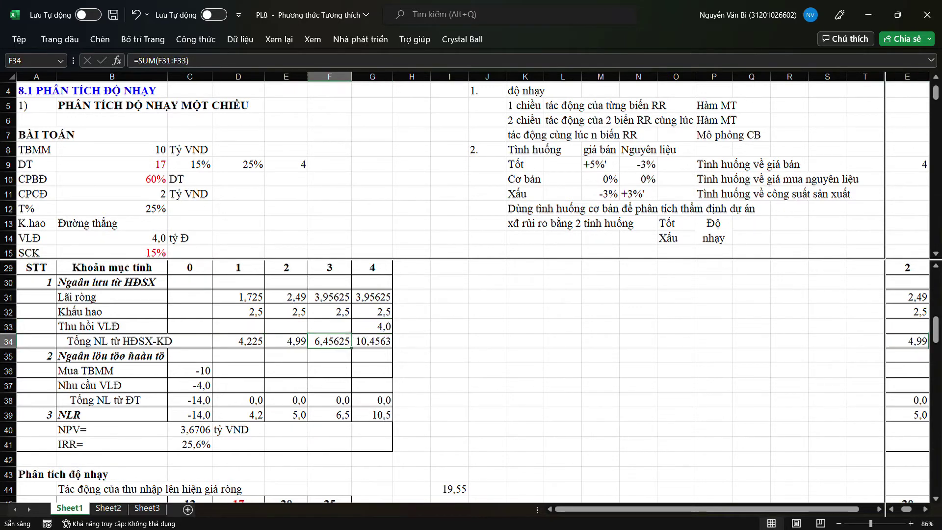
left_click(372, 340)
scroll(449, 381, "down", 2)
scroll(441, 383, "down", 1)
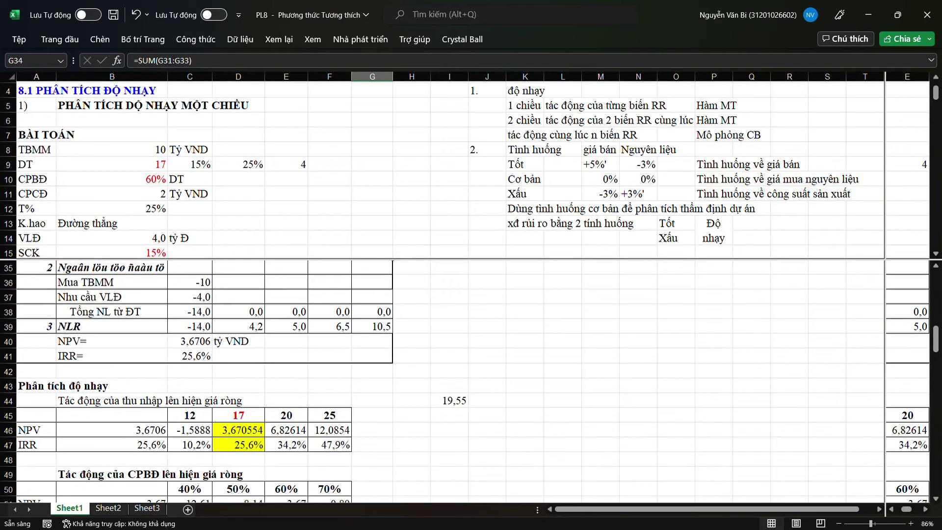
scroll(442, 383, "up", 1)
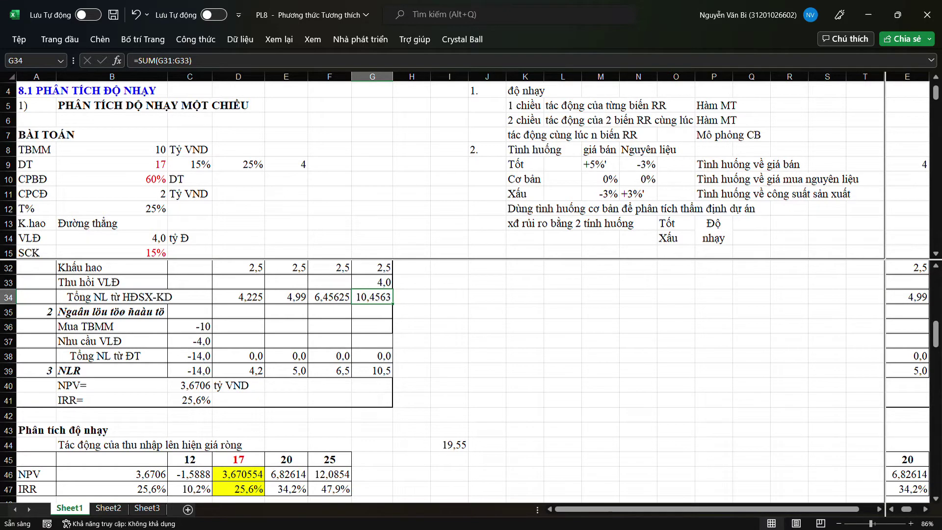
scroll(442, 383, "up", 1)
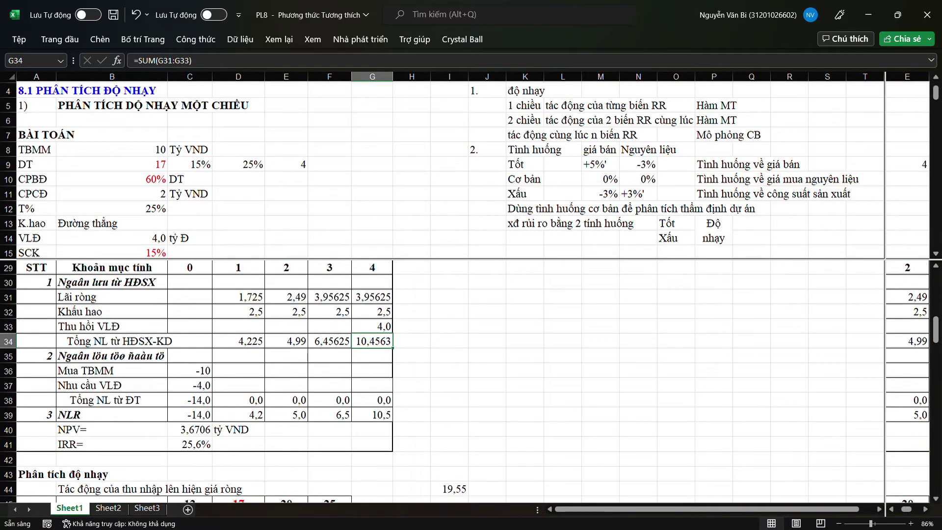
Replace the garbled section heading in B35 with "Ngân lưu từ đầu tư".
double_click(153, 355)
left_click_drag(92, 356, 165, 356)
left_click(123, 356)
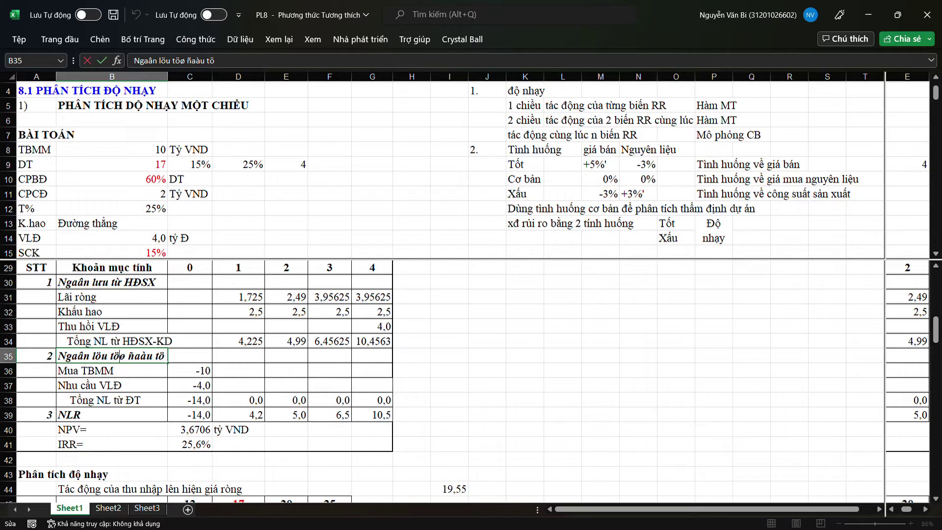
left_click_drag(58, 355, 165, 356)
type("Ng")
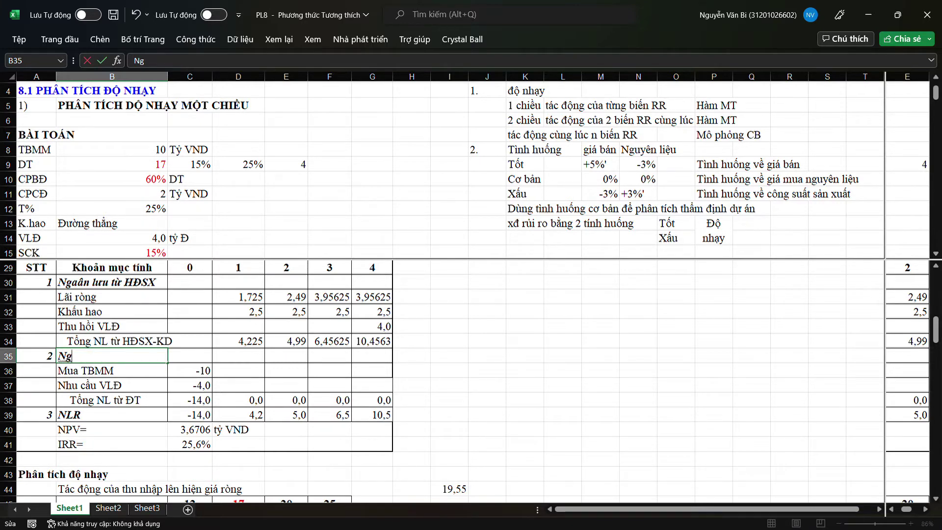
type("ân l")
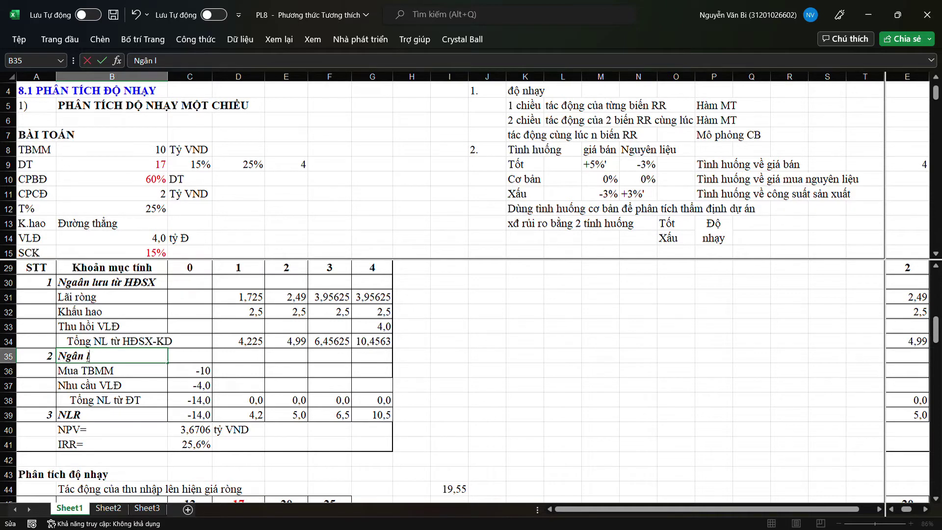
type("ưu từ đà")
type("u tư")
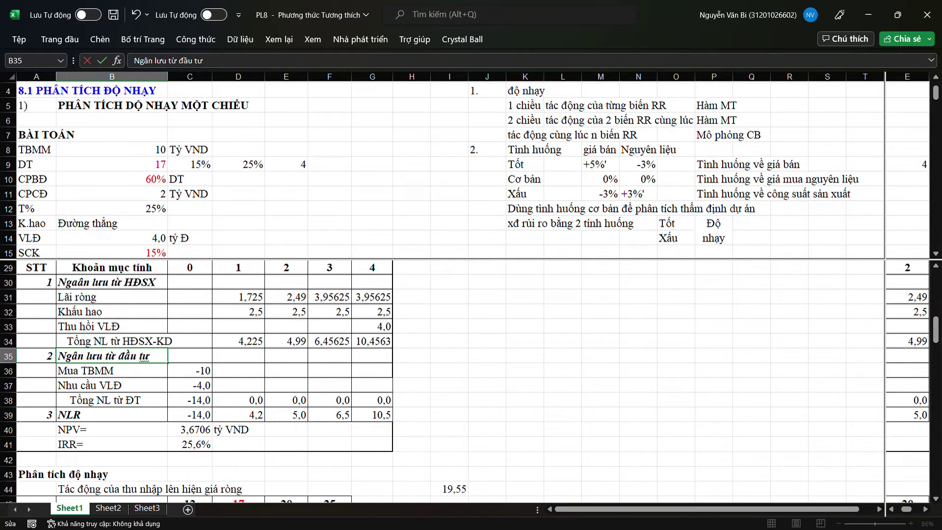
left_click(111, 385)
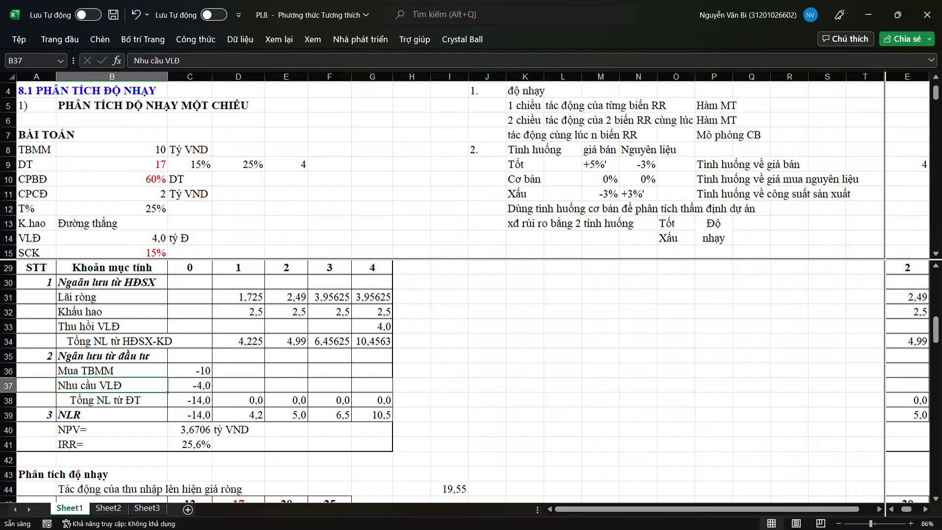
Examine the year 0 investment and net cash flow formulas in C36 to C39 and the IRR formula in C41.
left_click(189, 370)
left_click(190, 386)
left_click(190, 400)
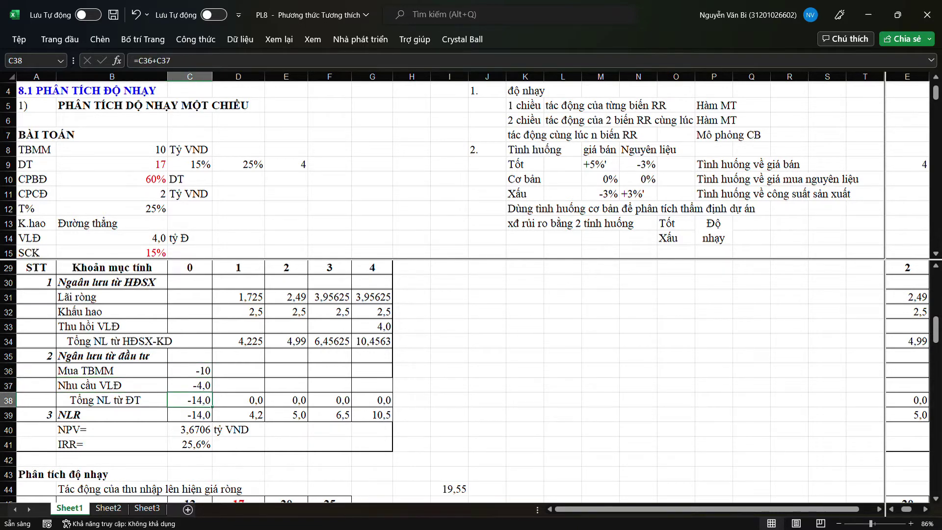
left_click(189, 415)
left_click(189, 444)
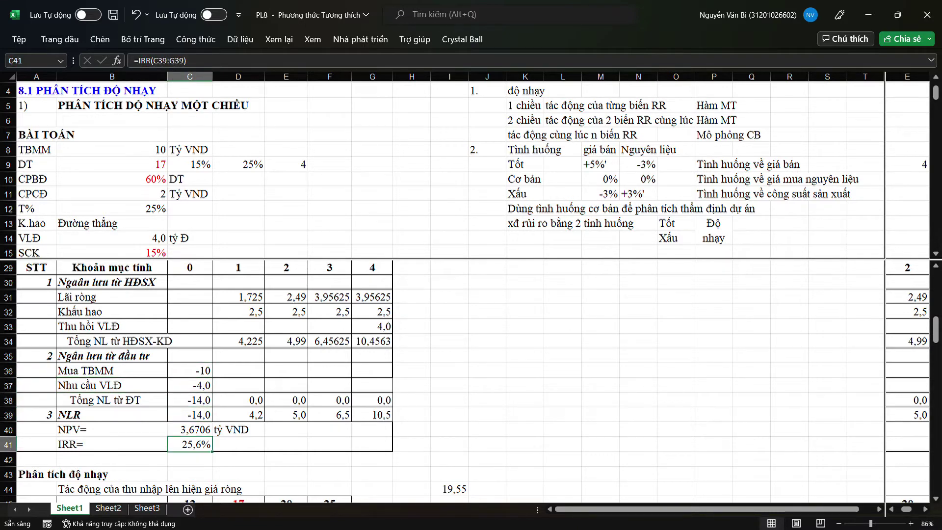
Review the net cash flow formulas across row 39 and select the range C39:G39.
left_click(286, 415)
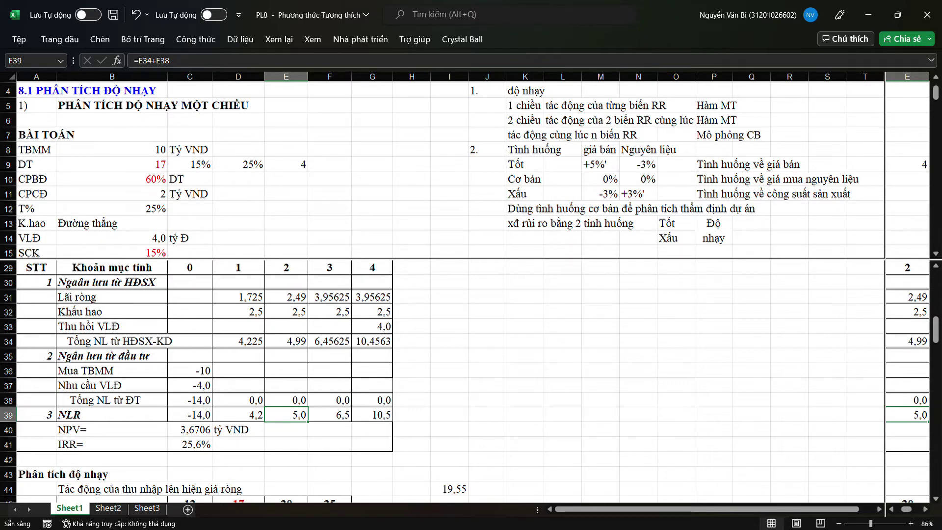
left_click(189, 414)
left_click(238, 415)
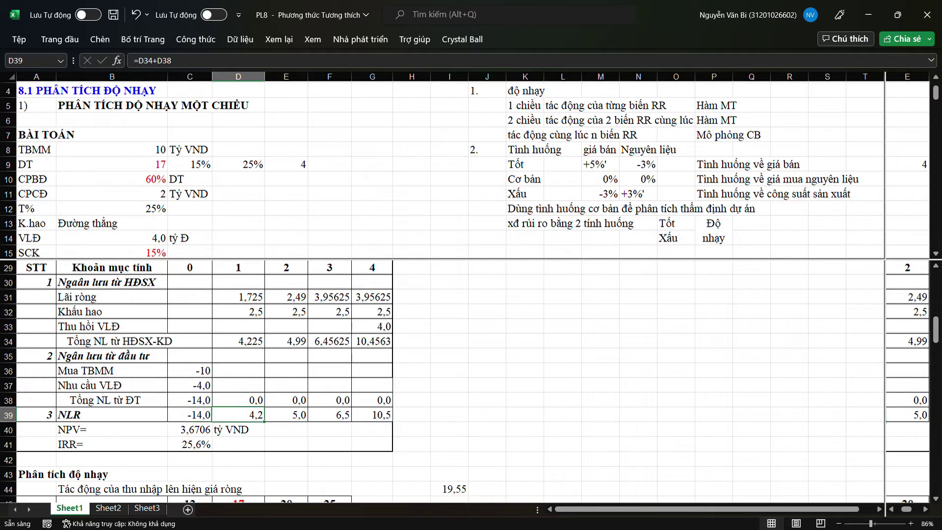
key("Right")
key("Right")
key("Right")
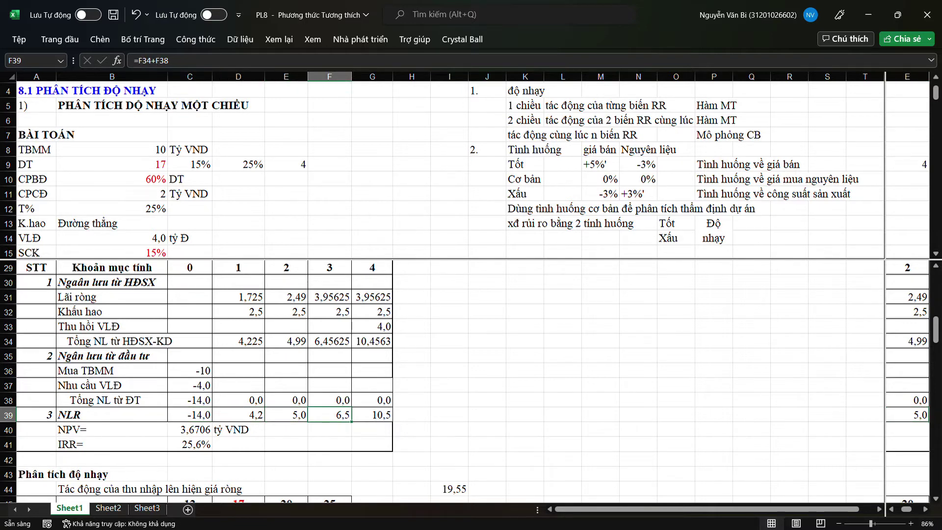
key("Left")
key("Left")
key("Left")
key("Left")
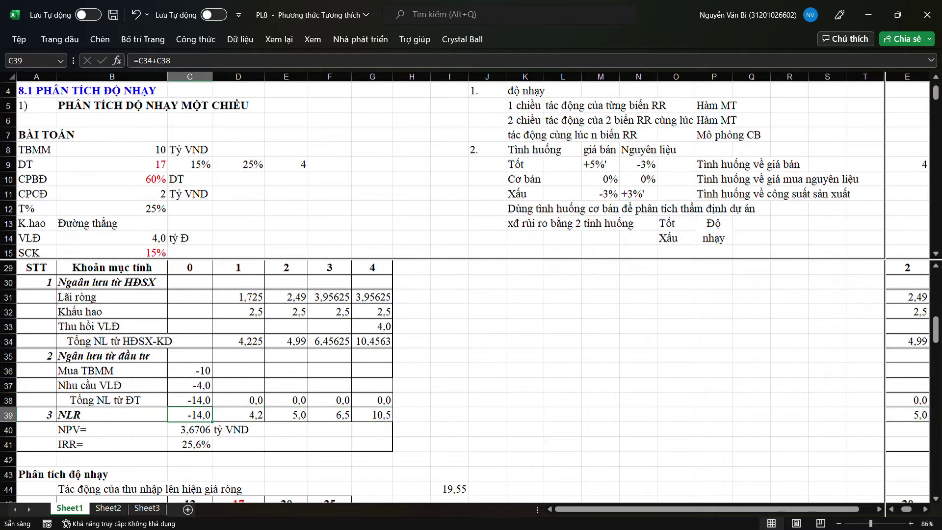
key("shift+Right")
key("shift+Right")
key("shift+Right")
key("shift+Right")
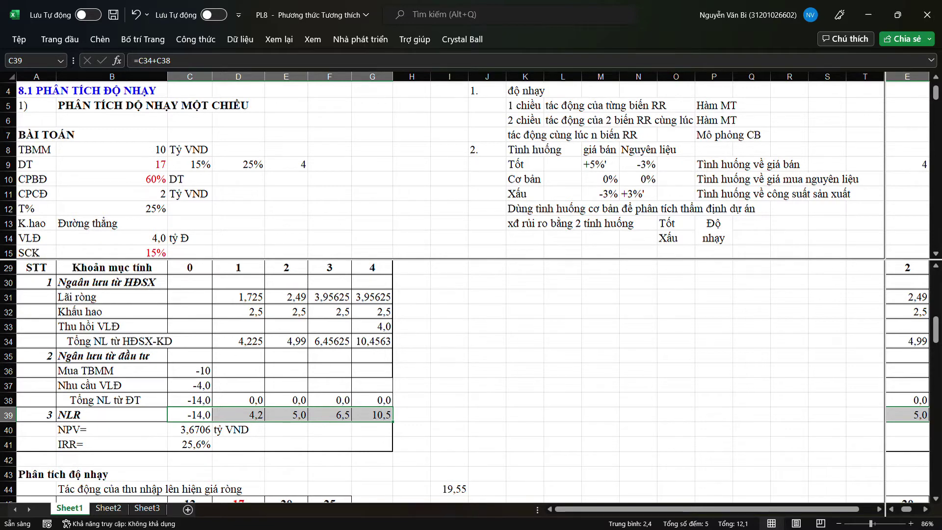
Calculate the project's NPV in E40 with the formula =NPV(B15;D39:G39)+C39.
left_click(286, 429)
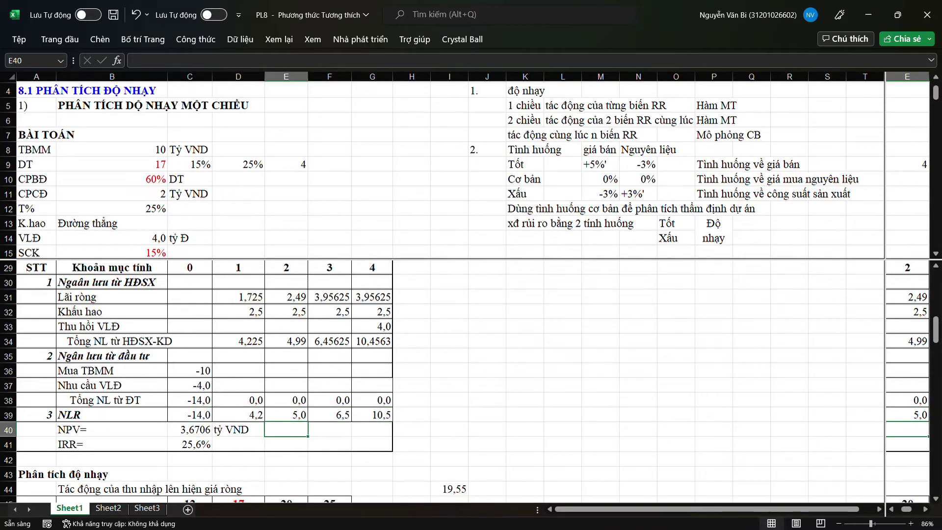
type("=NPV(")
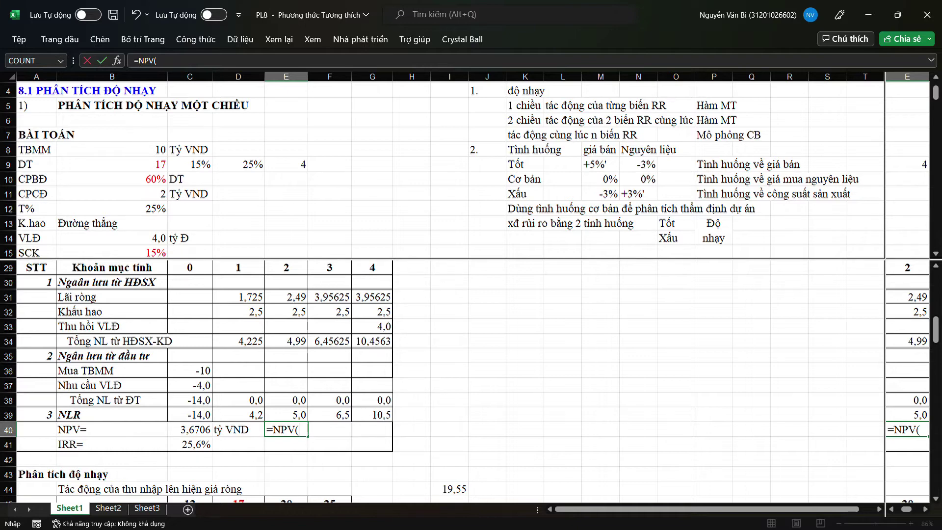
left_click(189, 165)
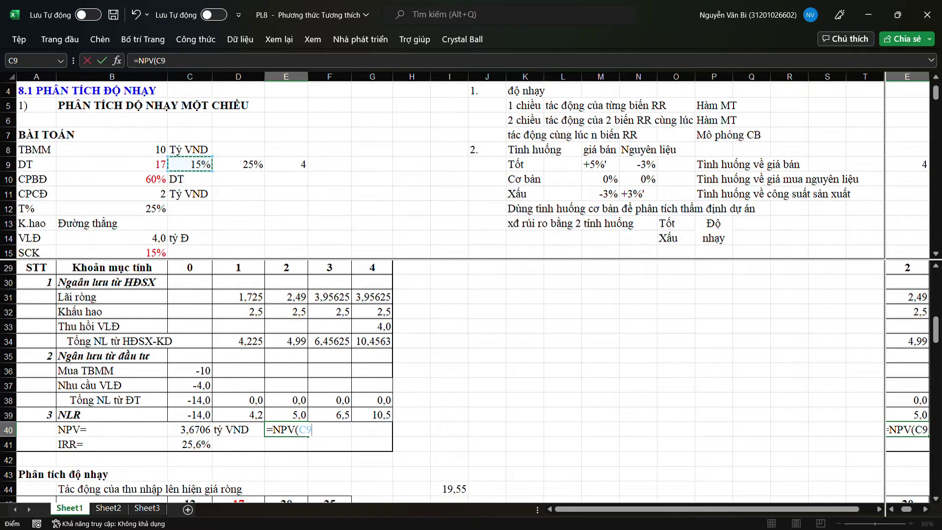
left_click(112, 253)
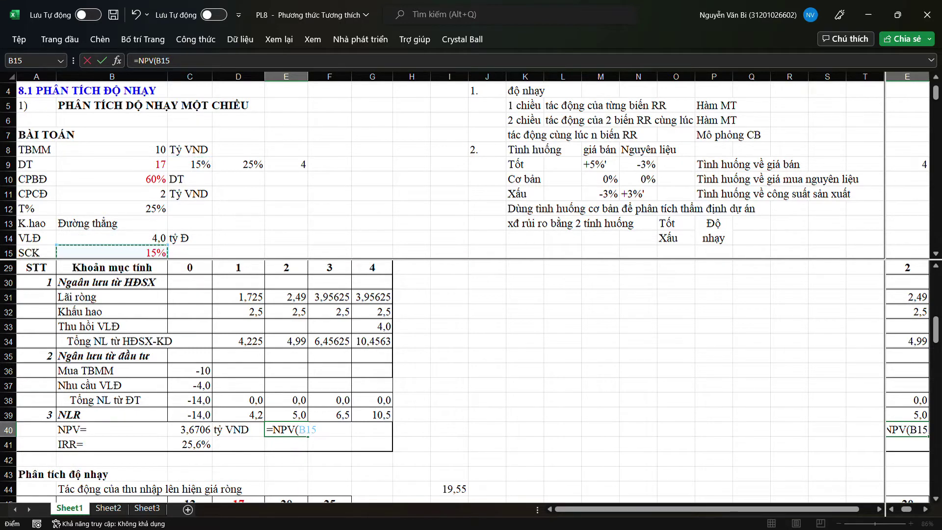
type(";")
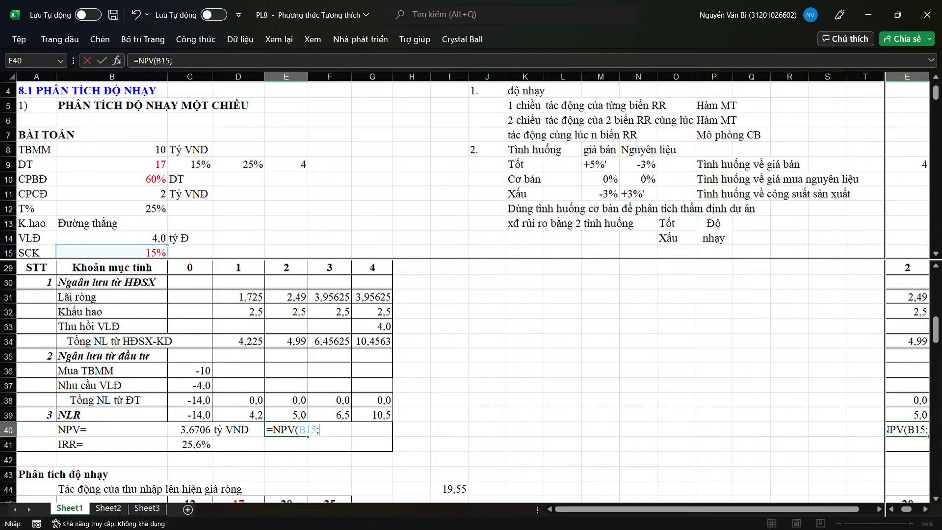
left_click_drag(239, 415, 372, 415)
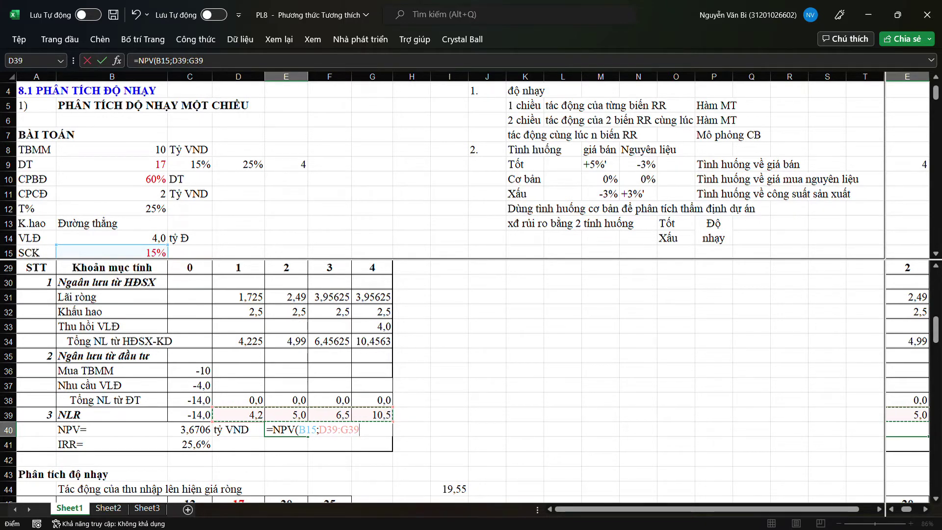
type(")")
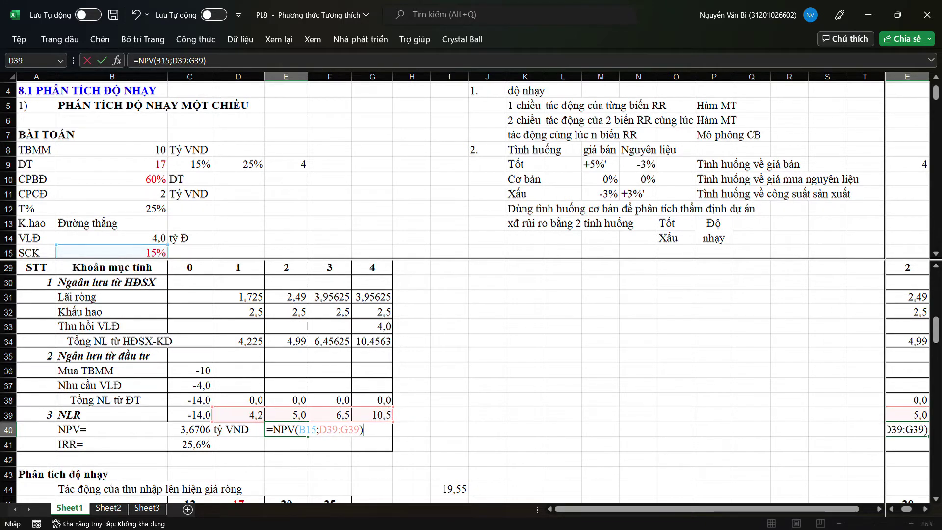
type("+")
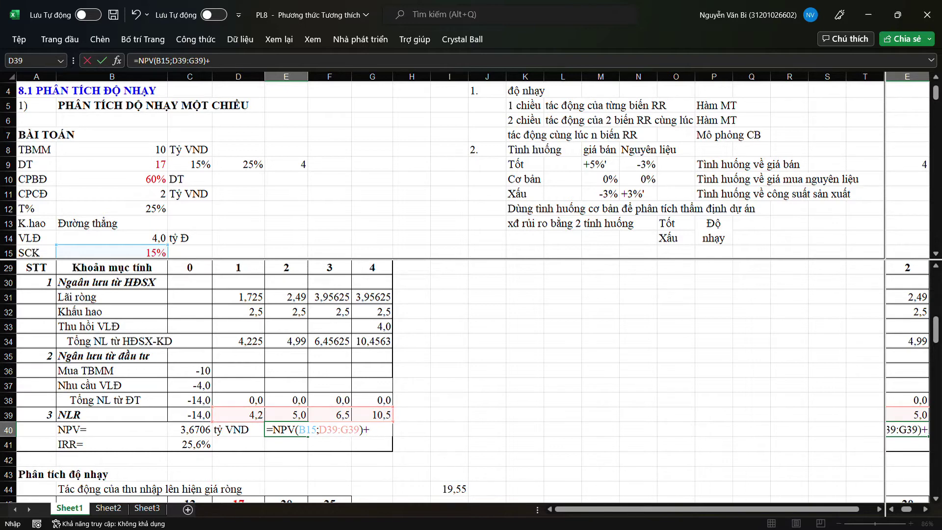
left_click(189, 415)
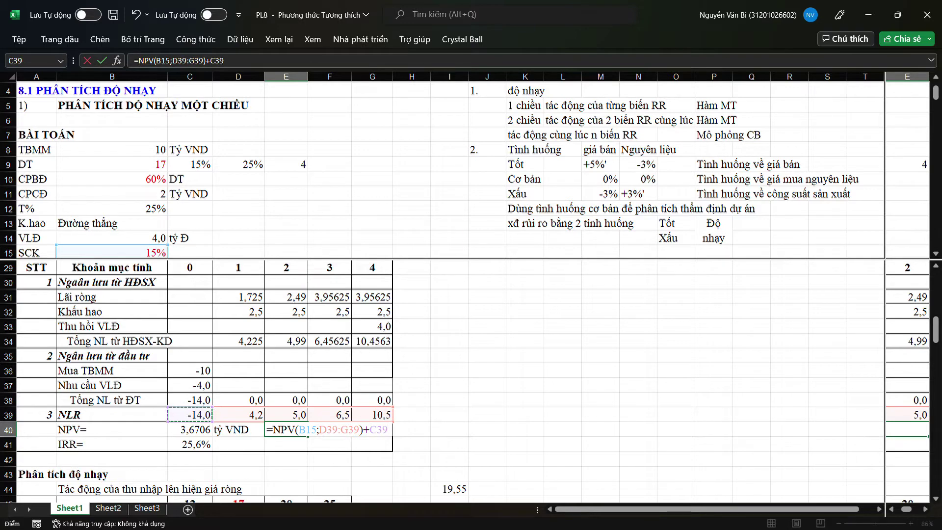
key("Return")
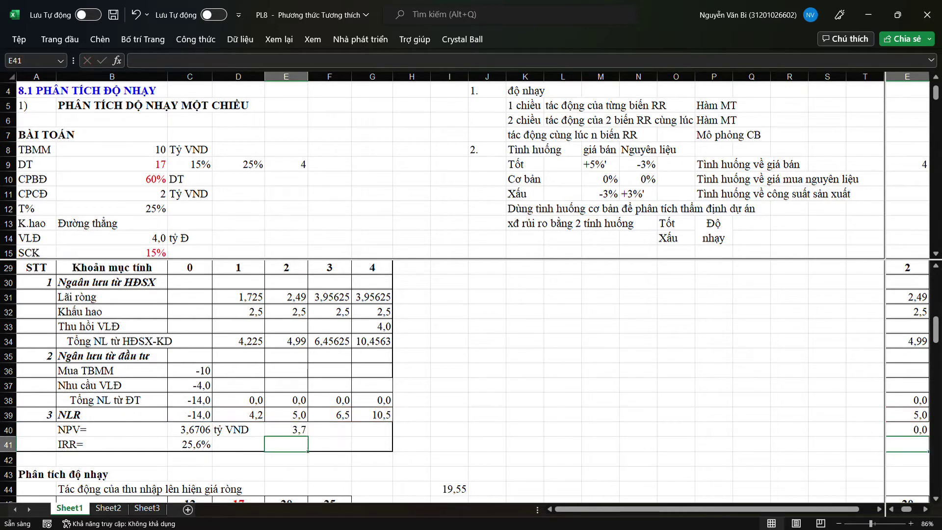
left_click(286, 429)
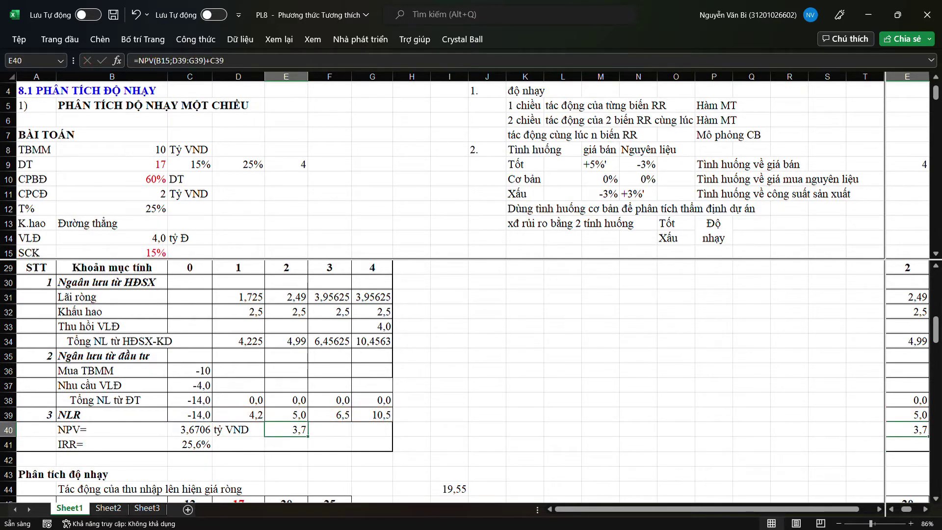
double_click(281, 430)
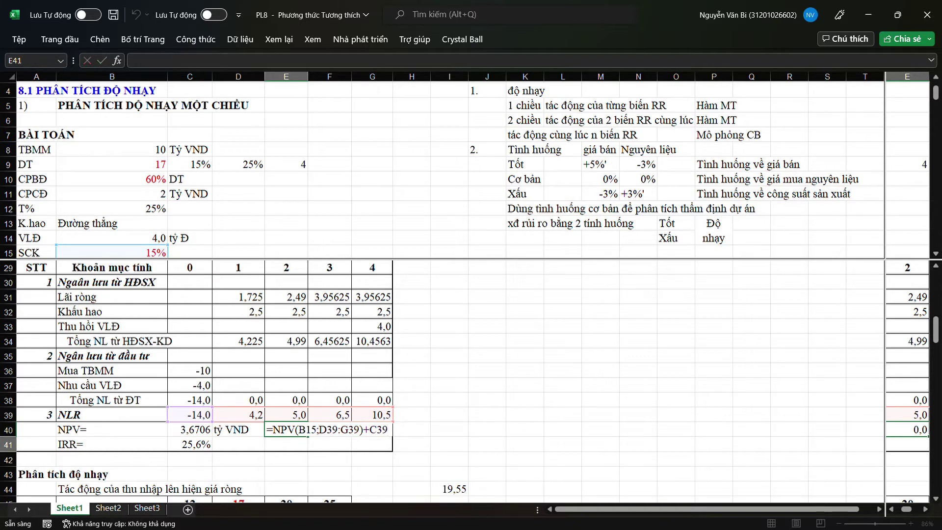
key("Return")
Calculate the internal rate of return in E41 with the formula =IRR(C39:G39).
type("=")
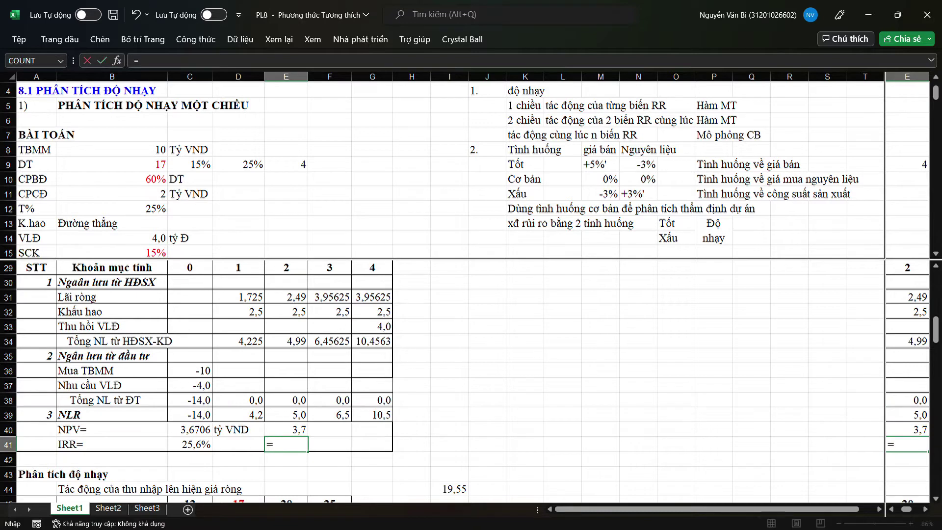
type("IRR(")
left_click_drag(189, 415, 372, 415)
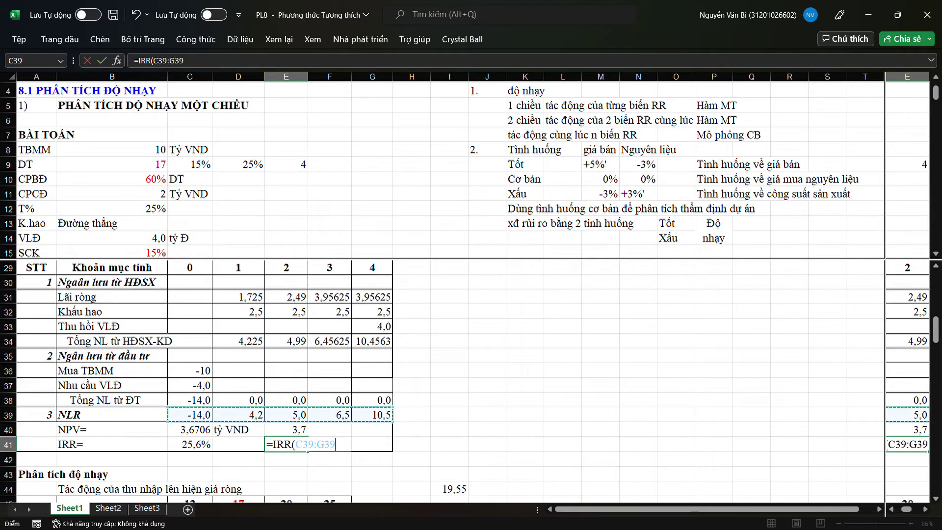
type(")")
key("Return")
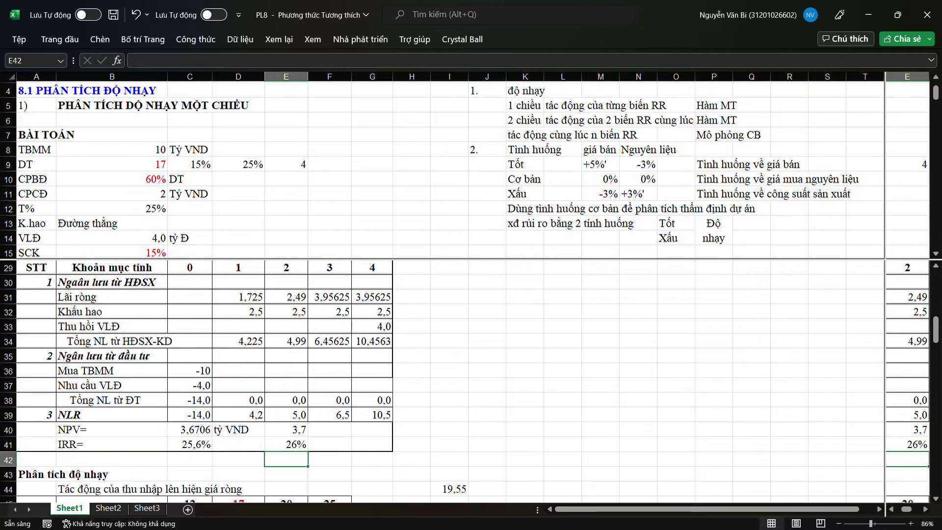
Format the NPV result in E40 to show two decimal places.
left_click(286, 429)
left_click(449, 429)
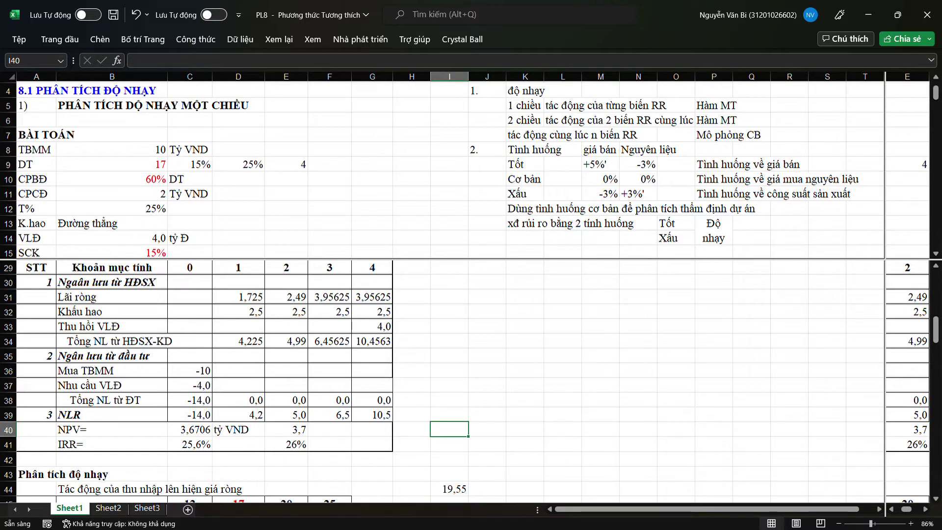
left_click(286, 429)
left_click(59, 39)
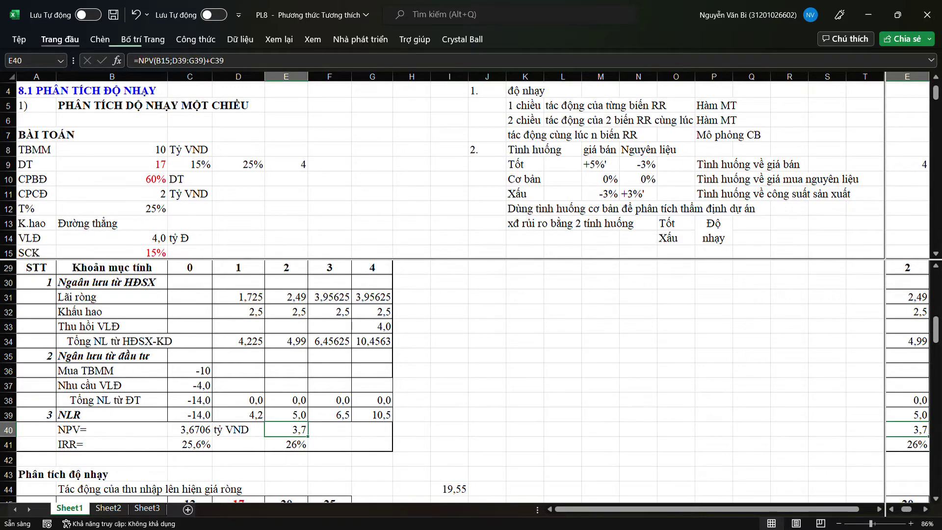
key("9")
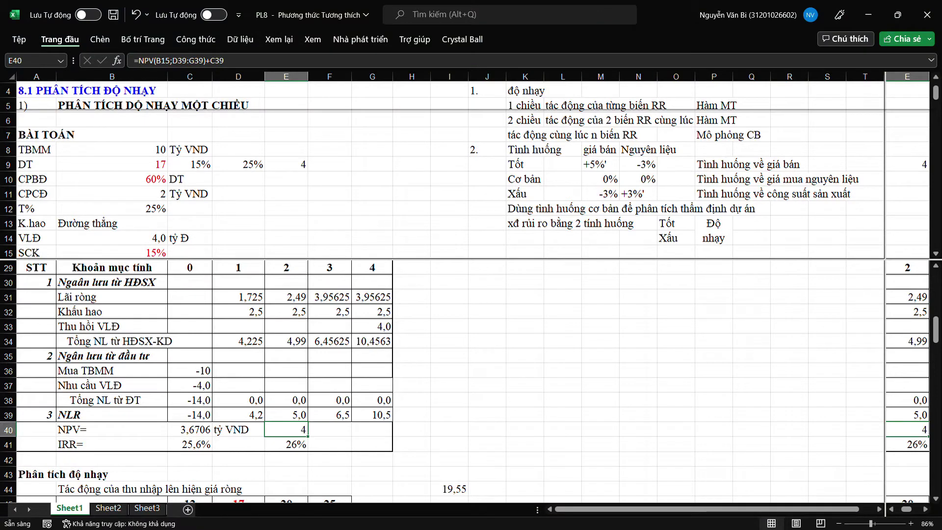
key("0")
key("0")
key("Escape")
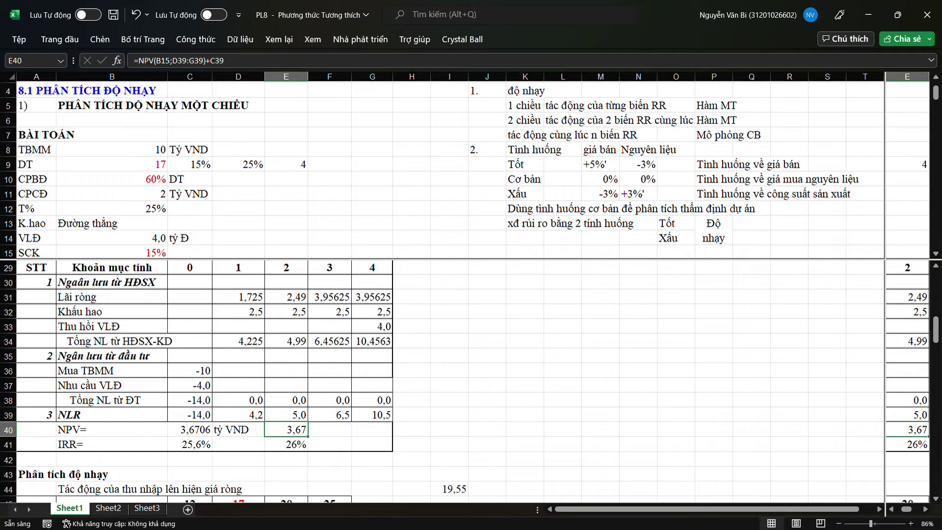
Add the label "MIRR" in B42, below the IRR label.
left_click(112, 459)
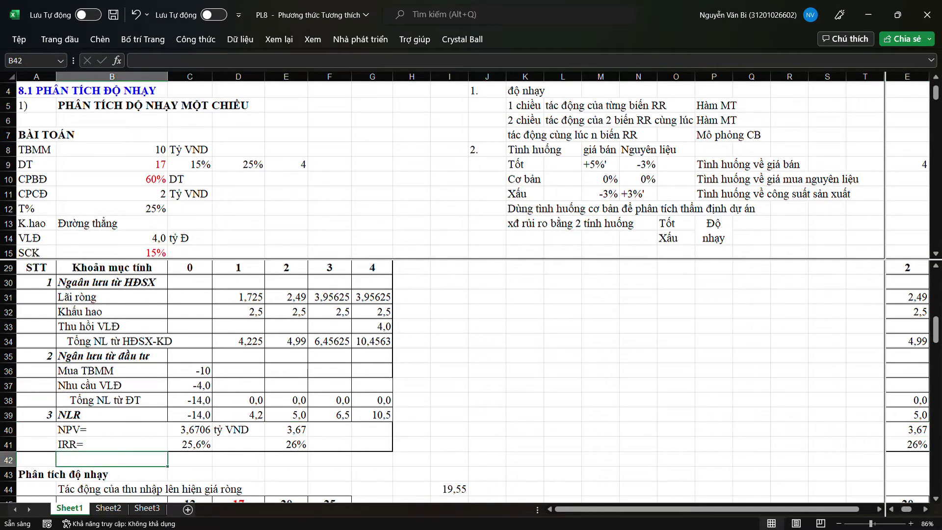
type("mi")
key("BackSpace")
key("BackSpace")
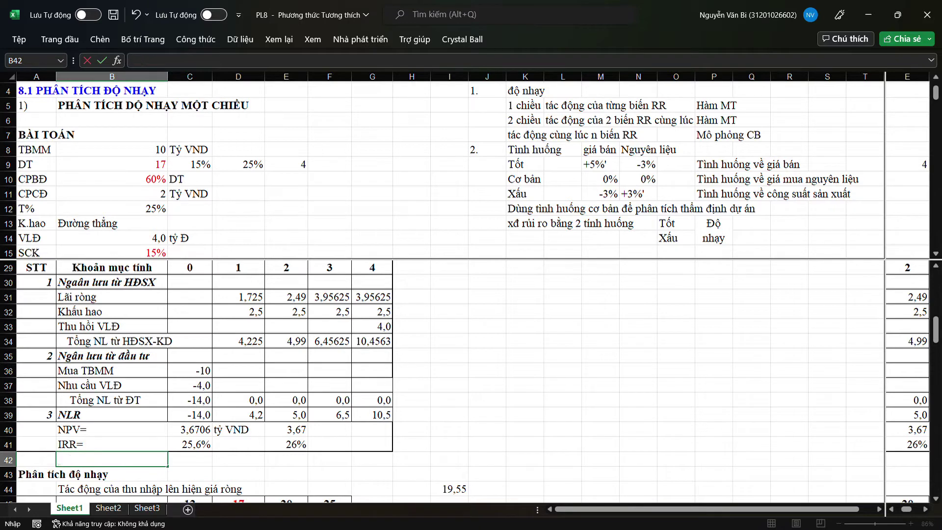
type("MIRR")
Calculate the modified internal rate of return in E42 with the formula =MIRR(C39:G39;C9;D9).
key("Right")
key("Right")
key("Right")
type("=")
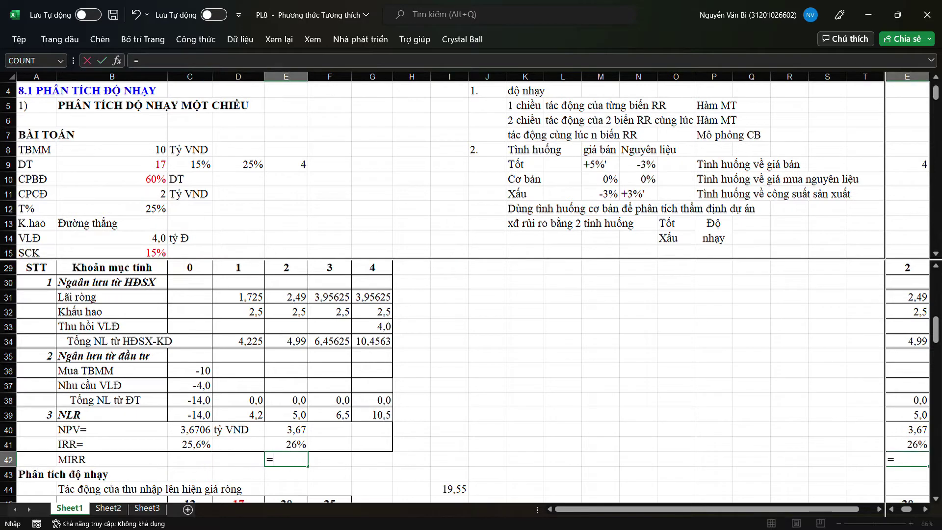
type("MIRR")
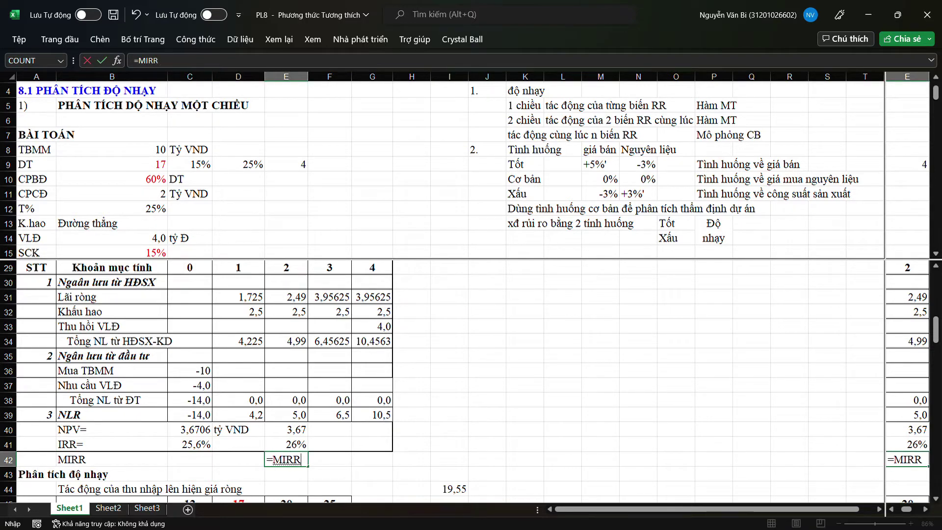
type("(")
left_click_drag(190, 414, 372, 415)
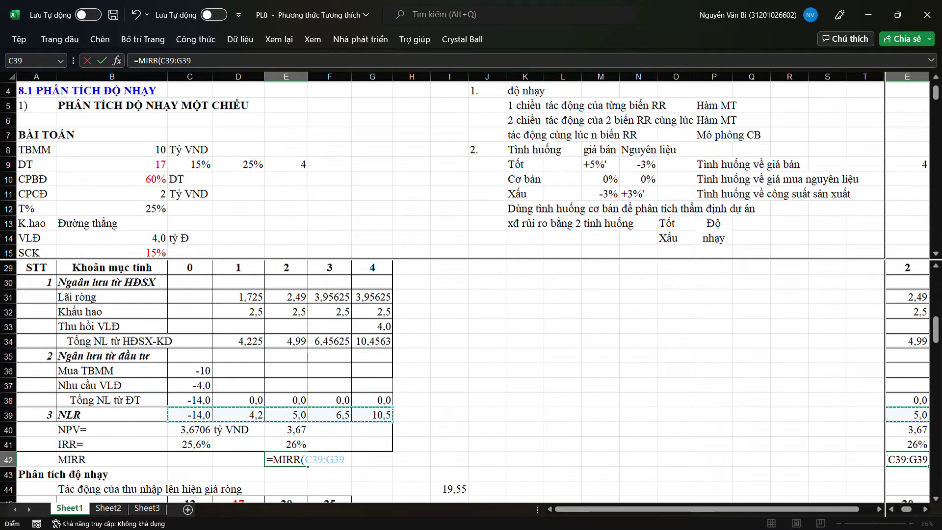
type(";")
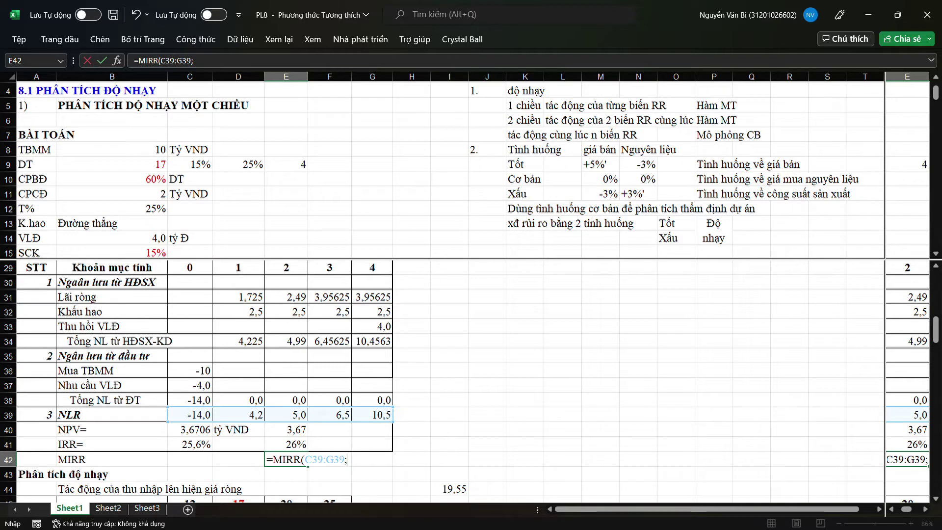
left_click(190, 164)
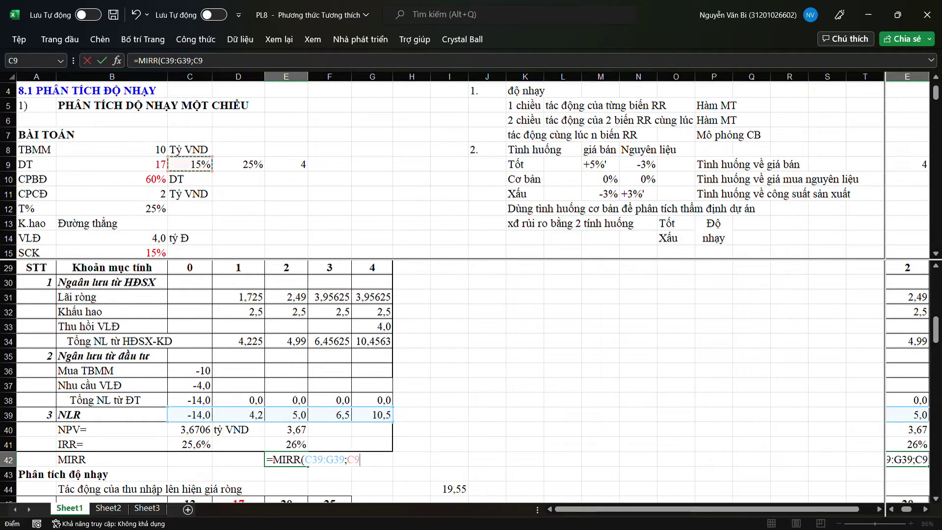
type(";")
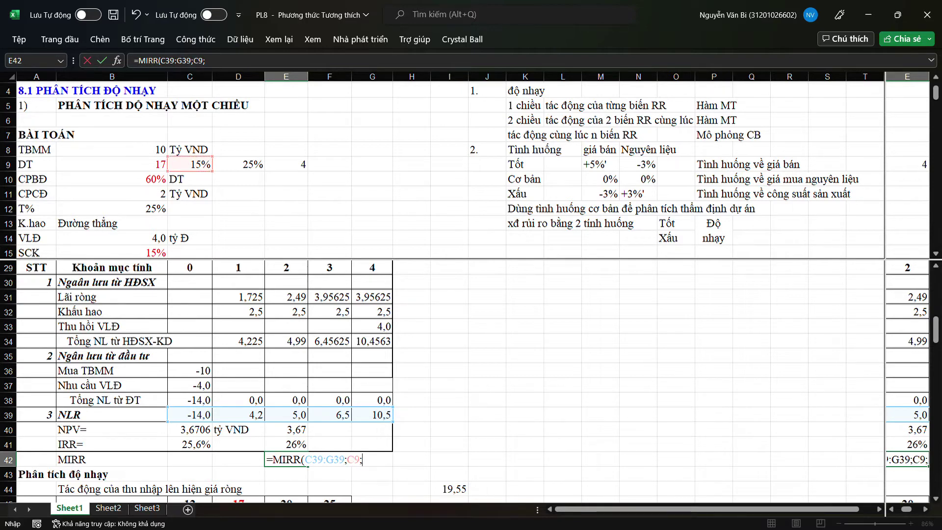
left_click(238, 164)
type(")")
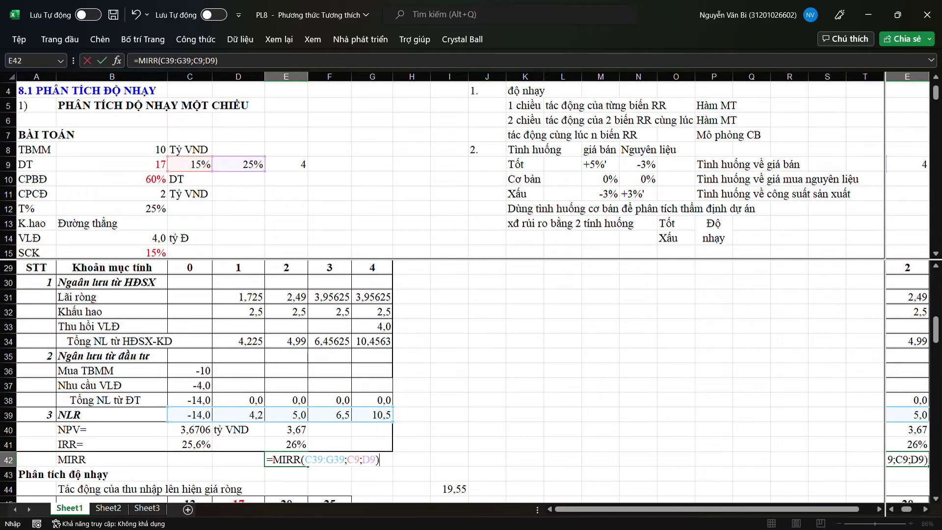
key("Return")
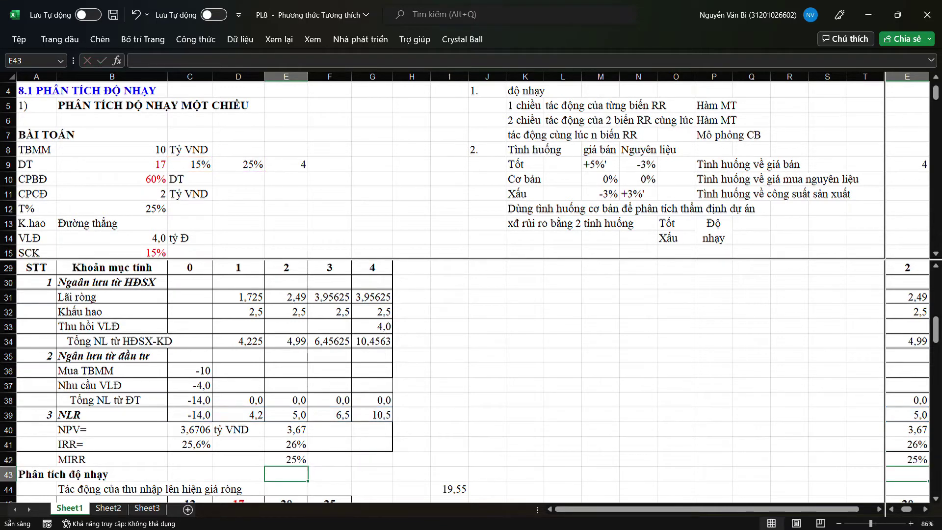
Edit the MIRR formula in E42 to take its finance rate from B15, making it =MIRR(C39:G39;B15;D9).
left_click(286, 459)
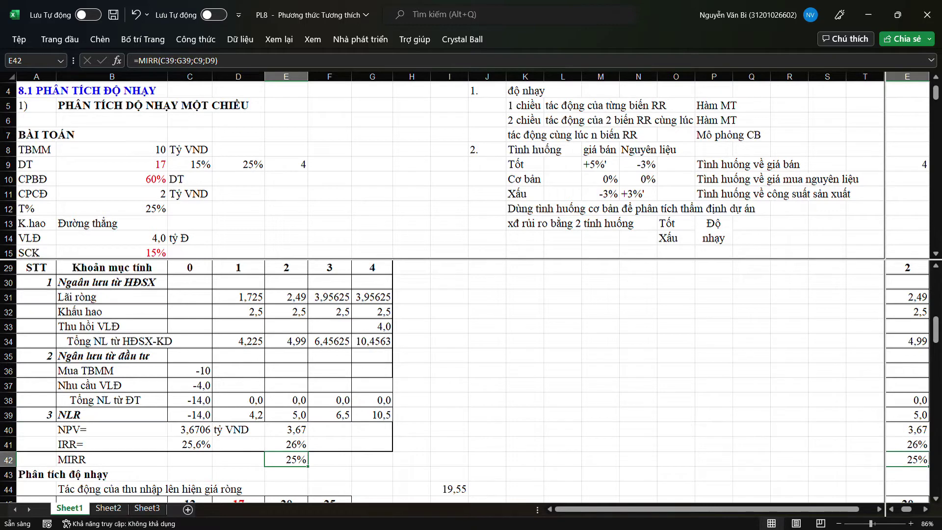
double_click(293, 460)
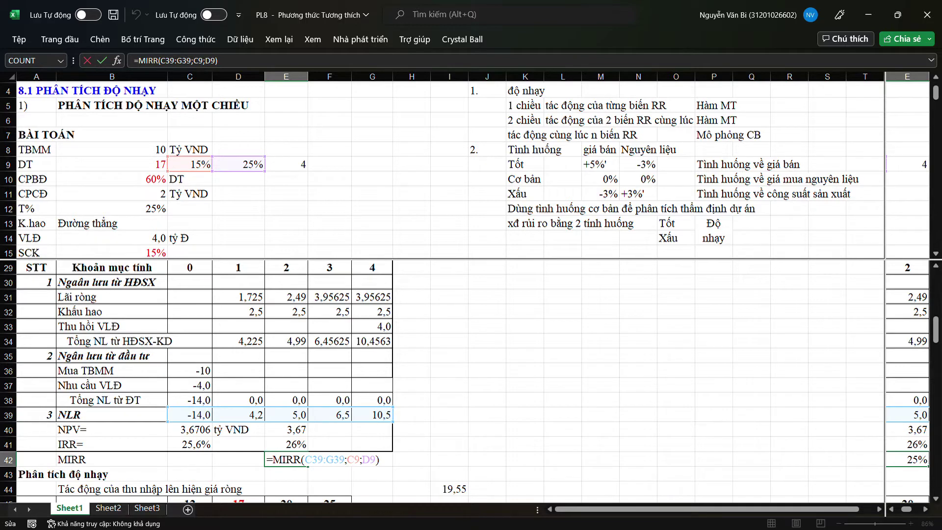
key("BackSpace")
key("BackSpace")
key("BackSpace")
key("BackSpace")
key("BackSpace")
key("BackSpace")
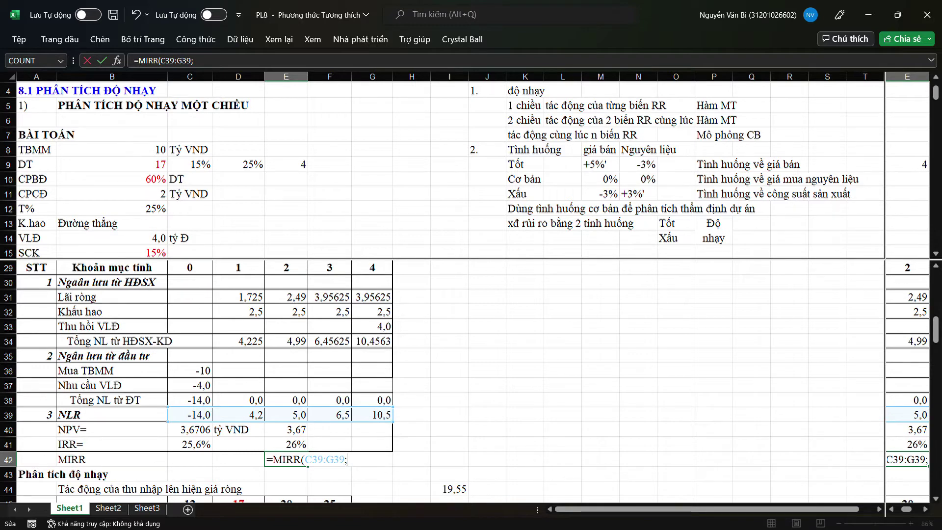
left_click(112, 252)
type(";")
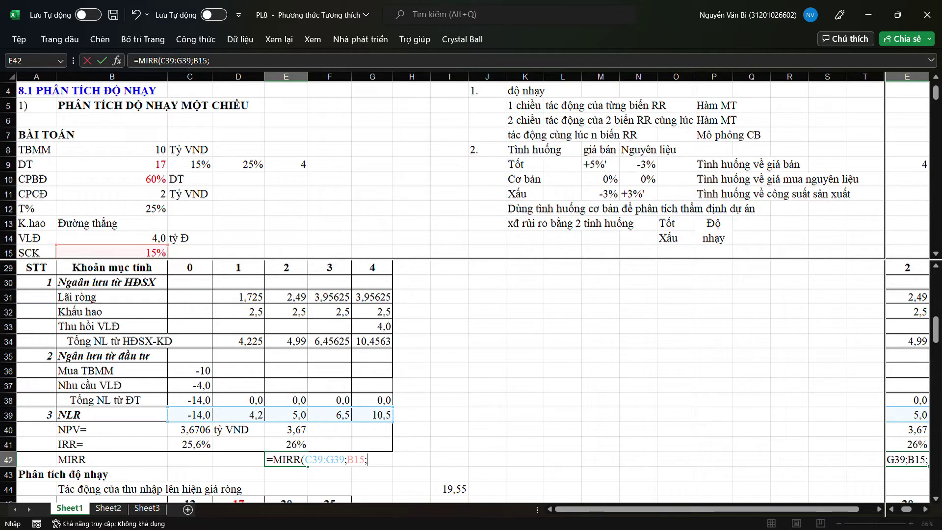
left_click(238, 164)
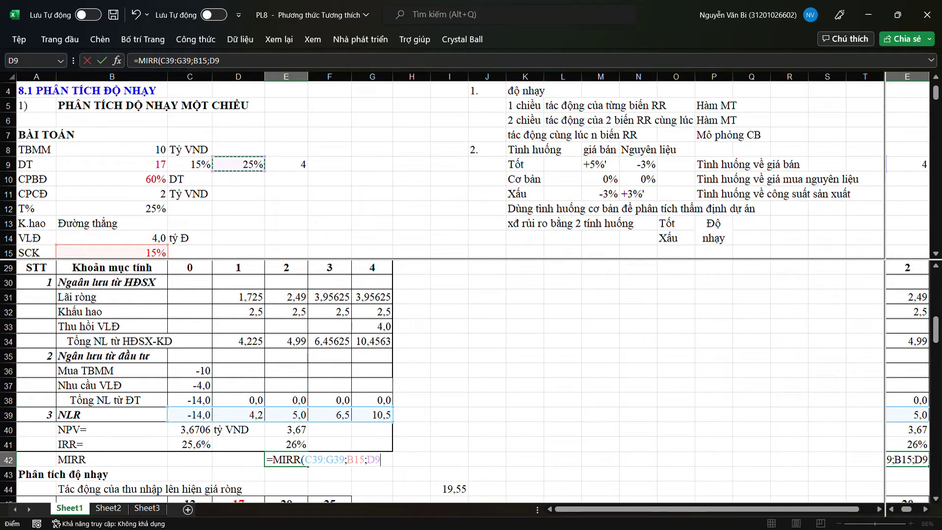
type(")")
key("Return")
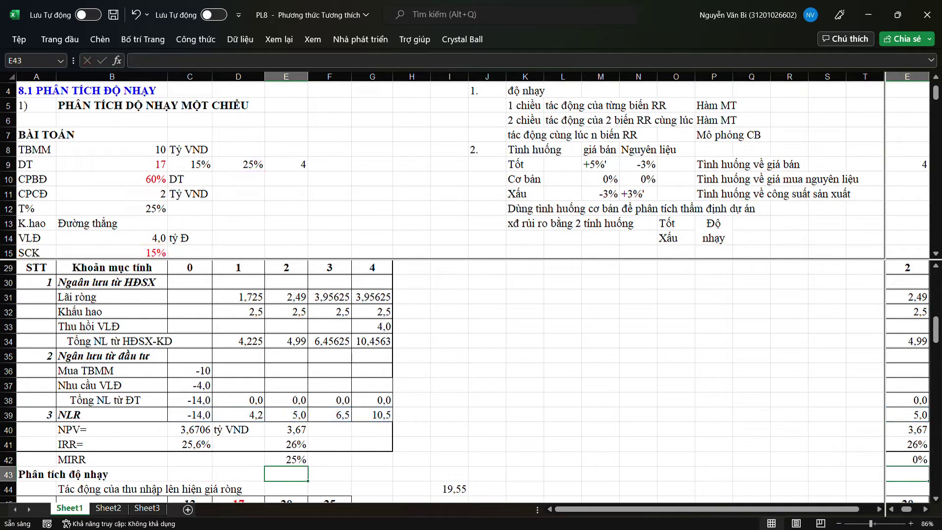
Edit the MIRR formula in E42 to take its reinvestment rate from C9, making it =MIRR(C39:G39;B15;C9).
key("Up")
key("F2")
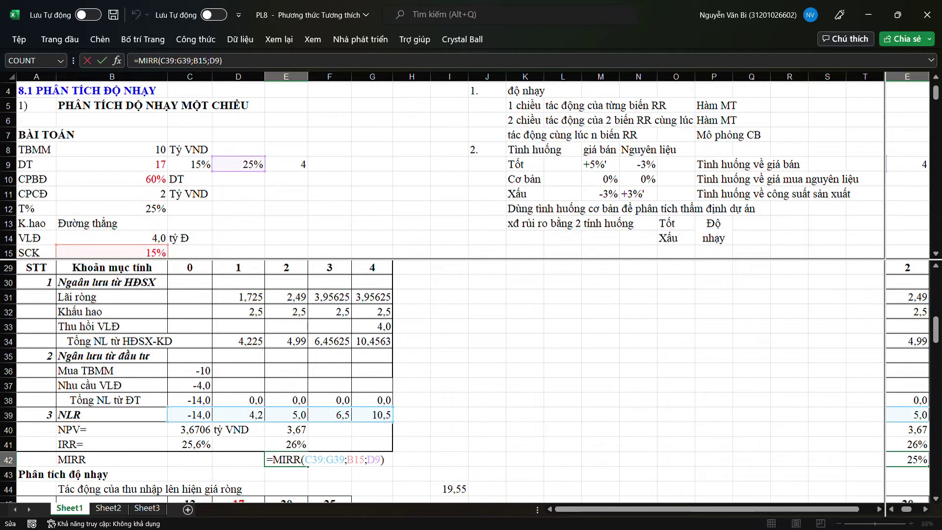
key("Left")
key("BackSpace")
key("BackSpace")
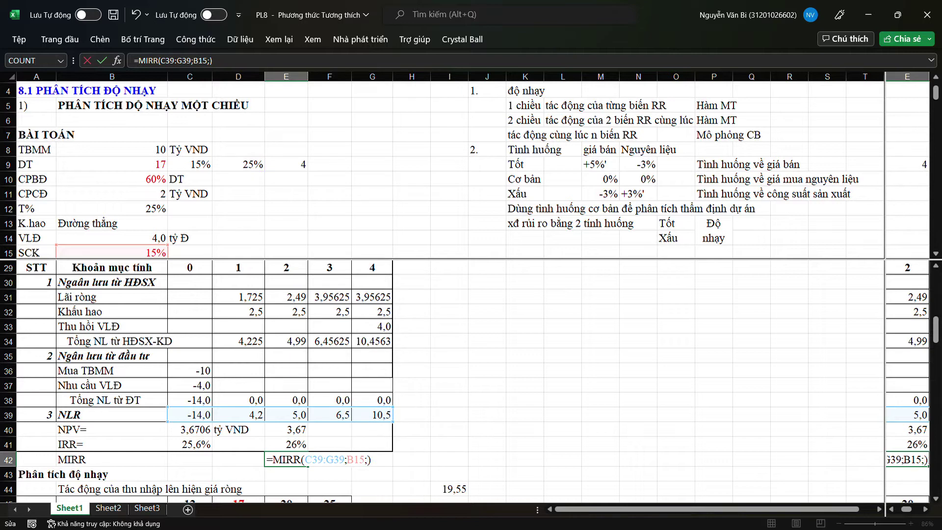
type("C9")
key("Return")
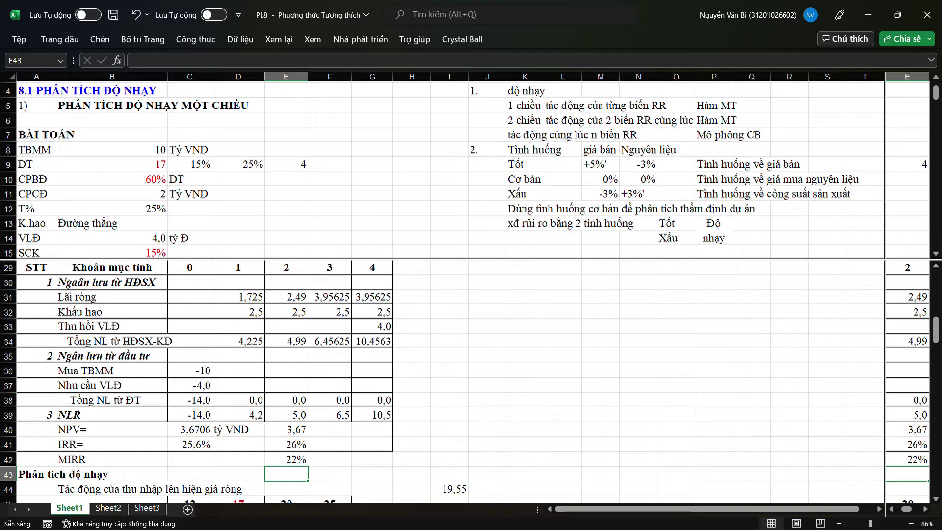
Review the cell references used by the MIRR formula in E42.
scroll(442, 170, "down", 1)
scroll(442, 169, "up", 1)
left_click(329, 341)
scroll(329, 341, "down", 3)
scroll(294, 343, "down", 1)
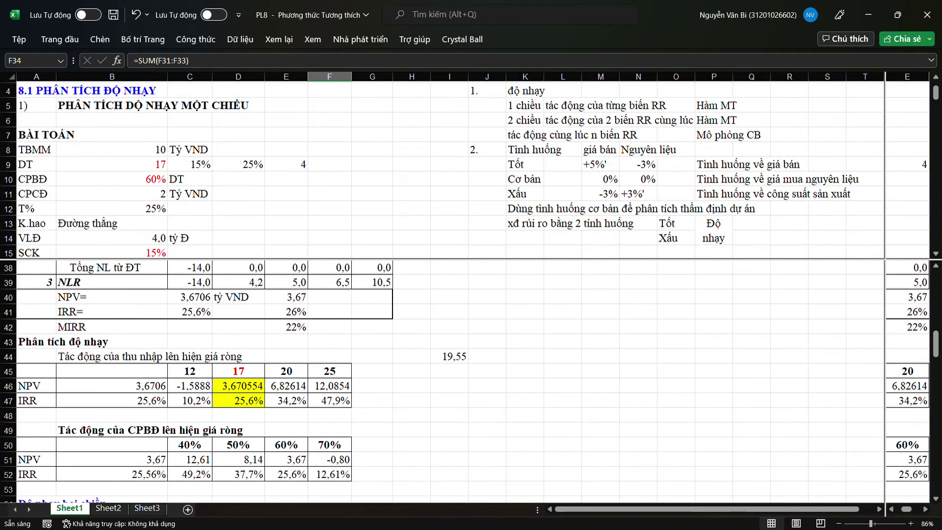
double_click(294, 327)
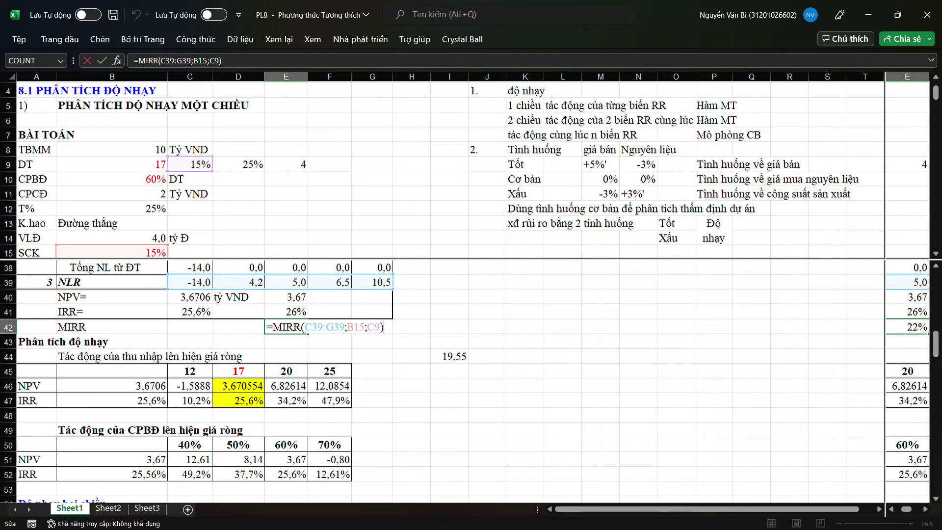
key("Return")
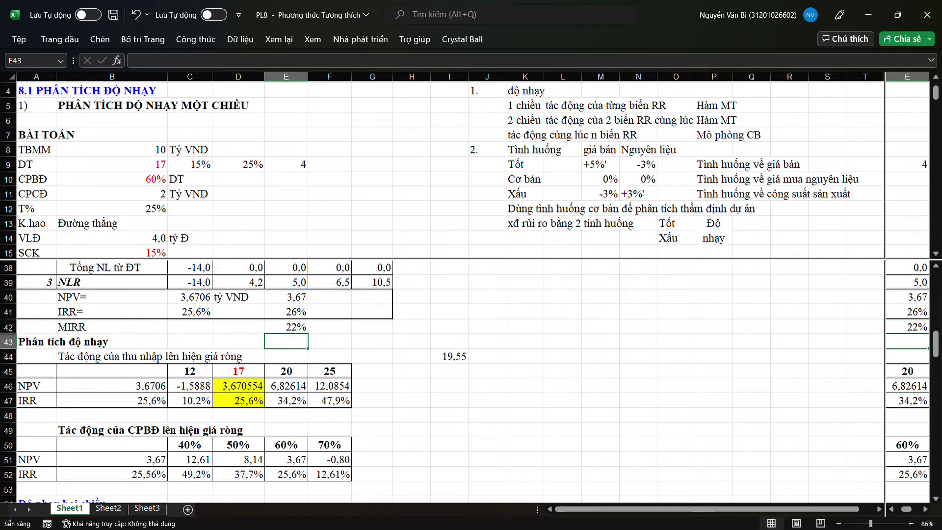
left_click(286, 327)
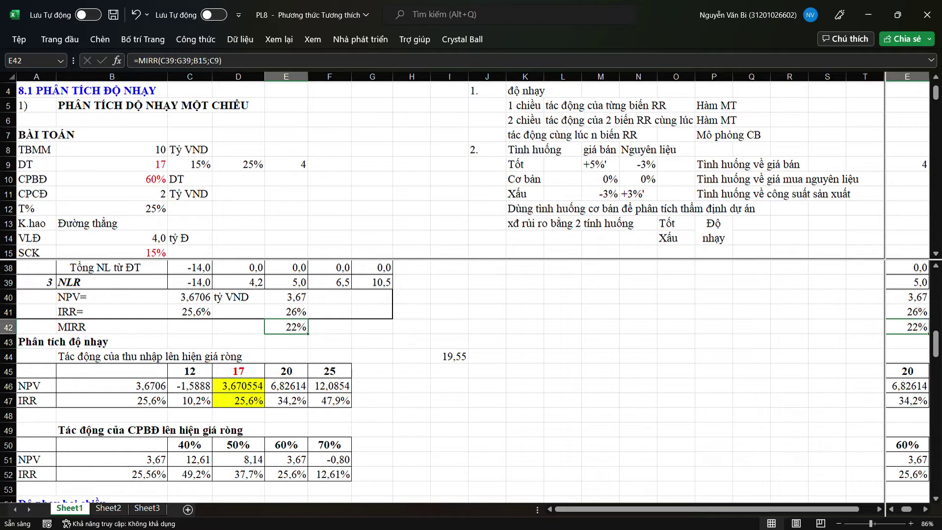
Enter the revenue scenarios 14, 17 and 19 in I45:K45, beside the existing revenue sensitivity table.
scroll(442, 380, "down", 1)
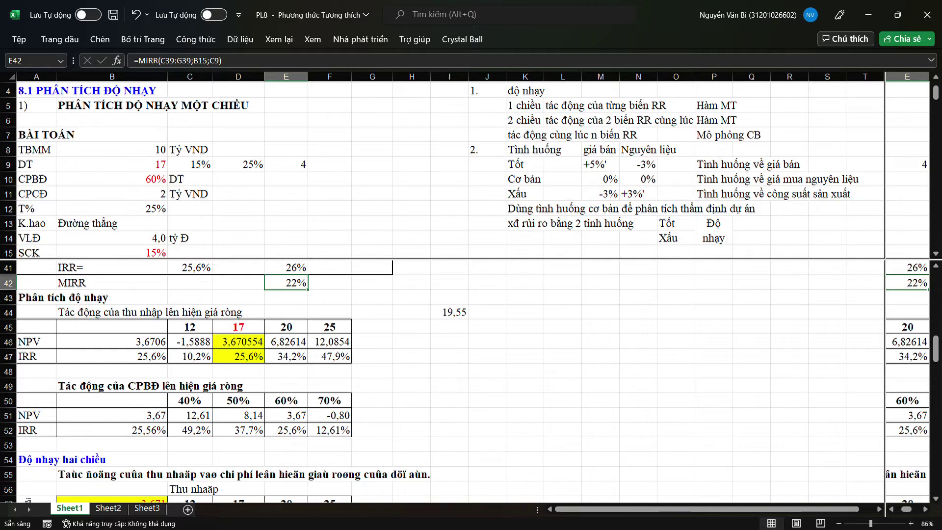
left_click(449, 327)
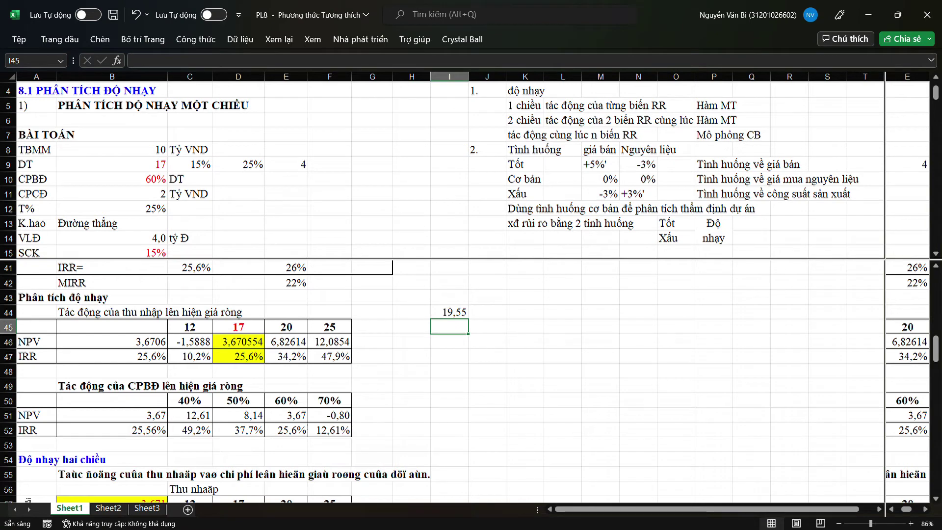
type("14")
key("Tab")
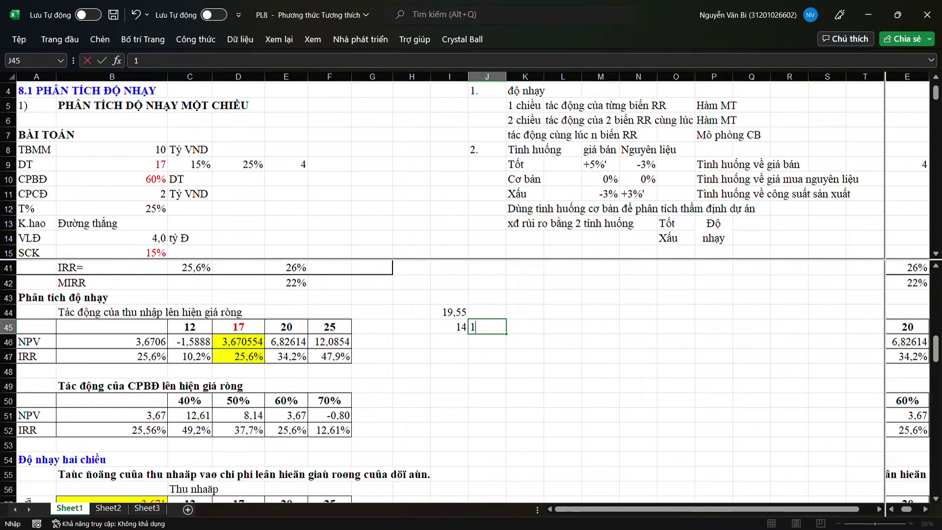
type("17")
key("Tab")
type("1")
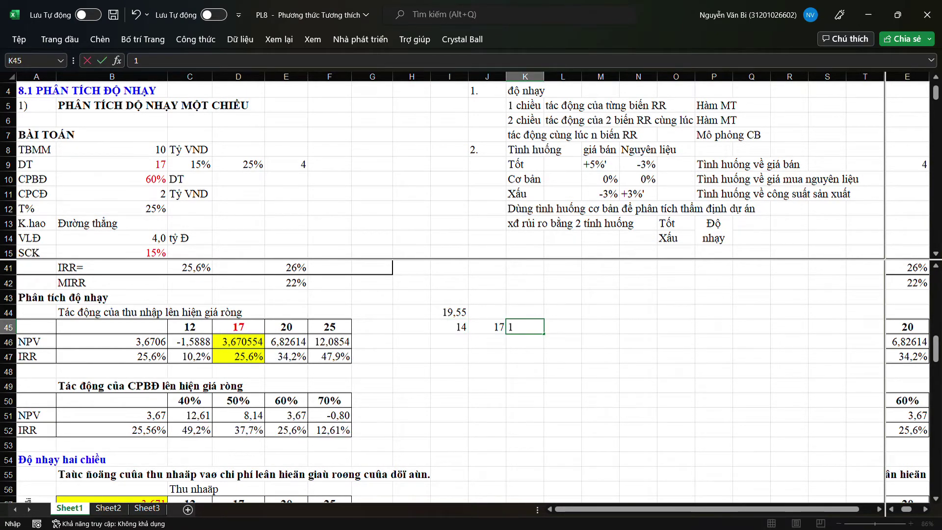
type("9")
key("Tab")
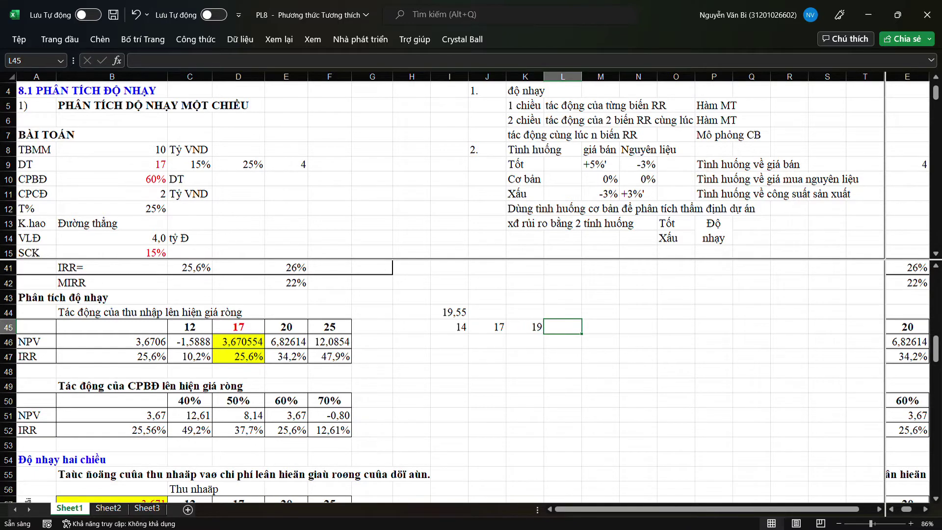
Link H46 to the project's NPV with the formula =C40.
left_click(411, 341)
type("=")
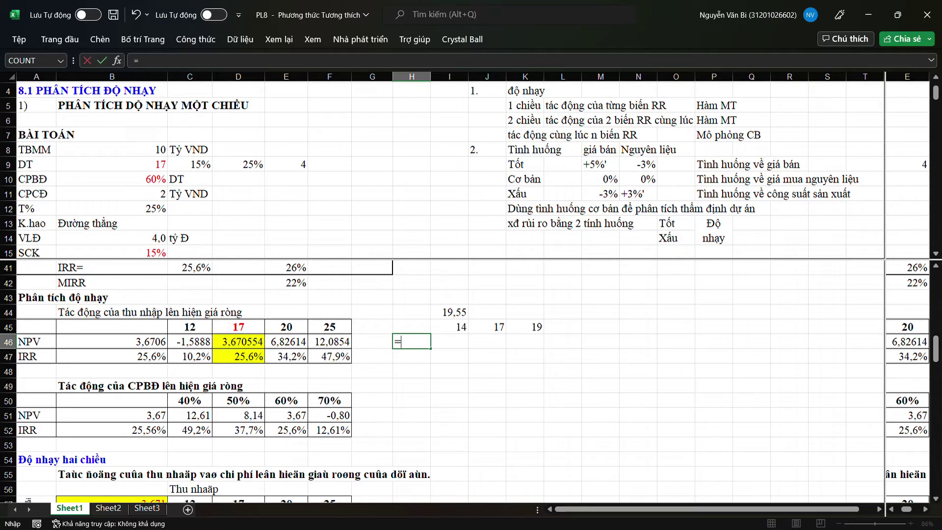
scroll(442, 381, "up", 2)
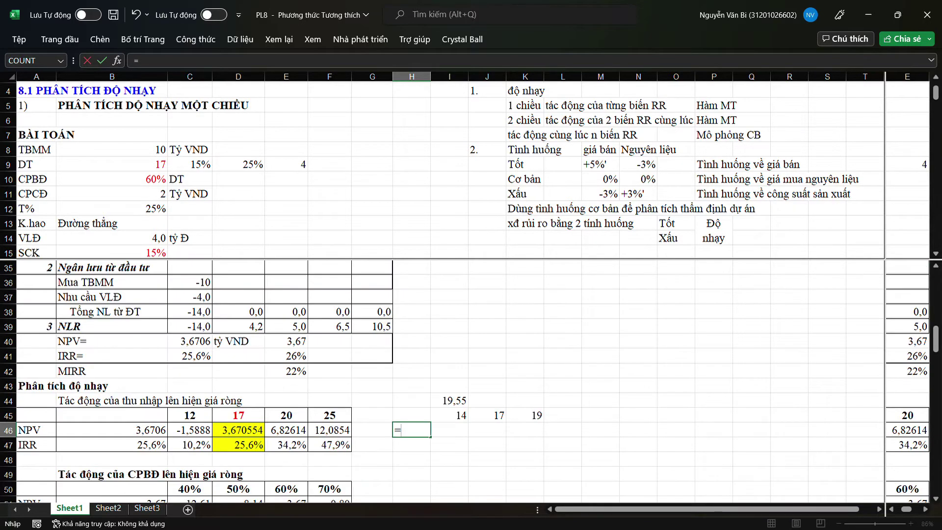
scroll(441, 382, "down", 2)
scroll(441, 381, "up", 2)
left_click(189, 341)
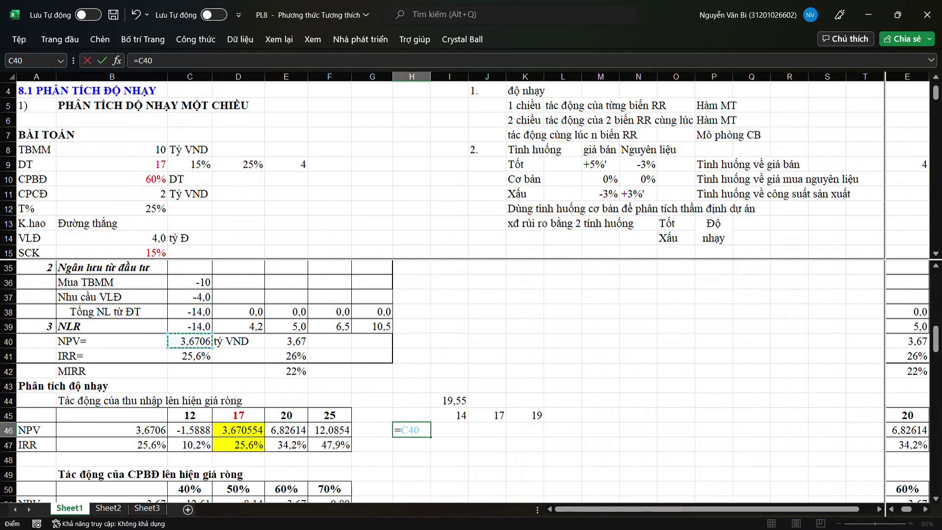
left_click(238, 209)
scroll(441, 172, "down", 3)
scroll(442, 172, "down", 4)
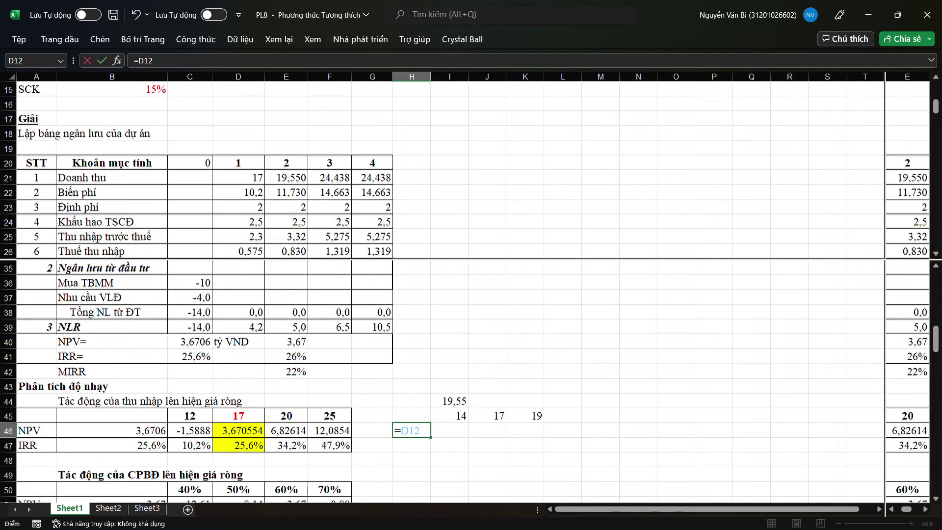
scroll(442, 170, "down", 3)
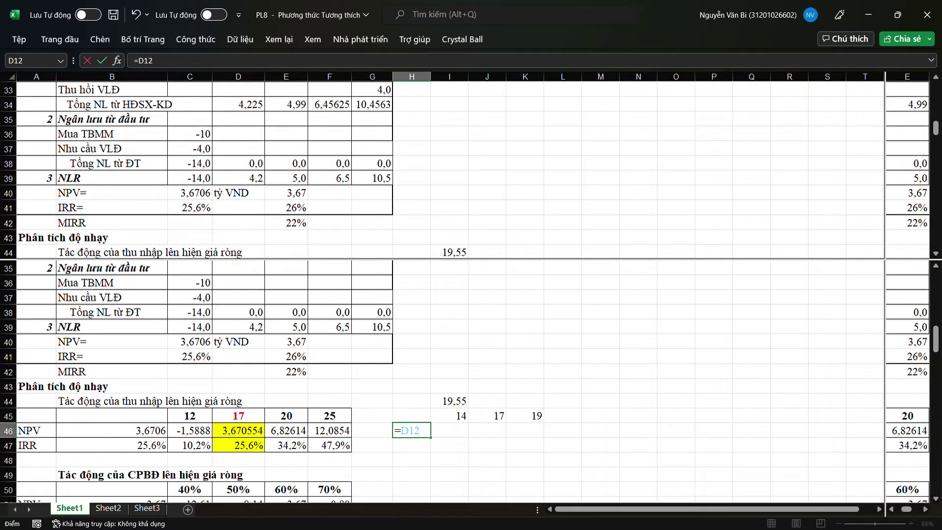
left_click(189, 192)
scroll(189, 192, "down", 2)
scroll(441, 170, "up", 2)
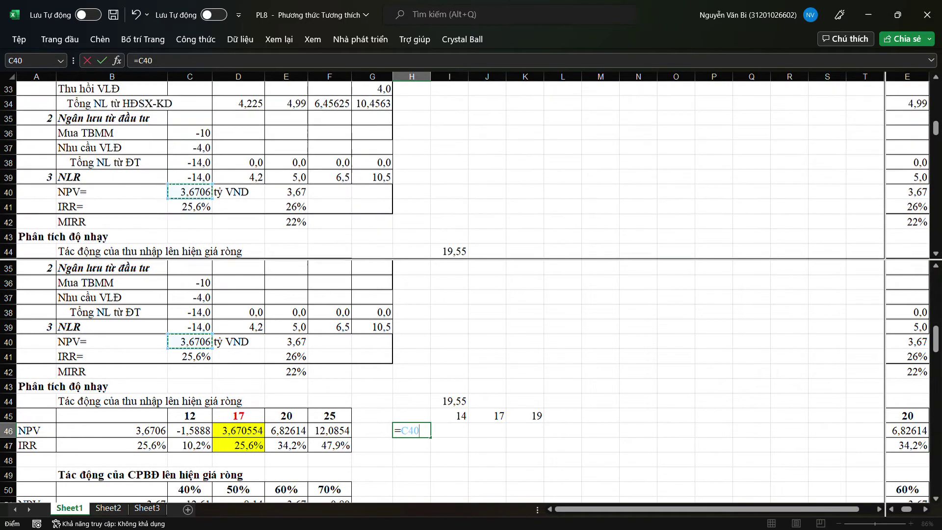
scroll(442, 381, "down", 3)
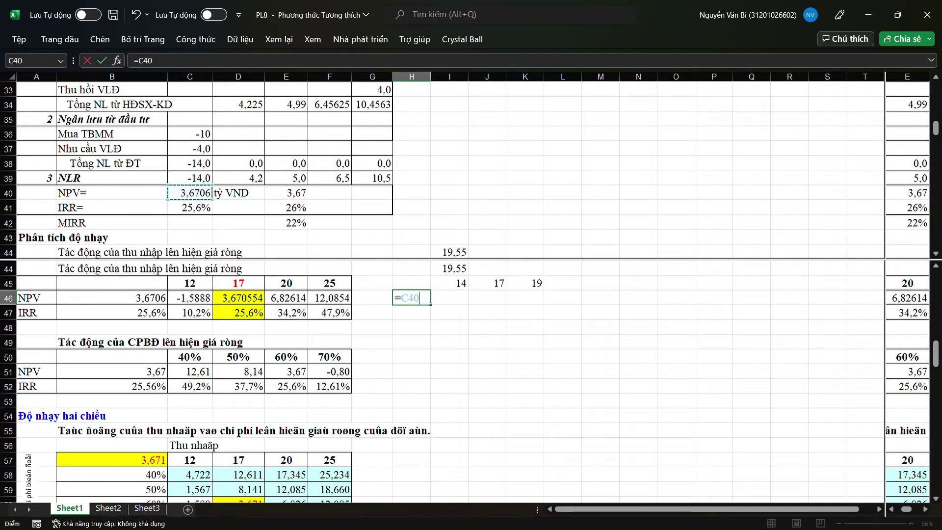
key("Return")
Link H47 to the project's IRR in C41.
type("=")
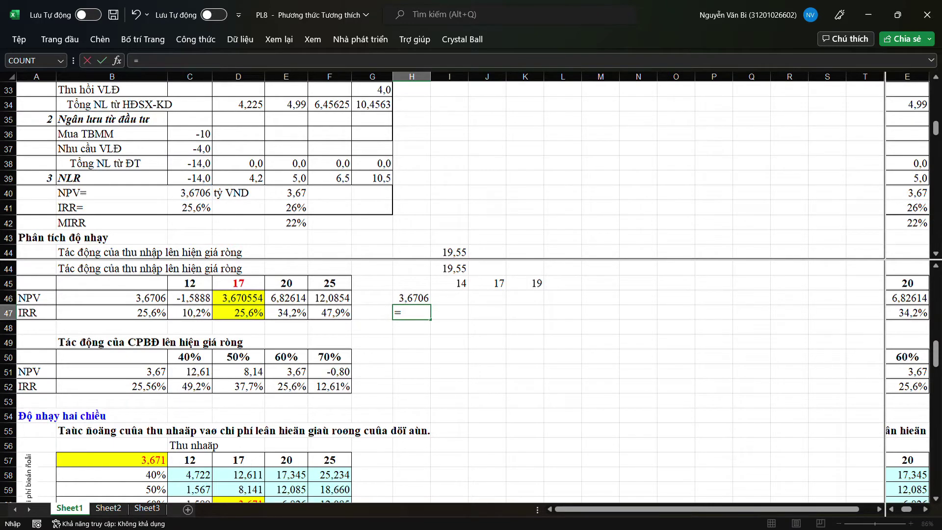
left_click(189, 208)
key("Return")
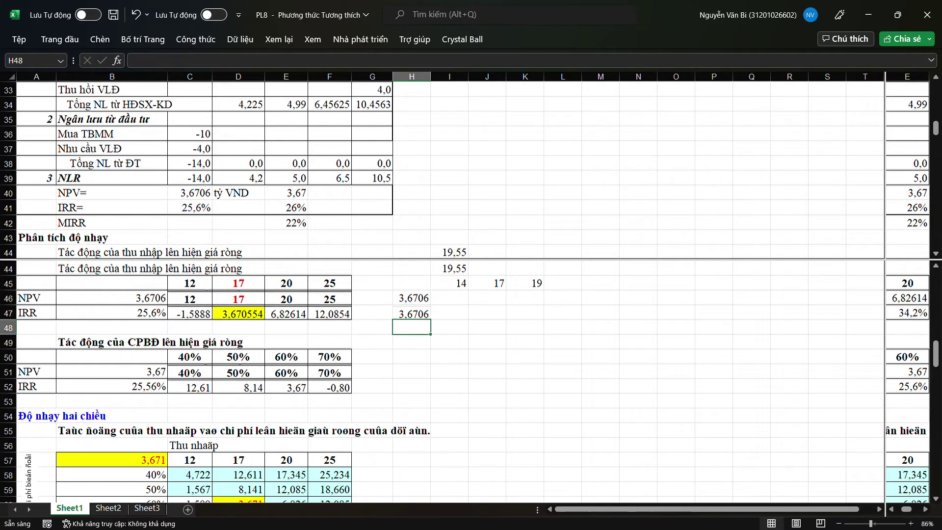
Change the last revenue scenario in K45 to 20.
left_click_drag(412, 283, 530, 314)
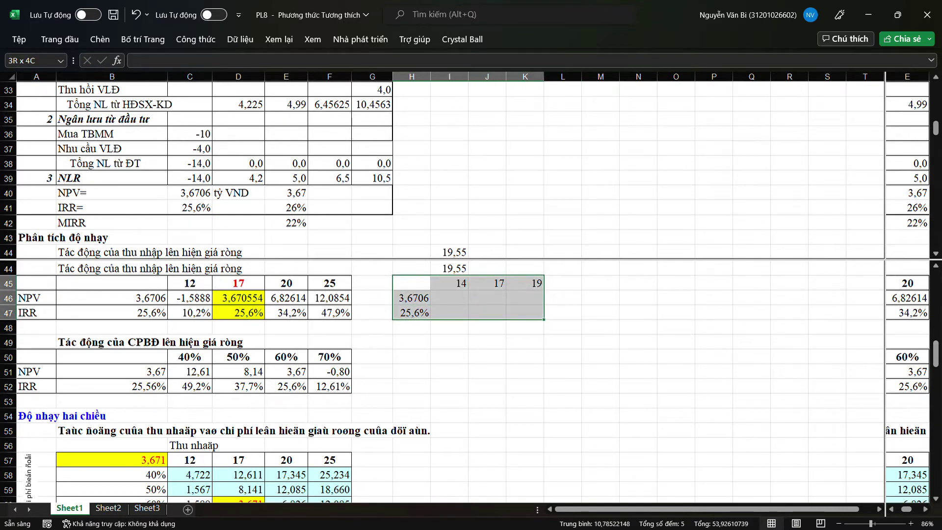
left_click(600, 327)
left_click(524, 284)
type("2")
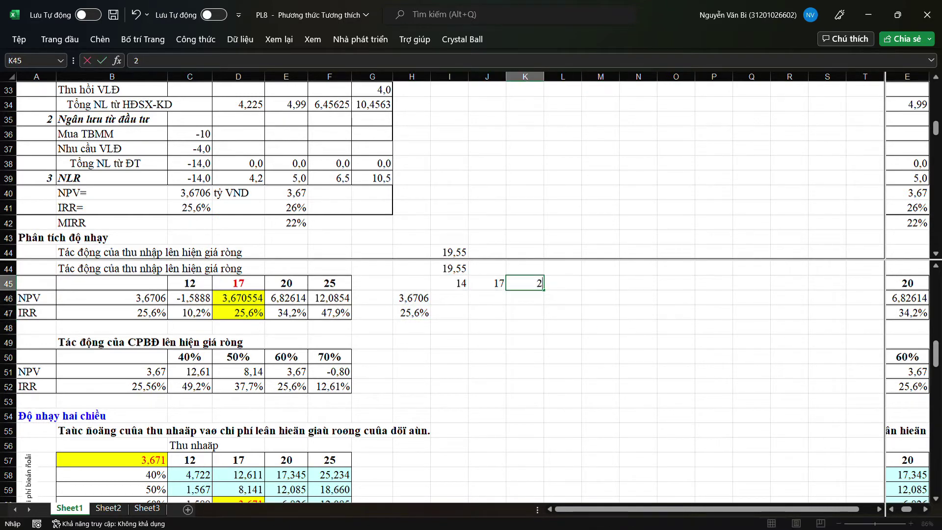
type("0")
key("Return")
Create a one-way What-If data table over H45:K47, using the revenue in B9 as the row input cell.
left_click_drag(412, 284, 525, 313)
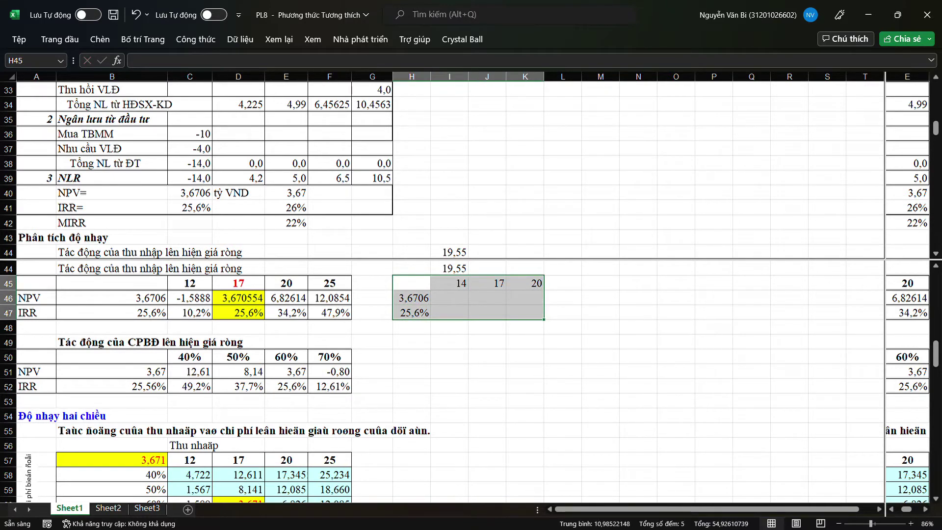
left_click(60, 39)
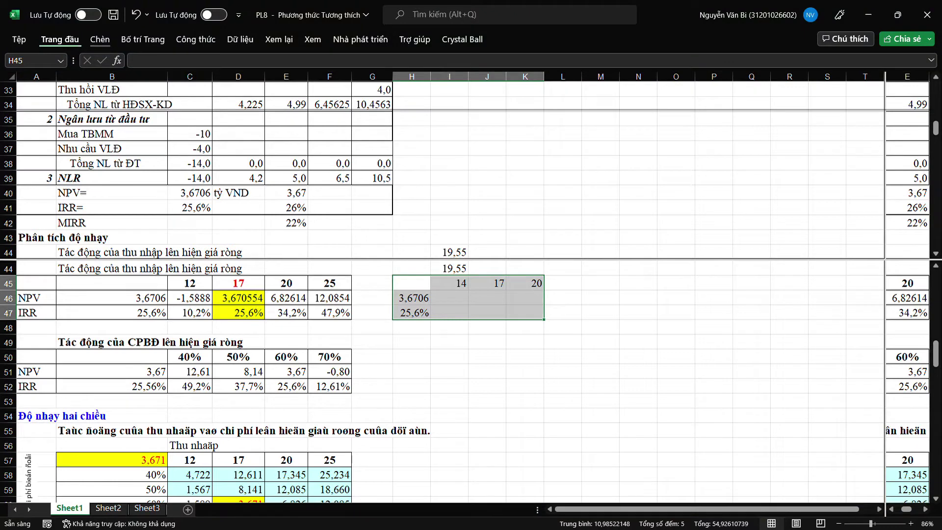
left_click(240, 39)
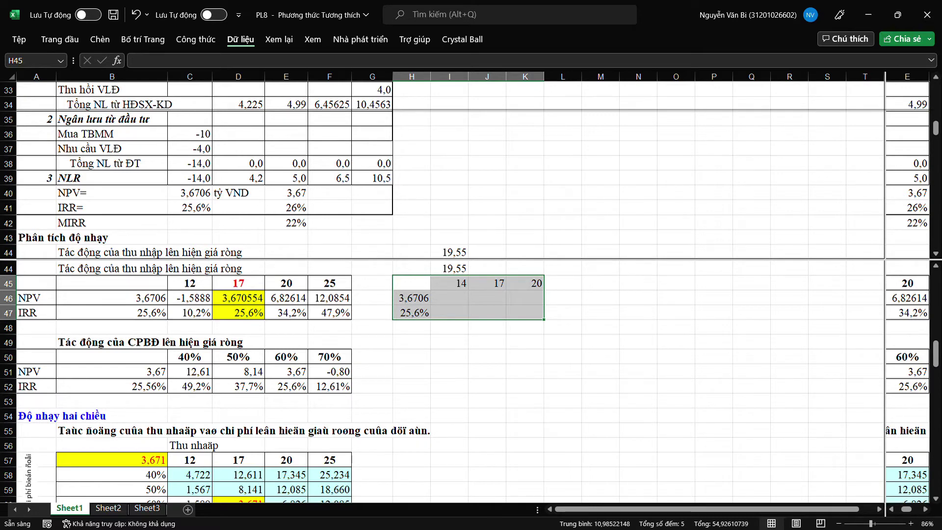
key("t")
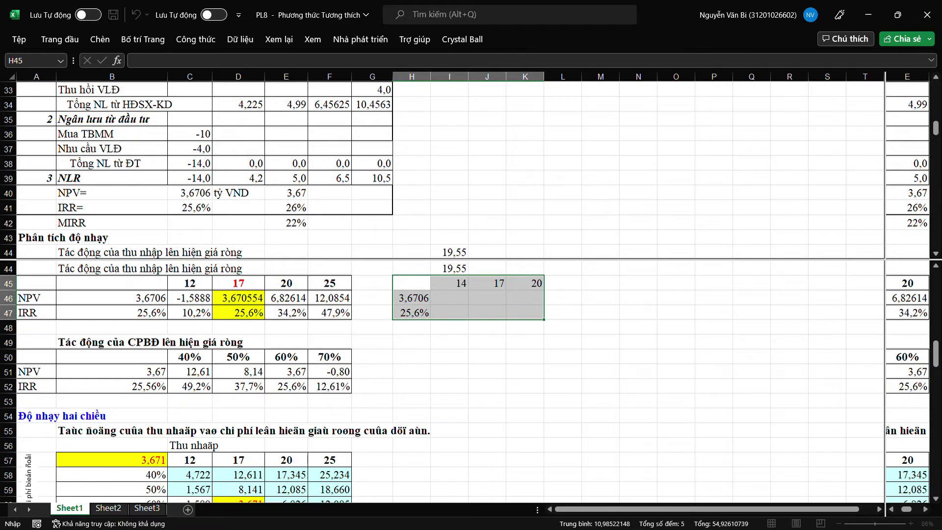
scroll(442, 383, "down", 1)
scroll(441, 382, "up", 11)
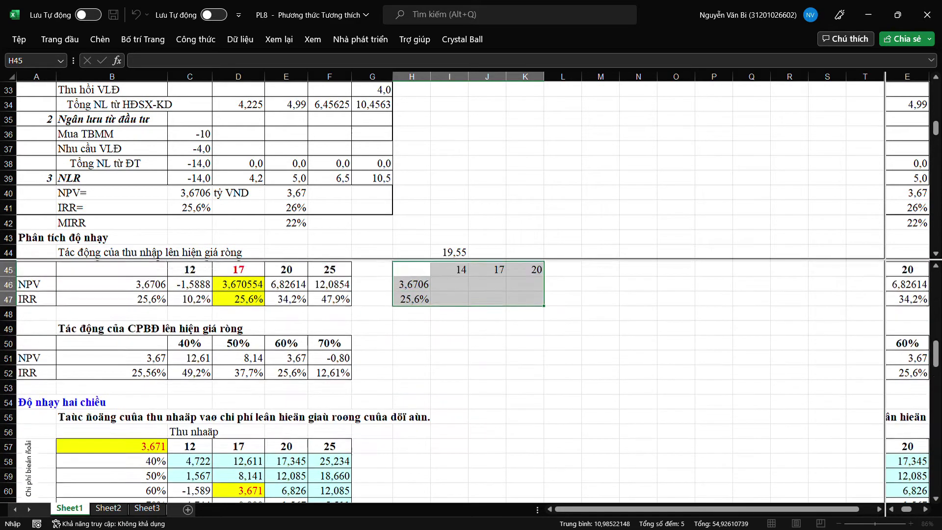
scroll(441, 382, "up", 2)
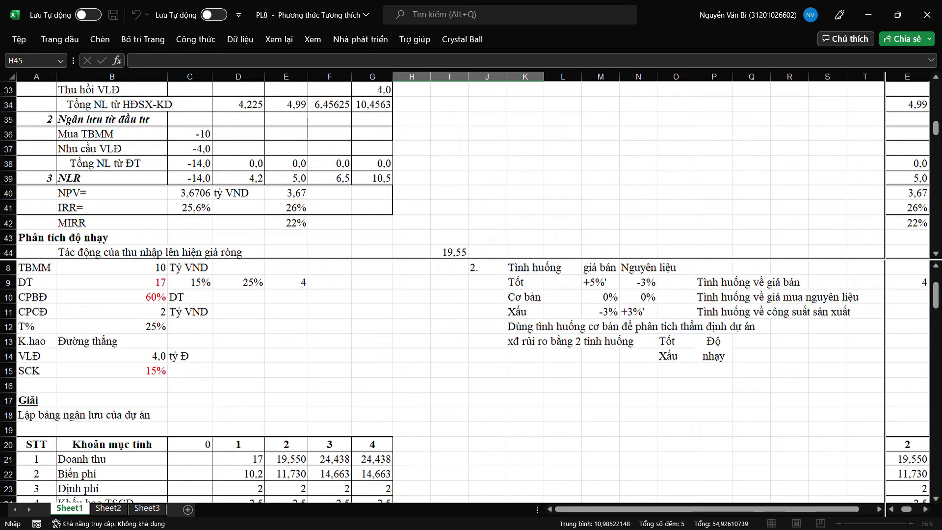
left_click(112, 282)
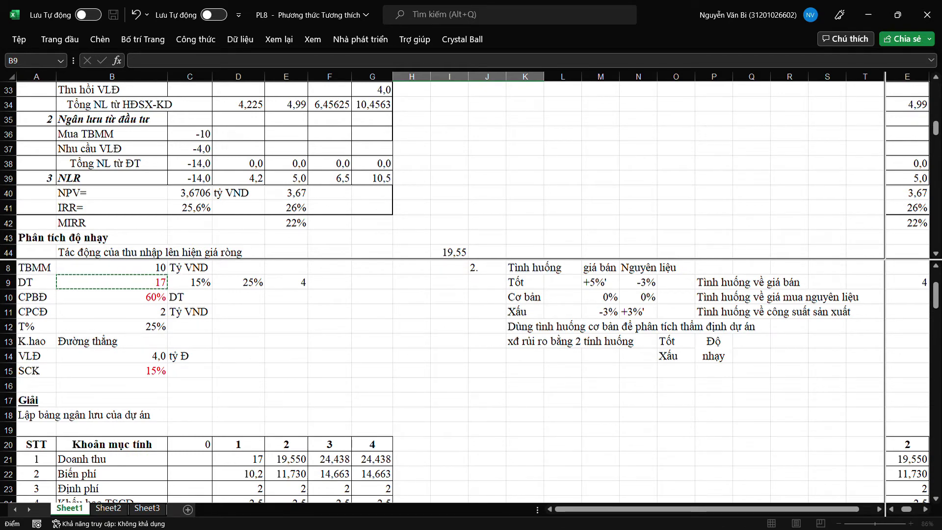
key("Escape")
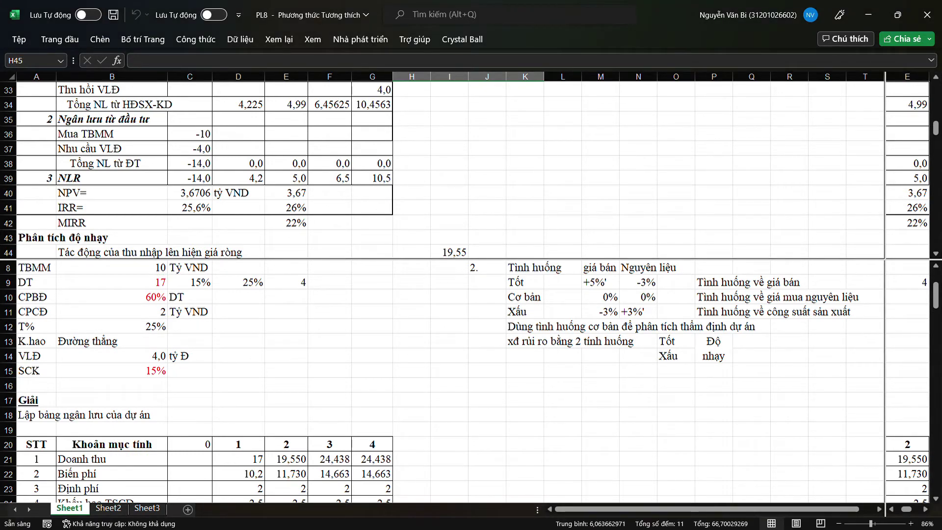
scroll(442, 383, "down", 11)
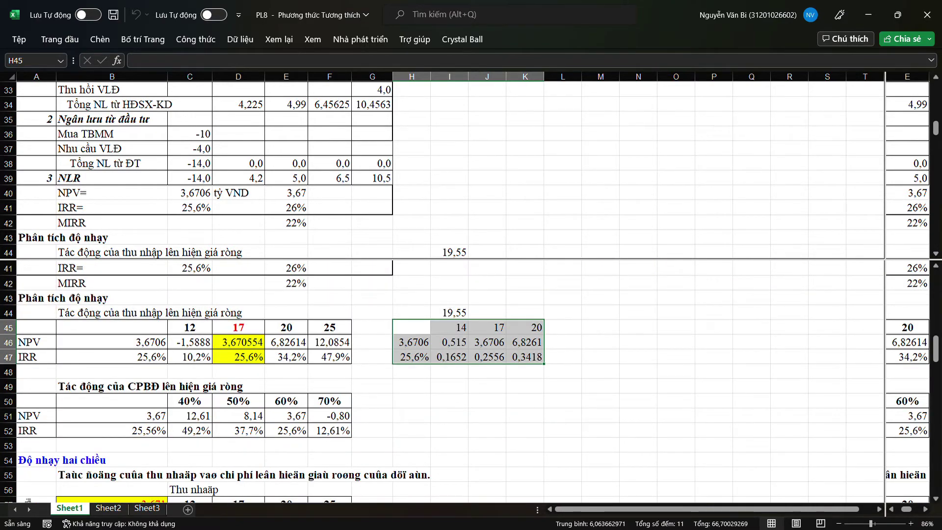
Review the revenue input in B9 together with the new sensitivity table in H45:K47.
left_click(449, 193)
scroll(449, 192, "up", 6)
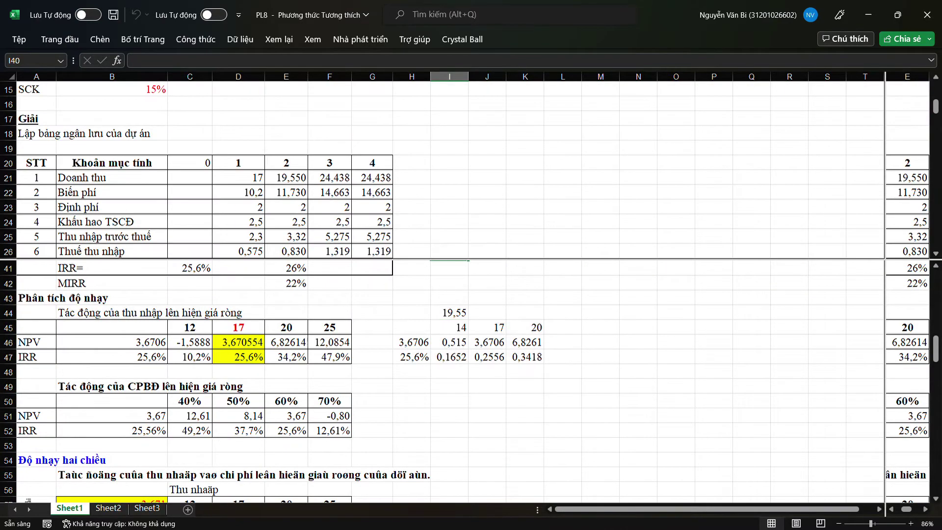
scroll(449, 193, "up", 4)
left_click(112, 178)
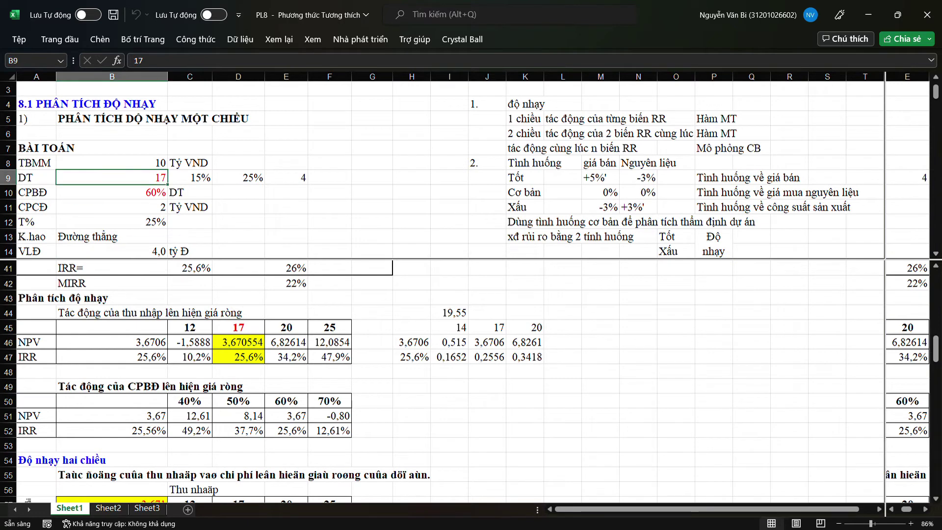
left_click_drag(412, 327, 525, 357)
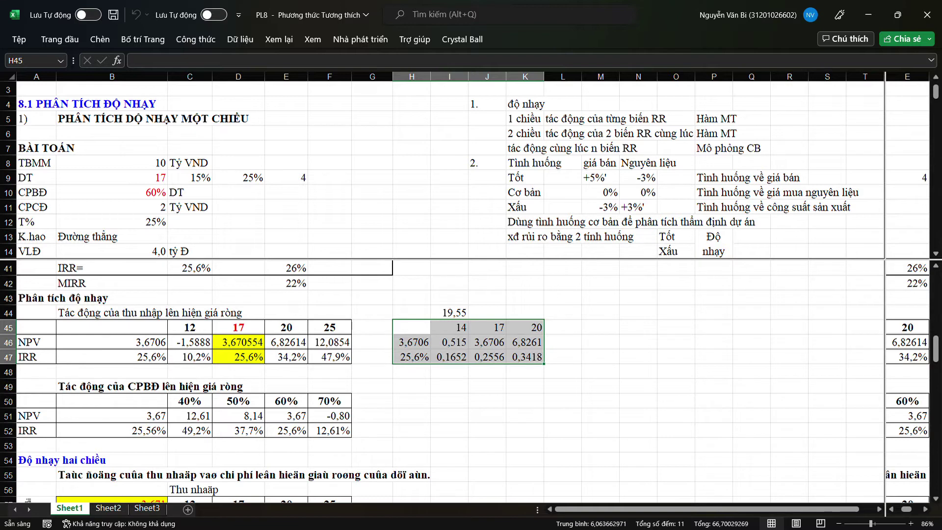
Clear the data table results in I46:K47, keeping the revenue scenarios above them.
left_click(601, 372)
left_click(487, 357)
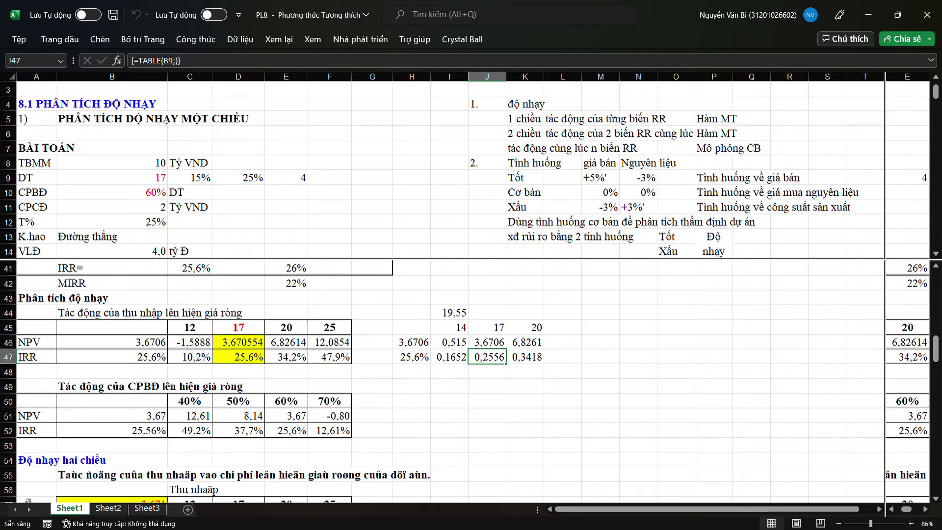
left_click_drag(449, 327, 525, 364)
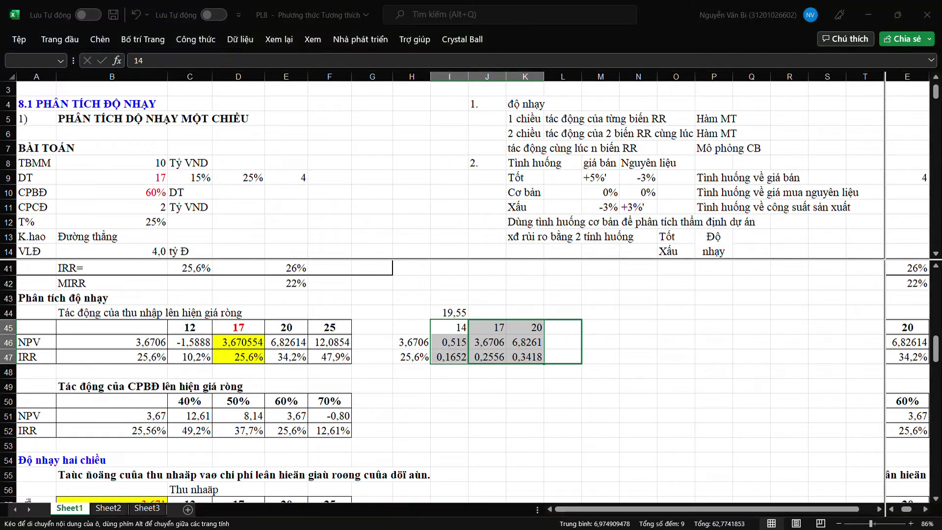
left_click(525, 401)
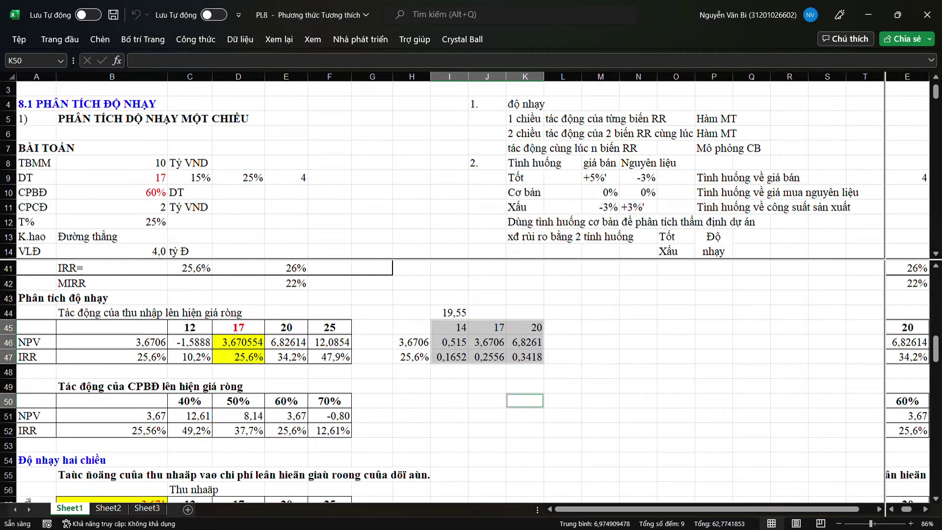
left_click(487, 372)
left_click_drag(449, 342, 525, 357)
key("Delete")
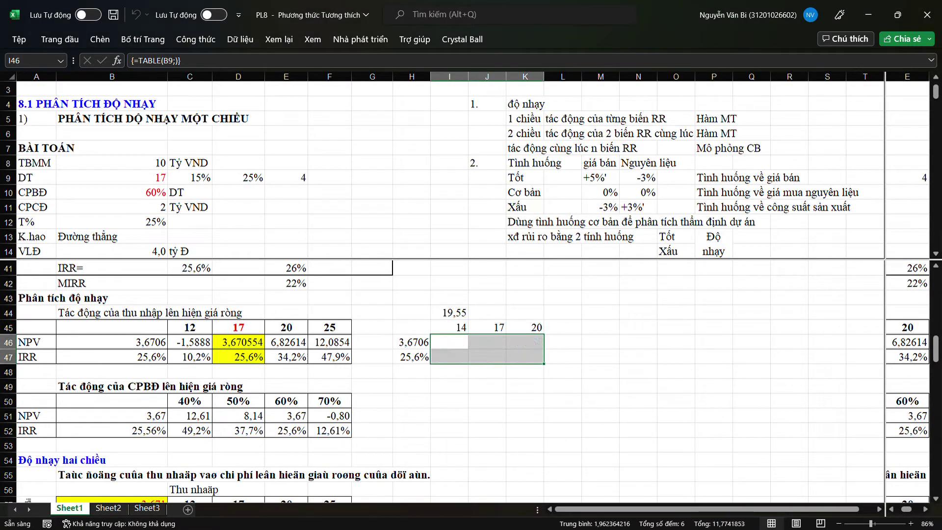
Move the revenue scenarios 14, 17 and 20 one column over to J45:L45 and enter 12 in I45.
left_click(525, 401)
left_click_drag(449, 328, 525, 357)
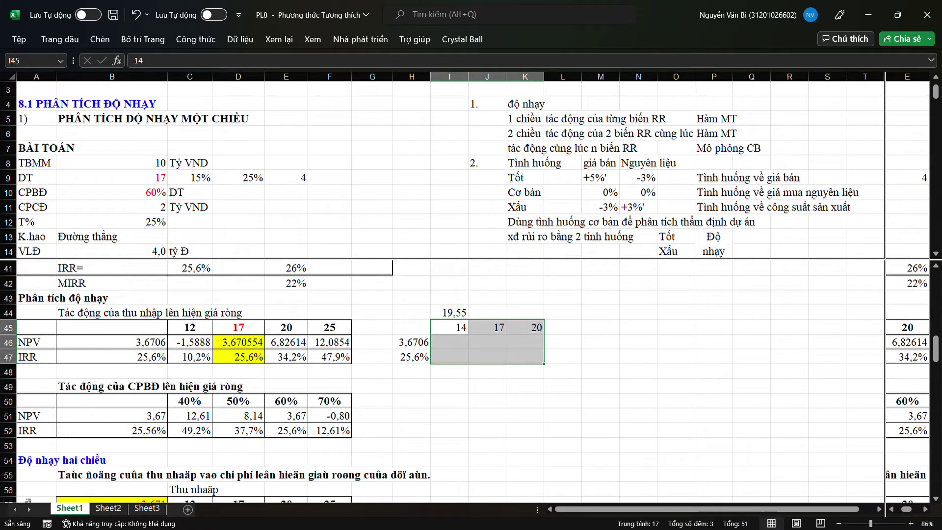
left_click_drag(487, 320, 525, 321)
left_click(450, 328)
type("12")
left_click(487, 357)
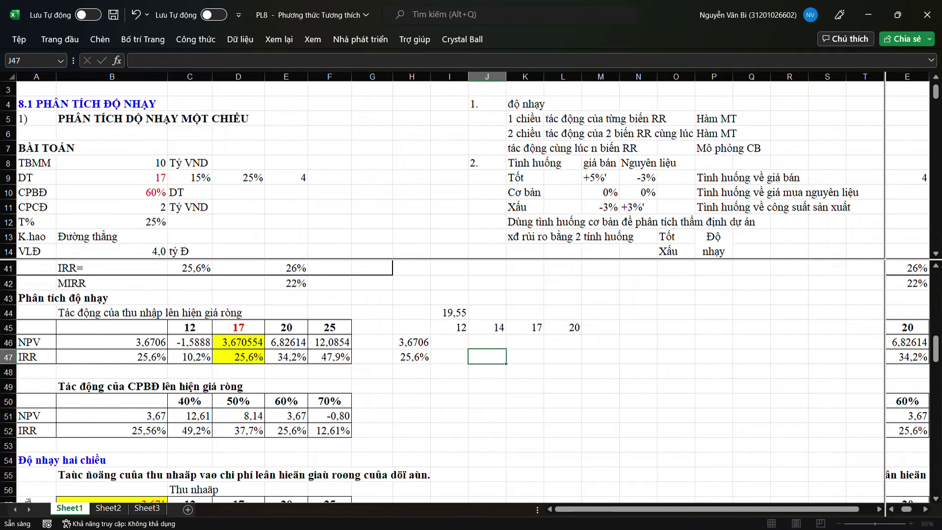
Create a one-way What-If data table over H45:L47, using the revenue in B9 as the row input cell.
left_click_drag(411, 327, 563, 357)
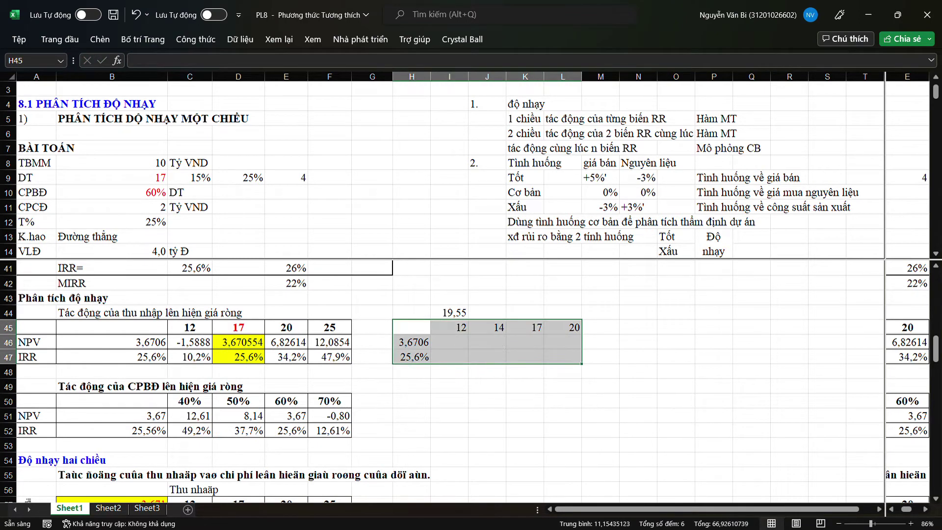
left_click(241, 39)
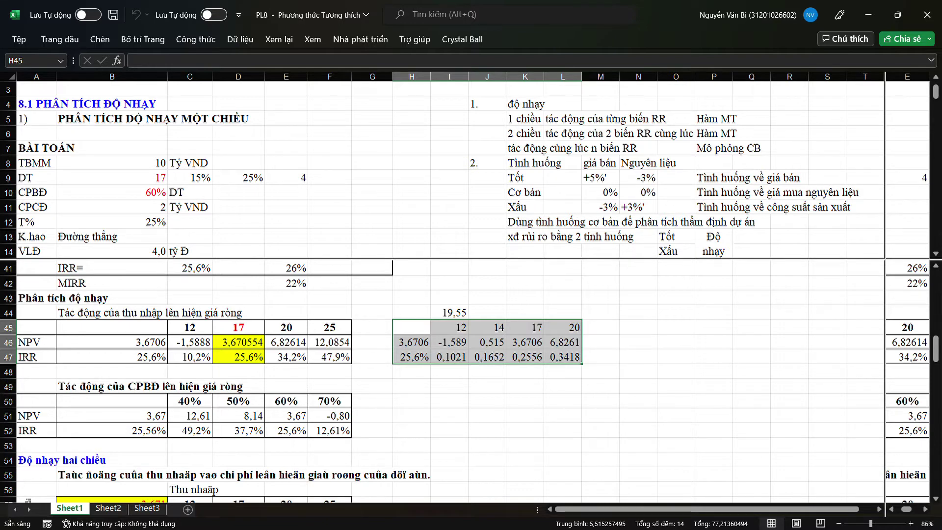
left_click(412, 401)
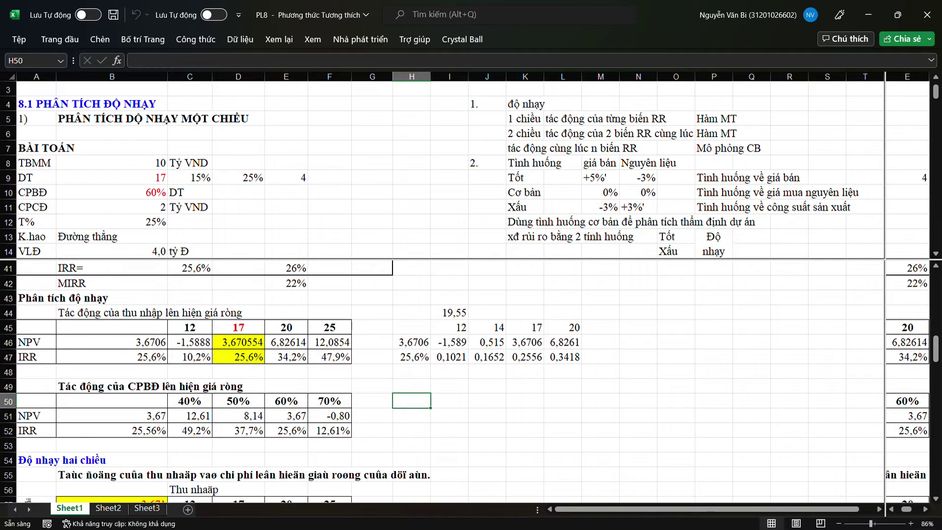
Enter the variable cost scenarios 50%, 60% and 70% in I50:K50.
left_click(449, 400)
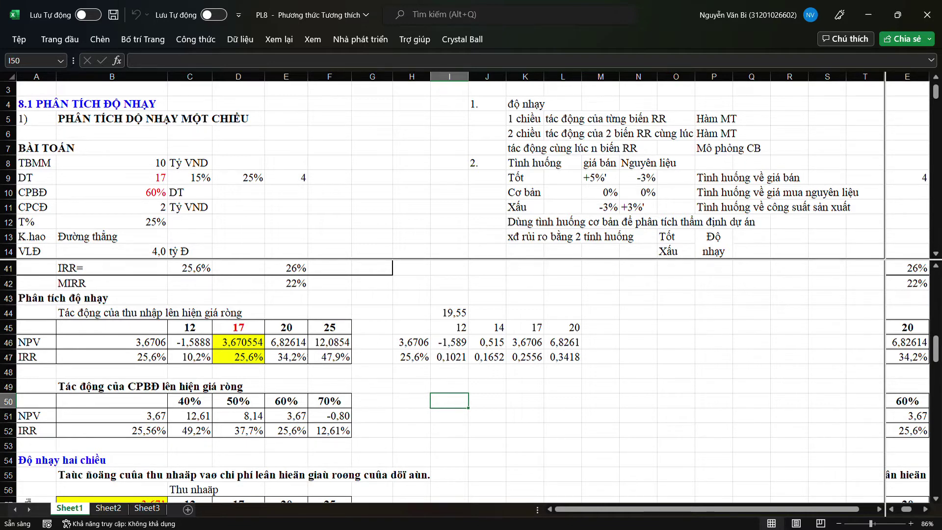
type("50%")
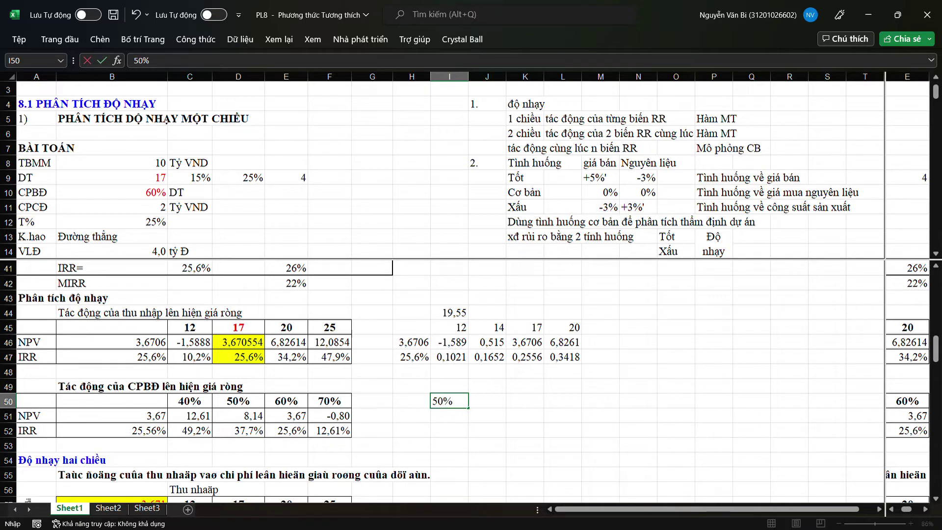
key("Tab")
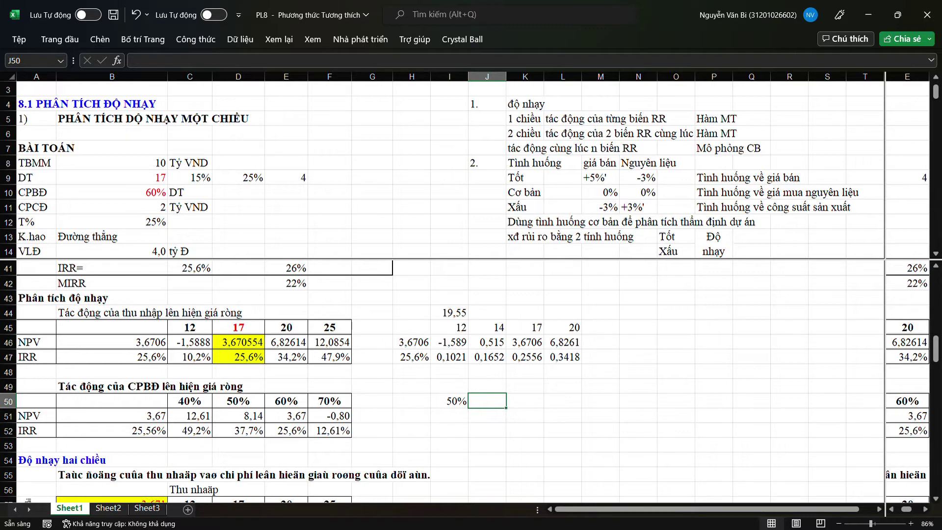
type("60%")
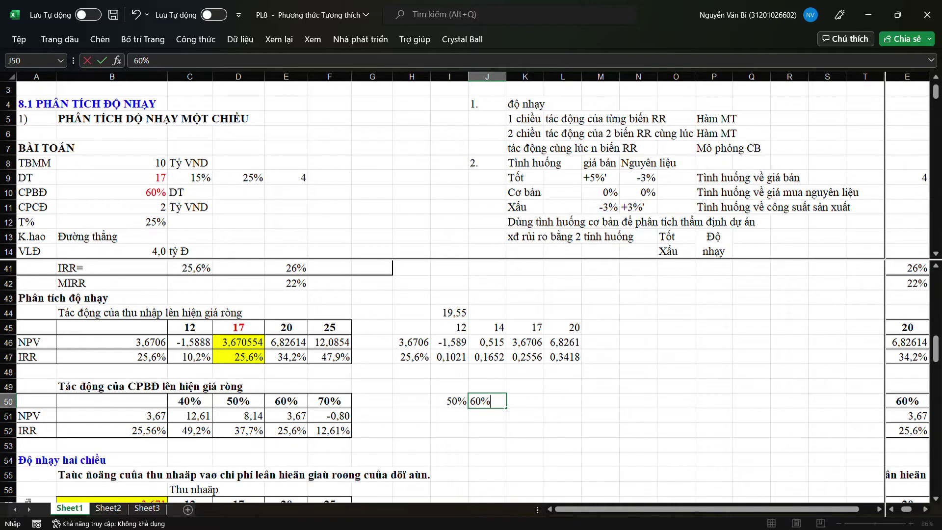
key("Tab")
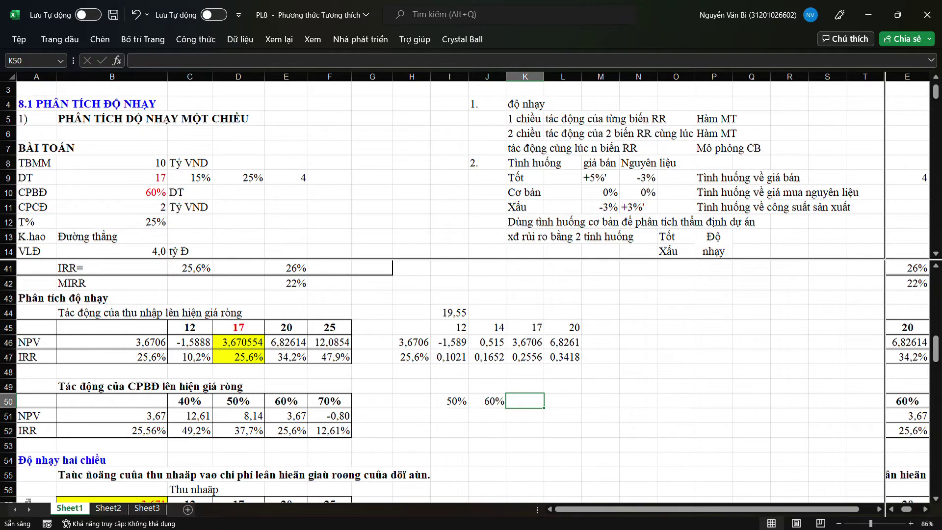
type("7")
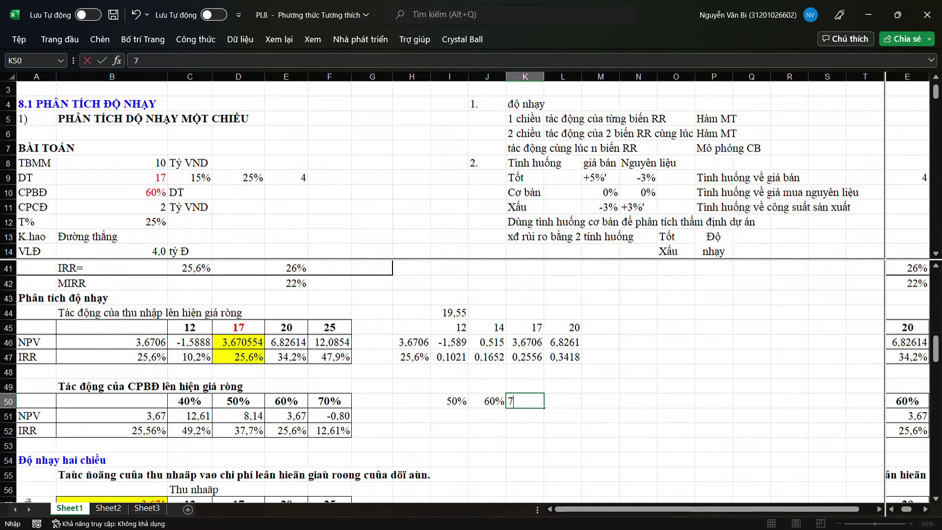
type("0%")
key("Return")
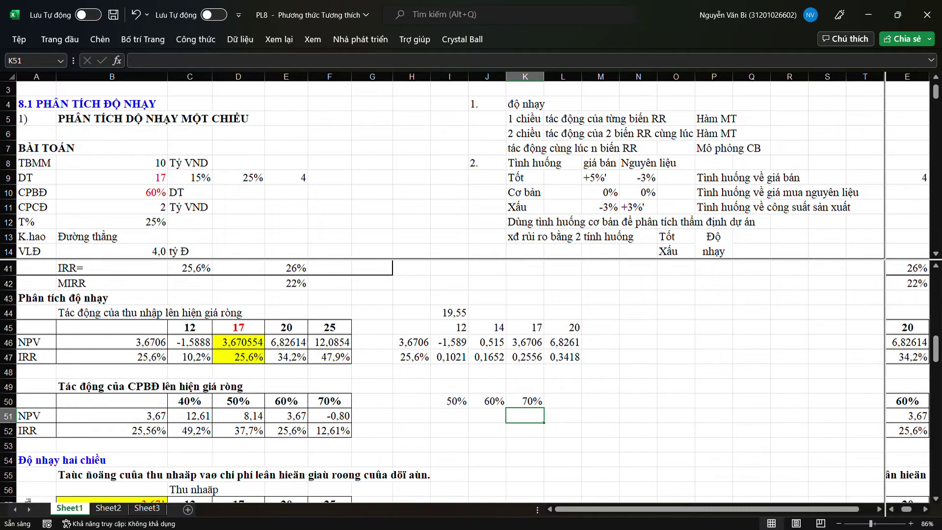
Link H51 to the project's NPV and H52 to the project's IRR in C41.
left_click(411, 416)
type("=")
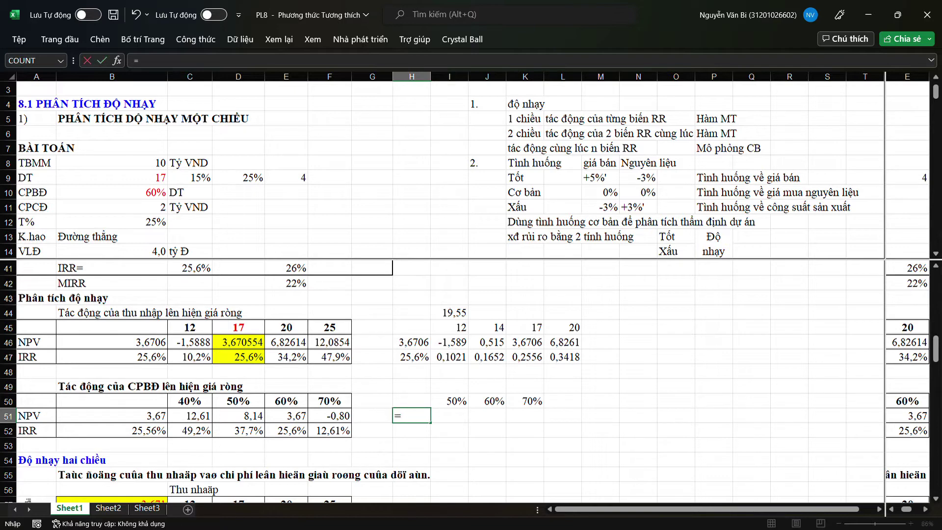
type("B46")
key("Return")
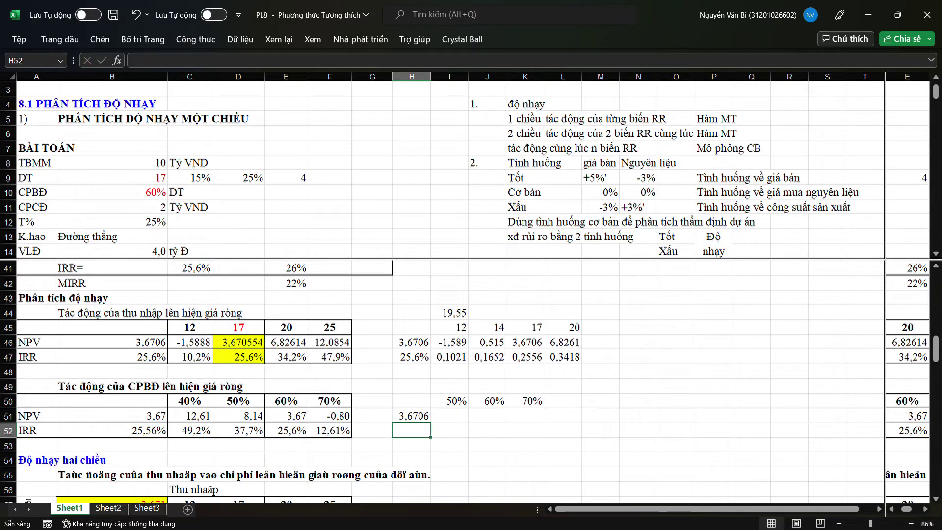
type("=")
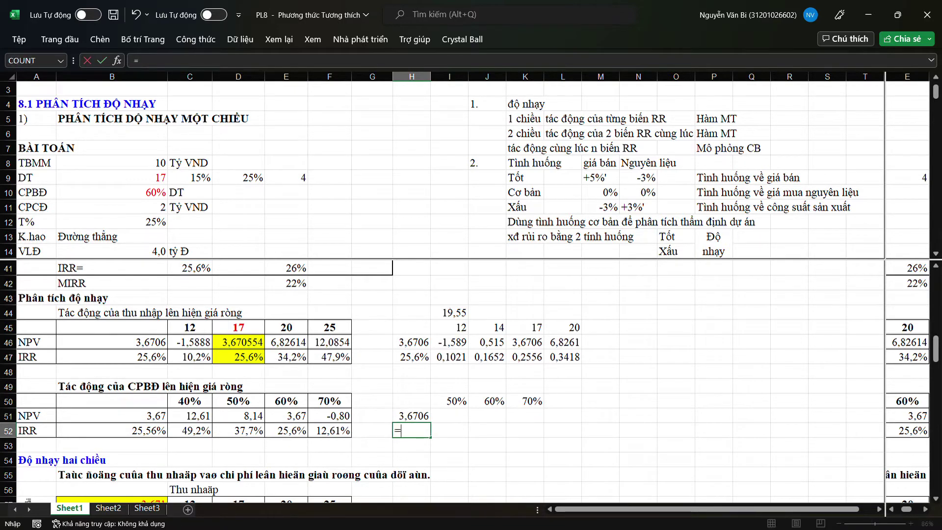
type("B47")
key("Return")
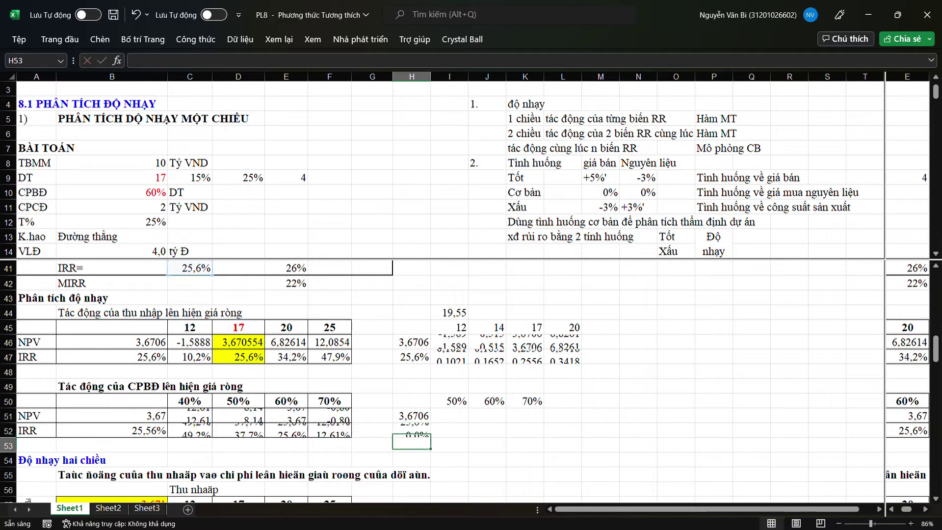
Create a one-way What-If data table over H50:K52, using the variable cost ratio in B10 as the row input cell.
left_click_drag(411, 401, 525, 445)
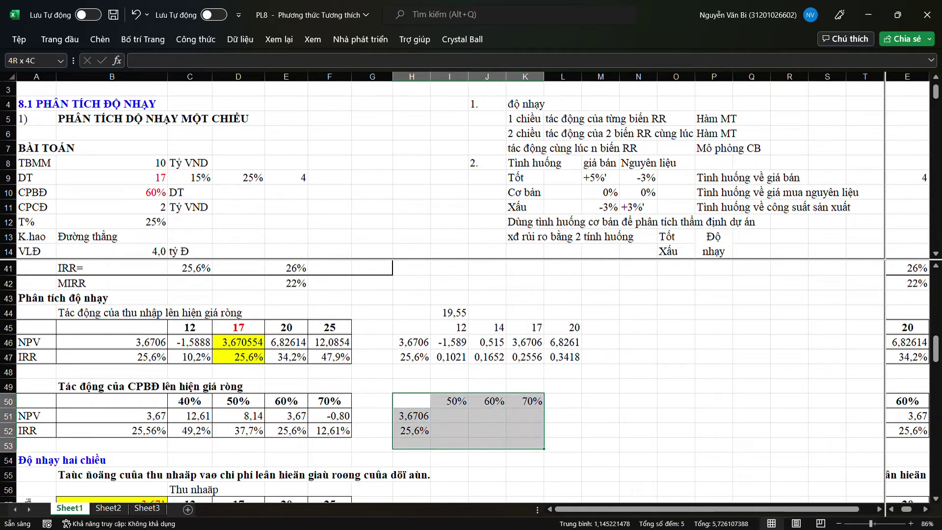
left_click_drag(525, 431, 525, 430)
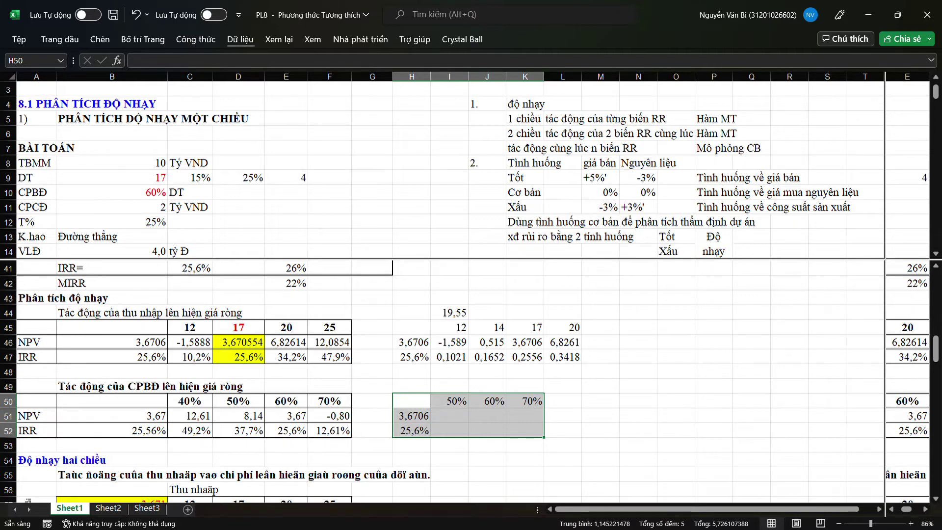
left_click(239, 39)
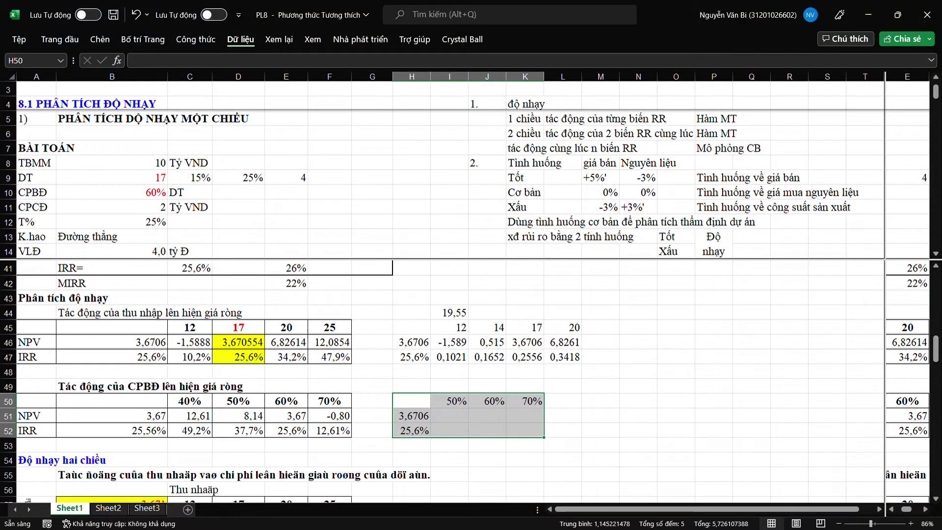
key("w")
key("t")
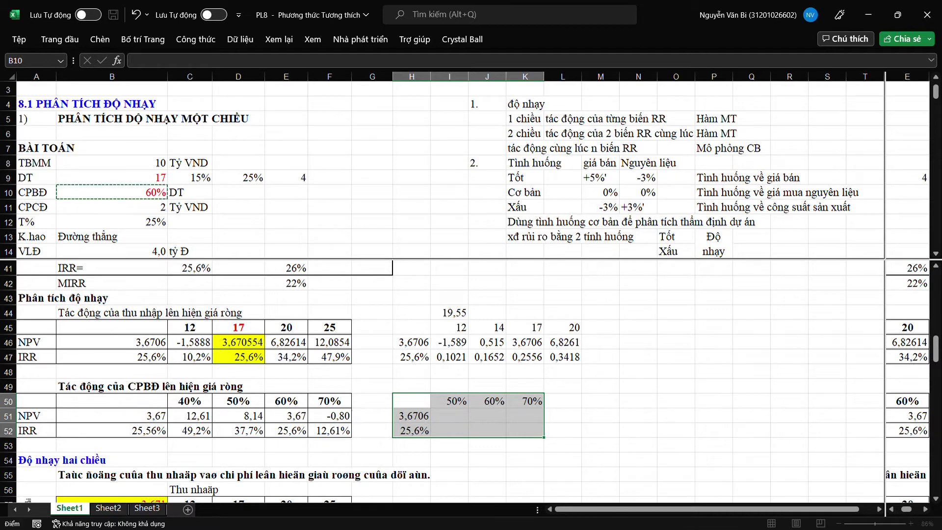
key("Return")
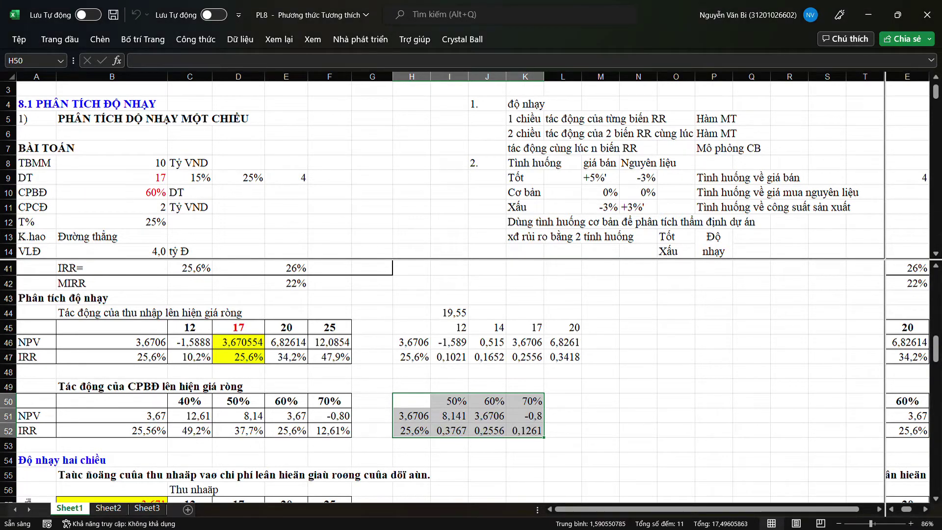
Format the IRR results in I47:L47 as percentages with one decimal place, undoing the surplus last change.
left_click(487, 459)
left_click_drag(449, 356, 562, 357)
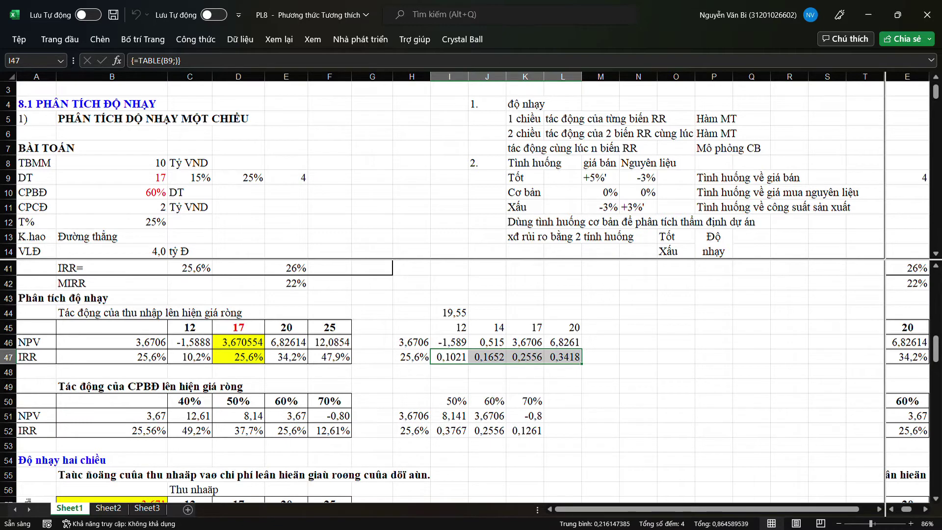
left_click(59, 39)
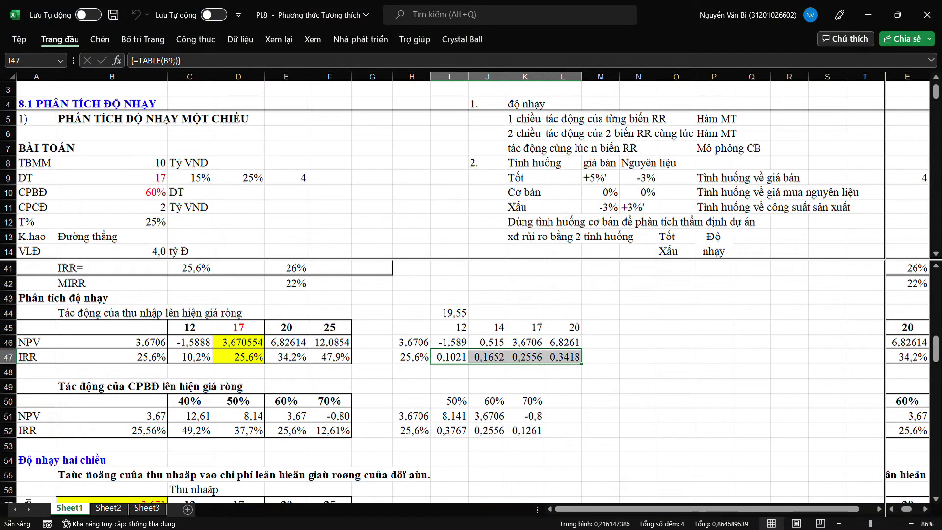
key("ctrl+shift+5")
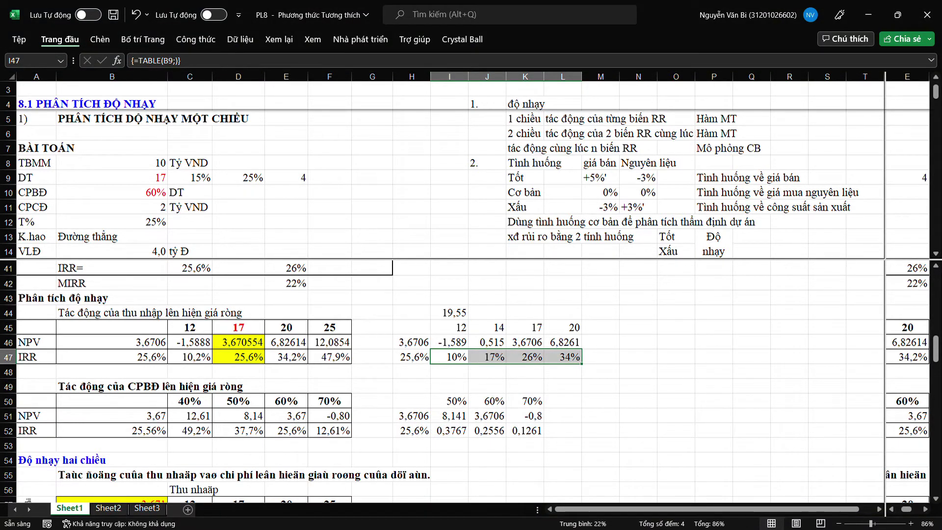
key("alt+h")
key("0")
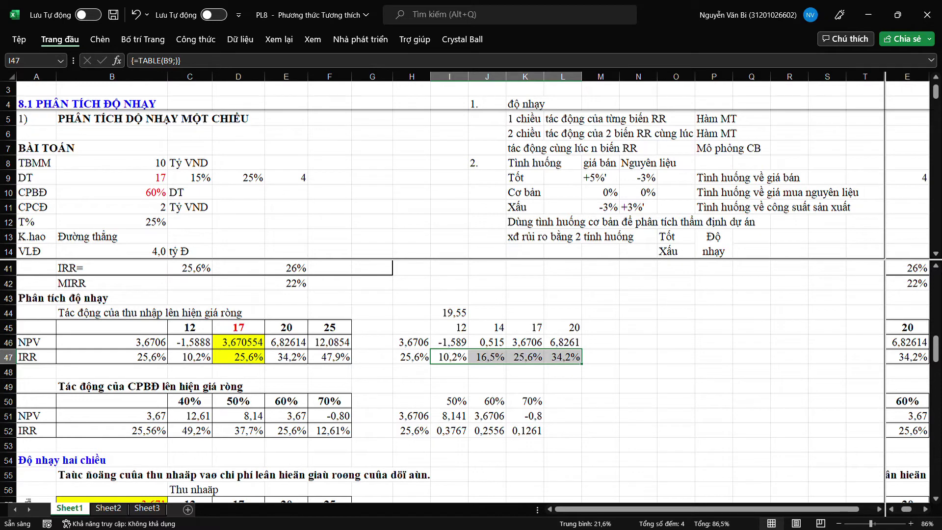
key("alt+h")
key("0")
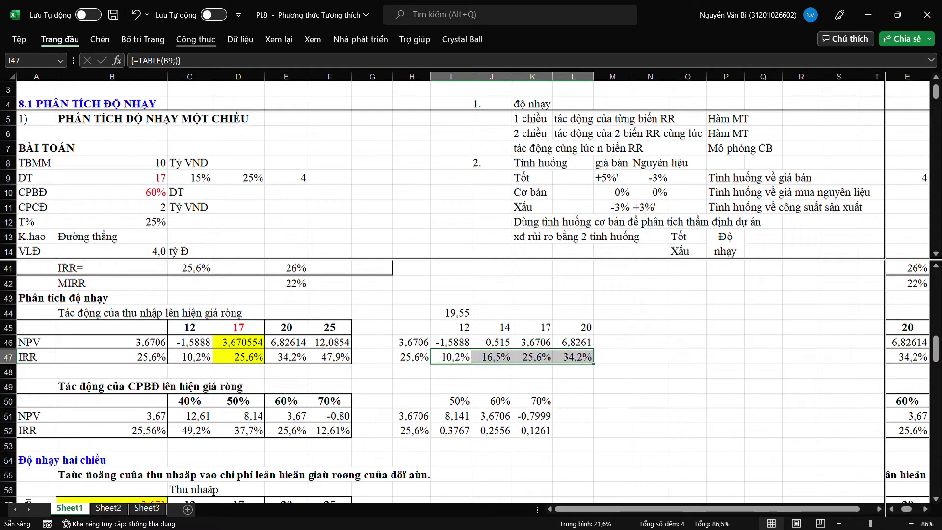
left_click(136, 15)
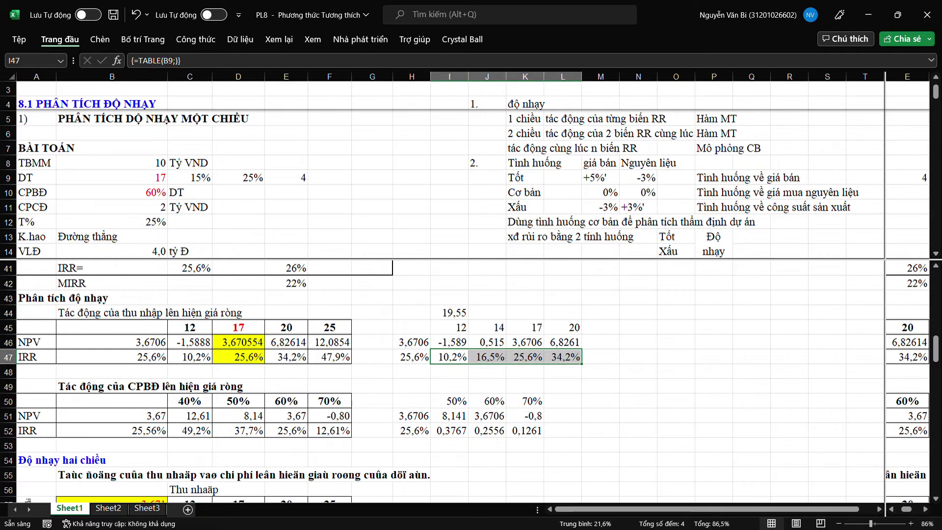
Format the IRR results in I52:K52 as percentages with one decimal place.
left_click_drag(450, 430, 525, 430)
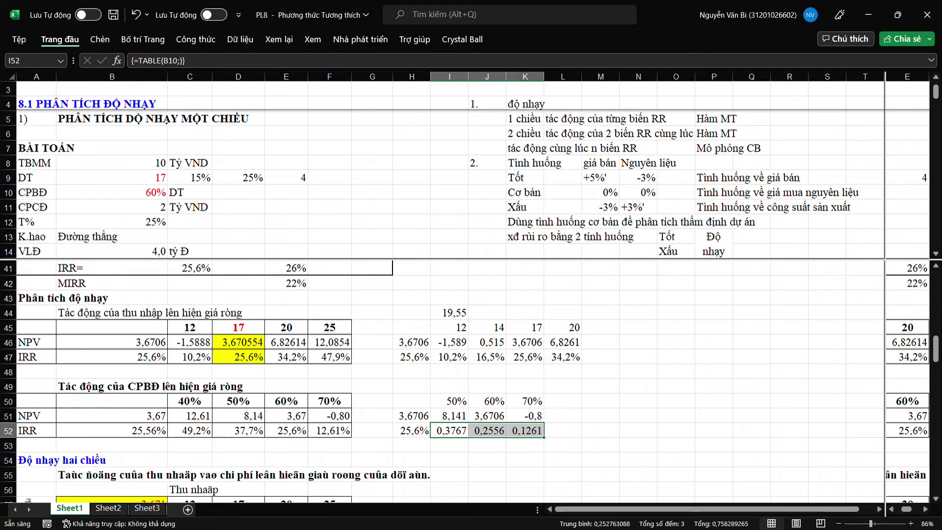
key("ctrl+shift+5")
key("alt+h")
key("0")
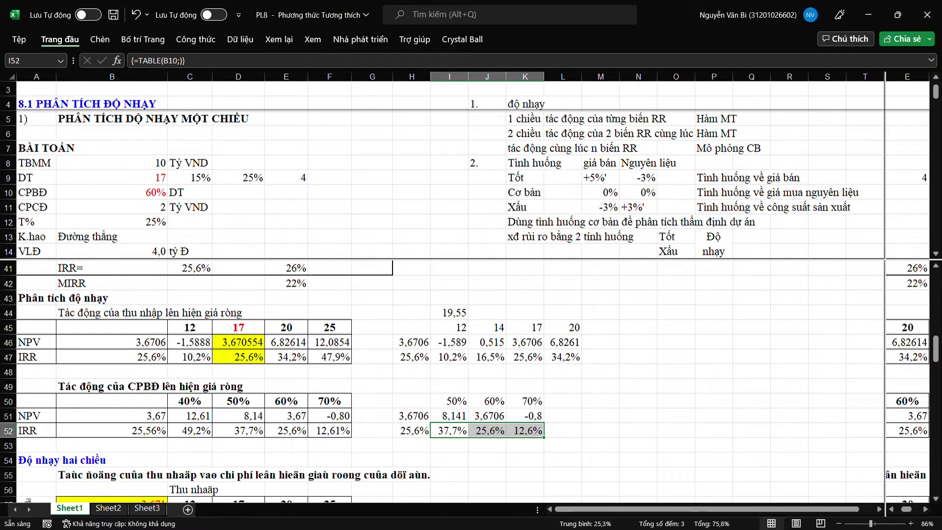
left_click(600, 371)
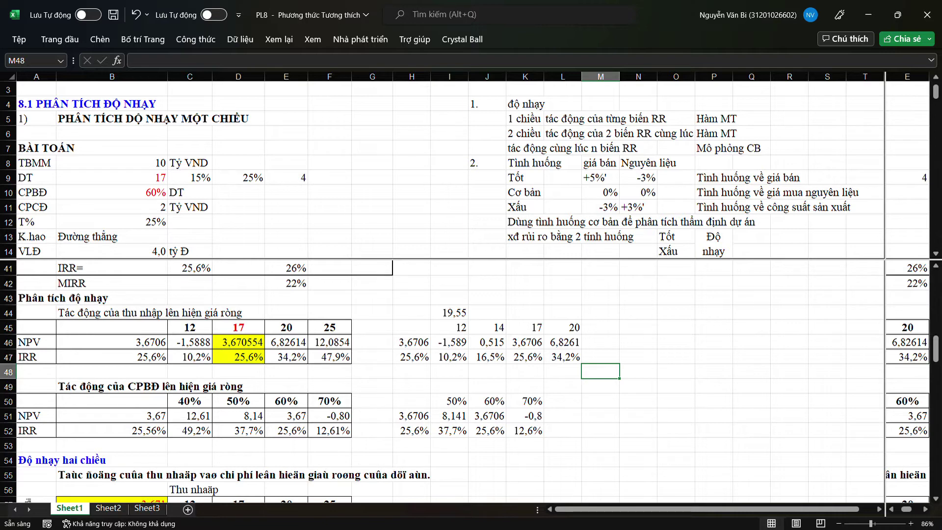
left_click(525, 401)
left_click(675, 415)
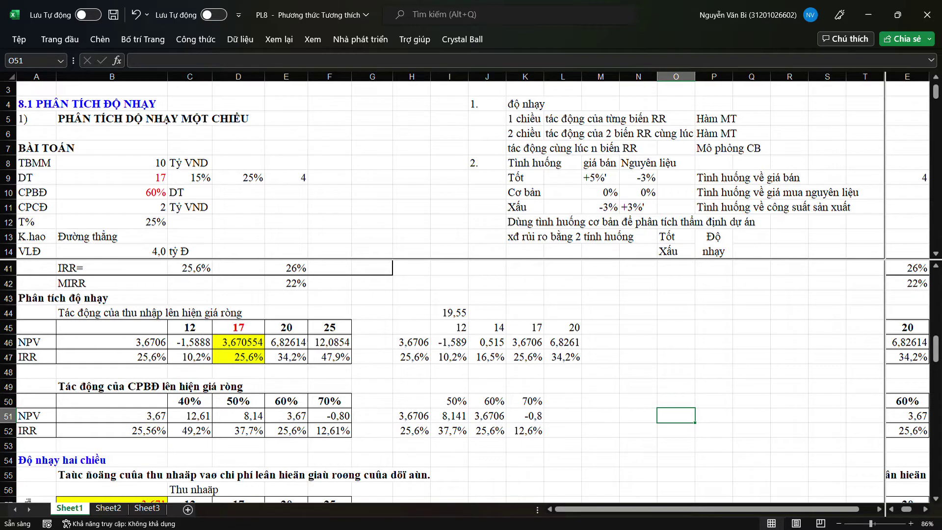
Replace the first two garbled words of the two-way sensitivity heading in B55 with "Tác động".
scroll(471, 381, "down", 2)
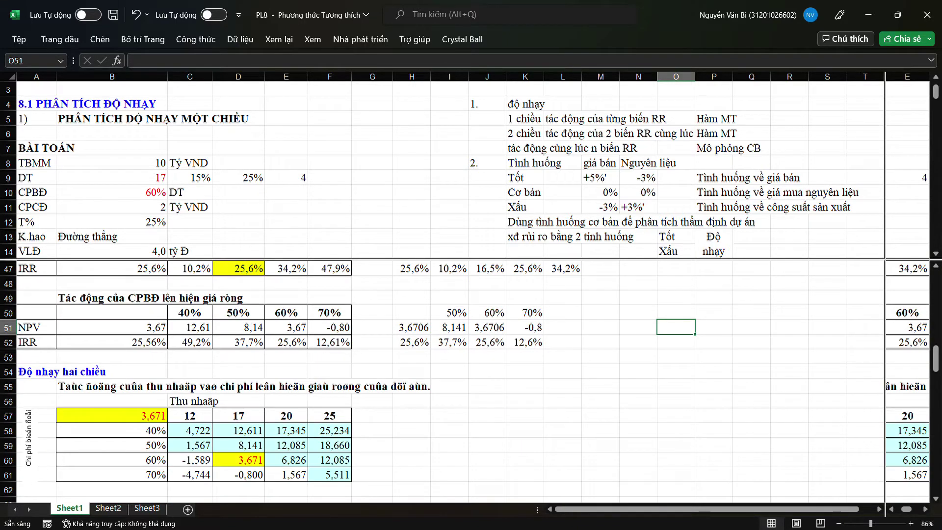
left_click(112, 386)
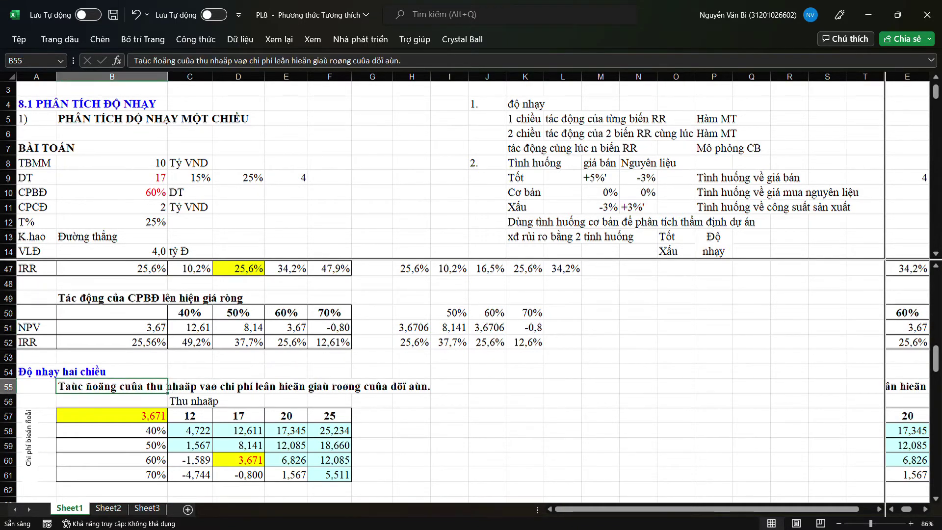
double_click(84, 387)
left_click_drag(84, 386, 66, 387)
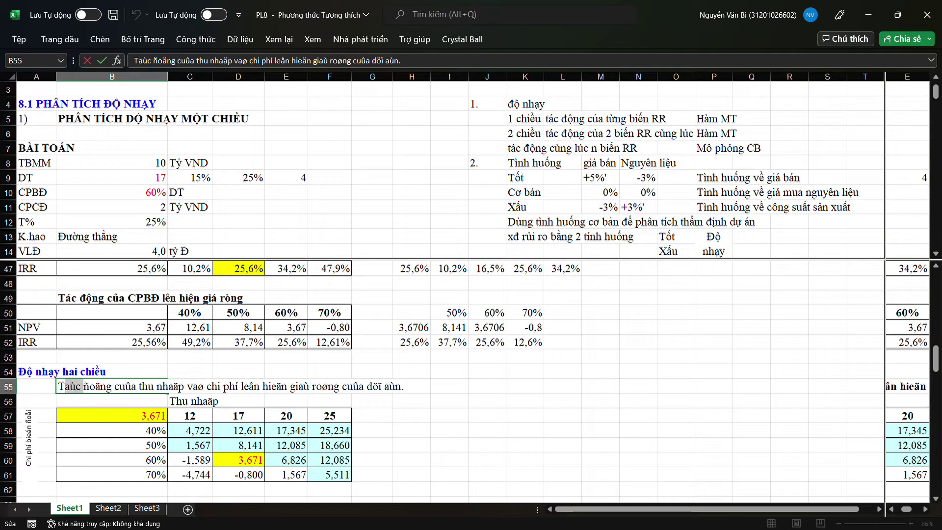
type("ác")
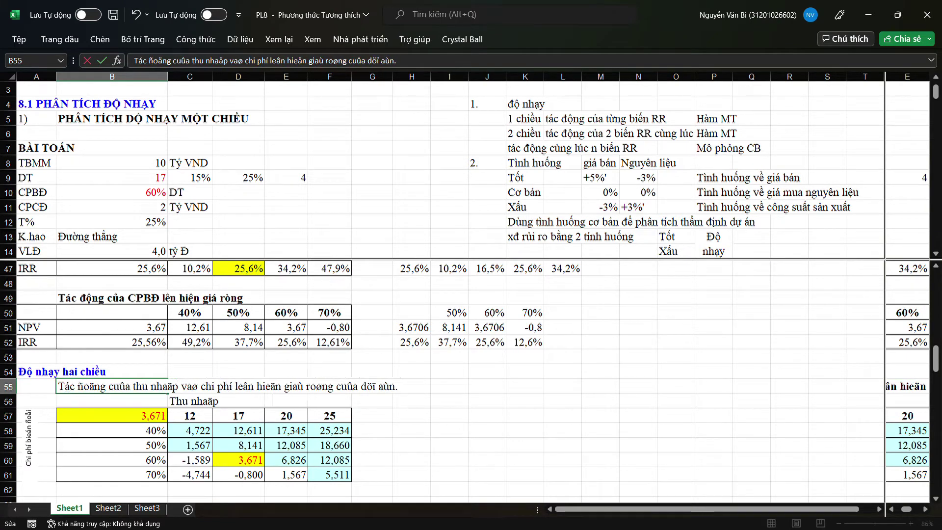
left_click_drag(77, 386, 105, 386)
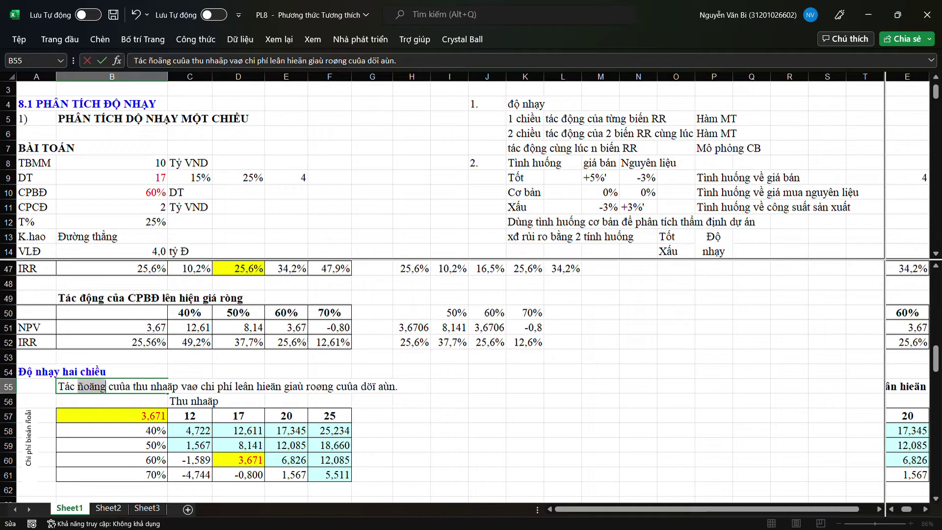
type("động")
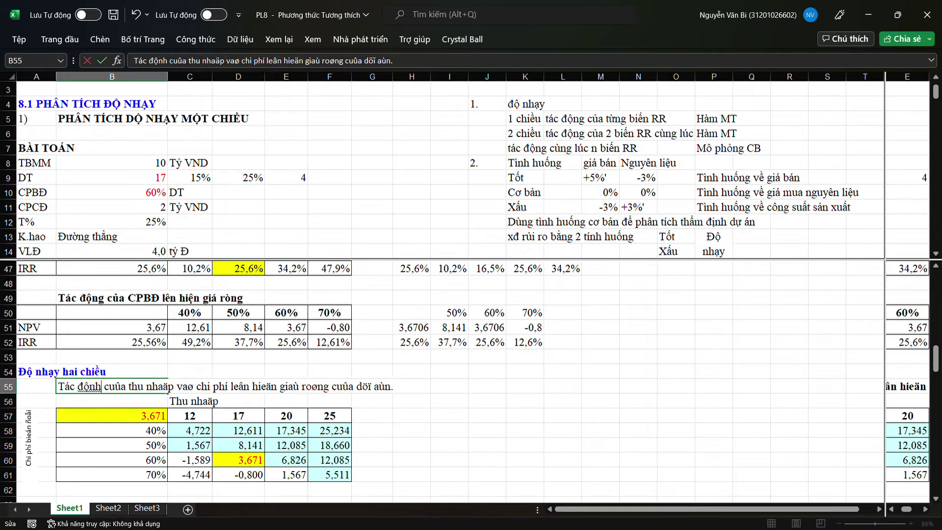
key("BackSpace")
type("g")
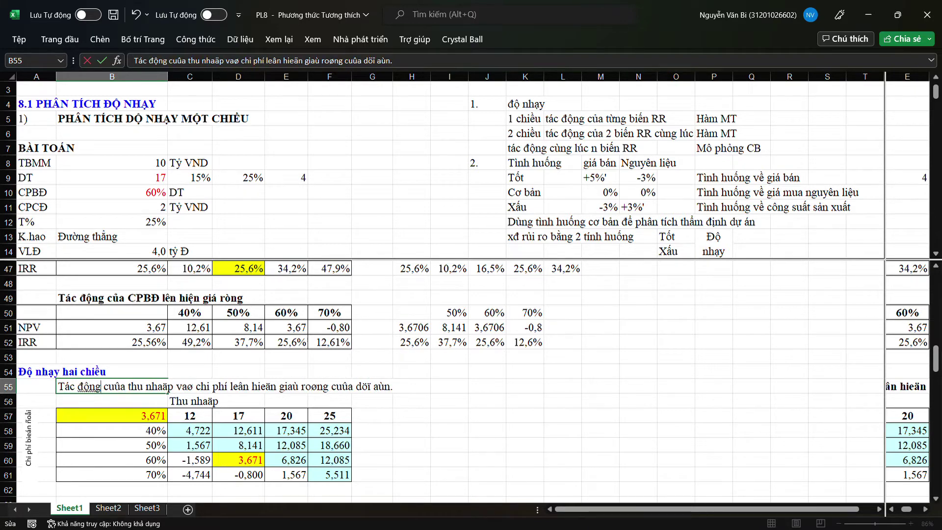
Replace the garbled middle part of the B55 heading with "của thu nhập lên chí phí".
left_click(193, 386)
left_click_drag(104, 386, 227, 386)
type("của thu")
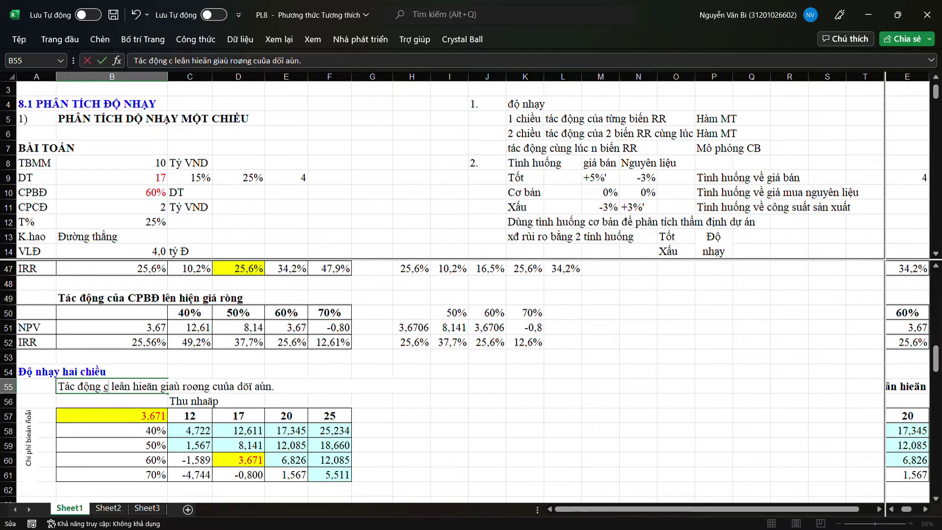
type(" nhập lện")
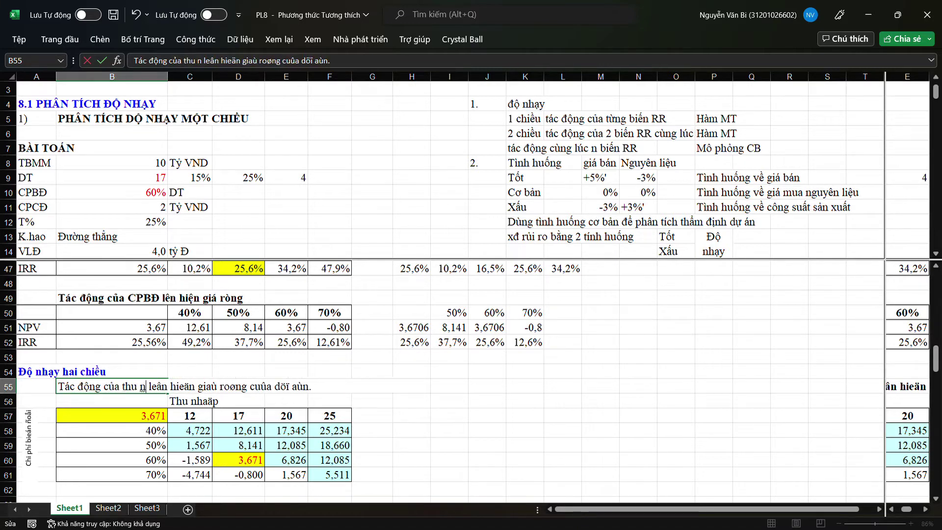
type(" chí ")
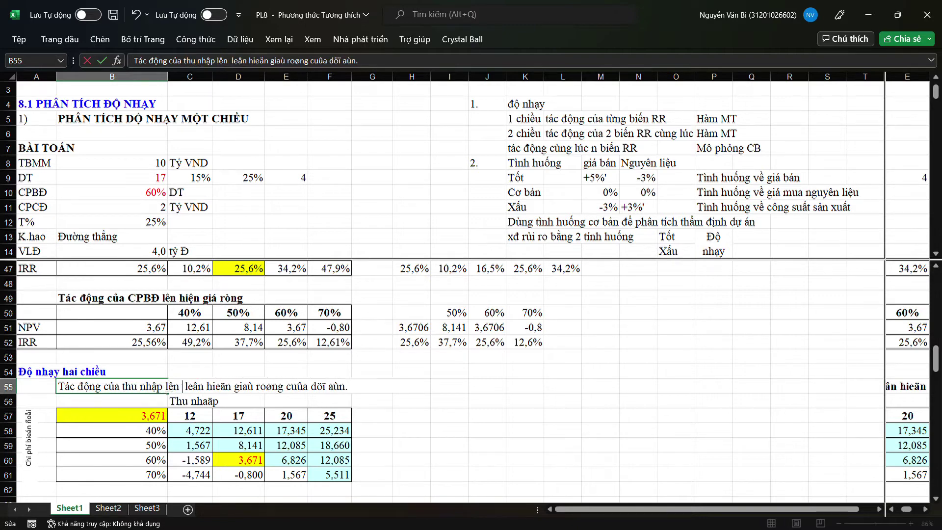
type("phí")
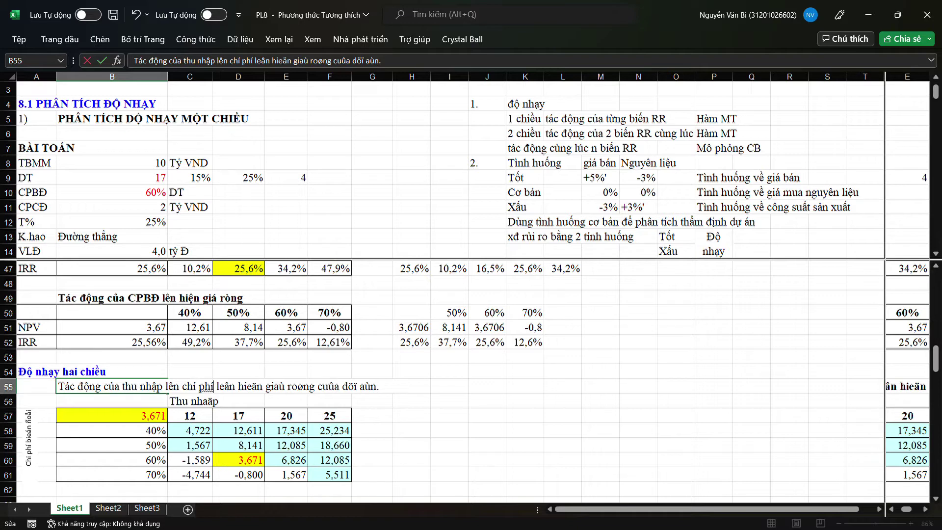
Replace the remaining garbled text of the B55 heading with "lên hiện giá ròng của dự án".
key("shift+Right")
key("shift+Right")
key("shift+Right")
key("shift+Right")
key("shift+Right")
key("shift+Right")
key("shift+Right")
key("shift+Right")
key("shift+Right")
key("shift+Right")
key("shift+Right")
key("shift+Right")
key("shift+Right")
key("shift+Right")
key("shift+Right")
key("shift+Right")
key("shift+Right")
key("shift+Right")
key("shift+Right")
key("shift+Right")
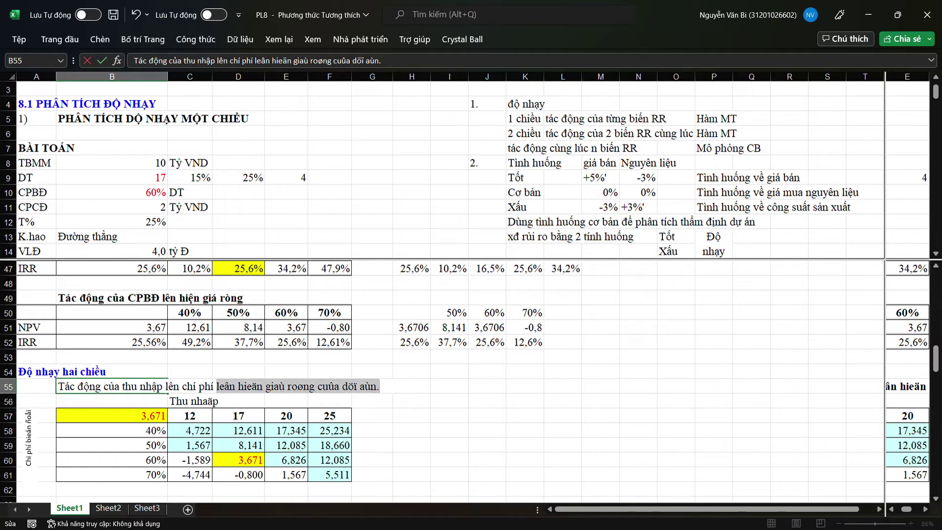
key("BackSpace")
type("lên hiện")
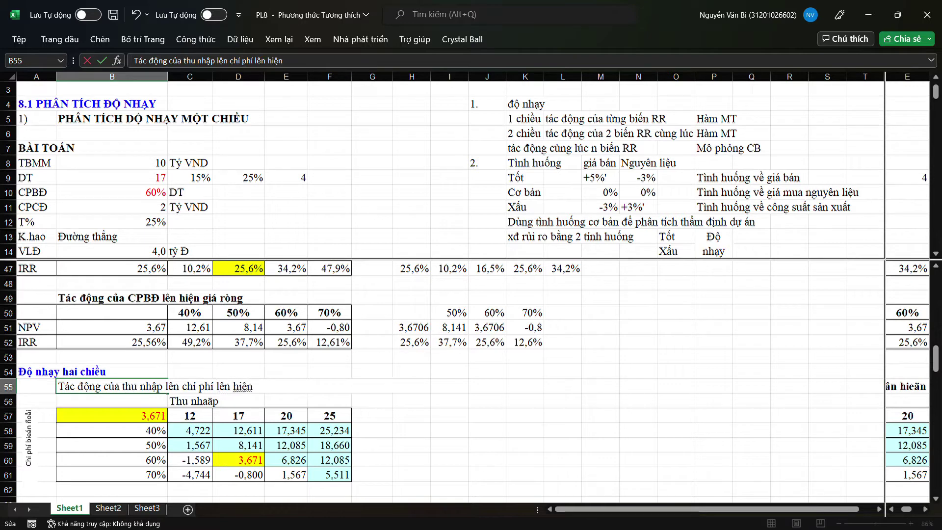
type(" giá ro")
type("ng của d")
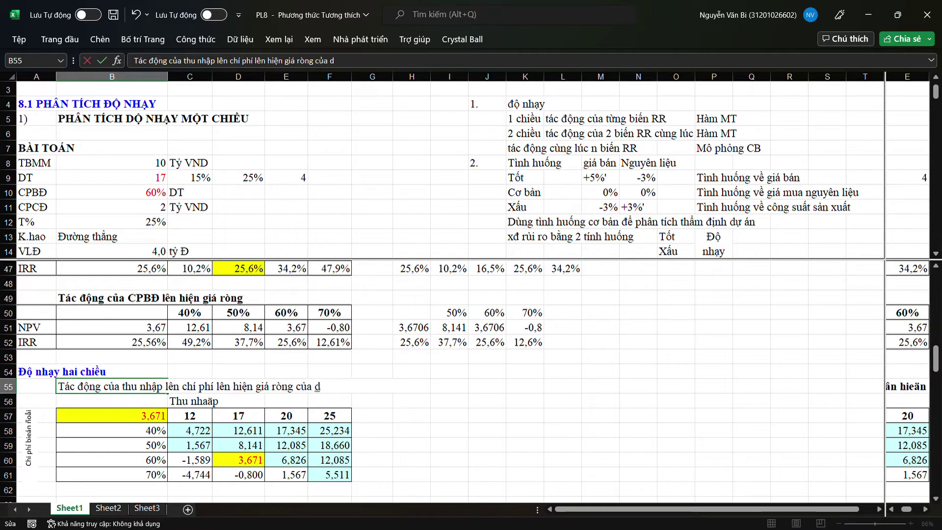
type("ự án")
key("Return")
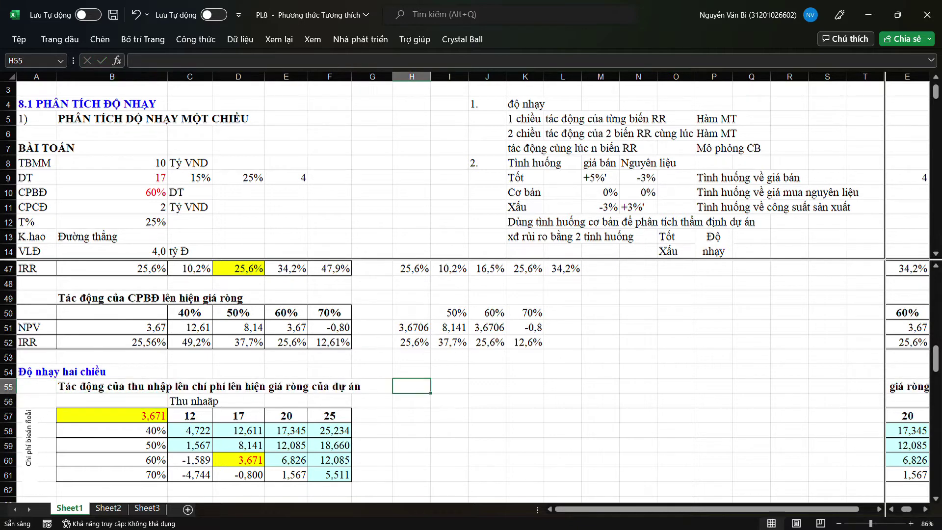
Undo the heading rewrite in B55 and redo it.
key("ctrl+z")
left_click(449, 430)
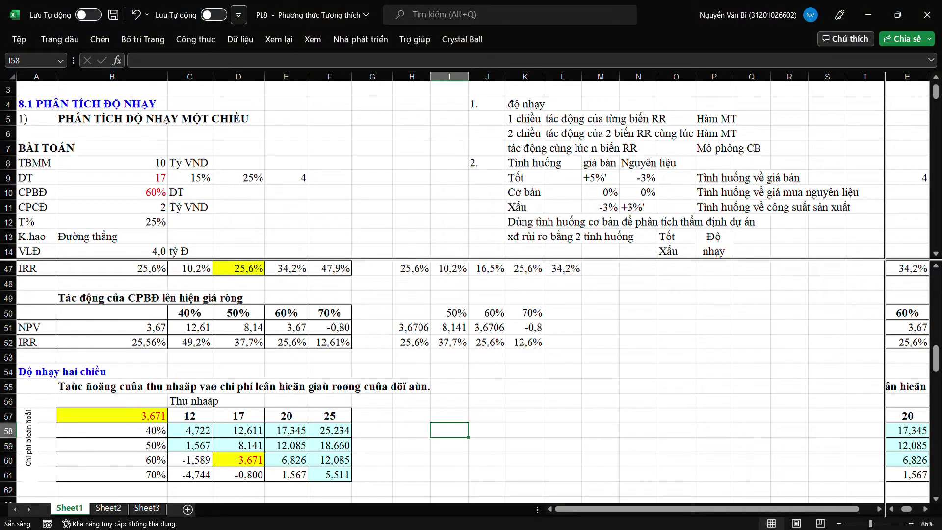
left_click(238, 14)
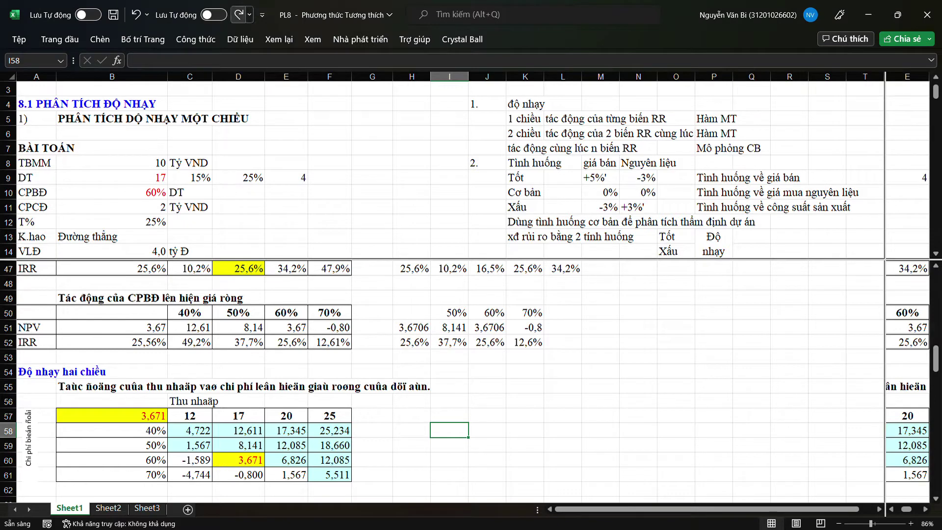
left_click(239, 15)
left_click(238, 14)
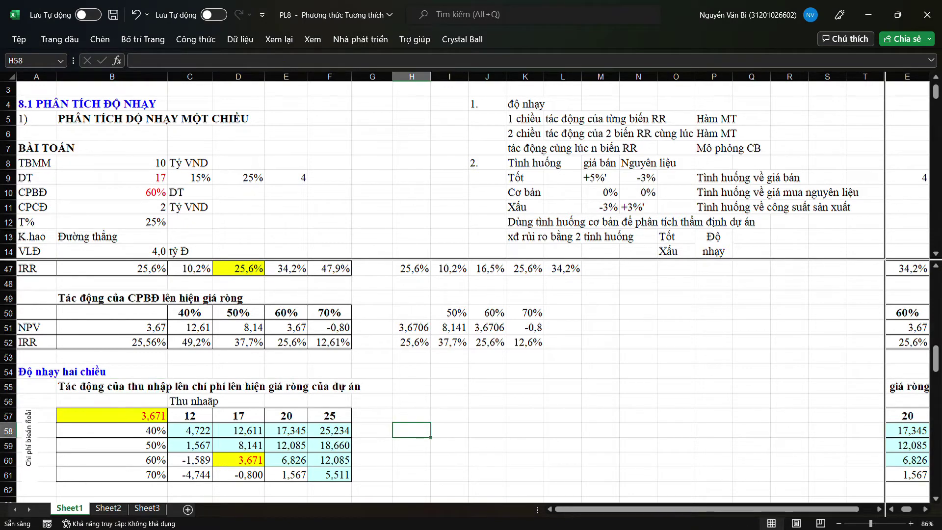
Change the word "lên" before "chí phí" in the B55 heading to "vào".
double_click(110, 387)
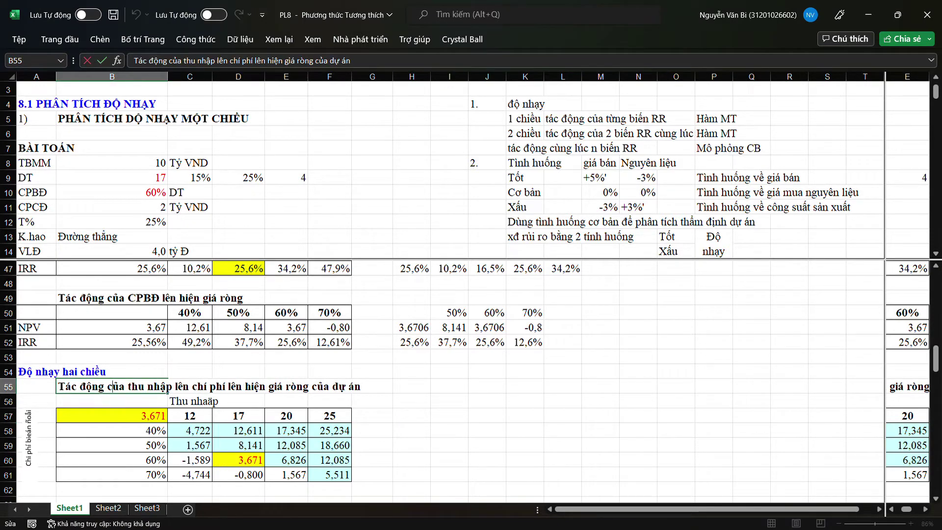
left_click_drag(175, 387, 190, 386)
type("vào")
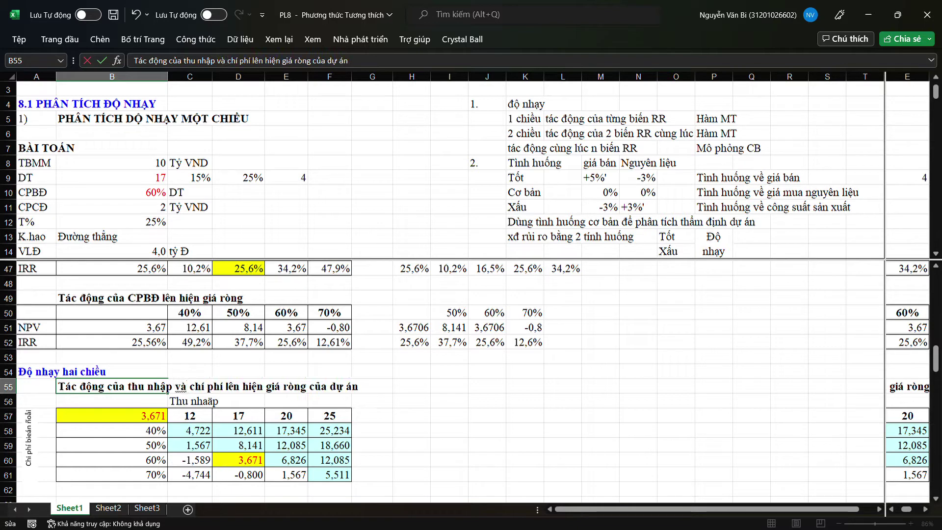
key("Return")
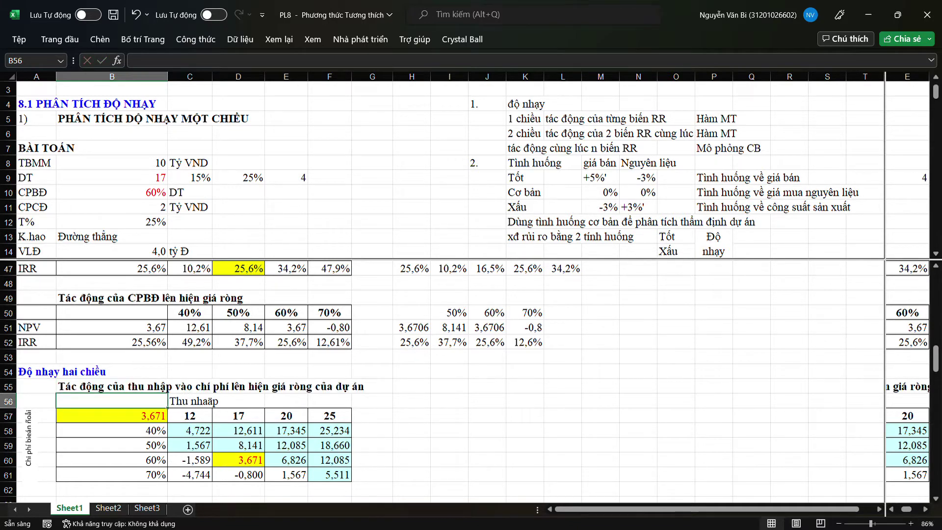
Rewrite the garbled income label in C56 as "Thu nhập".
left_click(211, 401)
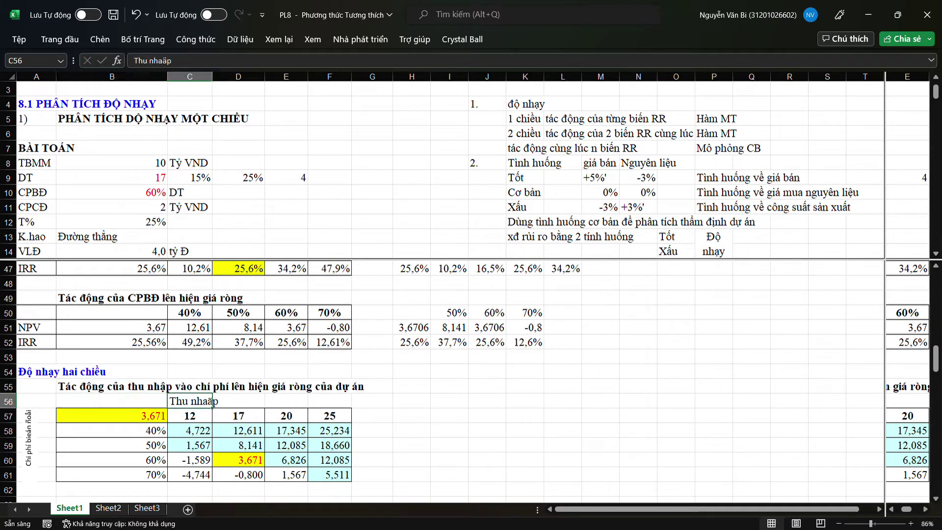
type("Thu nhậ")
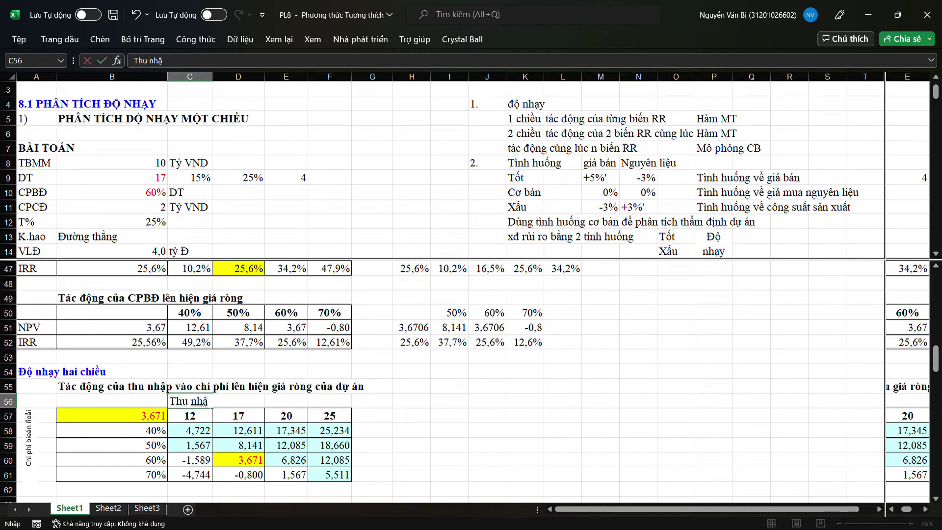
type("p")
left_click(411, 415)
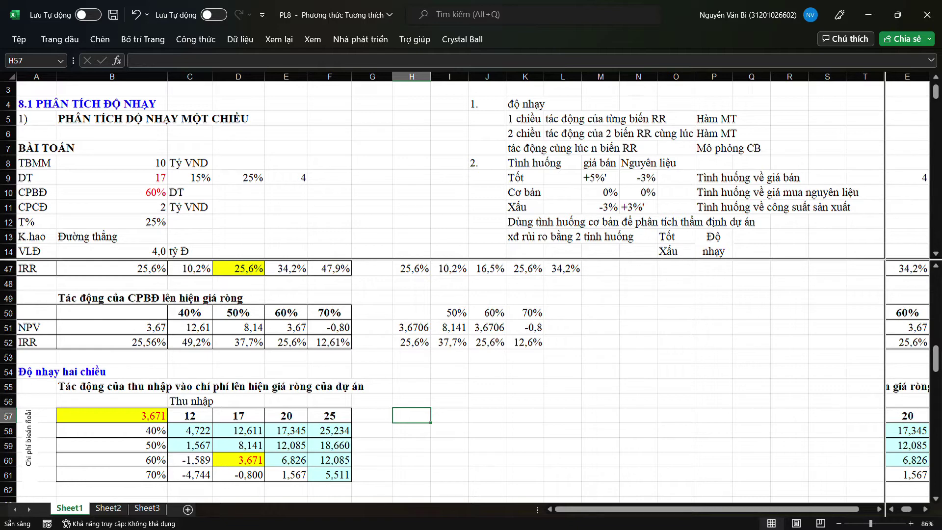
Apply a fill colour to the NPV and IRR results for the 50% and 60% cost ratios in I51:J52.
left_click_drag(449, 328, 493, 342)
left_click(59, 39)
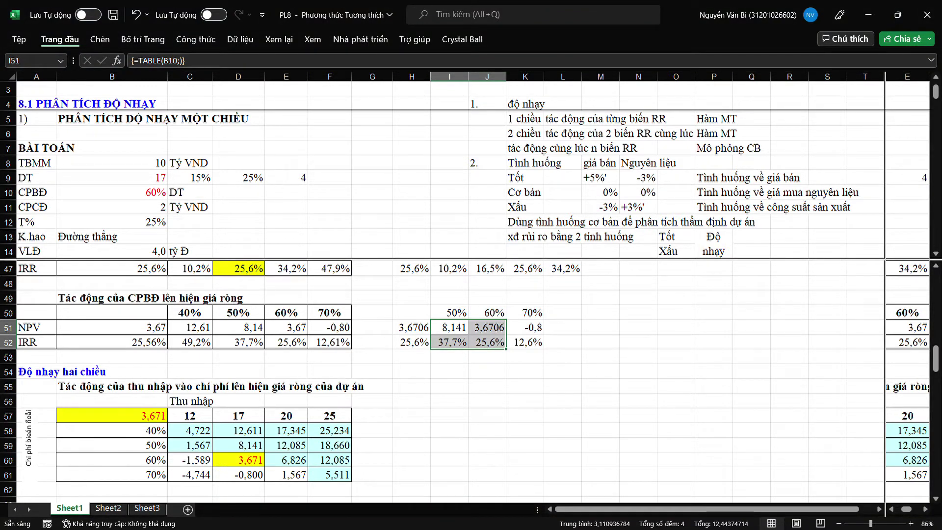
key("alt+h")
key("h")
key("Return")
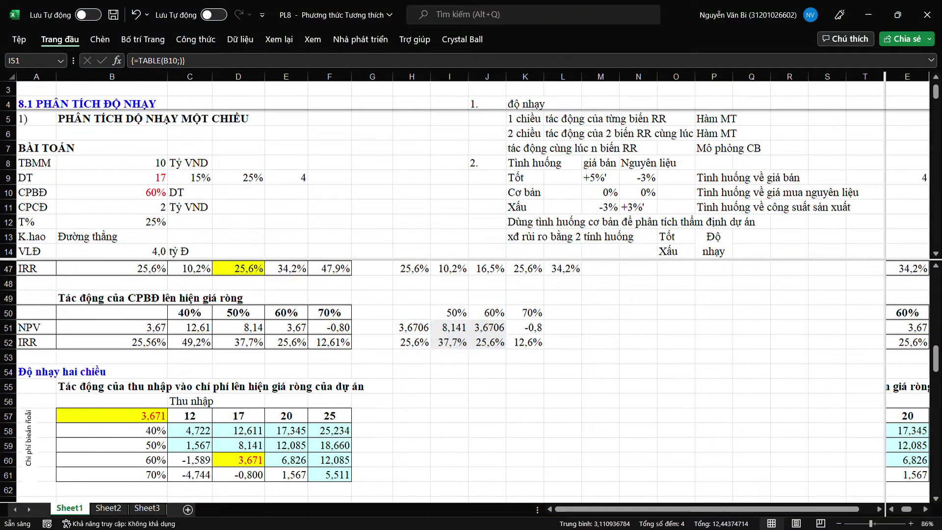
Highlight the sensitivity results in I51:J52 and J46:L47 with yellow fill.
scroll(470, 381, "up", 1)
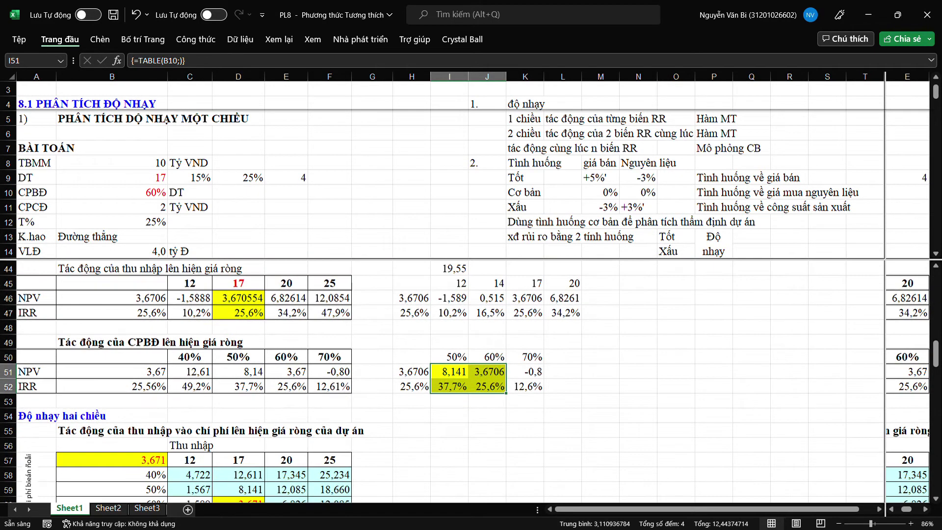
scroll(469, 381, "up", 1)
left_click_drag(487, 342, 562, 357)
key("alt+h")
key("h")
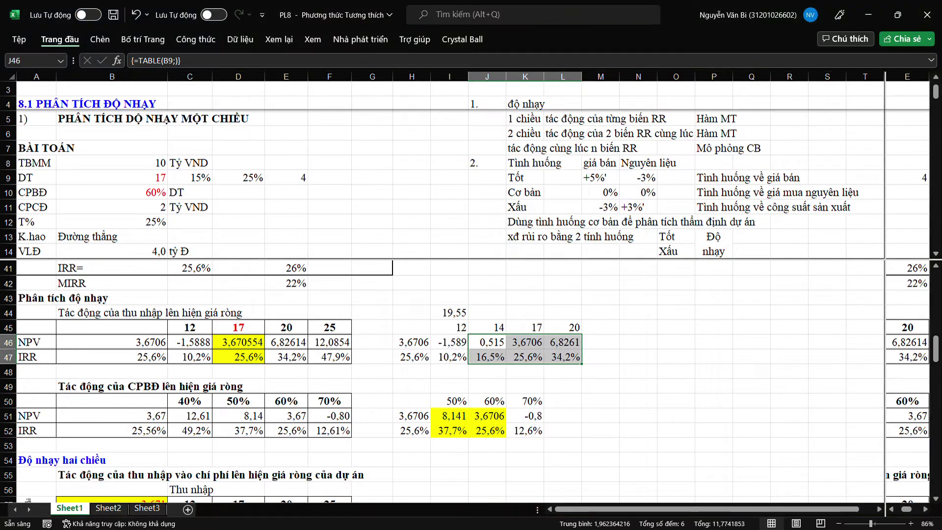
key("Return")
left_click(638, 401)
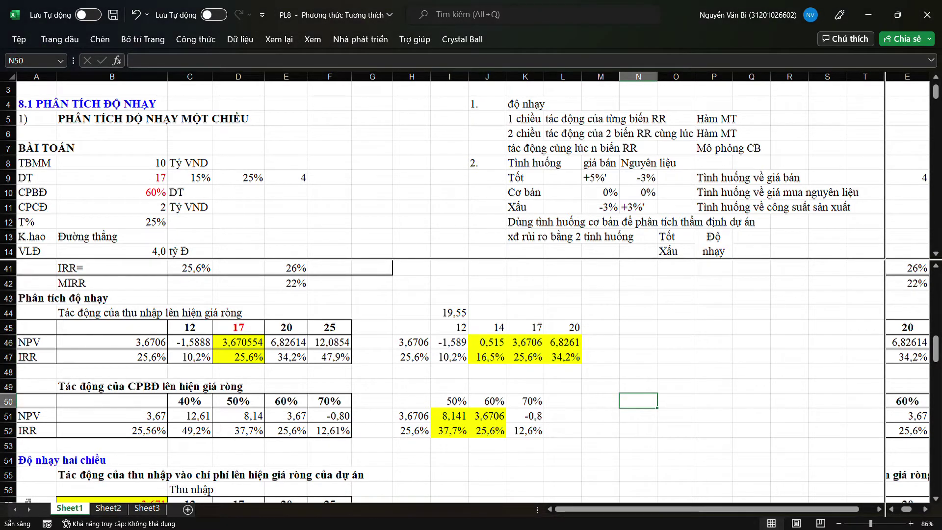
left_click(411, 192)
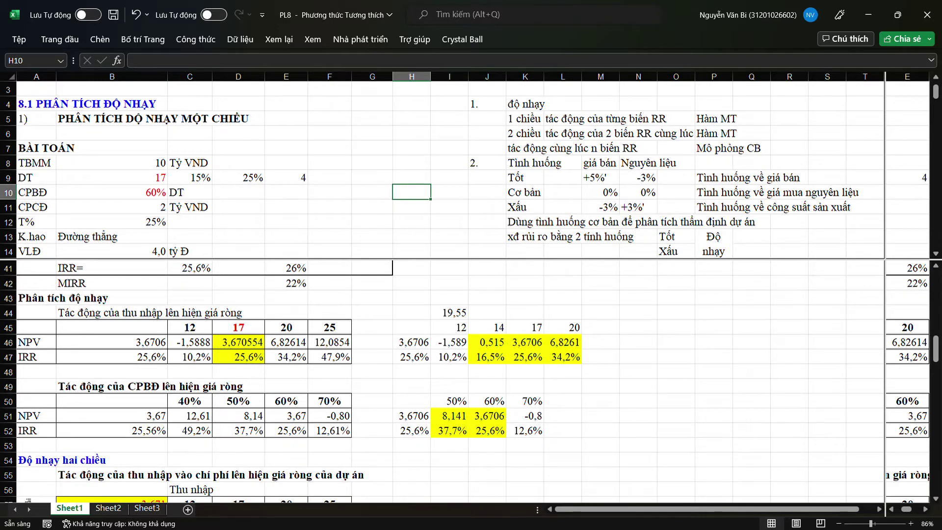
scroll(442, 169, "down", 1)
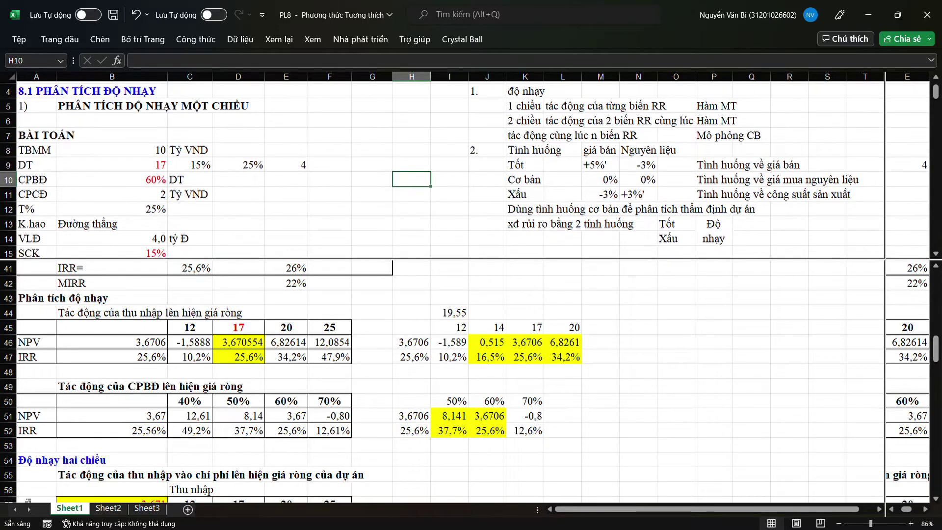
scroll(441, 169, "down", 1)
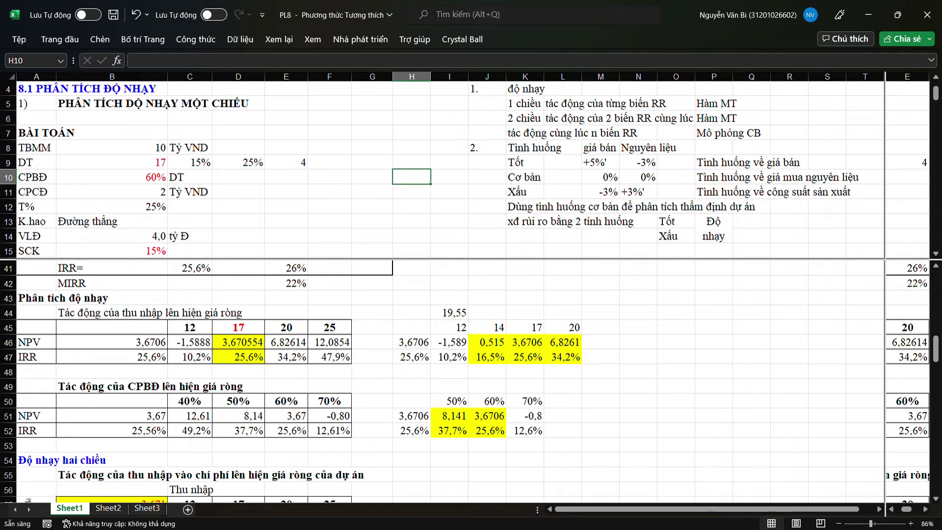
left_click(600, 431)
scroll(469, 385, "down", 1)
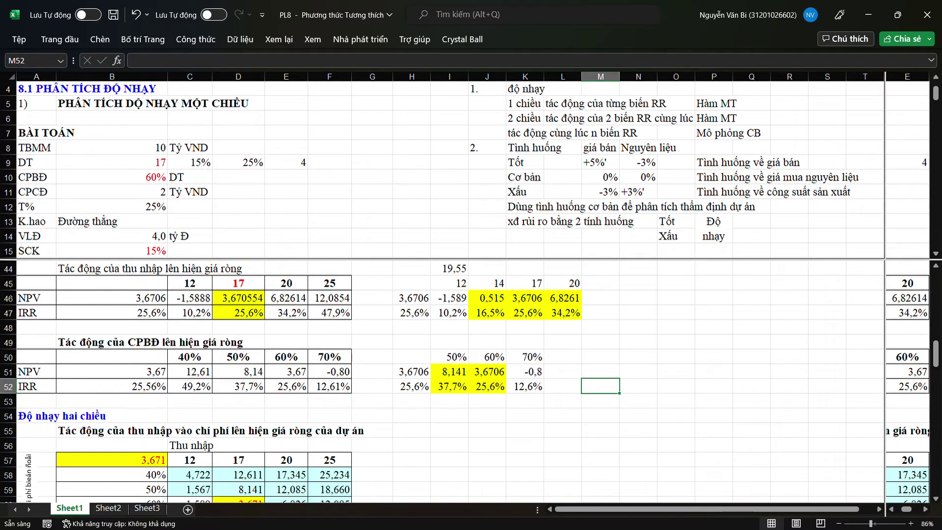
scroll(470, 385, "up", 1)
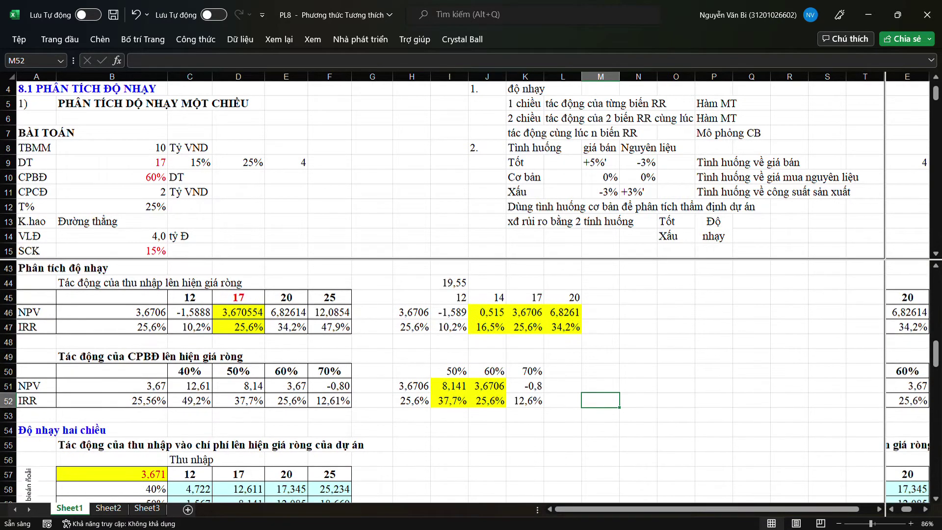
scroll(470, 386, "down", 1)
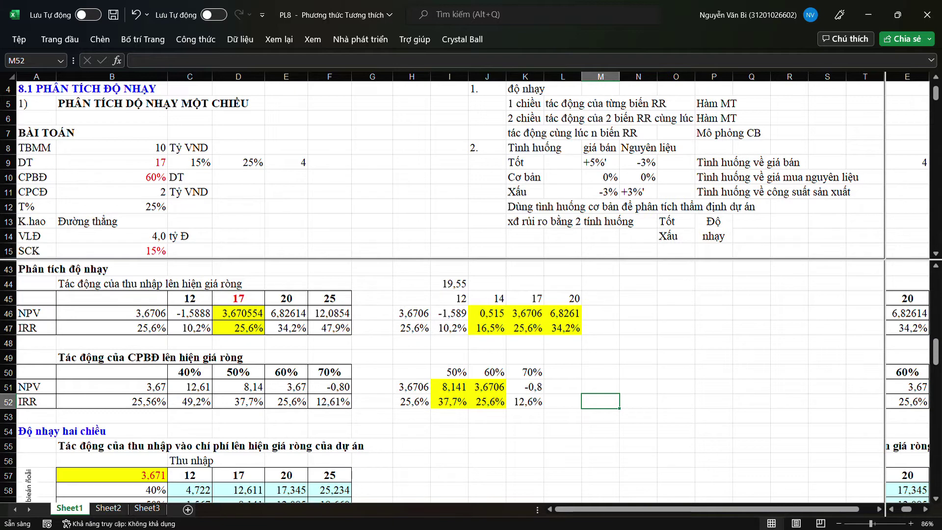
left_click(411, 342)
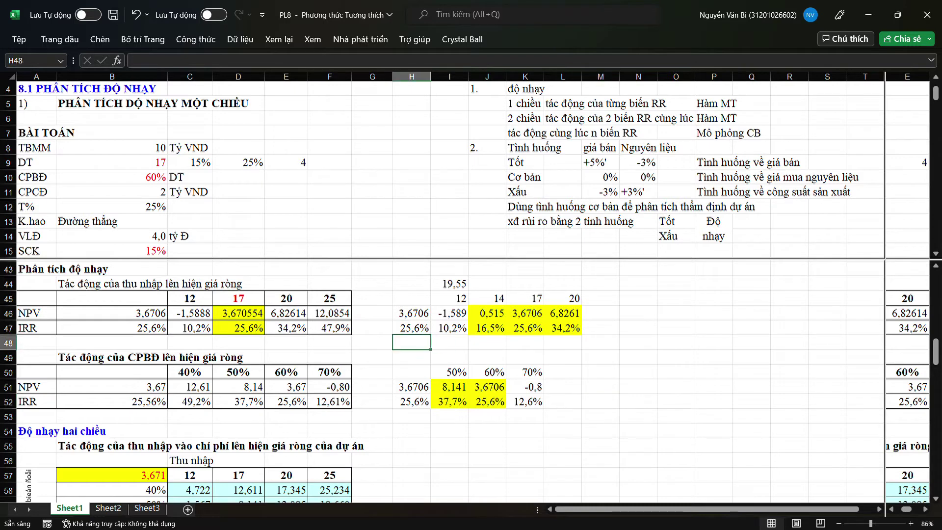
Change the reinvestment rate in the MIRR formula in E42 to B15, giving =MIRR(C39:G39;B15;B15), and recheck the formula.
scroll(411, 343, "up", 3)
left_click(286, 387)
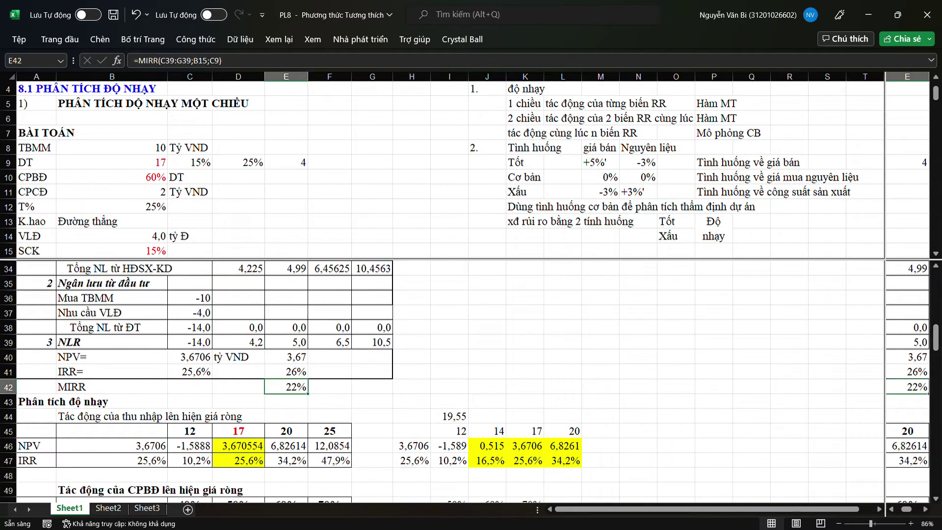
key("F2")
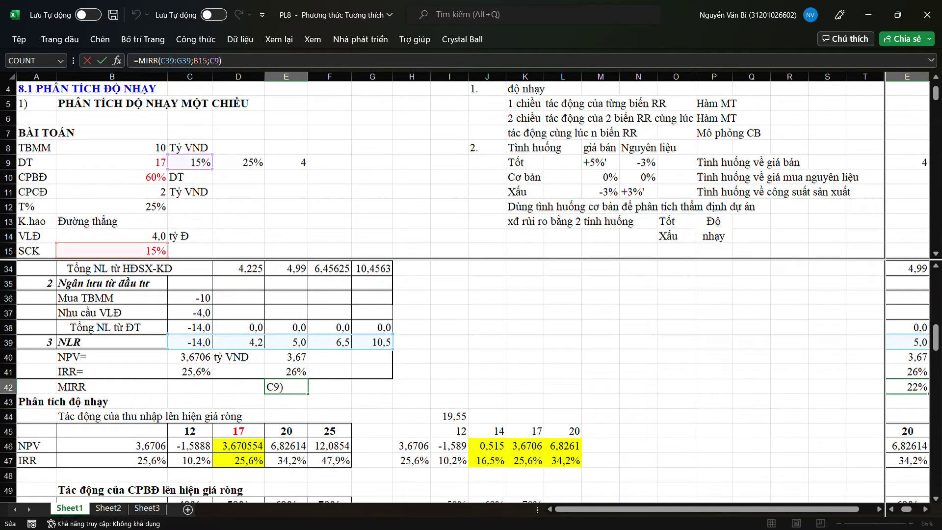
double_click(374, 386)
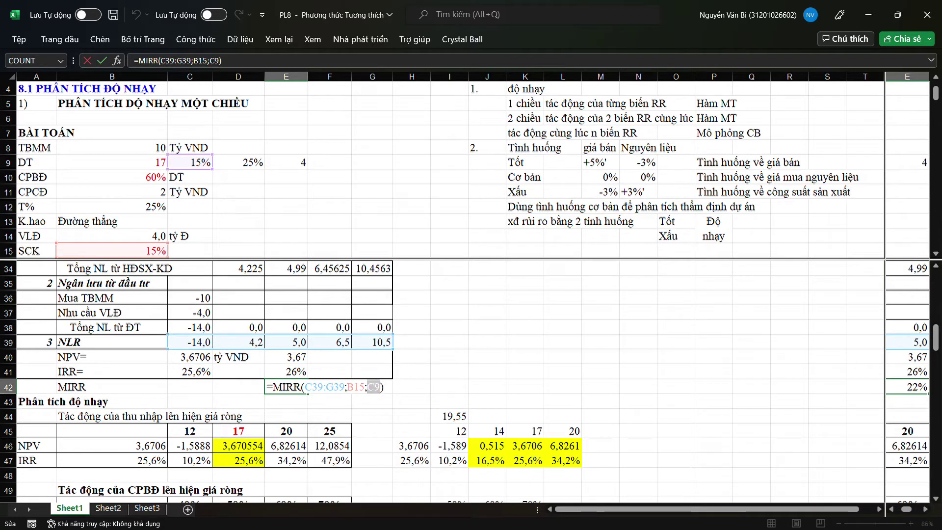
type("B15")
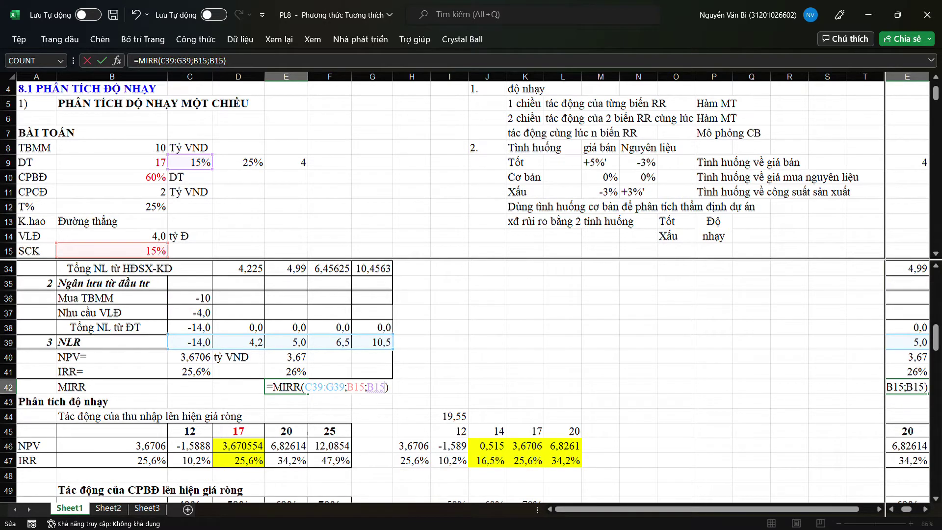
key("Return")
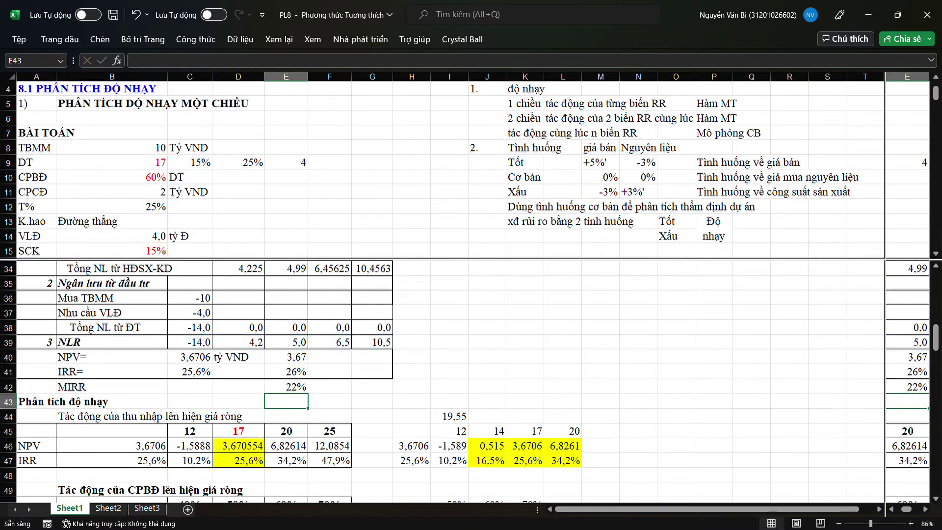
double_click(293, 388)
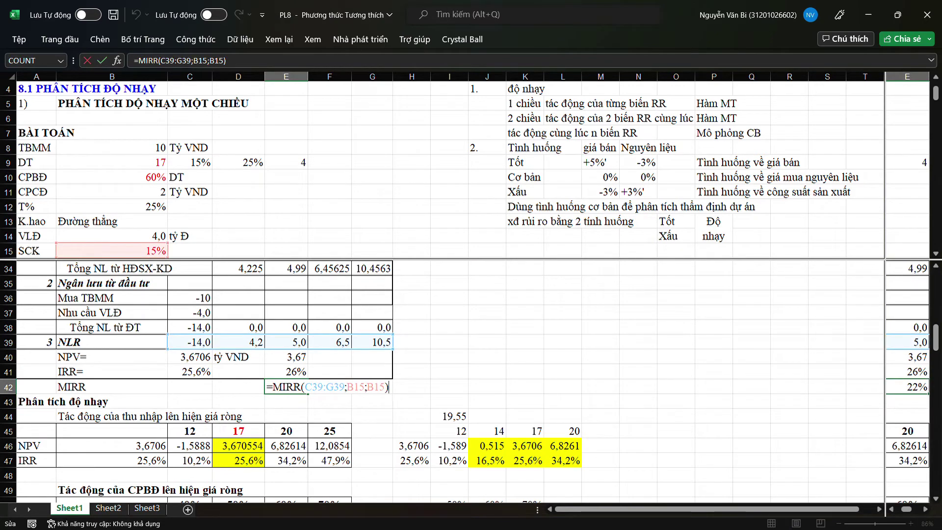
key("Return")
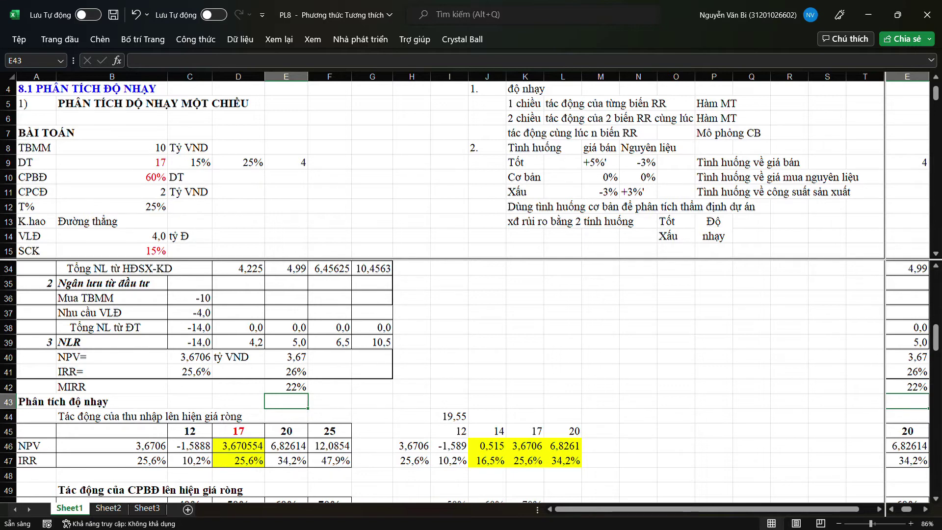
Replace the garbled intro line in A66 under "Phân tích tình huống" with "lấy lại bài toán 8.1 ta có".
scroll(441, 380, "down", 4)
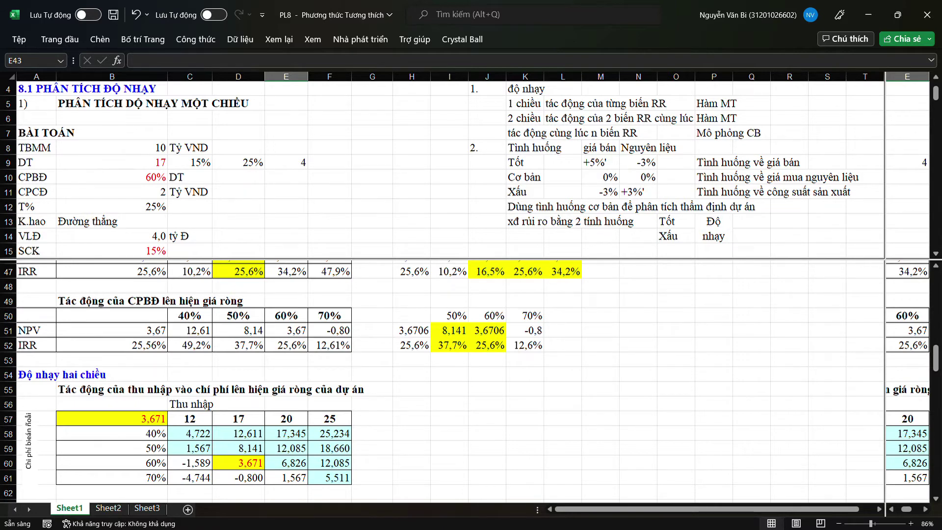
left_click(286, 374)
scroll(442, 380, "down", 4)
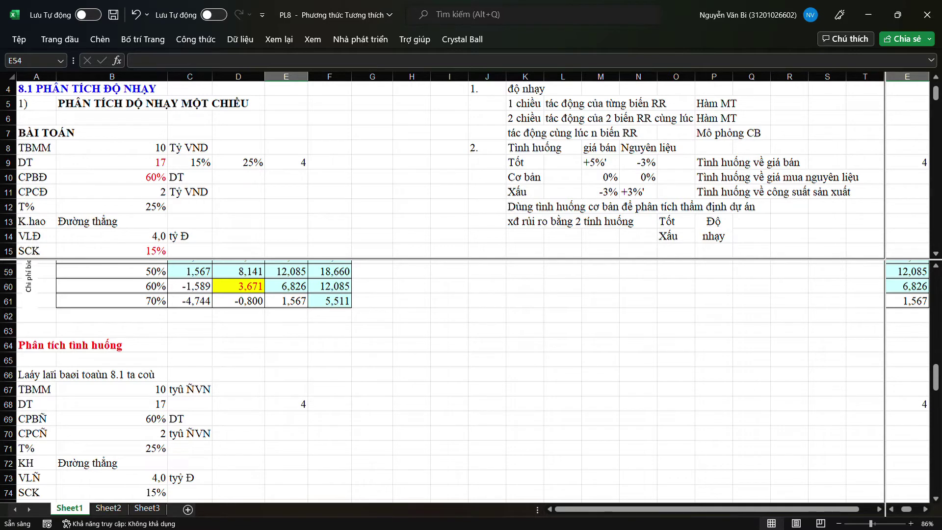
double_click(39, 374)
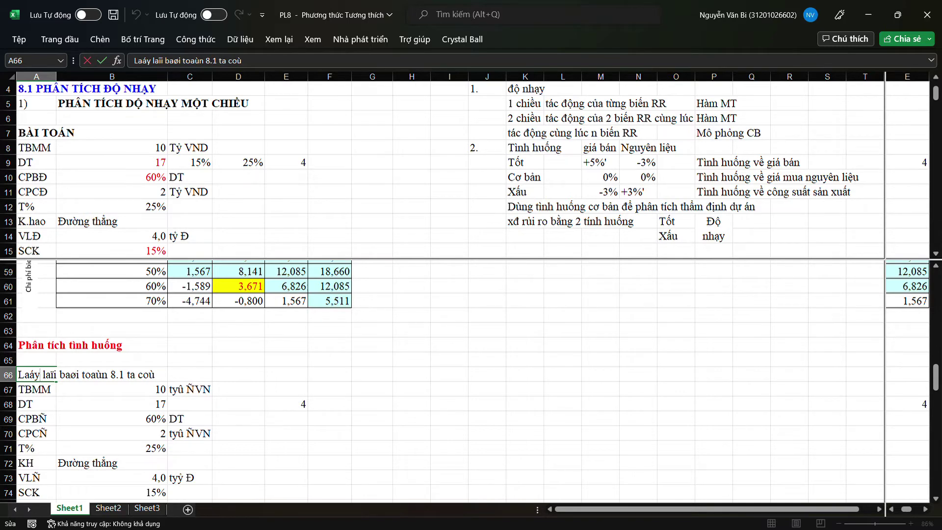
key("ctrl+a")
type("lấy ")
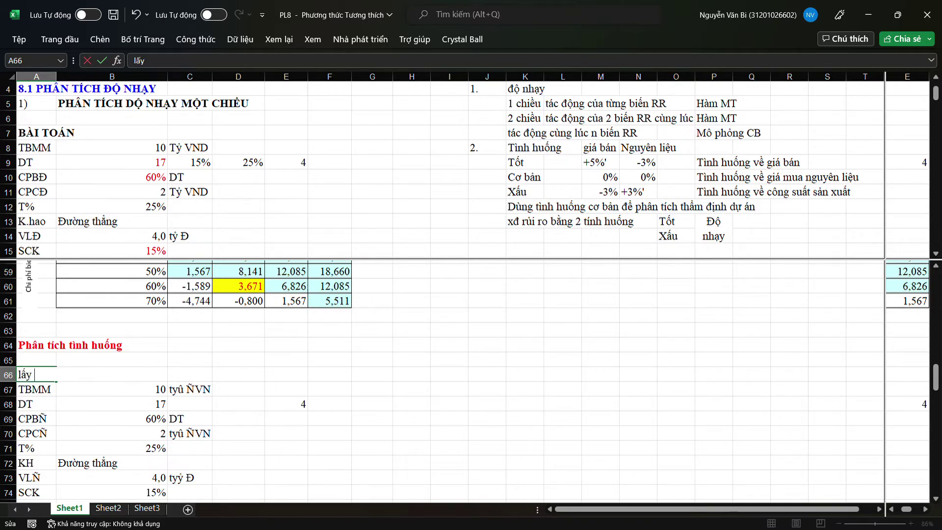
type("lại bài toa")
type("n ")
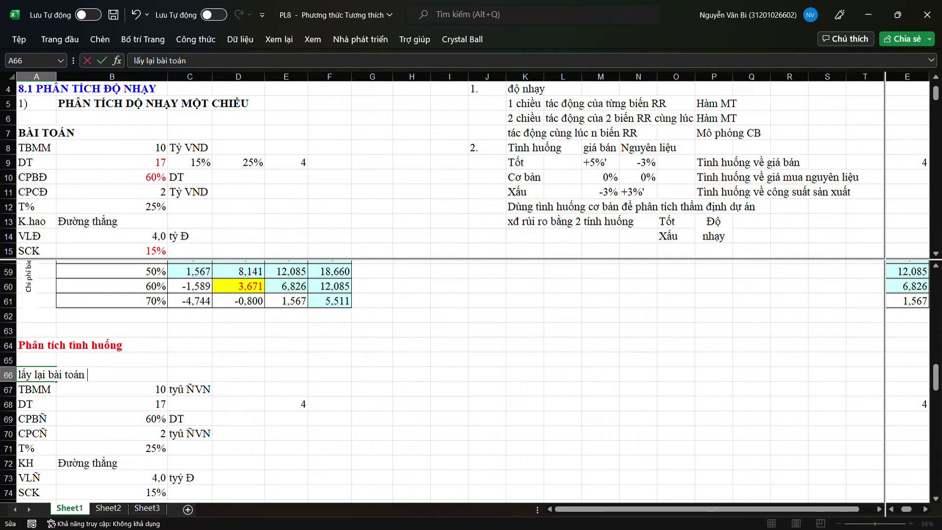
type("8 ta")
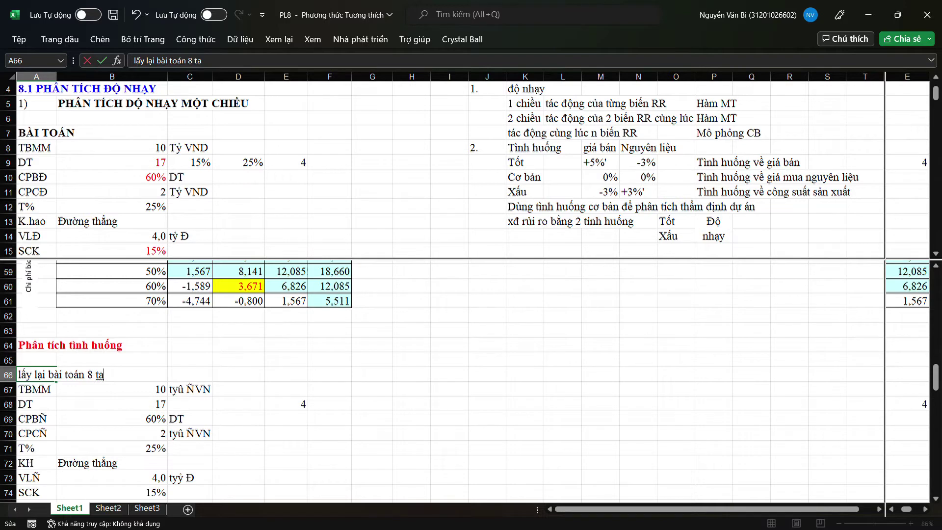
key("BackSpace")
key("BackSpace")
key("BackSpace")
key("BackSpace")
type("8.1 ta có")
left_click(238, 360)
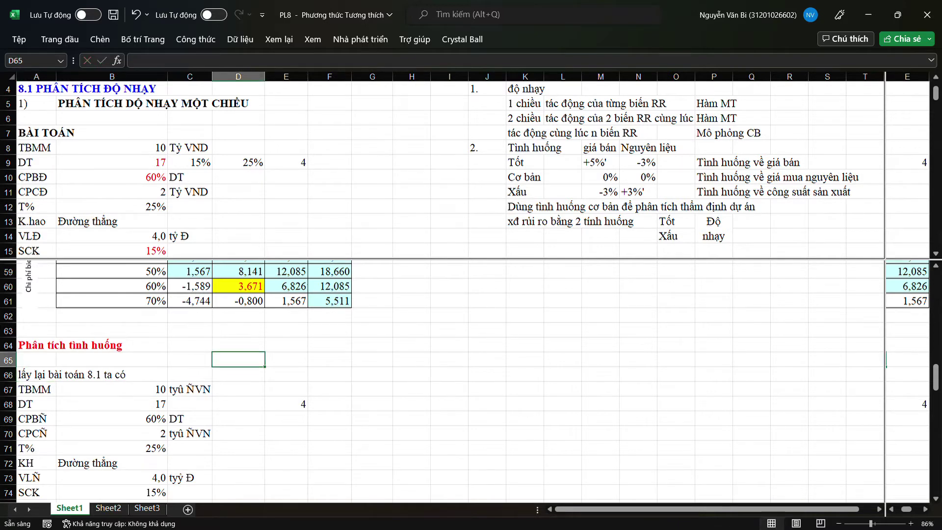
Replace the garbled unit labels with "tỷ VND" in C67 and "Tỷ VND" in C70.
left_click(189, 389)
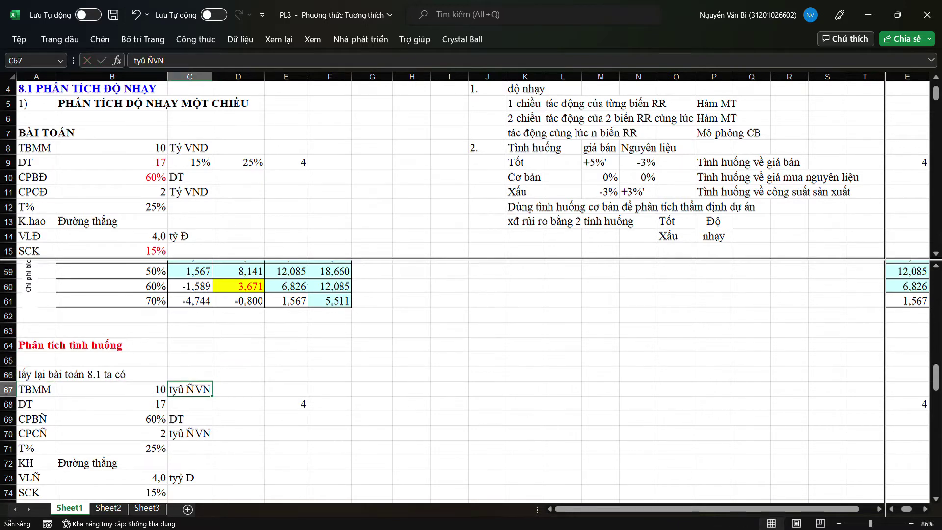
type("tỷ VND")
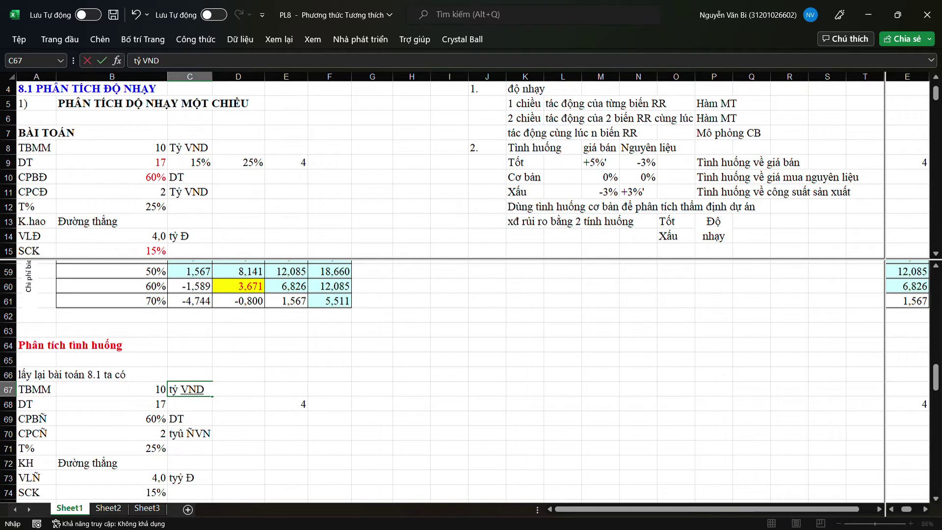
left_click(189, 434)
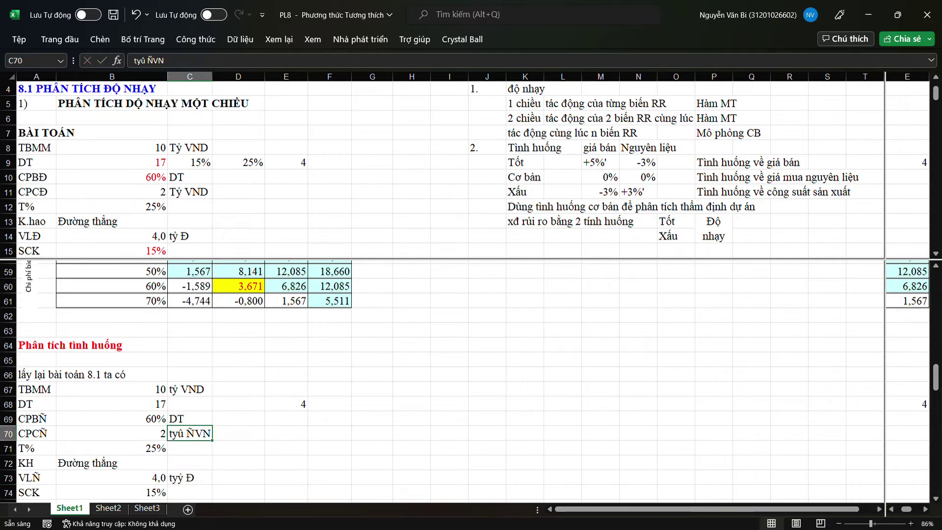
type("Tỷ V")
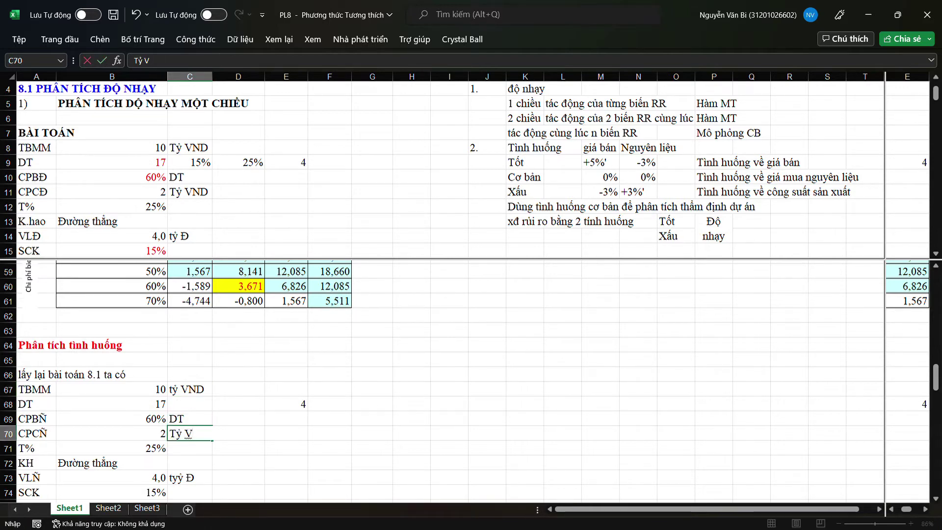
type("ND")
left_click(201, 434)
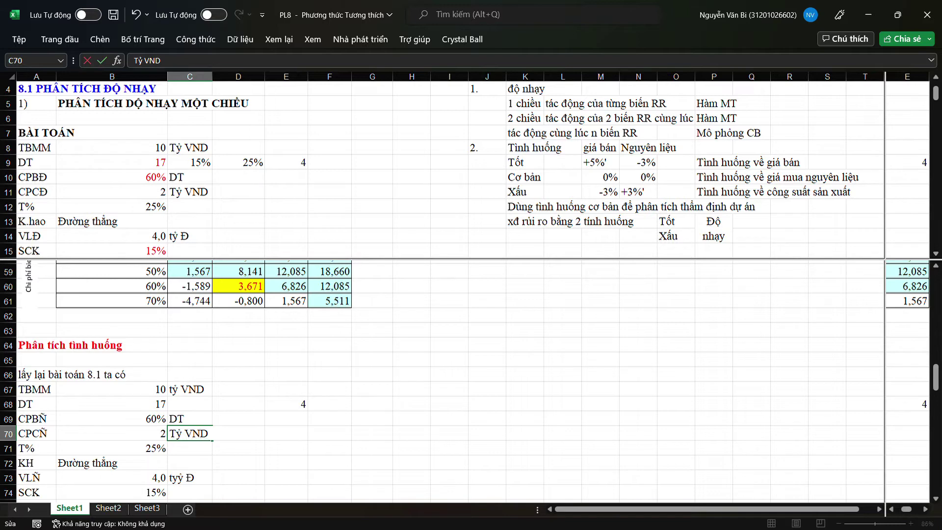
Correct the unit label beside the VLĐ value in C73 to "tỷ Đ".
scroll(441, 380, "down", 2)
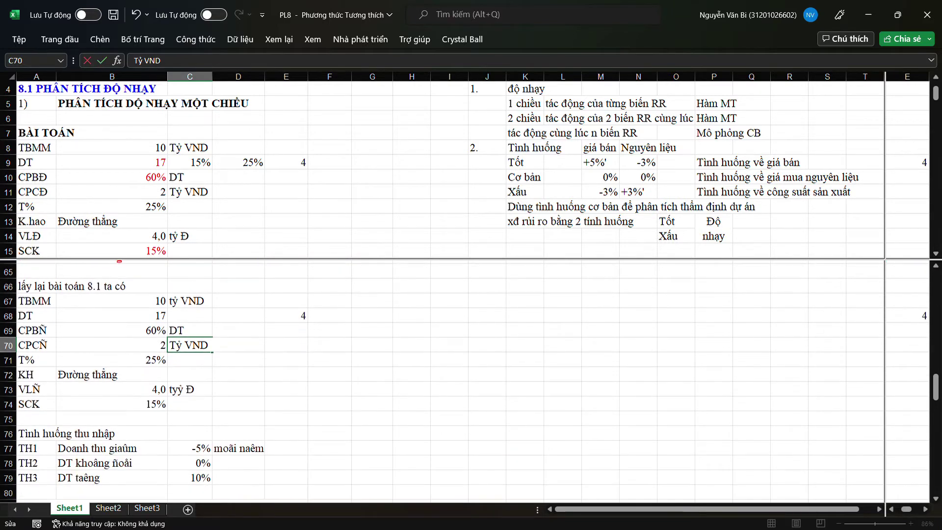
left_click(189, 389)
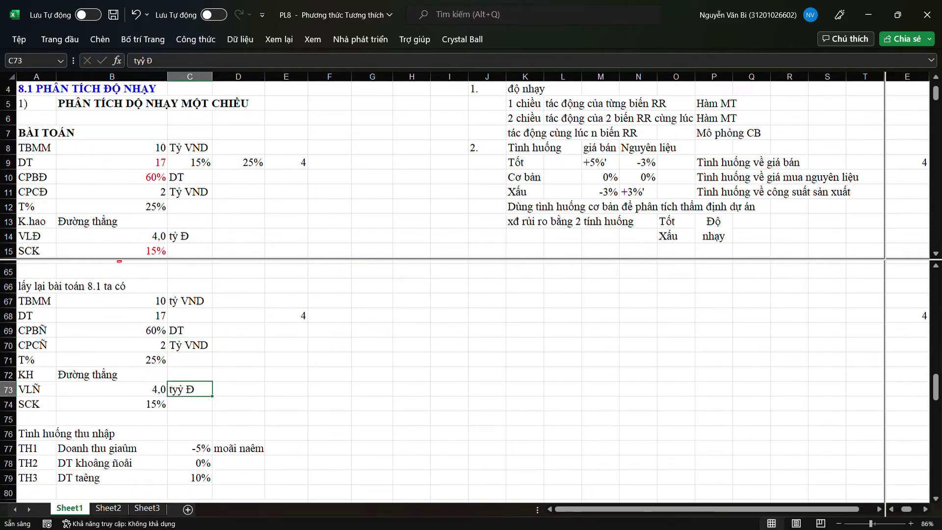
type("tỷ Đ")
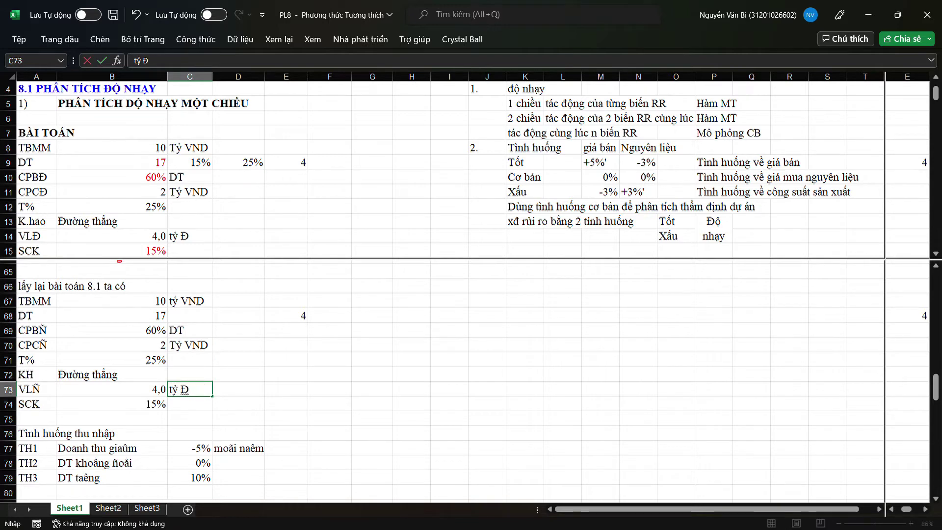
left_click(286, 374)
Replace the garbled text beside the -5% revenue decrease in D77 with "mỗi năm".
left_click(238, 448)
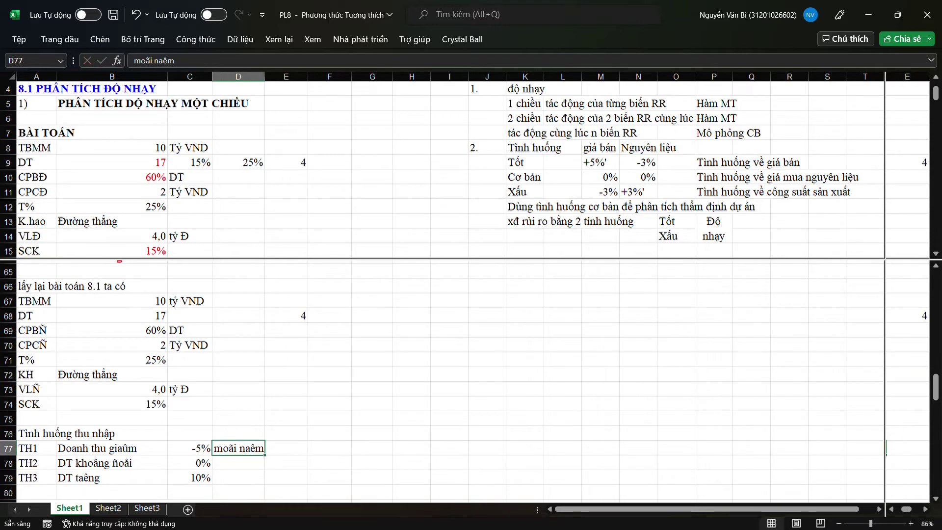
type("mỗi")
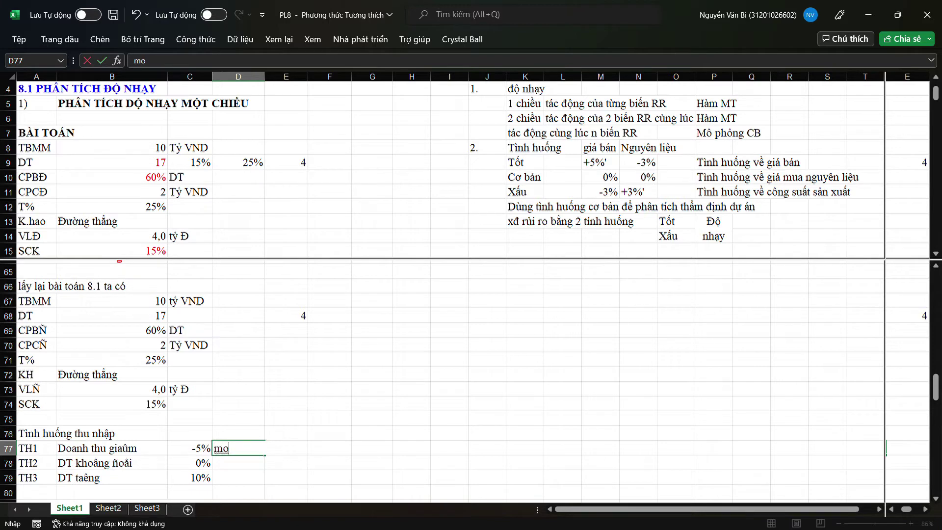
type(" năm")
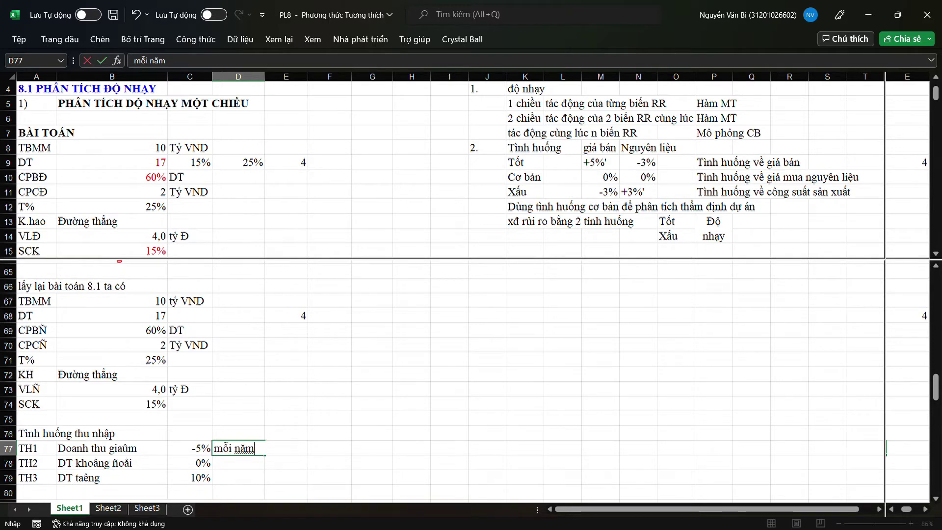
Correct the garbled TH1 label in B77 so it reads "Doanh thu giảm".
left_click(112, 448)
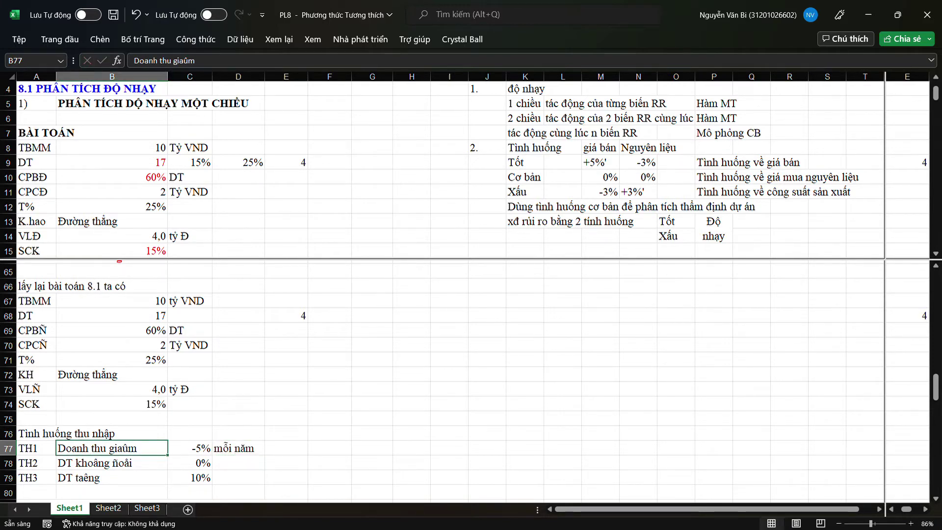
key("F2")
key("shift+Left")
key("shift+Left")
key("shift+Left")
key("shift+Left")
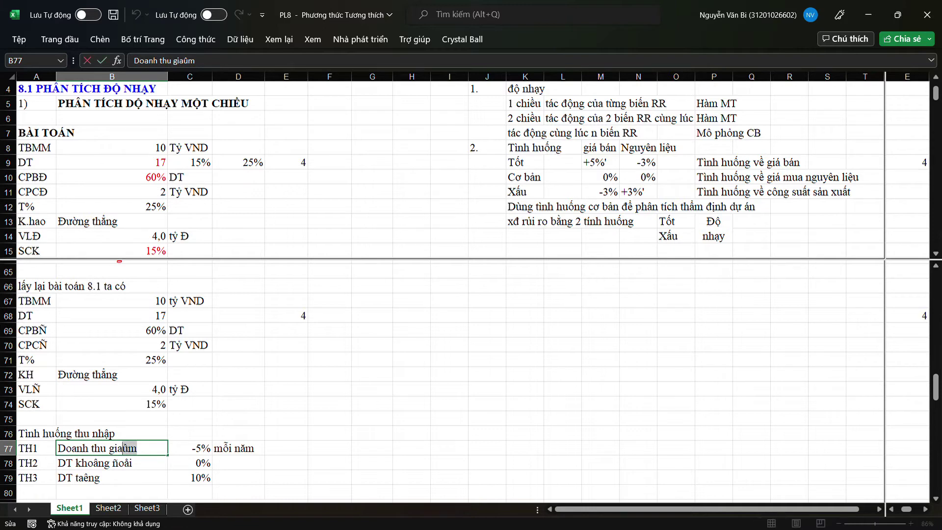
key("shift+Left")
type("giảm")
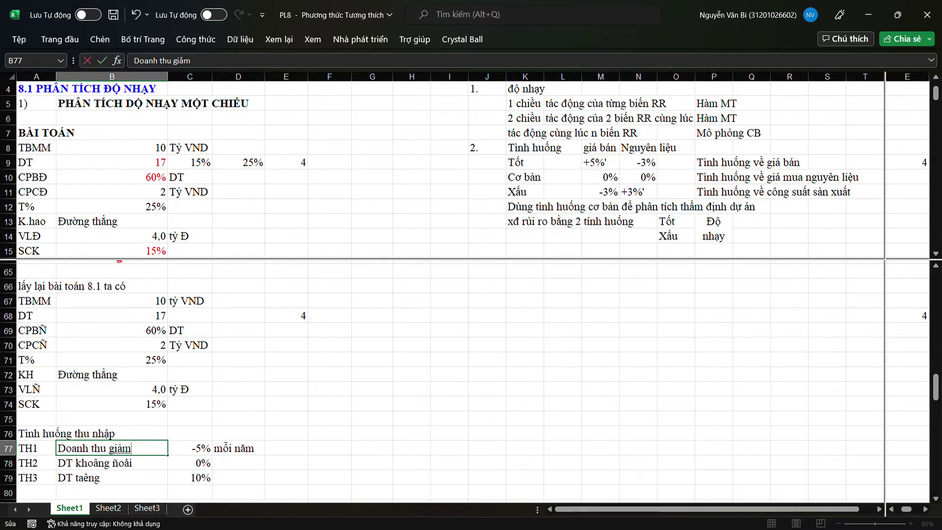
left_click(329, 434)
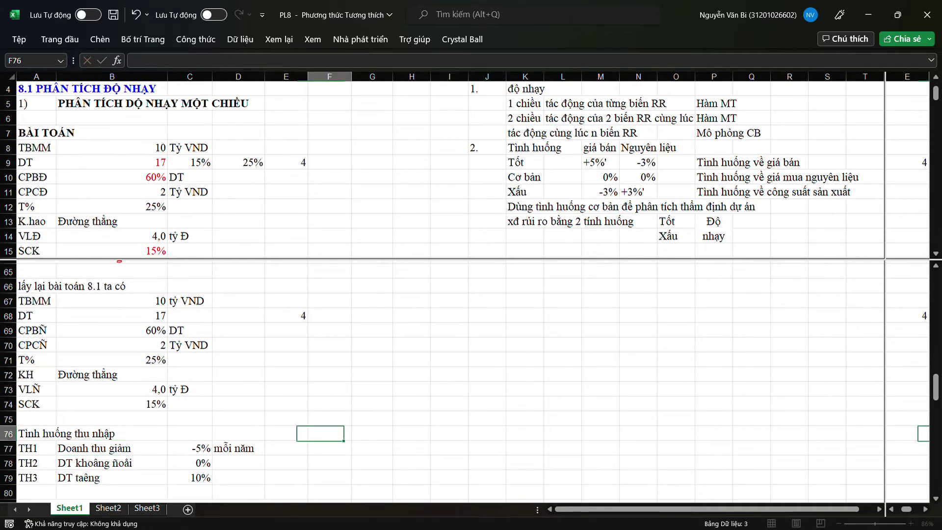
Enter the revenue values 12, 17, 20 and 25 across I57:L57 beside the existing two-way sensitivity table.
scroll(330, 434, "up", 5)
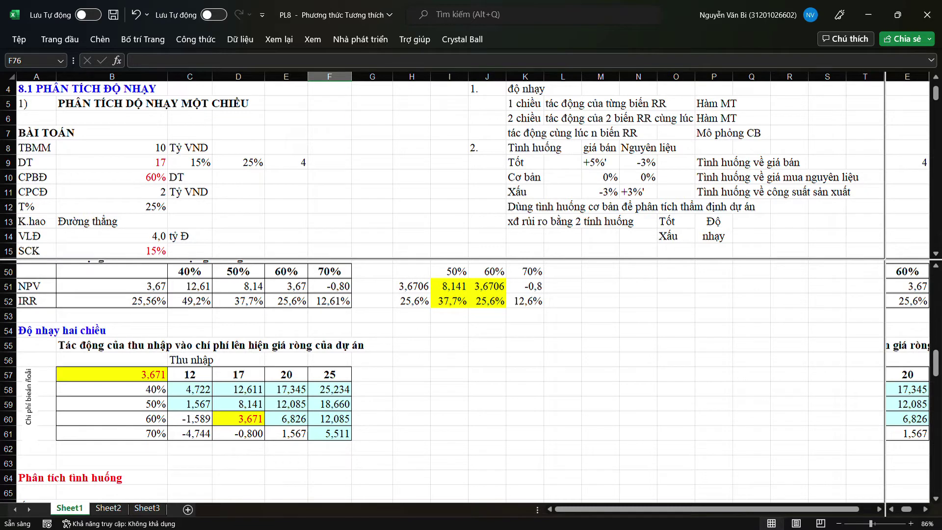
left_click(449, 374)
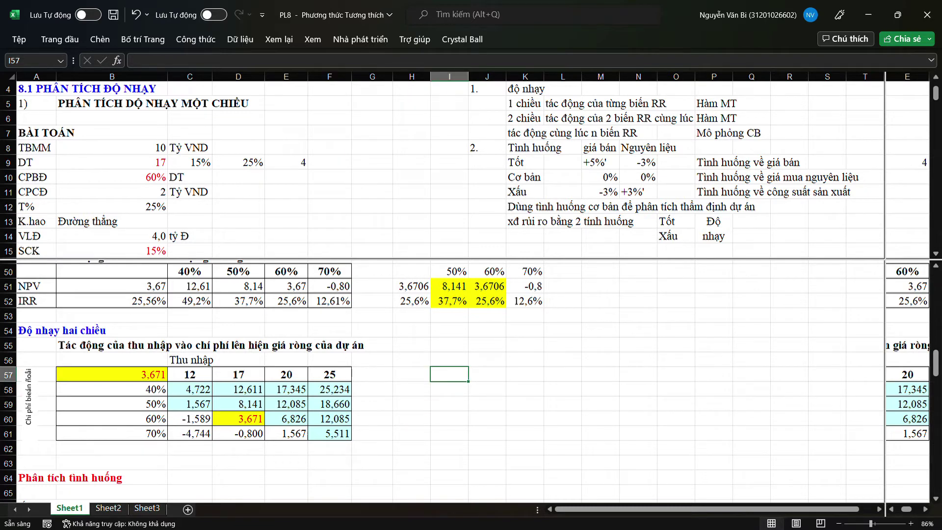
type("12")
key("Tab")
type("1")
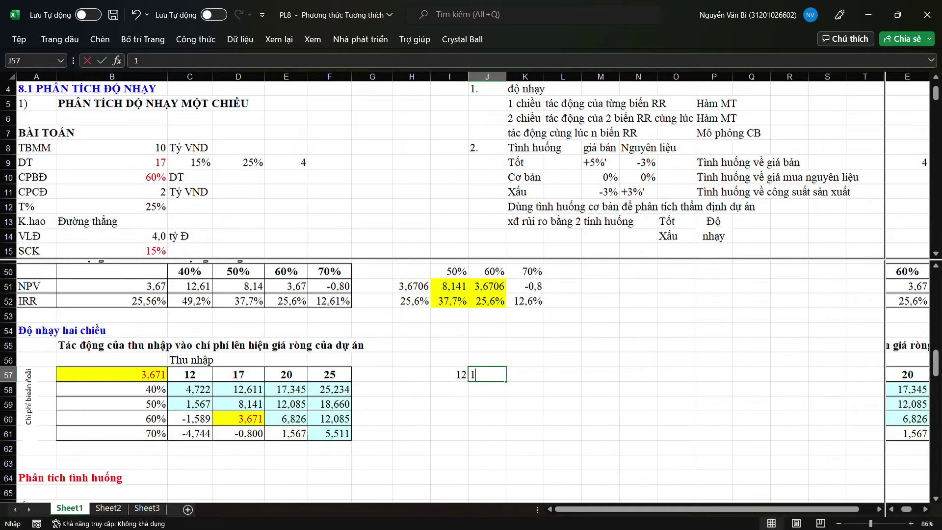
type("7")
key("Tab")
type("20")
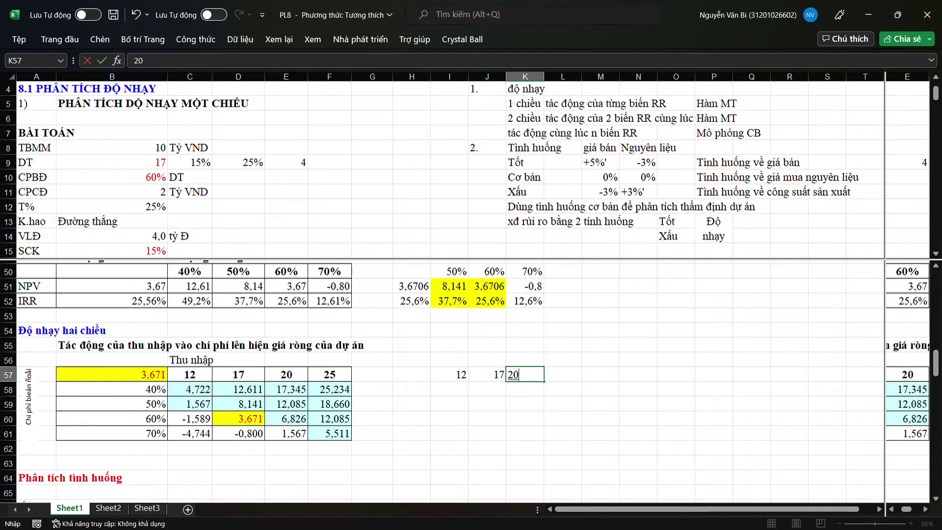
key("Tab")
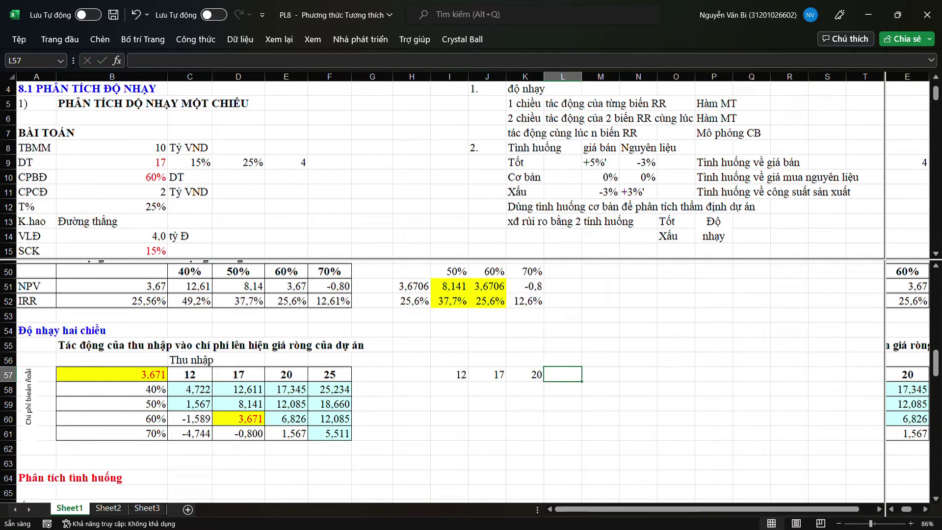
type("25")
key("Tab")
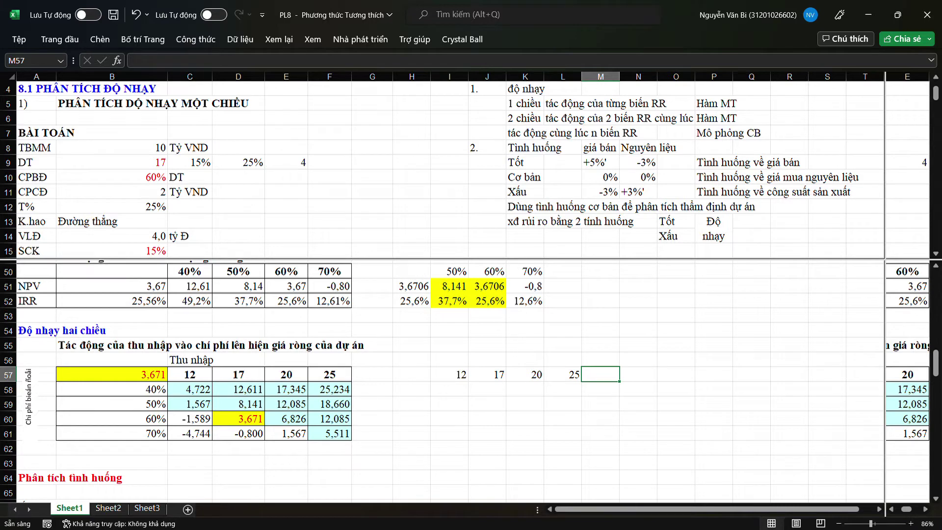
Enter the variable cost rates 50%, 60% and 70% down H58:H60 for the new two-way table.
left_click(111, 375)
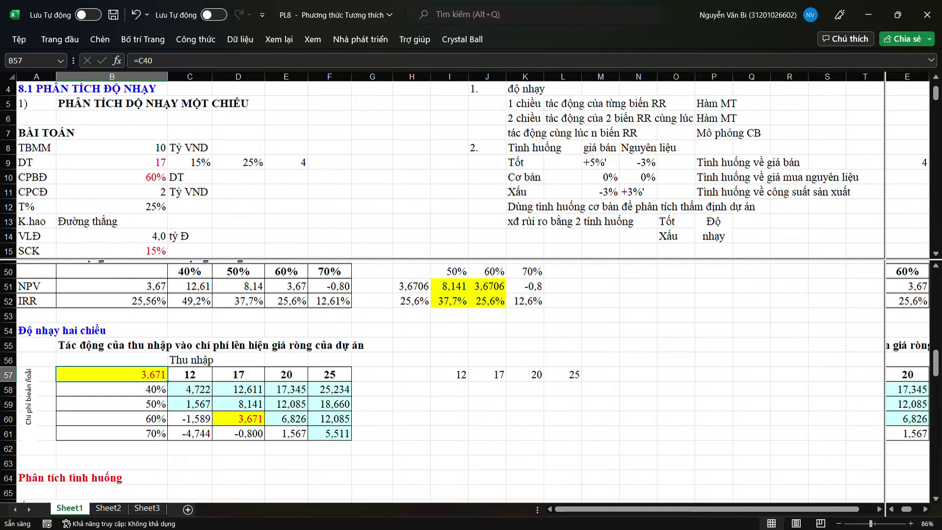
left_click(411, 389)
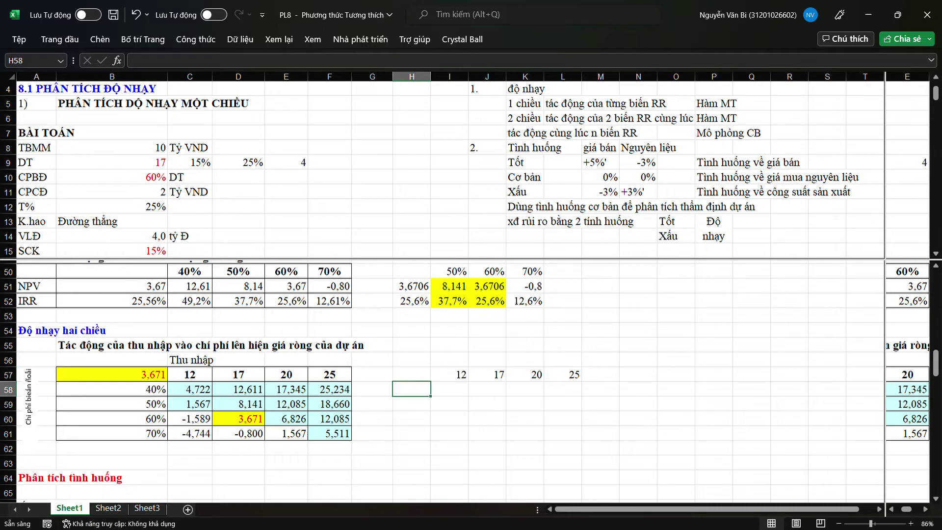
type("50%")
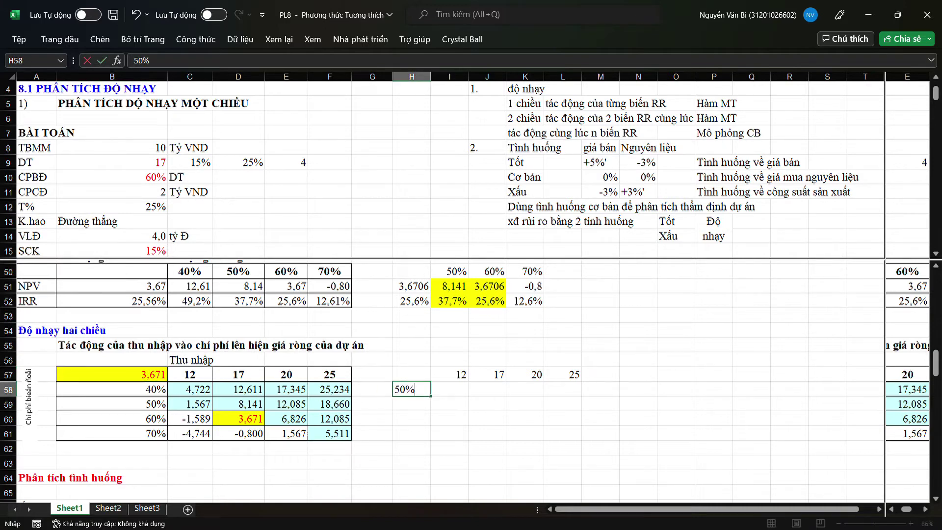
key("Return")
type("60")
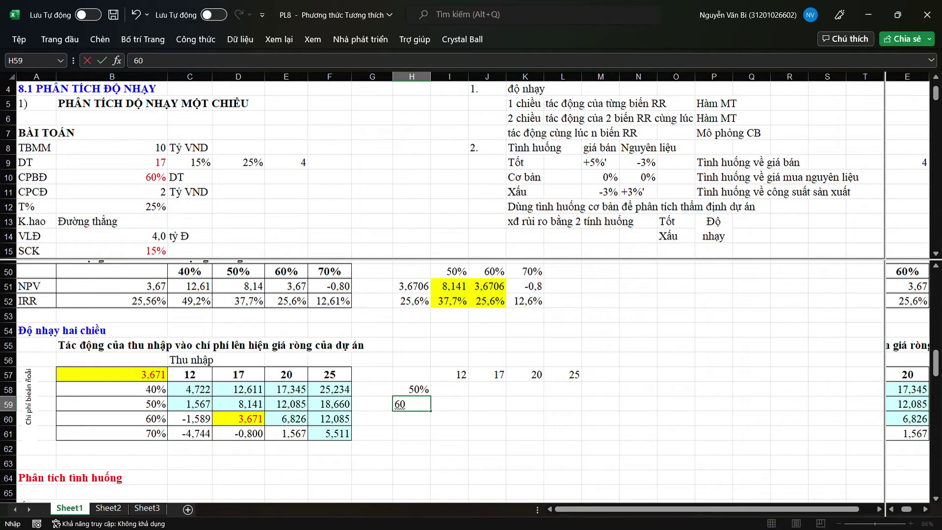
type("%")
key("Return")
type("70%")
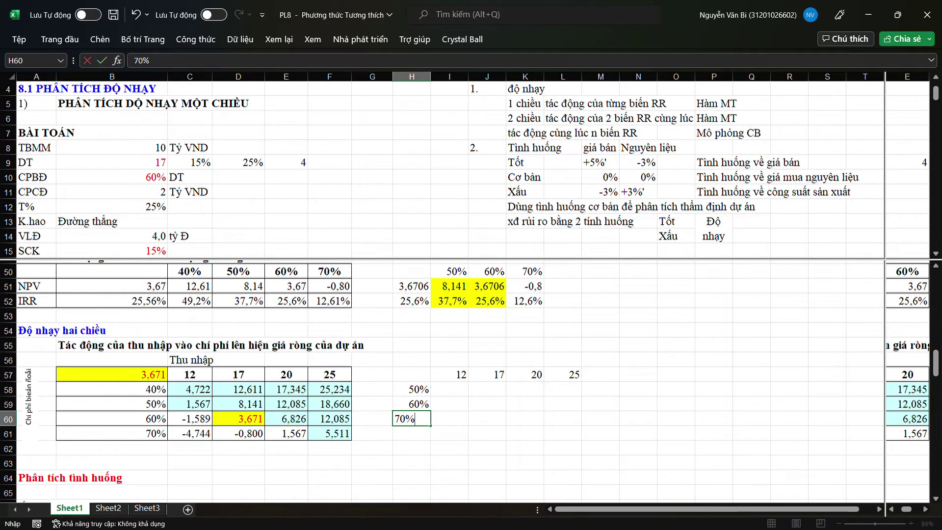
key("Return")
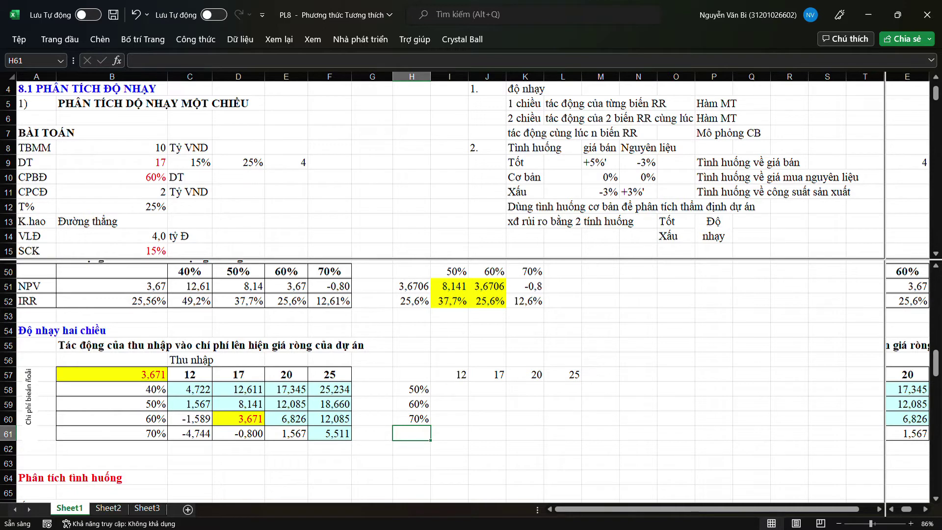
left_click_drag(411, 375, 525, 418)
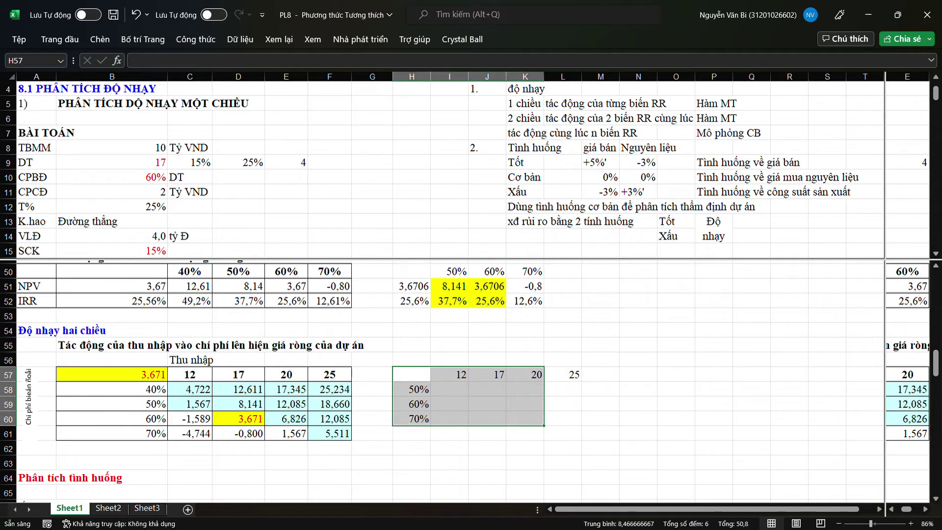
left_click(240, 39)
left_click(450, 345)
Link the corner cell H57 of the new two-way table to the project NPV with =C40.
left_click(411, 375)
type("=")
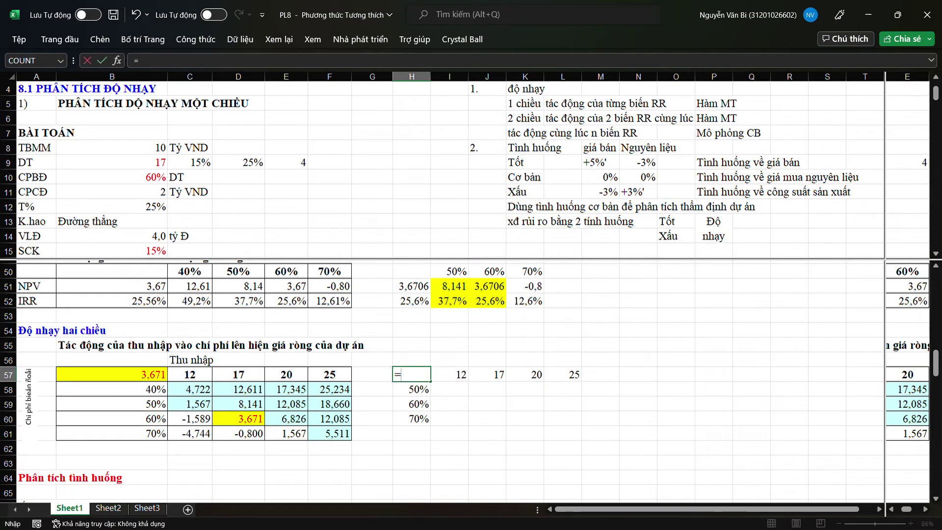
scroll(471, 383, "down", 2)
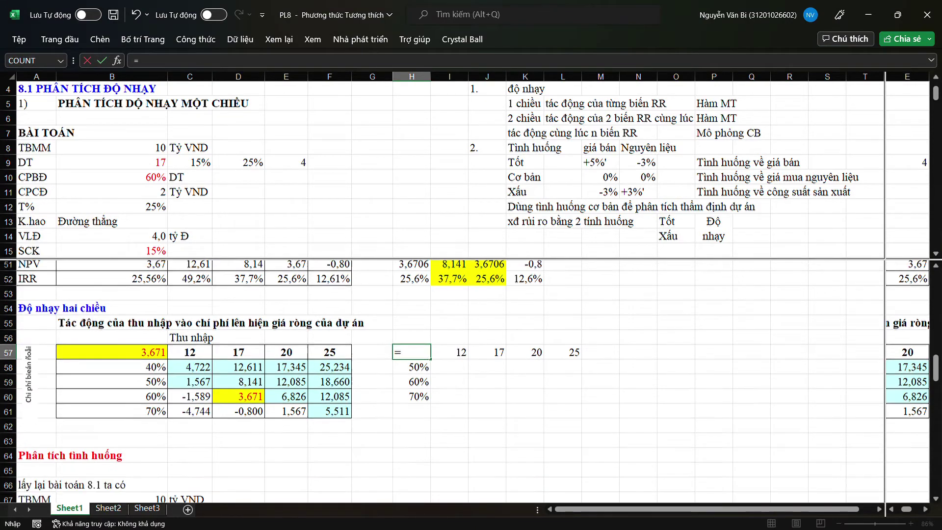
scroll(471, 382, "up", 8)
scroll(471, 382, "down", 6)
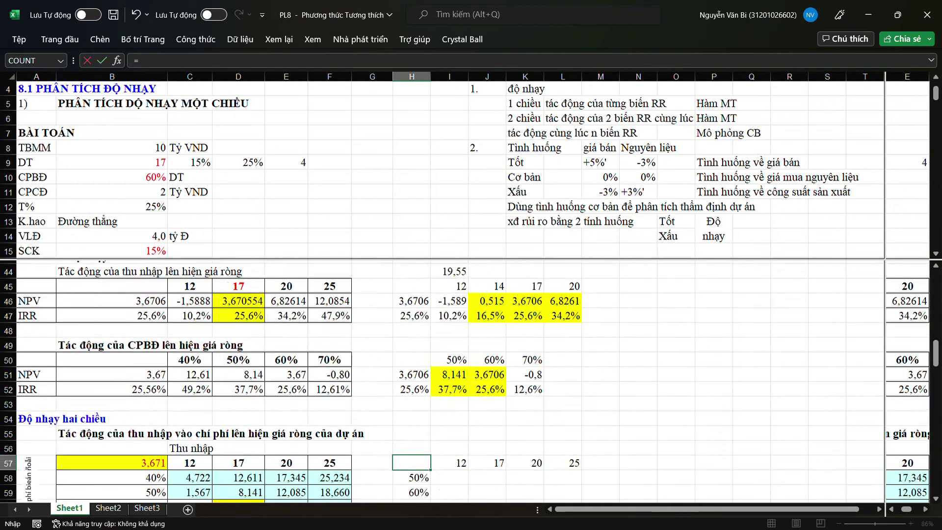
scroll(471, 383, "up", 2)
scroll(471, 383, "up", 2)
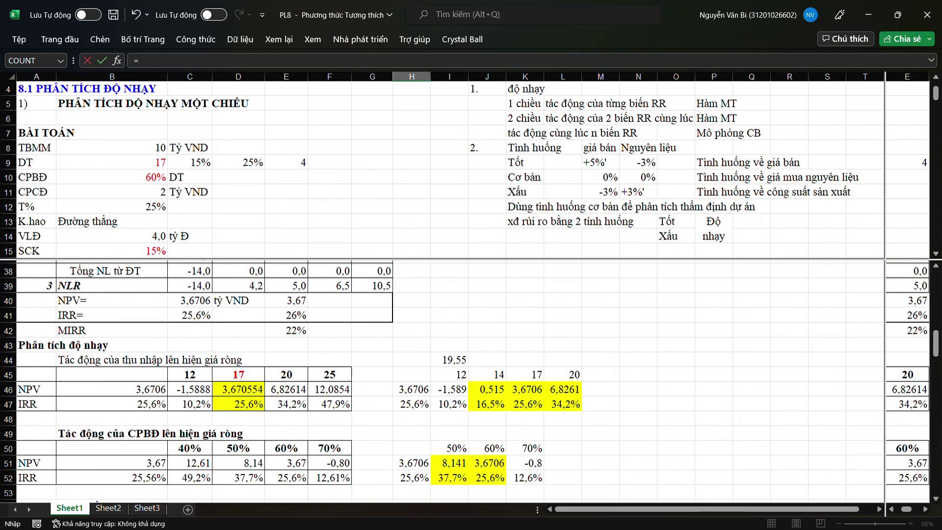
left_click(189, 300)
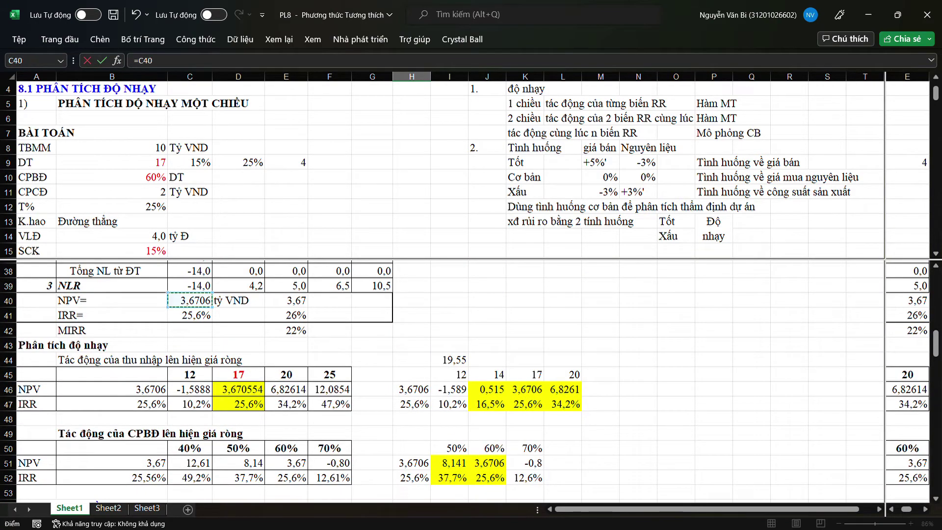
key("Return")
Create a two-variable data table over H57:K60 with B9 as the row input cell and B10 as the column input cell.
scroll(471, 383, "down", 3)
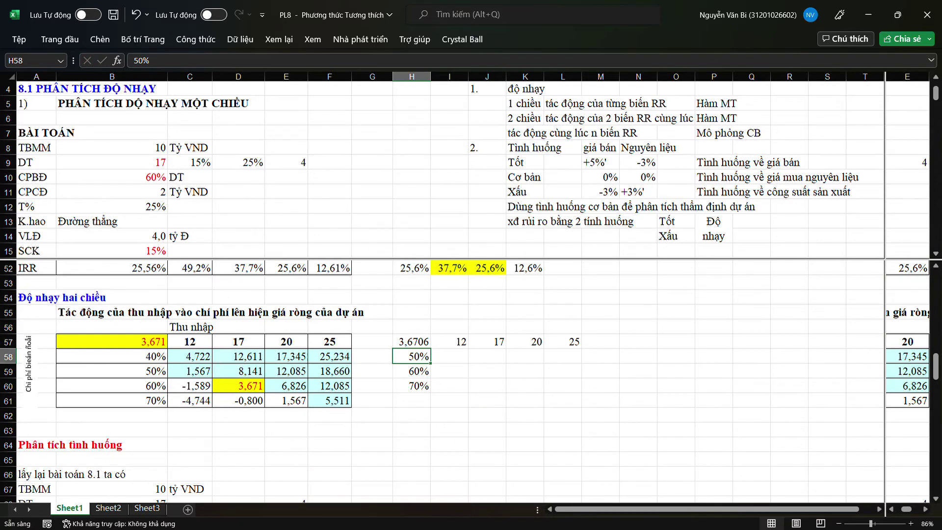
left_click_drag(412, 341, 525, 386)
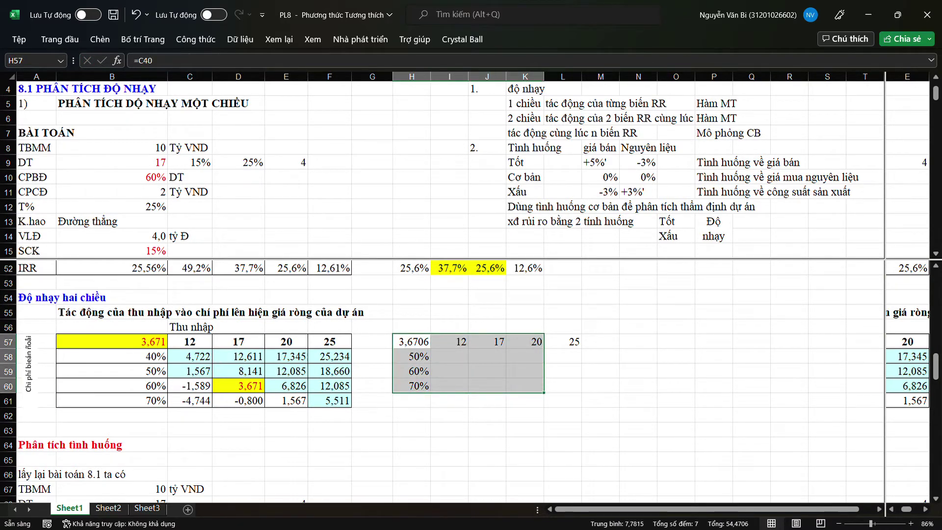
left_click(240, 39)
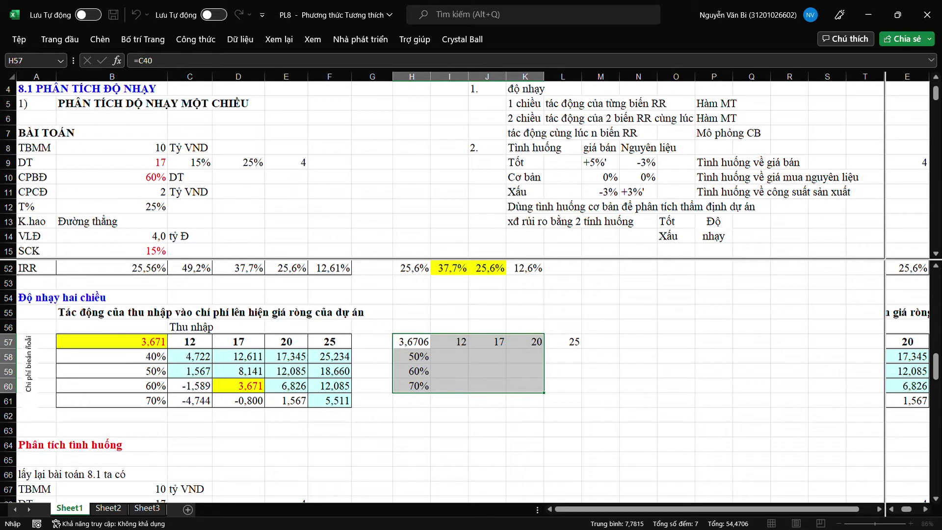
left_click(111, 162)
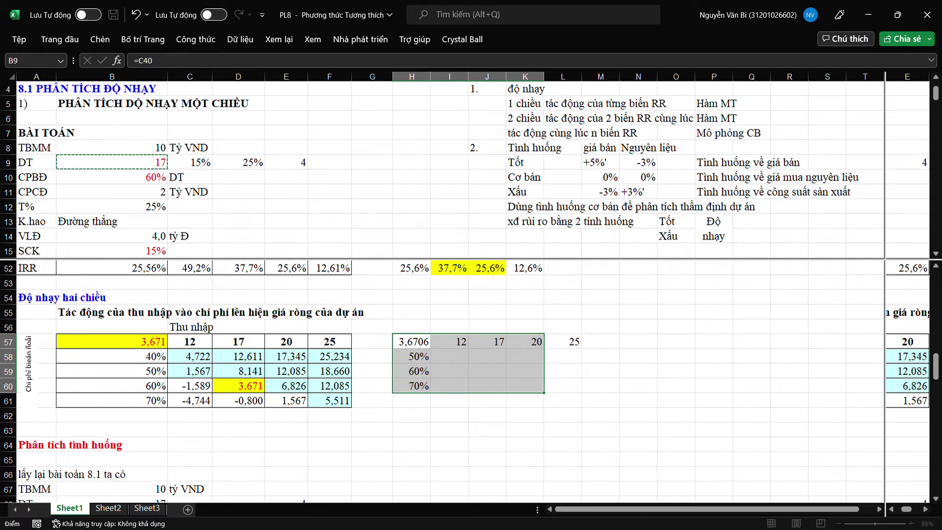
key("Tab")
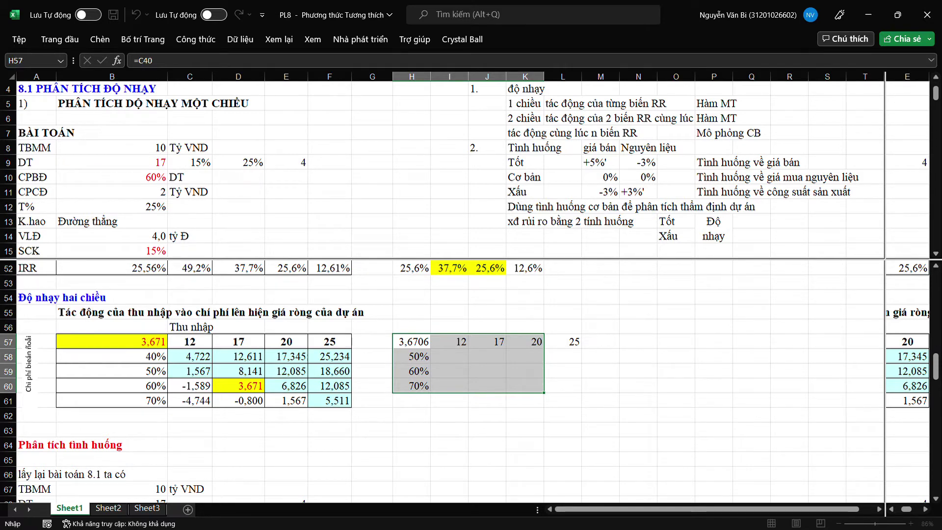
left_click(112, 177)
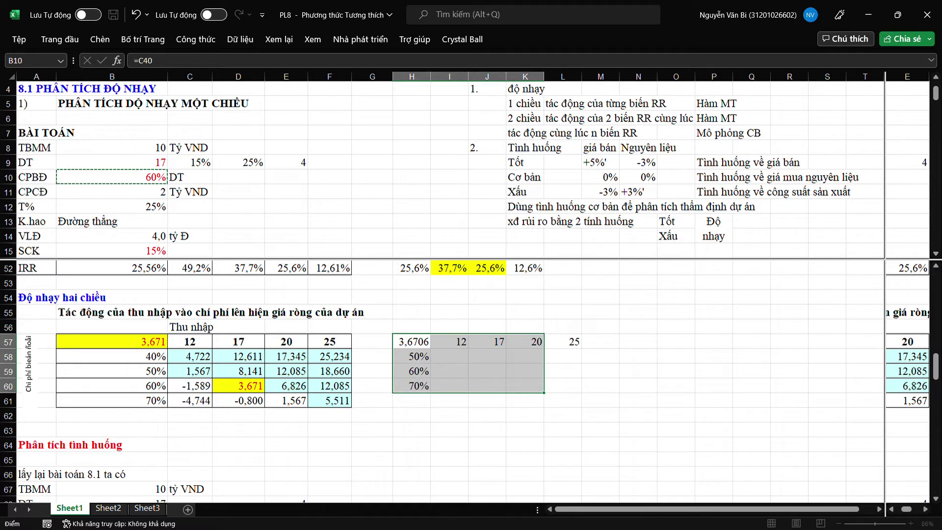
key("Return")
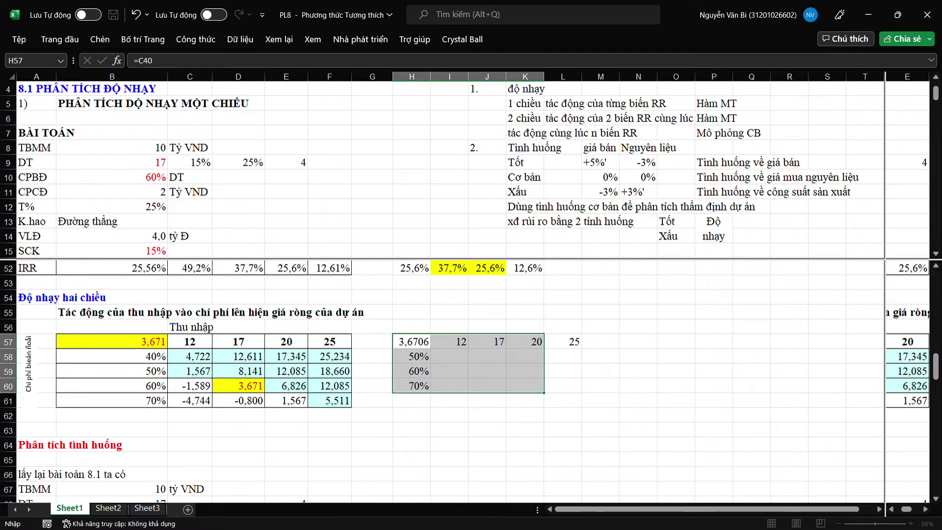
key("Return")
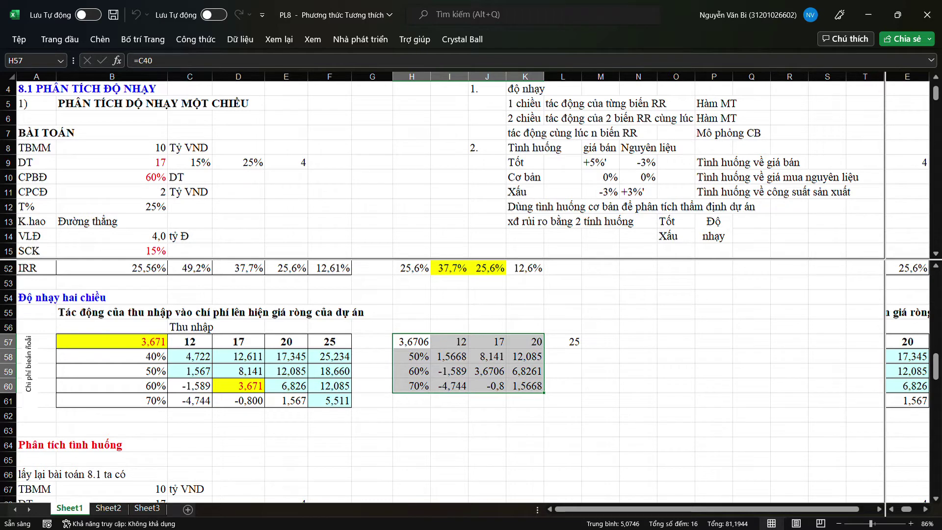
Fill the base-case NPV in J59, for revenue 17 and variable cost 60%, with yellow.
left_click(487, 371)
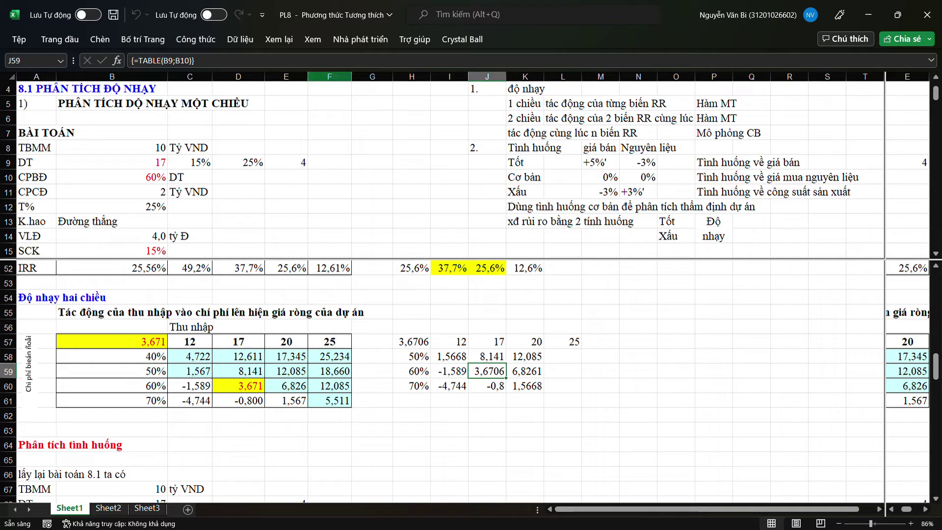
left_click(59, 39)
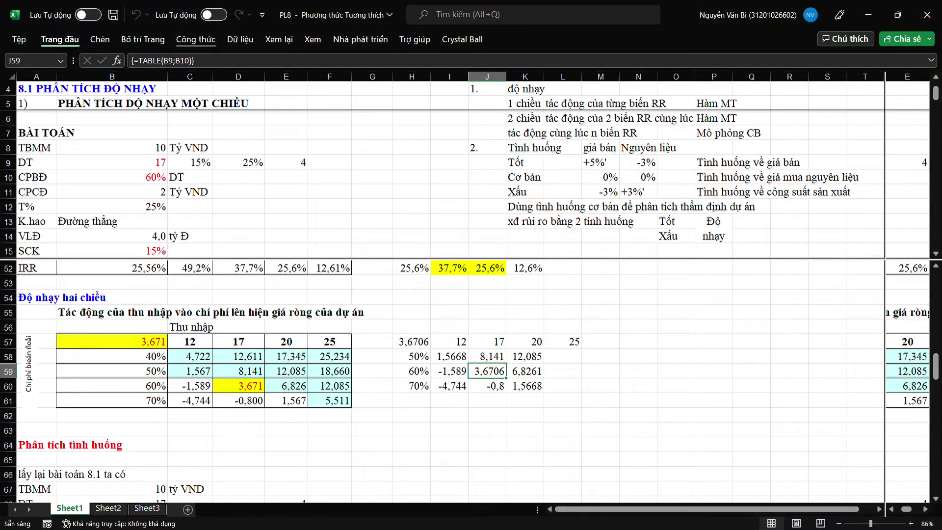
key("F4")
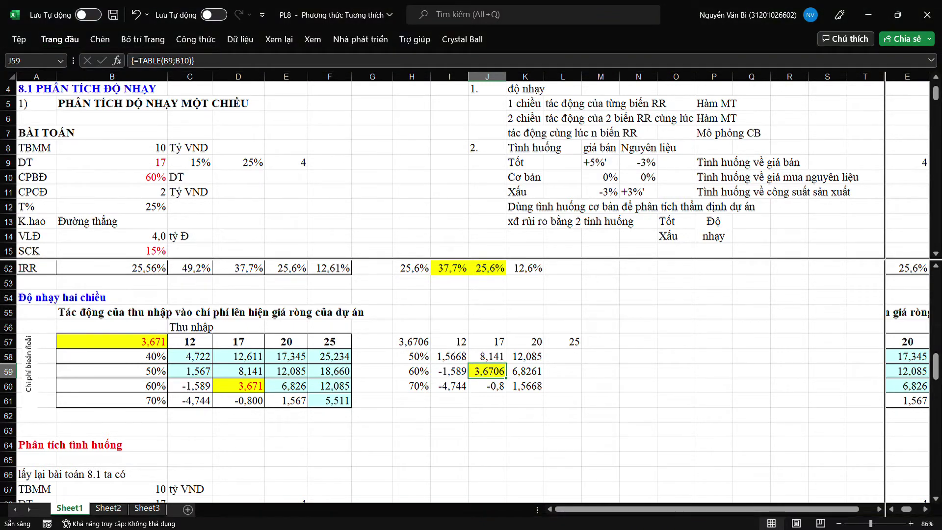
left_click(601, 371)
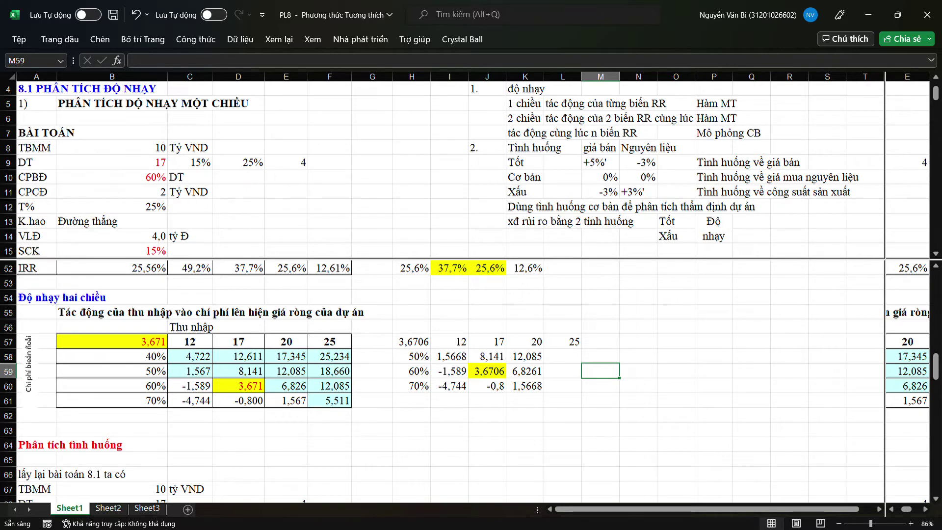
Fill the two-way table's NPV cells I58:K58, K59 and K60 with light blue.
left_click_drag(449, 356, 525, 357)
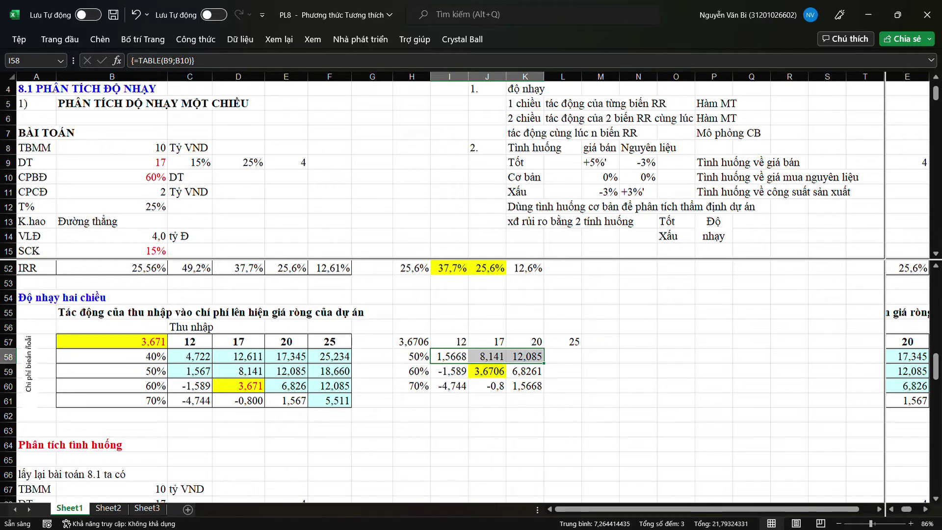
left_click(525, 371, "ctrl")
left_click(525, 386, "ctrl")
left_click(60, 39)
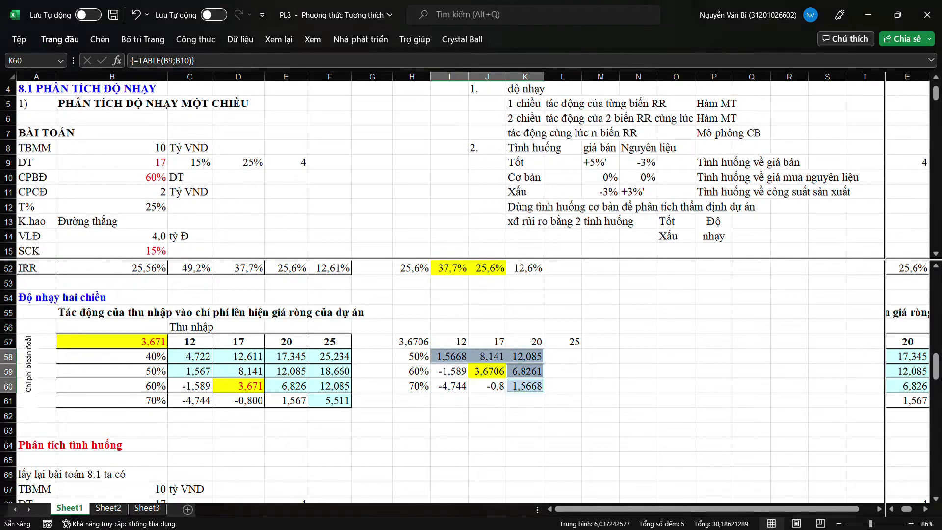
left_click(638, 370)
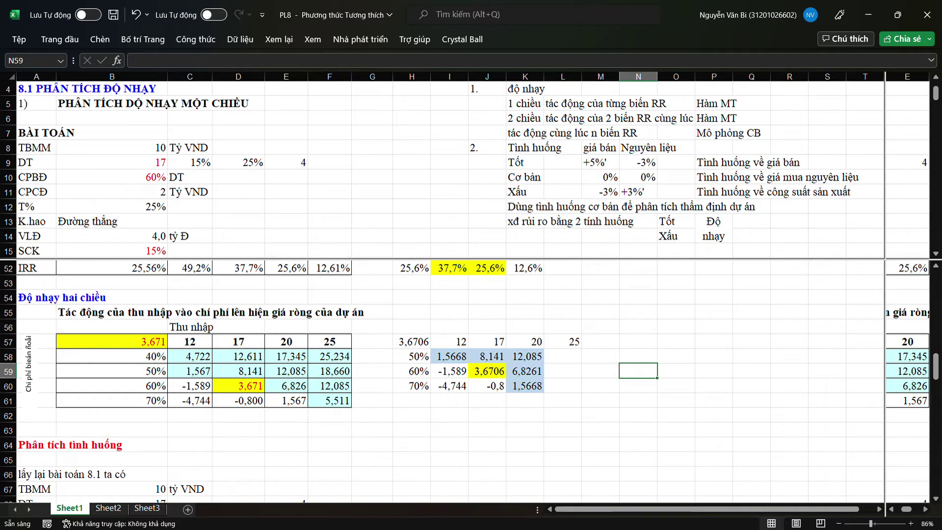
left_click(601, 400)
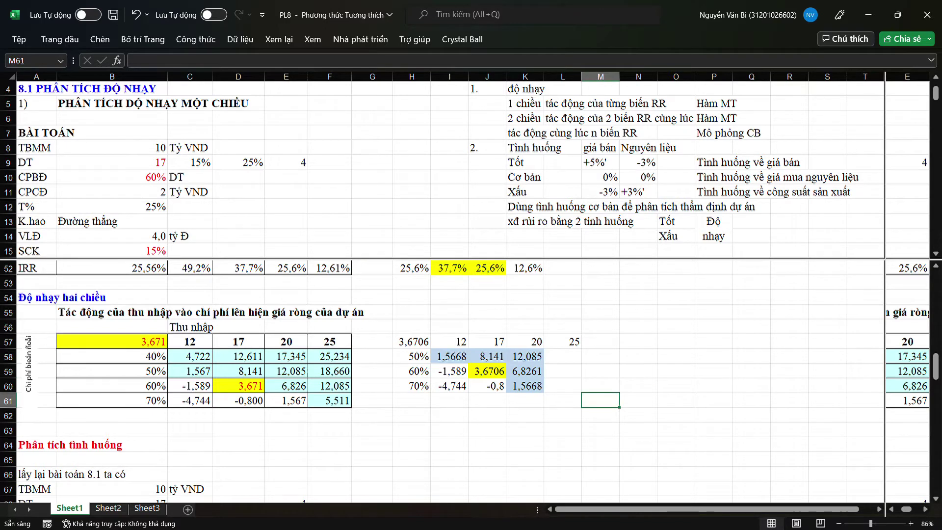
Correct the garbled cost labels in the scenario analysis inputs to CPBĐ in A69 and CPCĐ in A70.
scroll(442, 381, "down", 4)
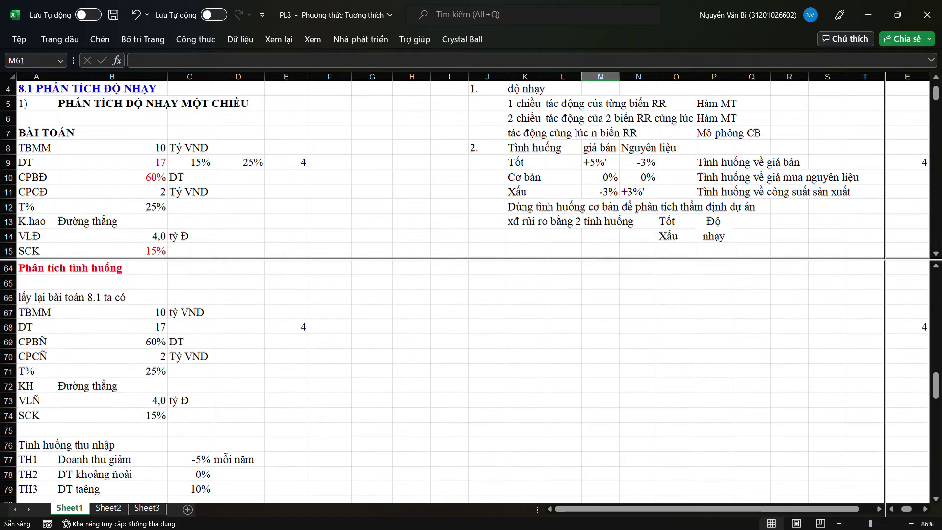
scroll(441, 381, "down", 1)
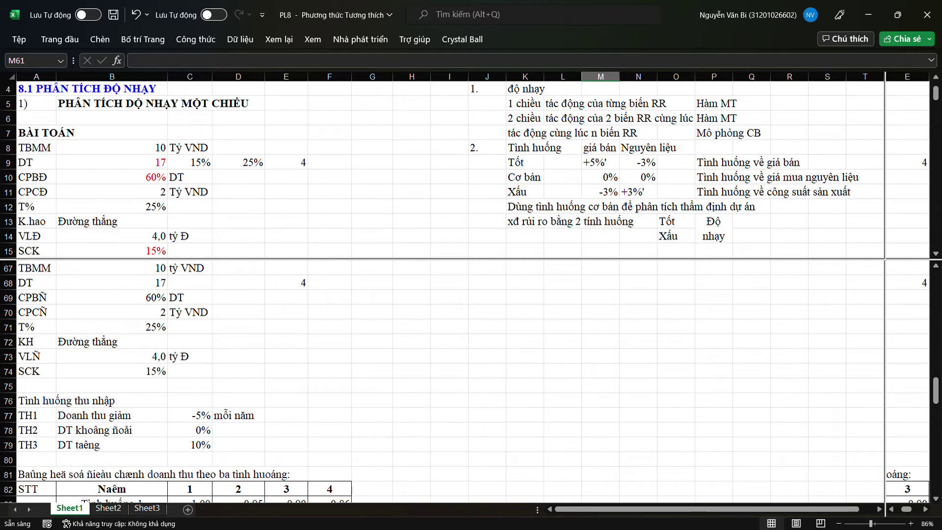
double_click(47, 297)
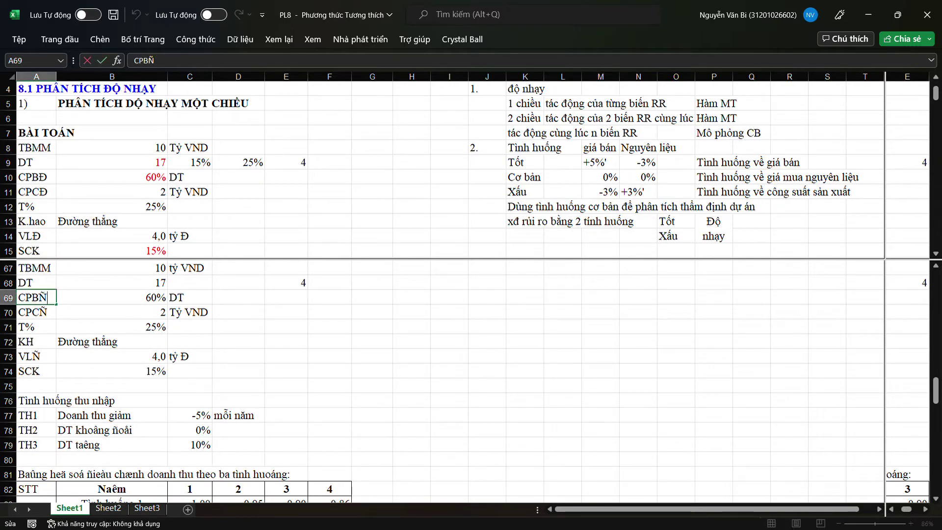
key("shift+Left")
type("Đ")
key("Return")
key("F2")
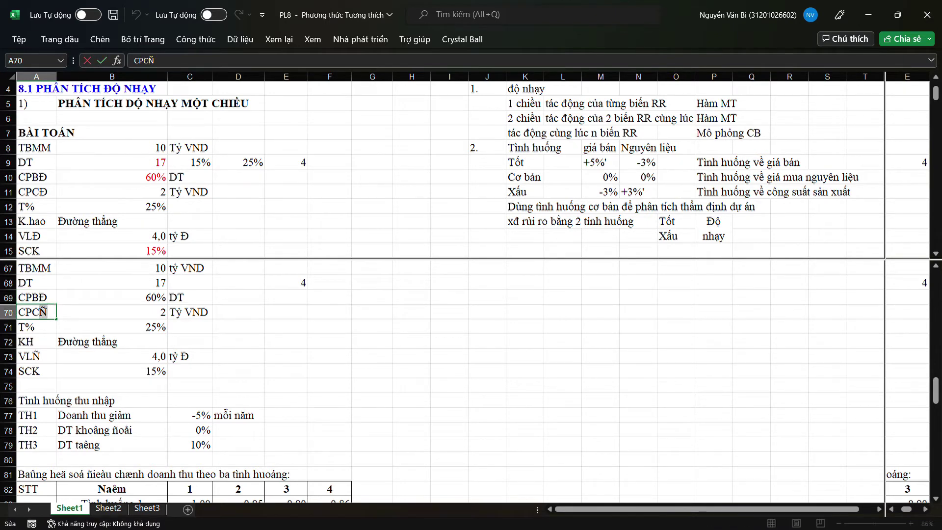
type("Đ")
key("Tab")
key("Down")
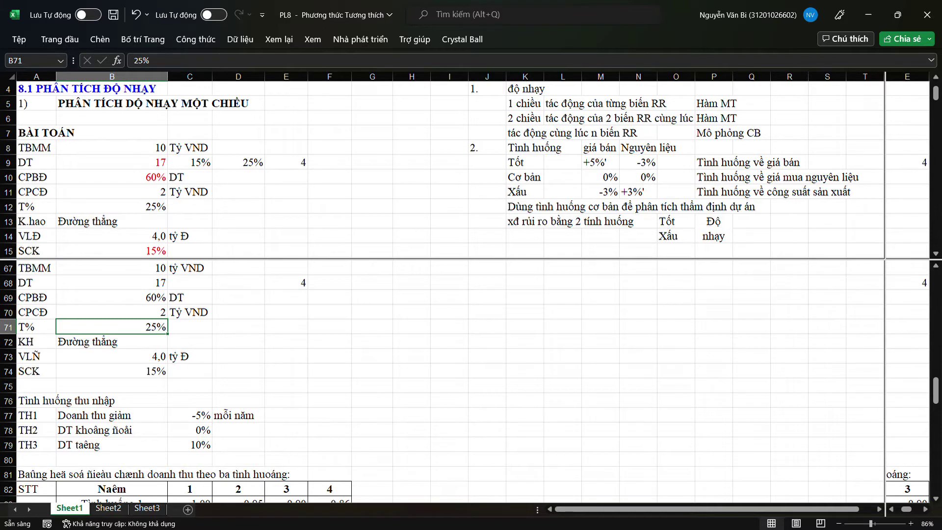
Correct the TH3 scenario description in B79 to "DT tăng".
left_click(112, 445)
double_click(102, 445)
left_click_drag(103, 445, 76, 444)
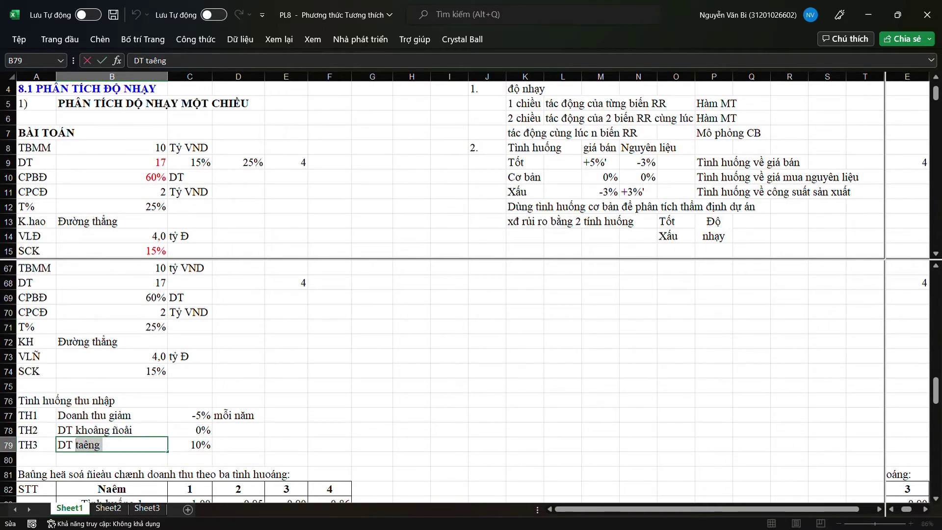
type("tăng")
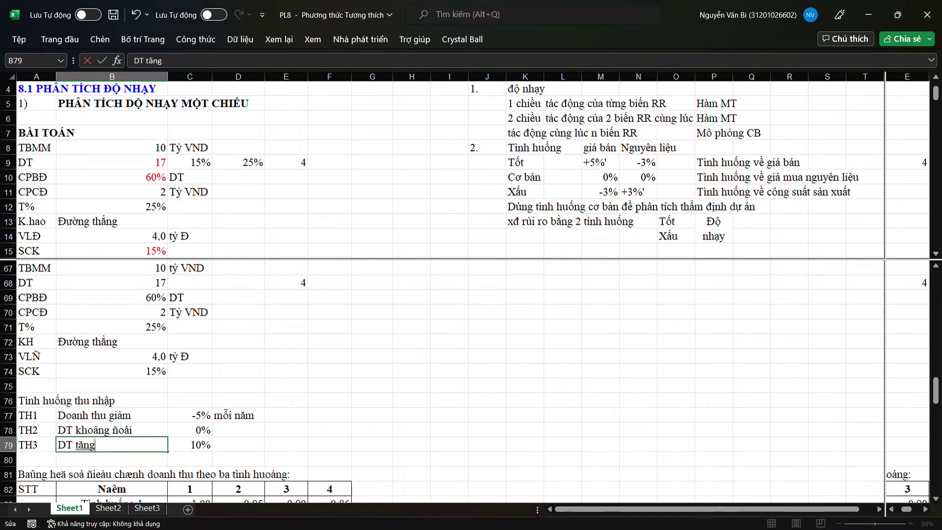
Correct the TH2 scenario description in B78 to "DT không đổi".
left_click(112, 430)
double_click(132, 430)
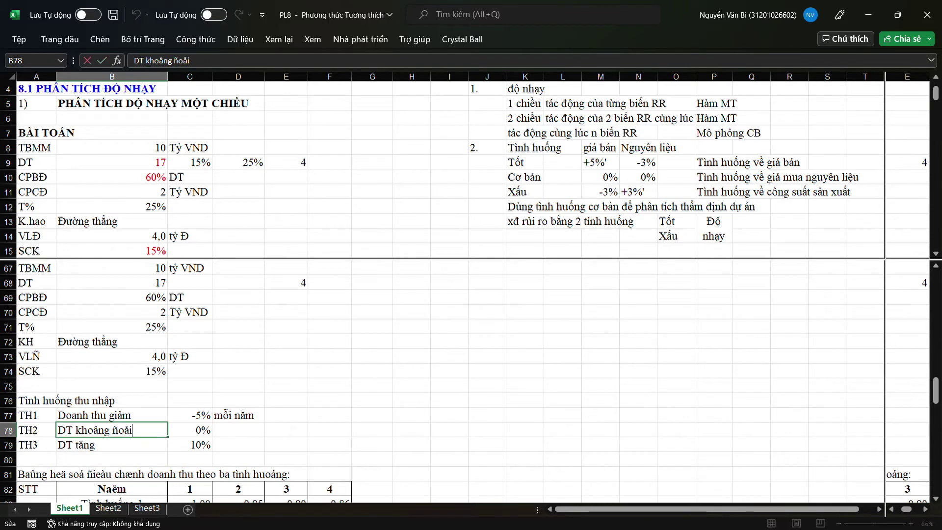
key("shift+Left")
key("shift+Left")
key("shift+Left")
key("shift+Left")
key("shift+Left")
key("shift+Left")
key("shift+Left")
key("shift+Left")
key("shift+Left")
key("shift+Left")
key("shift+Left")
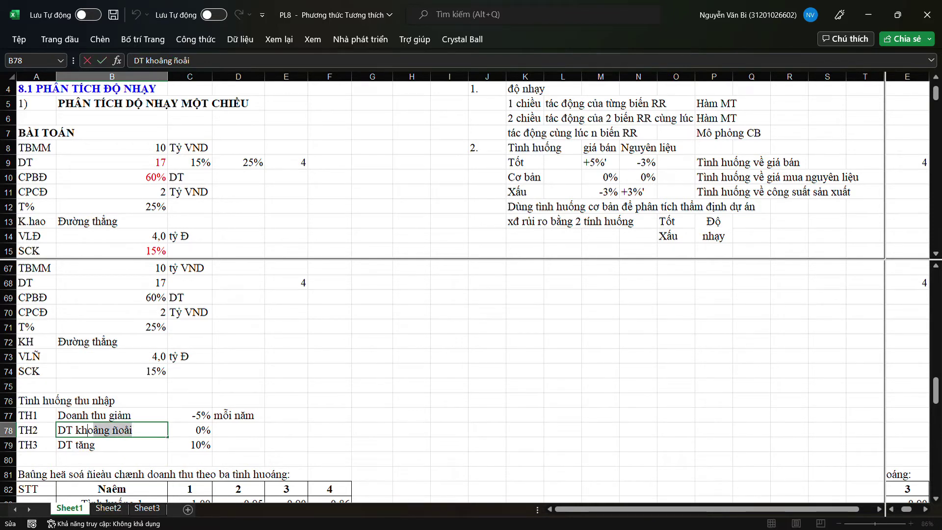
type("không đo")
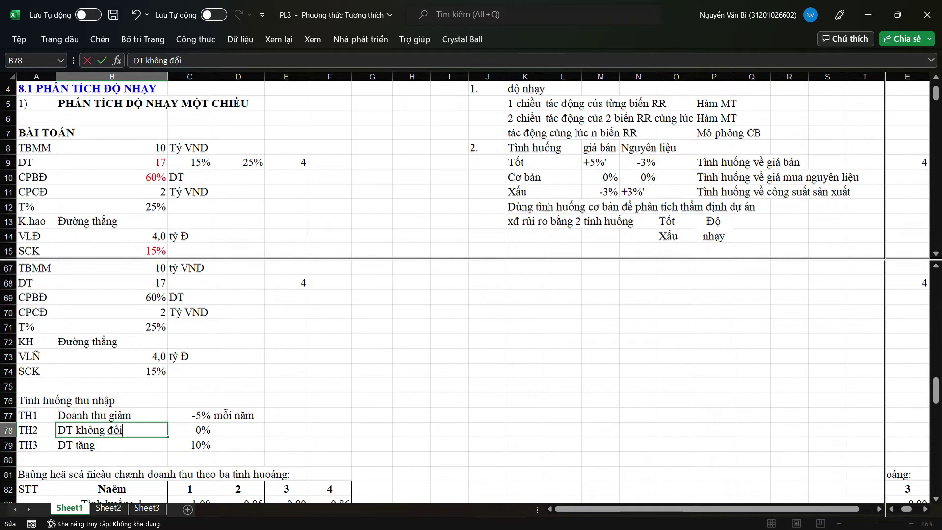
left_click(329, 371)
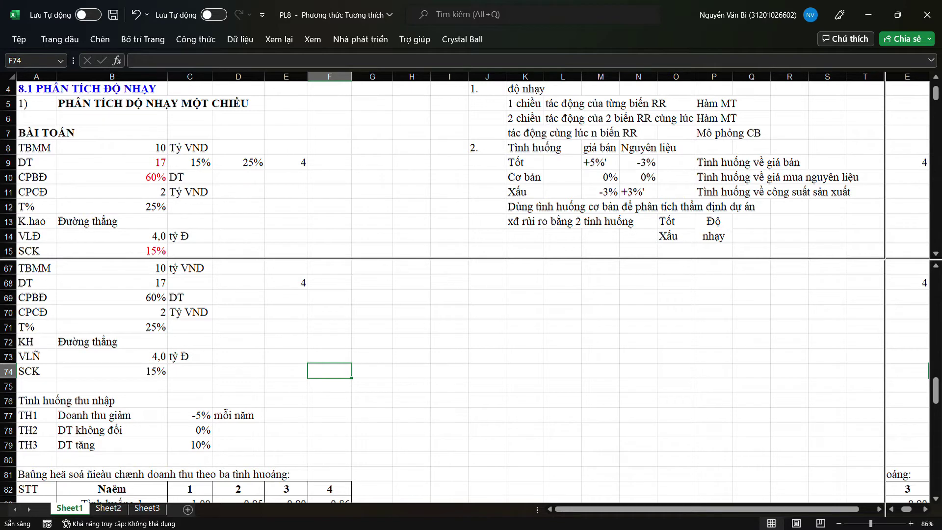
Replace the garbled first and last words of the heading in A81 with "Bảng" and "huống".
scroll(466, 382, "down", 4)
scroll(466, 383, "up", 2)
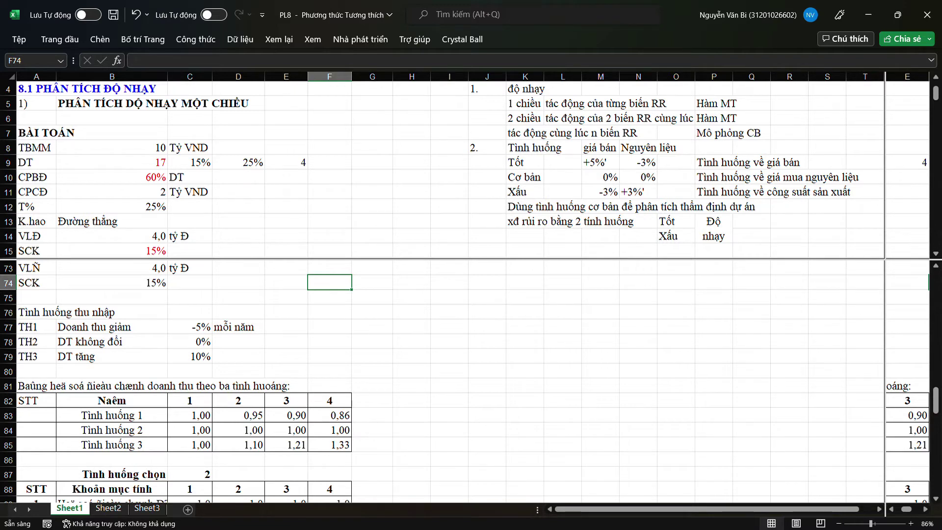
double_click(41, 386)
left_click_drag(42, 386, 18, 386)
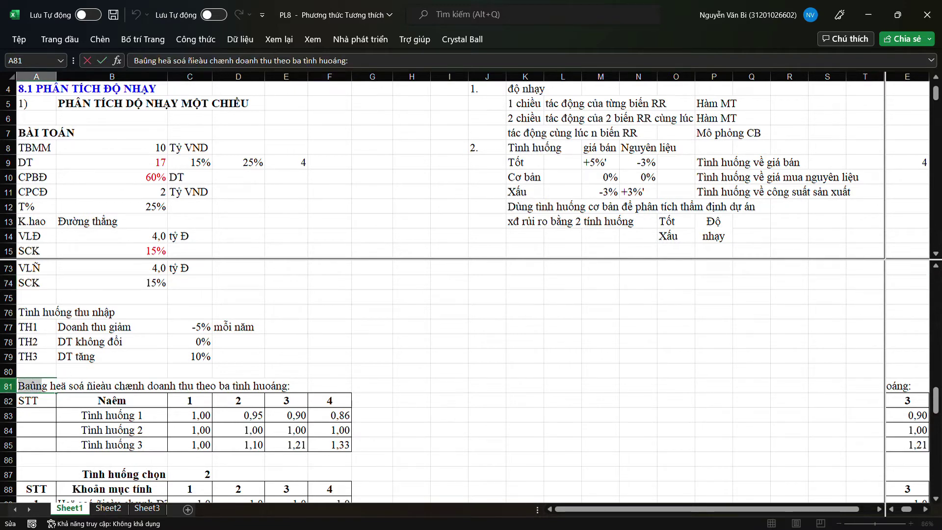
type("B")
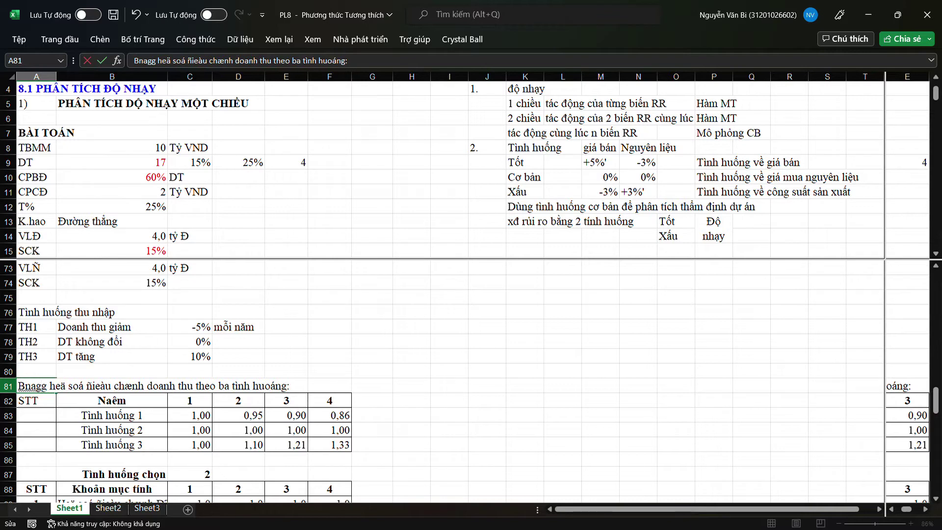
type("ản")
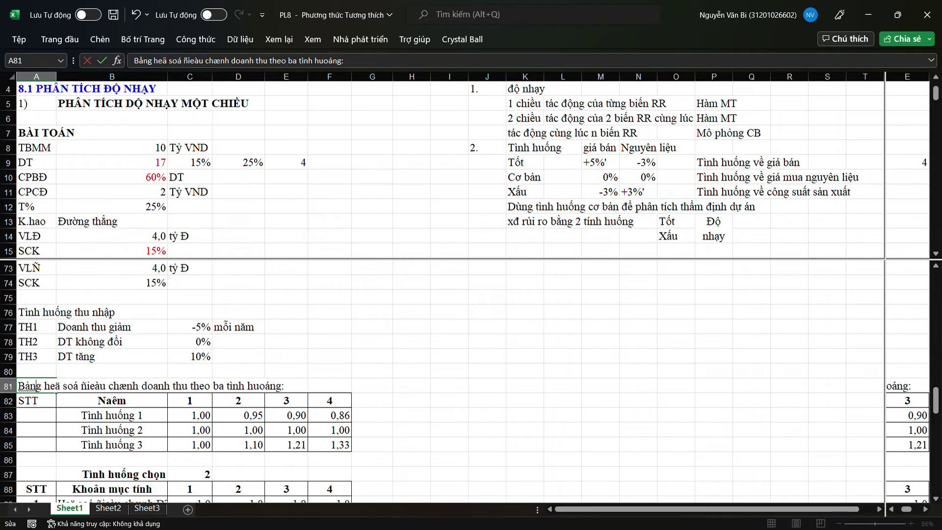
left_click_drag(247, 386, 282, 386)
type("huống")
left_click(329, 371)
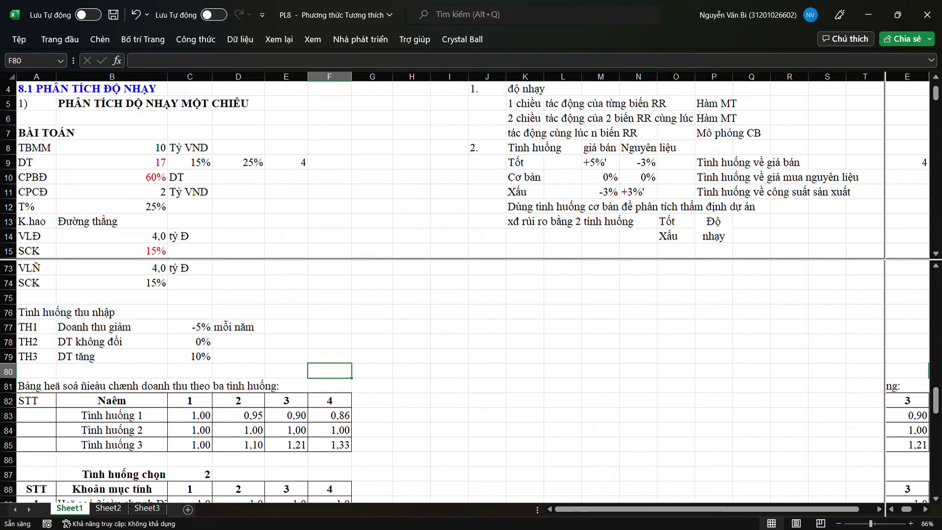
Replace the remaining garbled words in the A81 heading with "hệ số điều chỉnh".
left_click(56, 387)
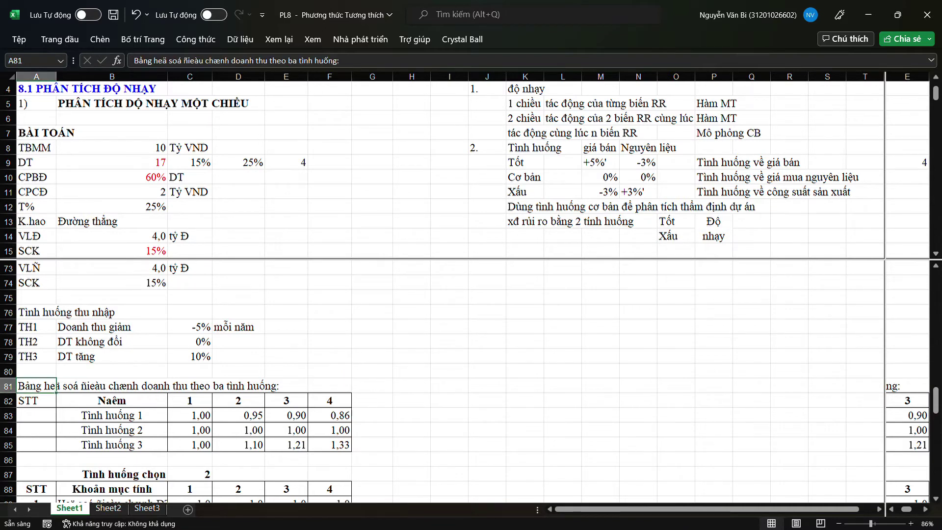
double_click(56, 387)
left_click_drag(45, 387, 74, 386)
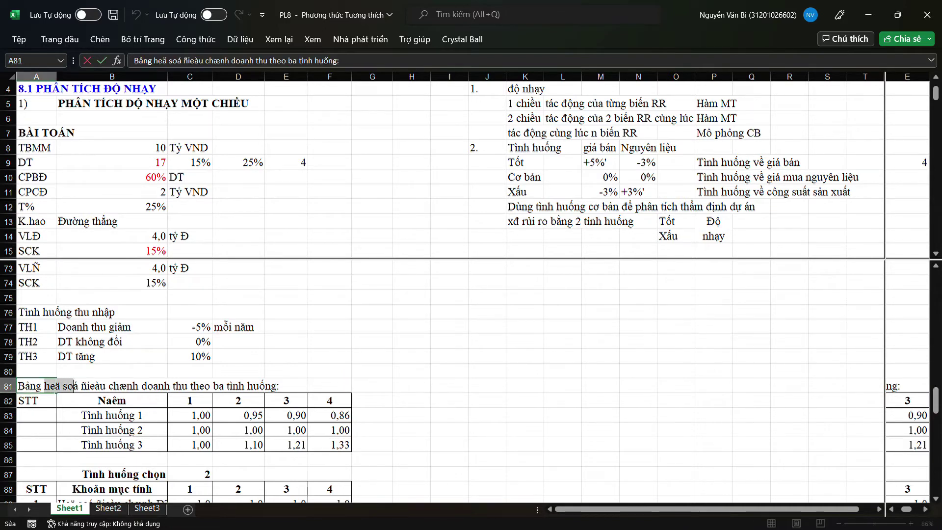
type("hệ sô")
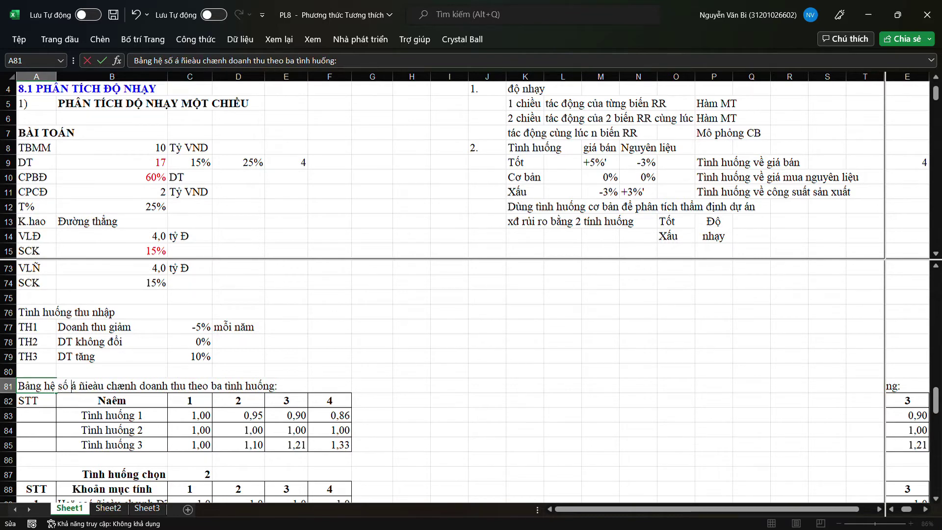
key("Delete")
key("Delete")
key("Delete")
key("Delete")
key("Delete")
key("Delete")
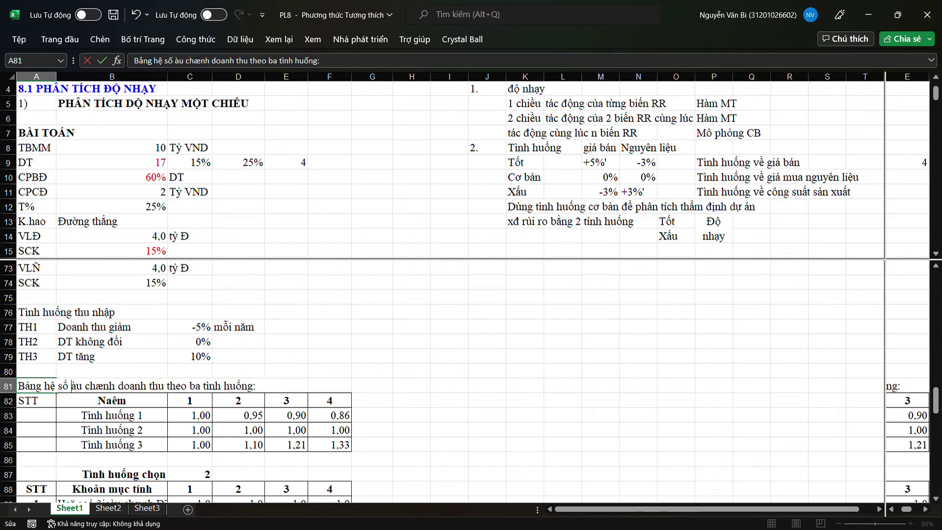
key("Delete")
key("Delete")
key("Delete")
key("Delete")
key("Delete")
key("Delete")
key("Delete")
key("Delete")
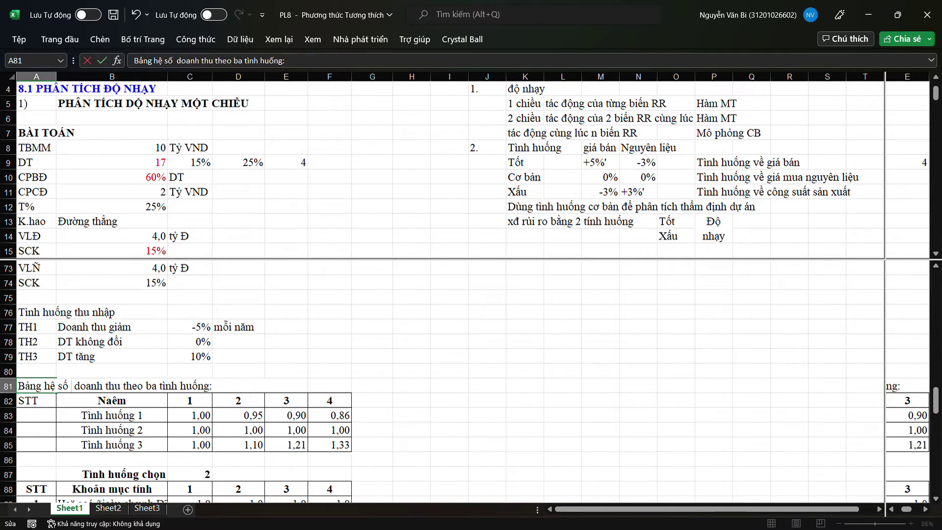
type("điều chỉnh")
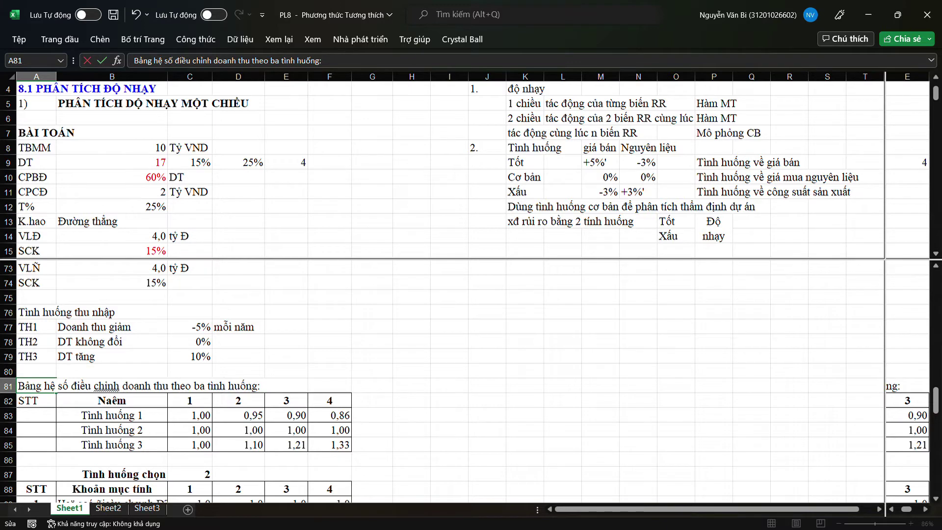
left_click(330, 356)
Enter the year 1 revenue adjustment factor for scenario 1 in H83 as =(1+C77)^0.
left_click(411, 414)
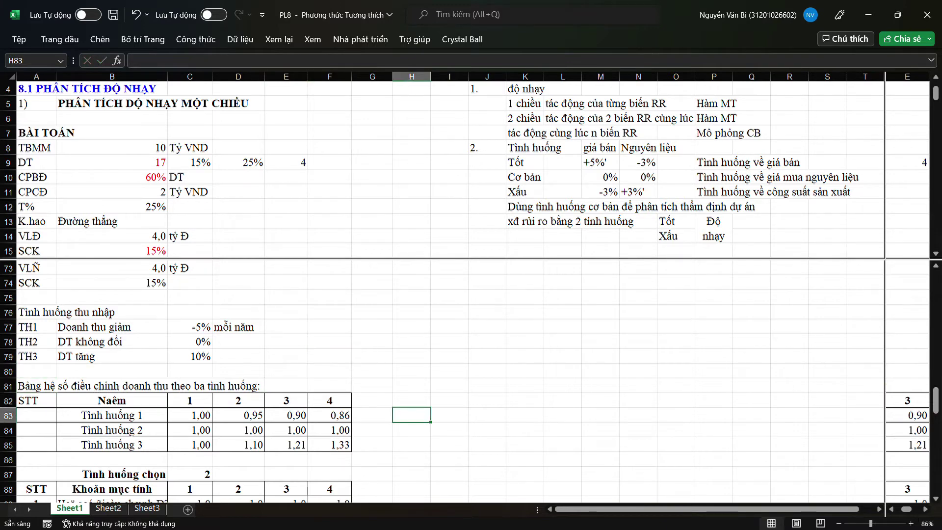
type("=")
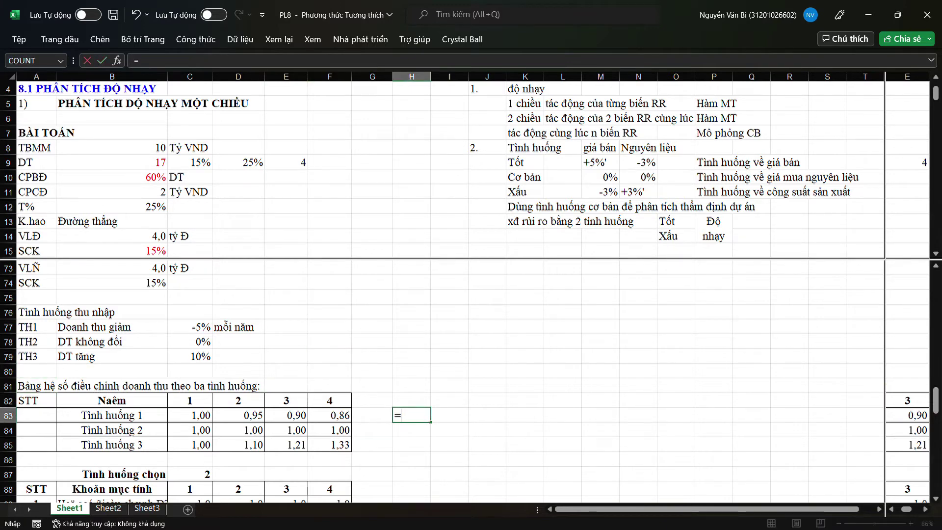
type("(!")
key("BackSpace")
type("1+")
left_click(189, 326)
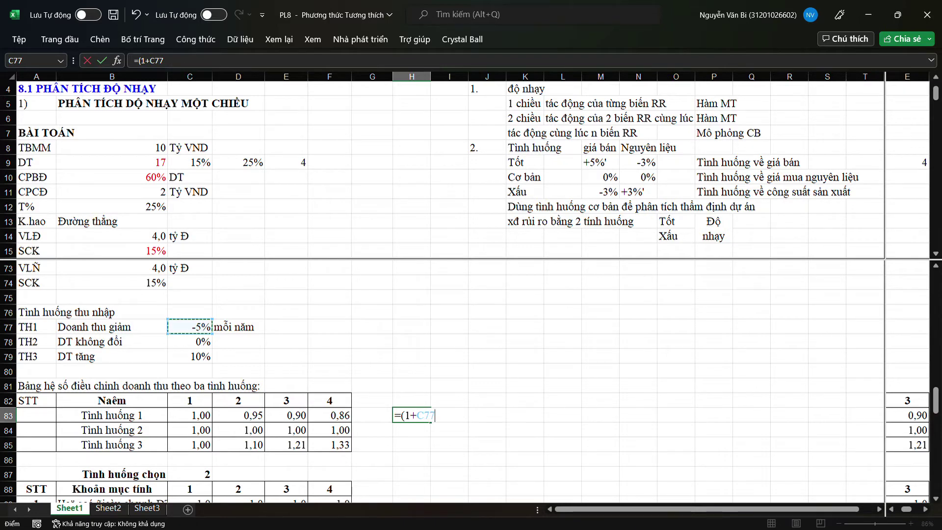
type(")")
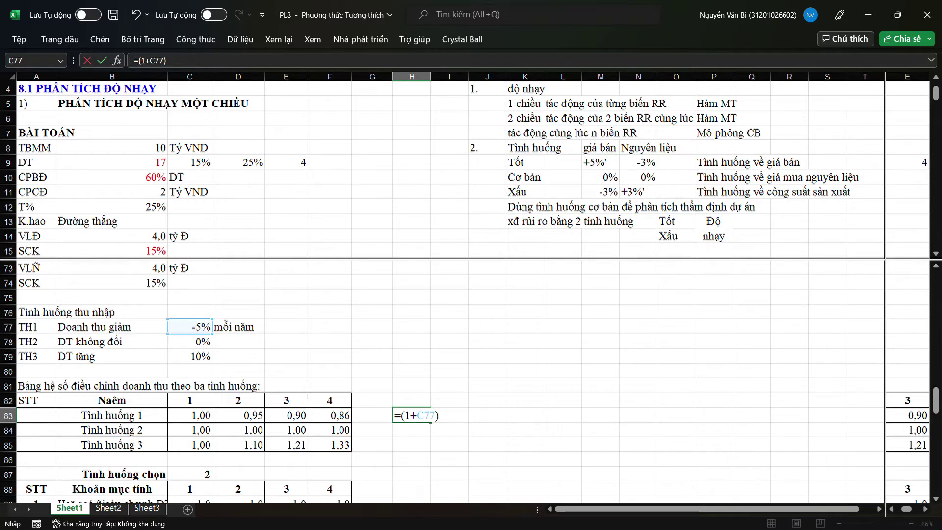
type("^0")
key("Return")
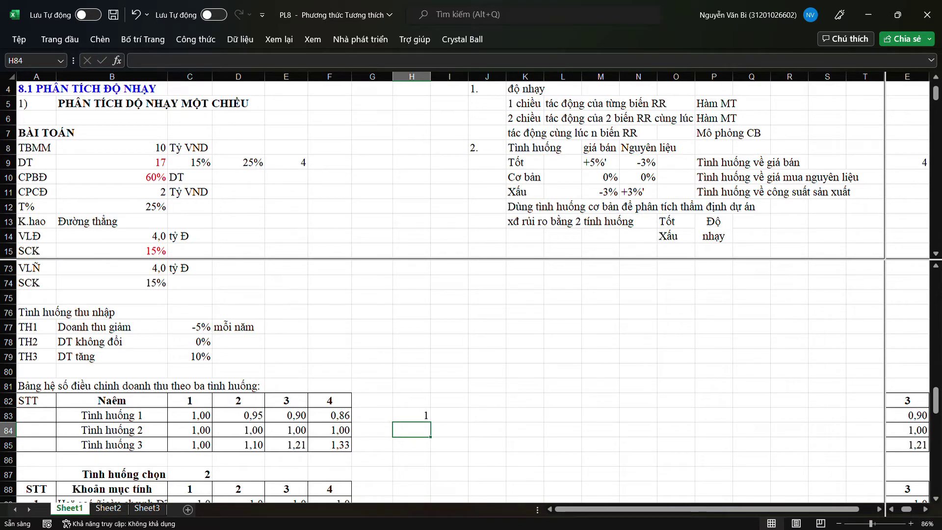
type("=")
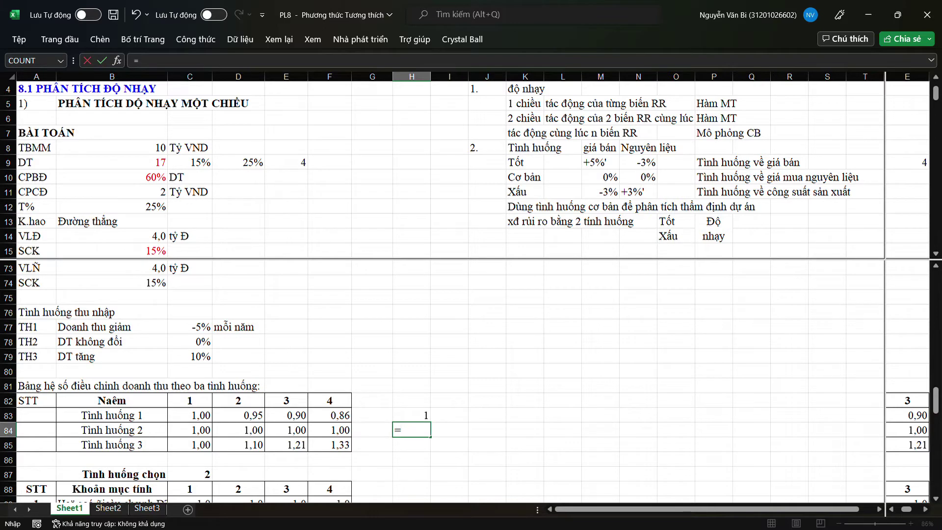
key("BackSpace")
key("Tab")
Enter the year 2 revenue adjustment factor for scenario 1 in I83 as =(1+C77)^1.
left_click(449, 414)
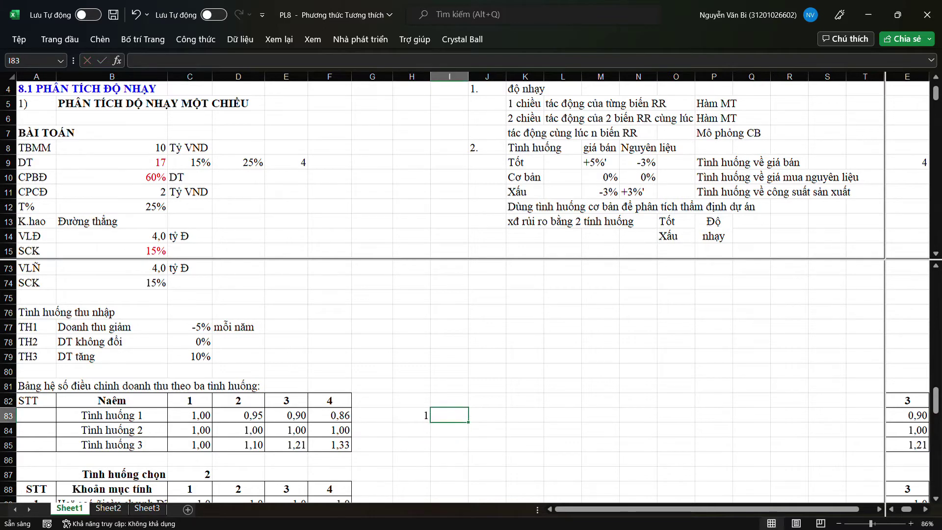
type("=(1")
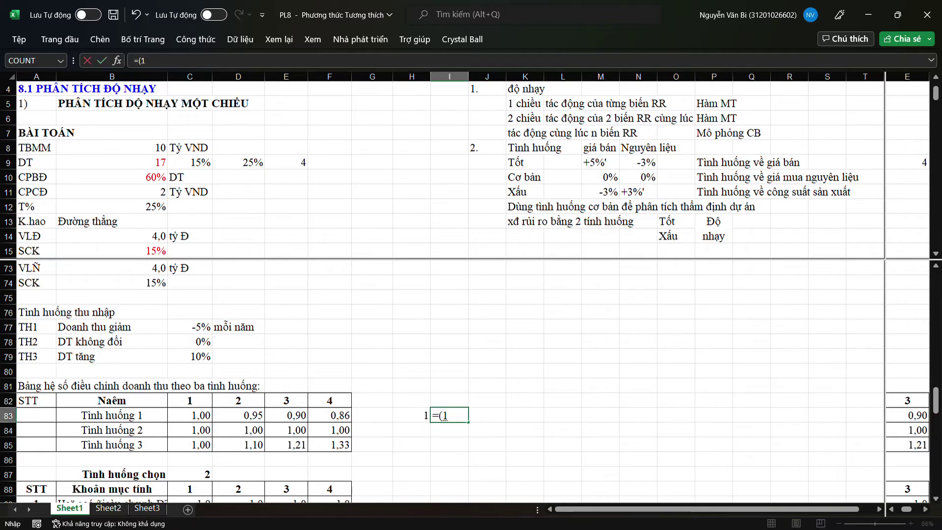
type("+")
left_click(190, 327)
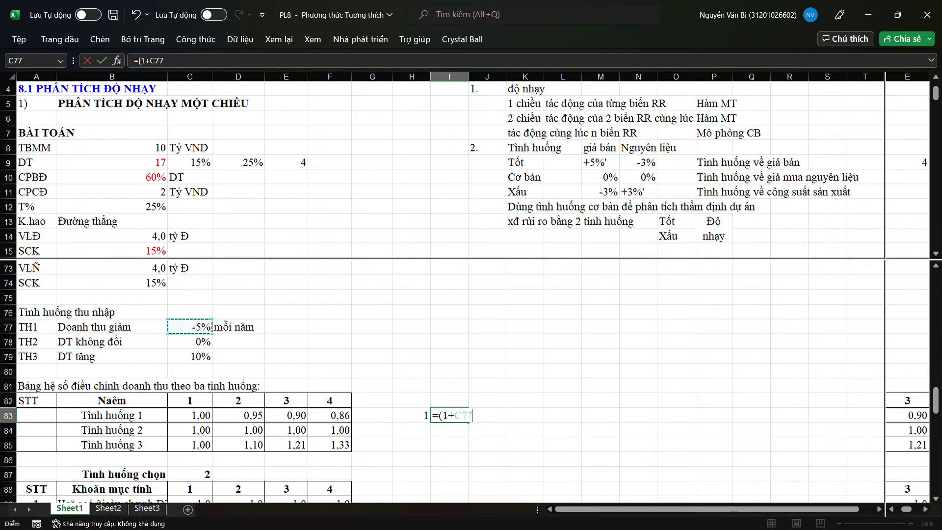
type(")^1")
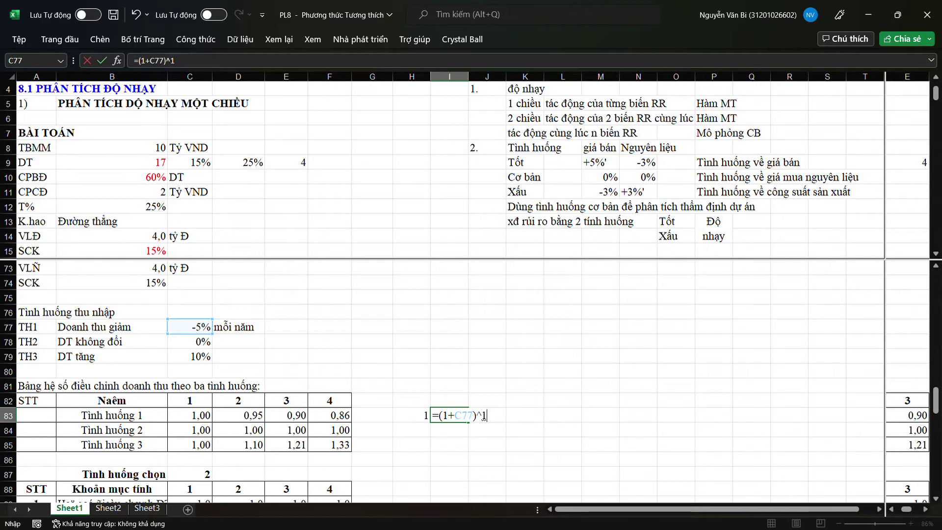
key("Return")
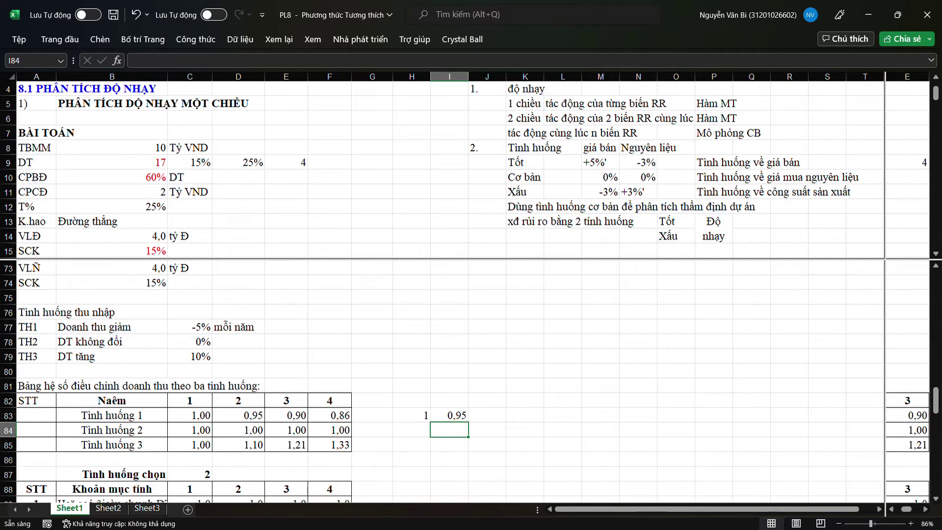
Make the C77 reference in I83 absolute ($C$77) and copy the formula across to K83.
key("Up")
key("F2")
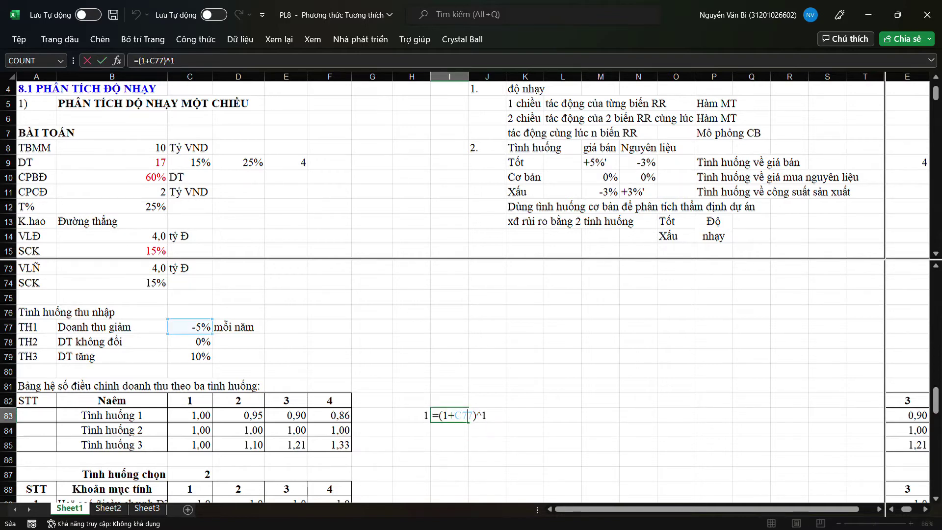
key("F4")
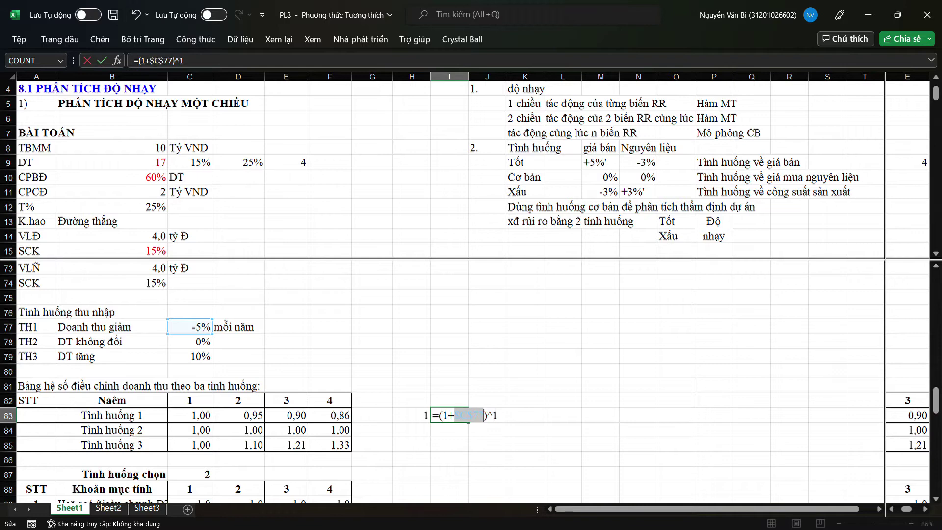
key("Return")
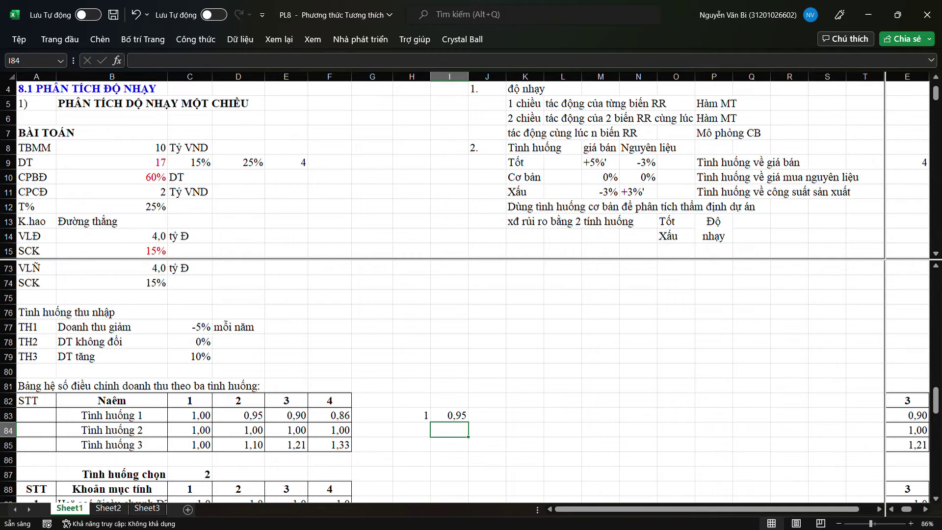
left_click(449, 415)
left_click_drag(468, 422, 532, 416)
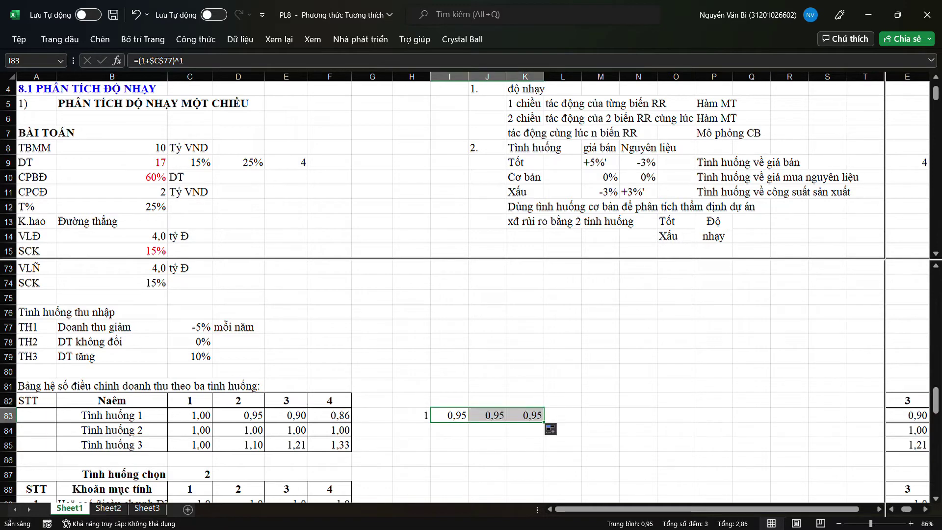
left_click(525, 444)
left_click(487, 415)
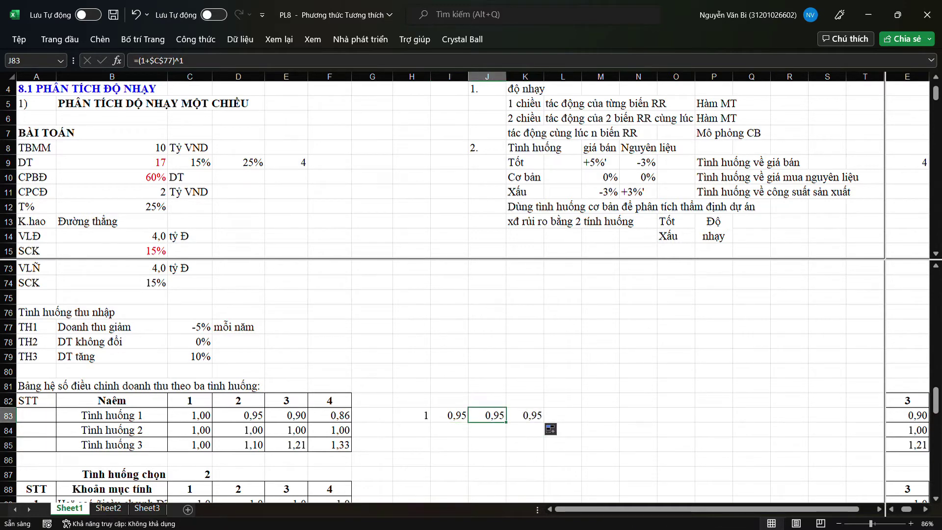
left_click(449, 415)
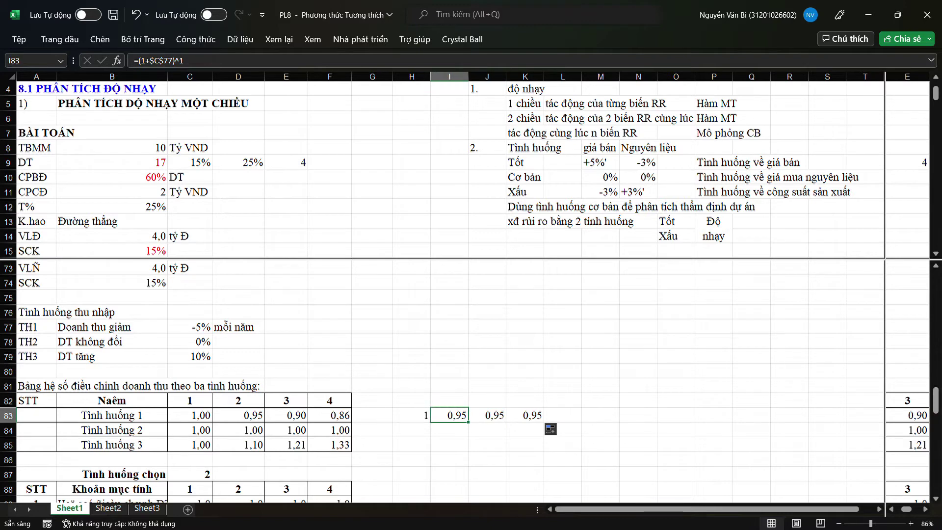
left_click(487, 430)
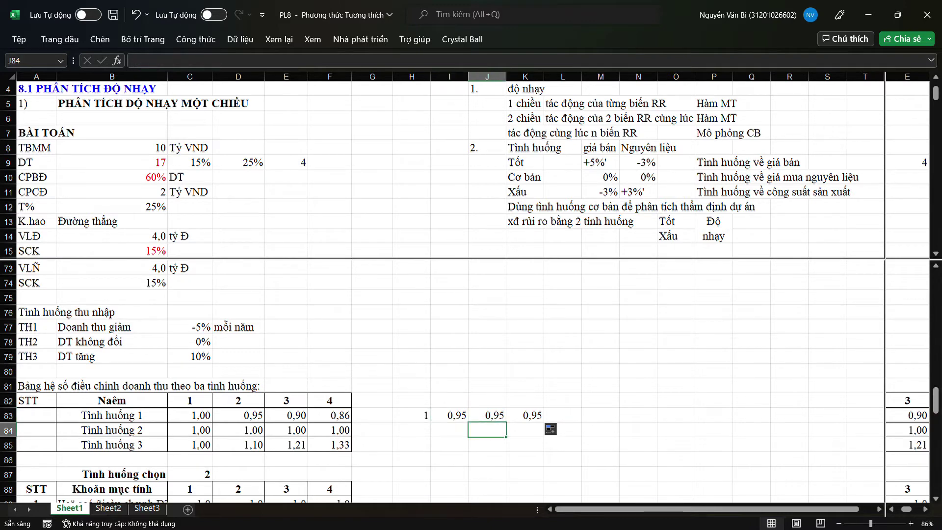
left_click_drag(412, 415, 449, 415)
left_click(449, 445)
left_click(487, 415)
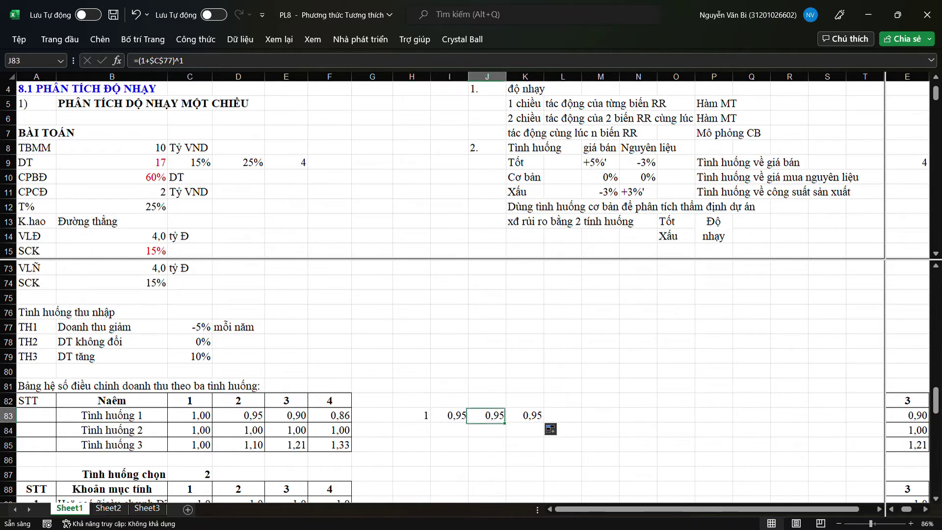
left_click(454, 415)
double_click(453, 415)
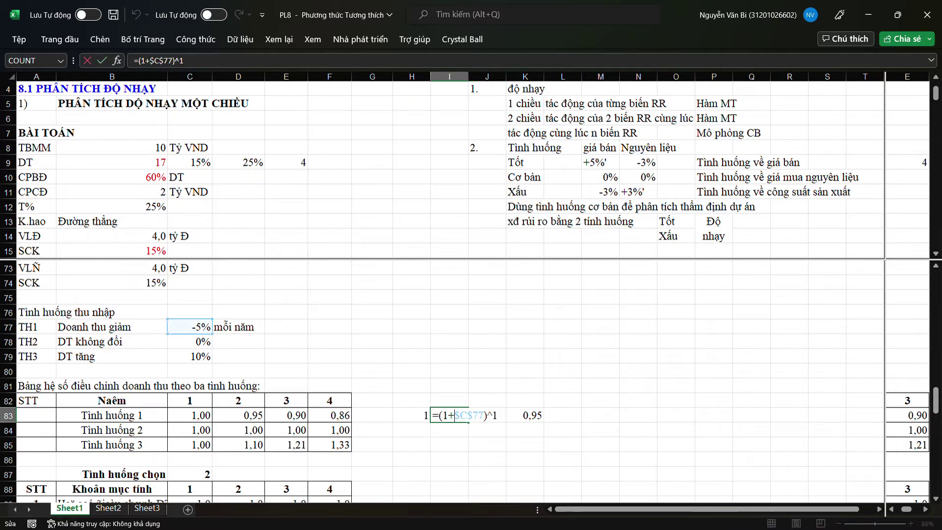
left_click(525, 445)
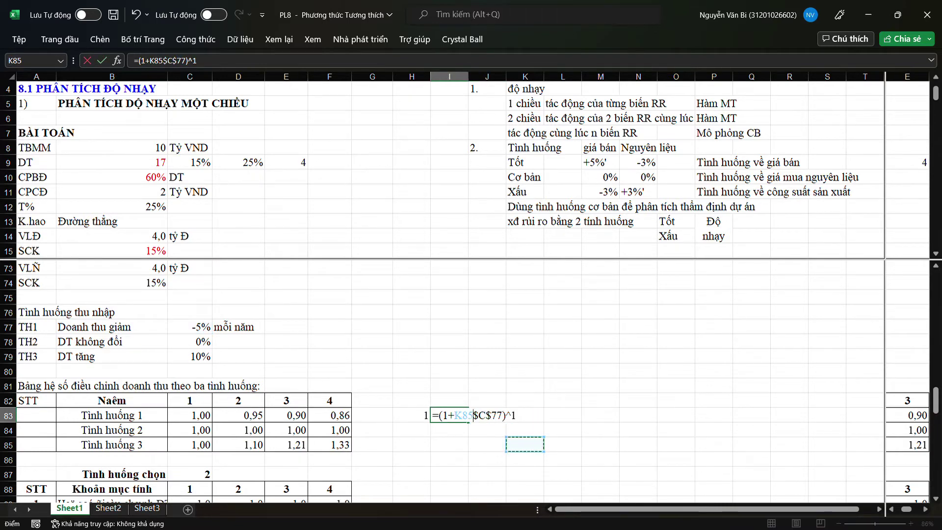
key("ctrl+z")
left_click(492, 415)
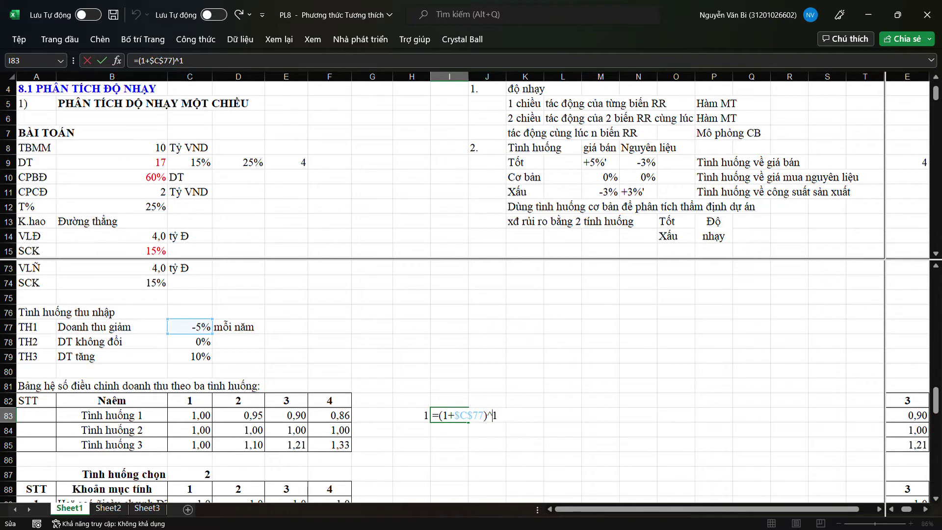
key("Tab")
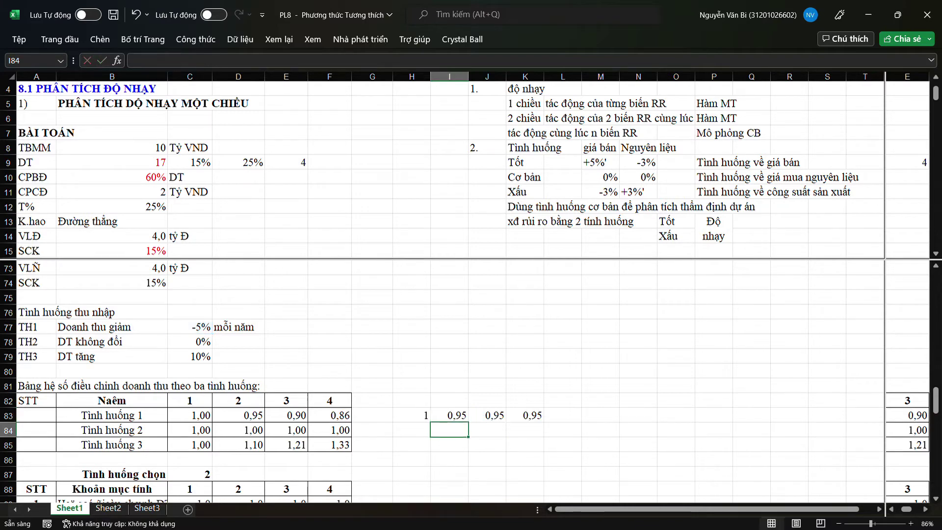
Change the exponent of the scenario 1 factor formula to 2 in J83 and to 3 in K83.
key("F2")
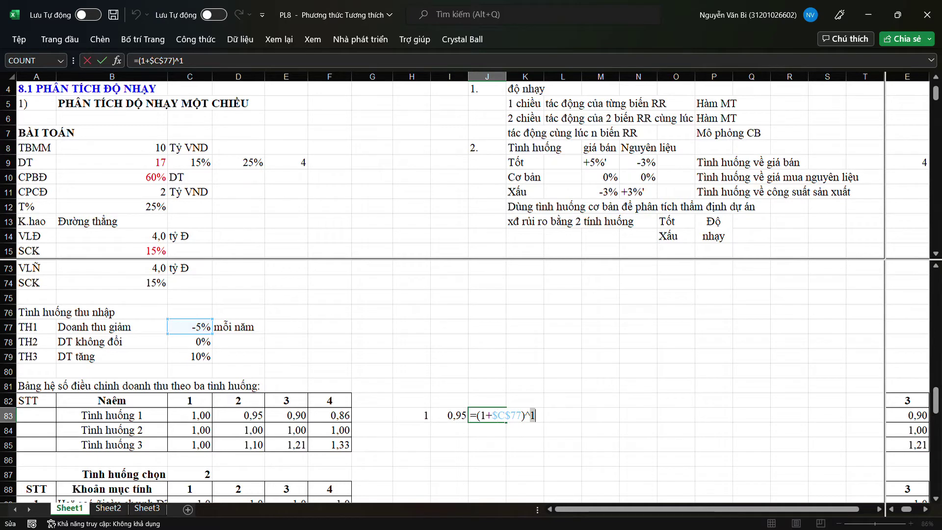
key("BackSpace")
type("2")
key("Return")
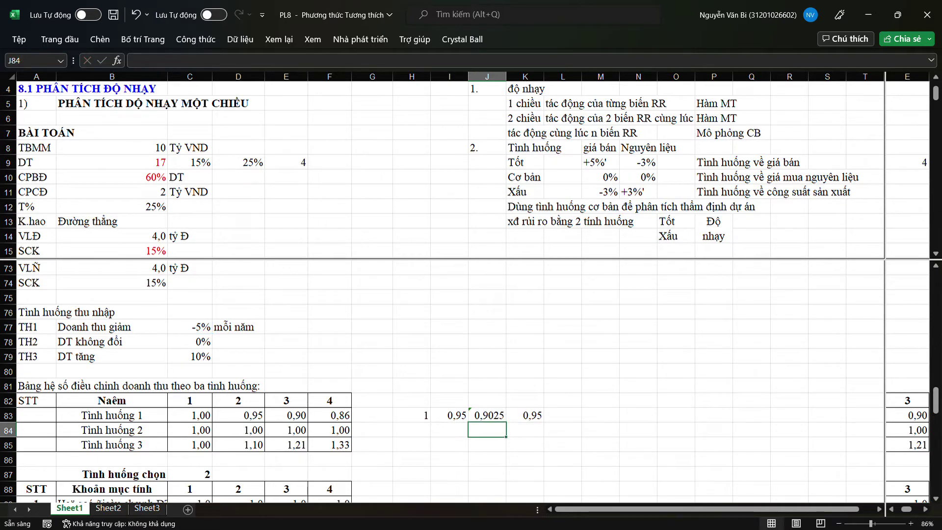
double_click(524, 415)
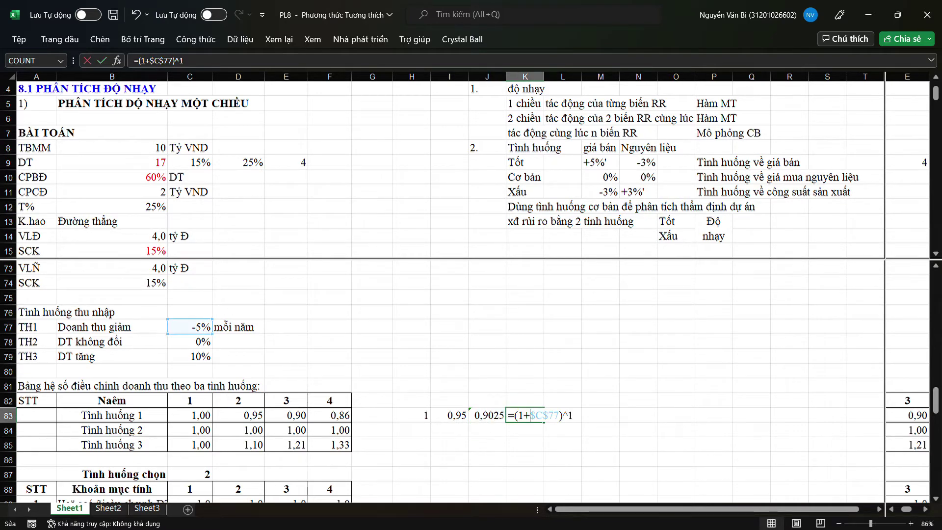
key("BackSpace")
type("3")
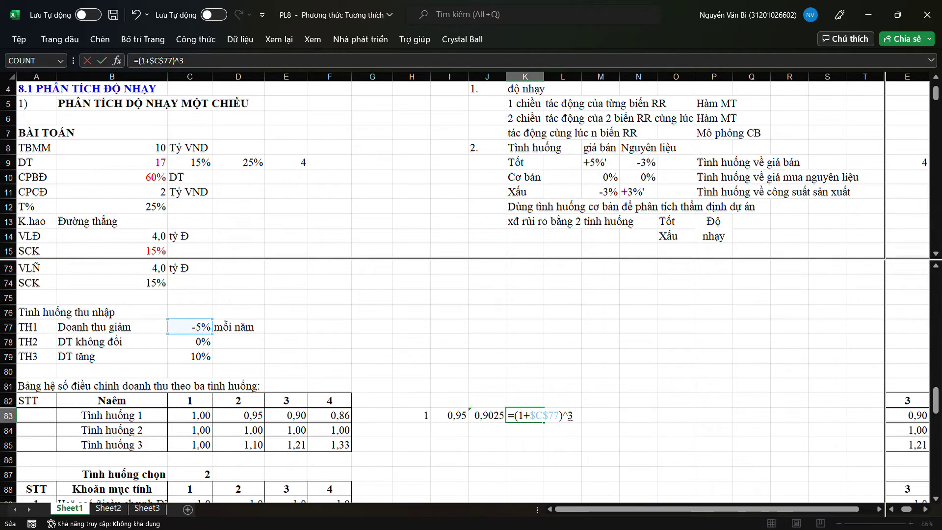
key("Return")
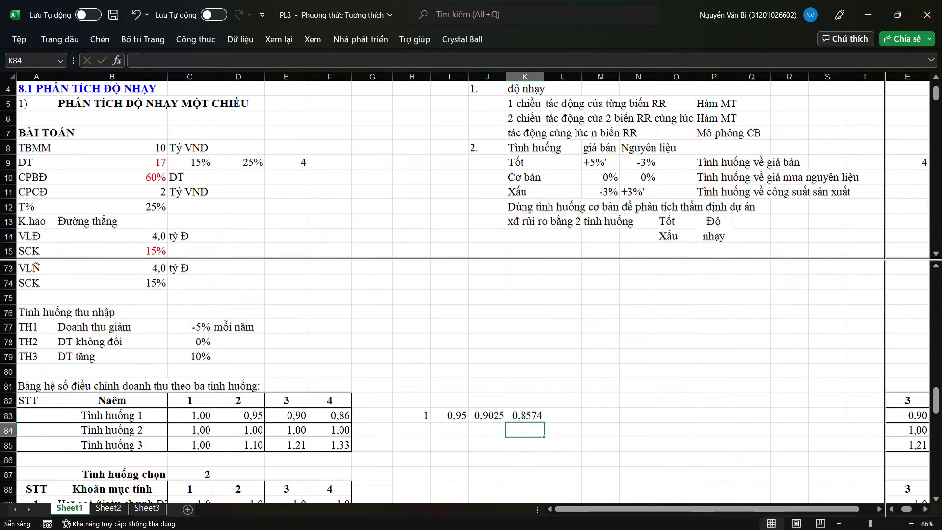
Enter the year 1 revenue adjustment factor for scenario 2 in H84 as =(1+$C$78)^0.
left_click(412, 430)
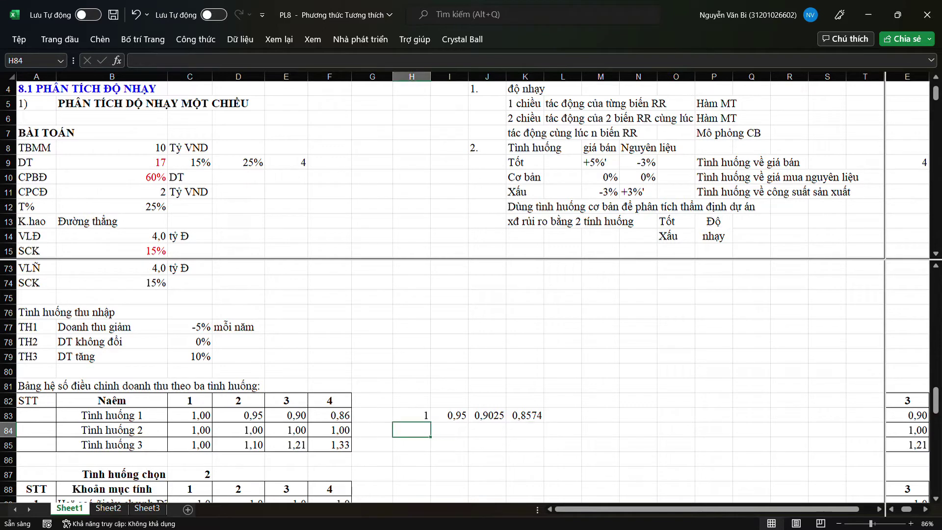
type("=")
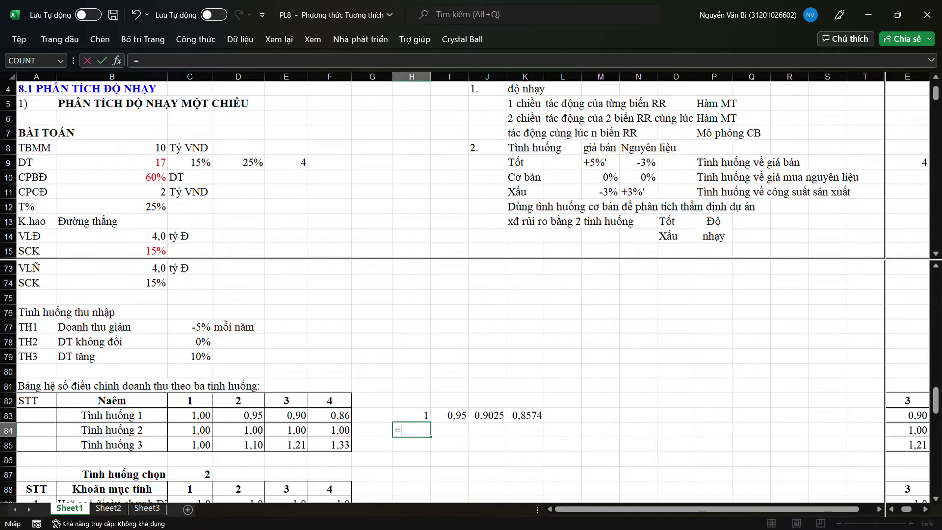
type("91")
key("BackSpace")
key("BackSpace")
type("(1+")
left_click(189, 342)
type(")")
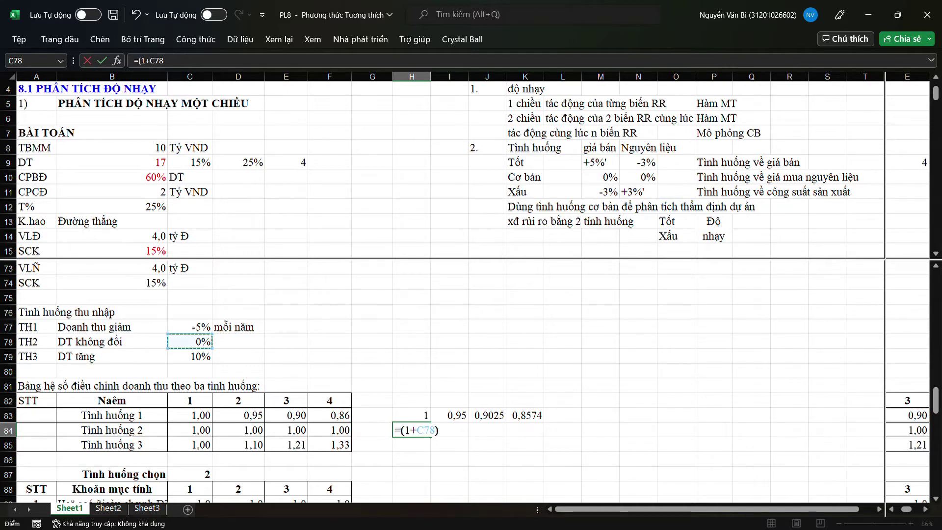
type(")")
left_click(424, 430)
key("F4")
left_click(446, 430)
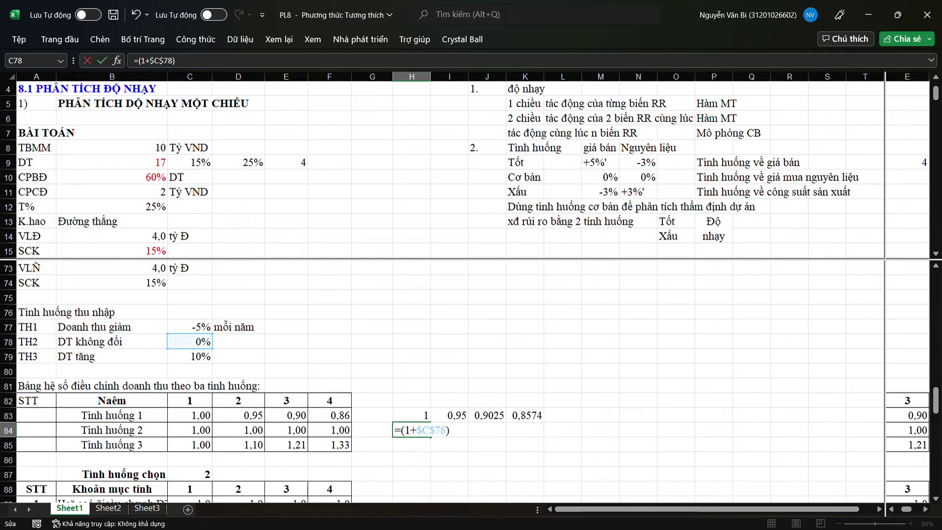
type("^0")
key("Return")
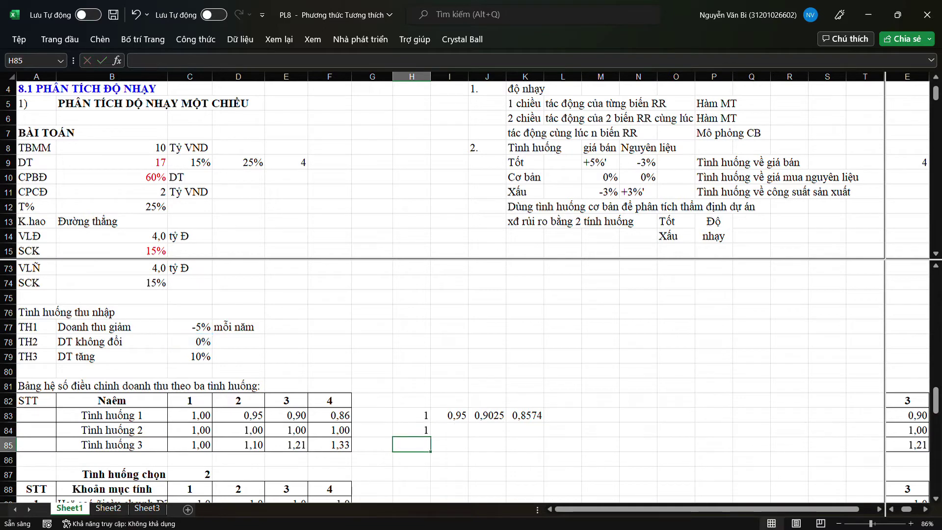
Copy the scenario 2 factor formula from H84 across to K84.
left_click(411, 430)
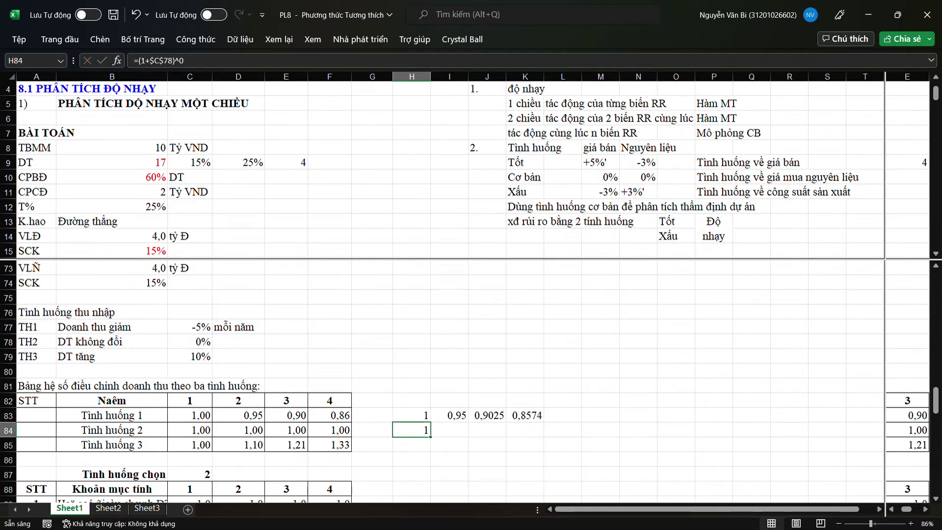
left_click_drag(431, 437, 530, 434)
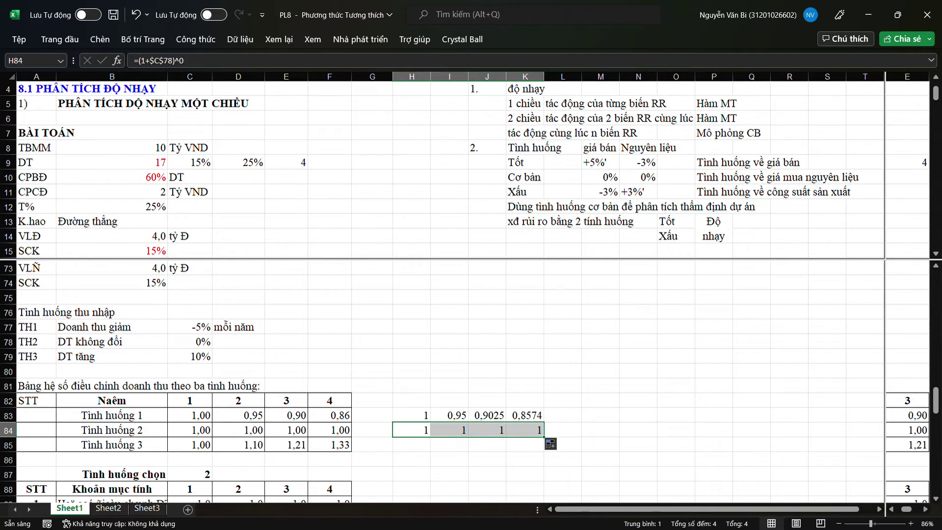
left_click(449, 445)
Enter the year 2 factor for scenario 2 in I84 as =(1+$C$78)^1 and copy it across to K84.
left_click(449, 430)
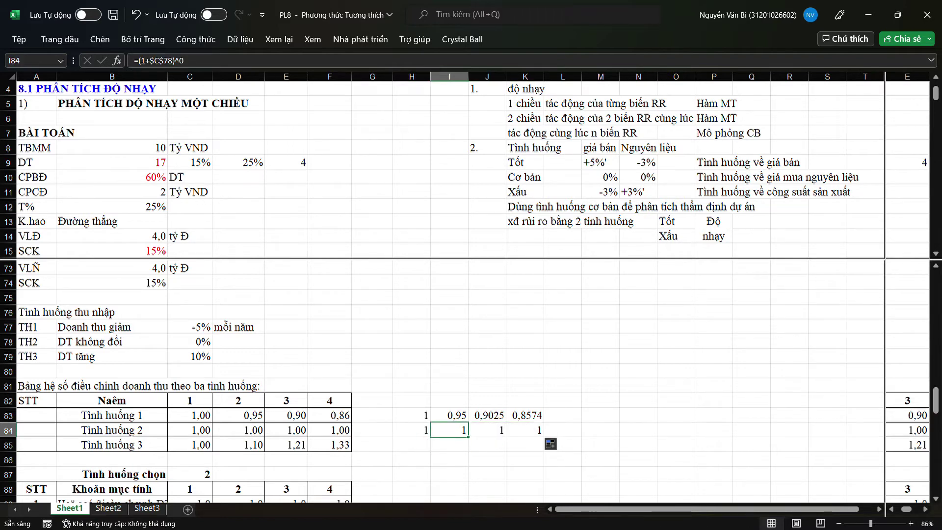
type("=(")
type("1+")
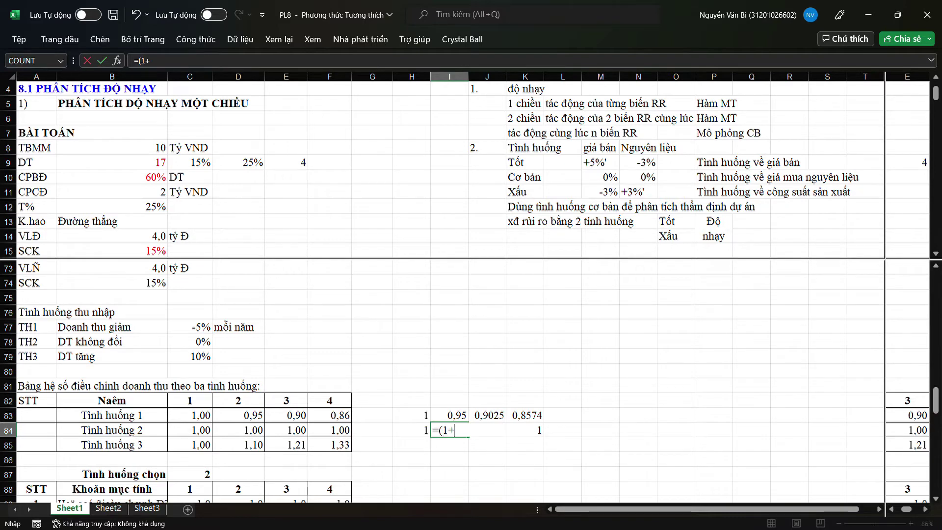
left_click(190, 342)
key("F4")
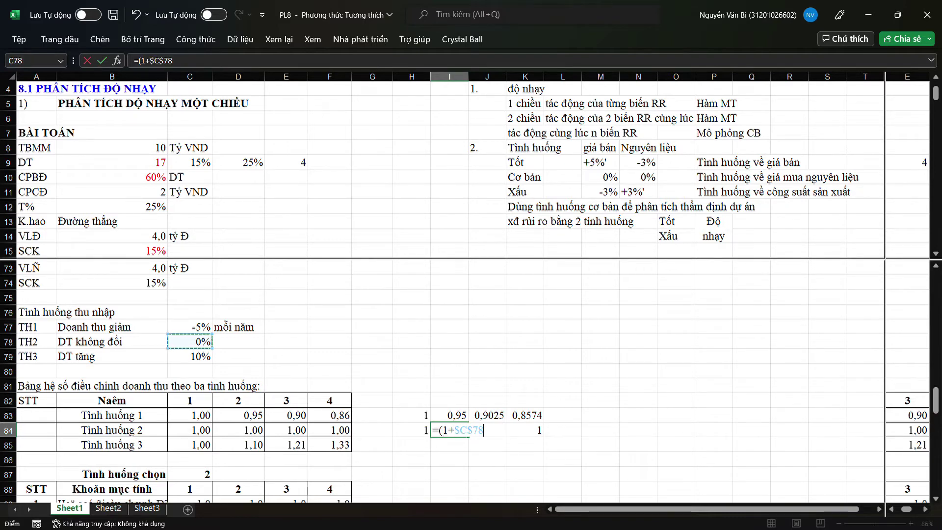
type(")6")
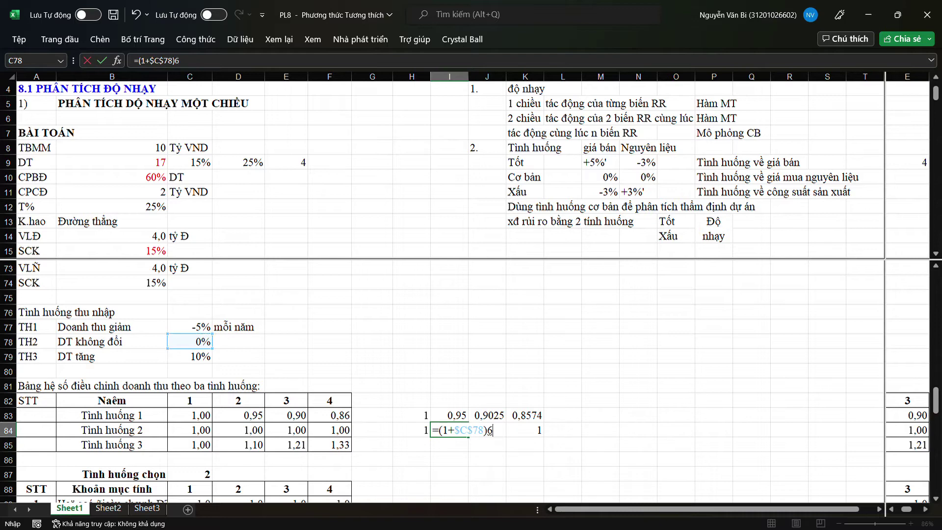
key("BackSpace")
type("^1")
key("Return")
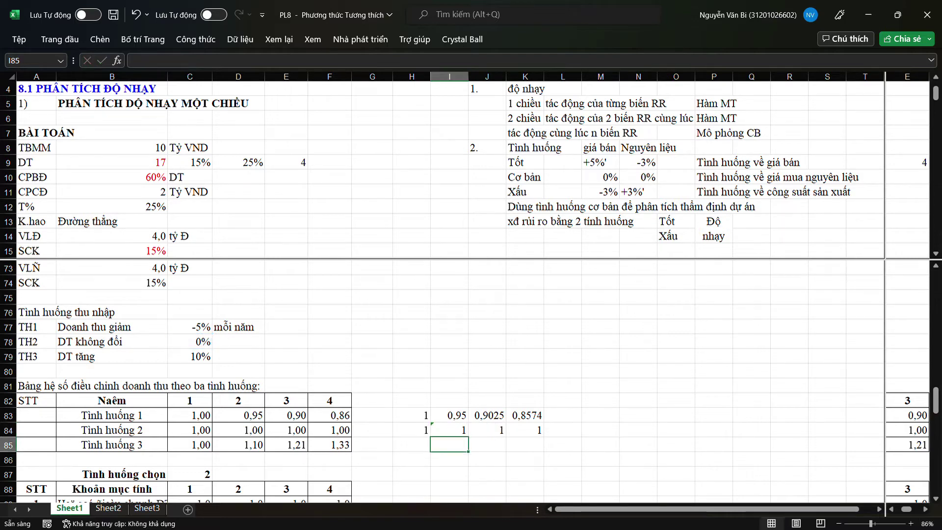
left_click_drag(411, 430, 539, 434)
left_click(524, 473)
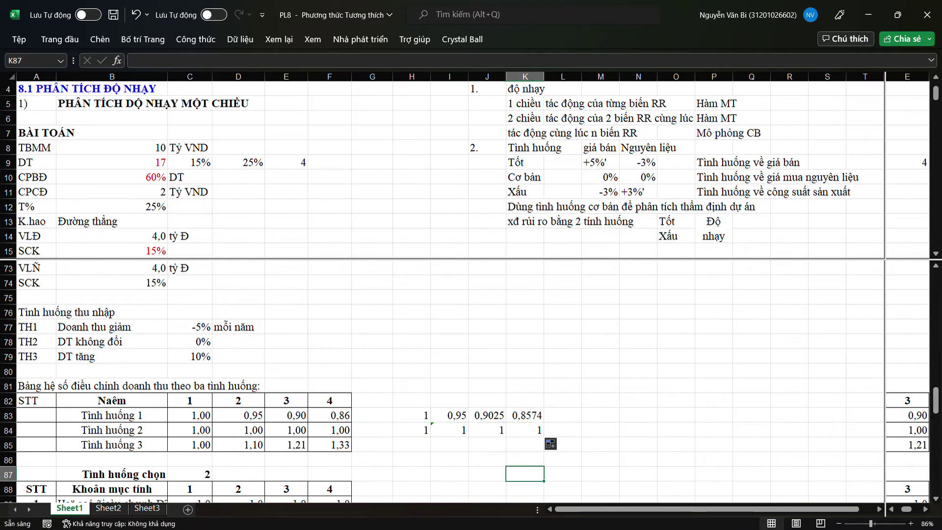
Enter the year 1 revenue adjustment factor for scenario 3 in H85 as =(1+$C$79)^0.
left_click(411, 429)
left_click(450, 430)
left_click(411, 444)
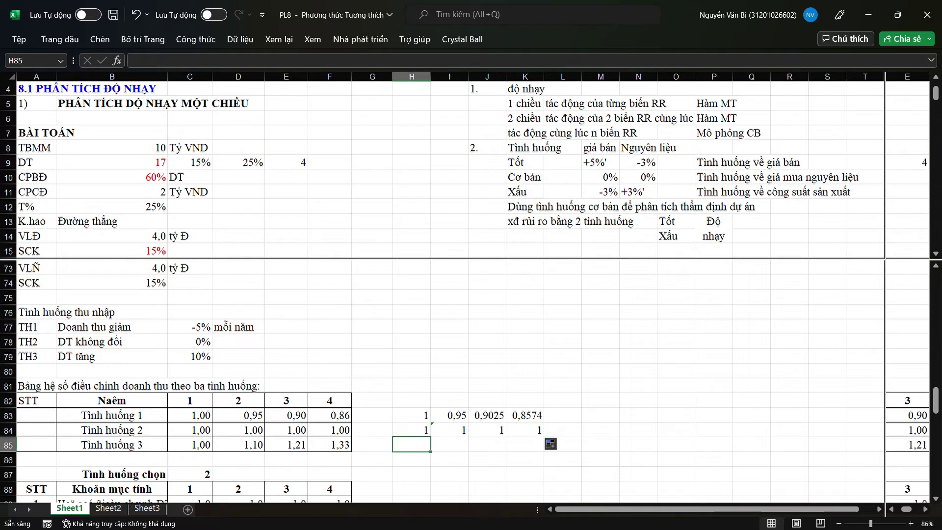
type("=(")
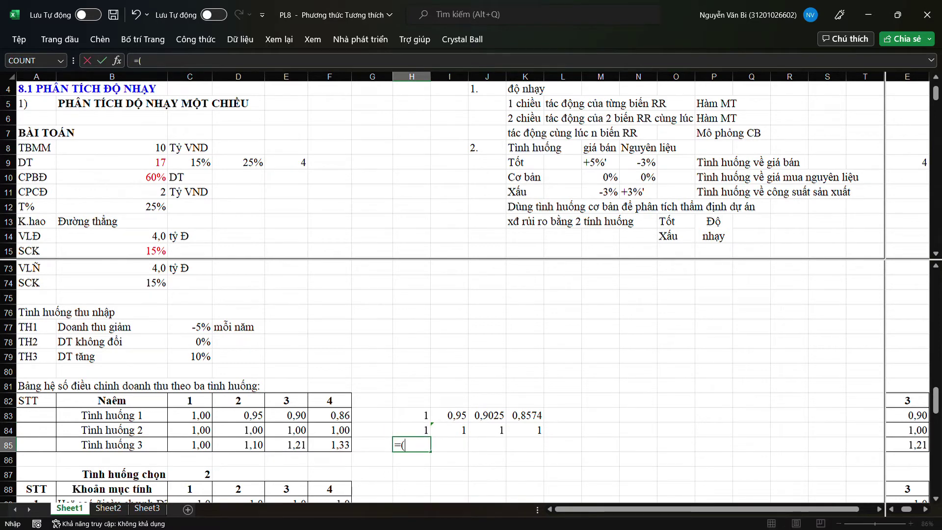
type("1+")
left_click(190, 357)
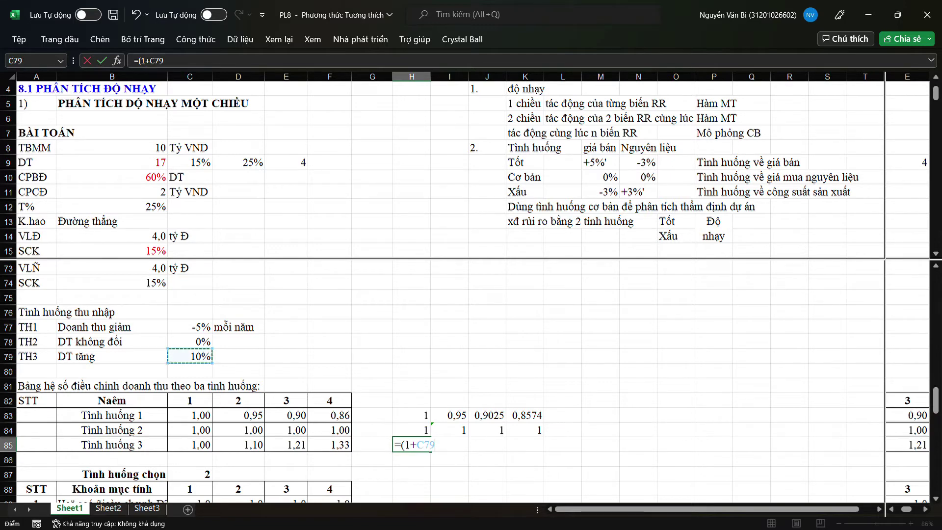
key("F4")
type(")^")
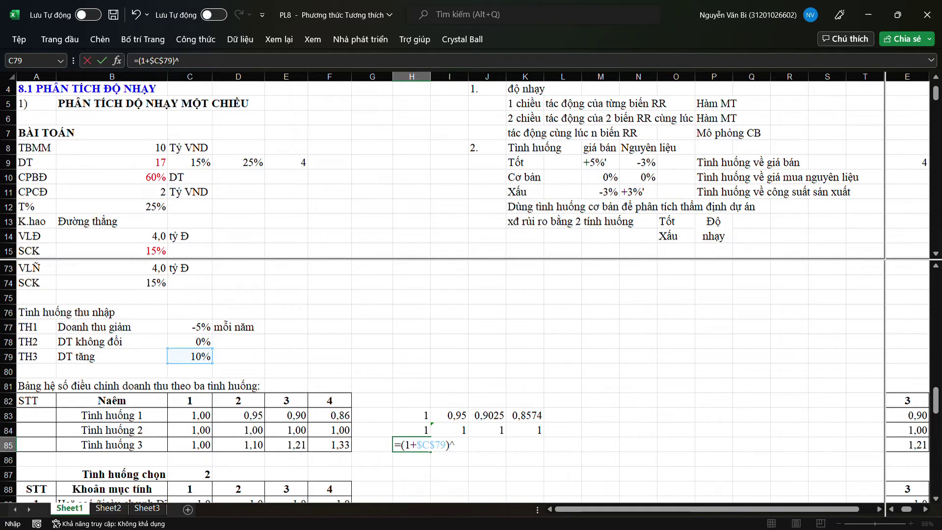
type("0")
key("Tab")
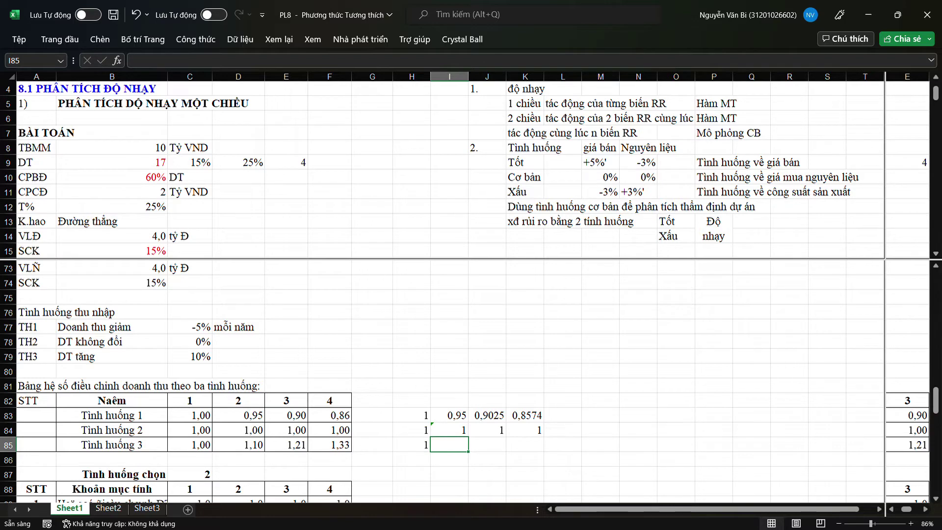
Enter the year 2 factor for scenario 3 in I85 as =(1+$C$79)^1 and fill the H85:I85 formulas across to K85.
type("=(1")
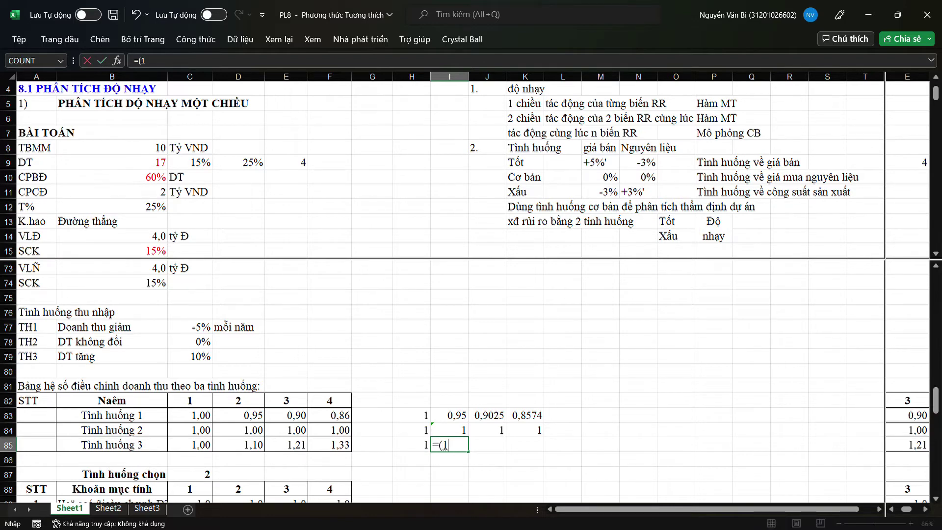
type("+")
left_click(189, 356)
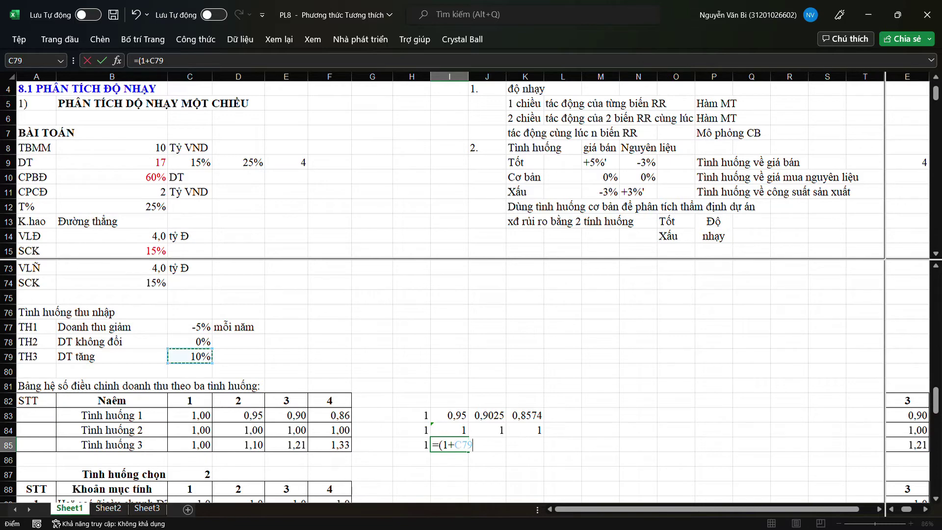
key("F4")
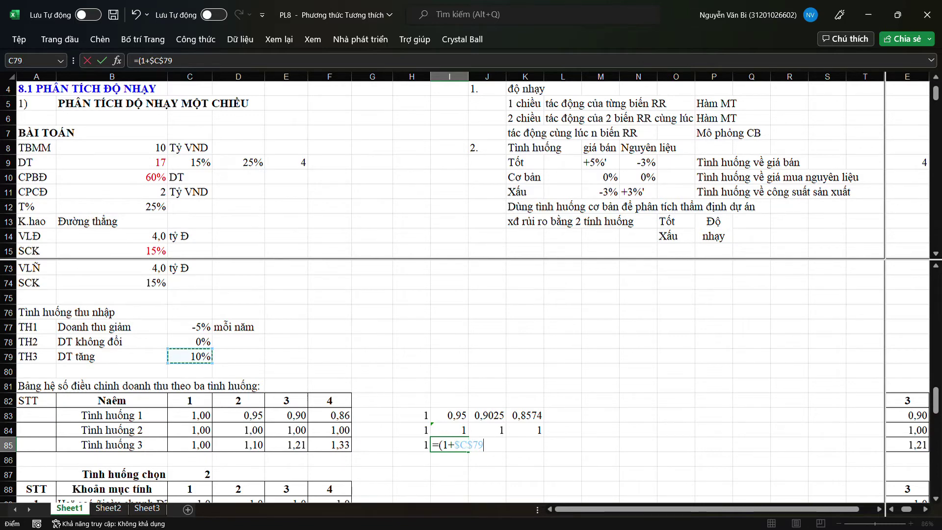
type(")^1")
key("Return")
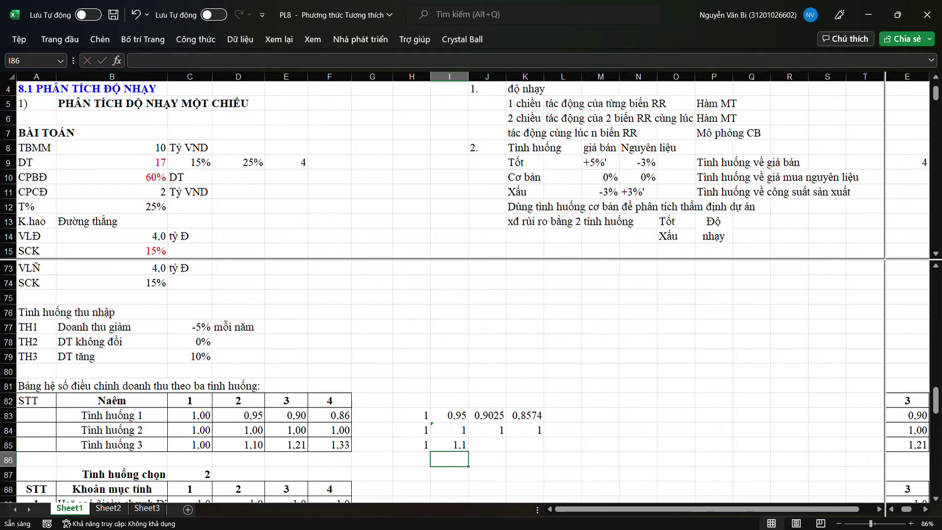
left_click_drag(412, 445, 540, 447)
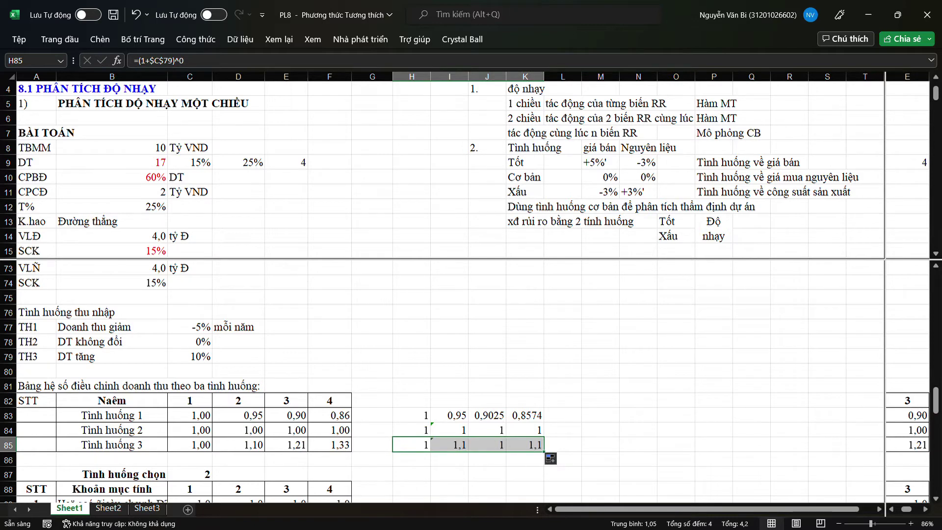
Change the exponent of the scenario 3 factor formula to 2 in J85 and to 3 in K85.
left_click(487, 459)
left_click(487, 445)
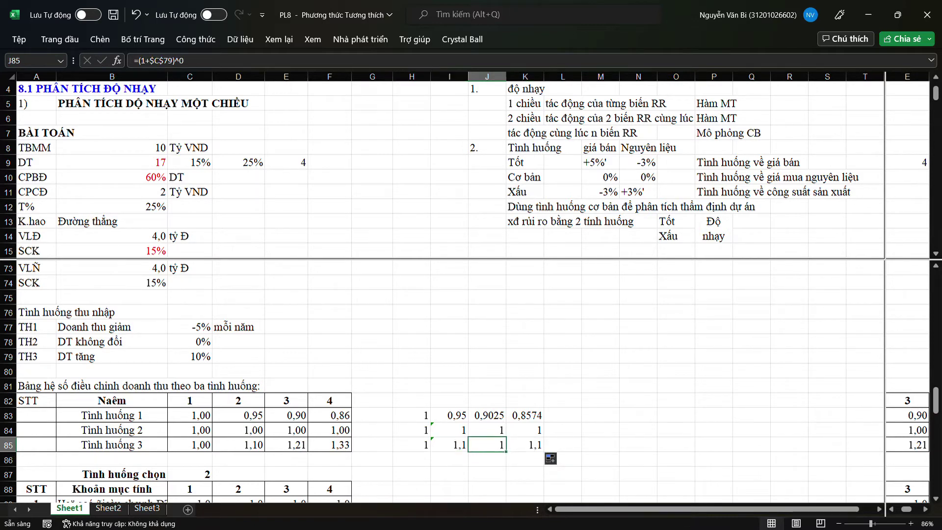
left_click(525, 445)
left_click(487, 444)
double_click(492, 444)
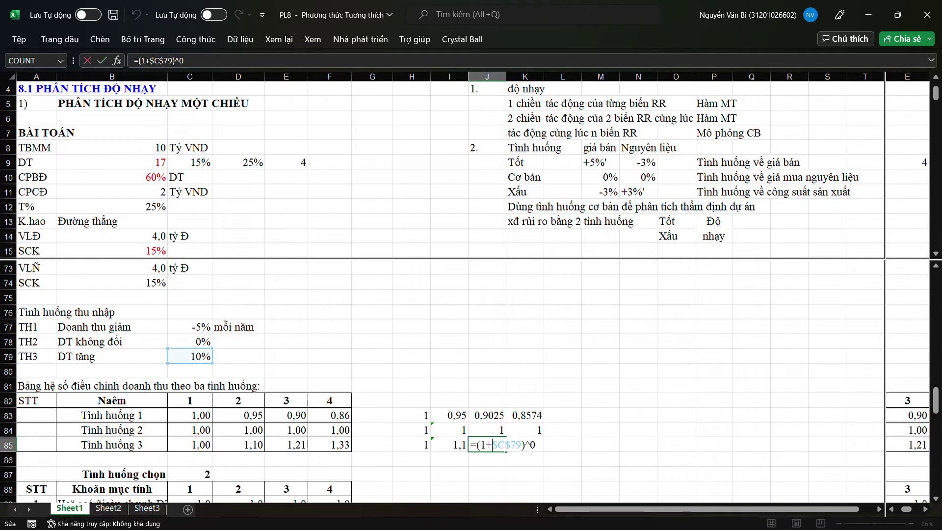
double_click(533, 445)
type("2")
left_click(563, 444)
double_click(530, 444)
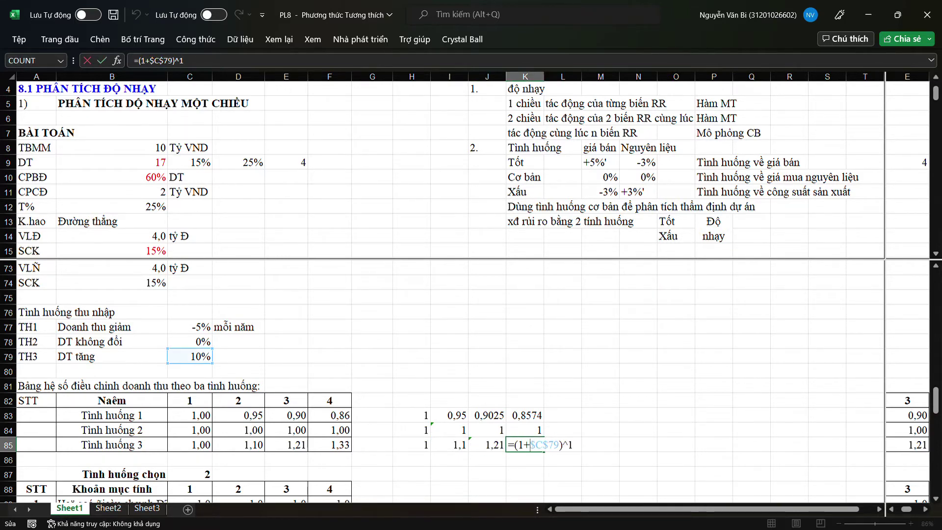
double_click(570, 445)
type("3")
key("Return")
Change the exponent of the scenario 2 factor formula to 2 in J84 and correct the exponent in K84 to suit year 4.
left_click(449, 430)
left_click(487, 429)
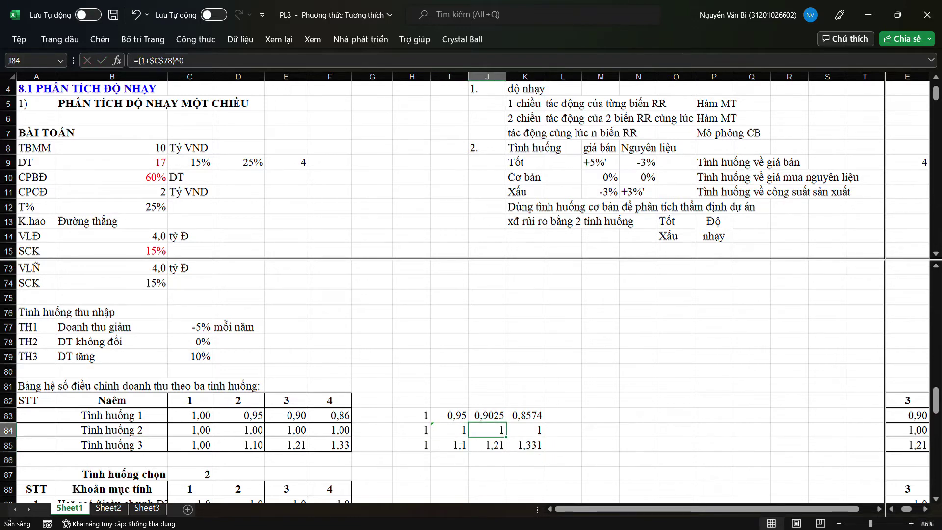
double_click(487, 429)
double_click(533, 430)
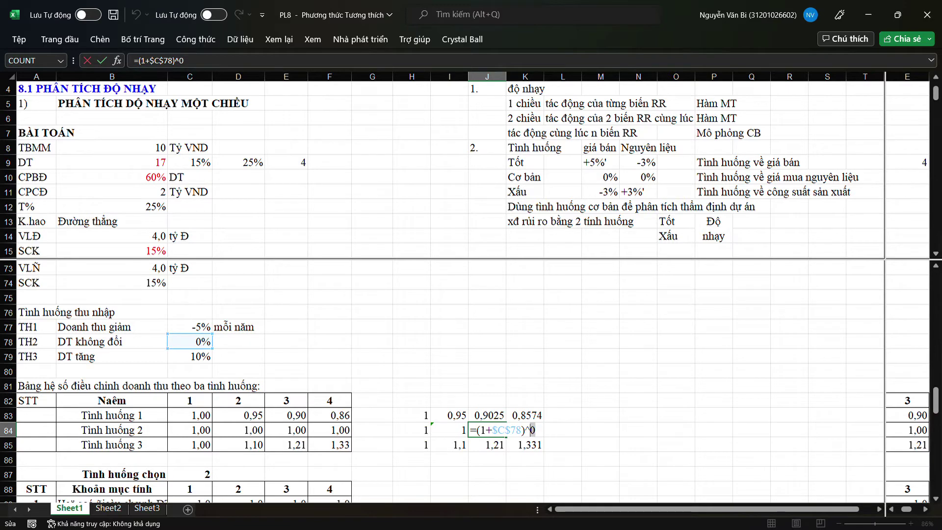
type("2")
key("Return")
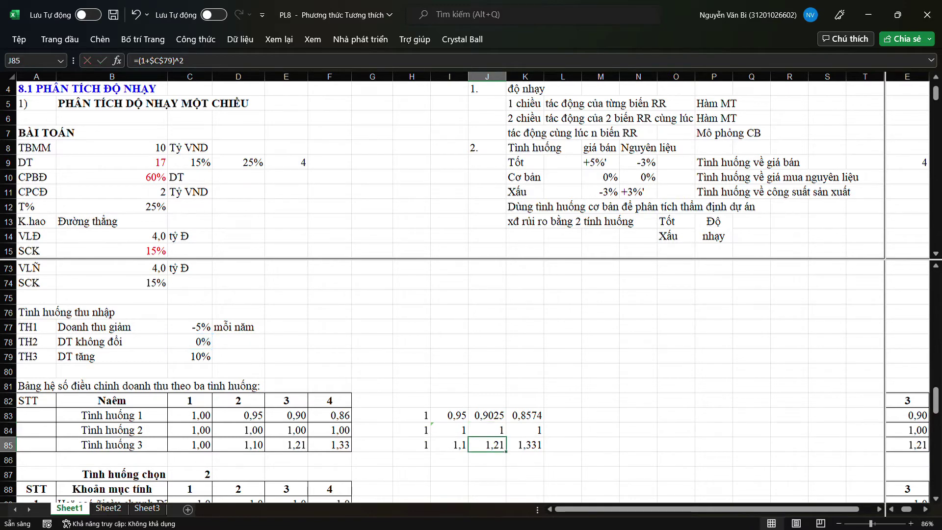
double_click(535, 430)
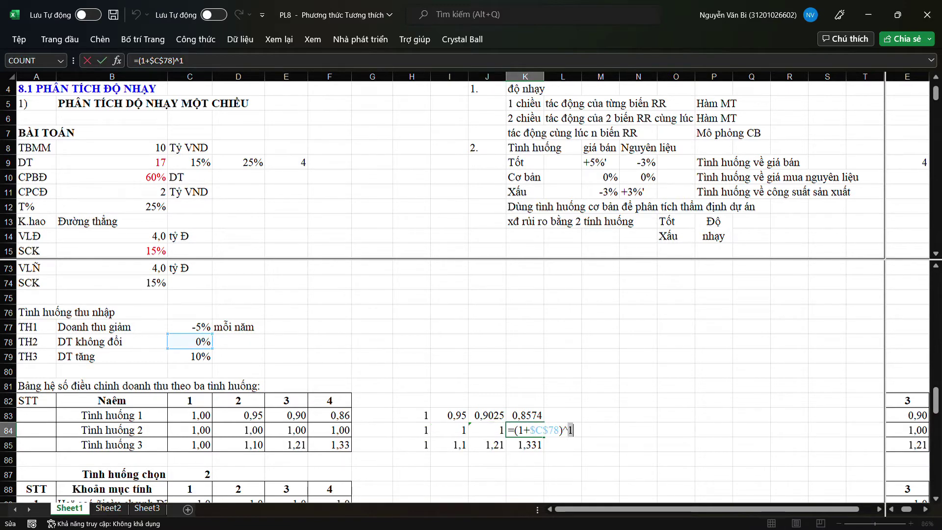
key("Return")
left_click(601, 459)
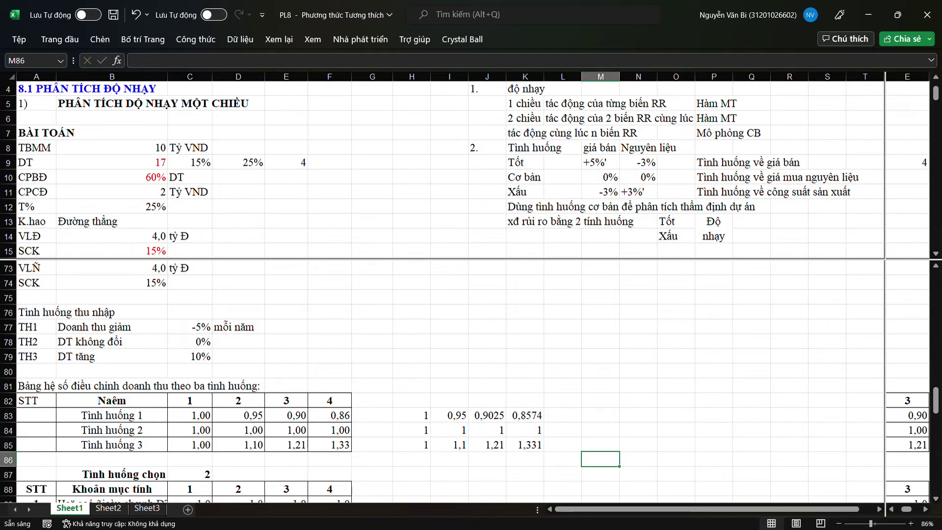
left_click_drag(411, 415, 525, 444)
left_click(638, 444)
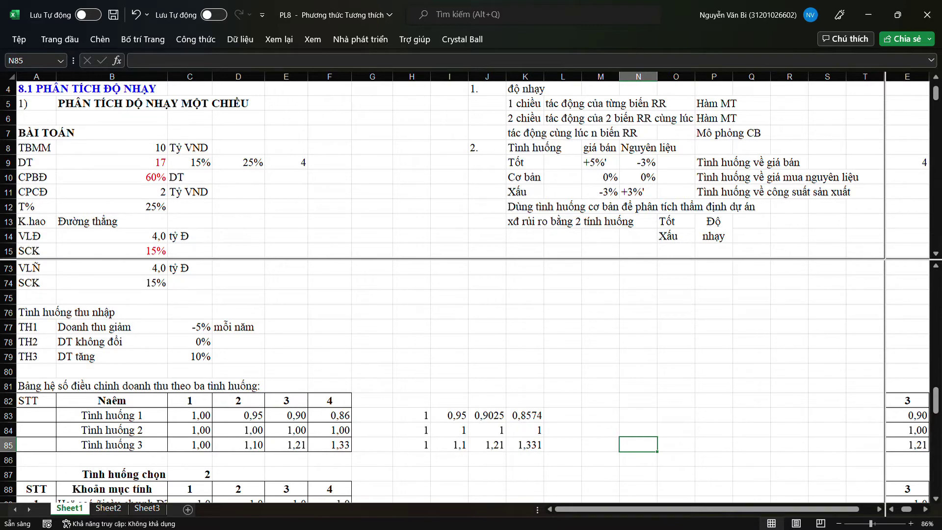
Replace the garbled label of item 1 in B89 with "Hệ số điều chỉnh DT".
scroll(471, 380, "down", 2)
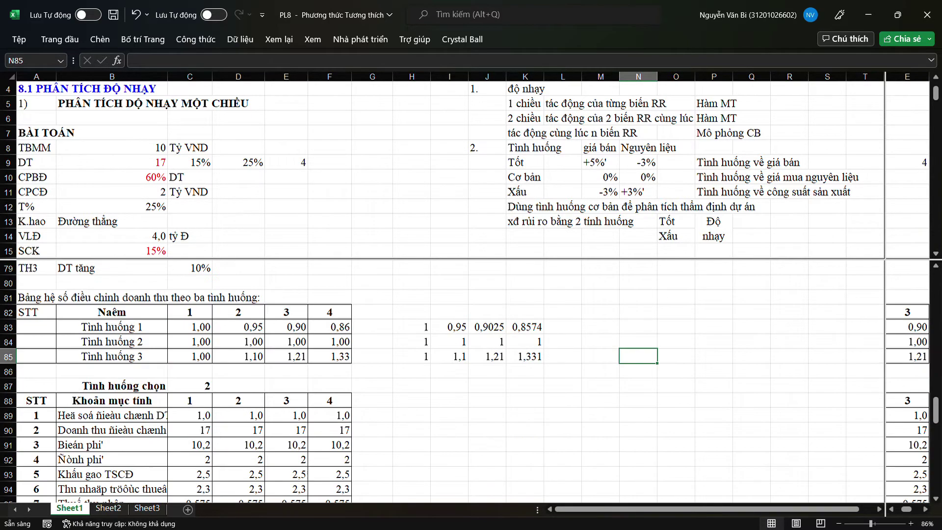
left_click(112, 415)
type("H")
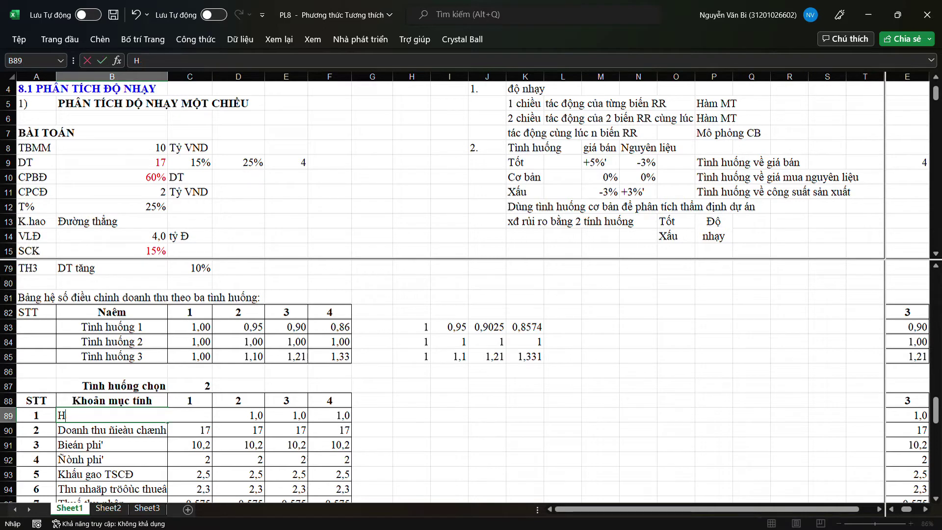
type("ệ số điều c")
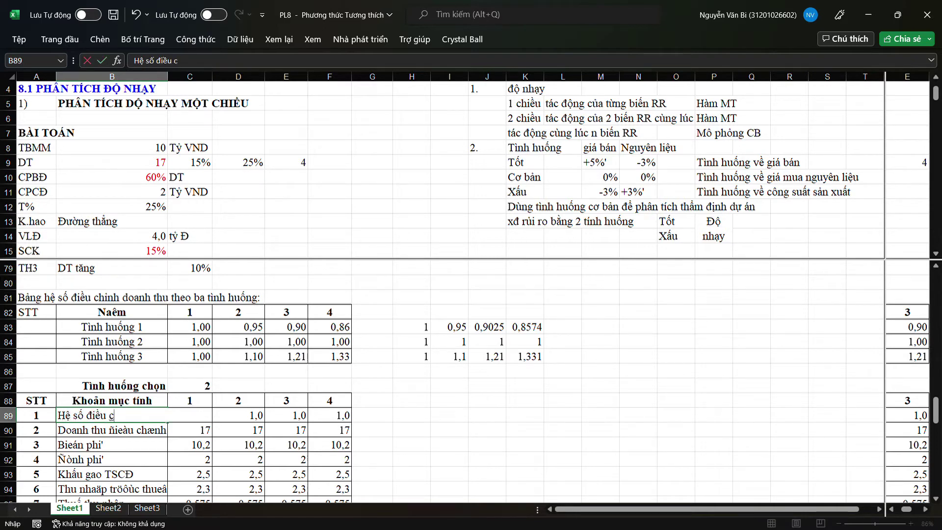
type("hỉnh DT")
key("Return")
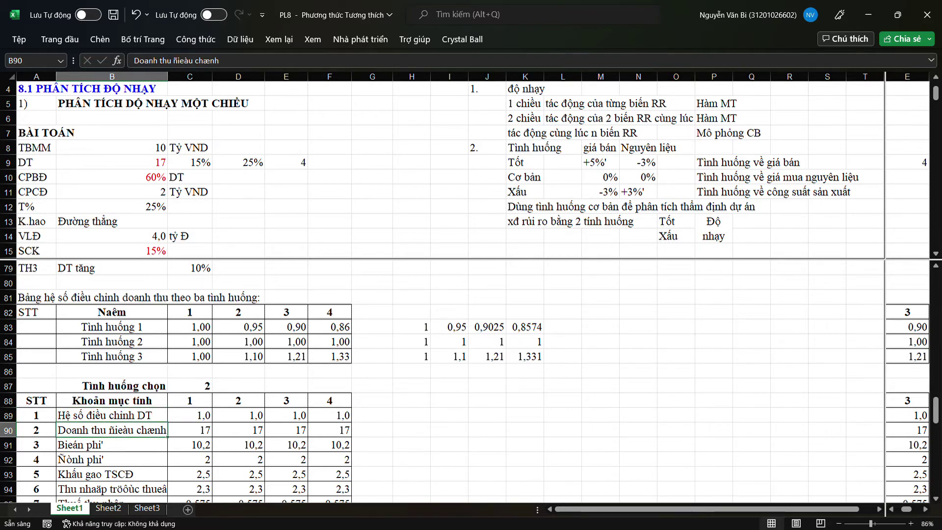
Replace the garbled label of item 2 in B90 with "Doanh thu điều chỉnh".
type("Doanh th")
type("u điều c hin")
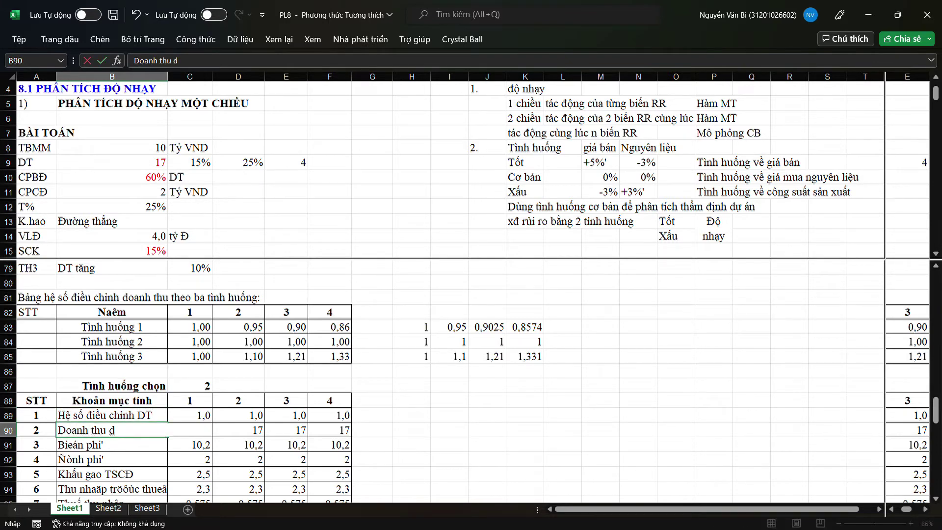
type("hr")
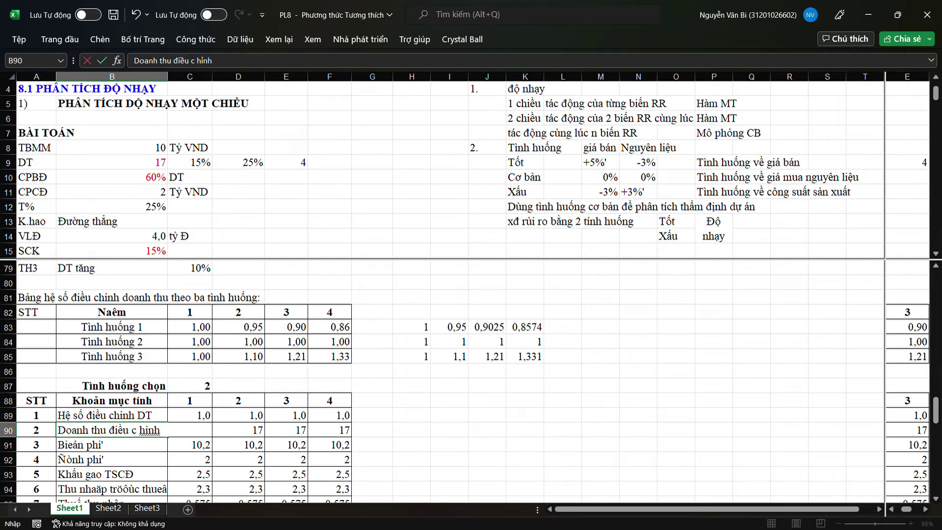
key("BackSpace")
key("BackSpace")
key("BackSpace")
key("BackSpace")
key("BackSpace")
type("hinhr")
left_click(238, 444)
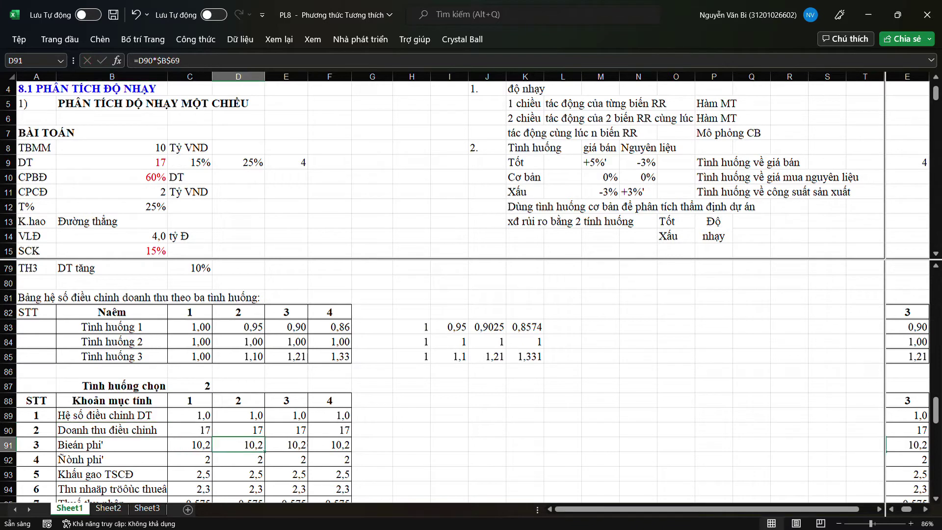
Replace the garbled label of item 3 in B91 with "Biến phí".
left_click(111, 444)
type("Biến ")
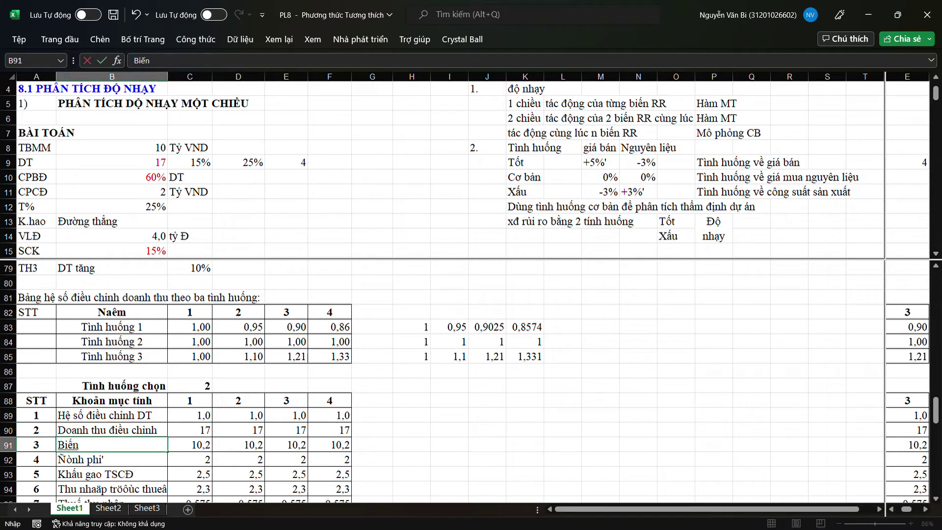
type("phí")
key("Return")
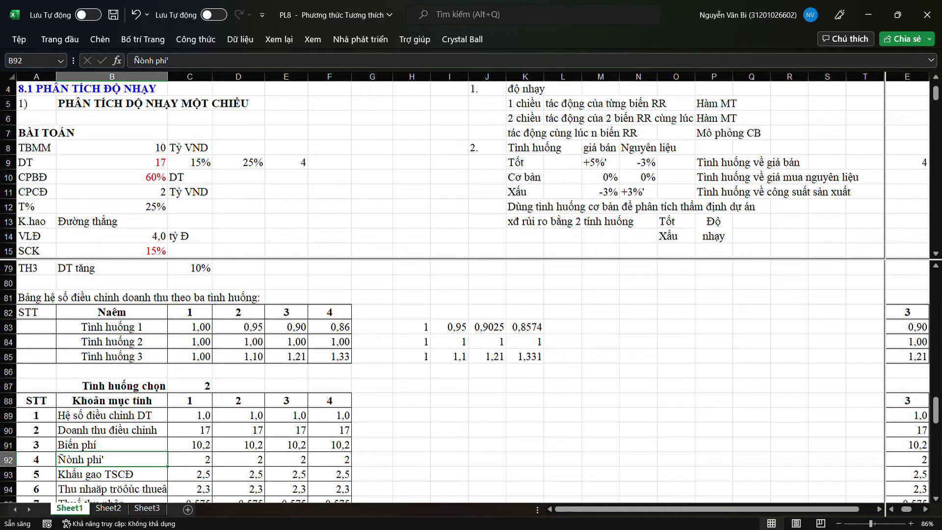
Replace the garbled label of item 4 in B92 with "Đijnh phí".
type("Điijhn=")
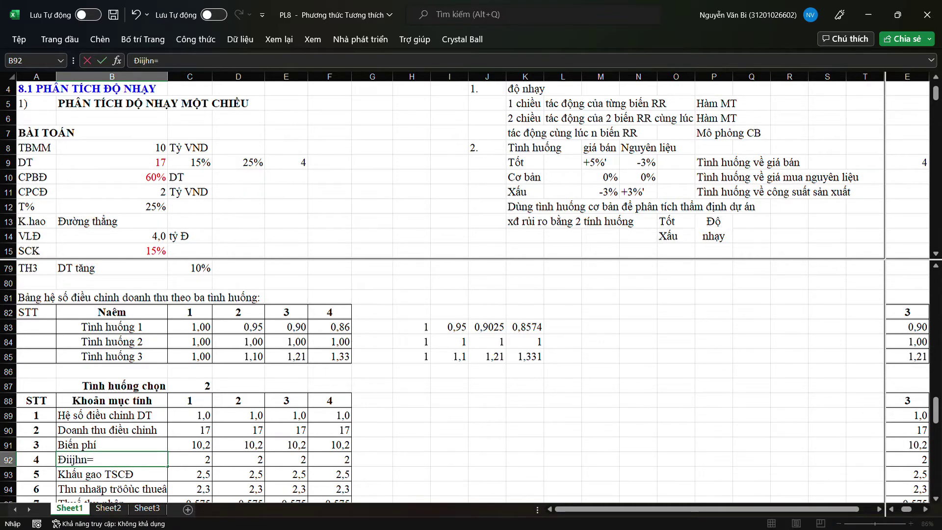
key("BackSpace")
key("BackSpace")
key("BackSpace")
key("BackSpace")
type("nh phí")
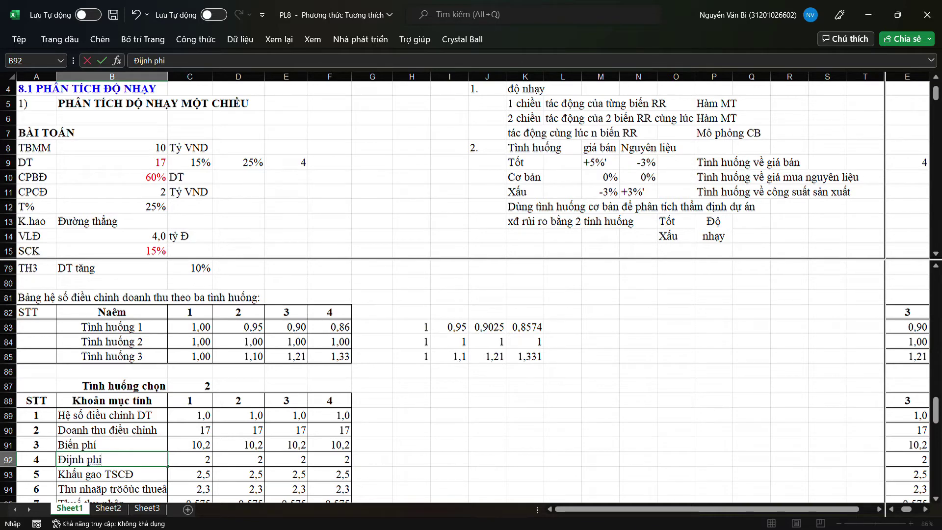
key("Return")
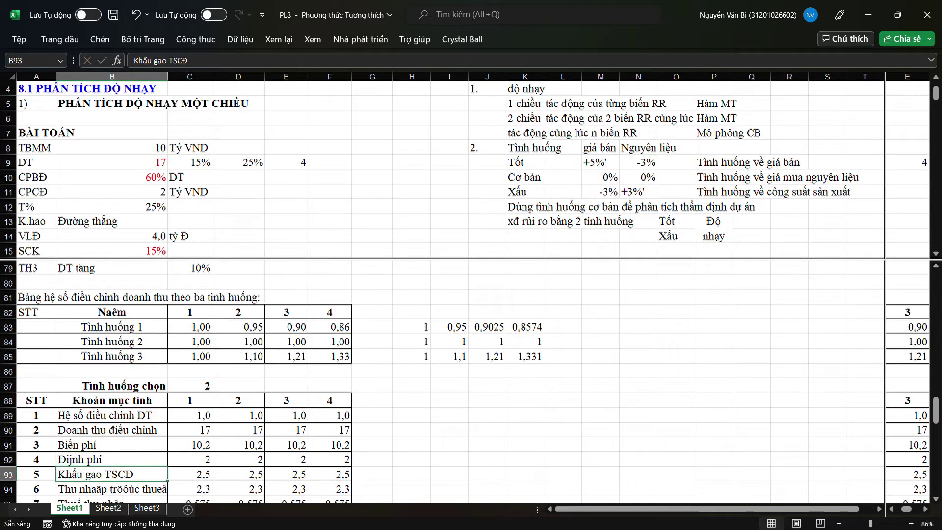
left_click(412, 400)
left_click(411, 429)
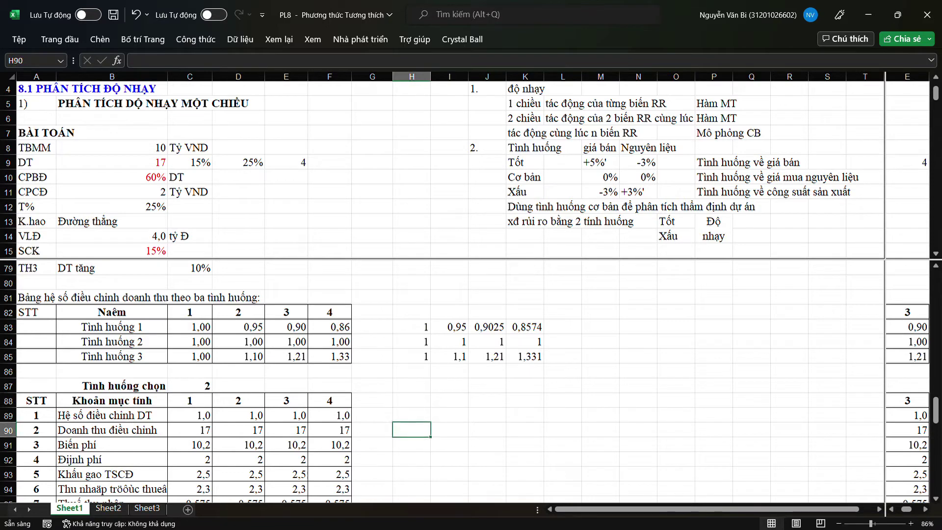
left_click(412, 415)
type("=")
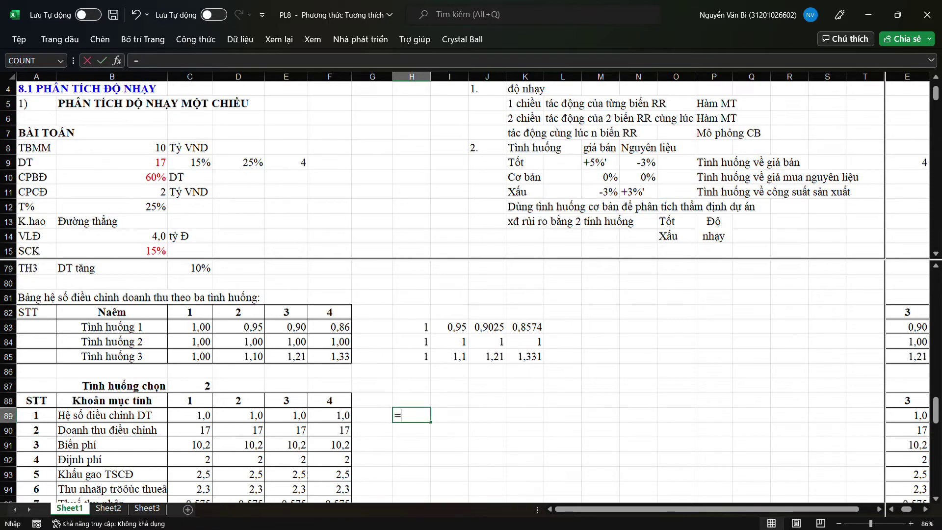
type("Index(")
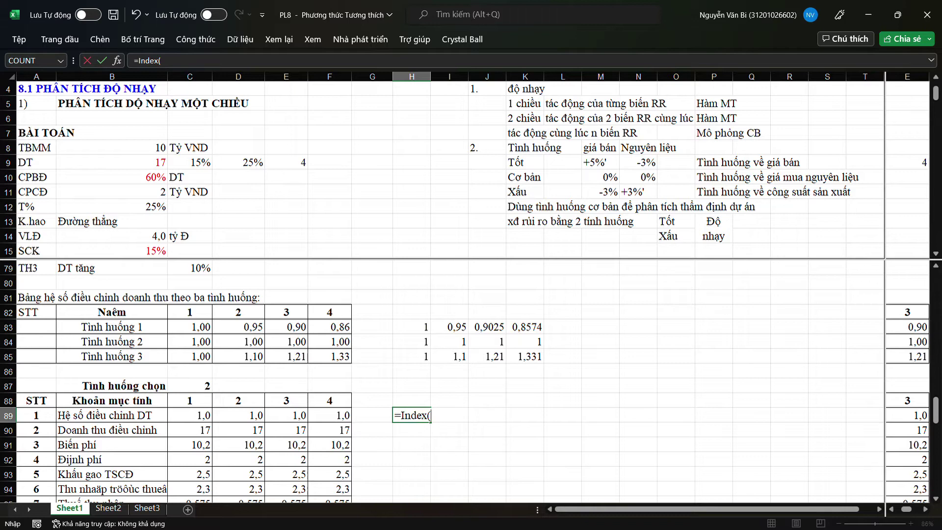
left_click_drag(411, 327, 525, 356)
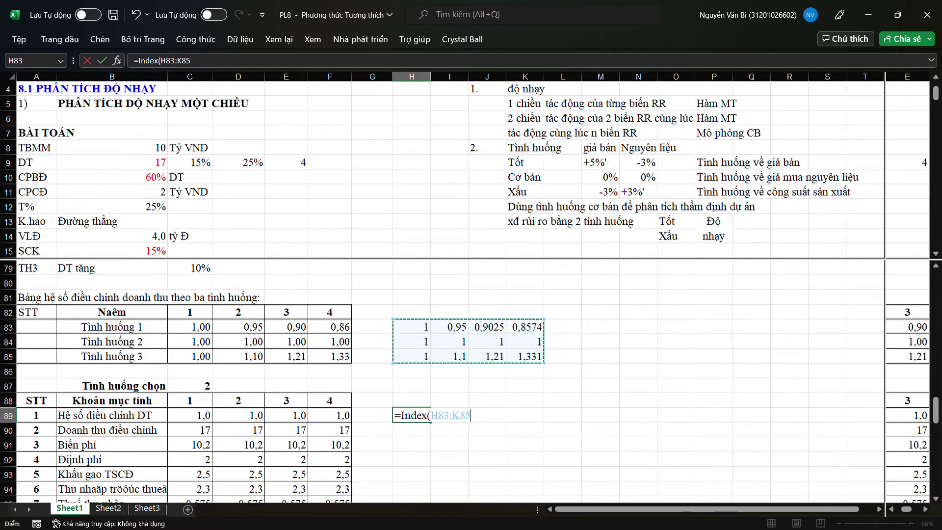
key("BackSpace")
key("BackSpace")
key("BackSpace")
key("BackSpace")
key("BackSpace")
key("BackSpace")
key("BackSpace")
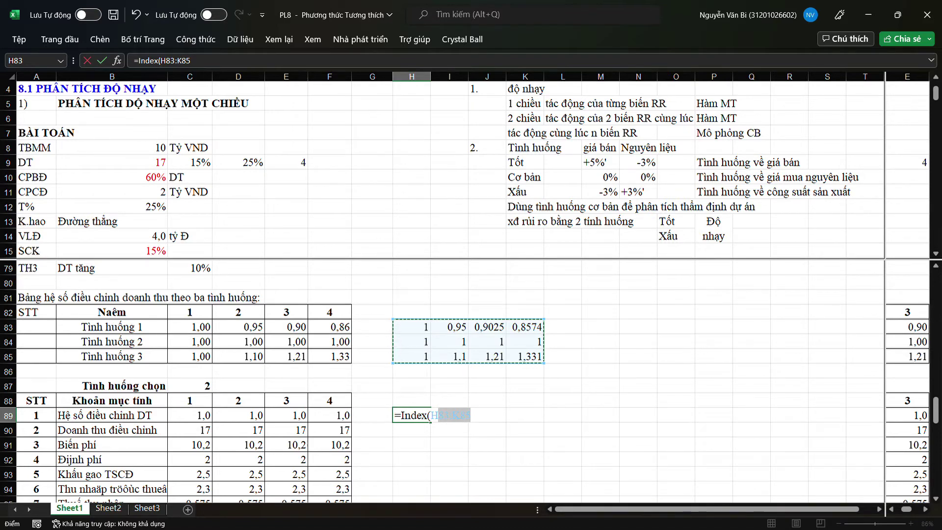
type("=")
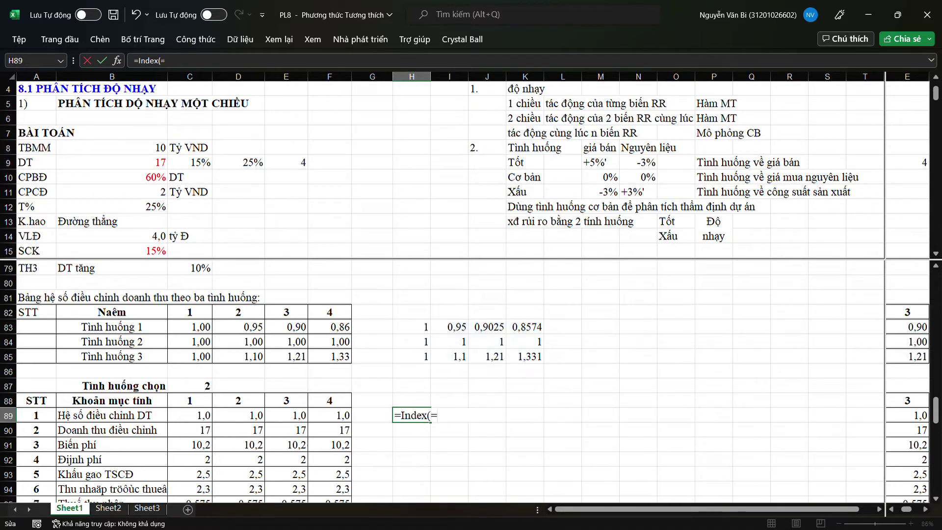
key("BackSpace")
key("BackSpace")
key("BackSpace")
key("BackSpace")
key("BackSpace")
key("BackSpace")
key("BackSpace")
key("BackSpace")
Enter 2 in H87 as the chosen scenario number.
left_click(449, 385)
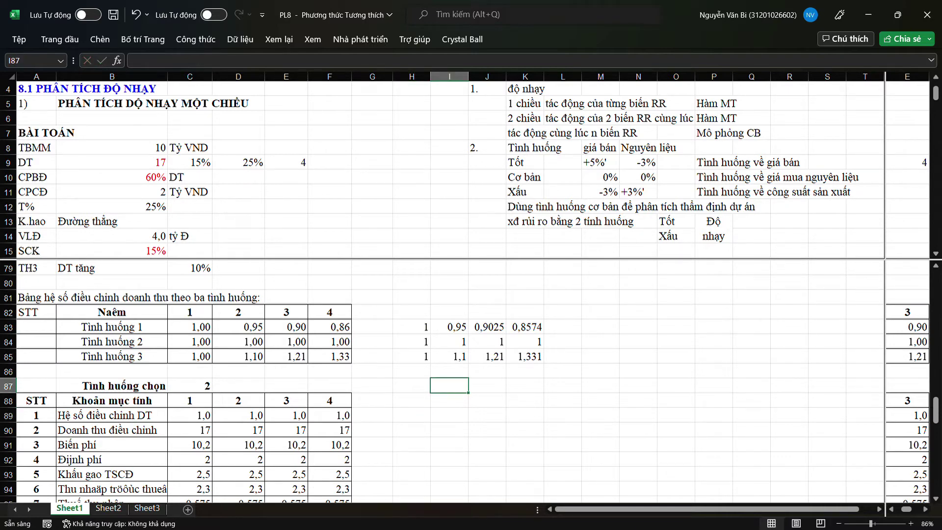
left_click(411, 385)
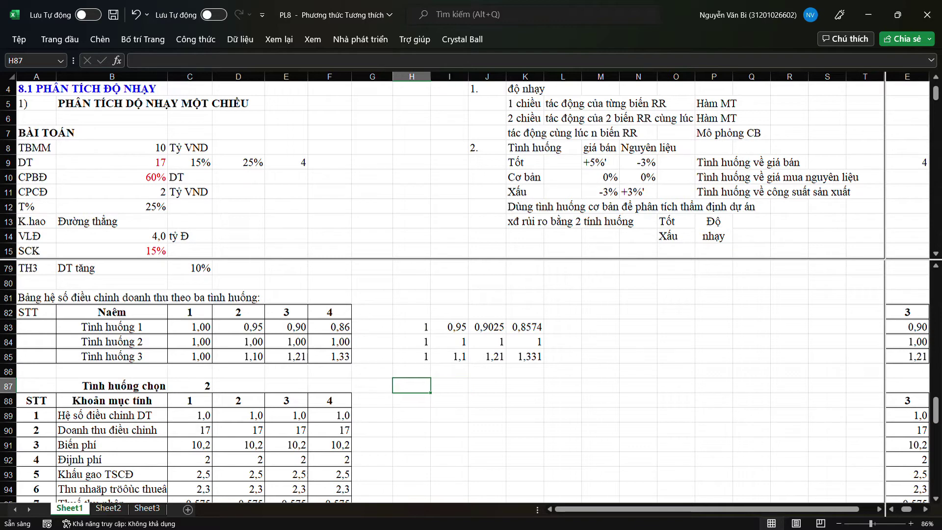
type("2")
left_click(449, 415)
Correct the misspelled label of item 4 in B92 to "Định phí".
scroll(449, 415, "down", 1)
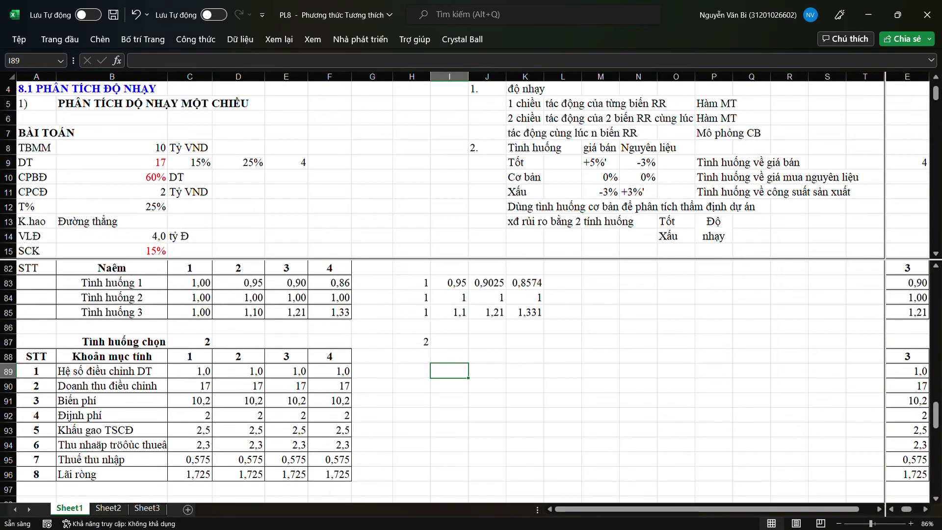
left_click(111, 415)
left_click(111, 474)
left_click(112, 416)
type("Đ")
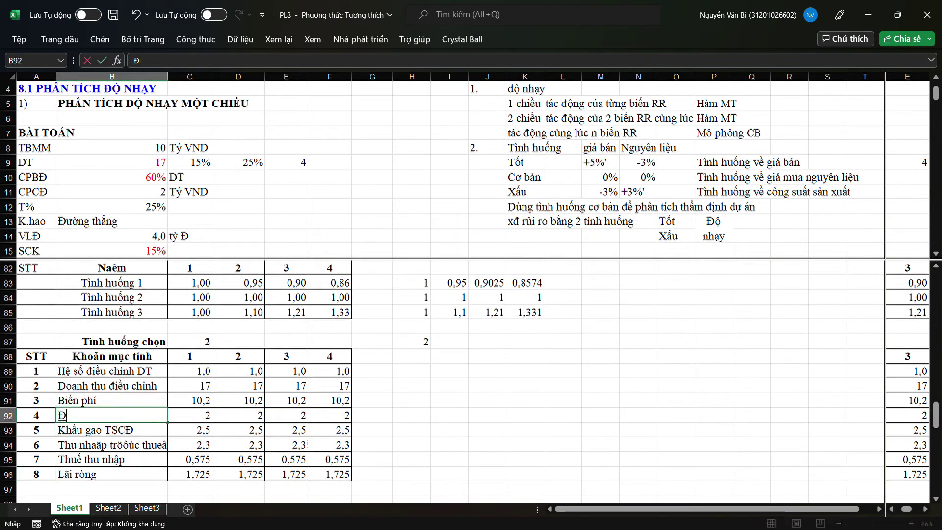
type("ịnh phí")
key("Return")
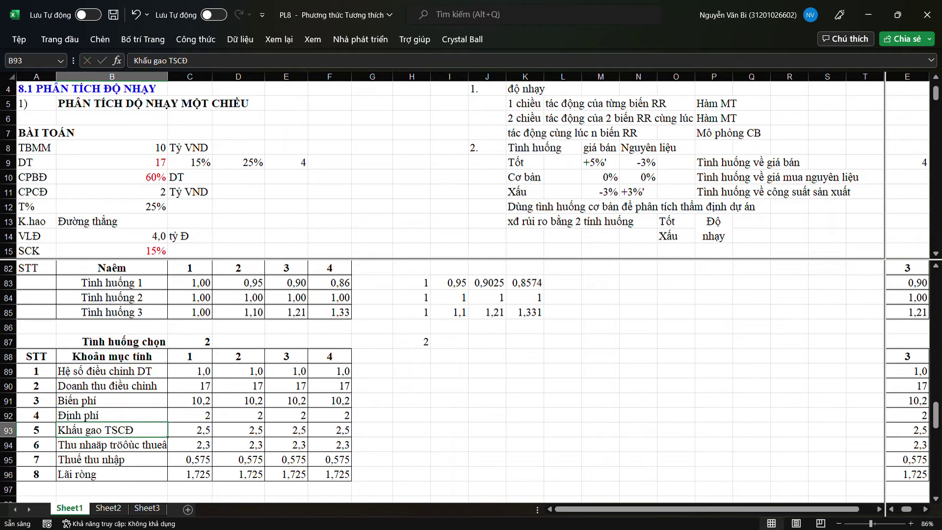
Replace the label of item 5 in B93 with "Khấu hao TSCD".
type("Khấu hao")
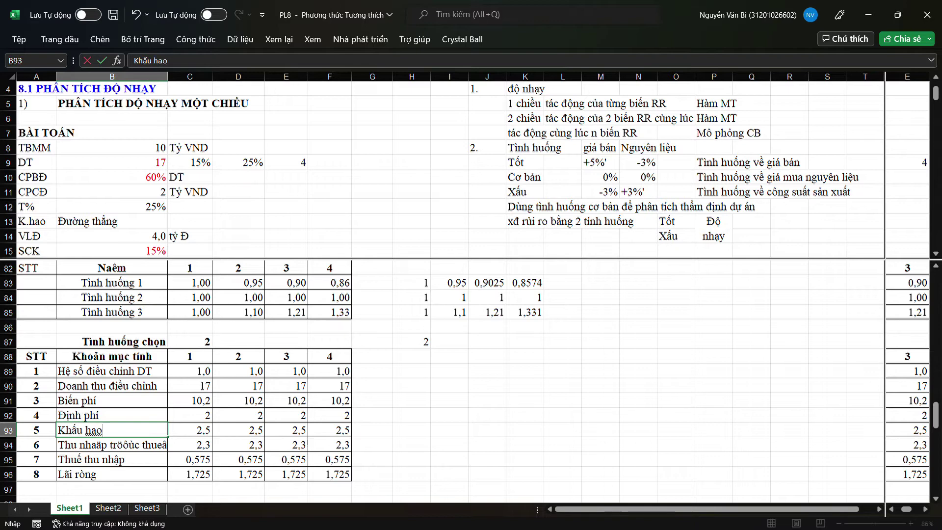
type(" TSCD")
key("Return")
Replace the garbled label of item 6 in B94 with "Thu nhập trước thuế".
type("Th")
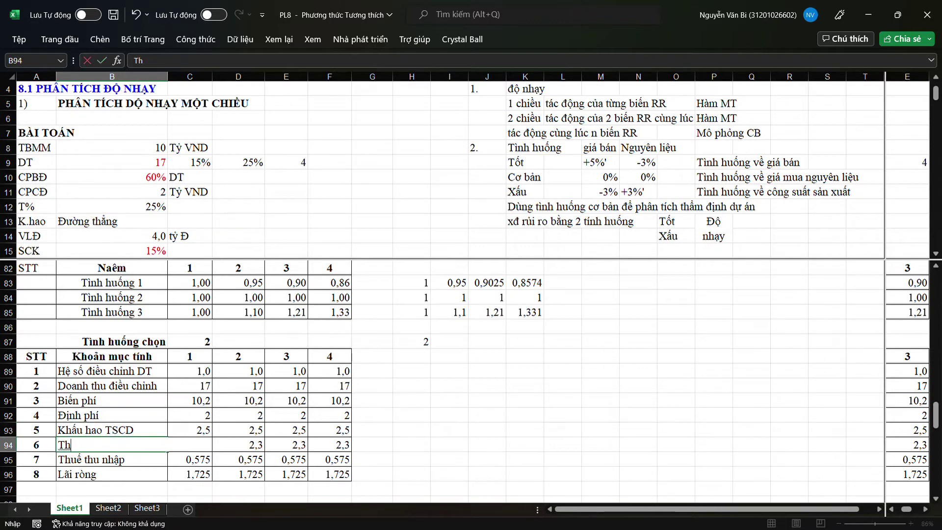
type("u nhập trước thu")
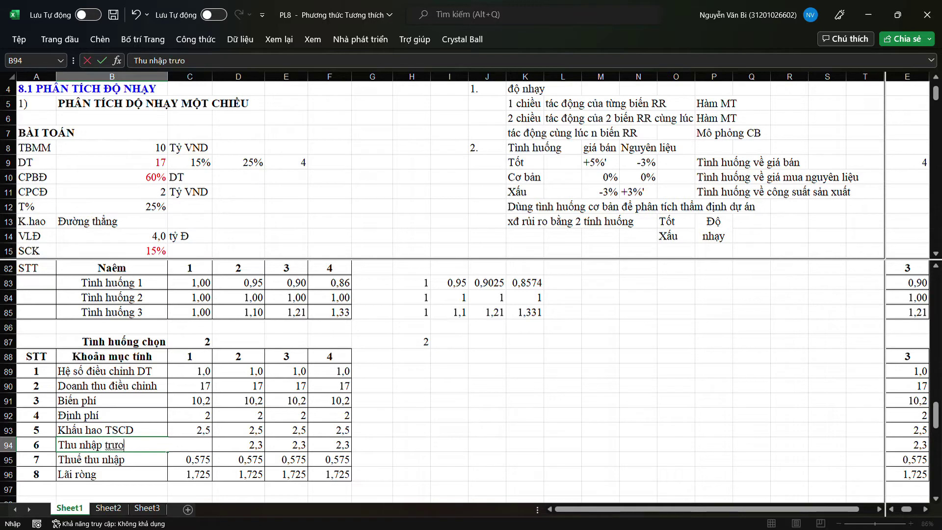
type("ế")
key("Return")
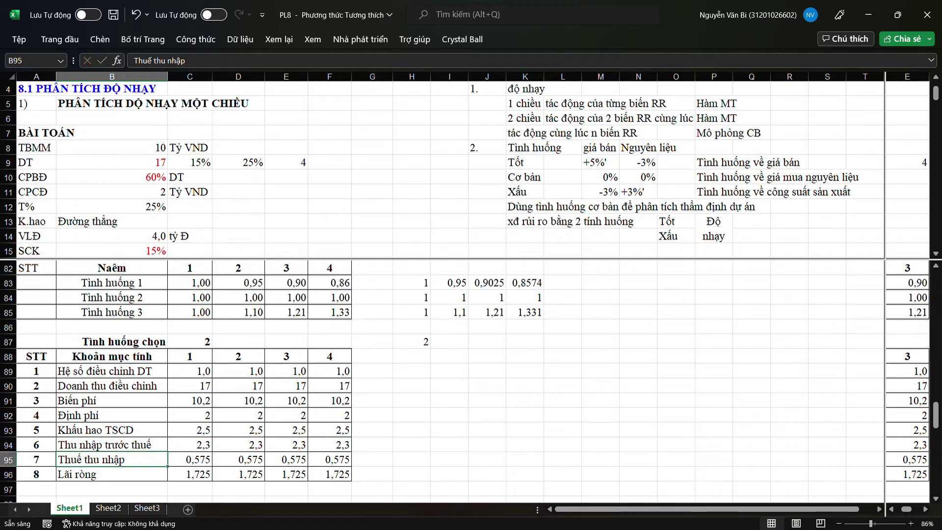
key("Return")
Start an INDEX formula in H89 over the factor table H83:K85, with H87 as the row and C82 as the column.
left_click(411, 371)
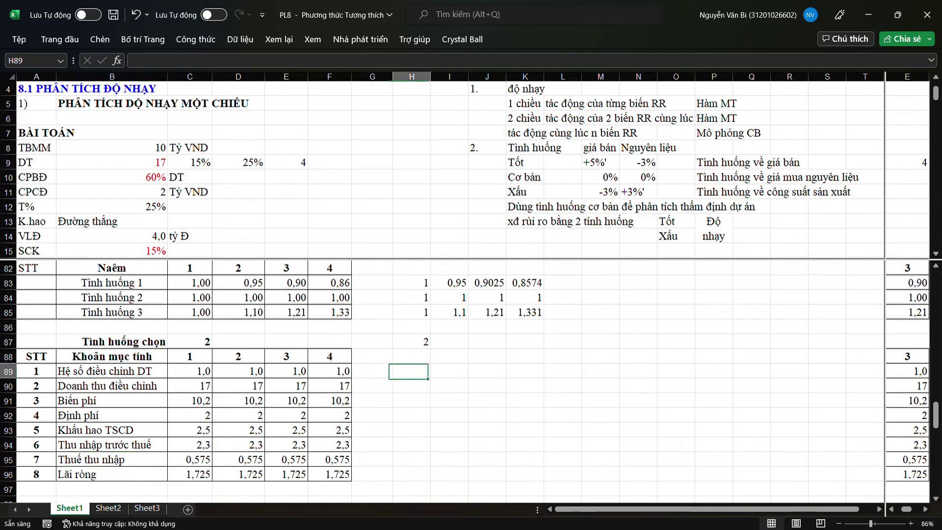
type("=I")
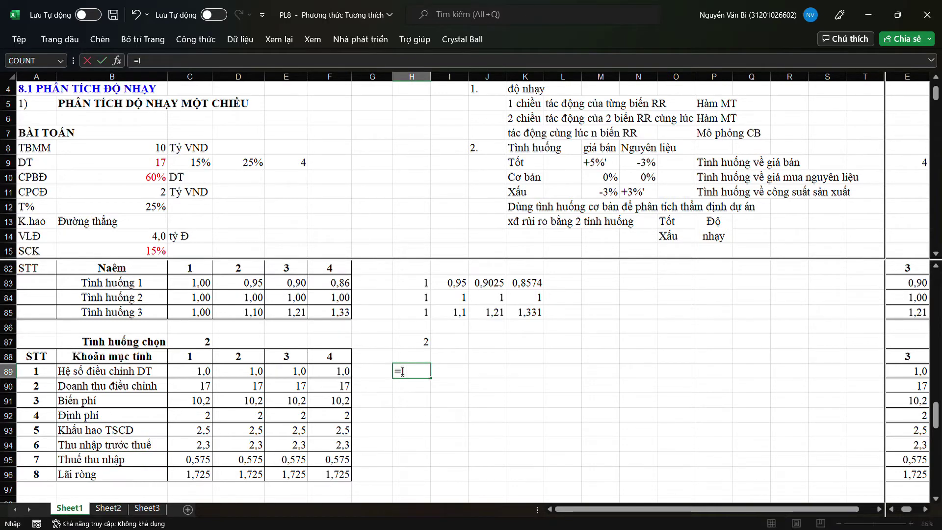
type("NDEX(")
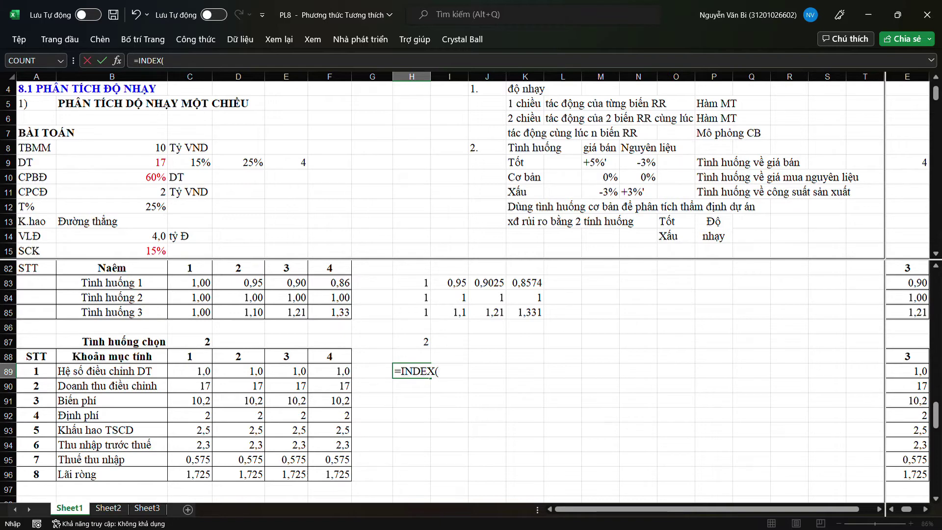
left_click_drag(412, 283, 525, 312)
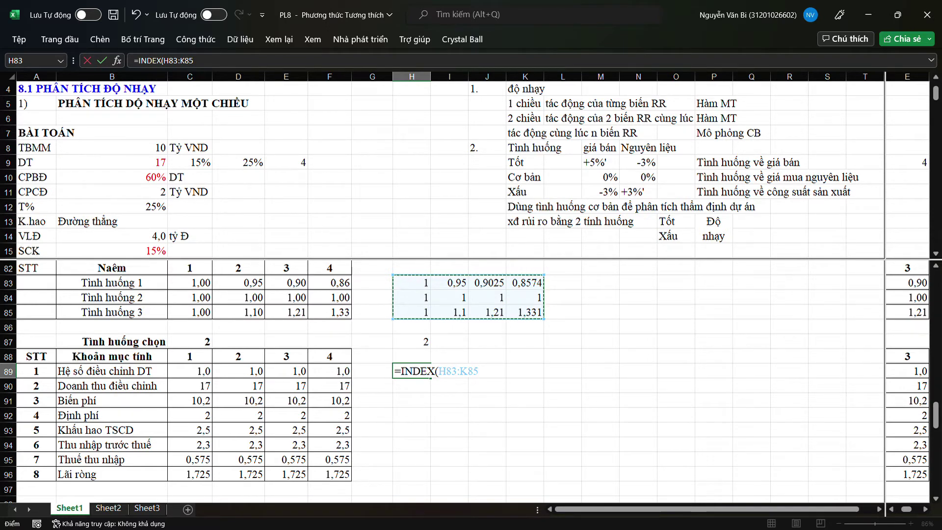
type(";")
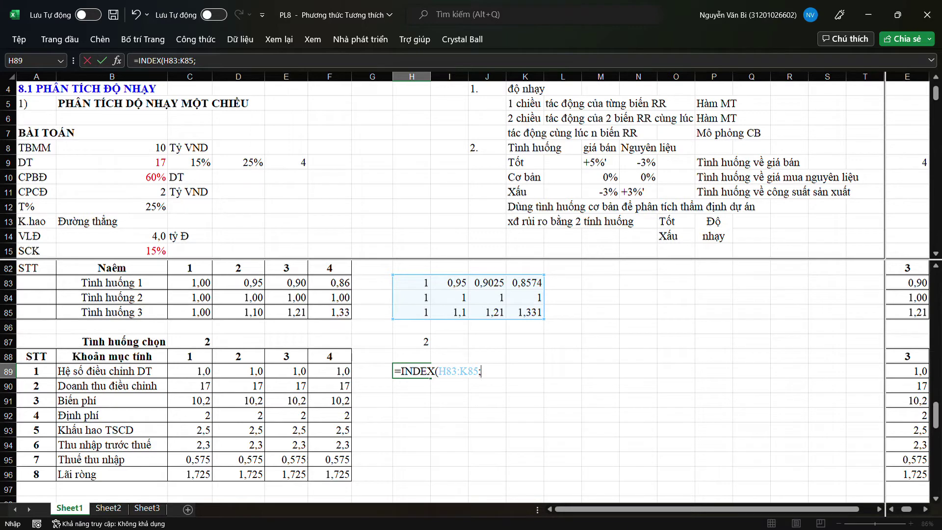
key("Up")
key("Up")
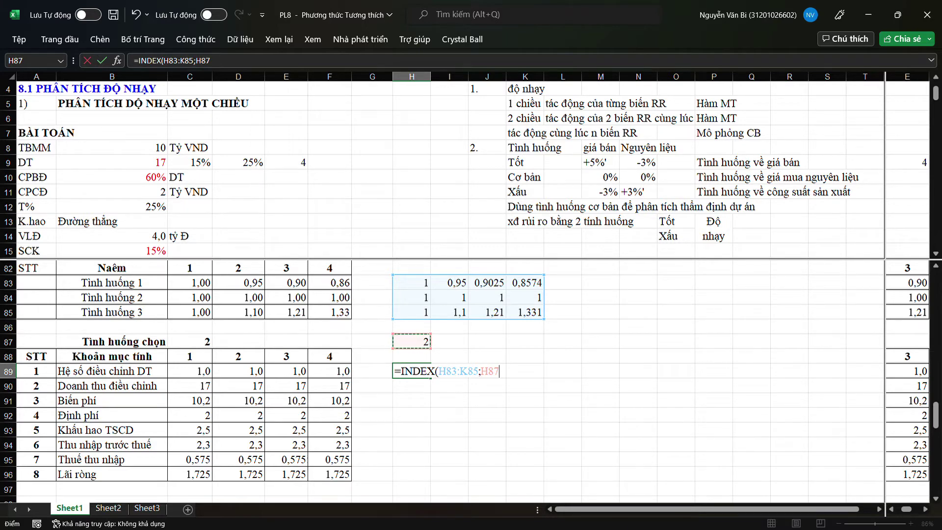
type(";")
left_click(190, 267)
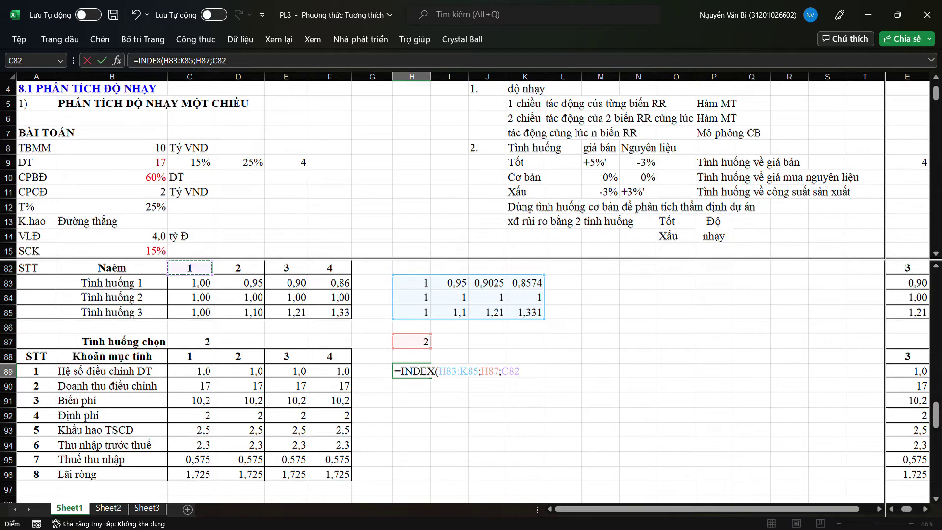
Make the H83:K85 and H87 references absolute in the H89 formula, keep C82 relative, and complete the formula.
left_click_drag(439, 371, 478, 371)
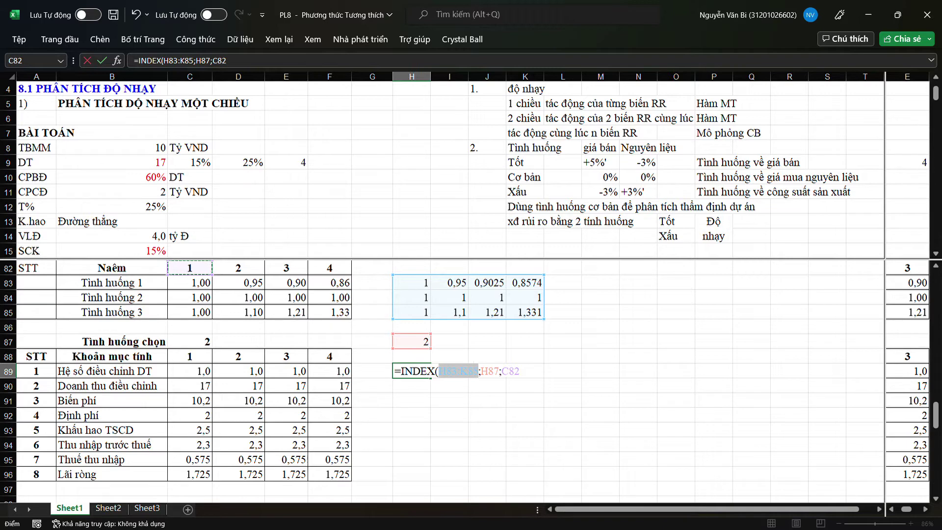
key("F4")
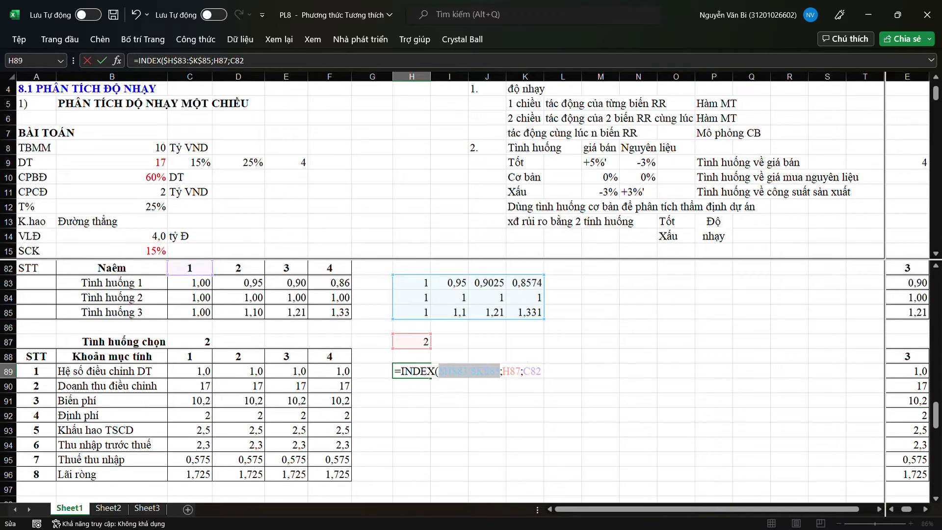
left_click(515, 371)
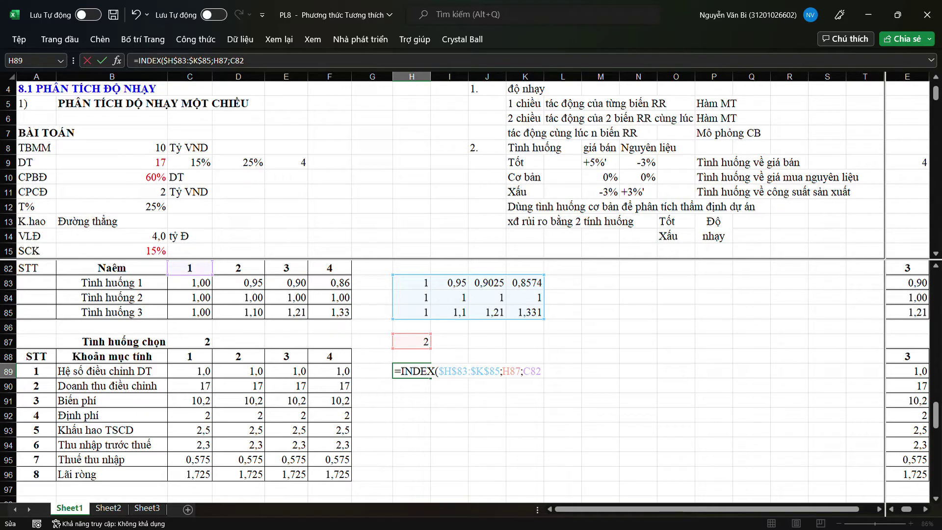
key("F4")
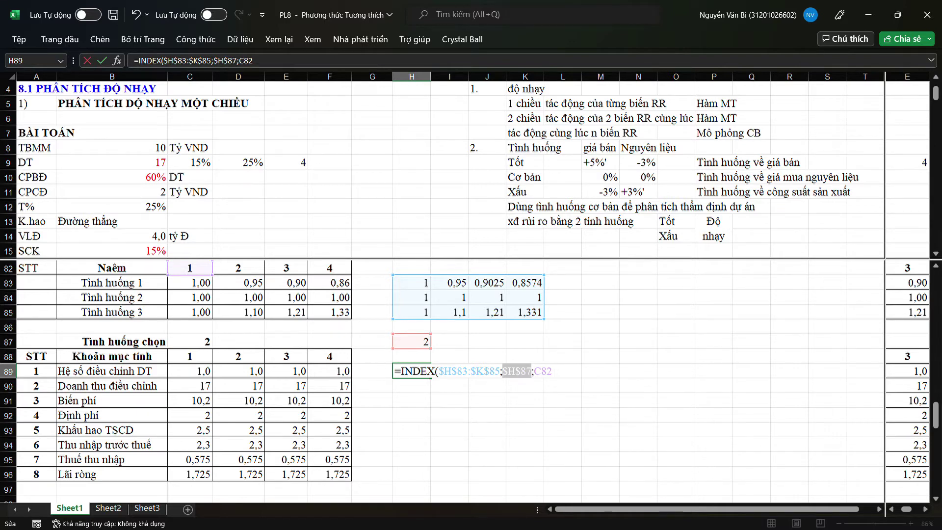
left_click(543, 371)
key("Left")
type(")")
key("Return")
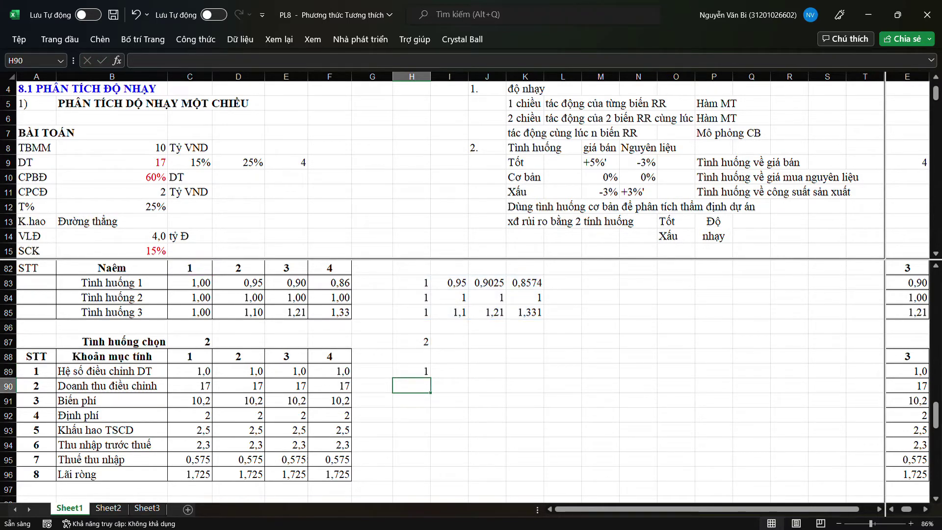
key("shift+Right")
key("shift+Right")
key("shift+Right")
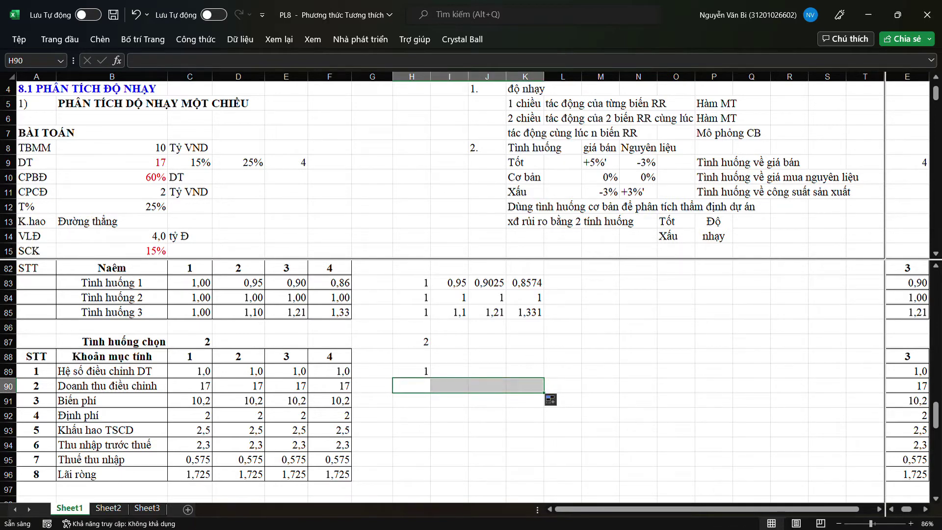
key("shift+Left")
key("shift+Left")
key("shift+Left")
Fill the INDEX formula from H89 across to K89 for all four years.
key("Up")
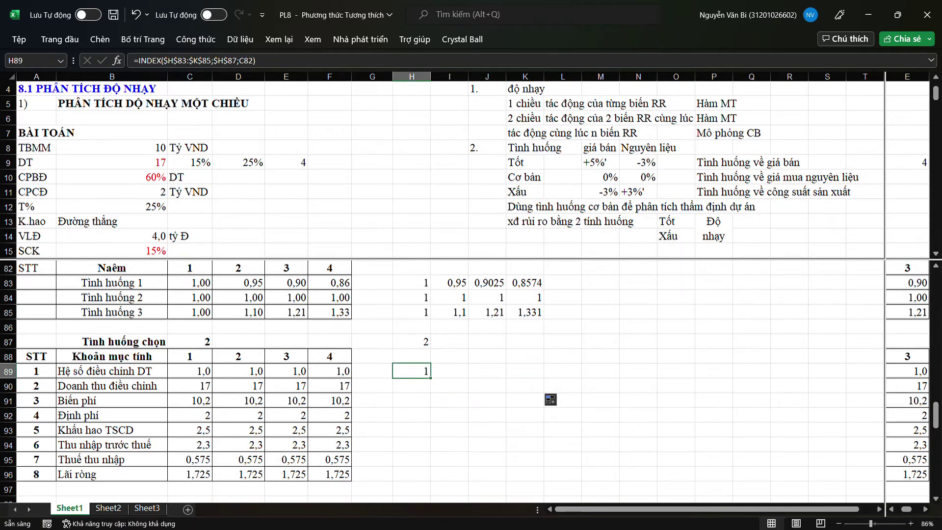
key("shift+Right")
key("shift+Right")
key("shift+Right")
key("ctrl+r")
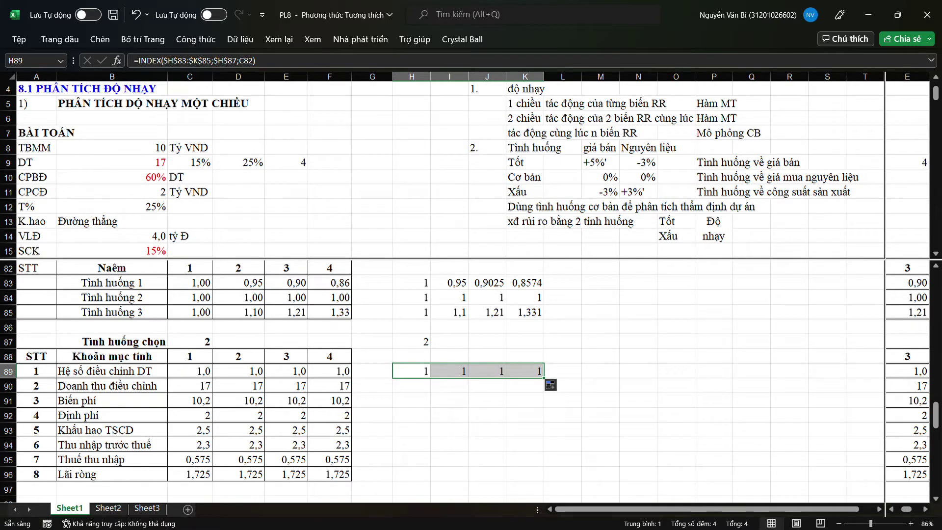
Check the column references of the copied INDEX formulas in H89 through K89.
key("Right")
key("Right")
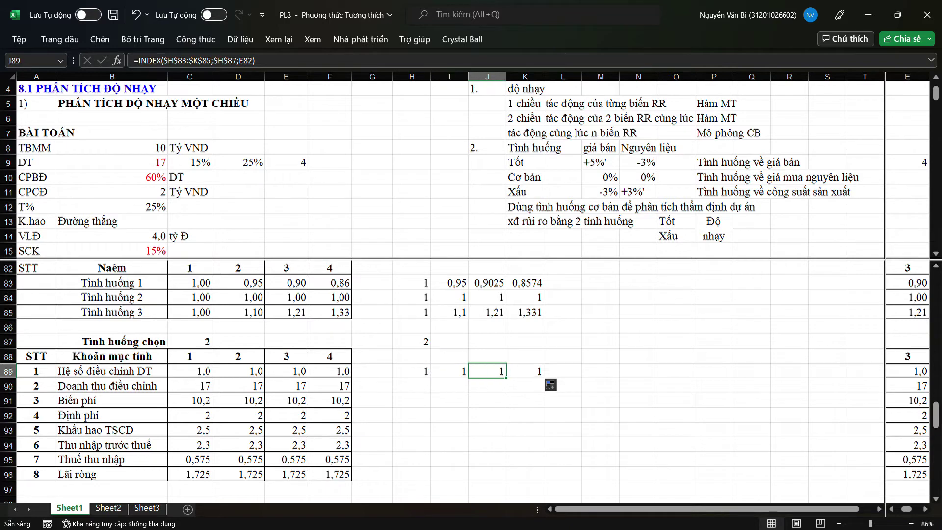
key("Right")
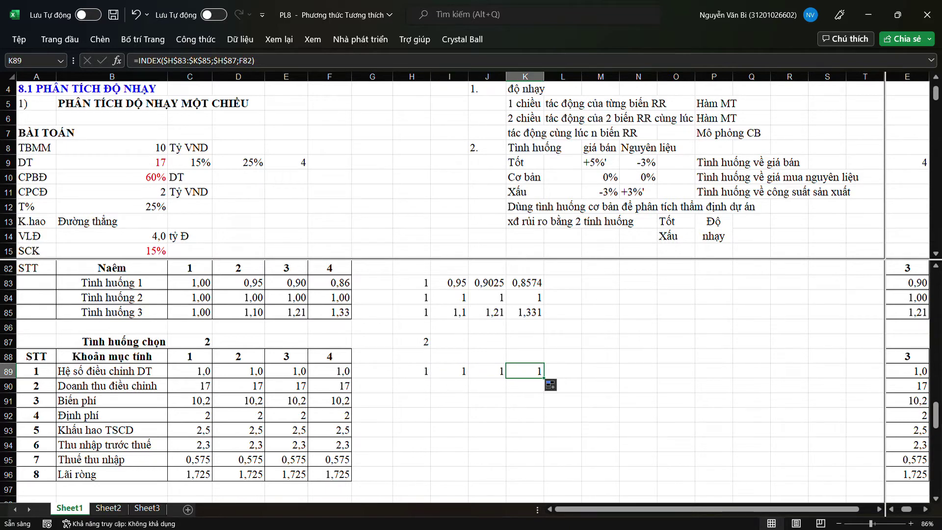
key("Left")
key("Left")
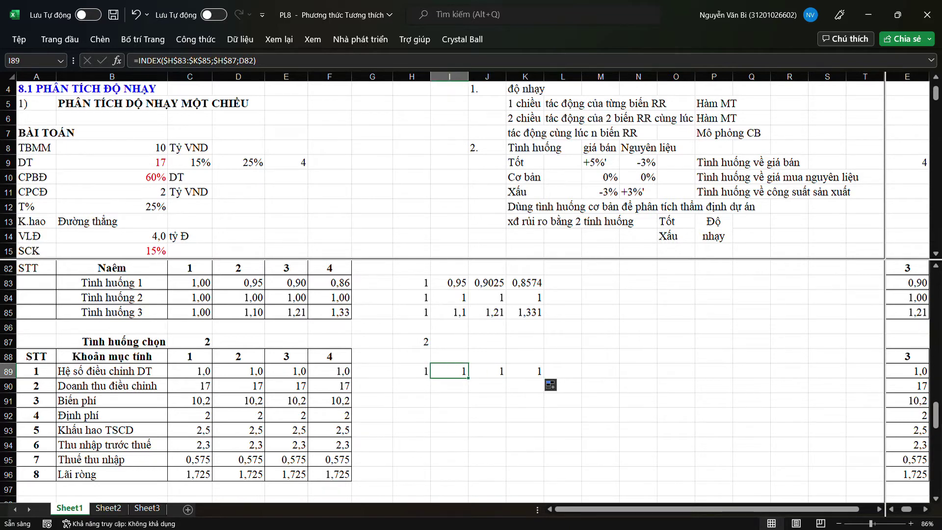
key("Left")
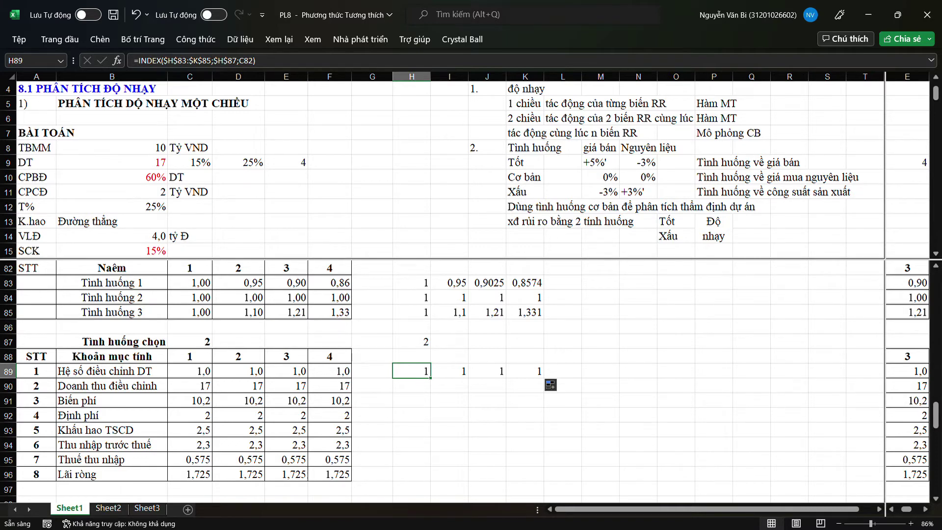
Set the chosen scenario number in H87 to 1.
left_click(412, 342)
type("1")
key("Return")
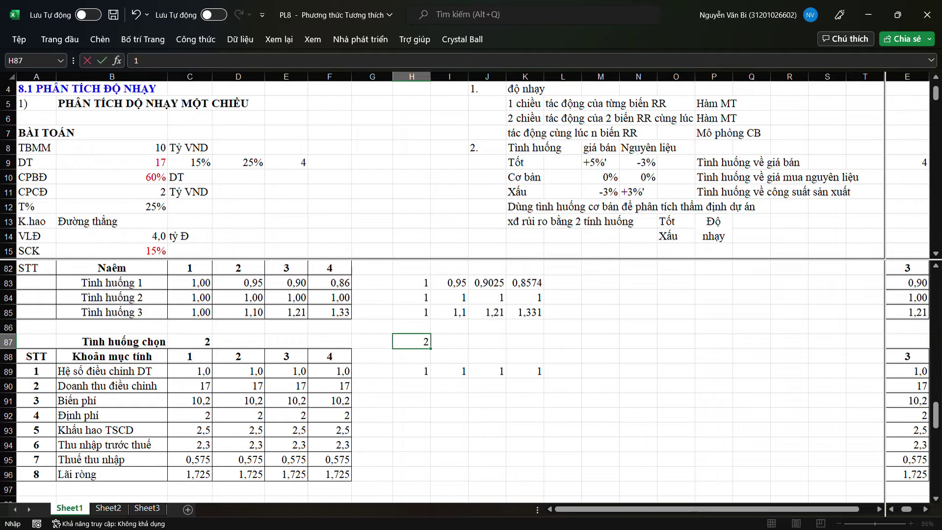
Set the chosen scenario number in H87 to 3.
key("Return")
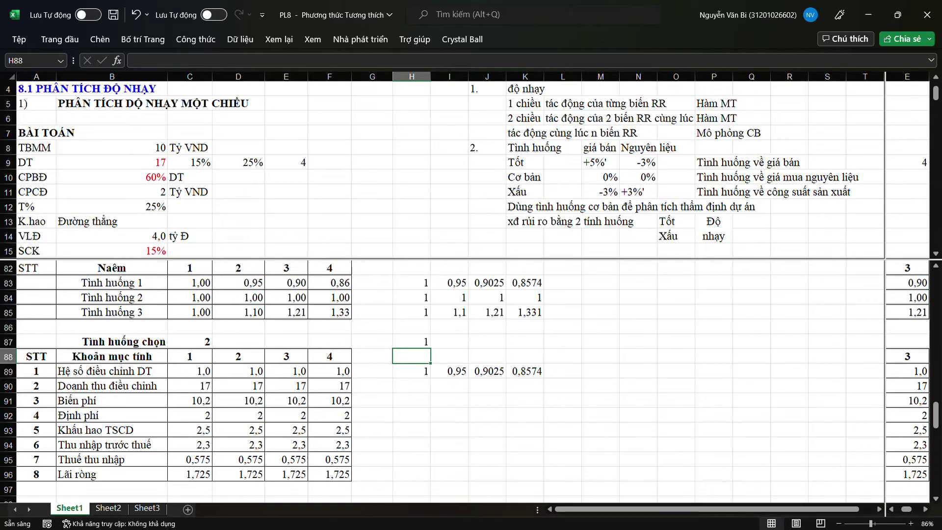
left_click(411, 342)
type("3")
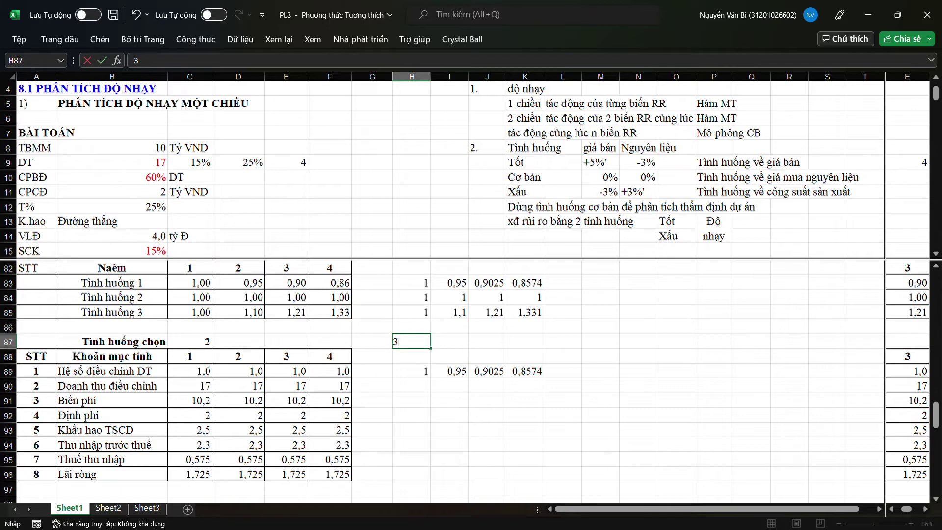
key("Return")
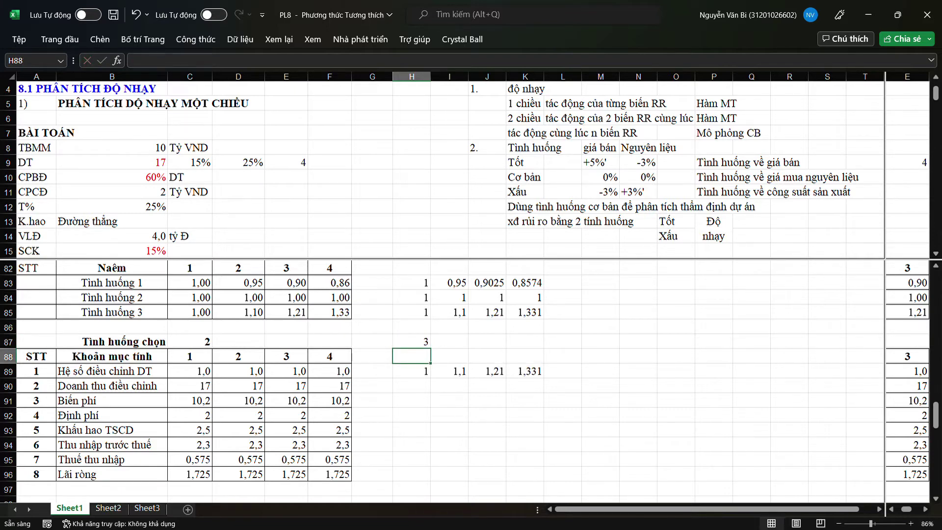
left_click(411, 342)
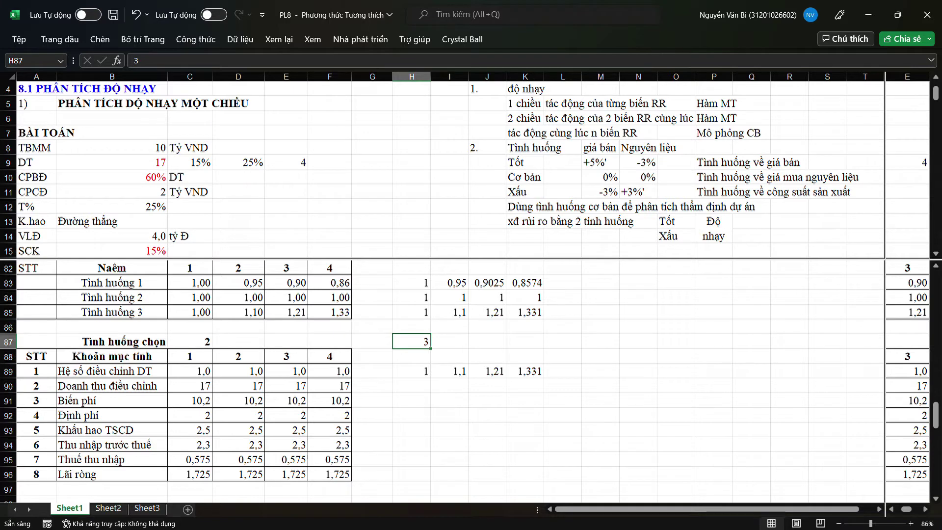
left_click(562, 356)
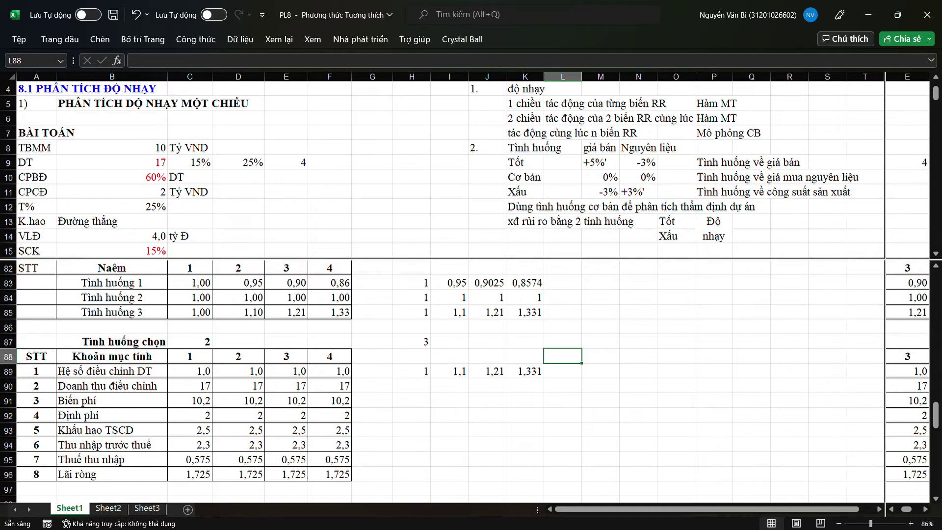
Enter 1000 as the base revenue in H88.
left_click(411, 357)
type("1000")
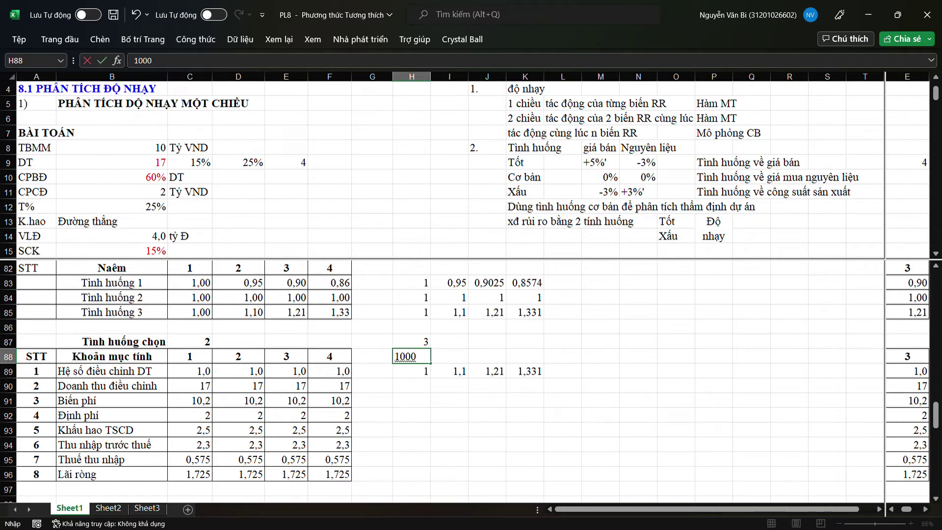
key("Return")
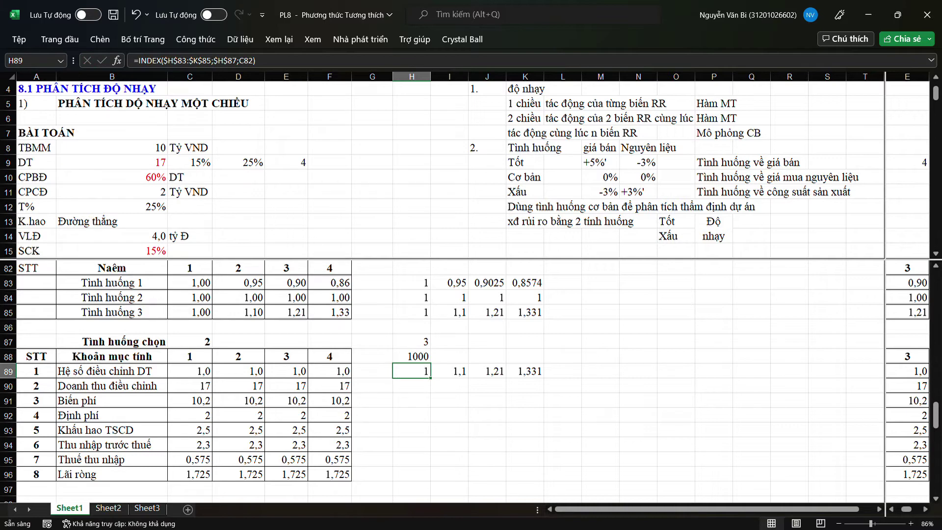
Calculate adjusted revenue in H90 with =H89*$H$88, keeping the base revenue reference absolute.
left_click(411, 385)
type("=")
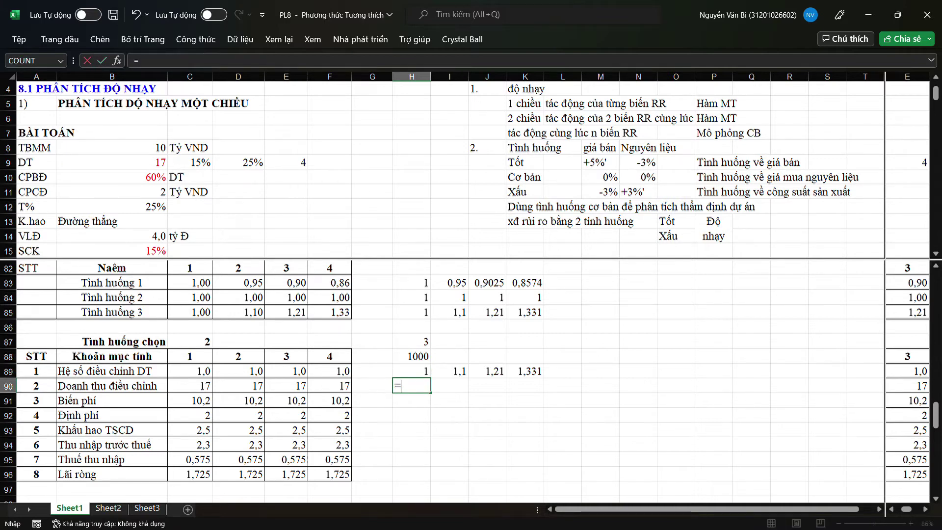
key("Up")
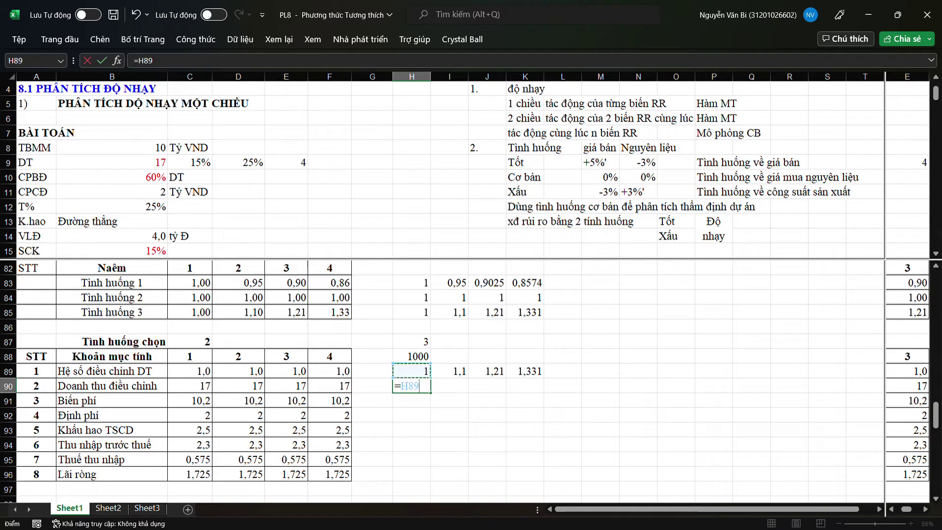
type("*")
key("Up")
key("Up")
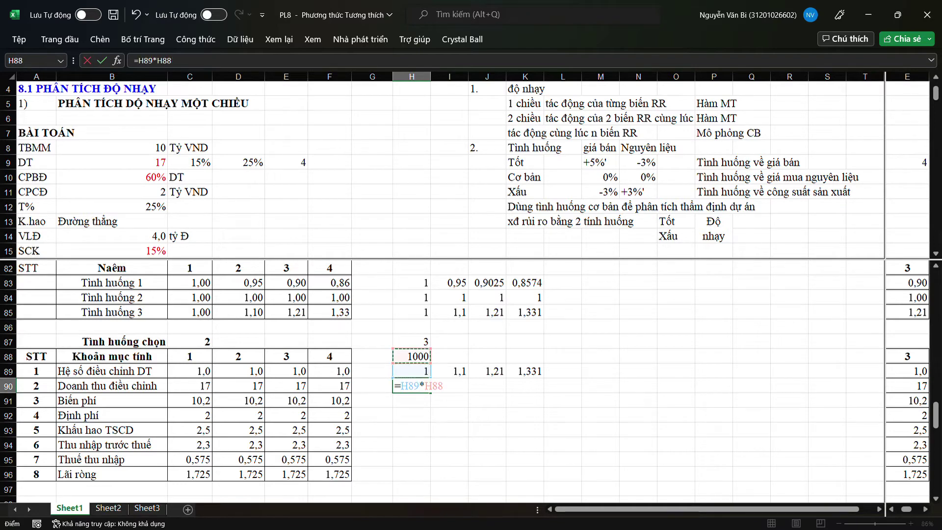
left_click(408, 385)
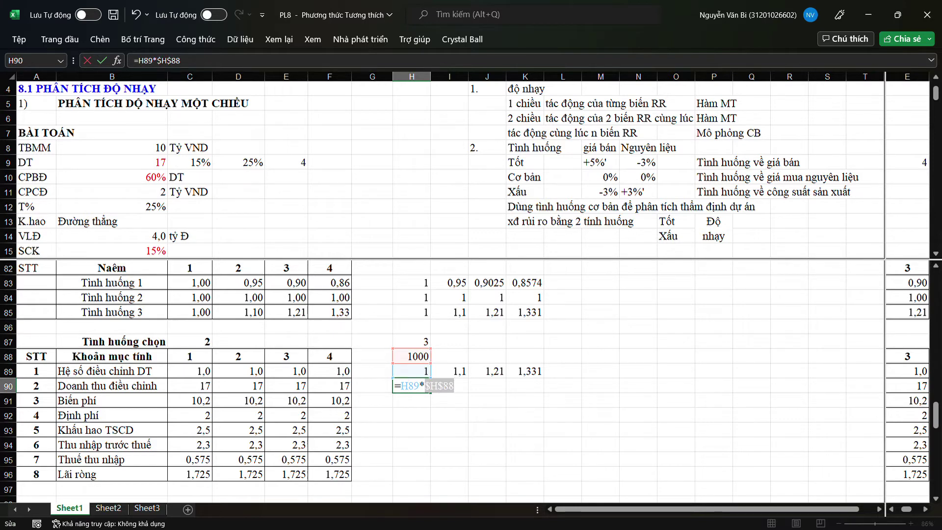
key("Return")
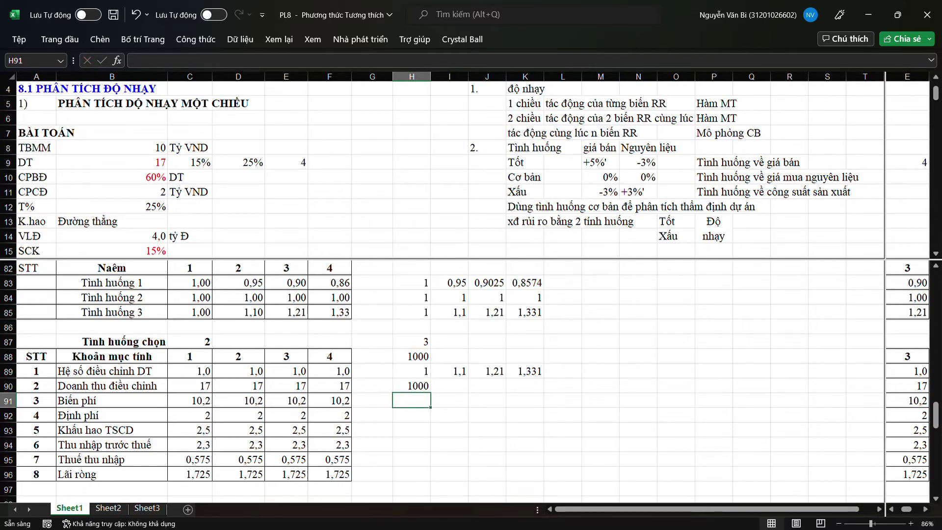
Fill the adjusted revenue formula from H90 across to K90 for all four years.
left_click(412, 386)
left_click_drag(431, 393, 544, 393)
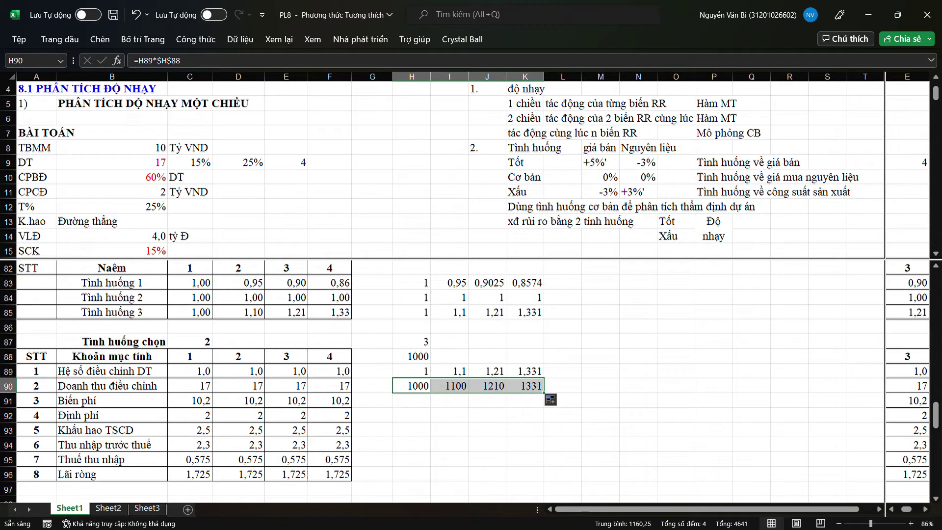
left_click(411, 357)
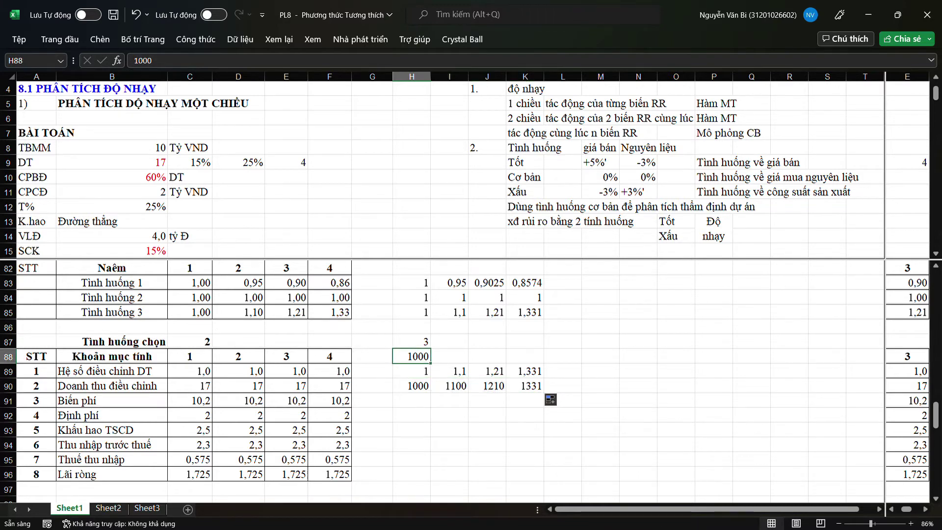
left_click(524, 444)
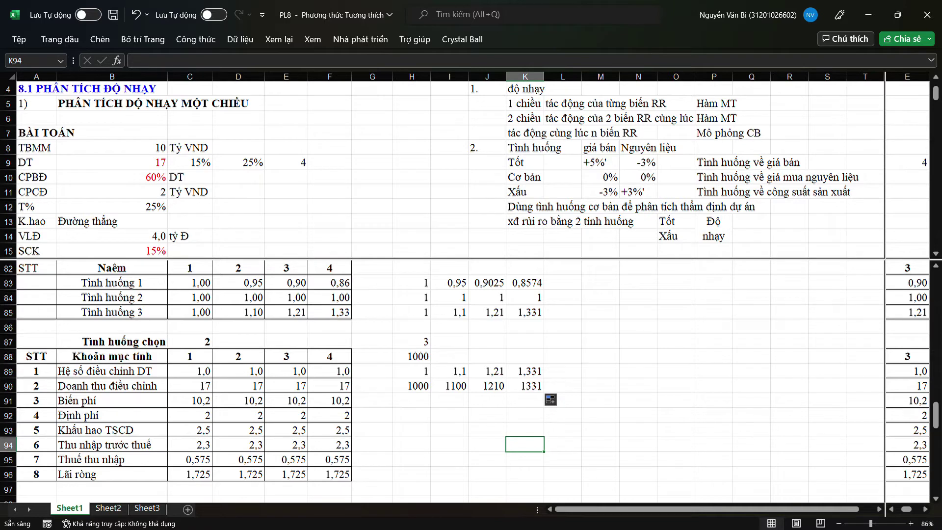
Replace the garbled section label in B100 with "Ngân lưu từ HDSX".
scroll(441, 380, "down", 2)
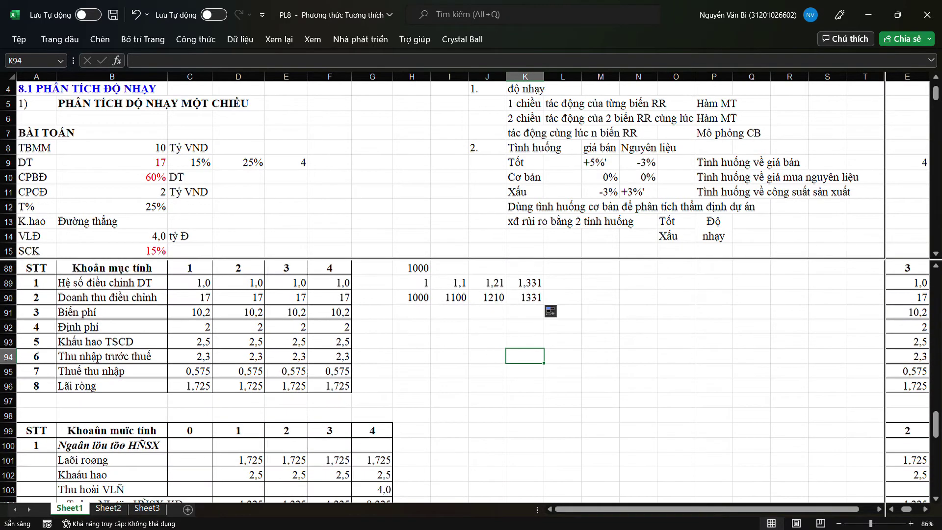
scroll(441, 380, "down", 1)
left_click(112, 400)
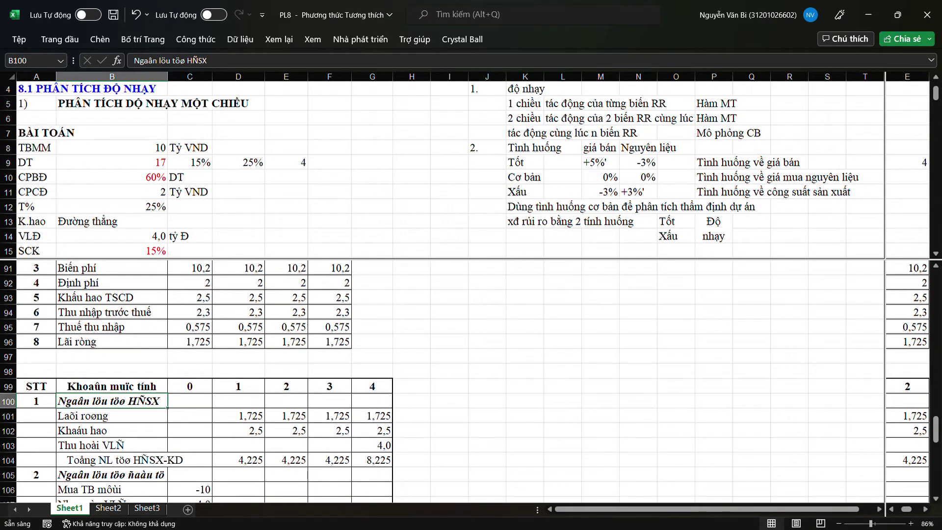
type("Ngân ")
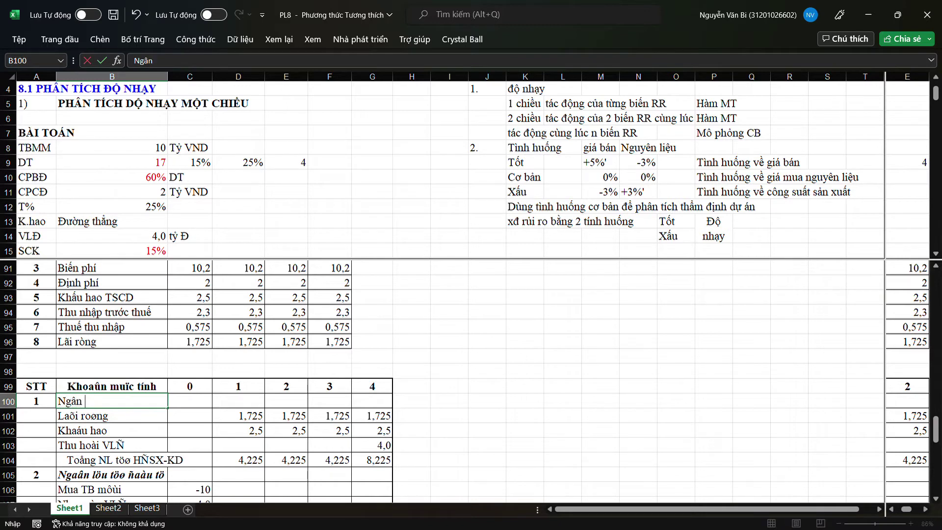
type("lưu từ HDSX")
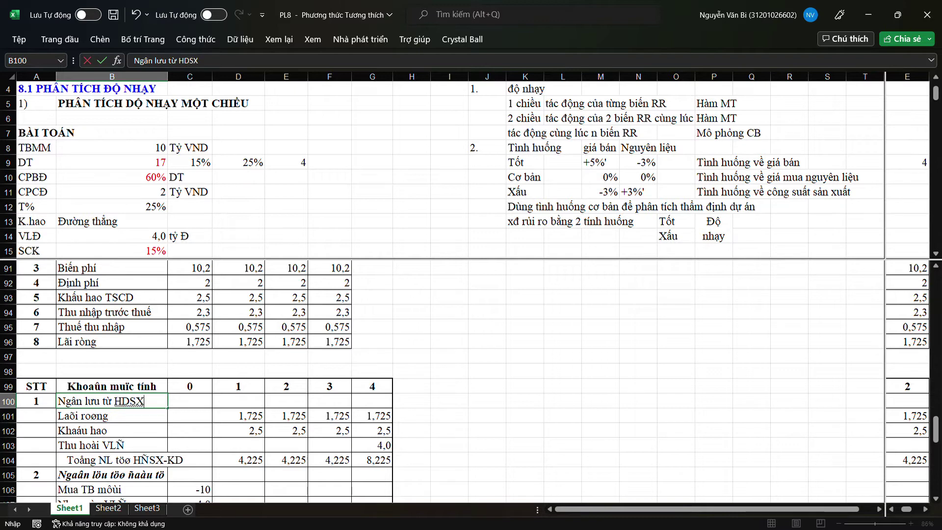
key("Return")
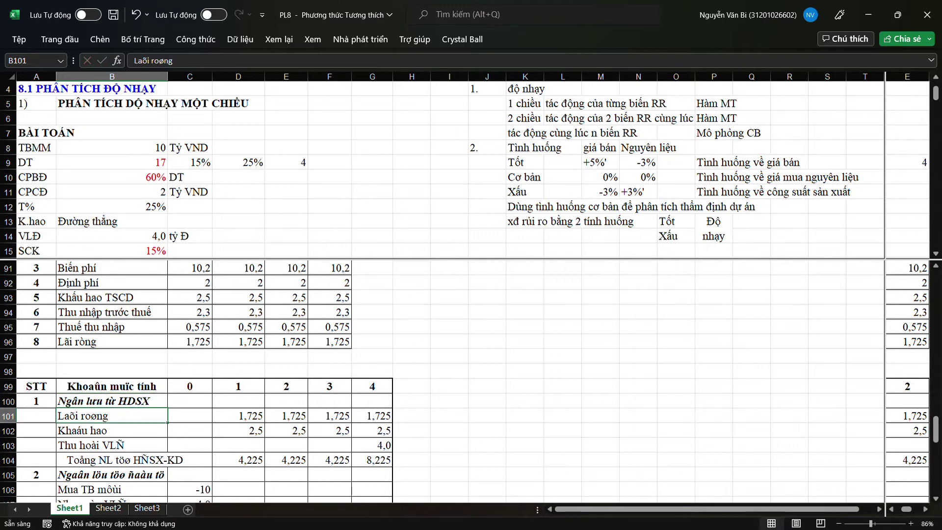
Replace the garbled cash flow table heading in B99 with "Khoản mục tính".
left_click(111, 387)
type("Khaonr")
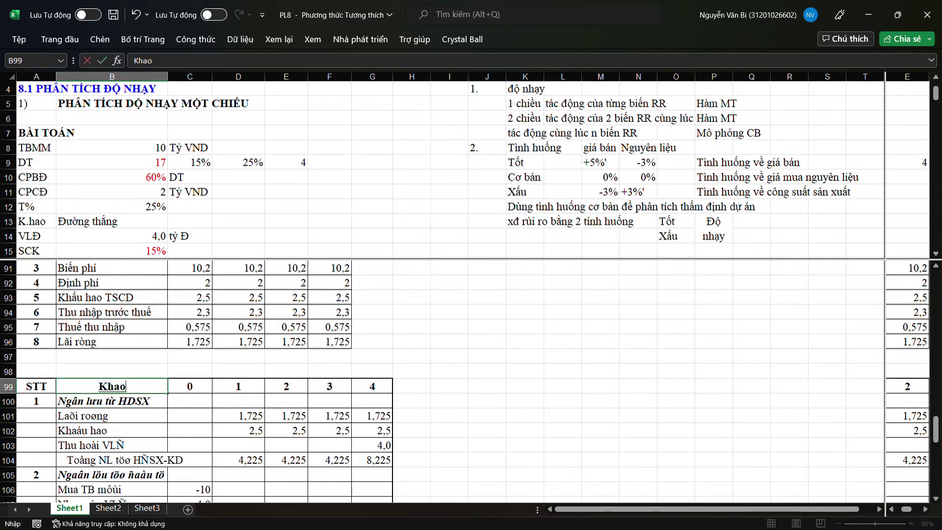
key("BackSpace")
key("BackSpace")
key("BackSpace")
key("BackSpace")
key("BackSpace")
key("BackSpace")
type("Khaonr")
key("BackSpace")
key("BackSpace")
key("BackSpace")
key("BackSpace")
key("BackSpace")
key("BackSpace")
type("Khoản mục tính")
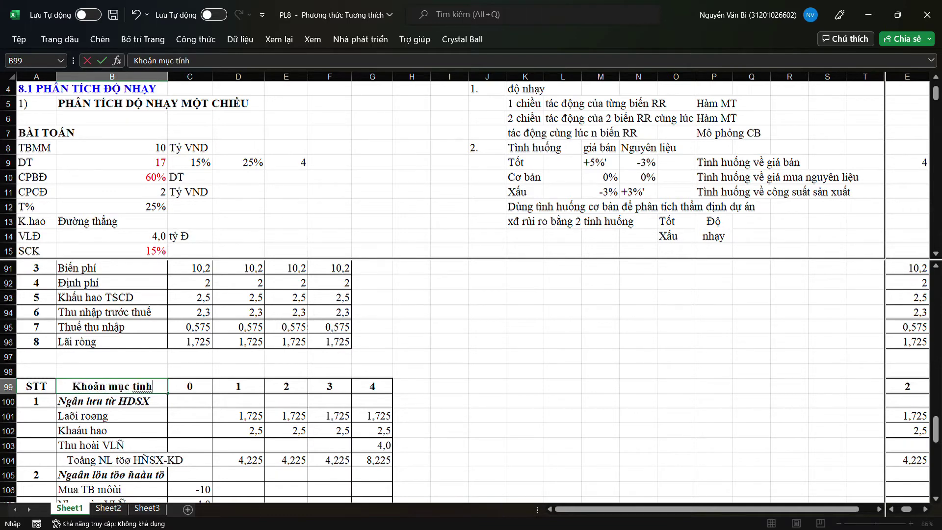
key("Return")
key("Return")
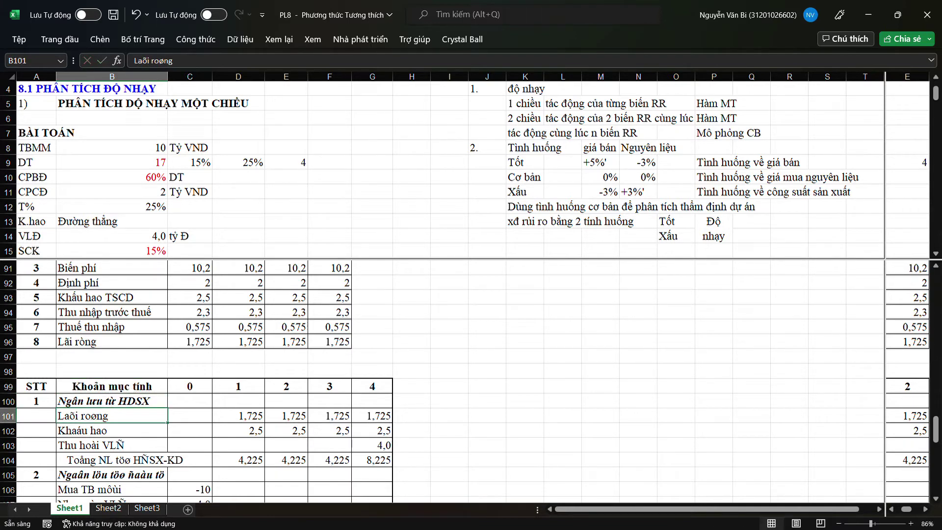
Replace the garbled labels in B101 and B102 with "Lãi ròng" and "Khấu hao".
type("Lãi ròng")
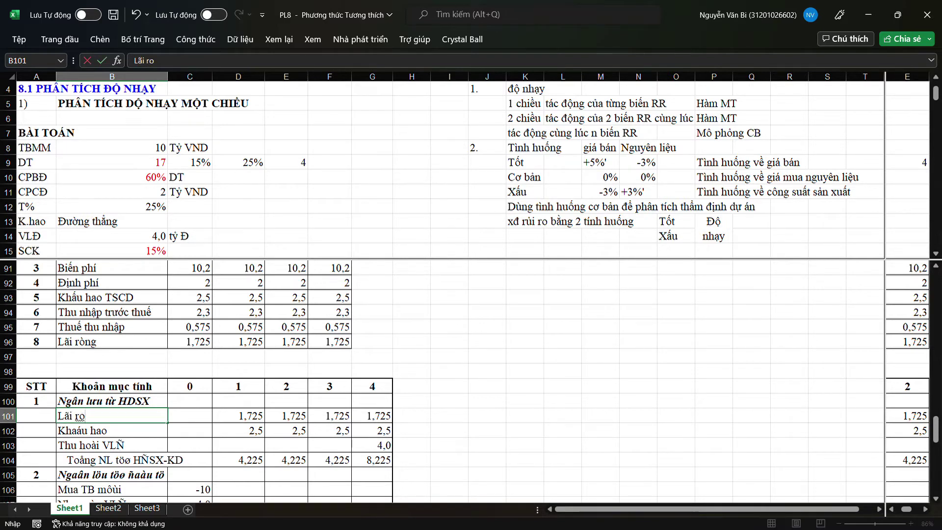
key("Return")
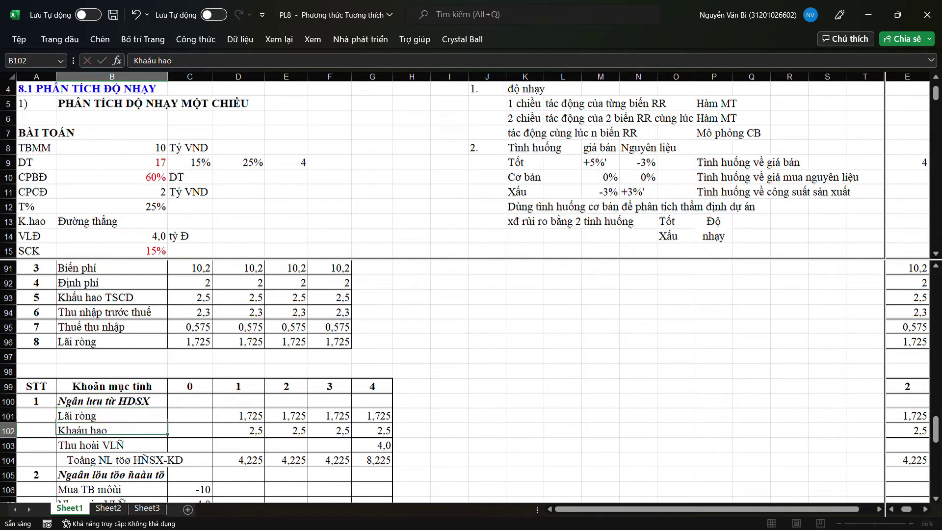
type("Khâu")
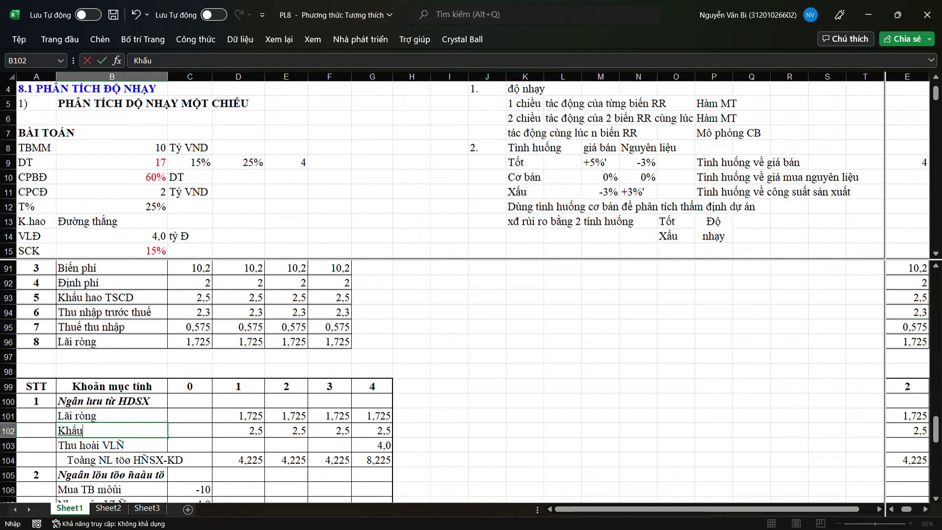
type(" hao")
key("Return")
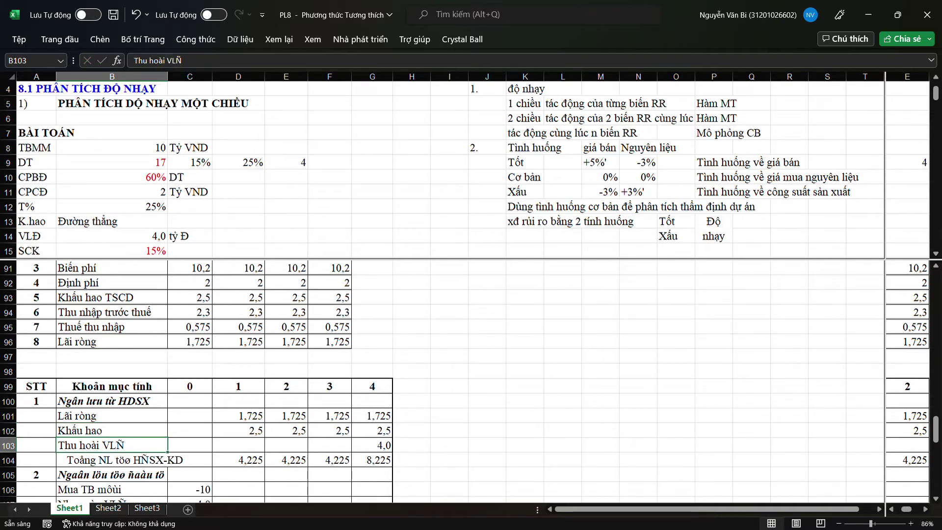
Replace the garbled labels in B103 and B104 with "Thu hồi VLD" and "Tổng NL từ HDSX".
type("Thu hồi v")
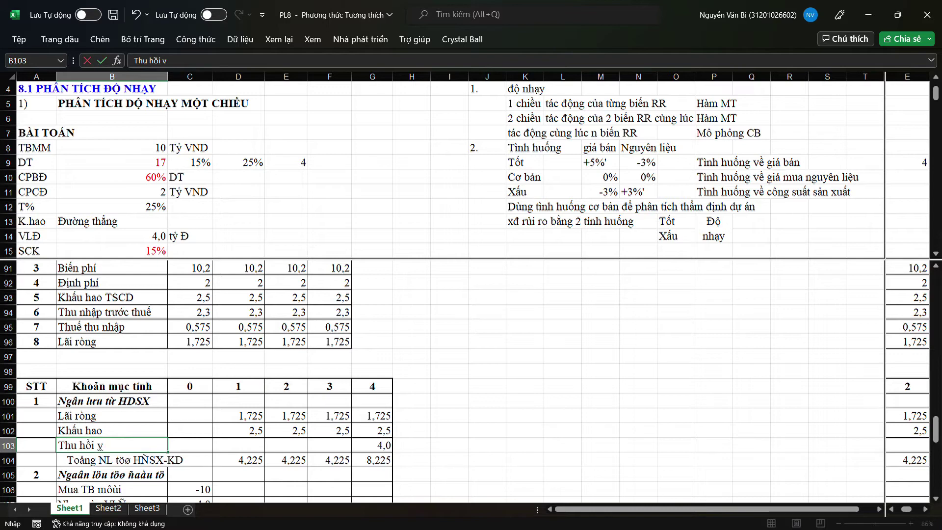
key("BackSpace")
type("VLD")
key("Return")
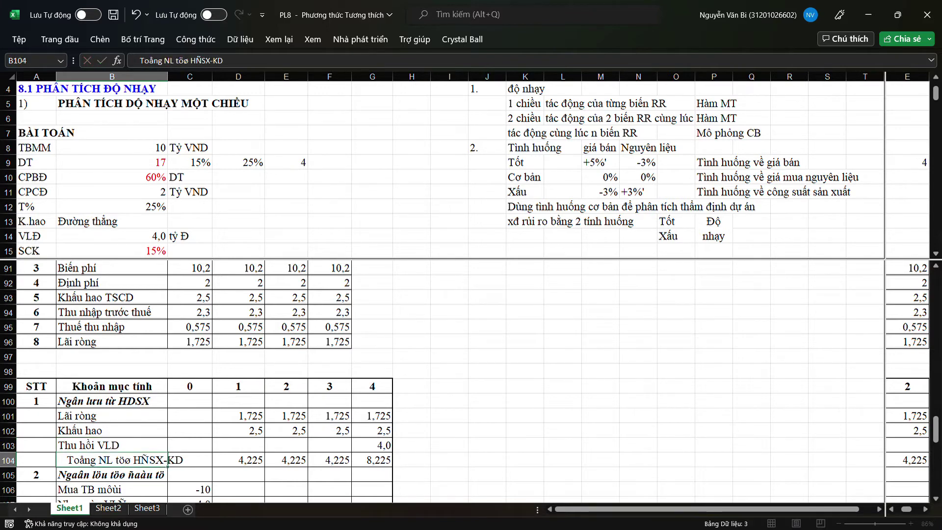
type("Tông")
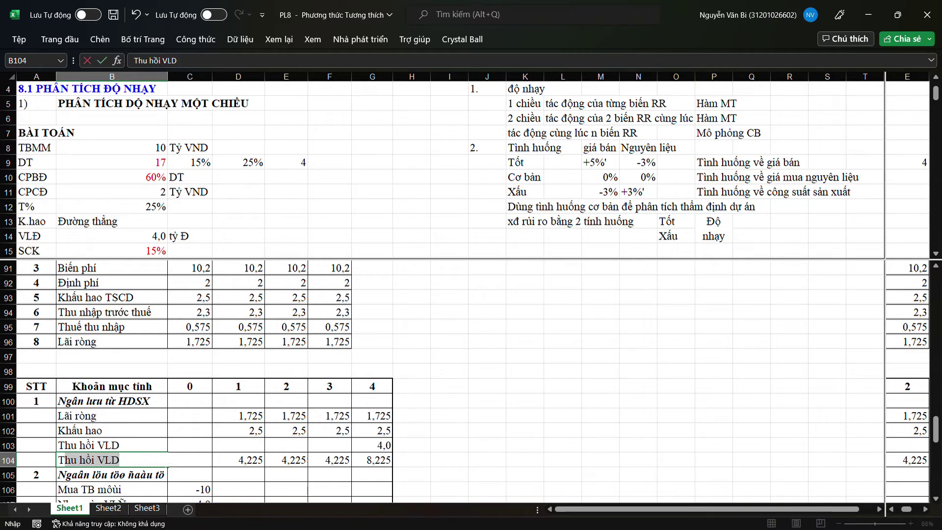
type("r n")
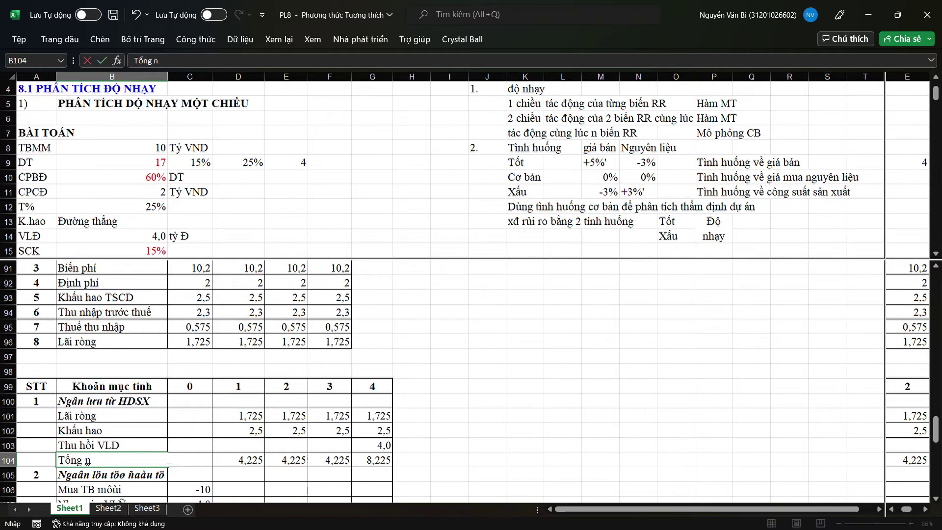
type("NL từ HDSX")
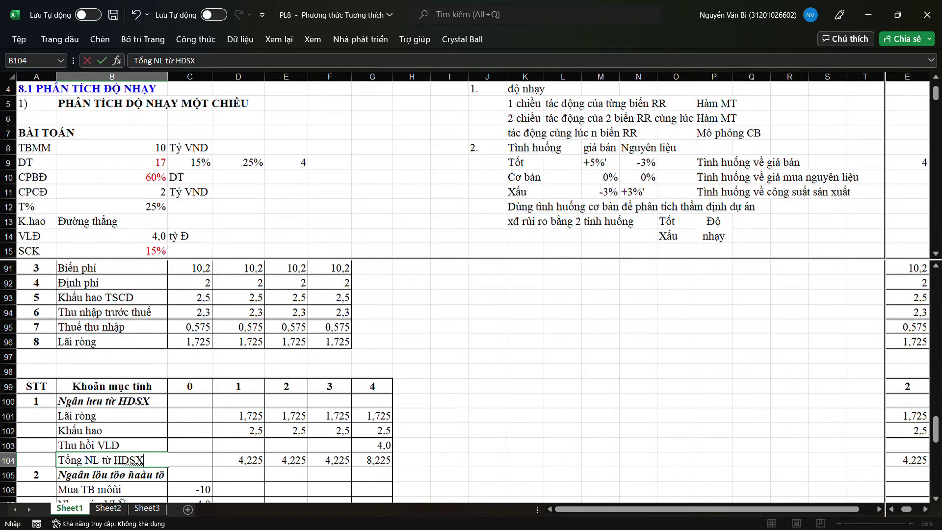
left_click(238, 430)
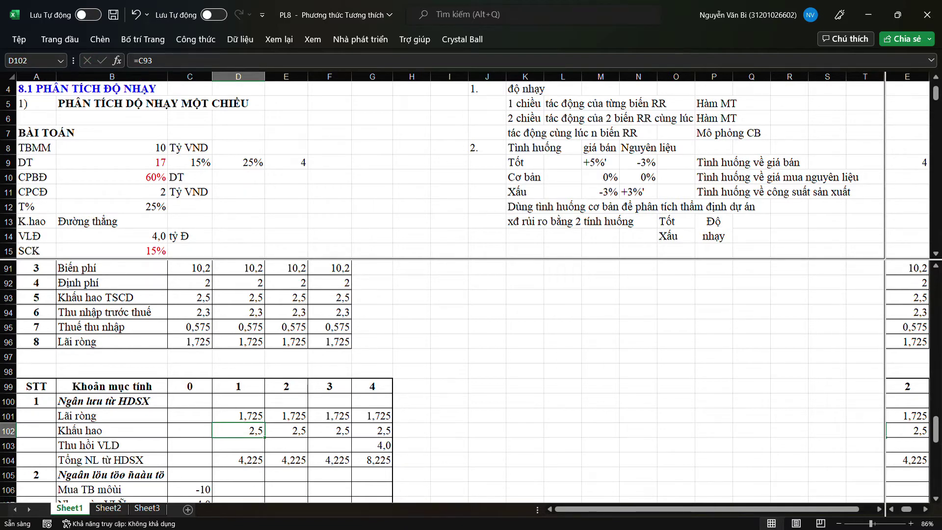
Check the year 1 adjusted revenue formula in C90.
scroll(442, 381, "up", 2)
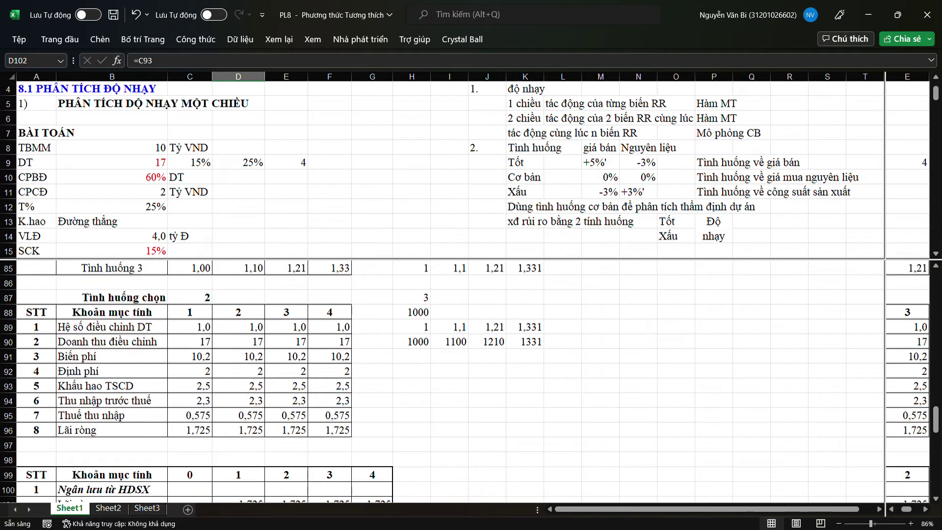
left_click(189, 342)
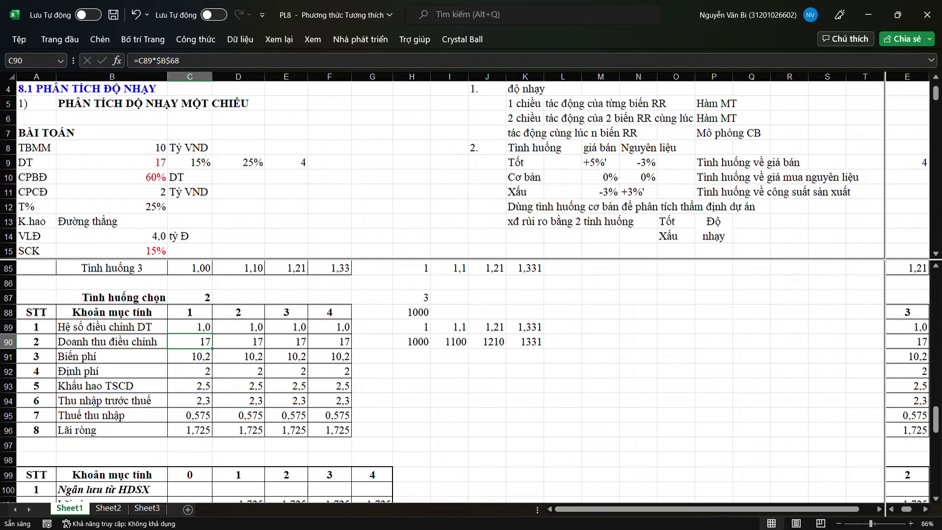
Try scenario 1 in the selected-scenario cell C87 and undo the change.
left_click(189, 297)
type("1")
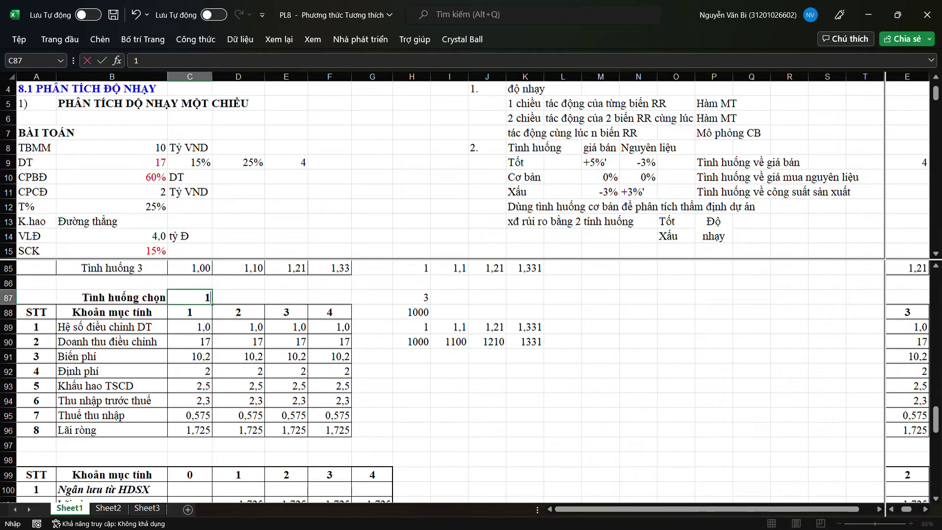
key("Return")
key("ctrl+z")
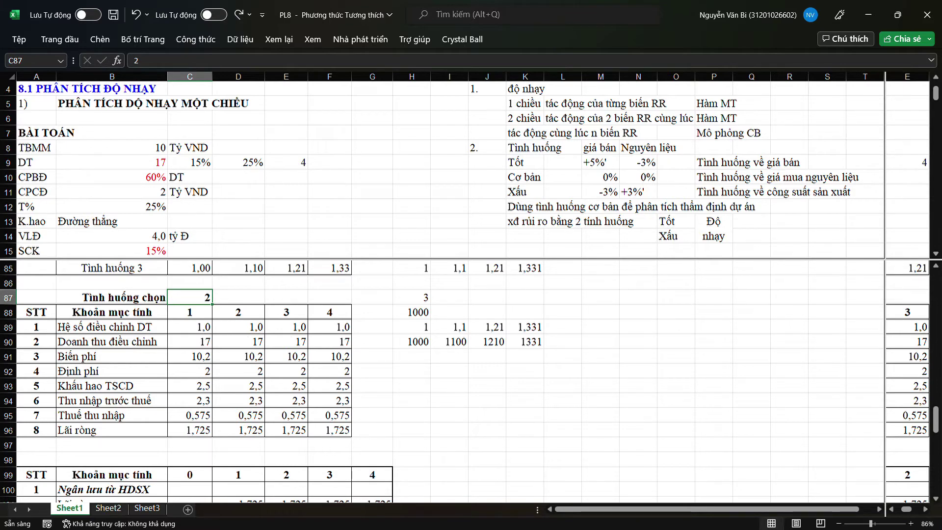
Set the selected scenario in C87 to 3 and review the resulting income and cash flow tables.
type("3")
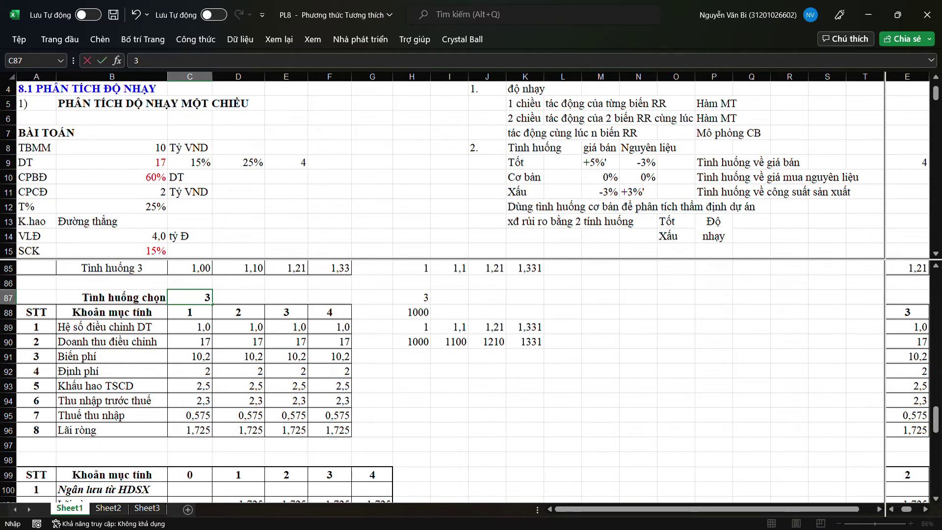
key("Return")
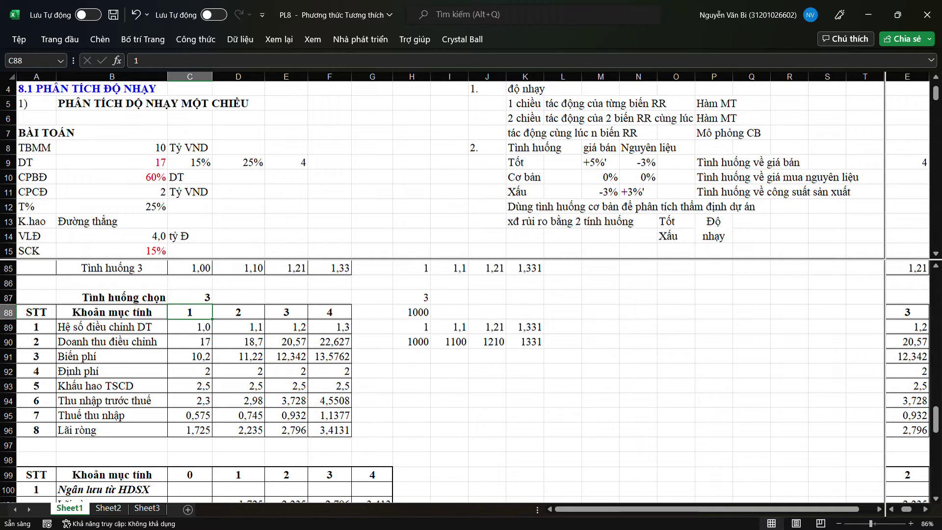
scroll(442, 378, "down", 4)
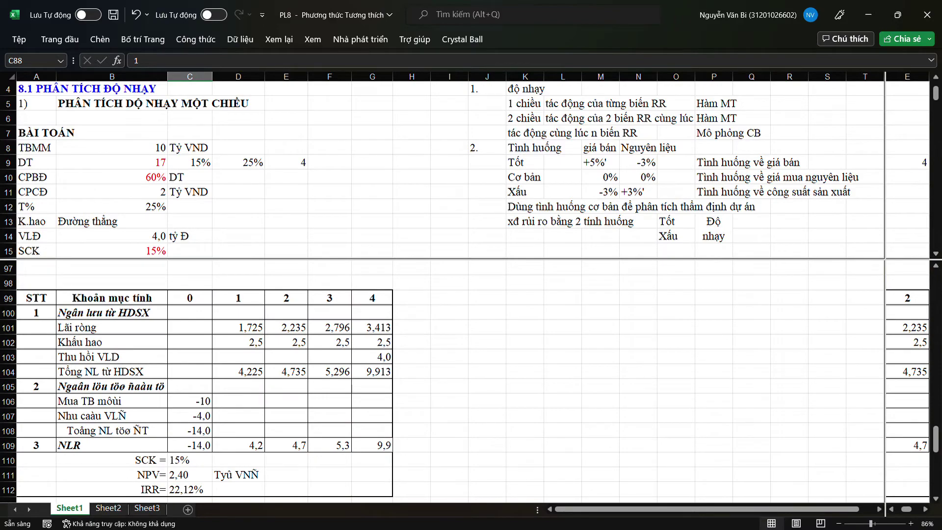
scroll(442, 380, "up", 2)
scroll(441, 381, "up", 2)
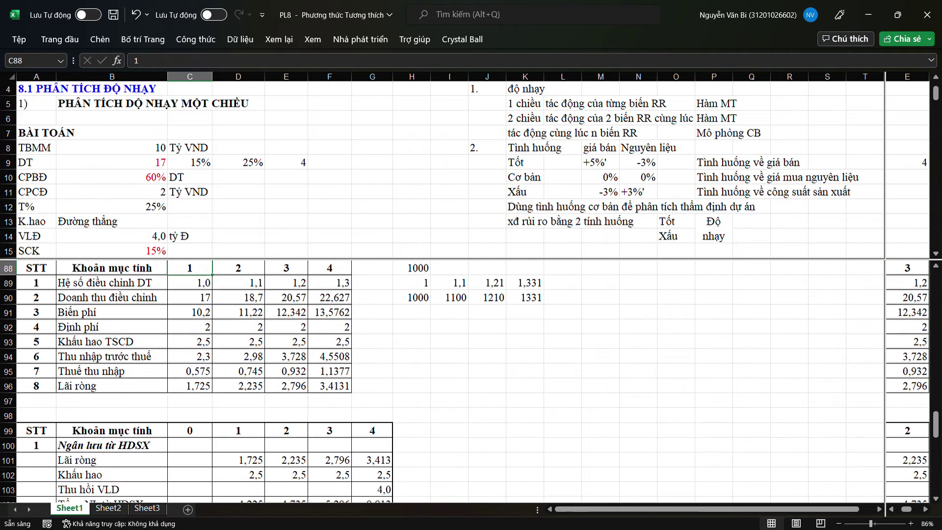
scroll(441, 380, "up", 6)
scroll(442, 380, "down", 7)
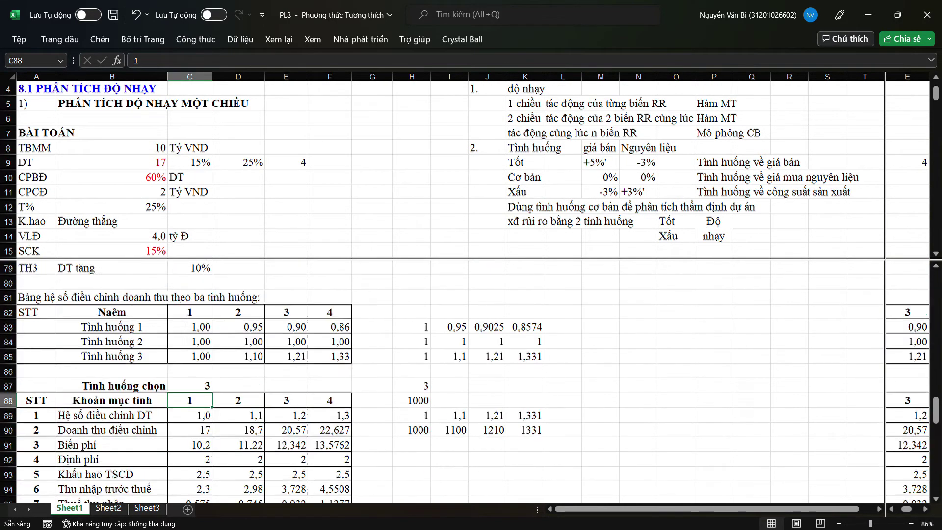
scroll(442, 380, "down", 4)
scroll(442, 380, "up", 2)
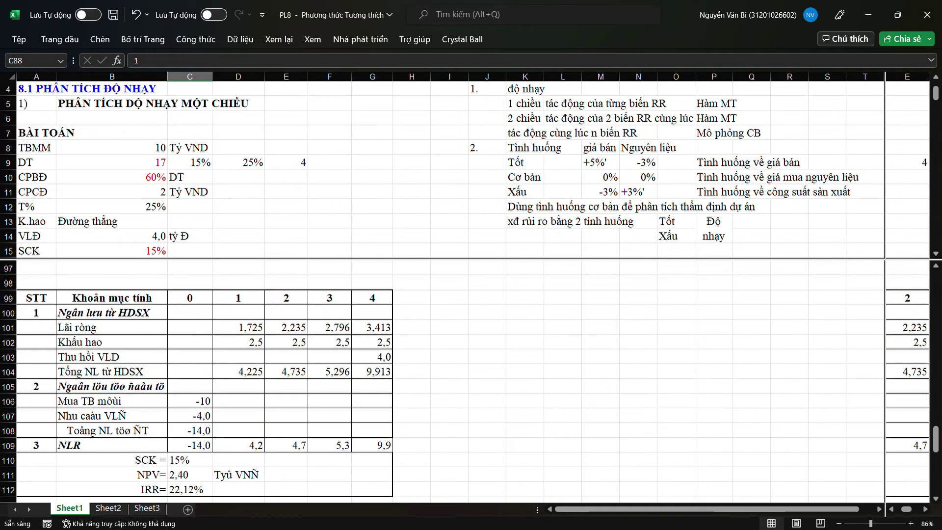
Replace the garbled labels in B106 and B107 with "Mua TB mới" and "Nhu cầu VLD".
left_click(112, 401)
type("M")
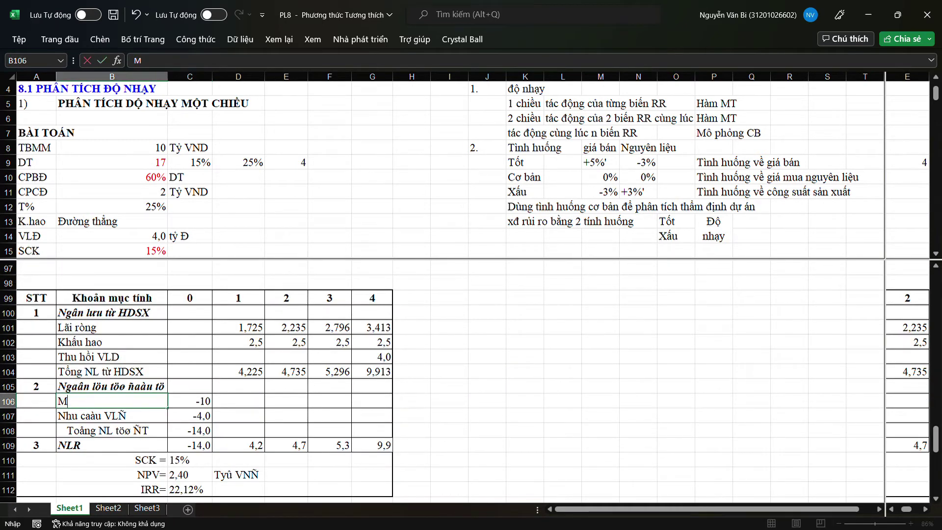
type("ua TB")
type(" mơi")
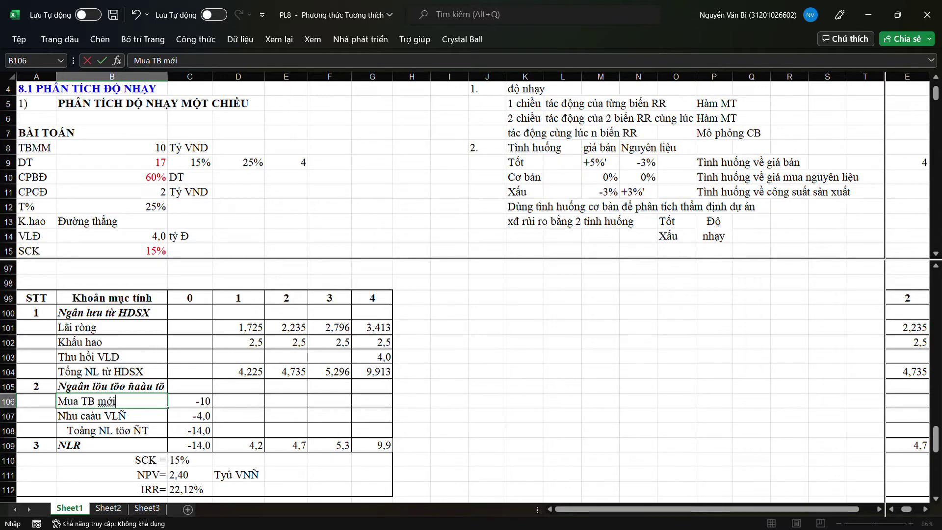
key("Return")
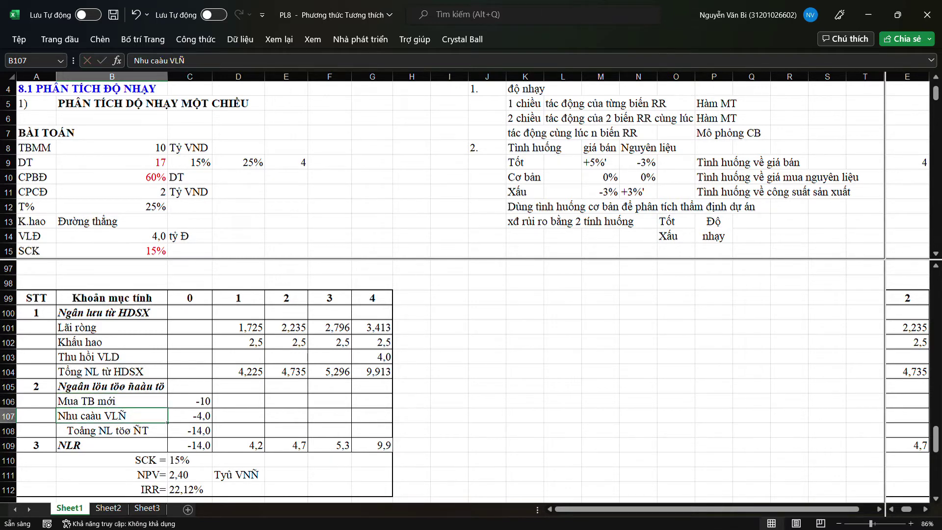
type("Nhu cầu VLD")
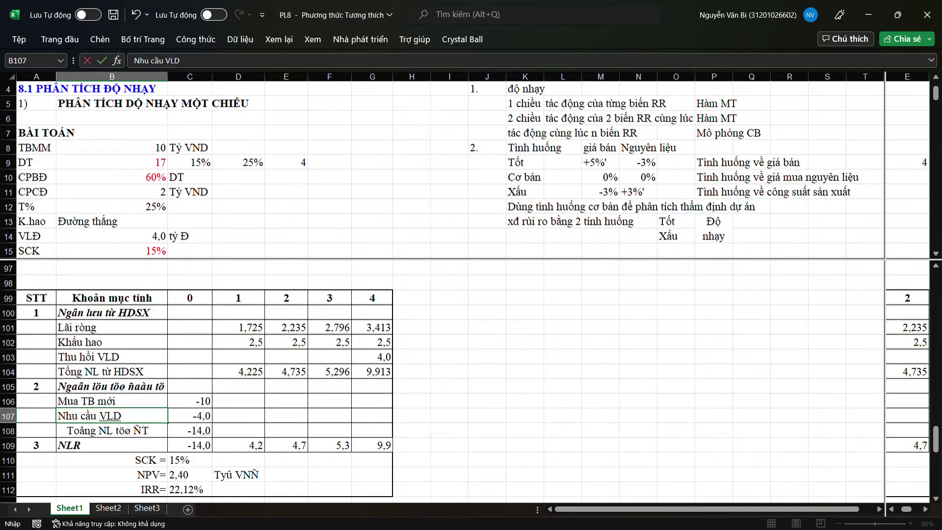
key("Return")
Replace the garbled total label in B108 with "Tổng NL từ DT".
type("Tổng N")
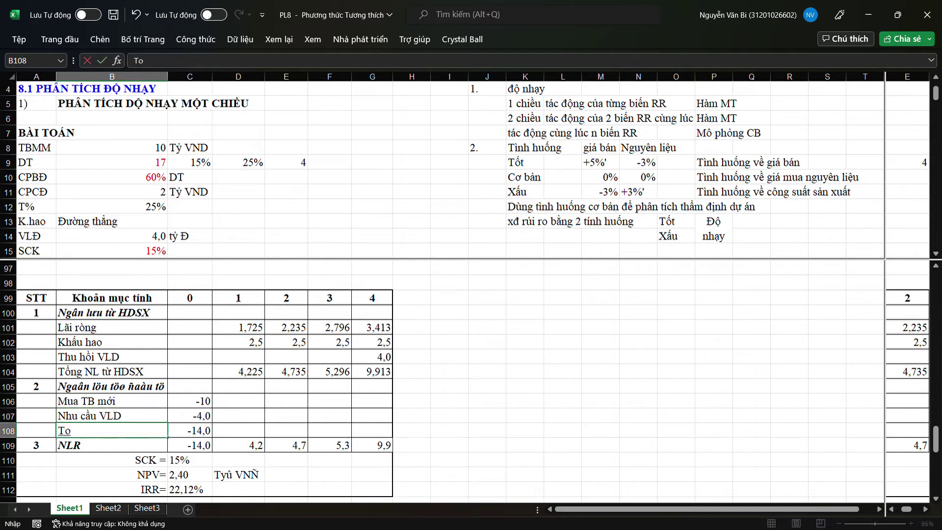
type("L từ")
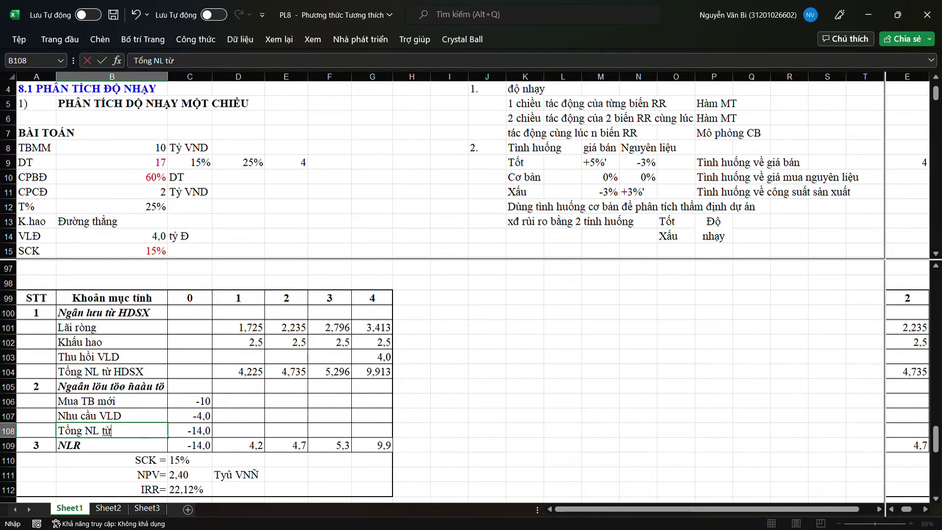
type(" HDSX")
left_click(286, 401)
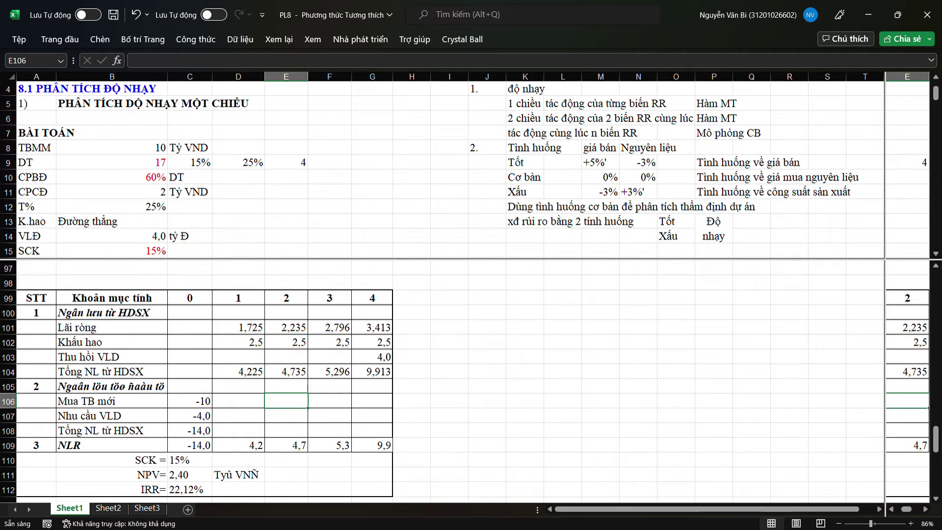
key("ctrl+z")
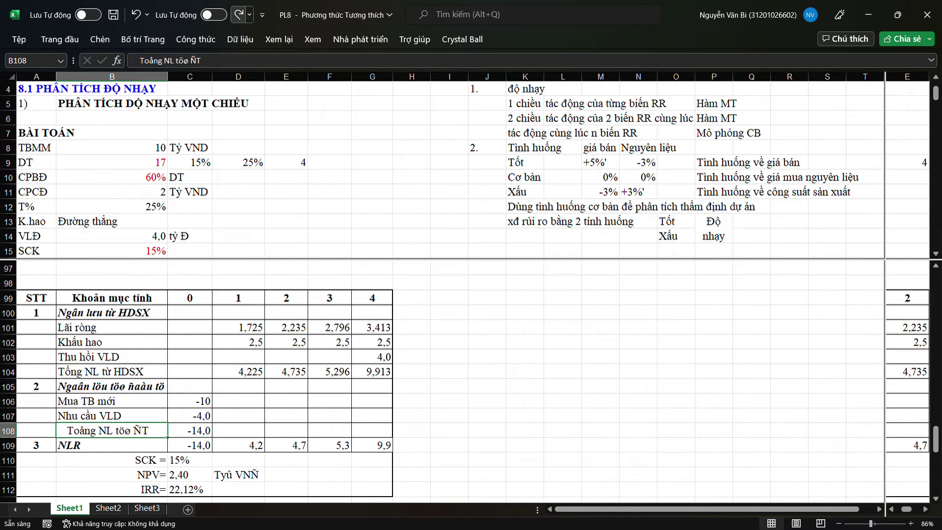
left_click(239, 15)
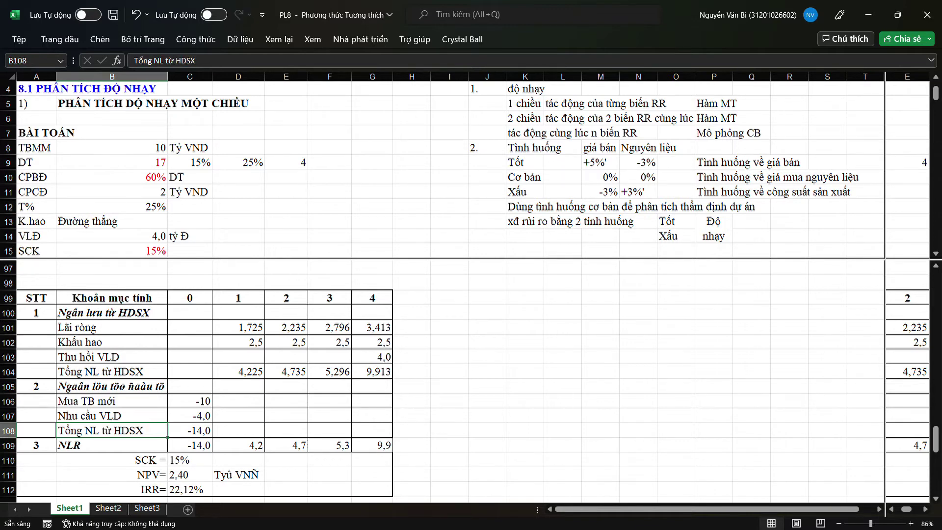
key("F2")
key("ctrl+shift+Left")
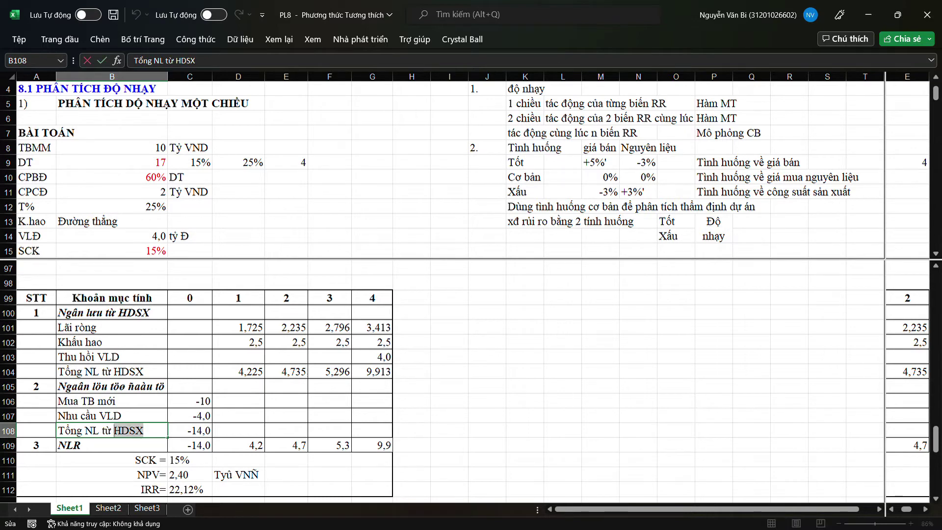
type("DT")
key("Return")
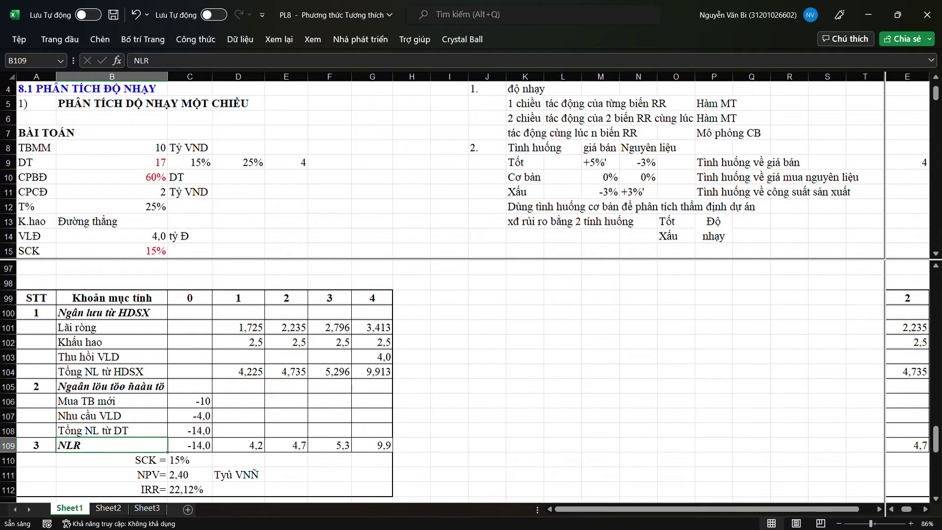
Replace the garbled unit beside the NPV in D111 with "tỷ VND".
left_click(238, 474)
type("tỷ ")
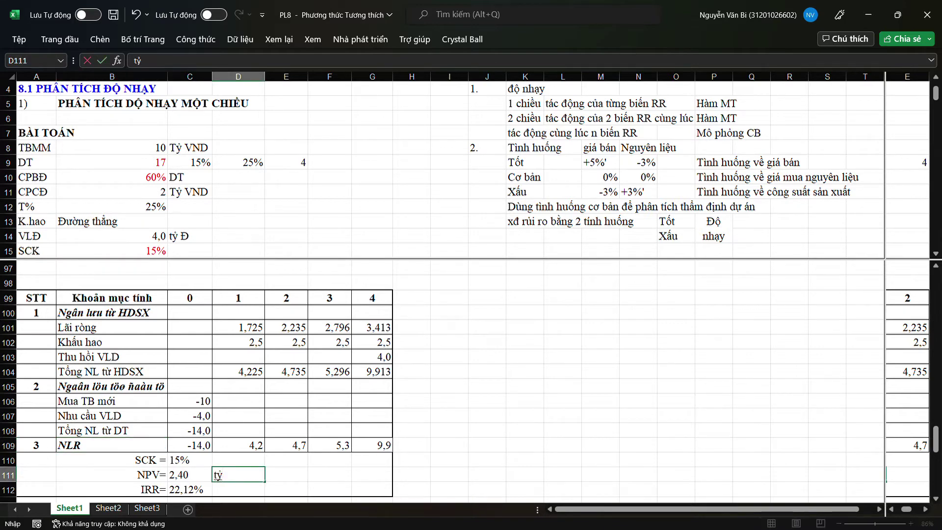
type("VND")
left_click(486, 430)
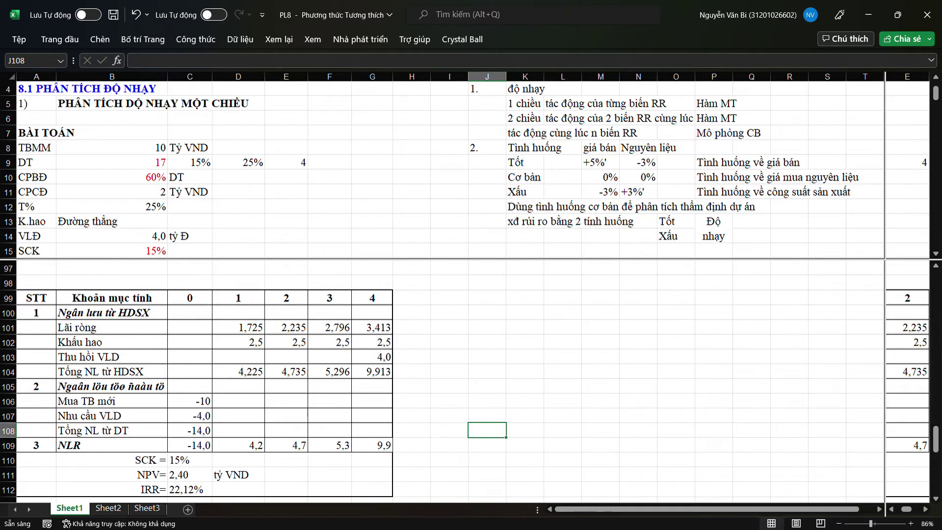
Try scenario 4 in the selected-scenario cell C87, and set it back to 3.
scroll(449, 381, "up", 1)
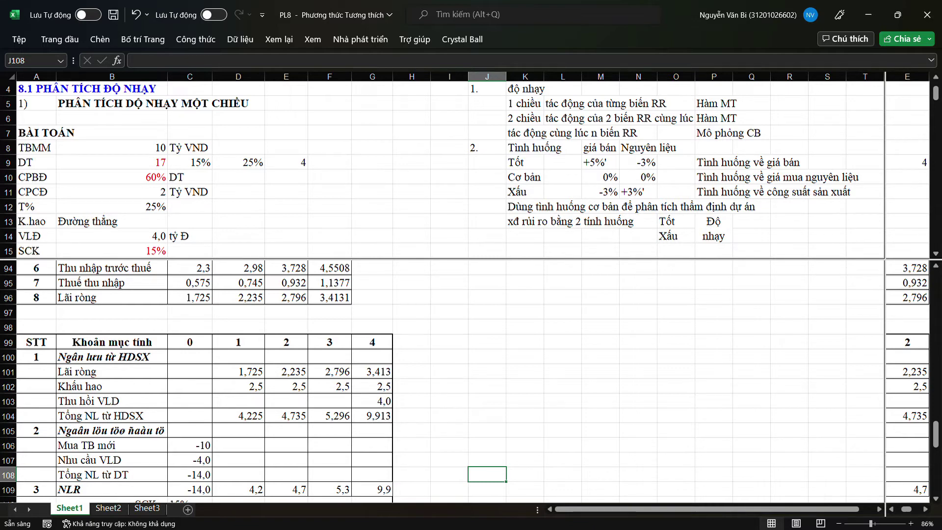
scroll(442, 380, "up", 3)
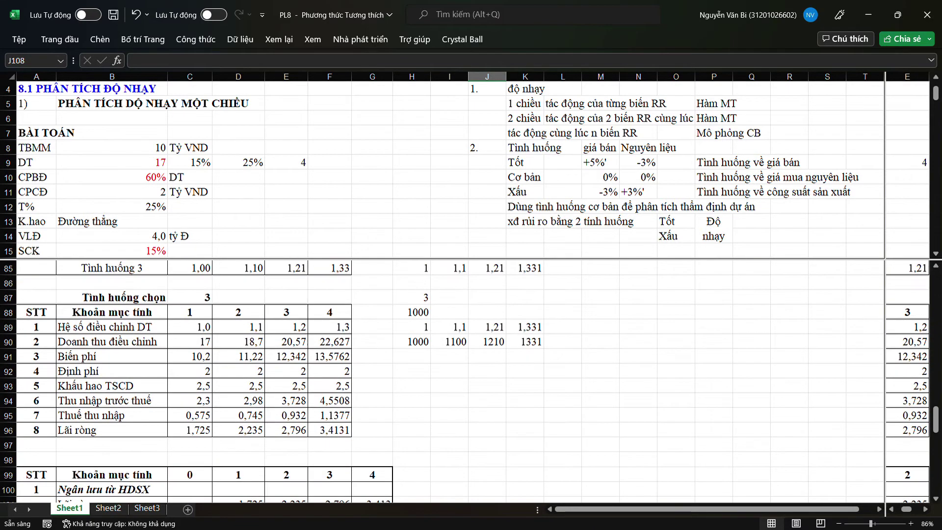
left_click(189, 297)
type("4")
key("Return")
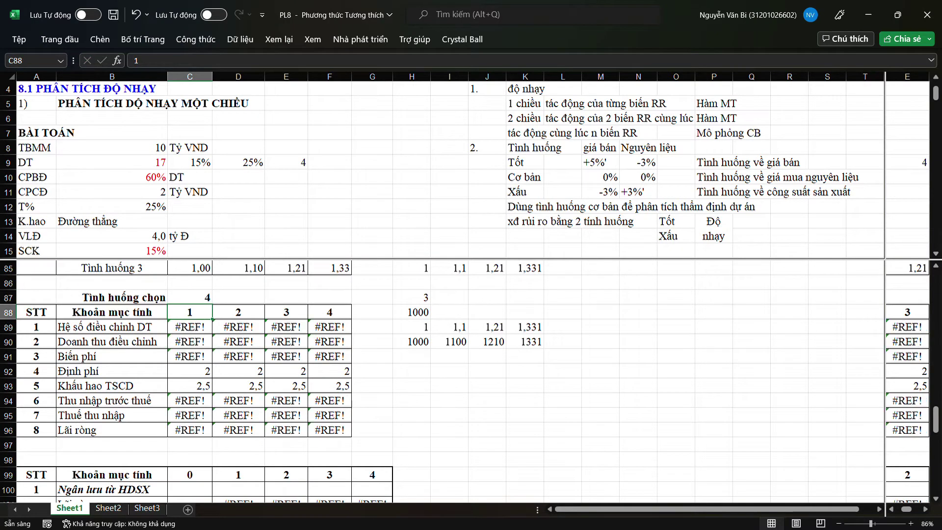
key("Up")
type("3")
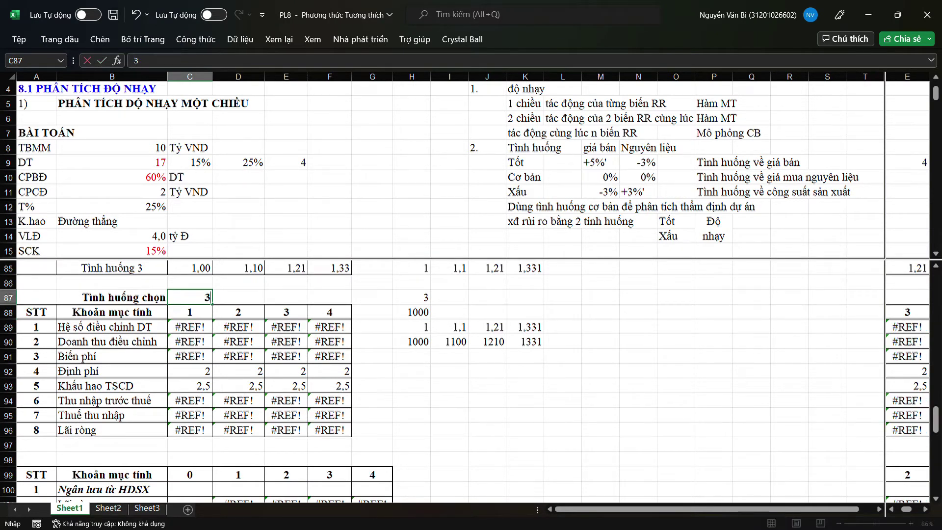
key("Return")
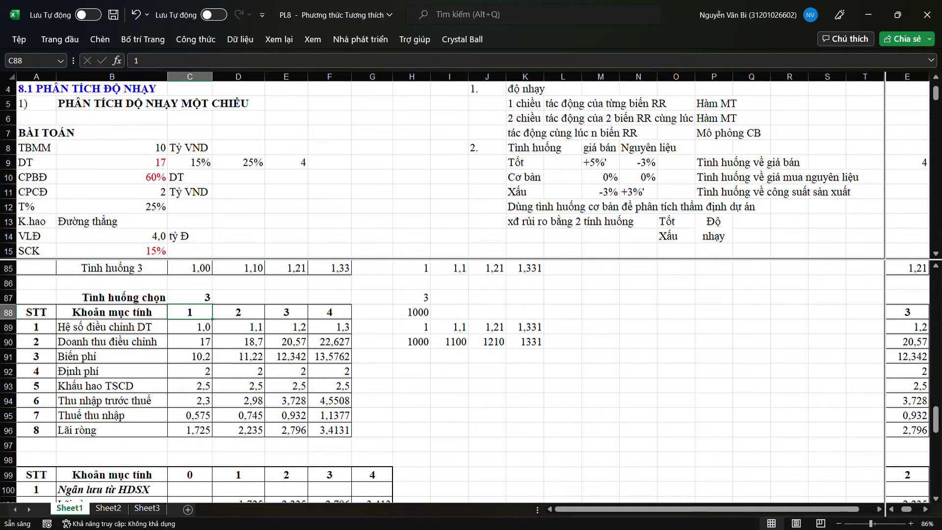
Set the selected scenario in C87 to 2 and review the recalculated cash flow, NPV and IRR.
scroll(450, 382, "up", 1)
left_click(189, 297)
left_click(190, 341)
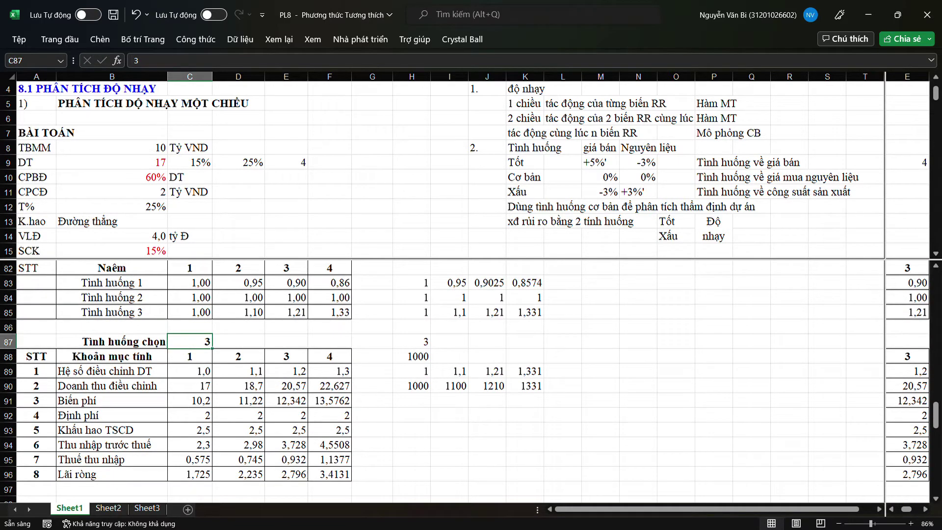
type("2")
key("Return")
left_click(487, 430)
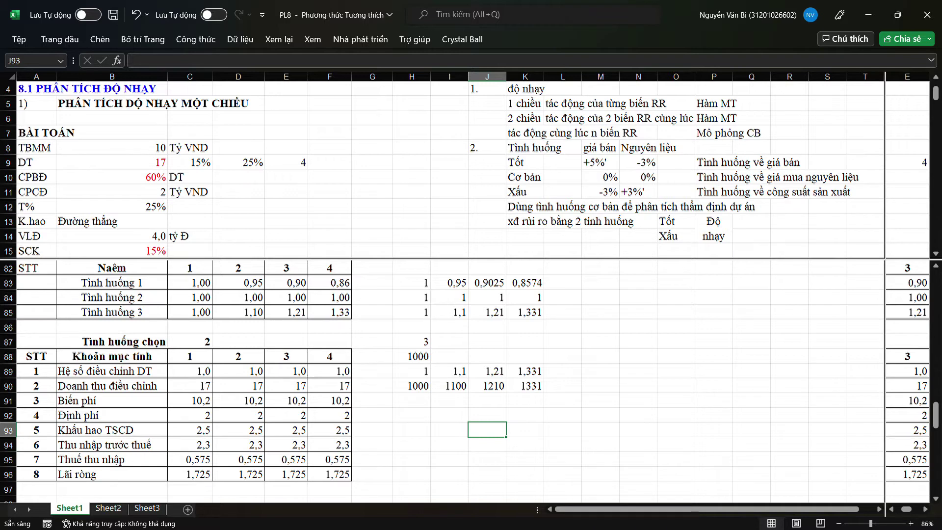
scroll(442, 382, "down", 5)
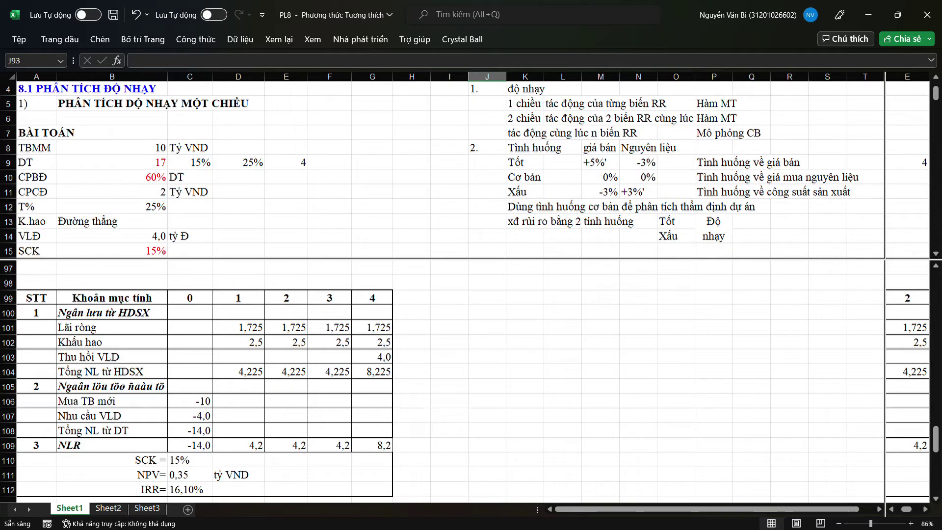
scroll(441, 380, "up", 5)
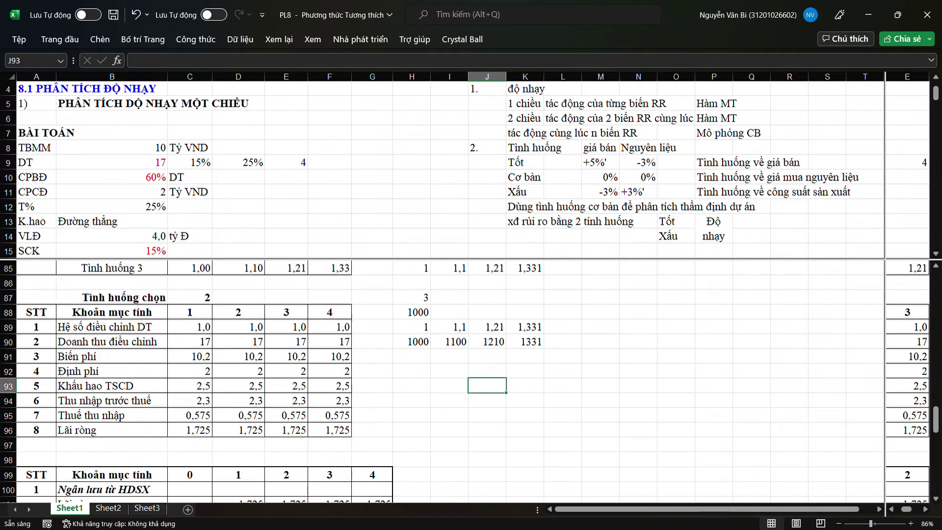
Enter the scenario numbers 1, 2 and 3 across I116:K116, beside the existing NPV and IRR sensitivity table.
scroll(441, 381, "down", 7)
scroll(442, 380, "down", 4)
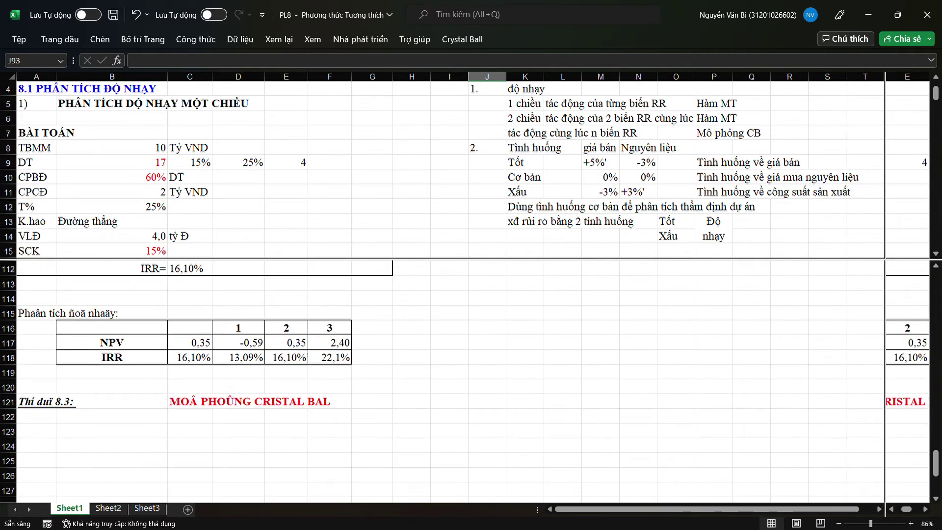
scroll(442, 381, "up", 1)
left_click(449, 371)
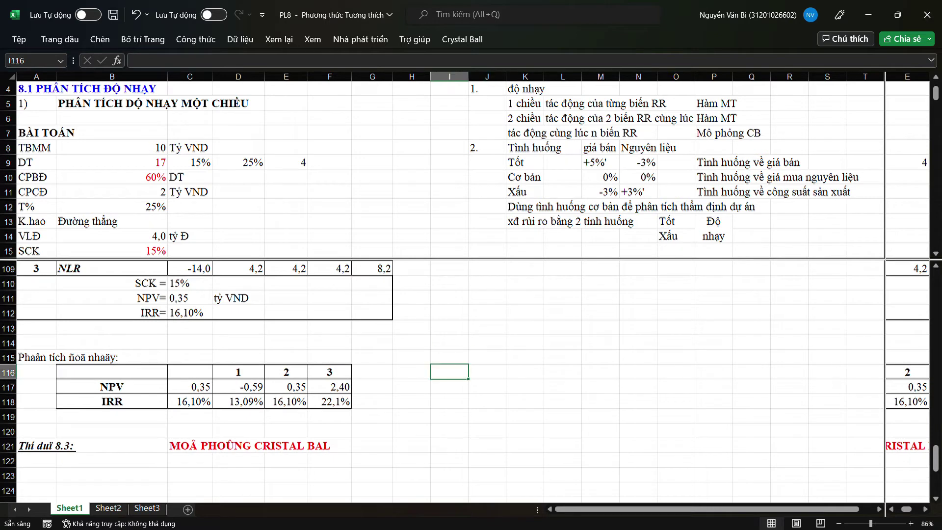
type("1")
key("Tab")
type("2")
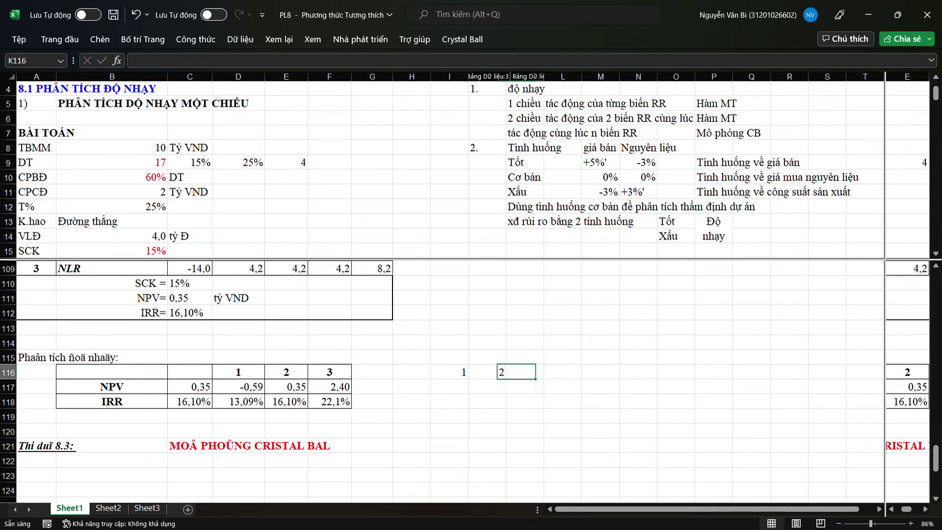
key("Tab")
type("3")
key("Tab")
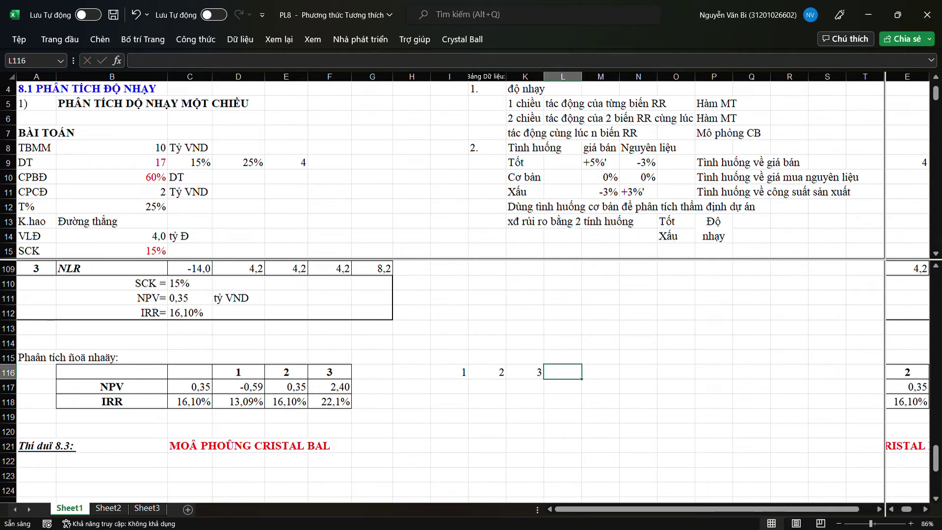
Link H117 to the NPV in C111 and H118 to the IRR in C112, left of the new scenario columns.
key("Down")
key("Left")
key("Left")
key("Left")
key("Left")
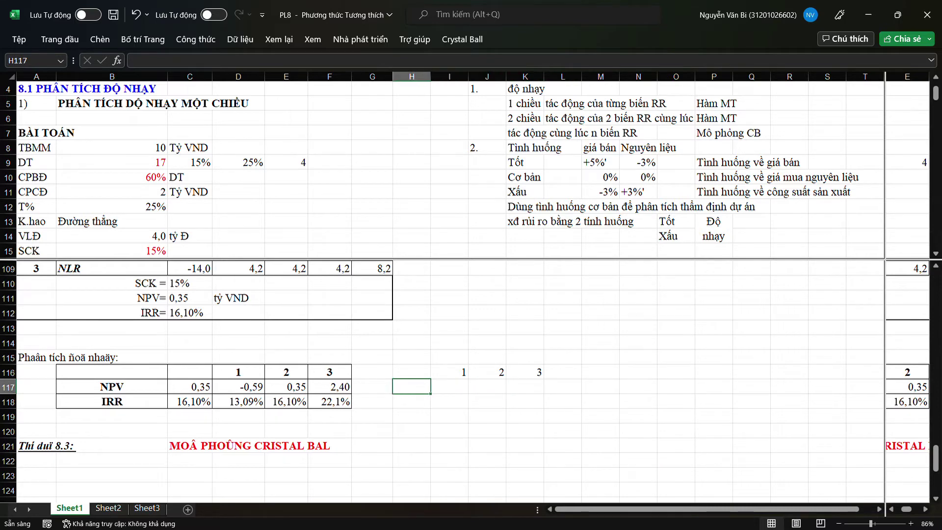
type("=")
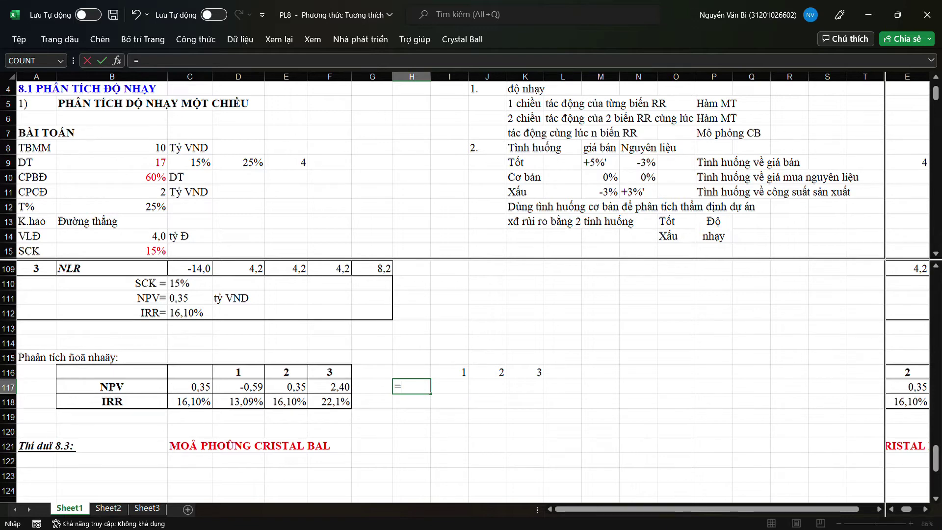
left_click(190, 298)
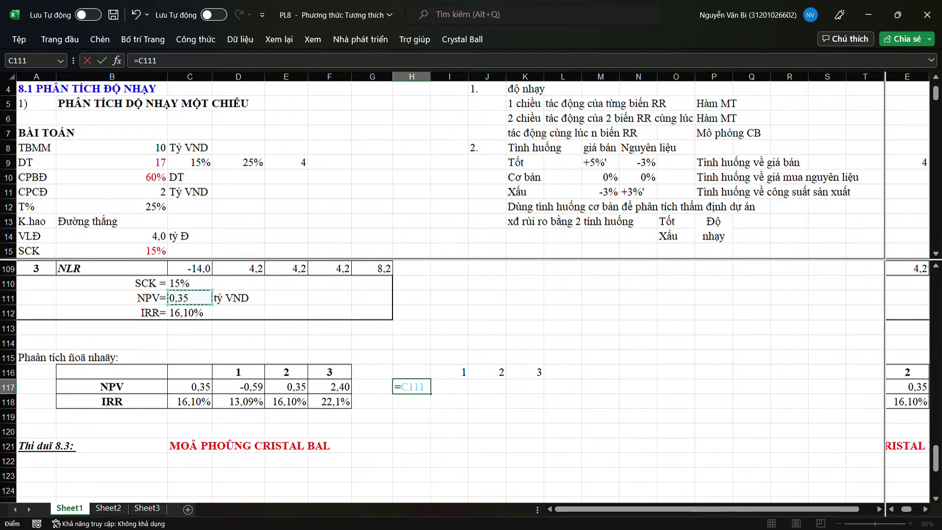
key("Return")
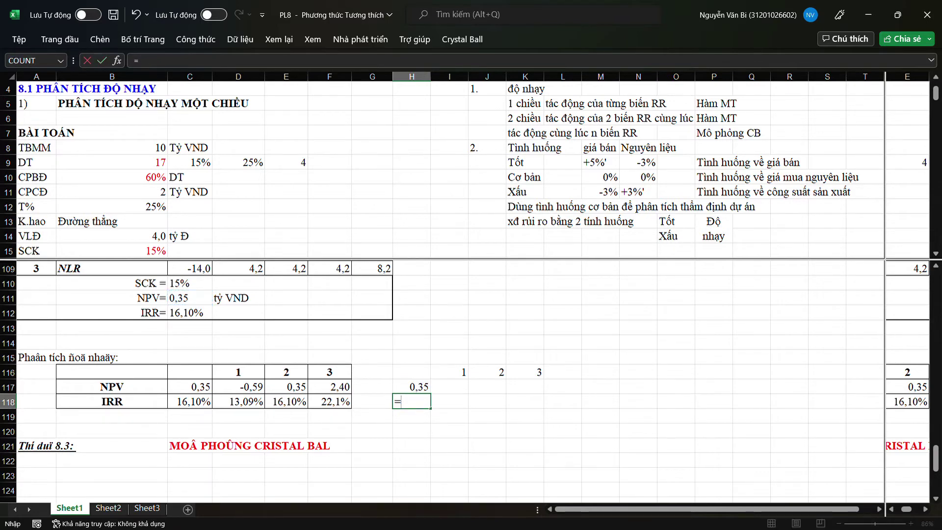
left_click(186, 313)
key("Return")
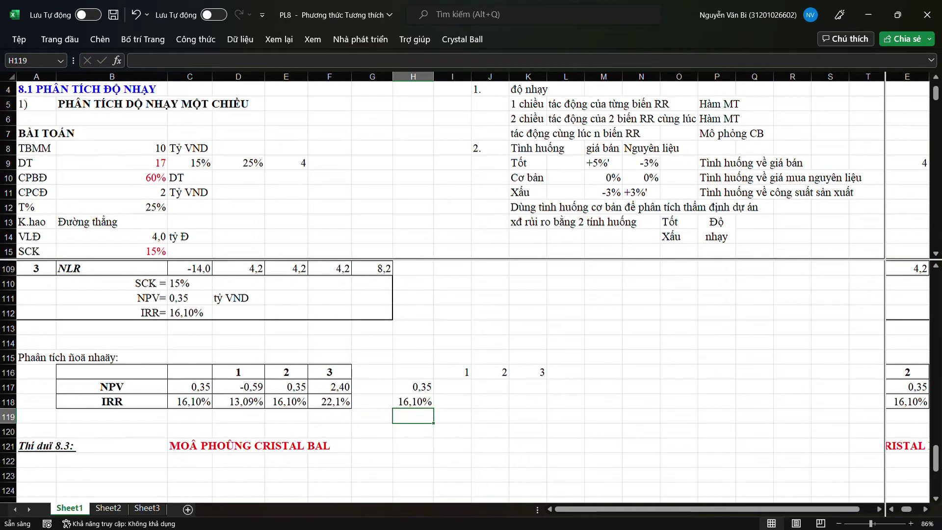
Fill H116:K118 as a one-way data table, with the selected-scenario cell C87 as the row input cell.
left_click(413, 386)
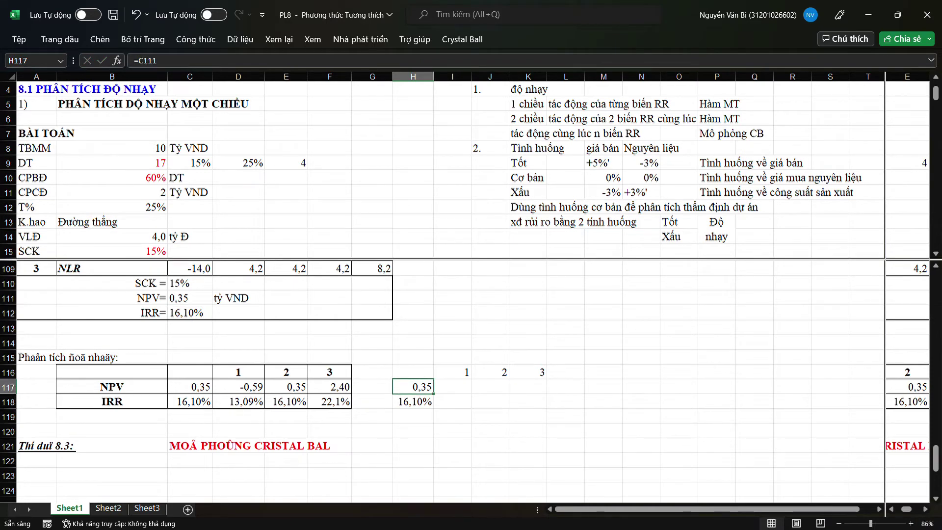
left_click_drag(412, 372, 528, 402)
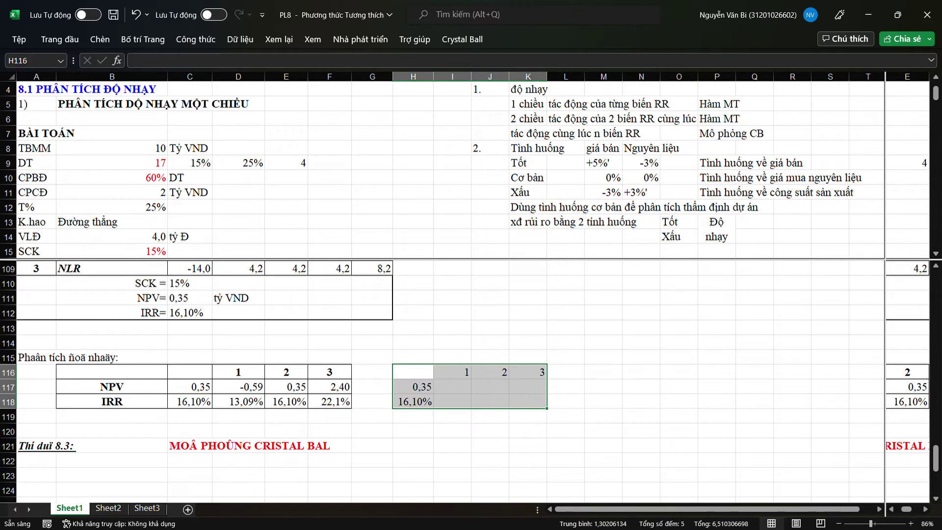
left_click(241, 39)
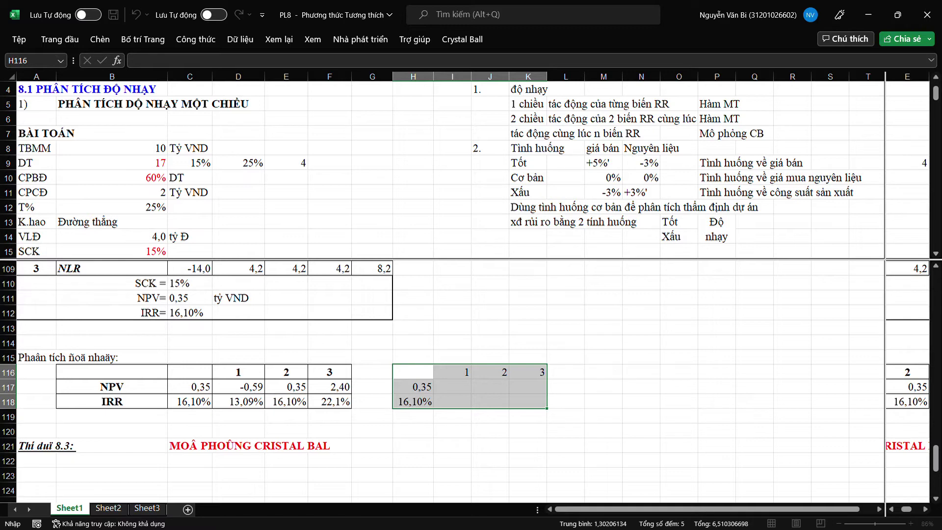
left_click(286, 207)
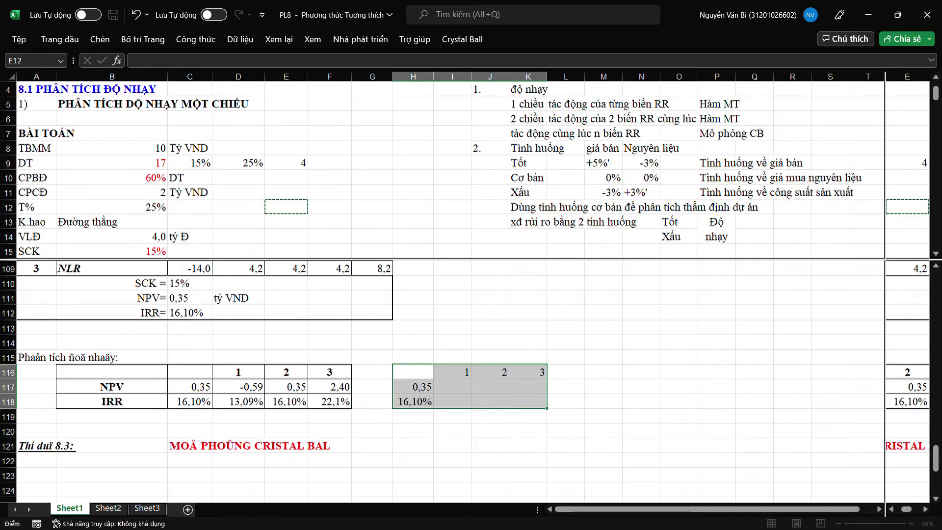
scroll(286, 207, "down", 5)
scroll(442, 170, "down", 12)
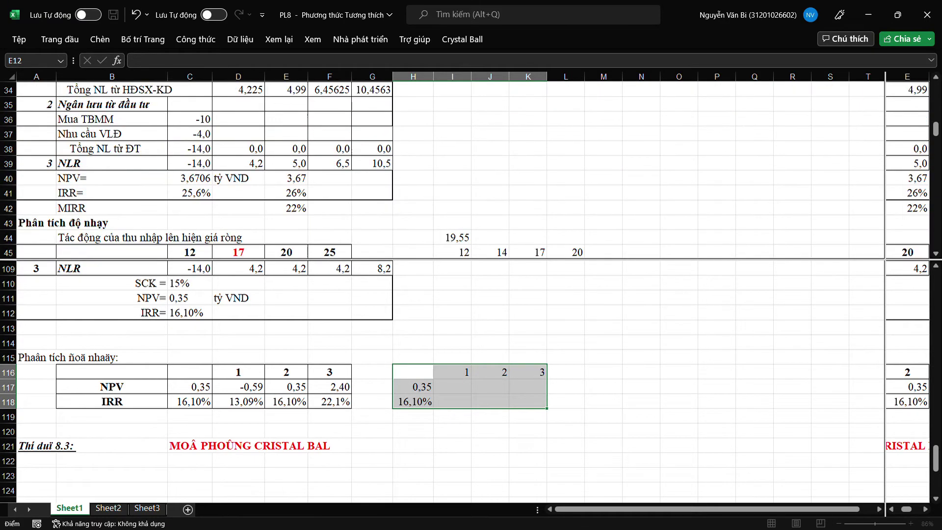
scroll(441, 170, "down", 10)
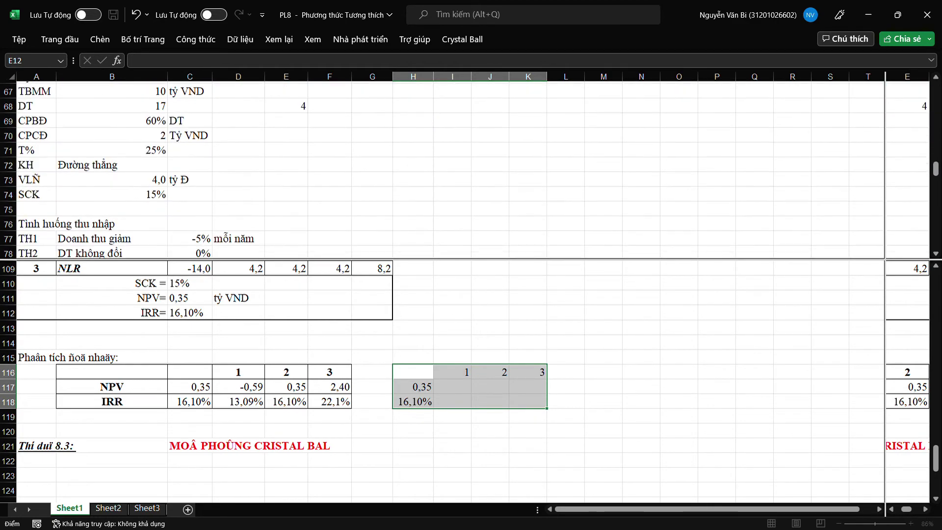
left_click(189, 119)
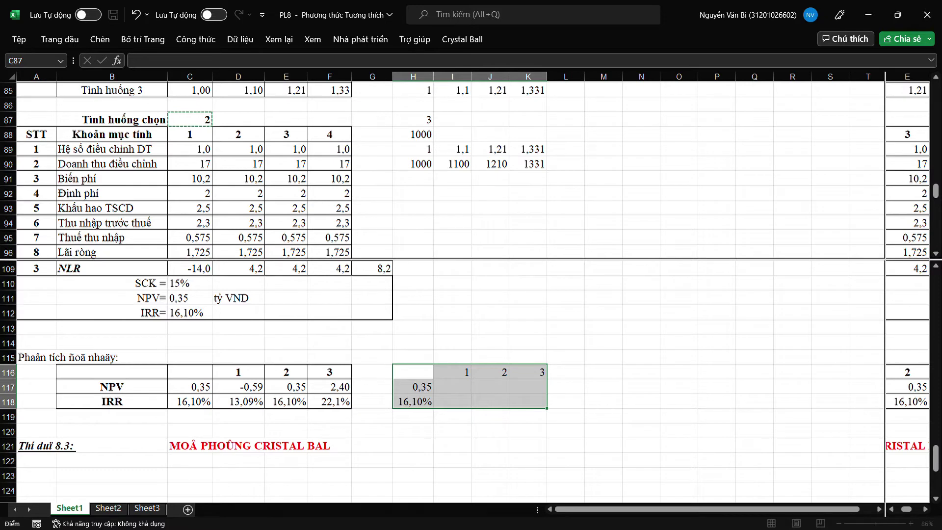
key("Return")
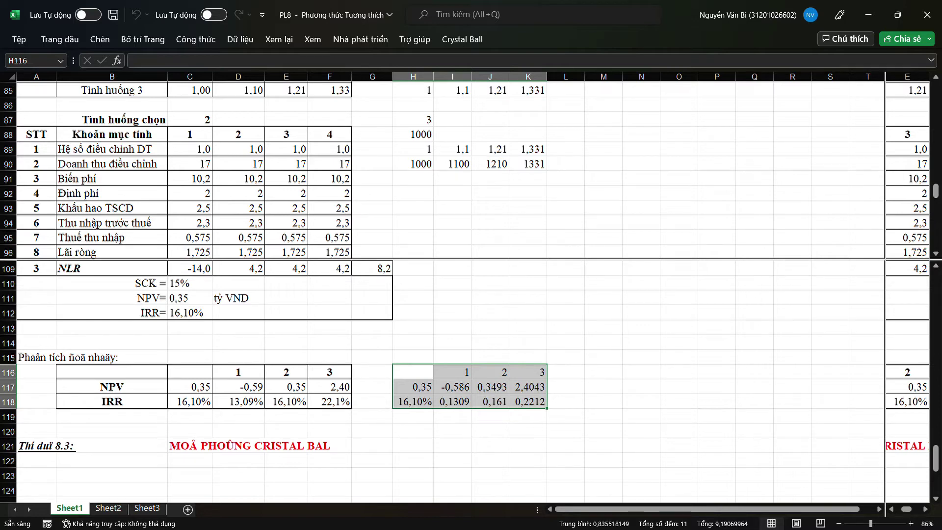
Replace the garbled heading in C121 with "Mô phỏng Crystle ball".
left_click(189, 445)
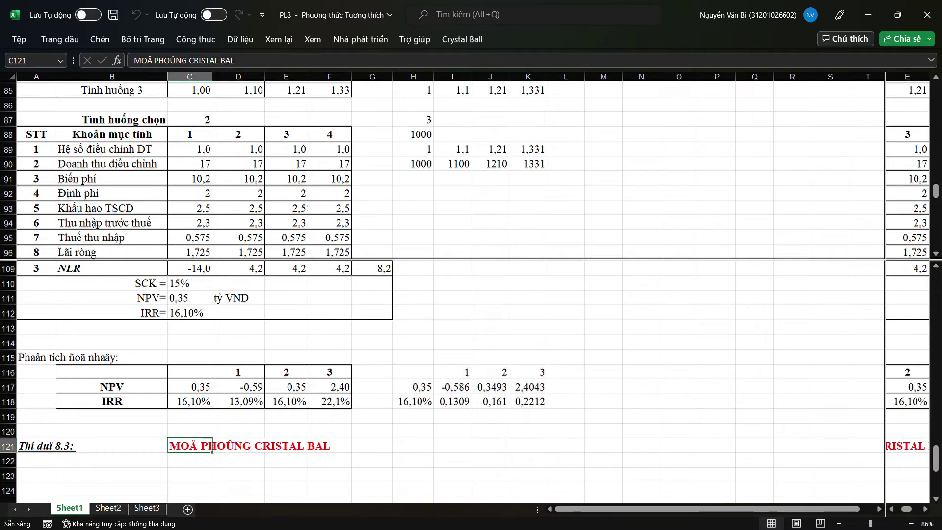
type("Mô phỏng C")
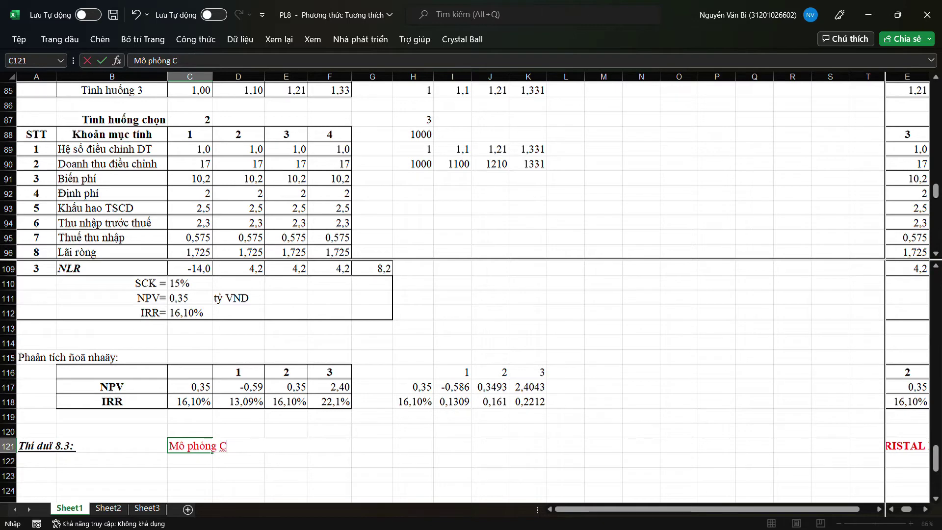
type("rystle ball")
key("Return")
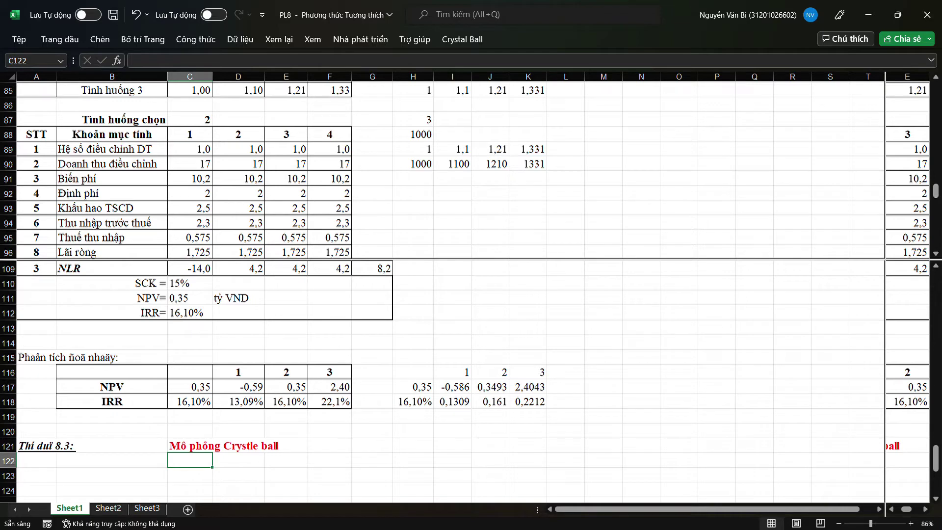
Correct the spelling and capitalisation of the C121 heading to "Mô phỏng Crystal Ball".
double_click(238, 446)
double_click(190, 446)
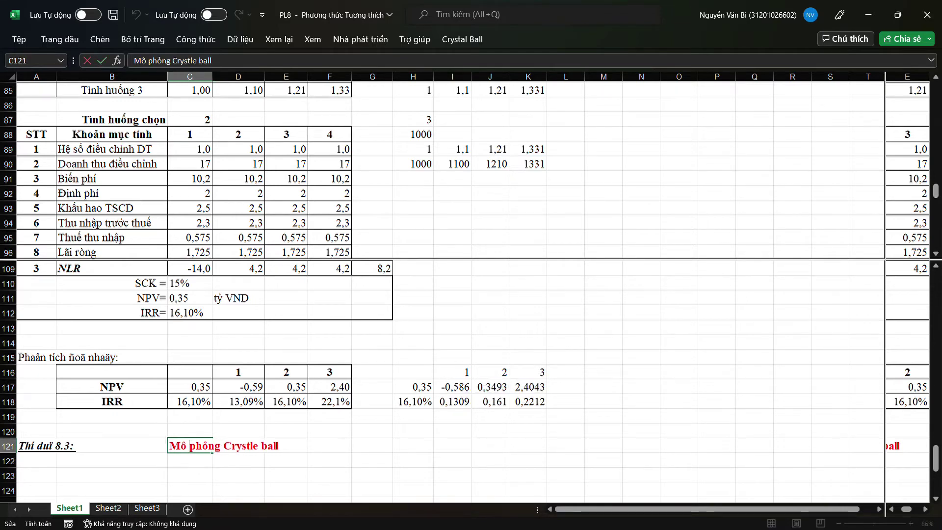
key("BackSpace")
key("BackSpace")
type("al")
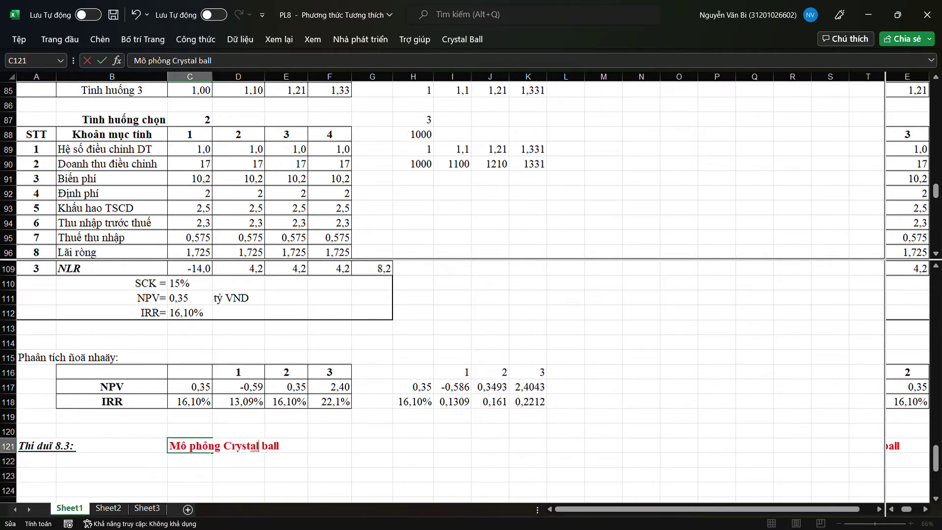
key("Return")
double_click(265, 446)
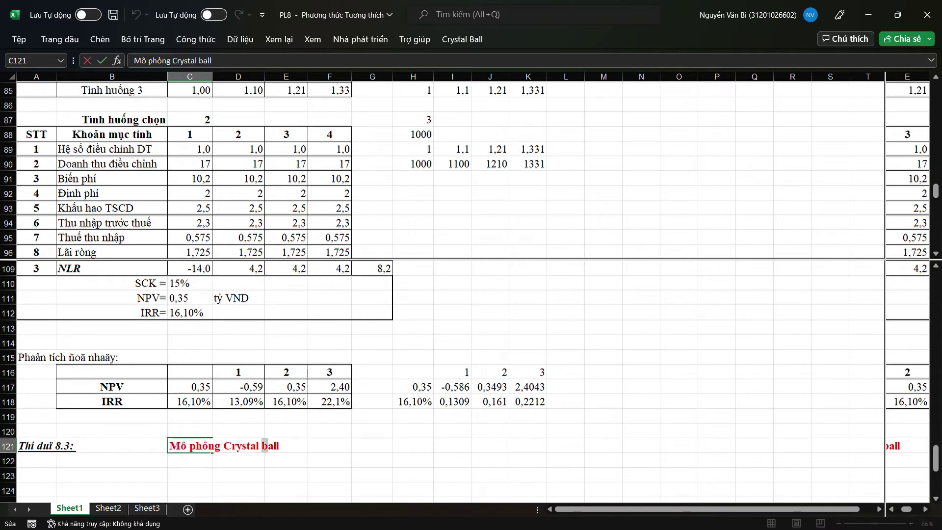
type("B")
left_click(372, 401)
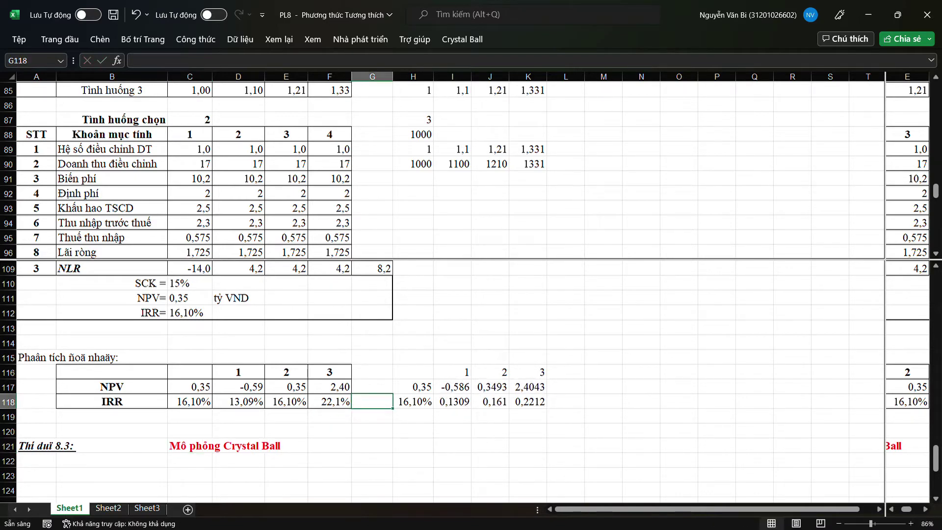
scroll(466, 381, "down", 3)
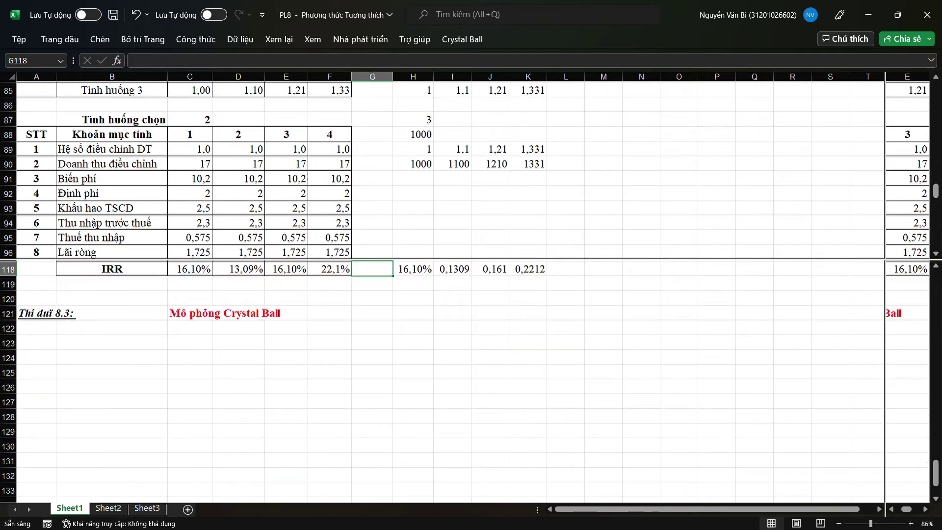
key("ctrl+Page_Down")
key("ctrl+Page_Down")
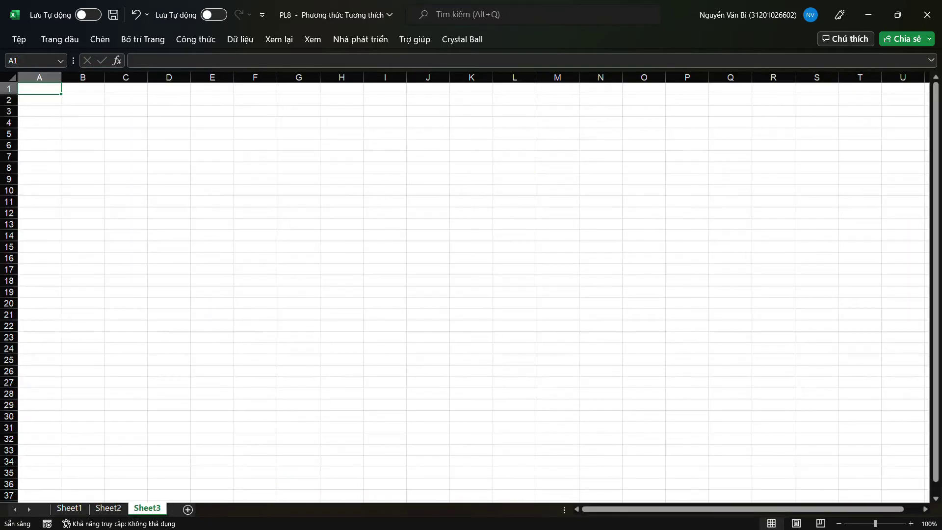
key("ctrl+Page_Up")
key("ctrl+Page_Up")
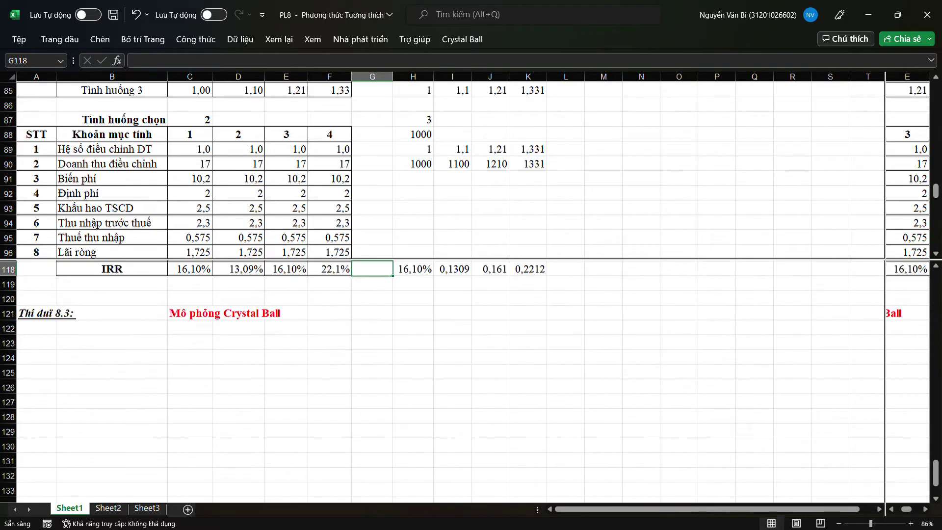
Move the horizontal split up to just below row 91 to enlarge the pane holding the Crystal Ball section.
left_click(372, 356)
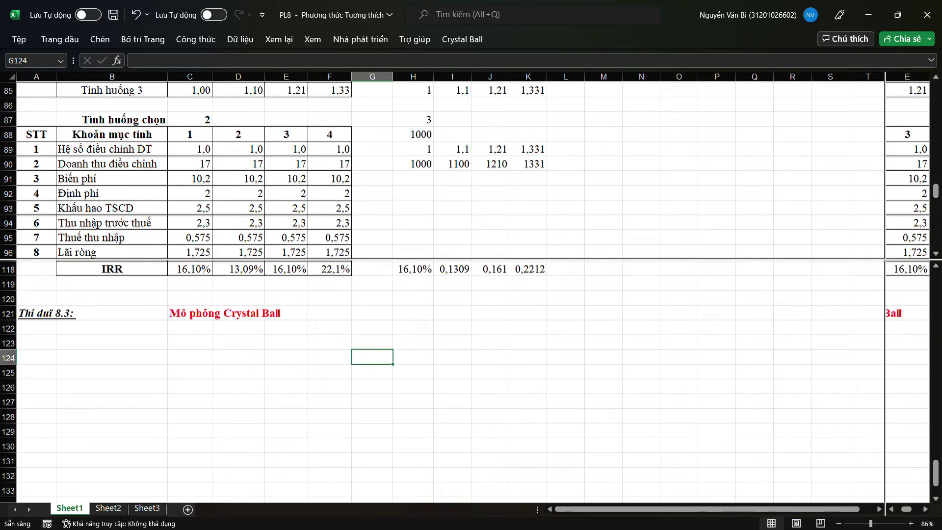
left_click(329, 327)
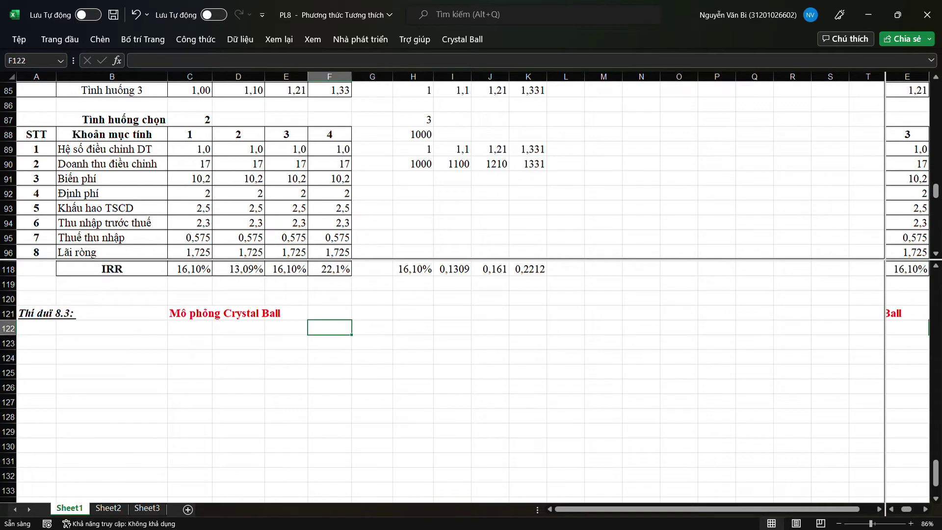
left_click_drag(330, 259, 329, 186)
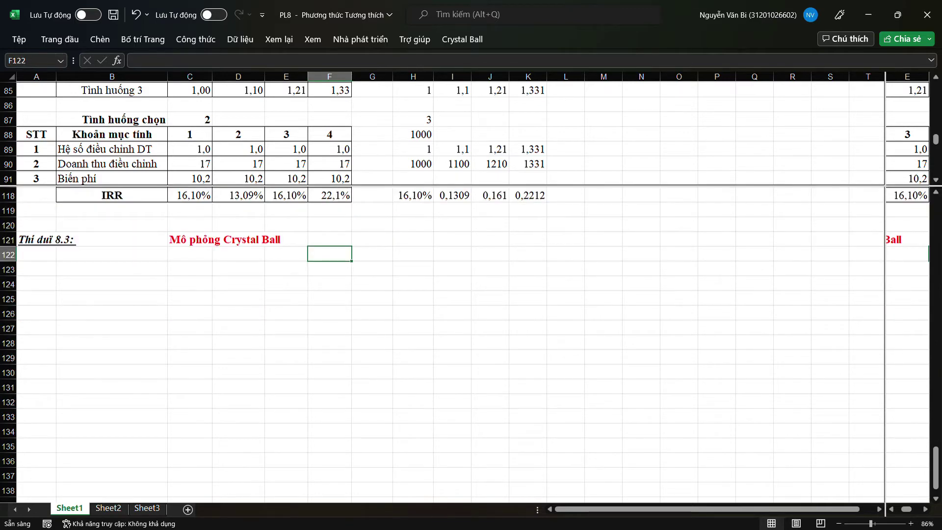
left_click(286, 284)
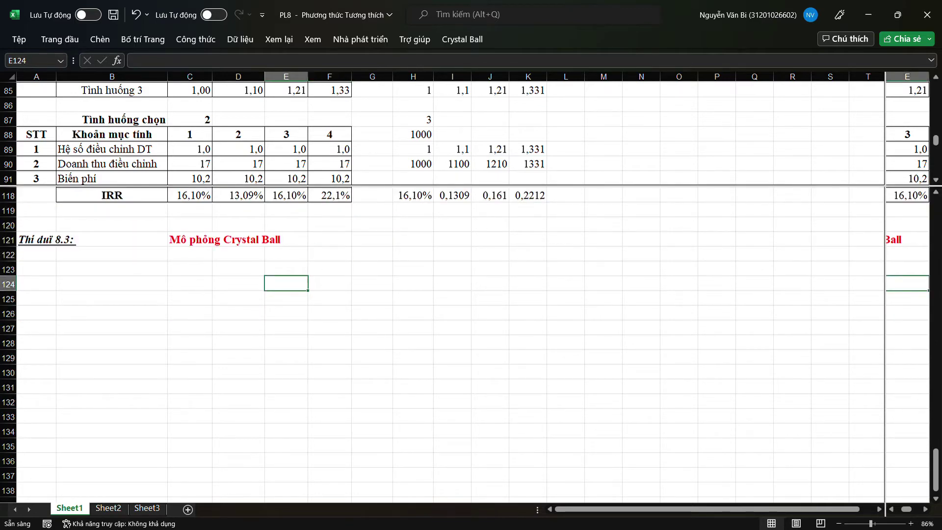
Enter the sales quantity input across C128:E128 as "SL bán", 5000 and the unit "chiếc".
left_click(190, 283)
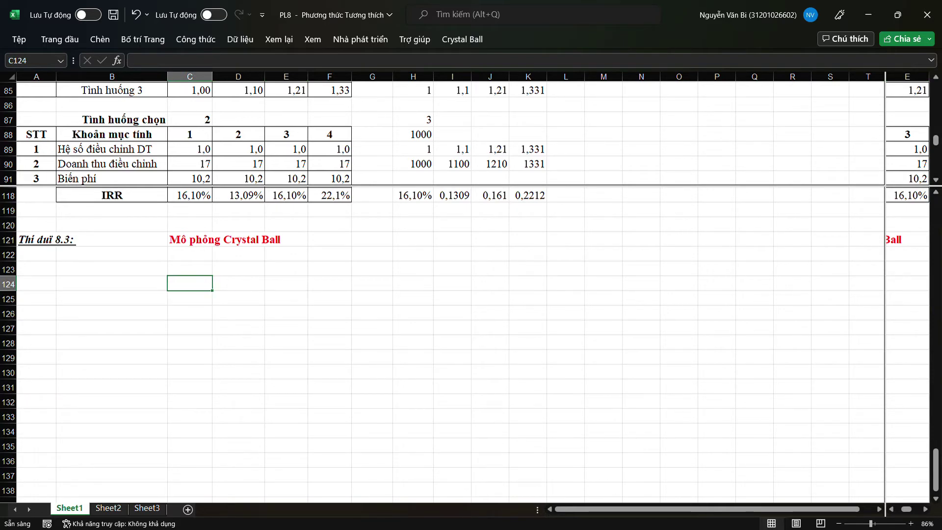
left_click(111, 283)
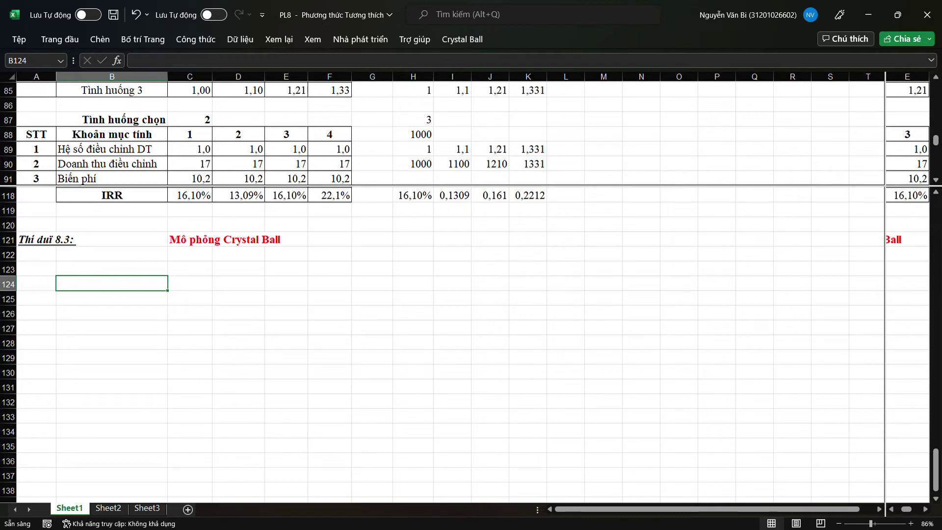
left_click(190, 313)
left_click(189, 298)
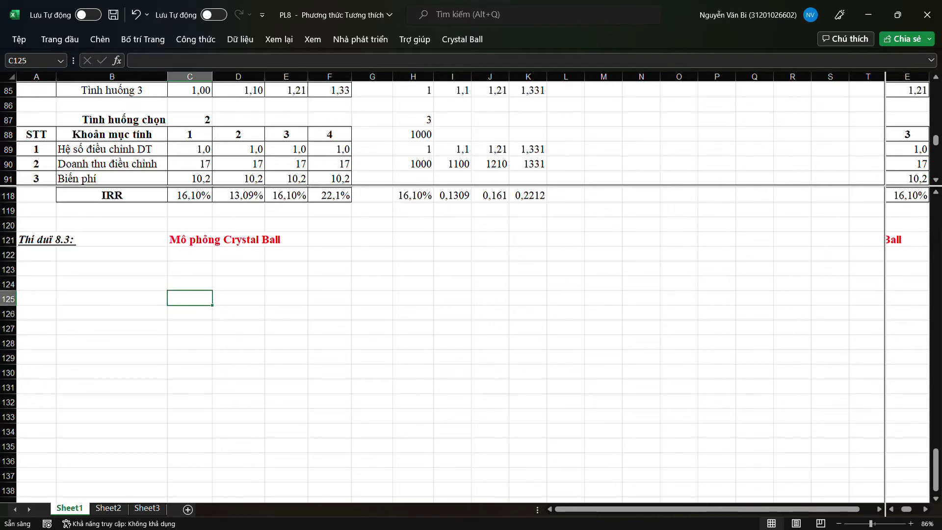
left_click(190, 342)
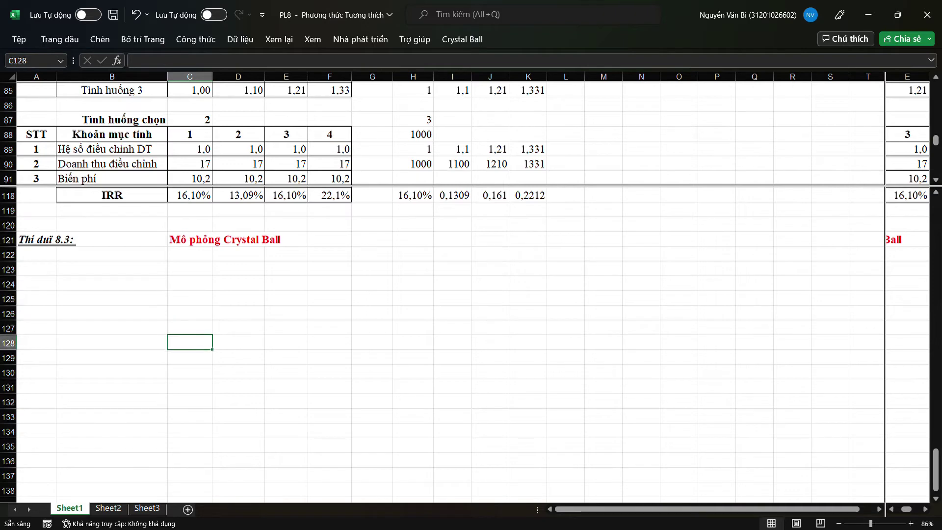
type("SL bán")
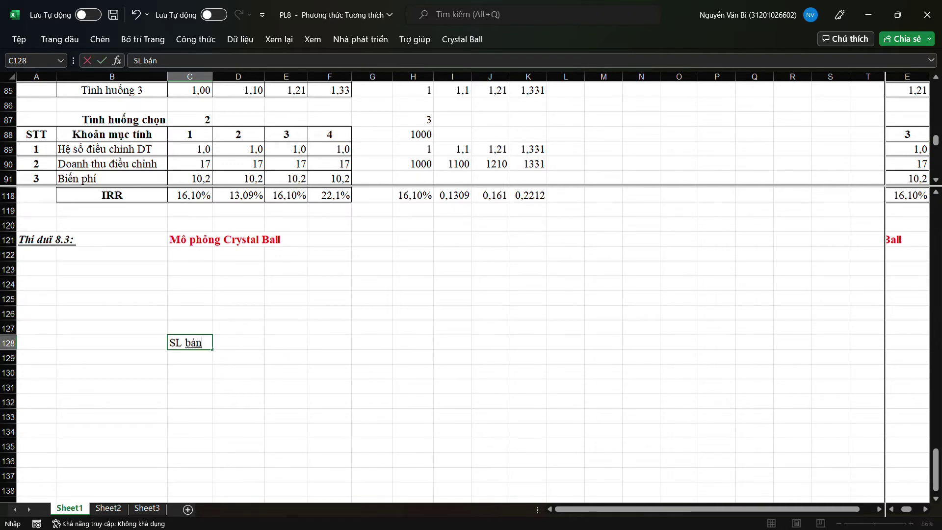
key("Tab")
type("5000")
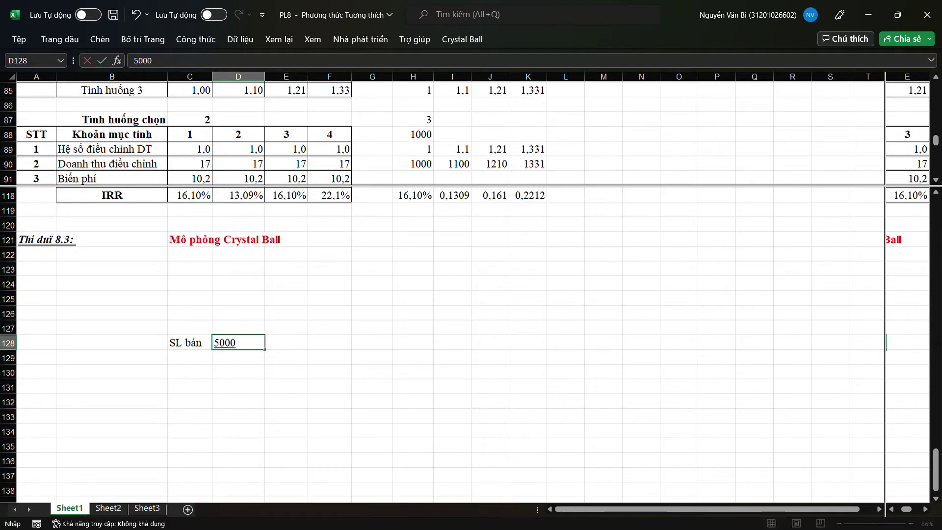
key("Tab")
type("chieecs")
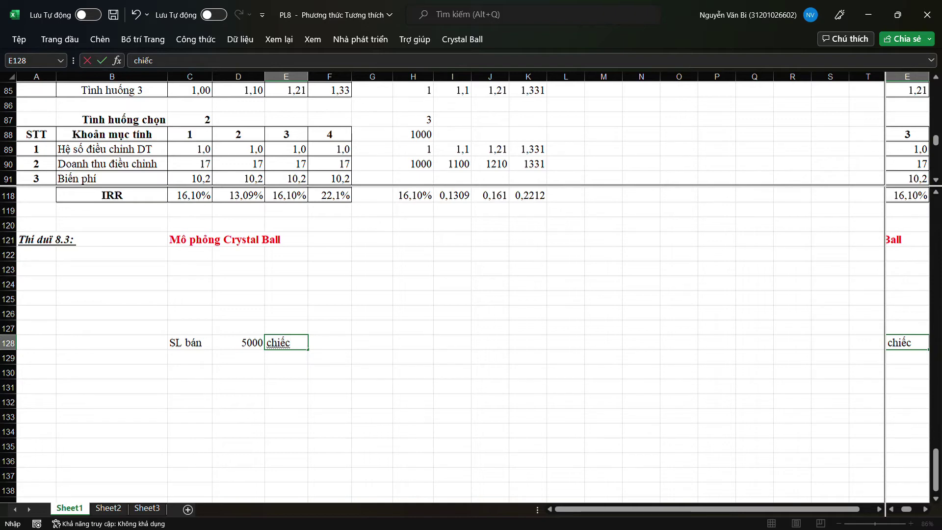
key("Return")
Fill D129:D131 below the sales quantity with 2500000, 60% and 2500.
type("1")
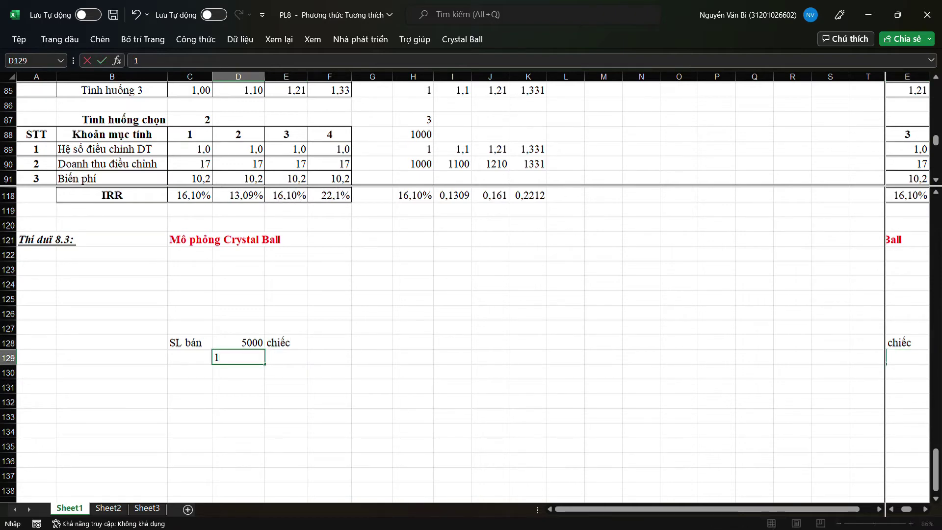
key("BackSpace")
type("2500000")
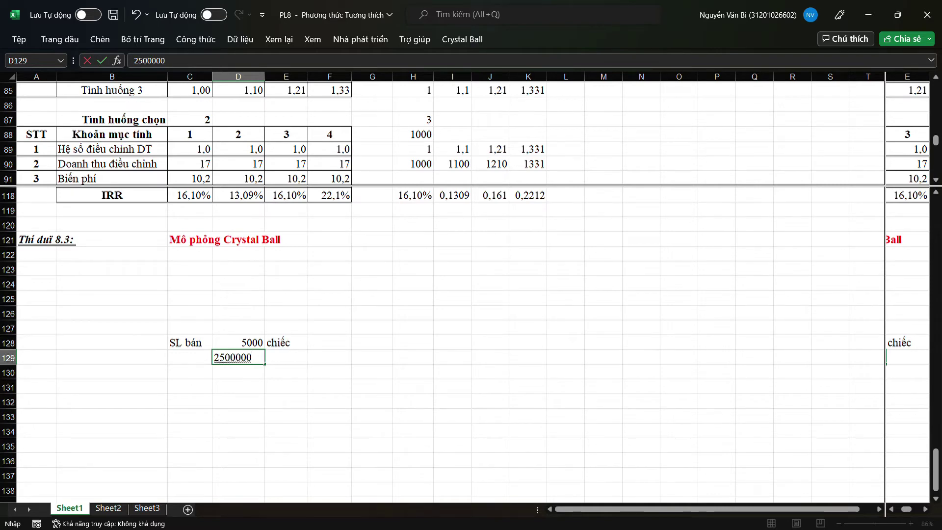
key("Return")
type("60%")
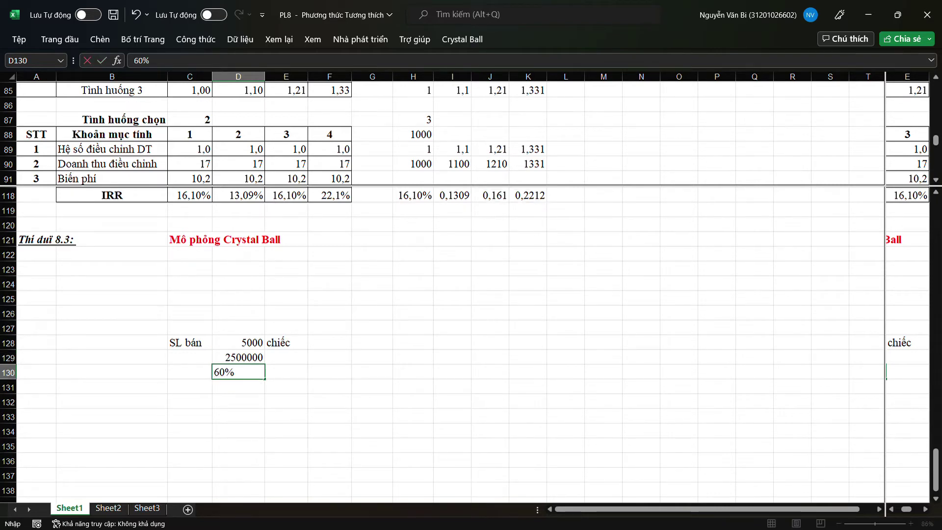
key("Return")
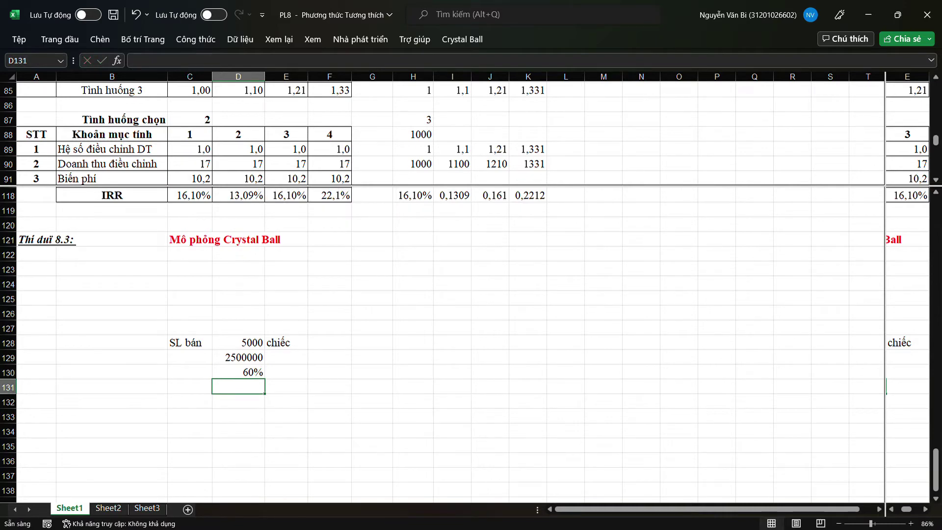
type("2500")
key("Return")
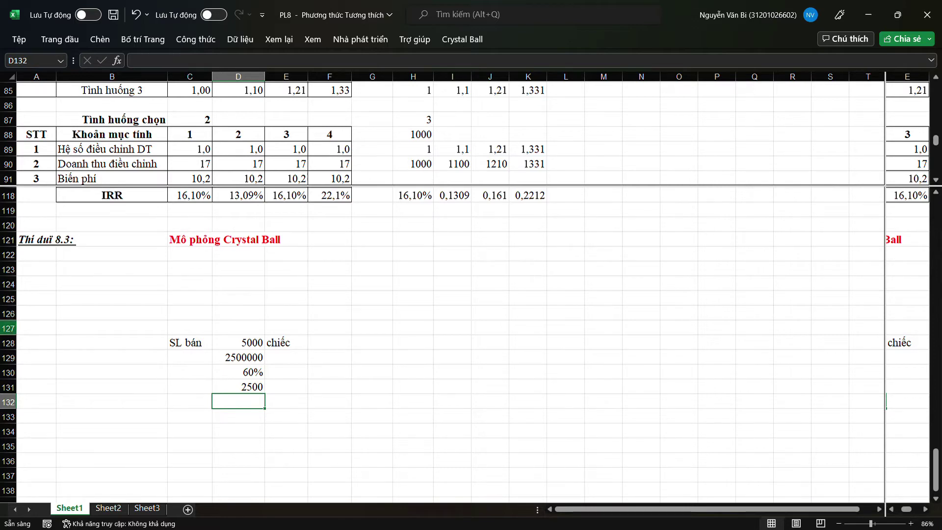
Enter 7000, 3000 and 10% down I127:I129 beside the input block.
left_click(8, 328)
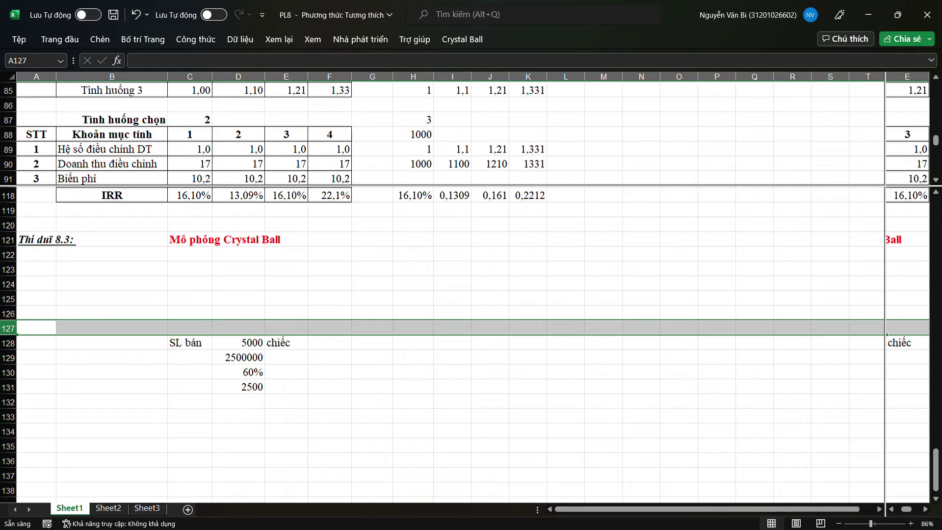
left_click(452, 327)
type("7000")
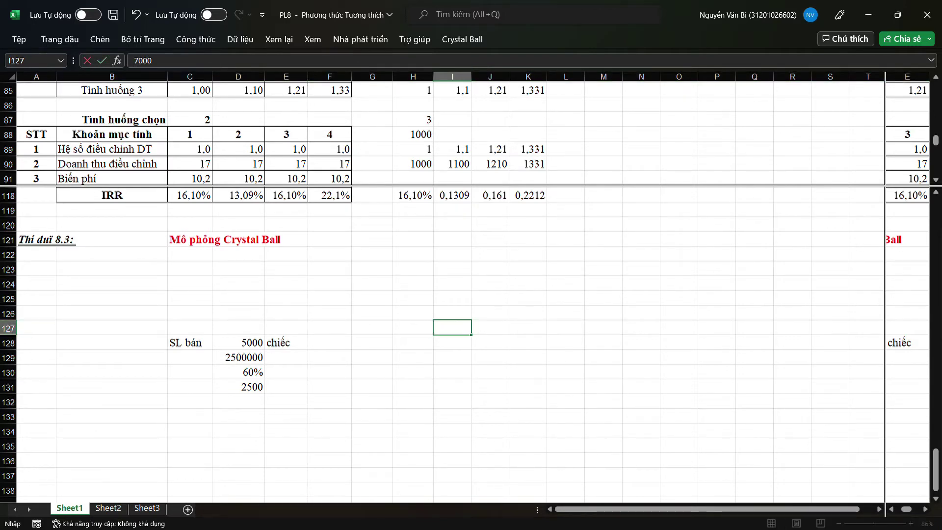
key("Return")
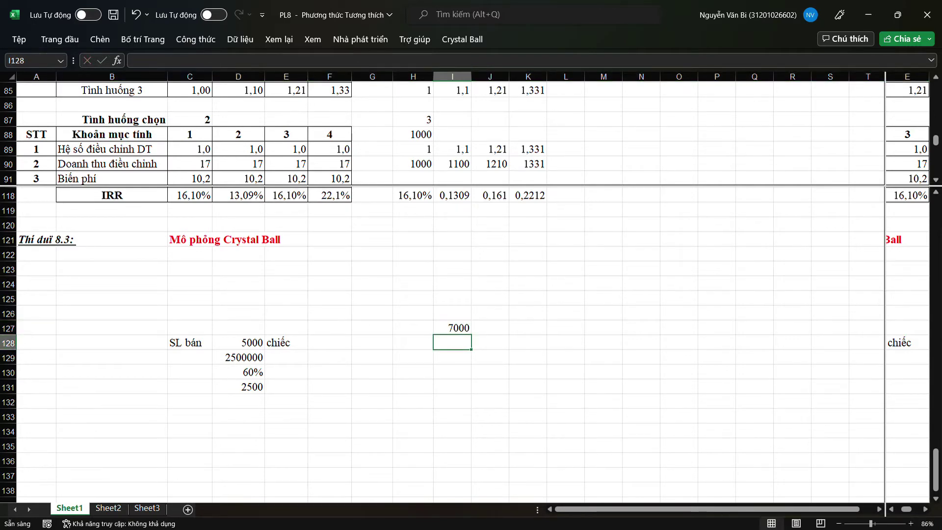
type("3000")
key("Return")
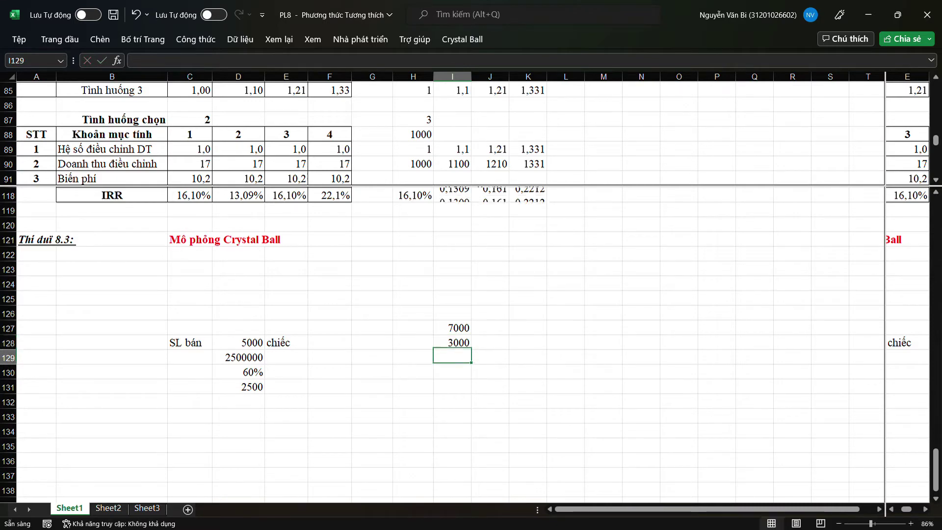
type("10%")
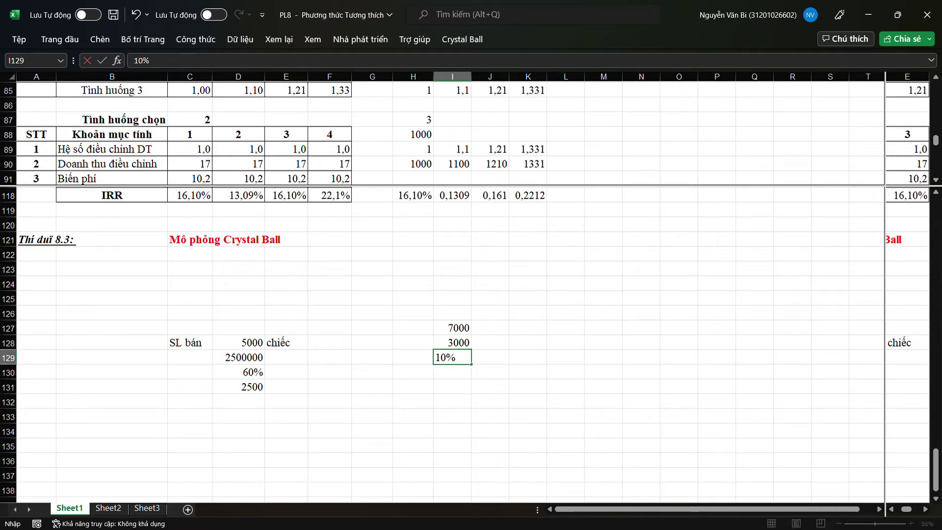
key("Return")
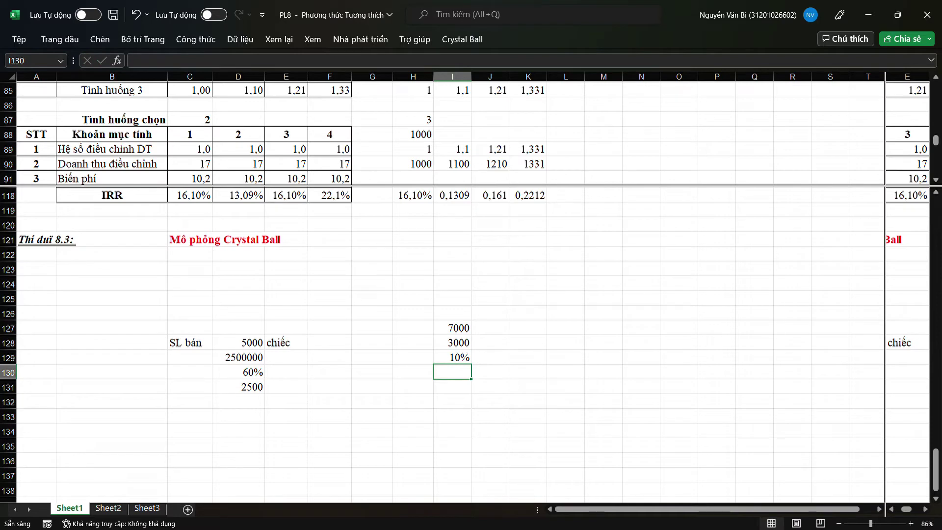
Label the 7000 and 3000 values as "max=" in H127 and "min=" in H128.
left_click(413, 327)
type("max=")
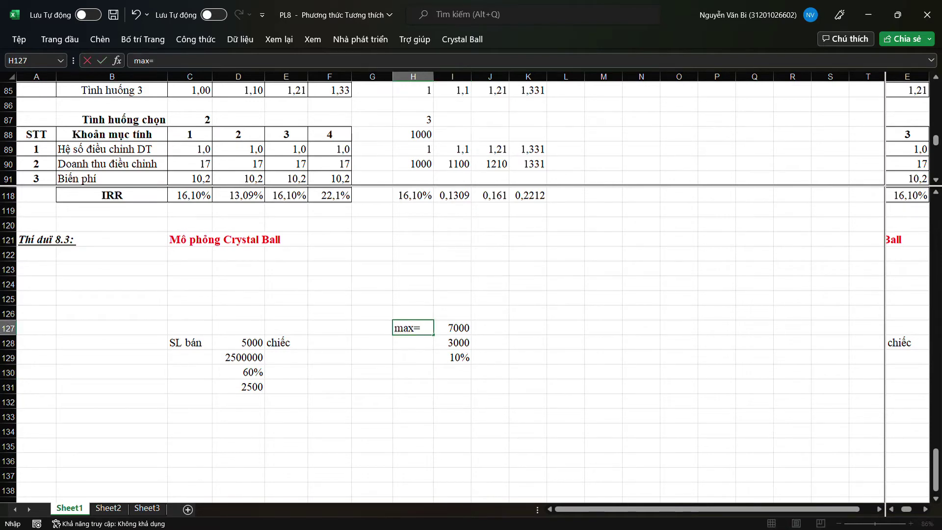
key("Return")
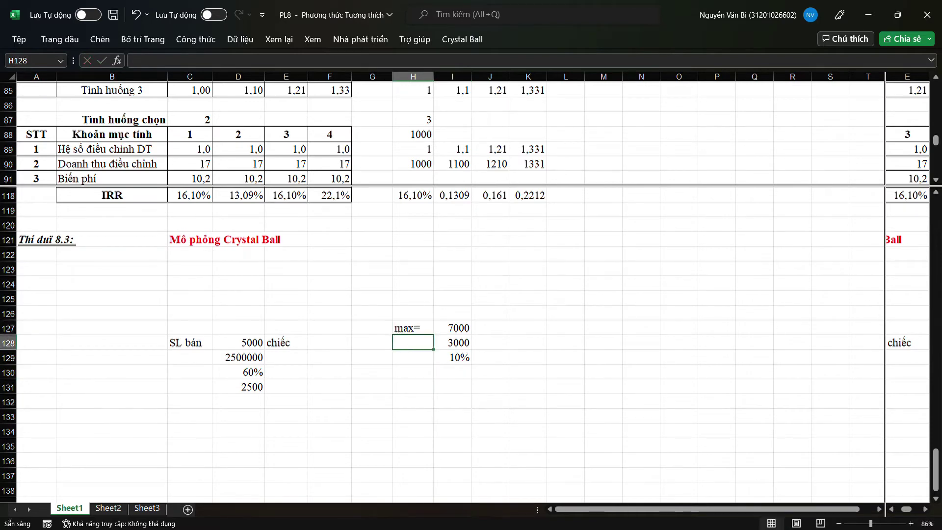
type("min-")
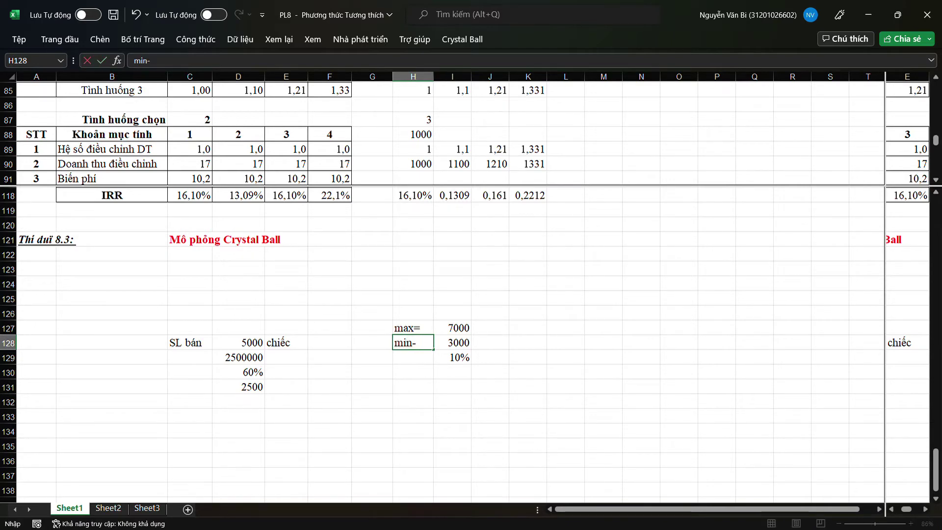
key("BackSpace")
type("=")
key("Return")
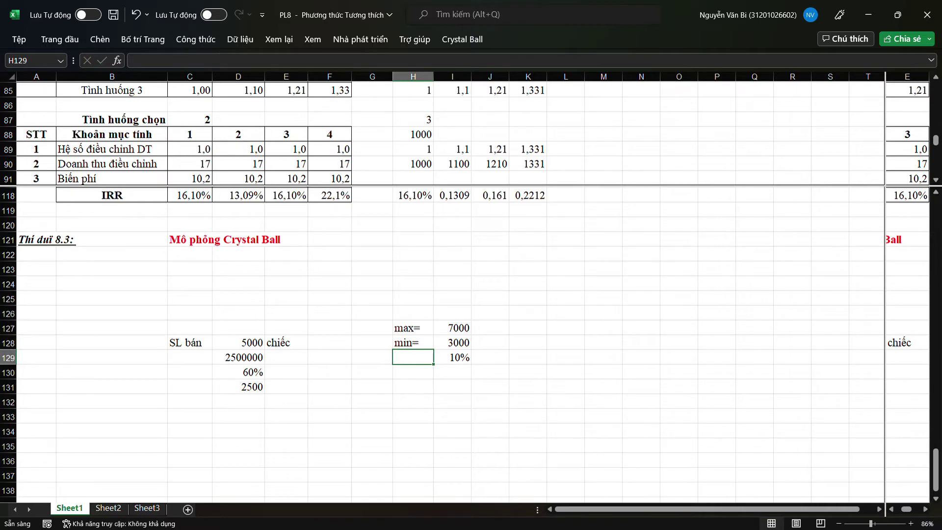
Label the 2500000 value "giá bán" in C129 and the 60% value "CPBD" in C130.
left_click(190, 357)
type("giá bán")
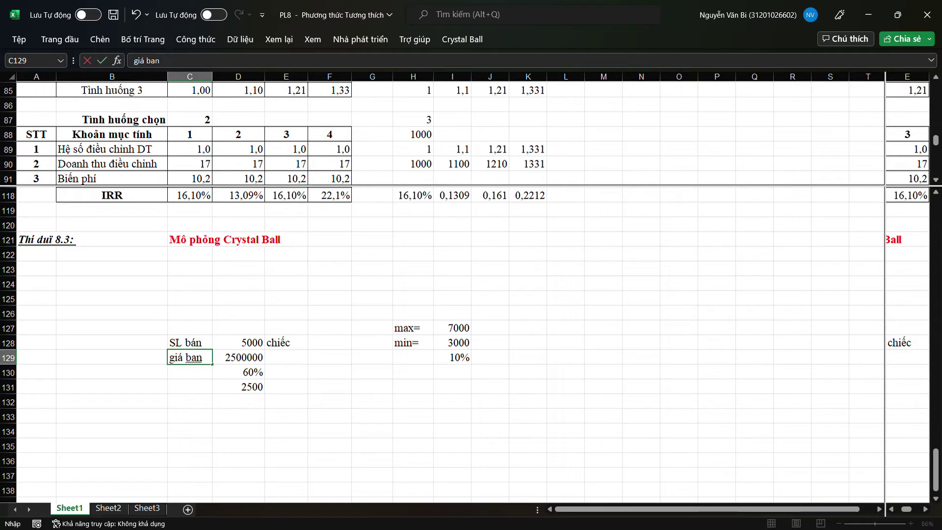
key("Return")
type("CPBD")
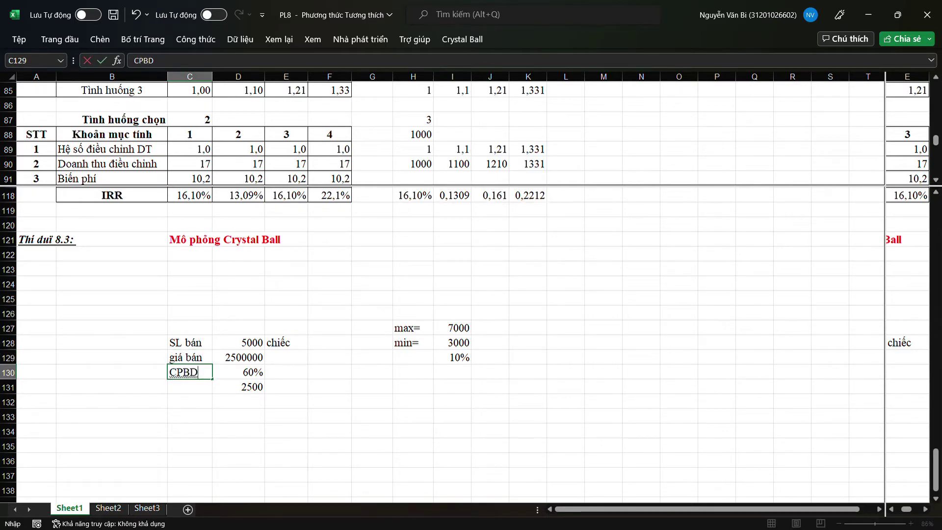
key("Return")
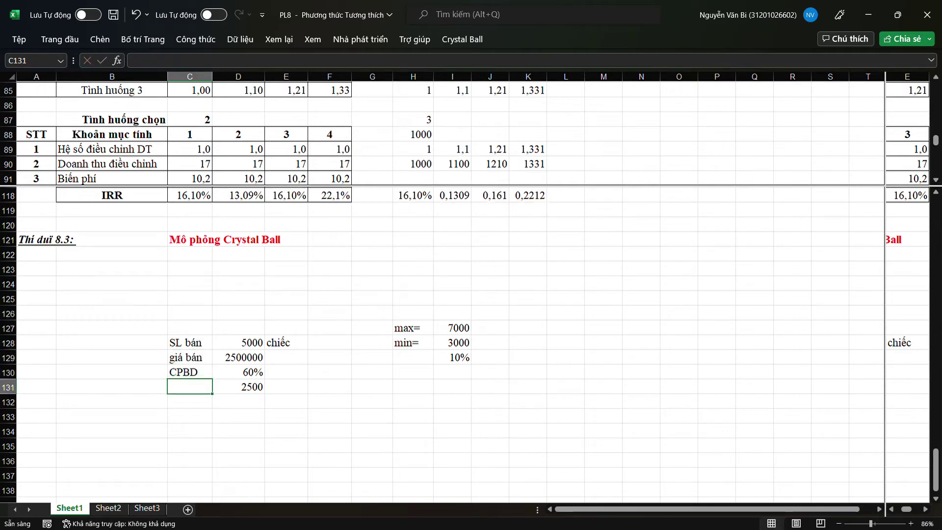
Label the 2500 value in row 131 as "CPCĐ" in C131.
type("CP")
key("BackSpace")
type("CD")
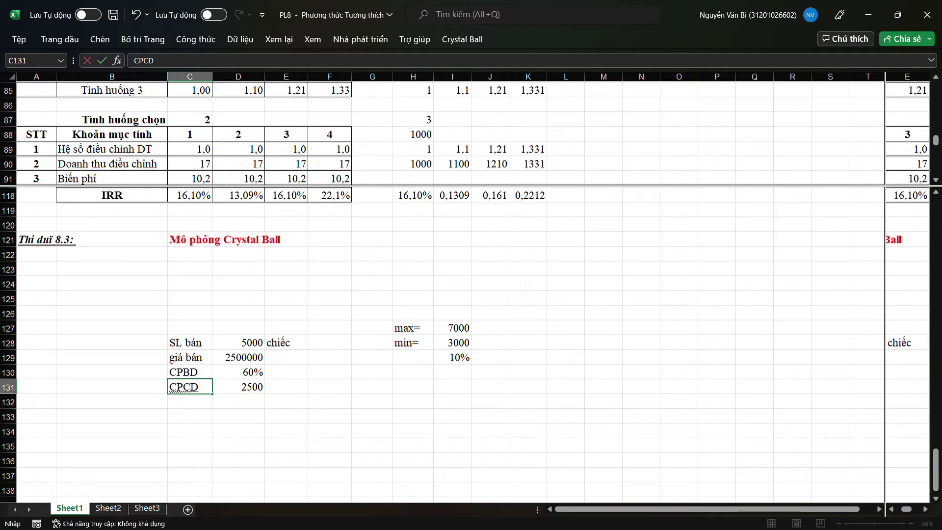
key("BackSpace")
type("Đ")
key("F2")
key("Left")
key("BackSpace")
key("shift+Return")
Correct the label in C130 to "CPBĐ".
key("F2")
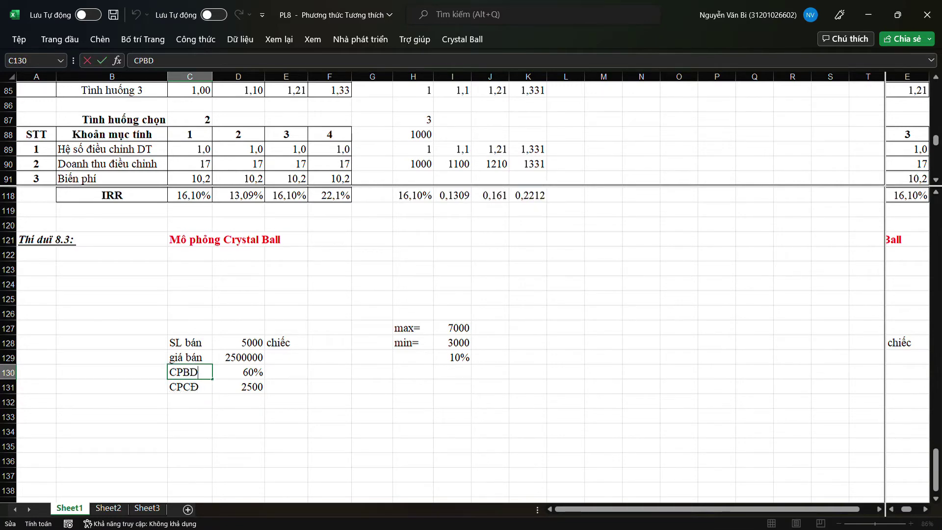
key("BackSpace")
type("Đ")
key("BackSpace")
left_click_drag(238, 431, 238, 417)
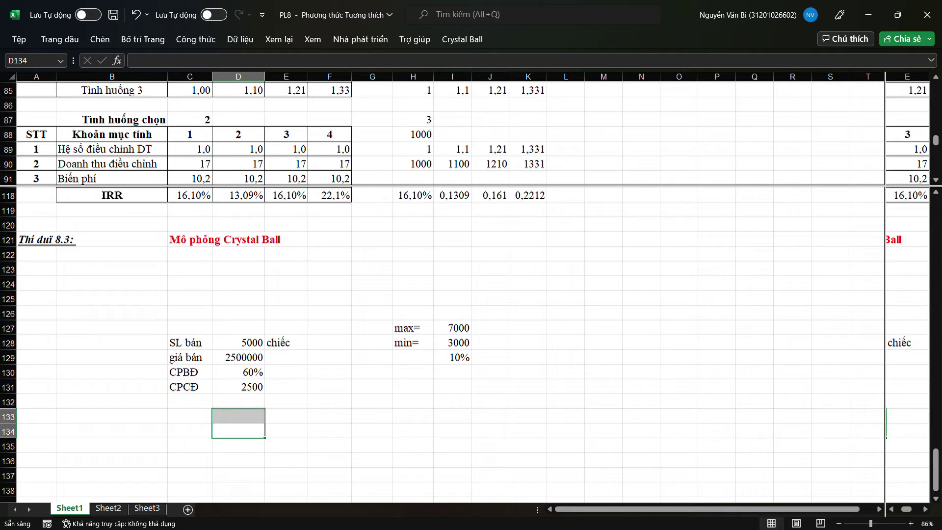
Enter the heading "Bảng thông số" in A127 above the input block.
left_click(36, 327)
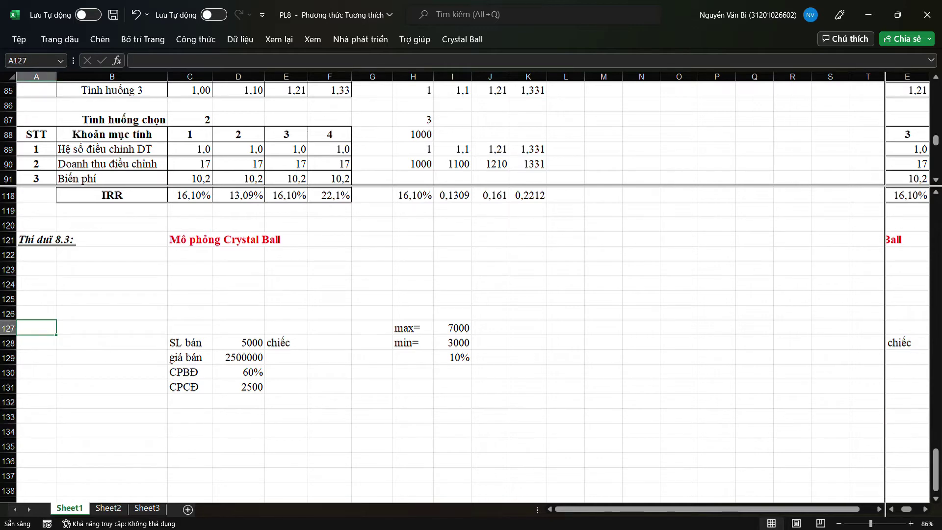
type("Bảng thoông số")
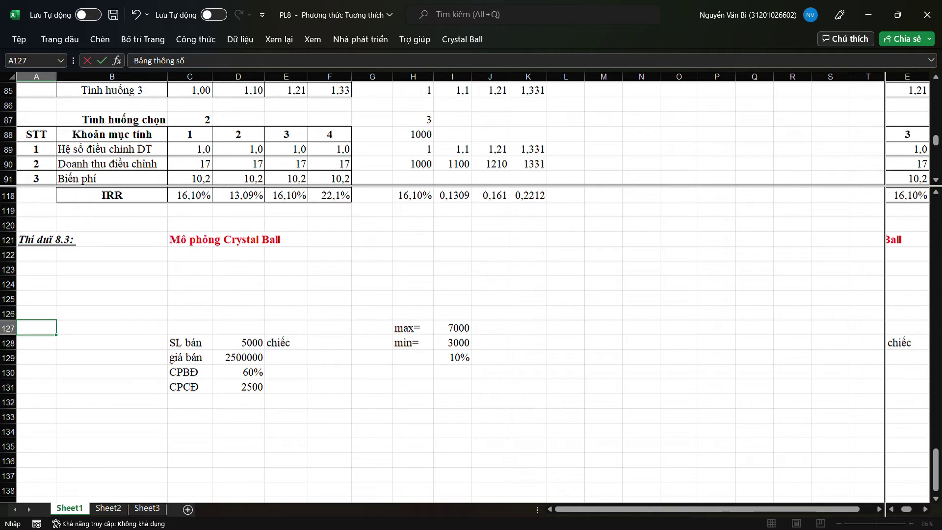
key("Return")
left_click(56, 328)
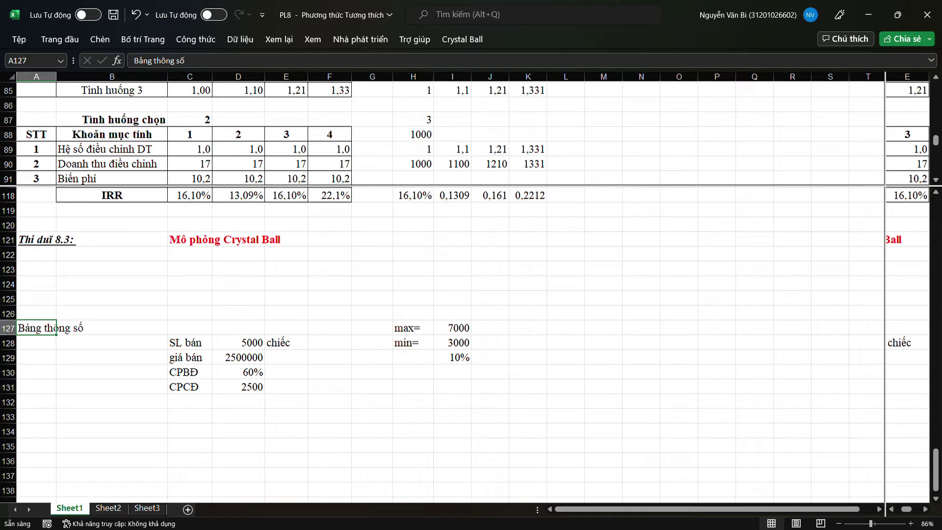
Enter the heading "lập KH lãi lỗ" in A133 for the profit-and-loss section.
left_click(38, 416)
type("lập k")
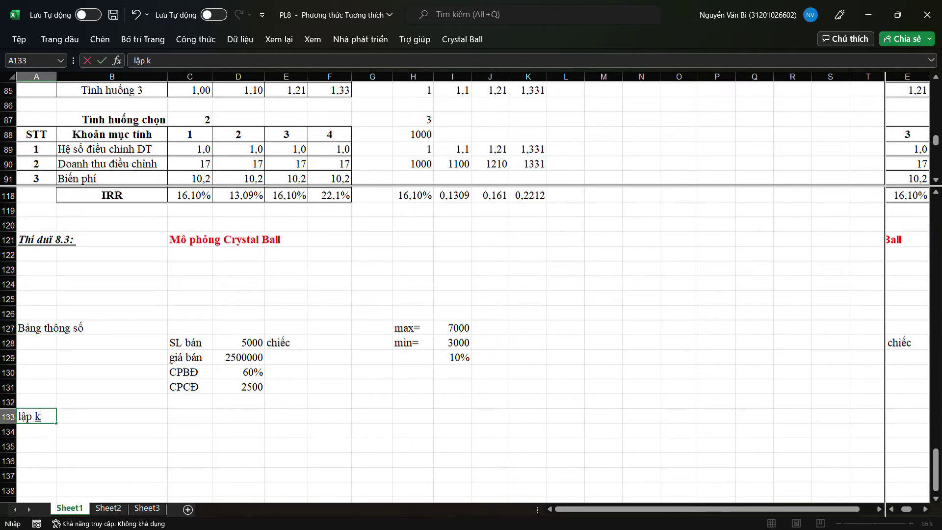
key("BackSpace")
type("KH lãi lỗ")
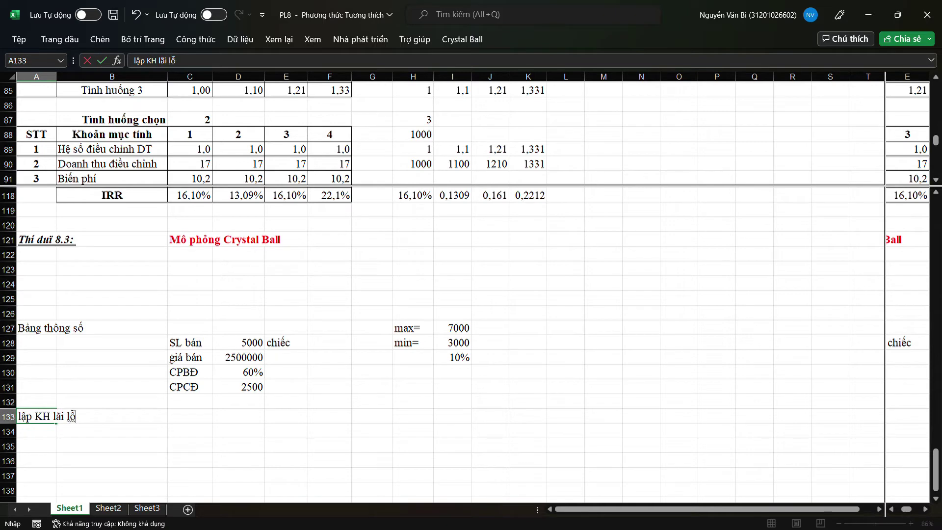
key("Return")
Add the row labels "Tổng Doanh thu" in B134 and "Tổng chi phí" in B135.
key("Right")
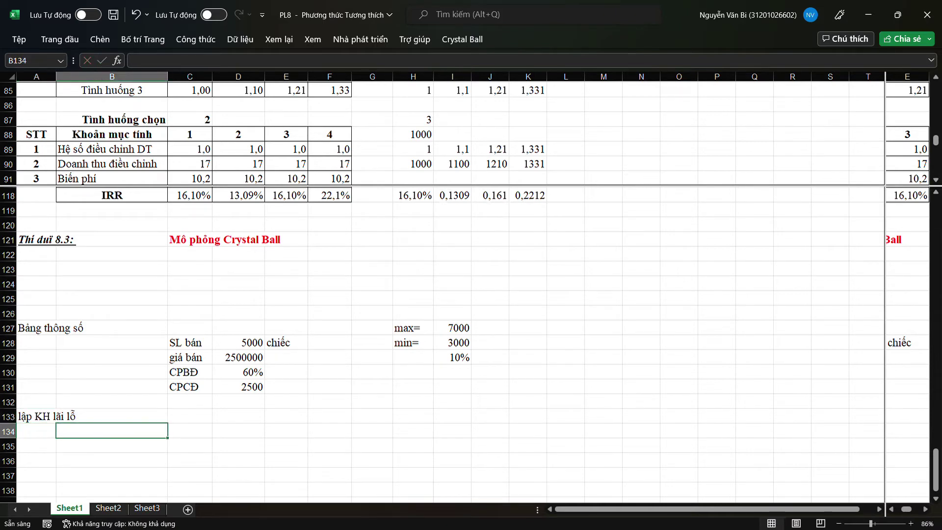
type("Tổng ")
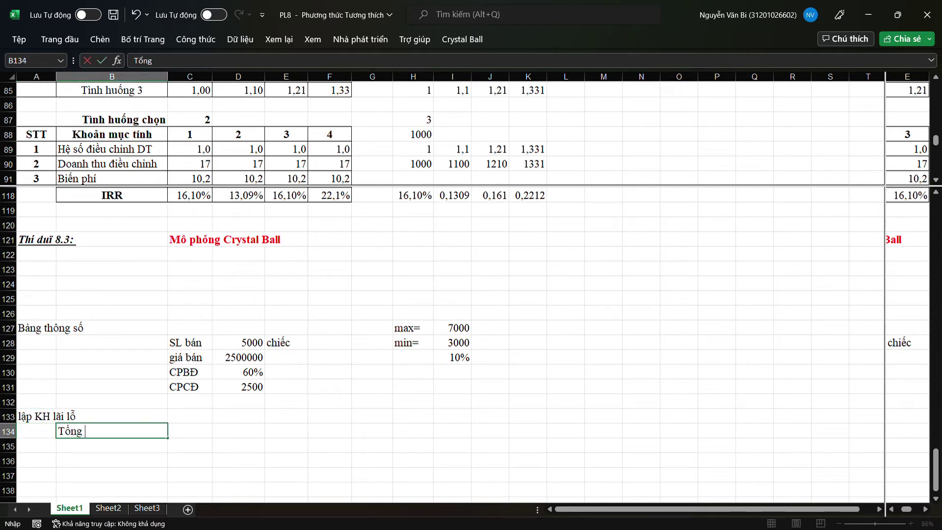
type("Doanh thu")
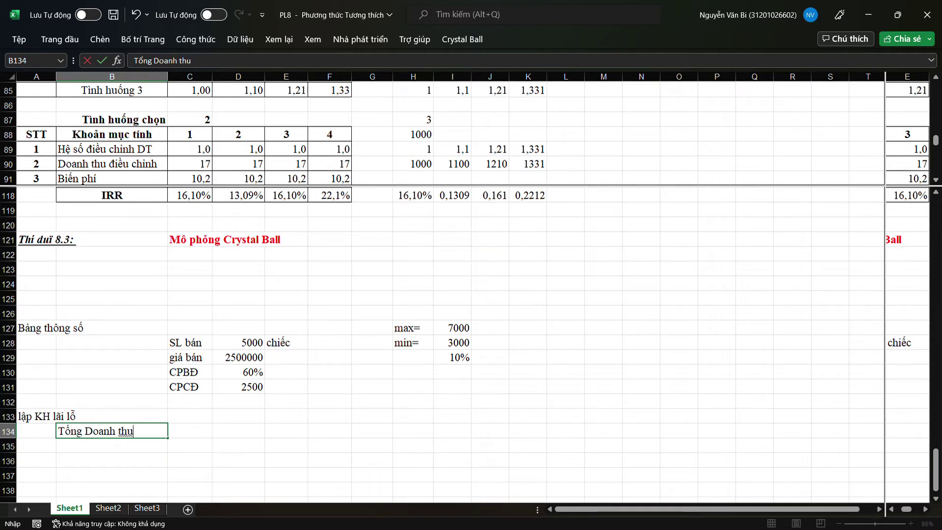
key("Return")
type("Tổng chi")
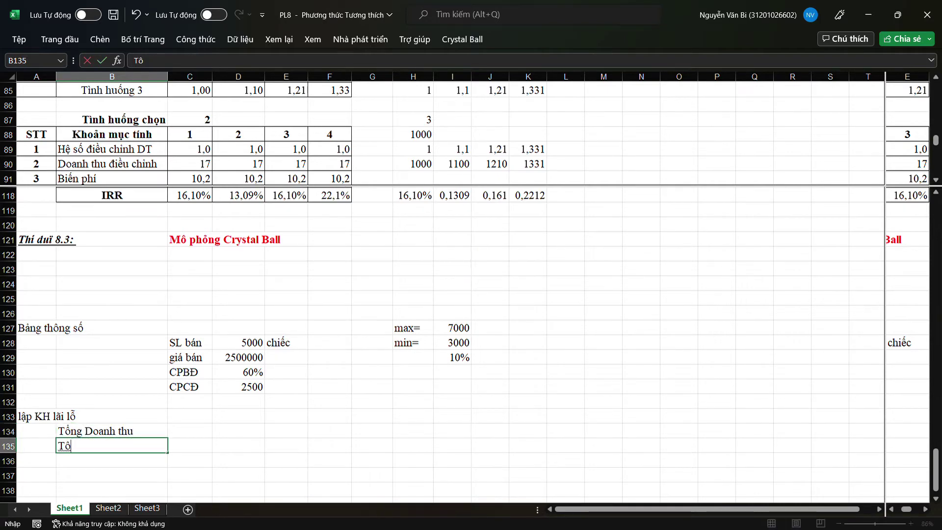
type(" ph")
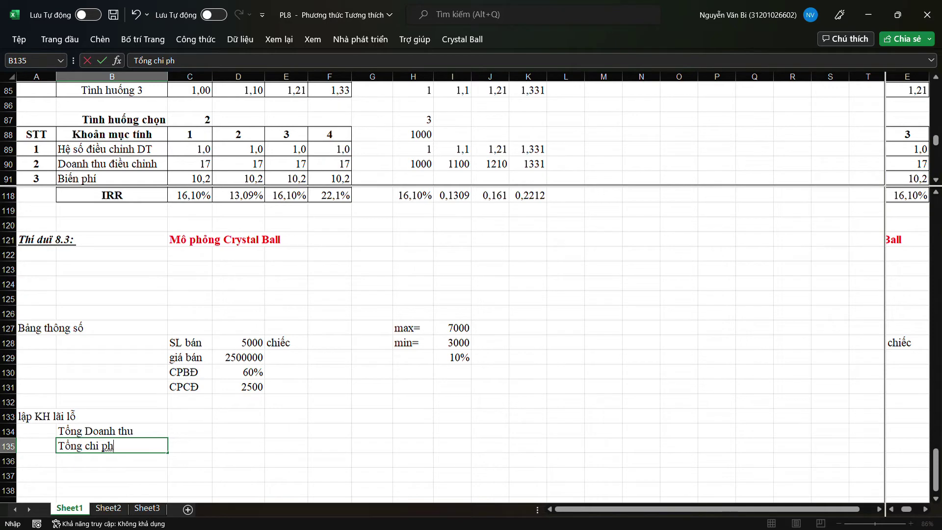
type("s")
key("BackSpace")
type("i")
key("Return")
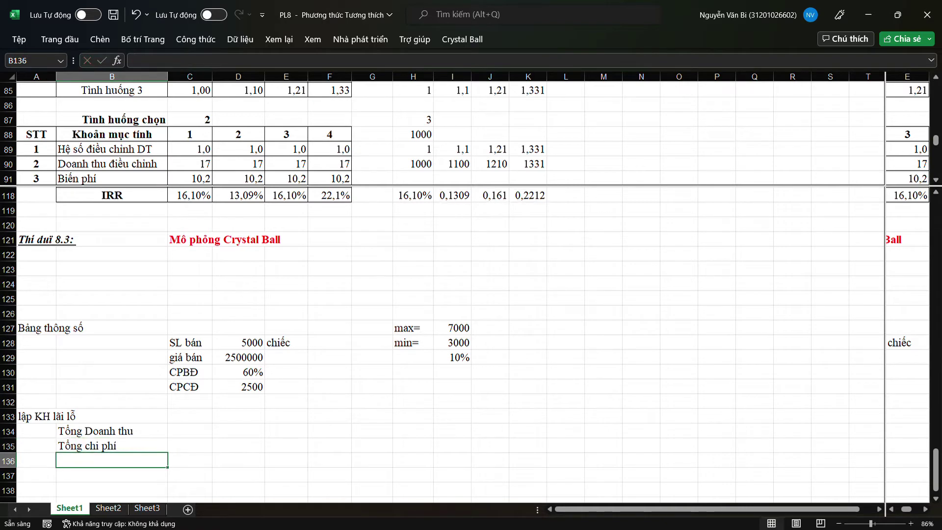
Switch to the NLDA sheet to consult the project's calculation tables.
left_click(329, 460)
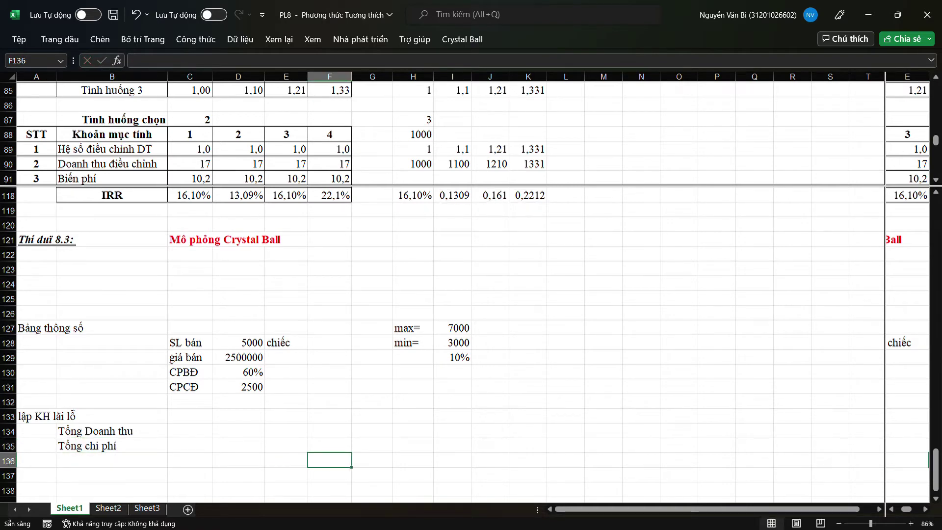
key("alt+Tab")
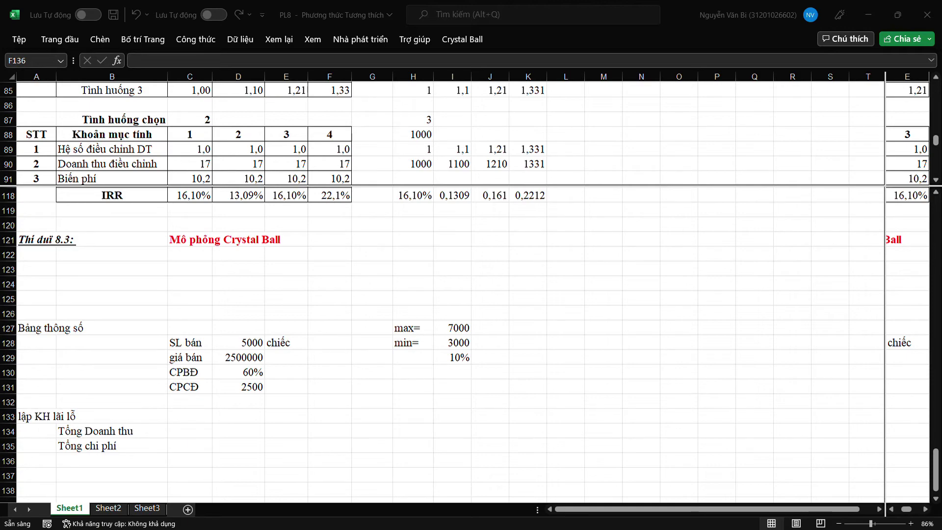
key("ctrl+Page_Up")
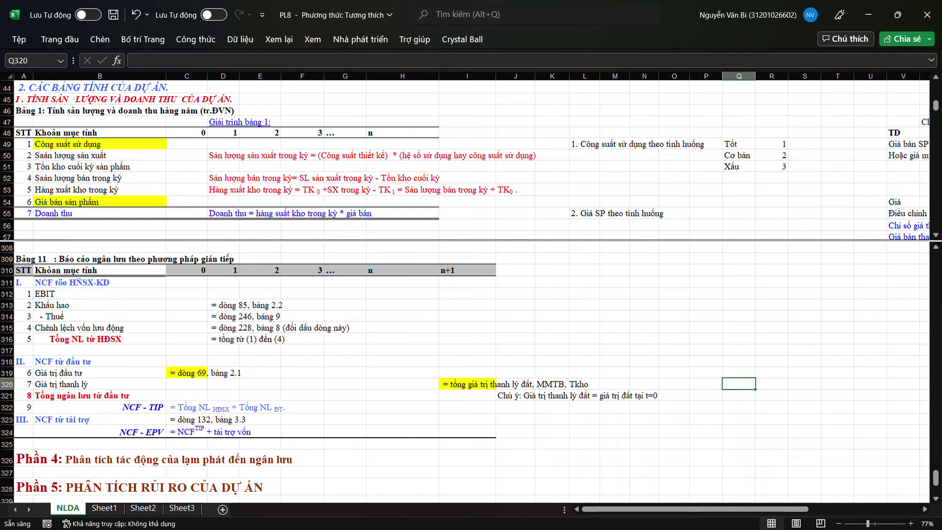
Examine the indirect-method cash flow report in Bảng 11 and the tables above it, and return to Sheet1.
left_click(345, 395)
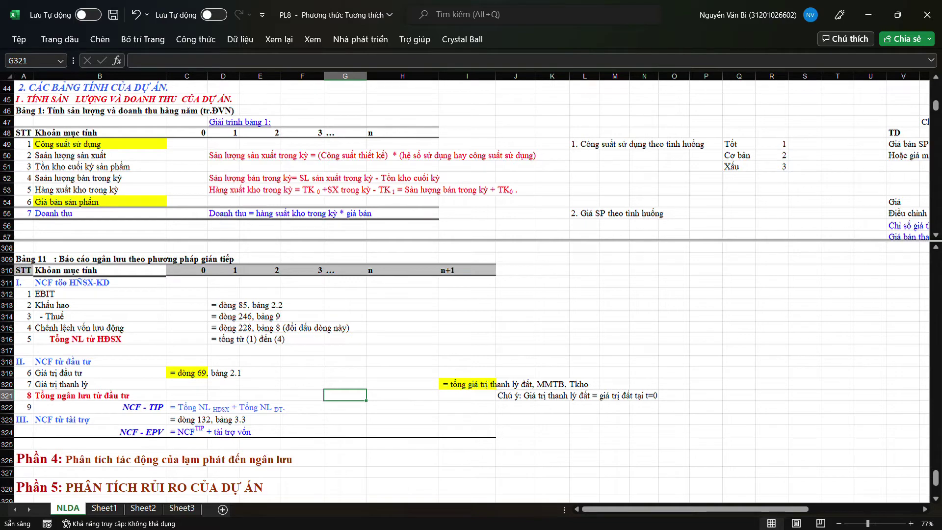
left_click(99, 339)
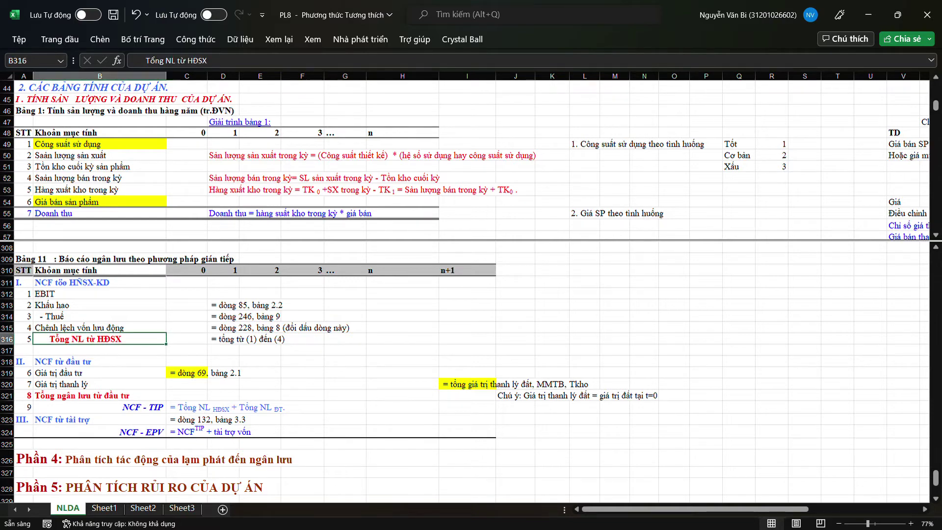
scroll(100, 339, "down", 12)
scroll(100, 339, "up", 5)
scroll(464, 368, "up", 20)
scroll(464, 368, "up", 4)
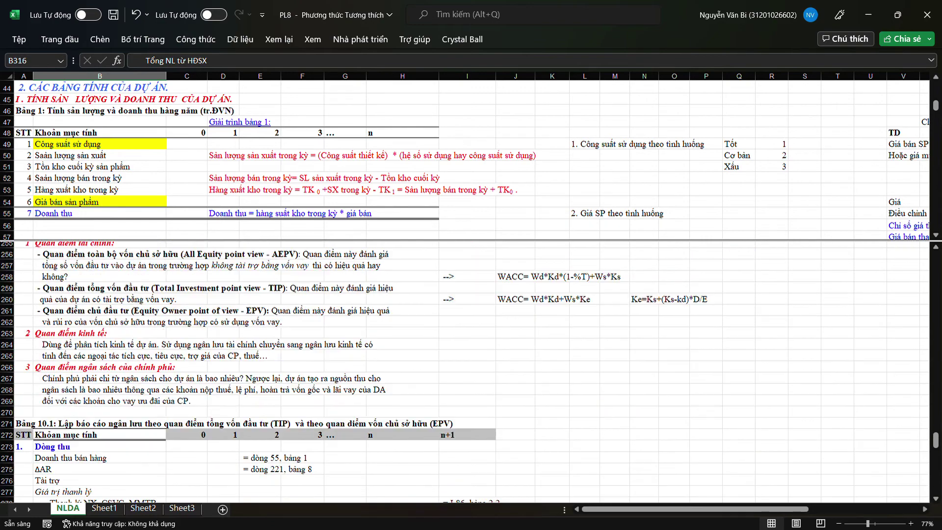
left_click(104, 507)
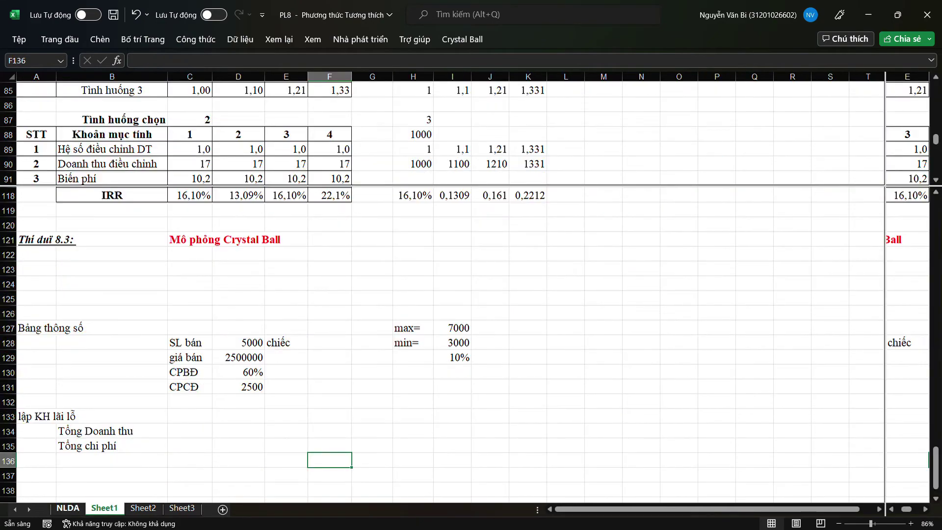
Go back to the NLDA sheet and remove its window split.
left_click(67, 508)
left_click(186, 378)
scroll(187, 378, "up", 5)
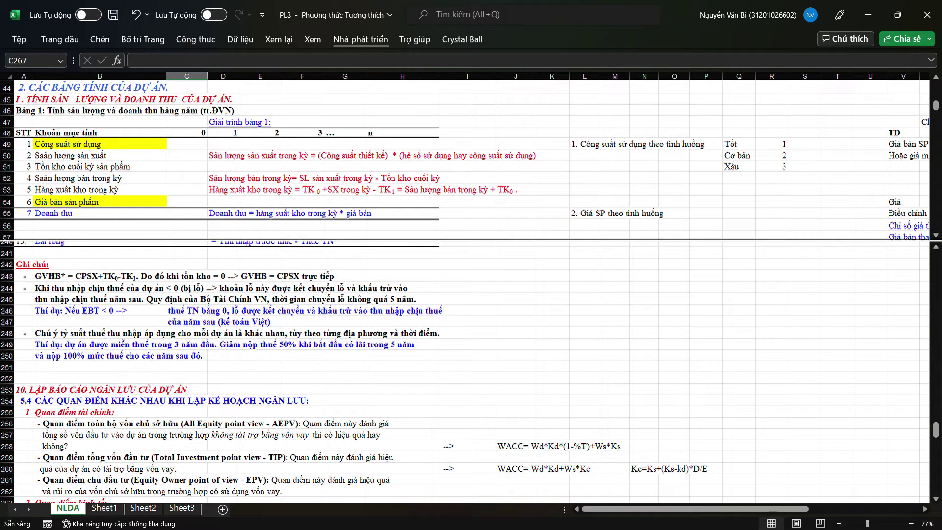
left_click(313, 39)
key("alt+w")
key("s")
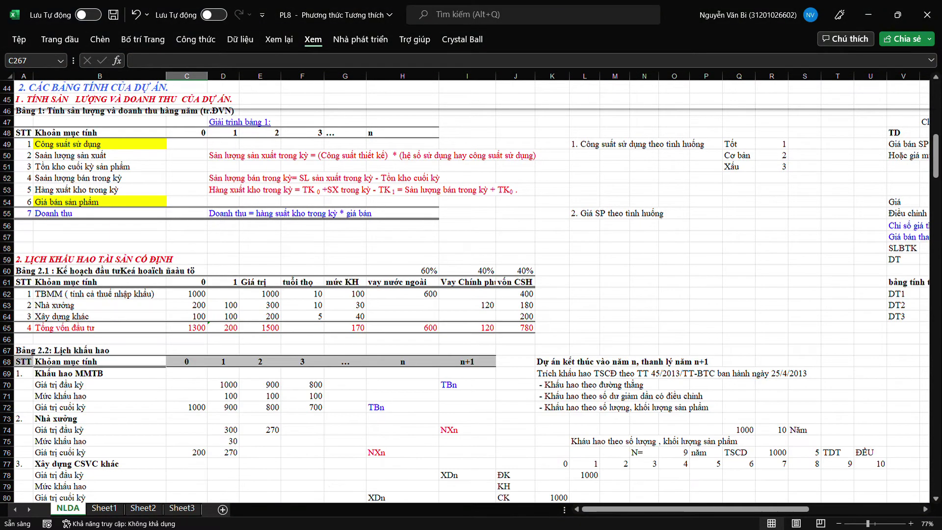
Review the depreciation schedule in Bảng 2.2 and the loan repayment schedules in Bảng 3.1 to 3.3.
scroll(471, 291, "down", 7)
scroll(471, 292, "up", 7)
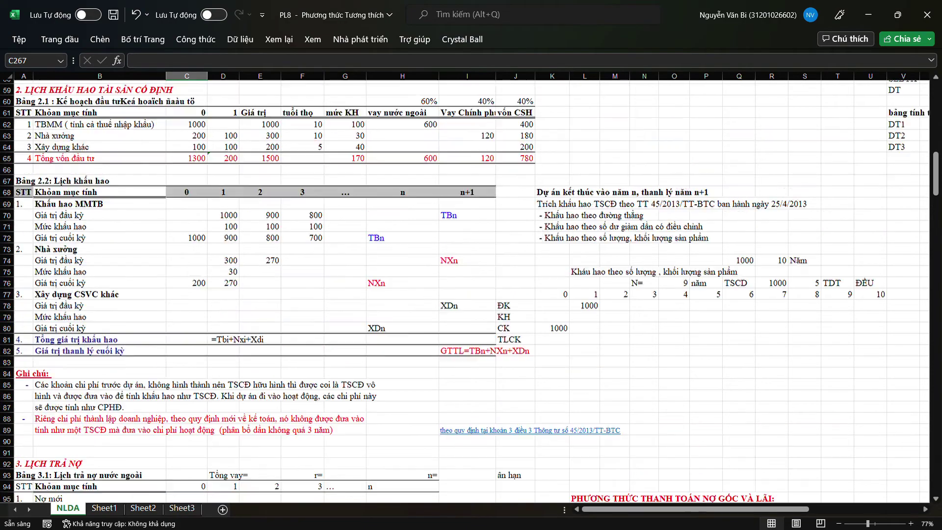
scroll(471, 292, "down", 5)
scroll(471, 291, "down", 4)
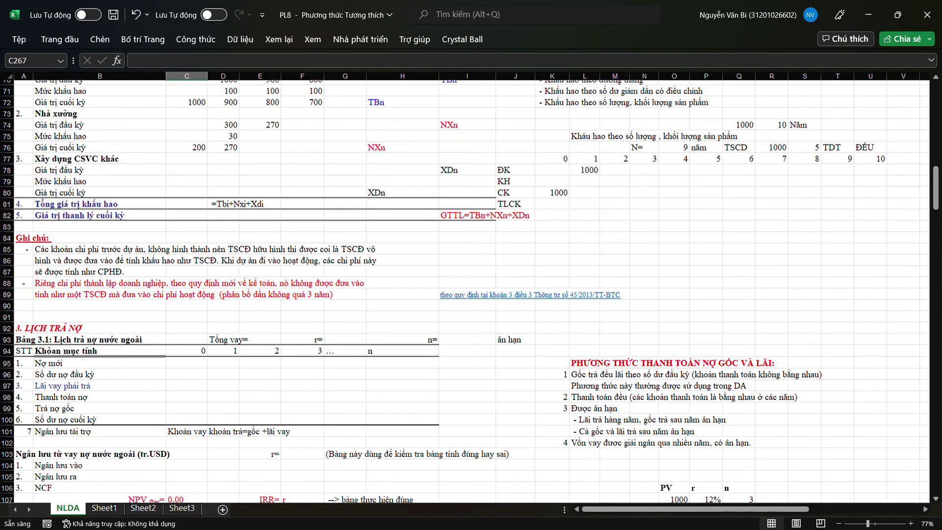
scroll(471, 292, "down", 9)
left_click(100, 335)
scroll(100, 334, "down", 1)
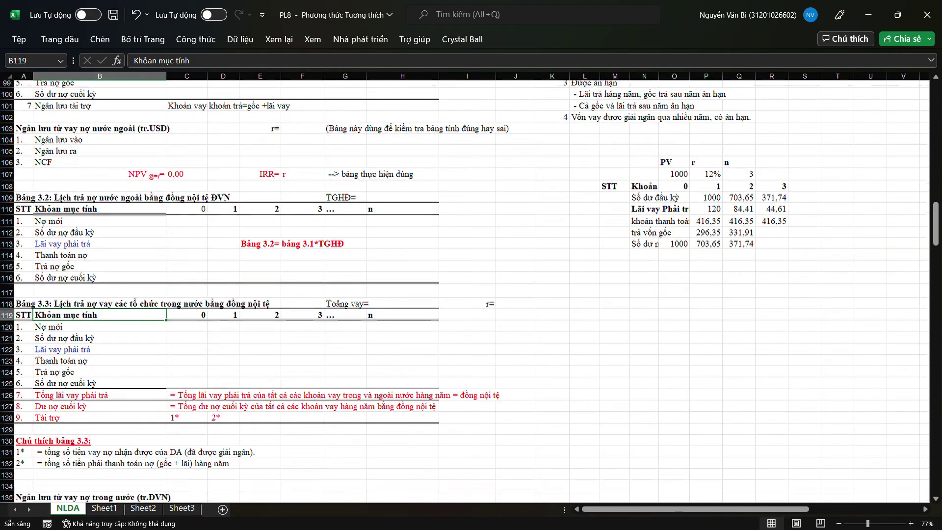
scroll(471, 291, "down", 5)
left_click(345, 280)
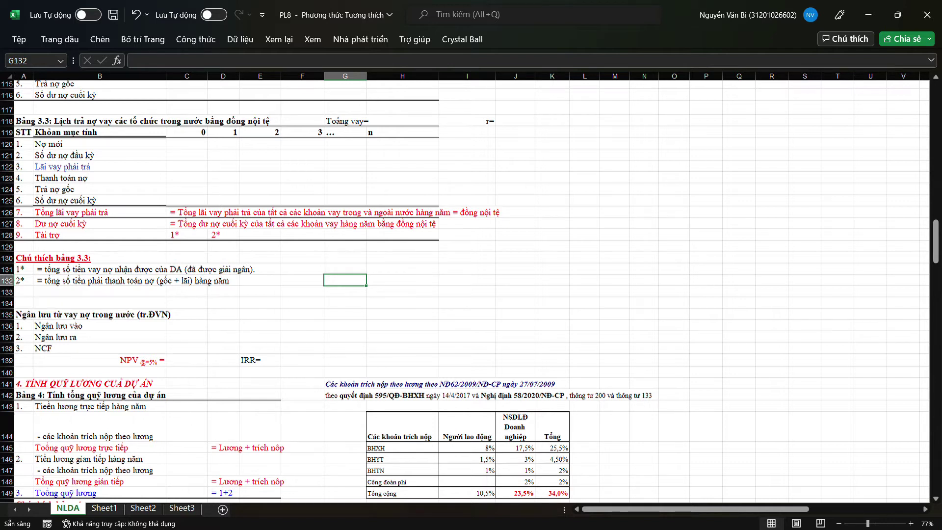
left_click(100, 200)
left_click(259, 234)
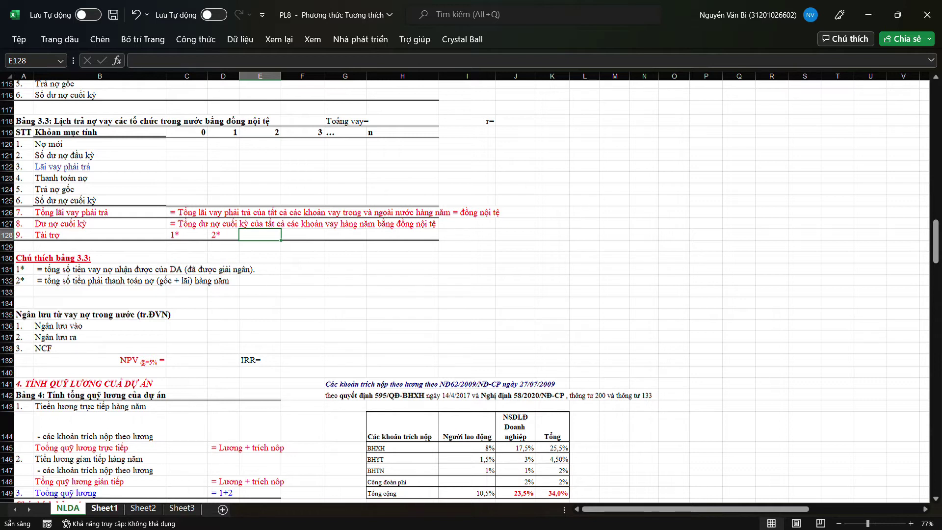
Reorder the worksheets so that NLDA sits between Sheet1 and Sheet2.
left_click(104, 507)
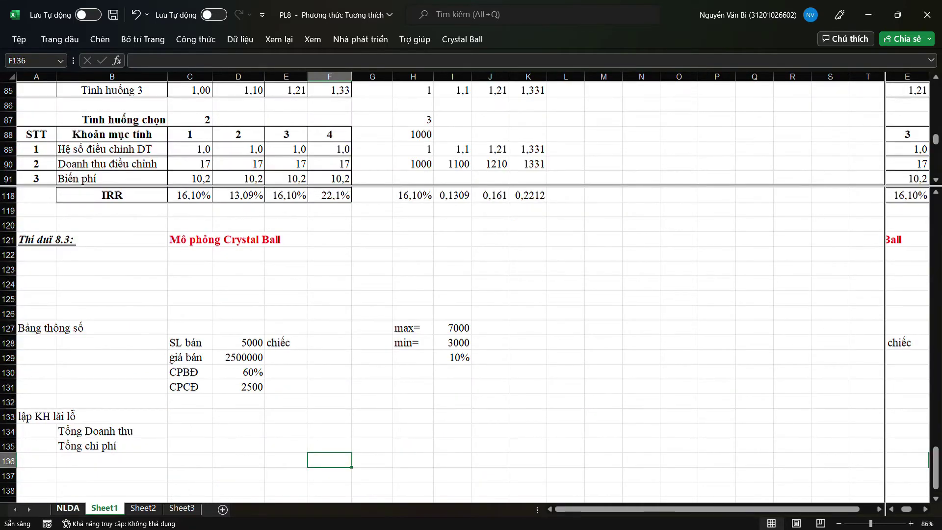
left_click(67, 508)
left_click_drag(67, 508, 125, 507)
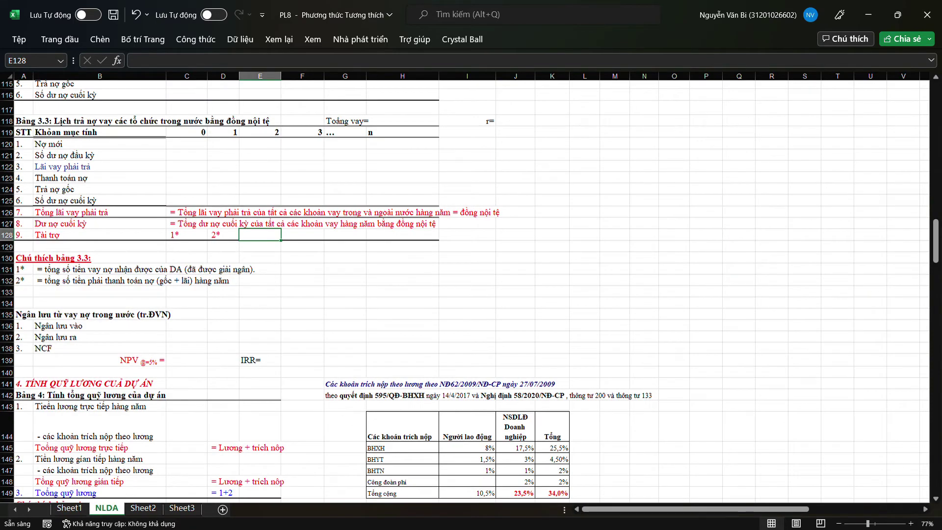
On Sheet1, enter 12500 as Tổng Doanh thu in C134 and 10000 as Tổng chi phí in C135.
left_click(69, 508)
left_click(452, 401)
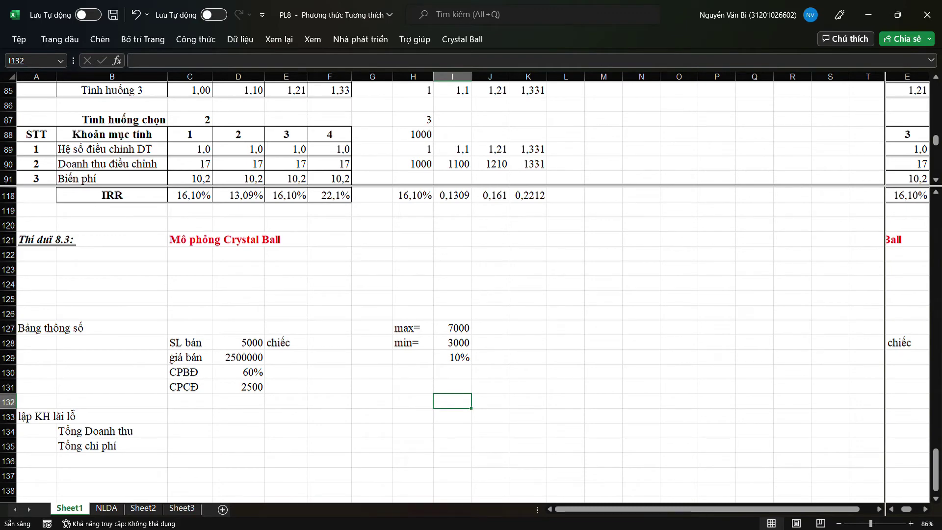
left_click(190, 431)
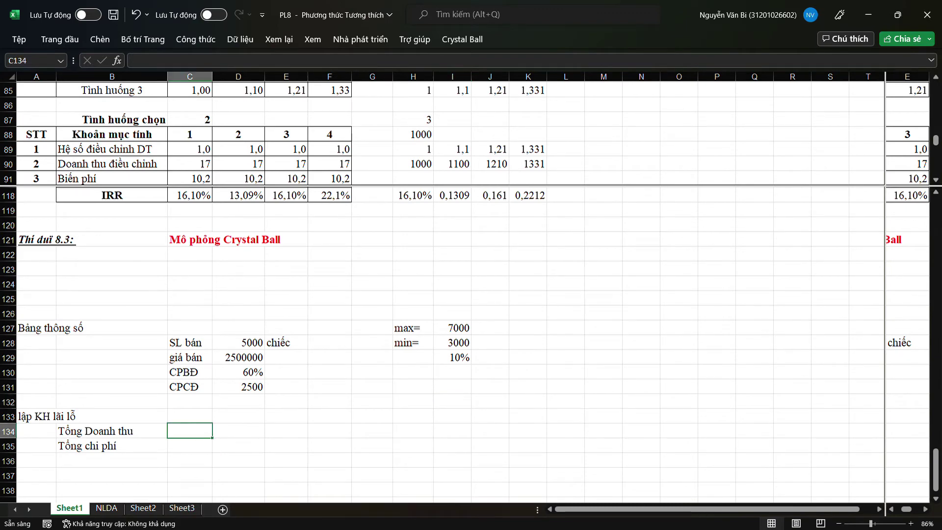
type("12500")
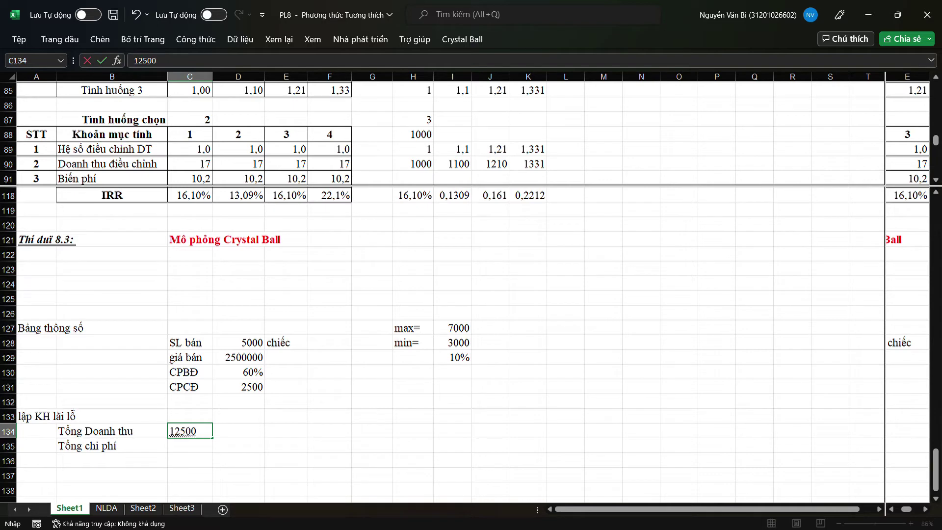
key("Return")
type("10000")
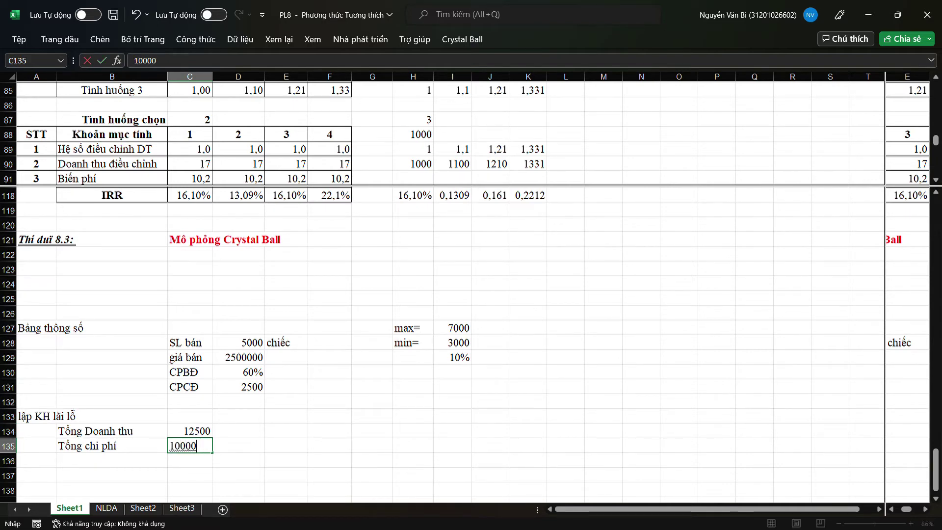
Complete the total cost entry of 10000 in C135 and add the unit tr.Đ beside the total revenue in D134.
key("Tab")
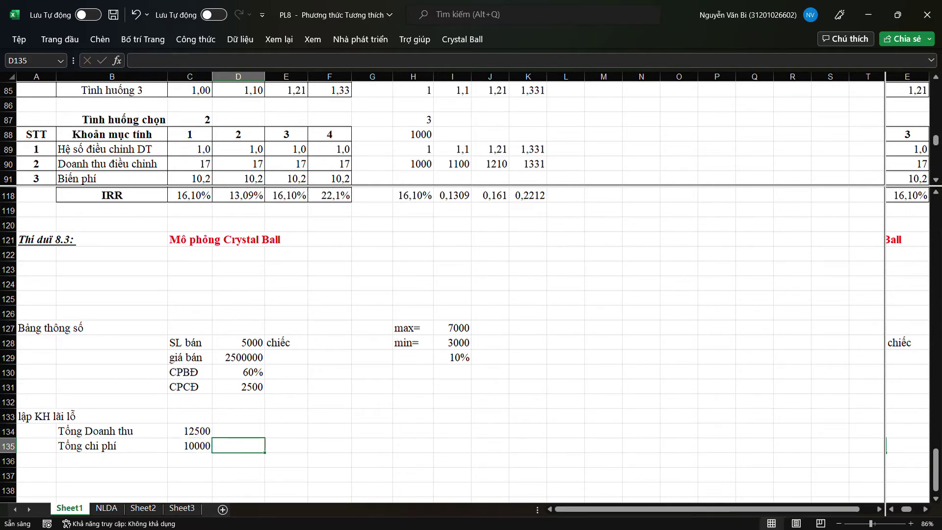
key("Up")
type("tr.Đ")
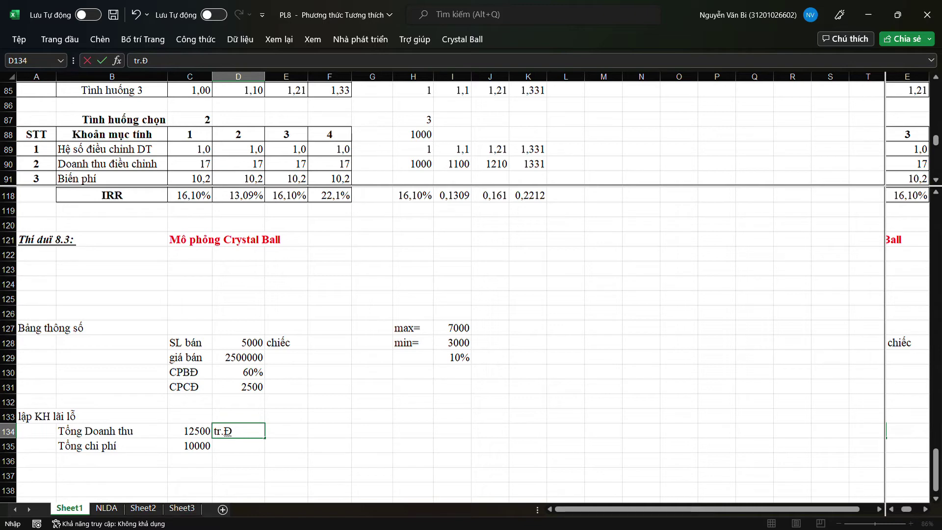
Add units in column E of the parameter table: tr.Đ for CPCĐ, DT for CPBĐ and Đ/Chiếc for giá bán.
left_click(286, 387)
type("tr.Đ")
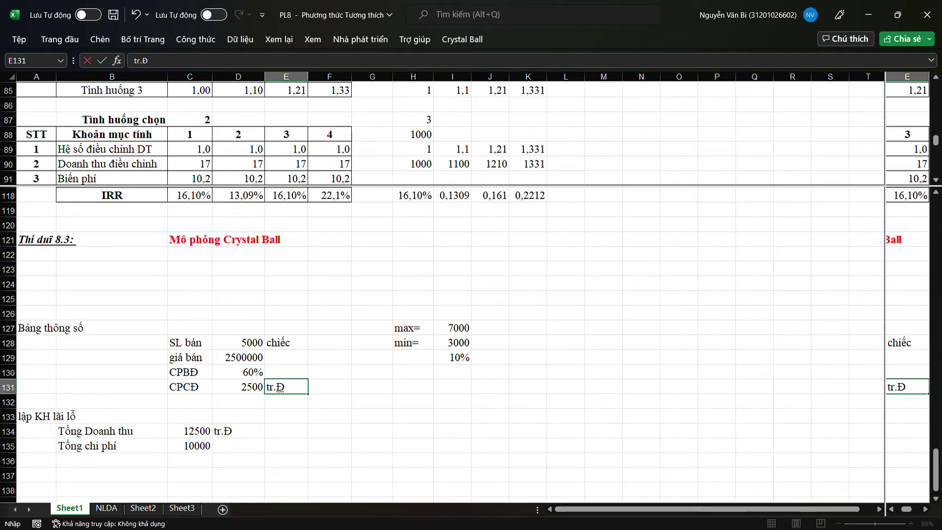
key("Up")
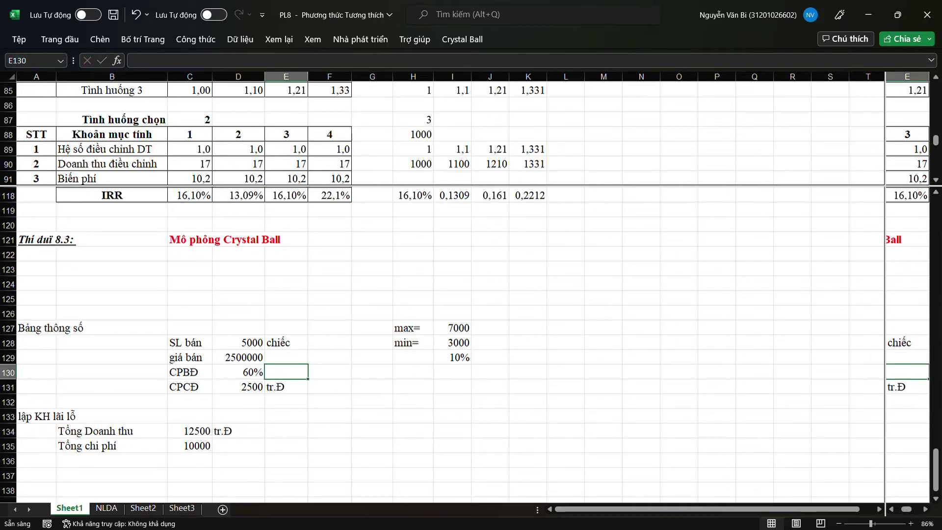
type("DT")
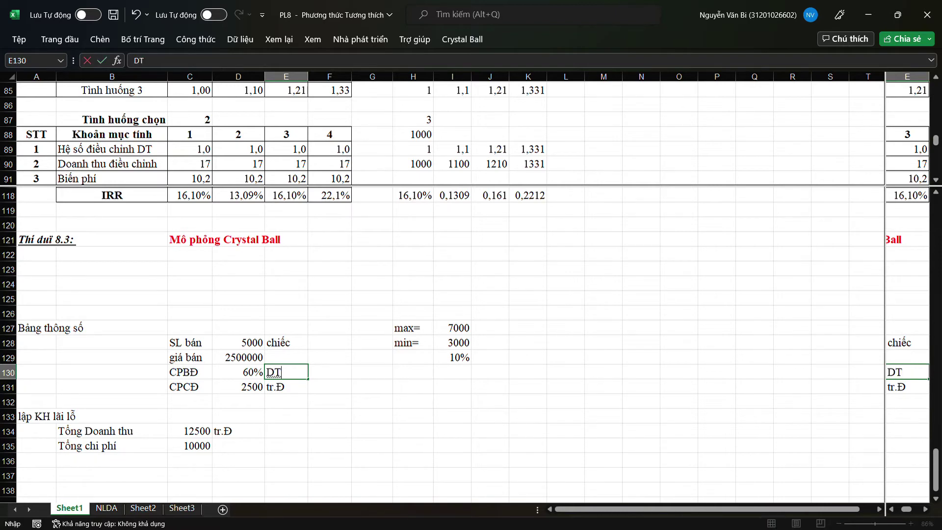
key("Up")
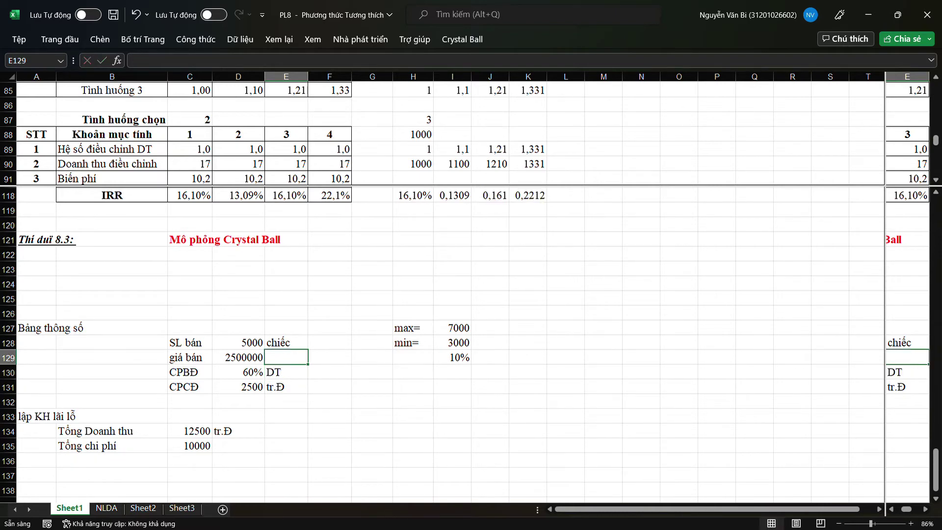
type("Đ")
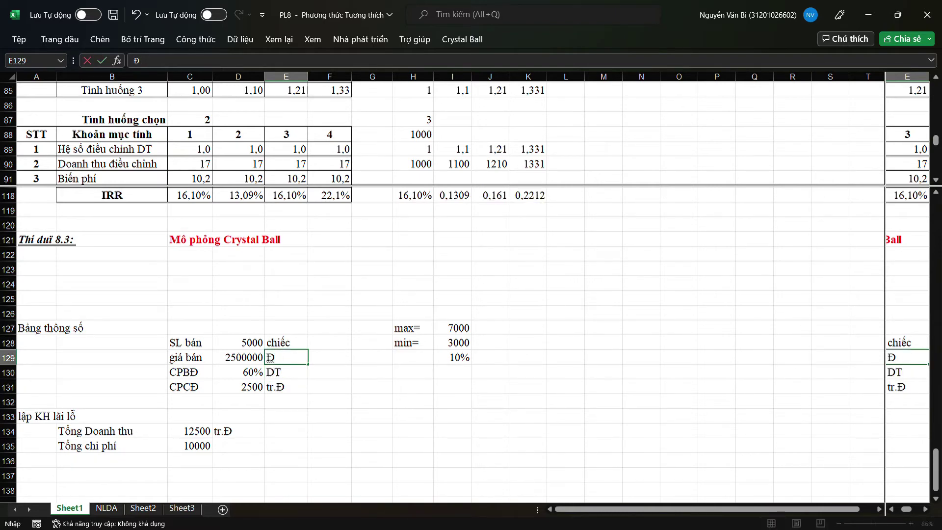
type("/Chiếc")
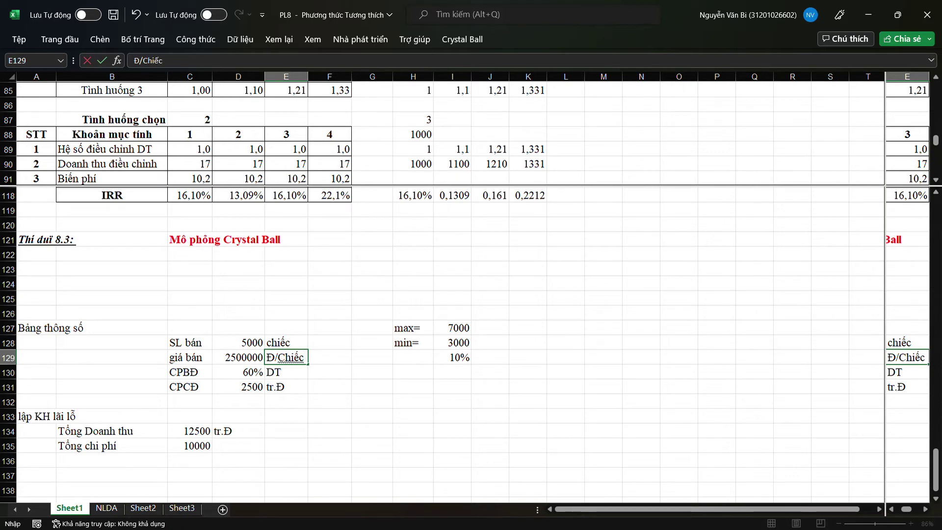
Add the label "u=" in F129 on the giá bán row.
key("Right")
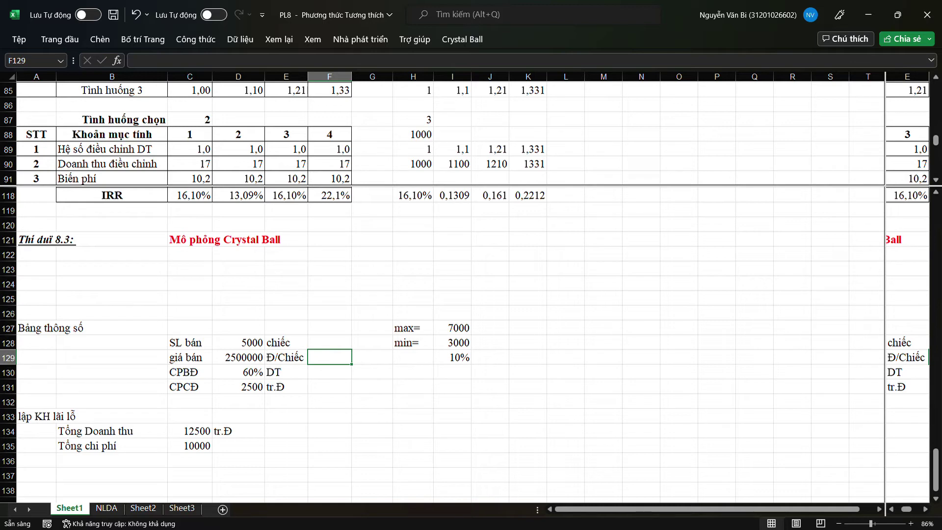
type("u=")
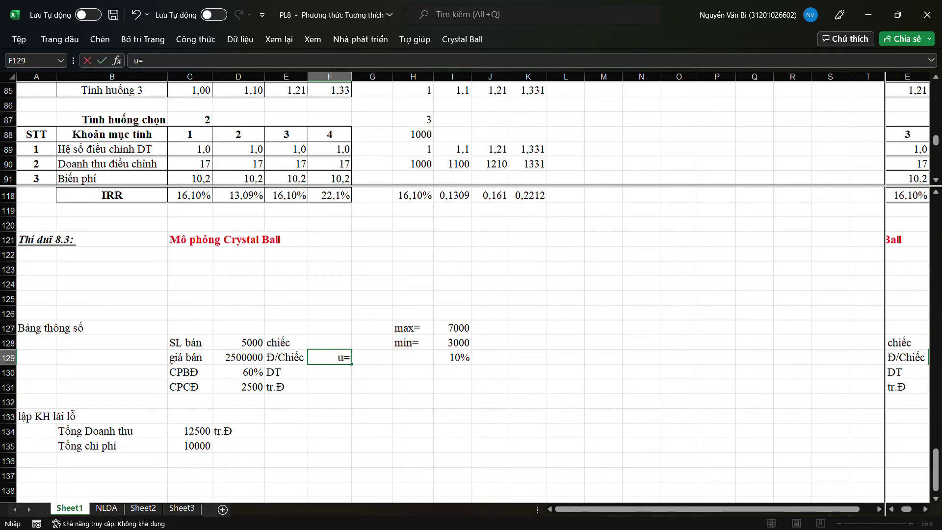
key("Tab")
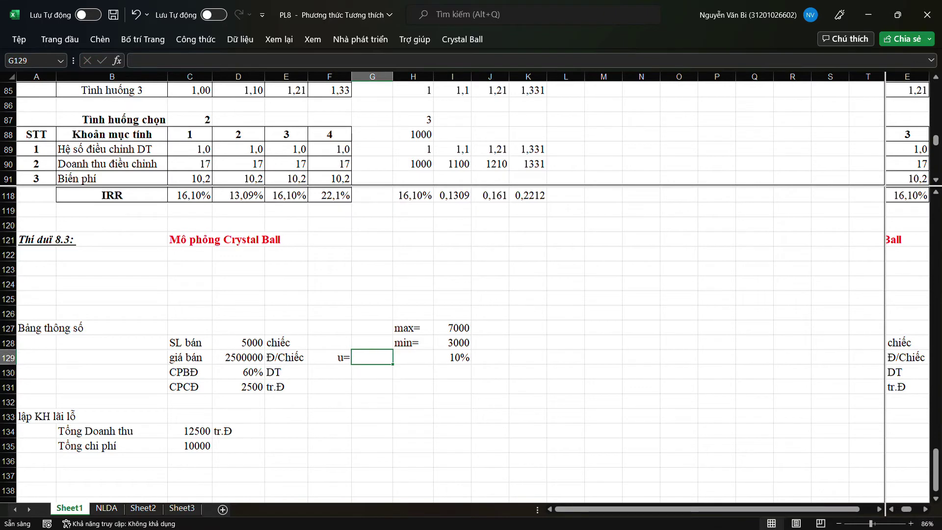
left_click(330, 342)
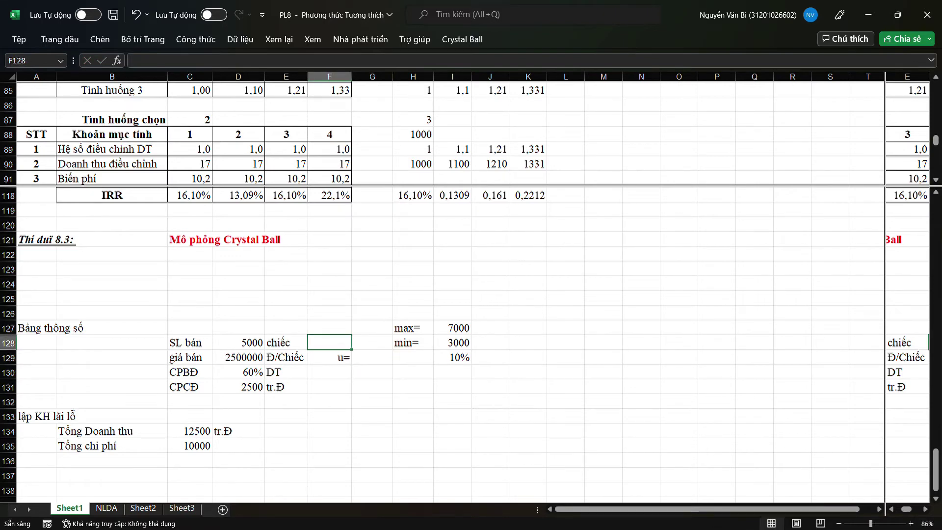
type("Phân ph")
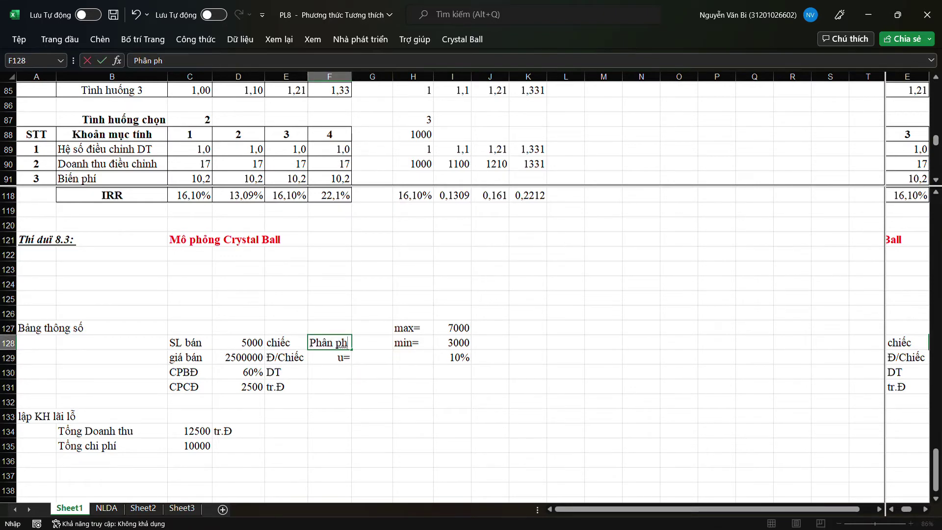
type("ối tam giác")
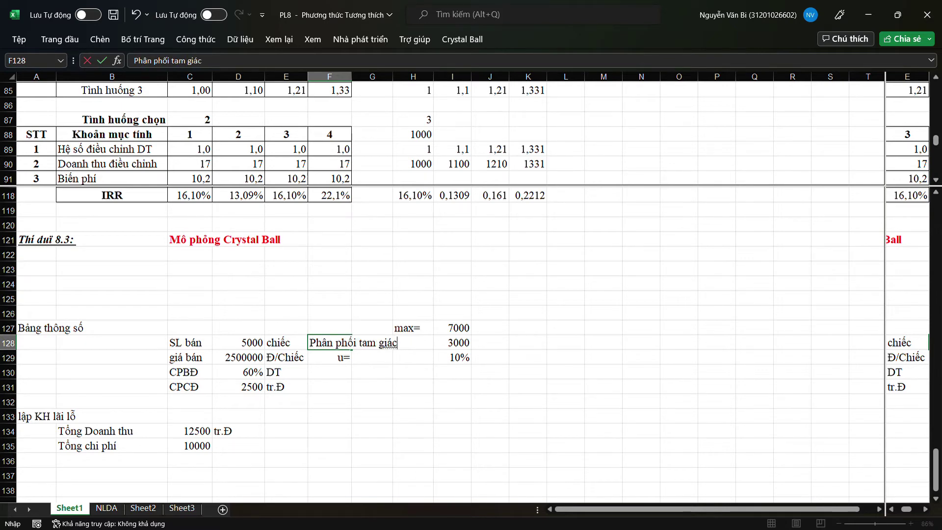
key("Tab")
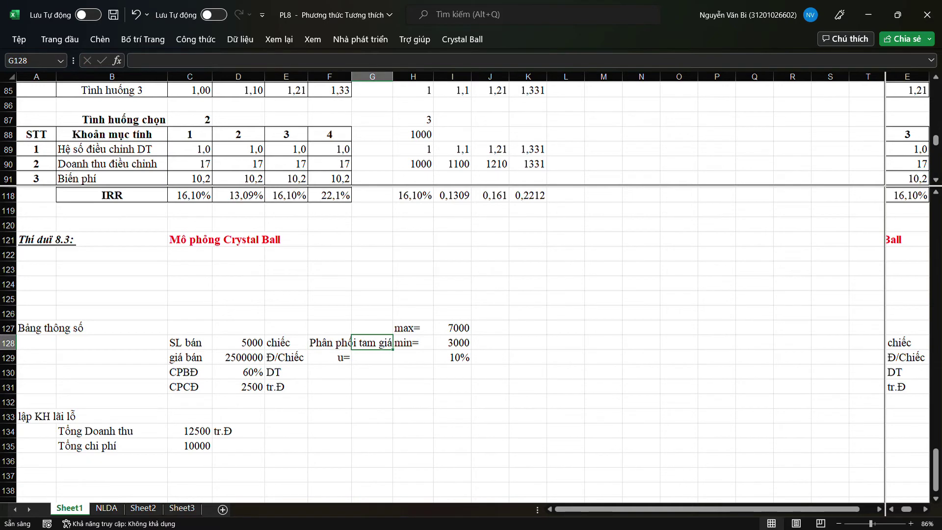
left_click(413, 372)
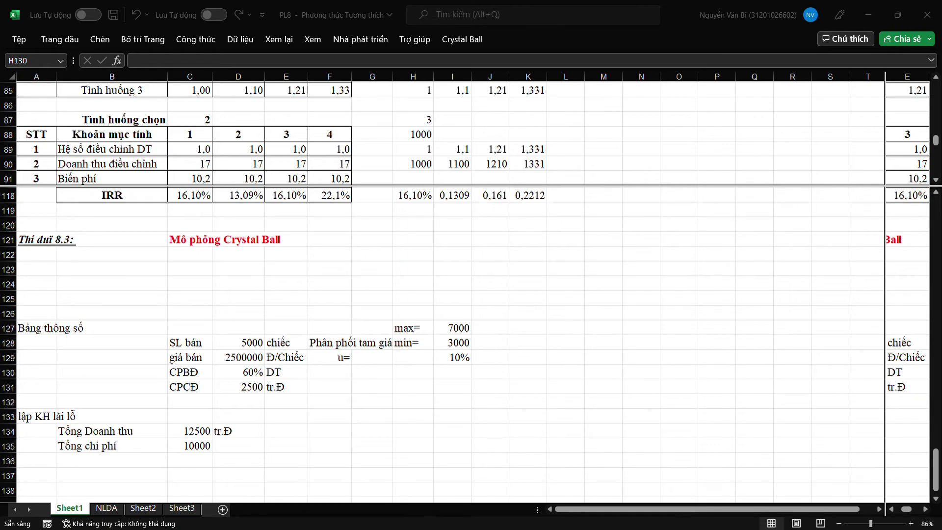
left_click(137, 15)
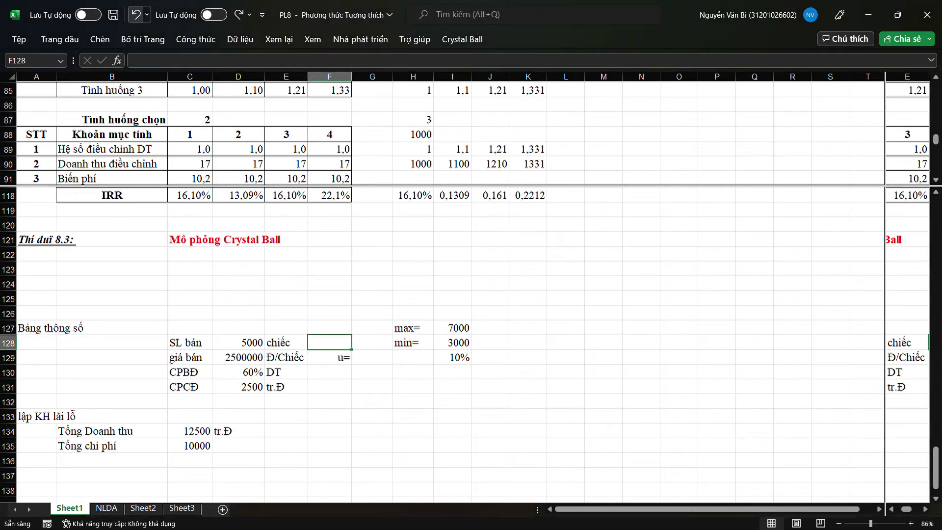
Move the NLDA sheet ahead of Sheet1 in the workbook's sheet order.
left_click(238, 416)
left_click(106, 508)
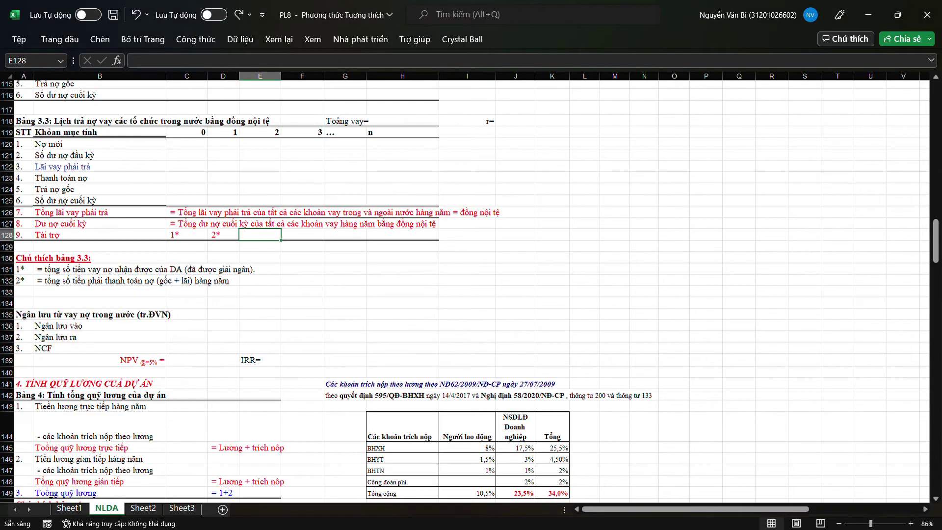
left_click_drag(107, 508, 67, 508)
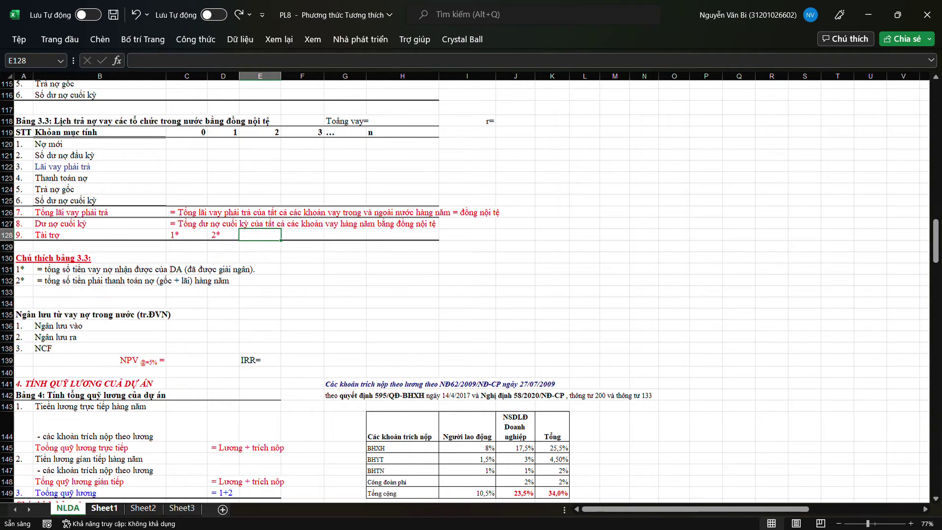
left_click(104, 508)
left_click(143, 507)
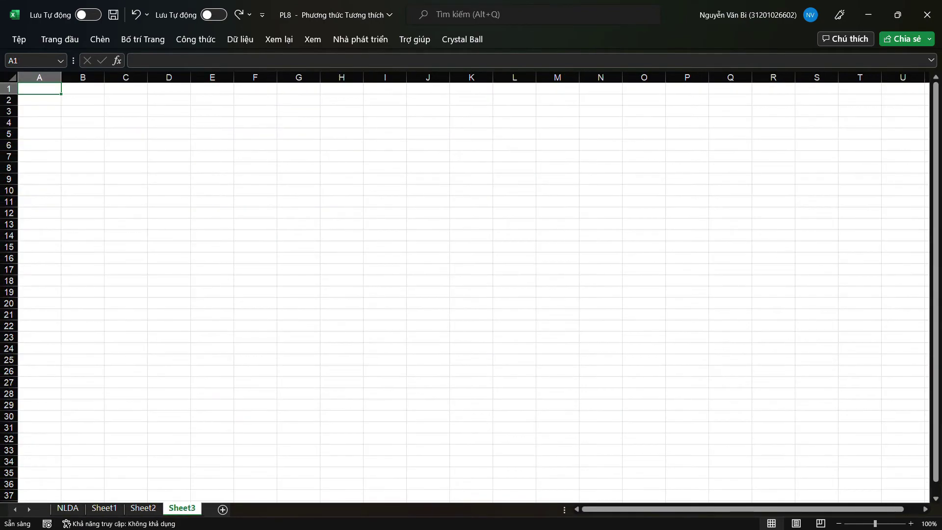
key("ctrl+Page_Up")
key("ctrl+Page_Up")
left_click(302, 325)
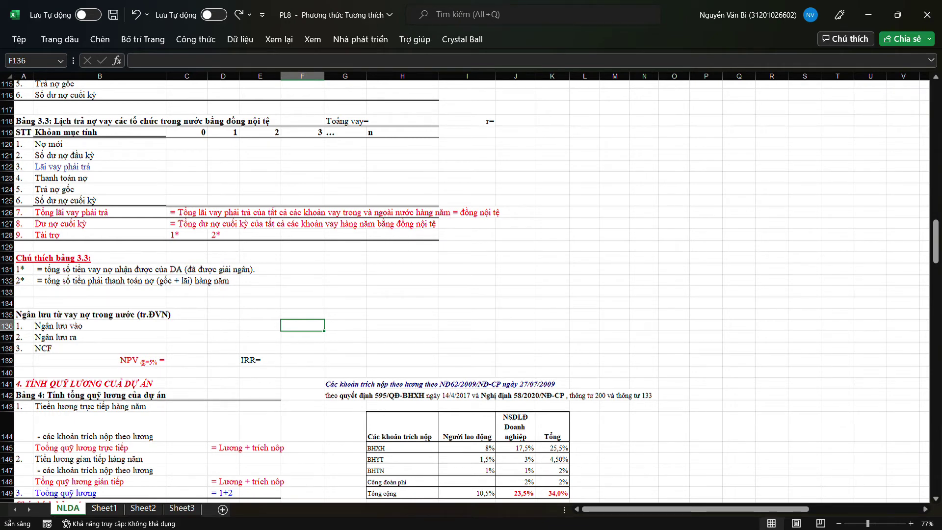
left_click(223, 384)
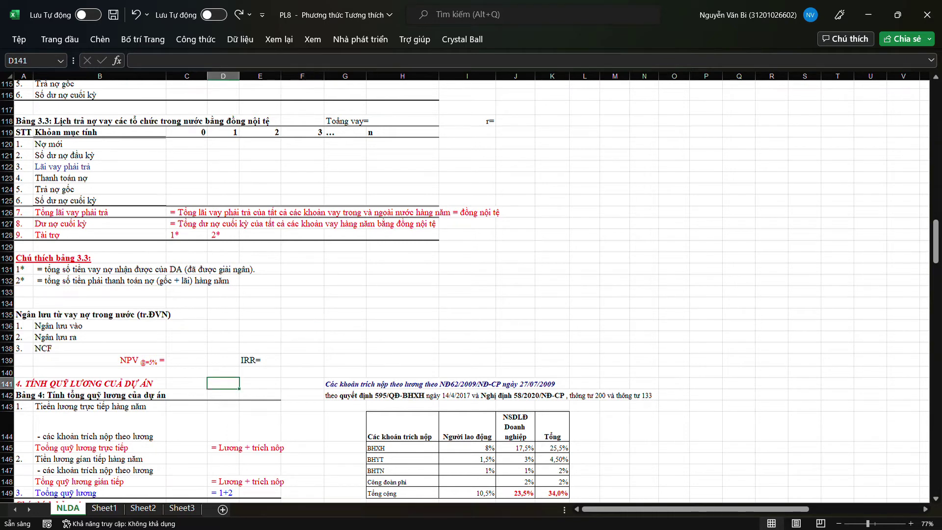
On Sheet1, enter the note "Có dạng phân phối chuẩn có gía trị TB=60% và ĐLC=10%" in F130 beside CPBĐ.
left_click(104, 508)
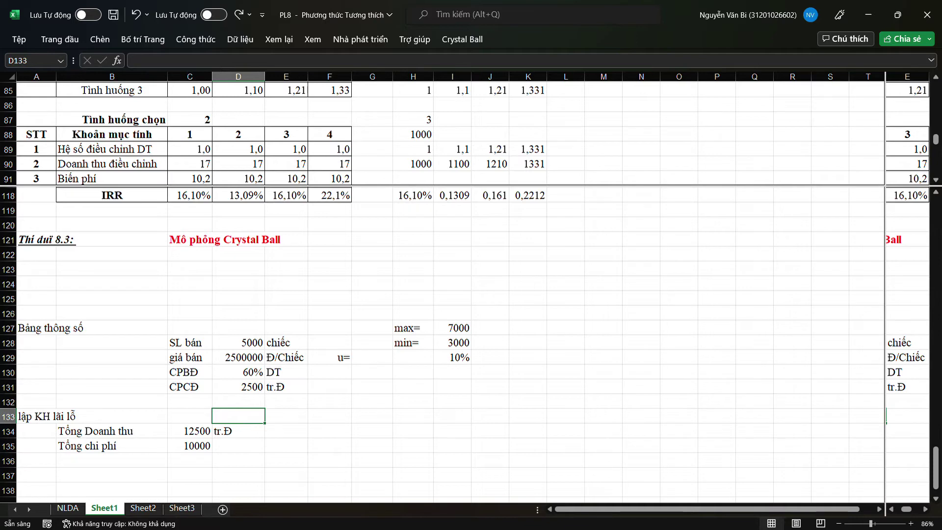
left_click(330, 372)
type("Có dạn")
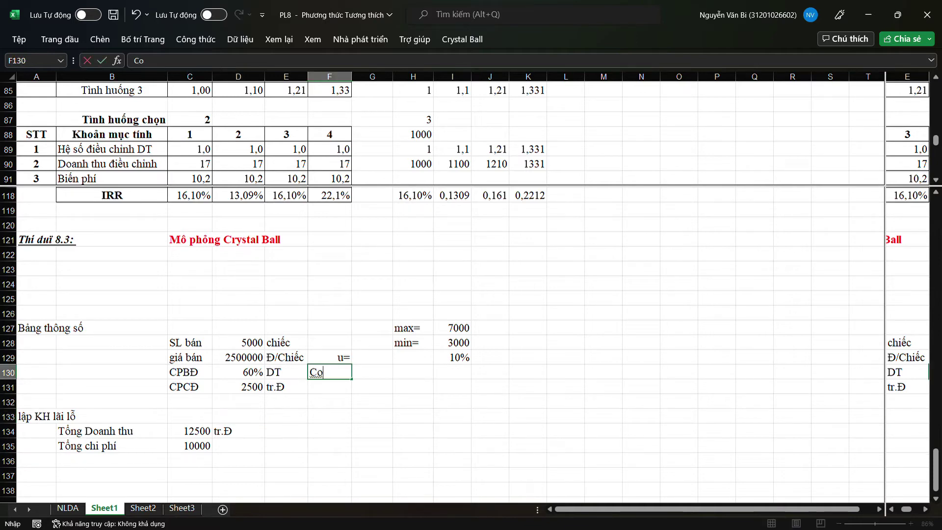
type("g ")
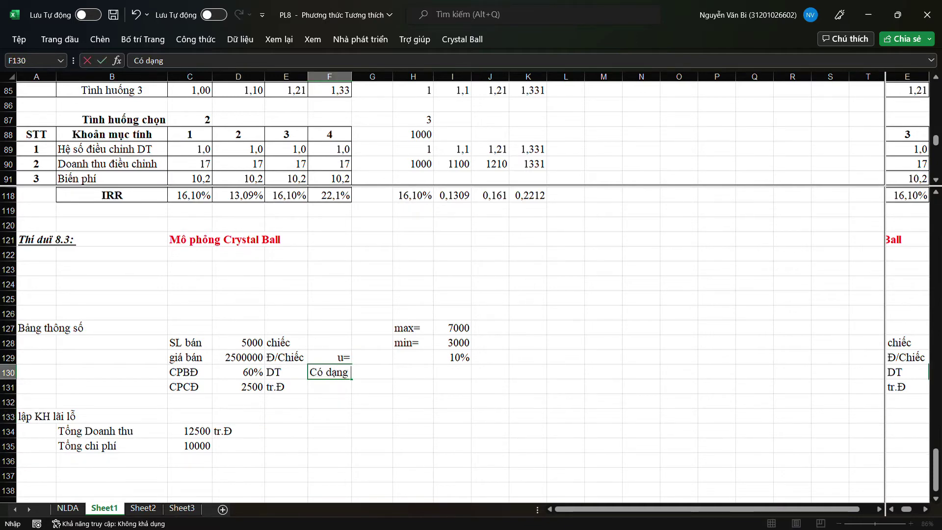
type("phân phối")
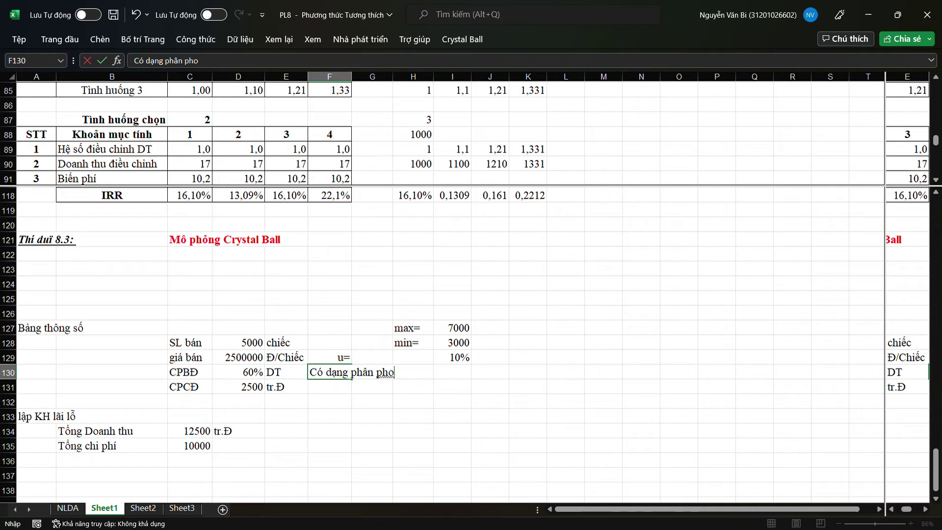
type(" chuẩn có gái")
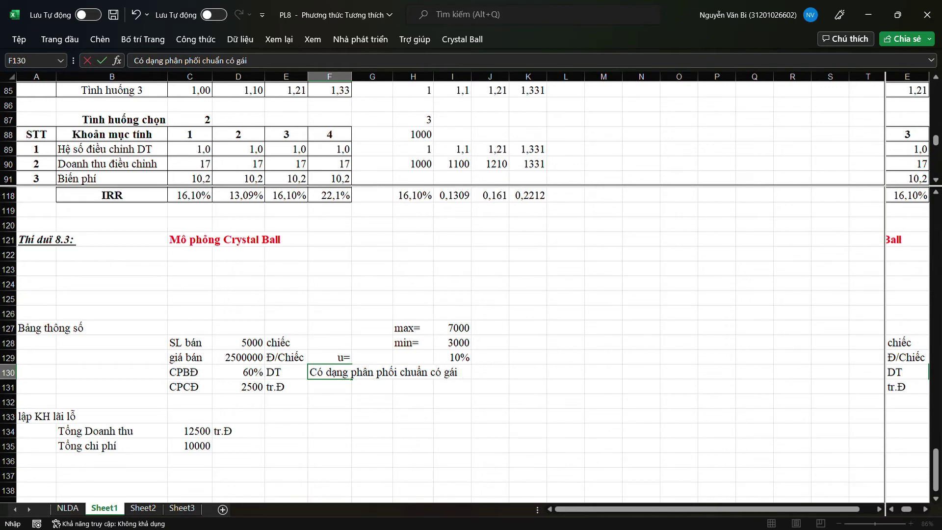
key("BackSpace")
key("BackSpace")
type("ía trị TB=60%")
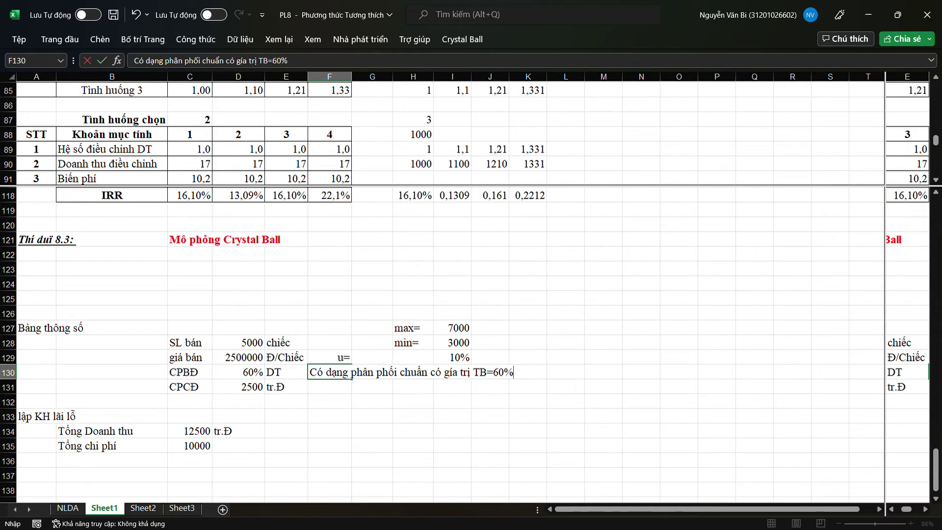
type(" và DLC")
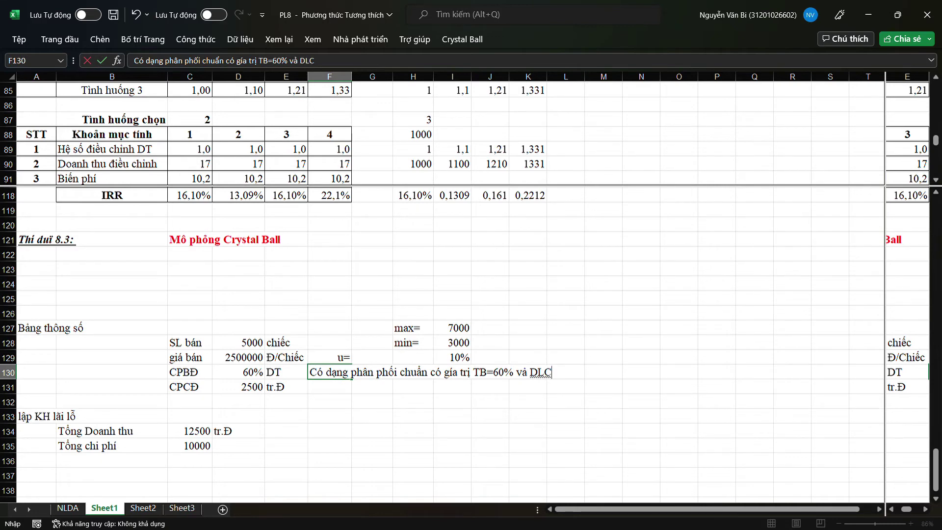
key("BackSpace")
key("BackSpace")
key("BackSpace")
type("ĐLC=10")
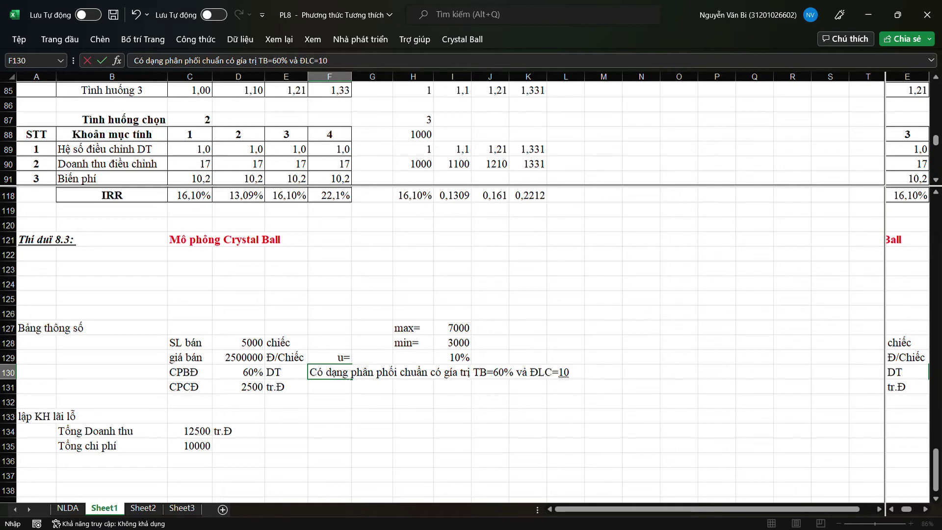
type("%")
left_click(641, 445)
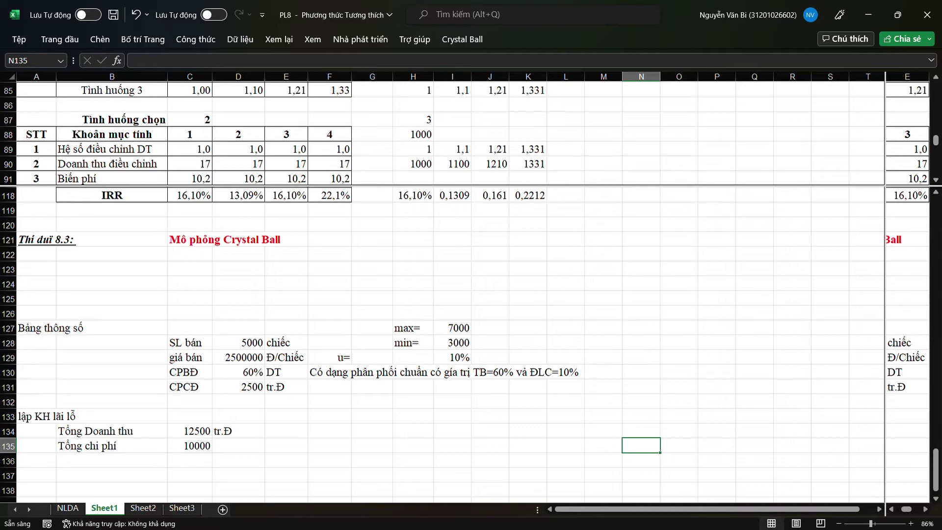
Begin the problem statement in A124 with "Lượng bán dự kiến là 500000 chiếc với giá 2,5tr.Đ.".
left_click(36, 283)
type("L")
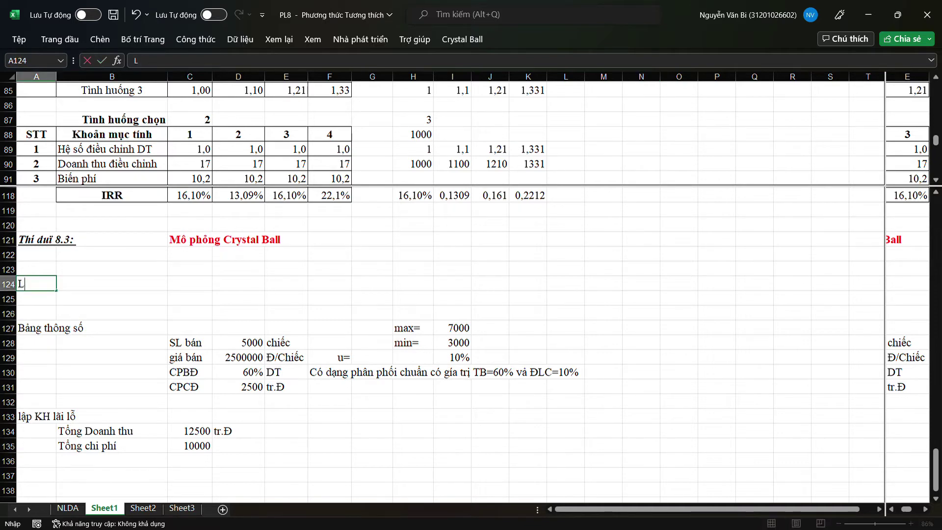
type("ượng bans dự kie")
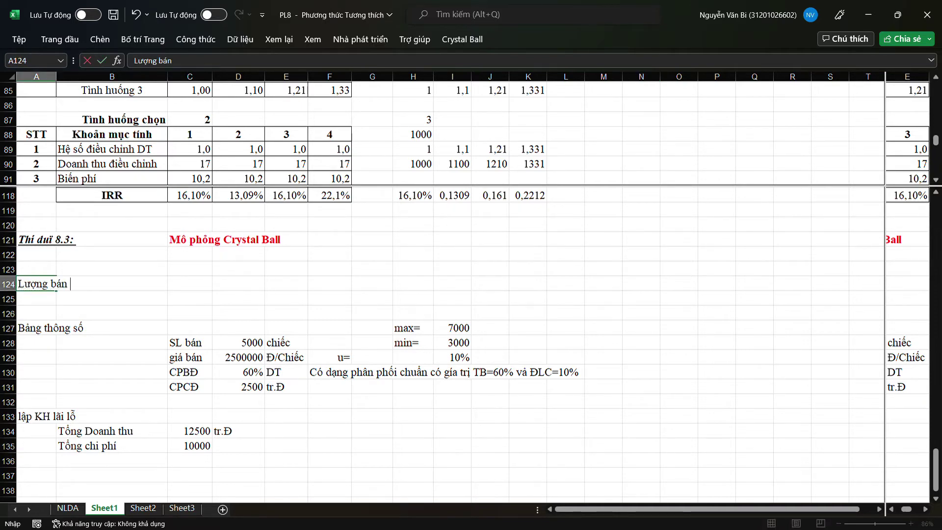
type("ens la")
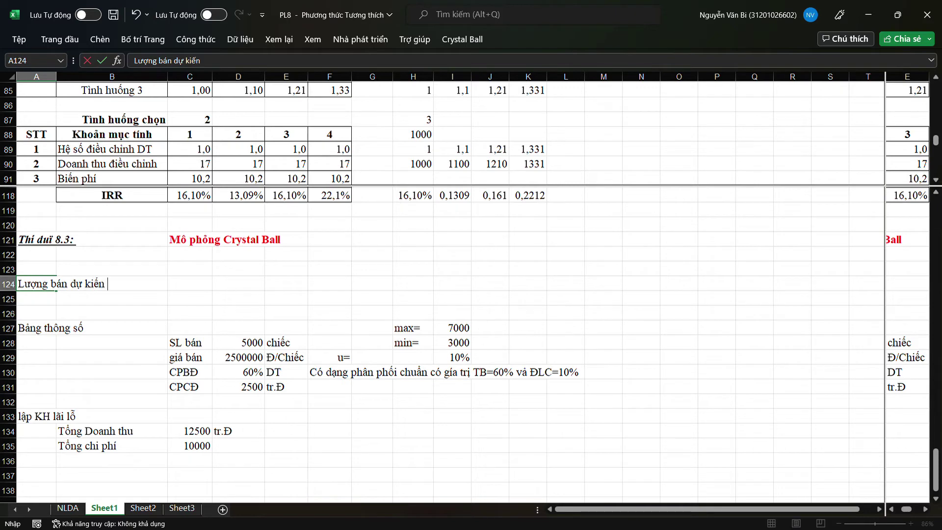
type("f 50")
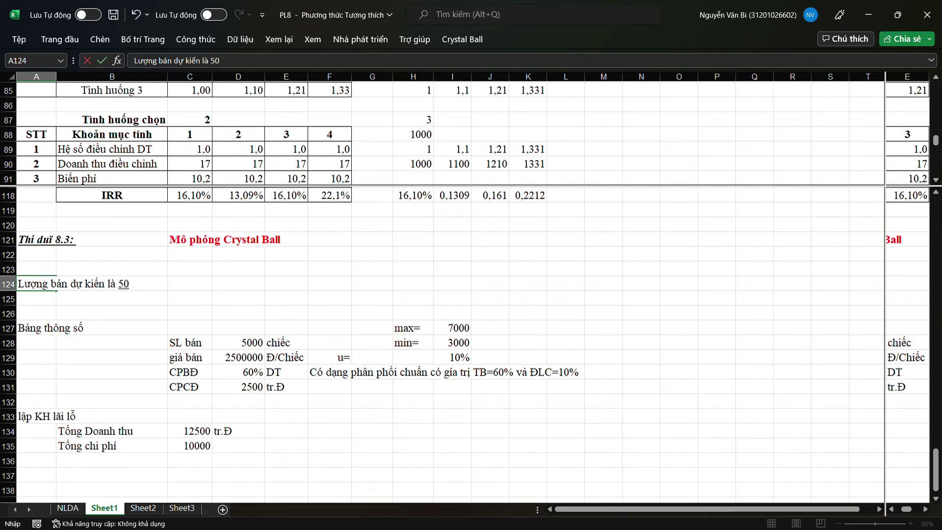
type("0000 chiếc")
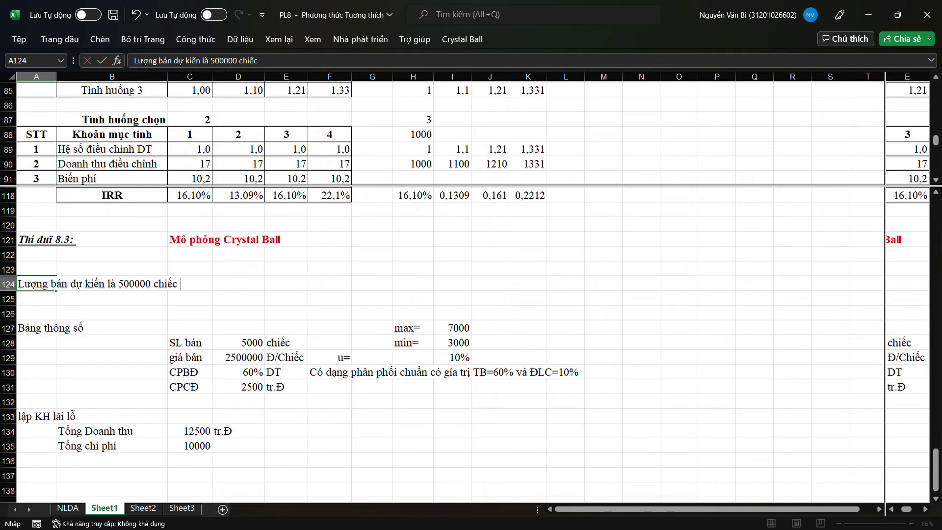
type("c")
key("BackSpace")
type("với giá 2,5")
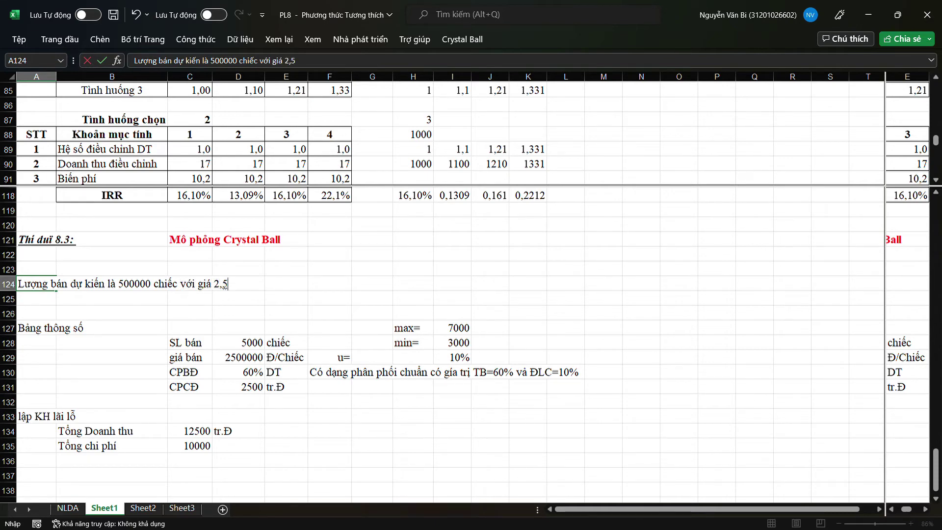
type("tr.Đ. Biêt a")
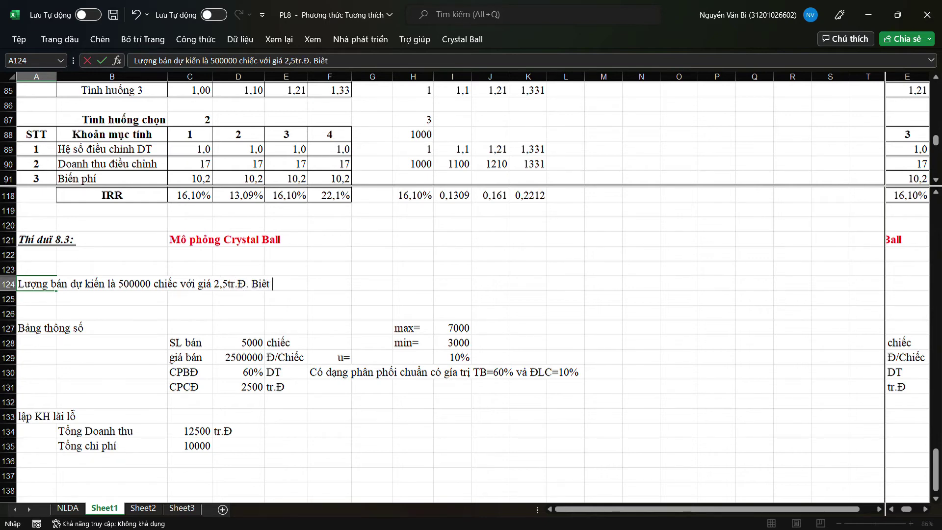
Continue the statement in A124 with "Biết rằng CPB Đ bằng 60% DT. CPCD là" and commit the cell.
key("BackSpace")
key("BackSpace")
type("s")
key("BackSpace")
key("BackSpace")
key("BackSpace")
key("BackSpace")
key("BackSpace")
type("Biê")
type("t rằng")
type(" CPB Đ")
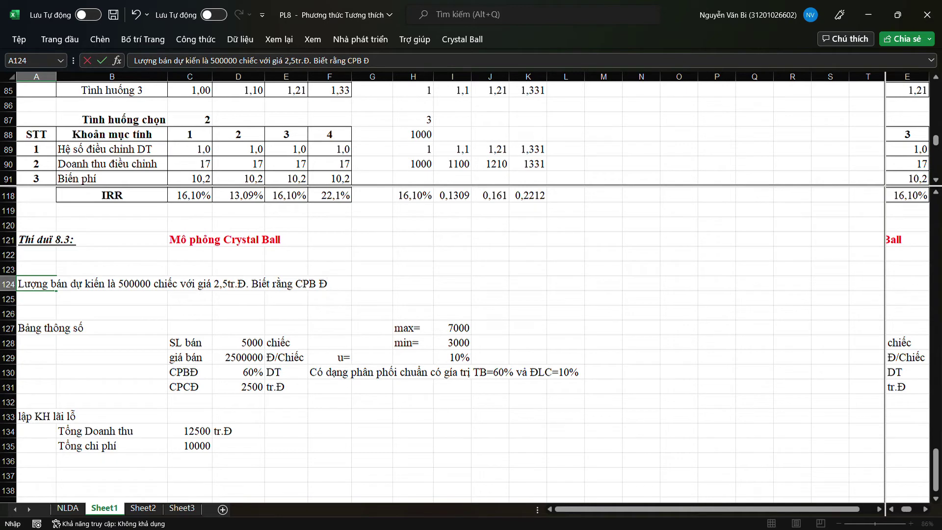
type(" bnagwf")
key("BackSpace")
key("BackSpace")
key("BackSpace")
key("BackSpace")
type("a")
key("BackSpace")
key("BackSpace")
type("ah")
key("BackSpace")
type("ngwf ")
type("60%")
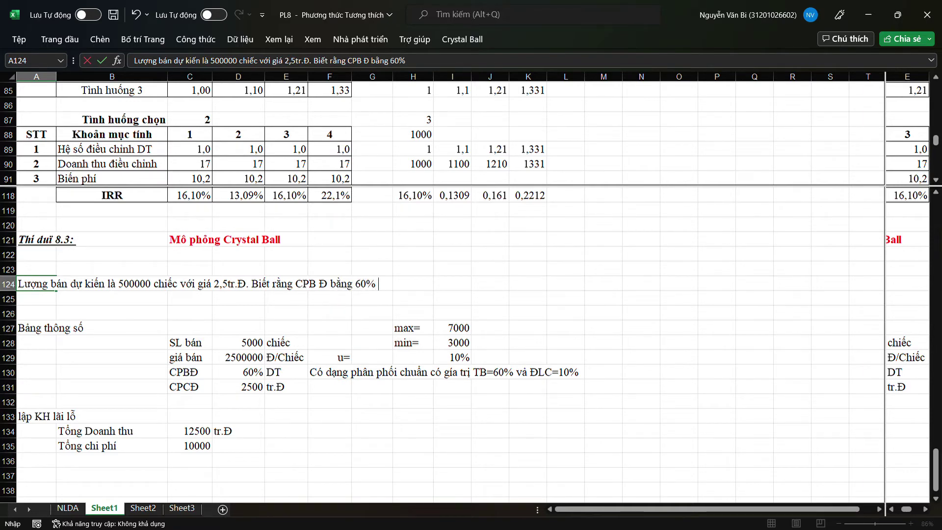
type(" DT. CP")
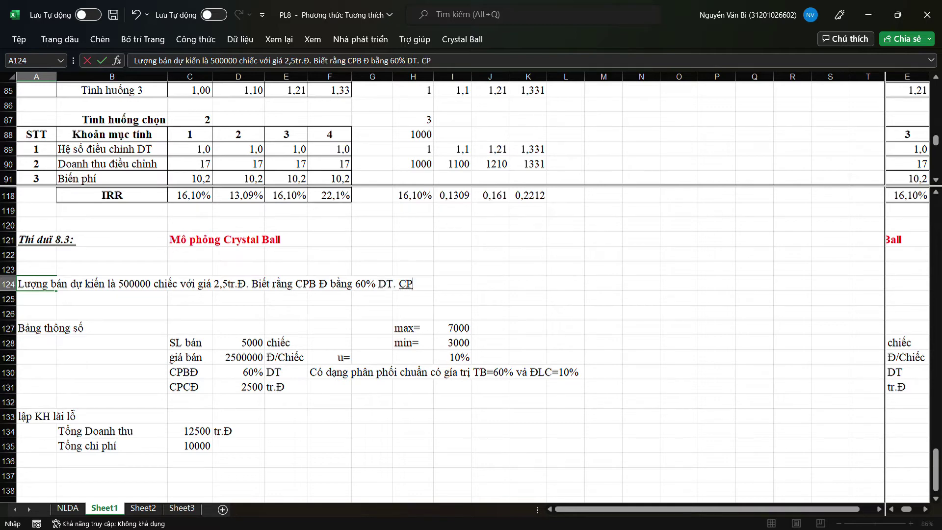
type("CD là")
key("Return")
Enter 2500 in A125 and the question "Hãy tính lãi ròng mang lại từ dự án" in B125.
type("2500")
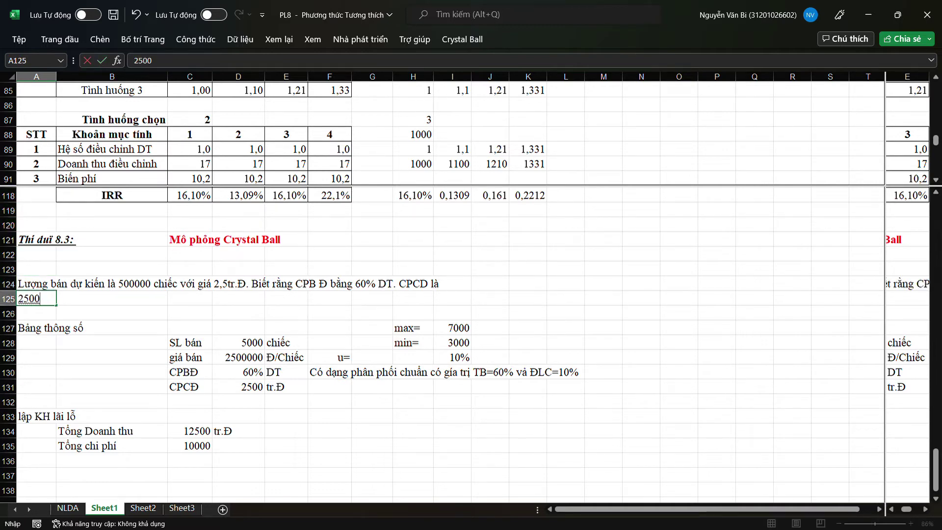
key("Tab")
type("Hã")
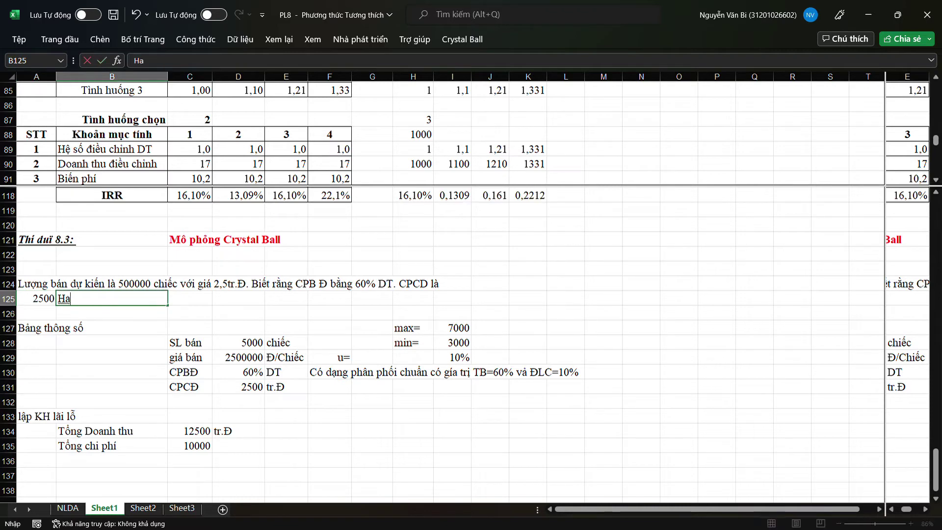
type("y tính ")
type("lãi r")
type("òng mn")
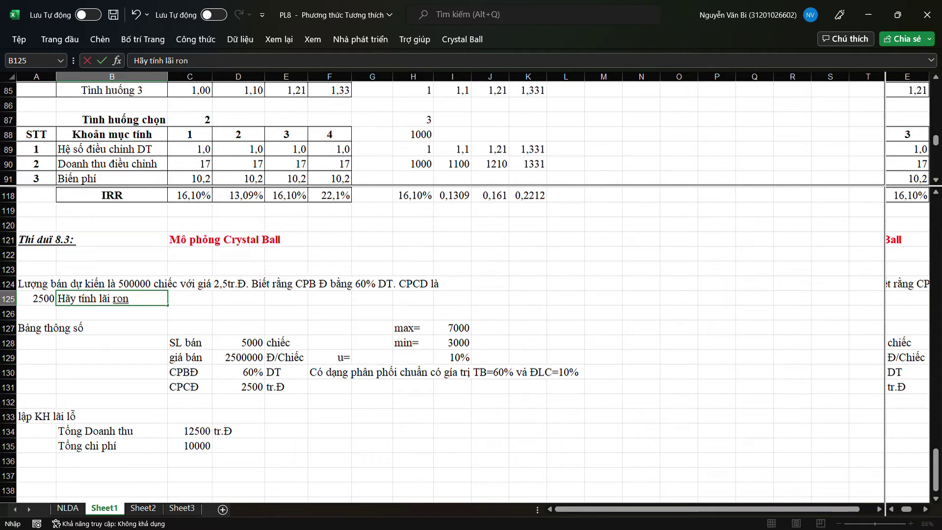
type("ag la")
key("BackSpace")
key("BackSpace")
key("BackSpace")
key("BackSpace")
key("BackSpace")
key("BackSpace")
key("BackSpace")
type("mang lạ")
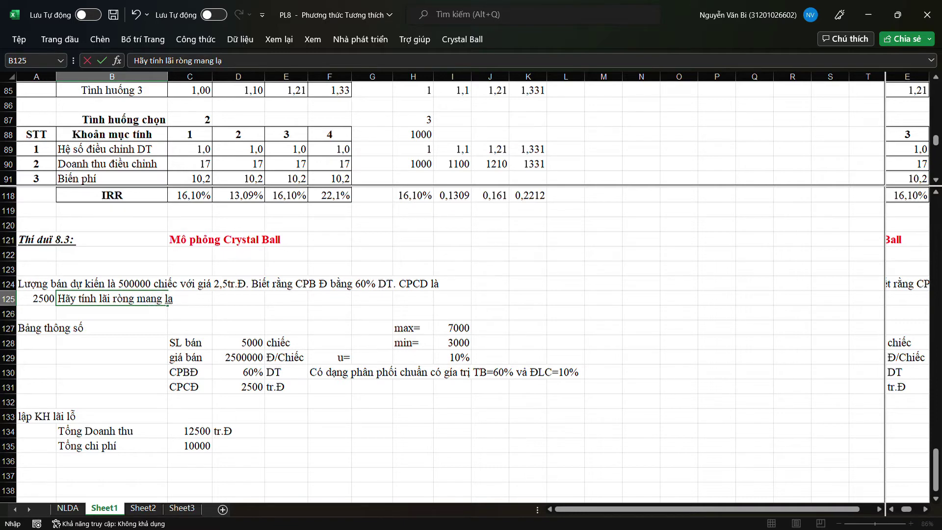
type("i từ dự án")
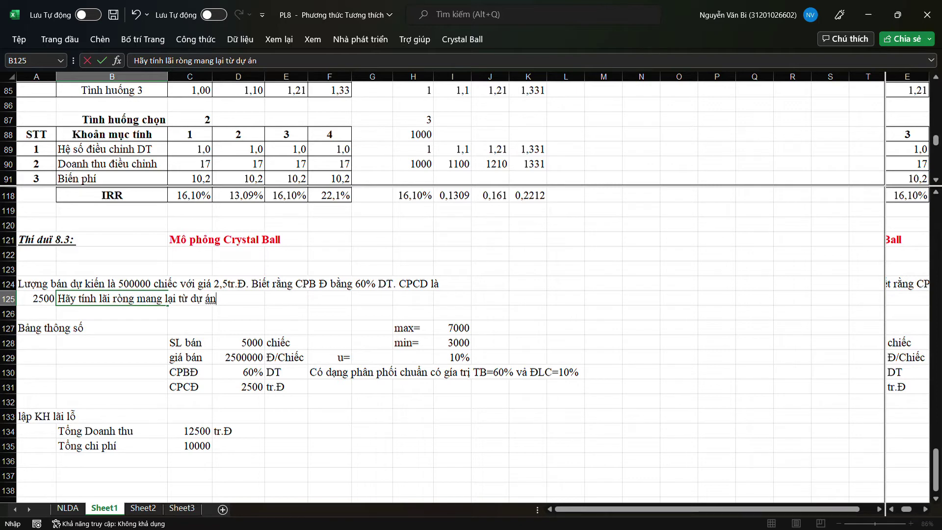
left_click(329, 313)
Correct the cost abbreviations in the A124 statement to "CPBĐ" and "CPCĐ".
left_click(329, 283)
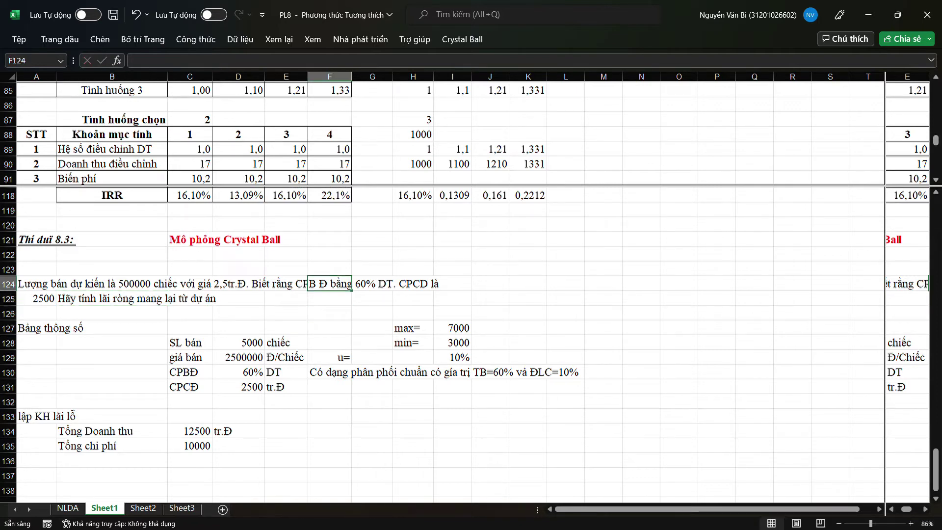
double_click(37, 284)
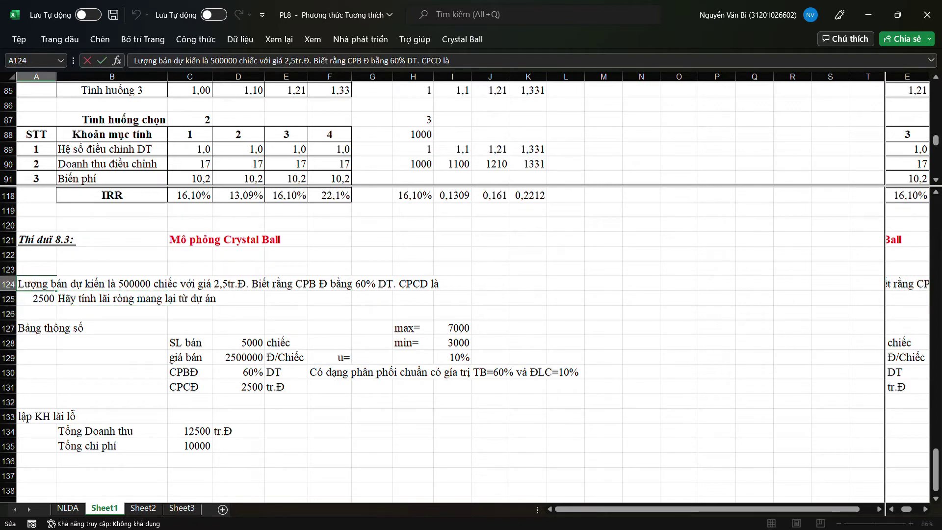
key("BackSpace")
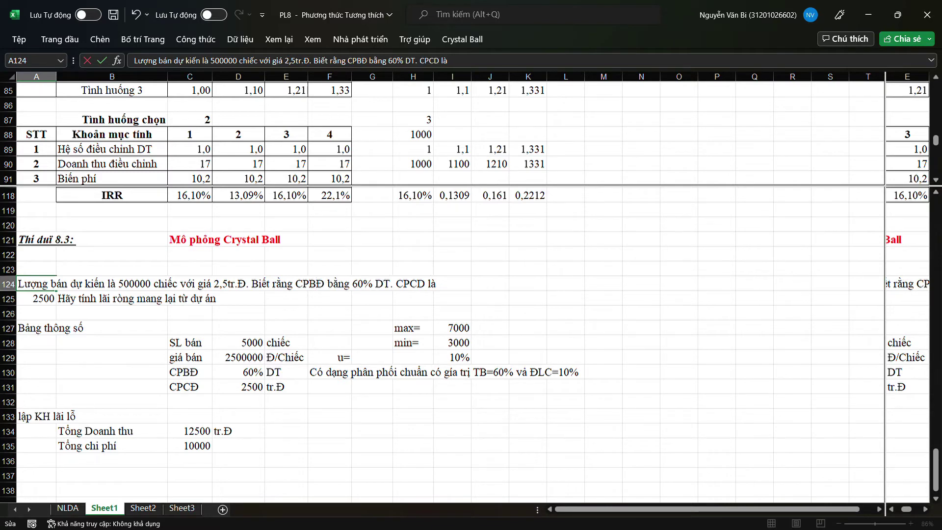
left_click_drag(425, 283, 417, 284)
type("Đ")
left_click(372, 313)
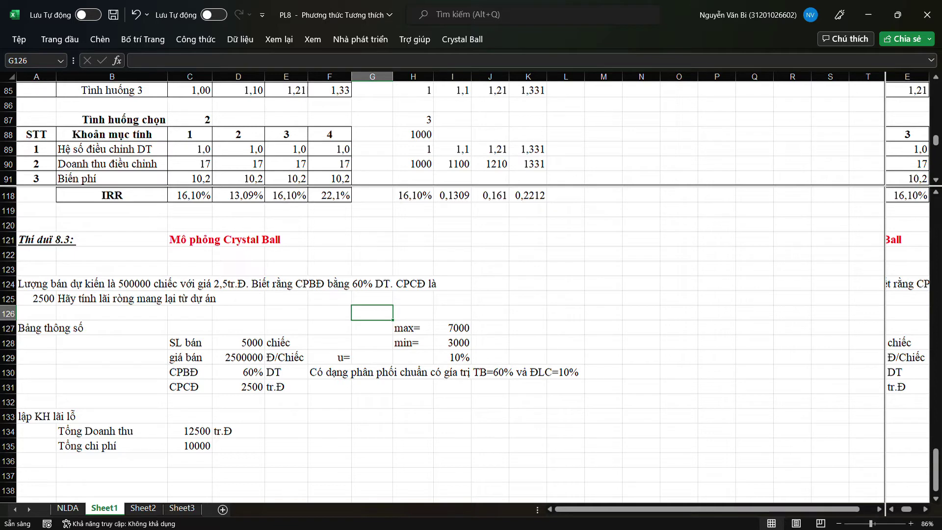
Enter 3E+0,6 beside "u=" in G129 and put an equals sign before it to make it a formula.
left_click(413, 357)
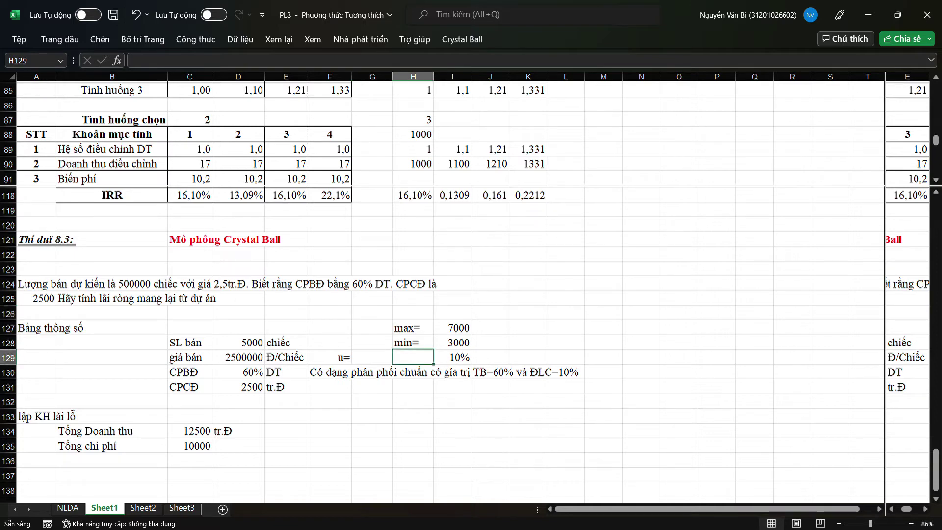
left_click(372, 357)
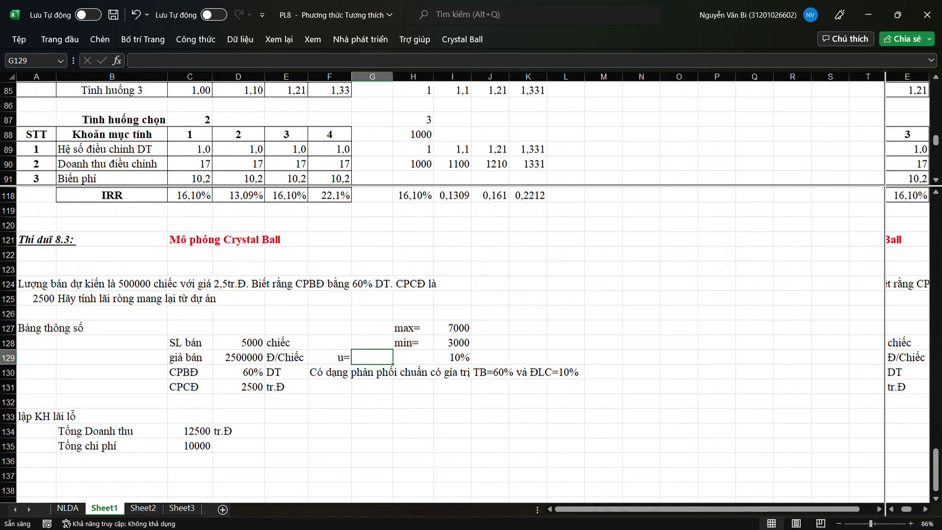
type("3E+0,6")
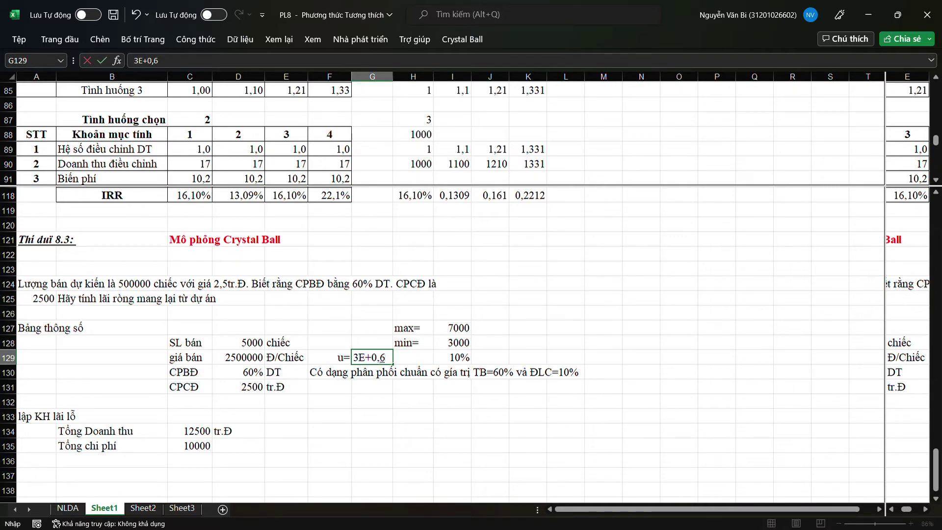
key("ctrl+Return")
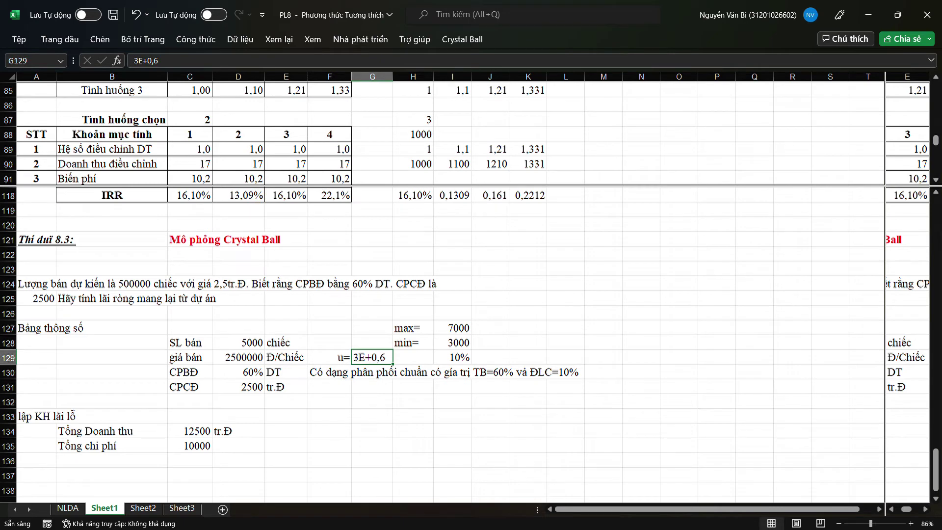
double_click(357, 357)
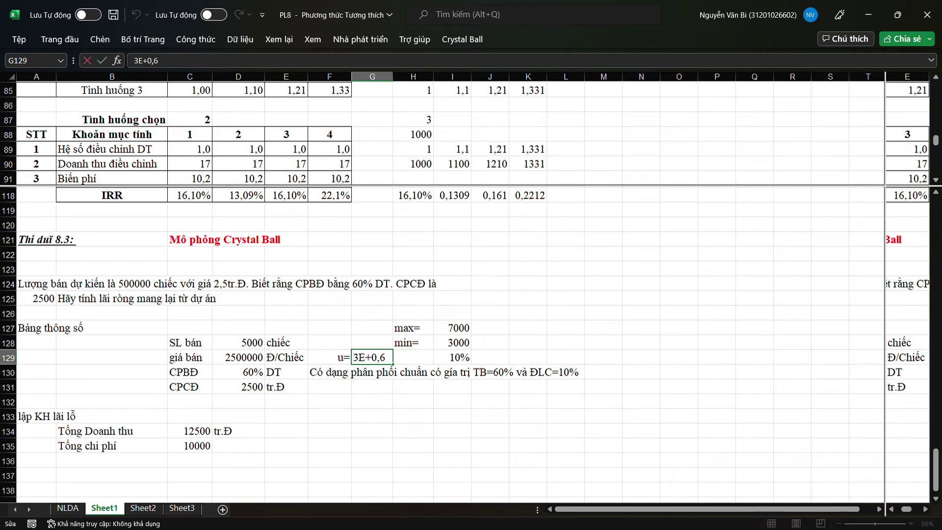
type("=")
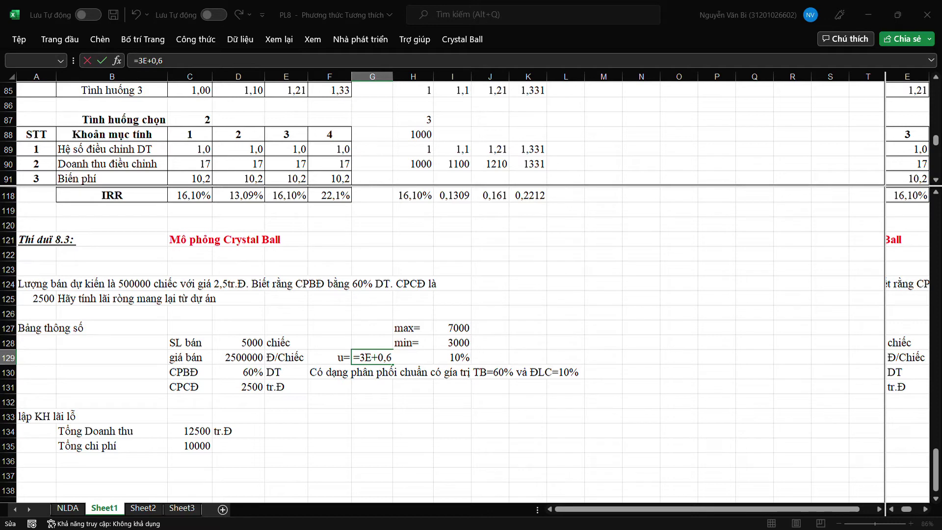
key("Return")
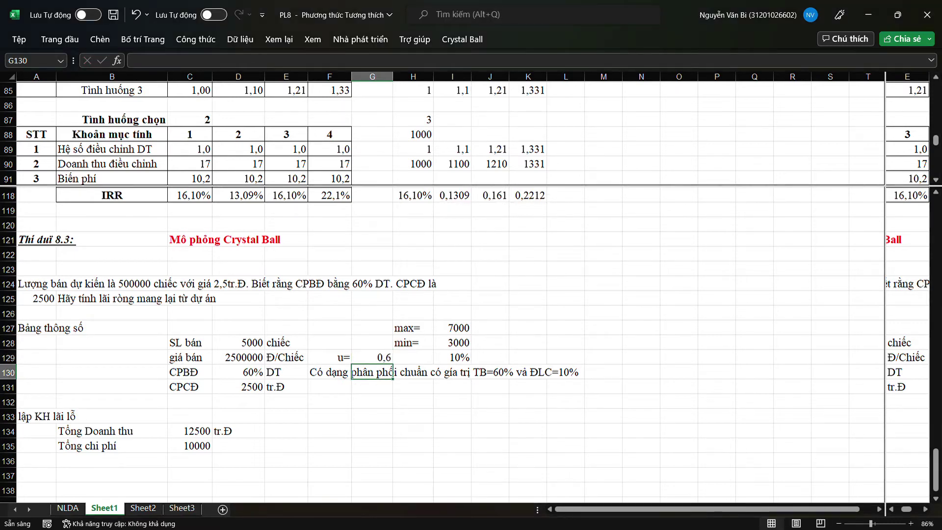
Try to replace the E3 reference in G129's formula with 3E so it reads =3E+0,6.
left_click(372, 357)
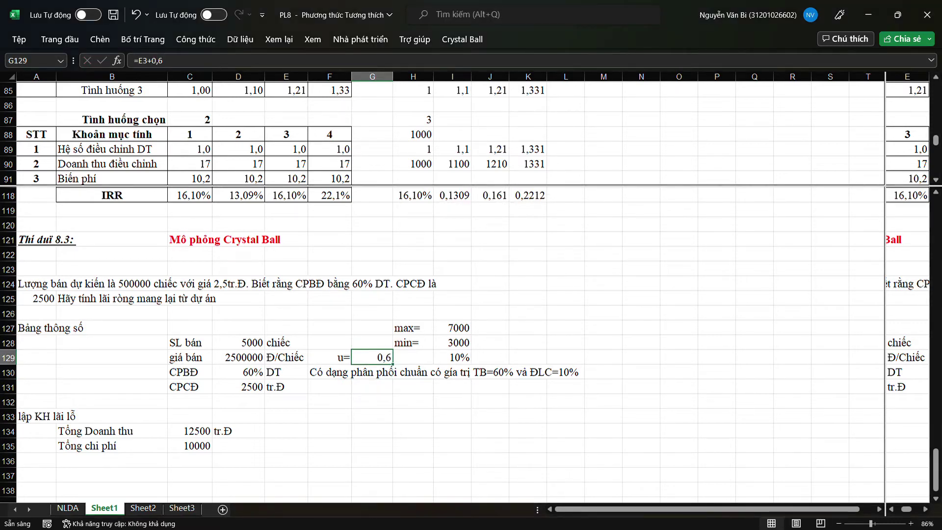
key("F2")
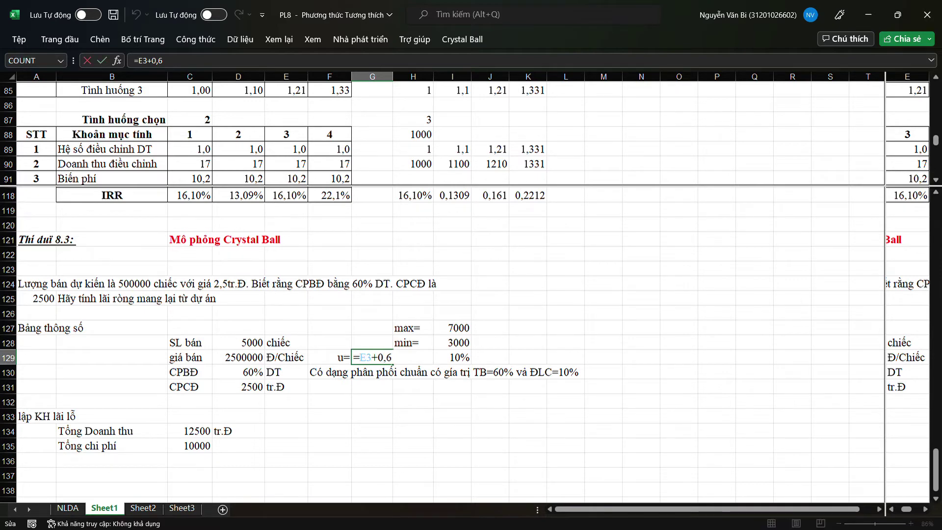
key("shift+Right")
key("shift+Right")
type("3E")
key("Return")
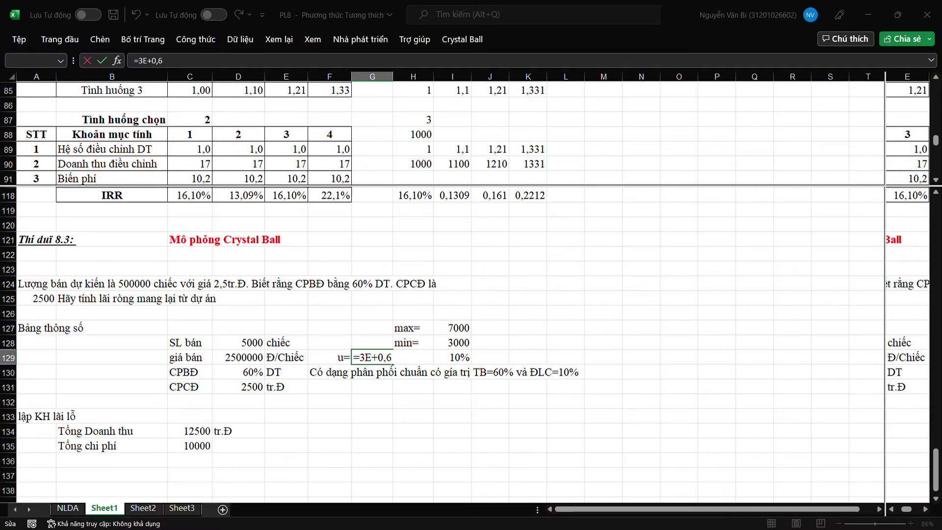
key("Return")
Clear the content of G129 and re-enter the formula as =3E+0,6.
key("Left")
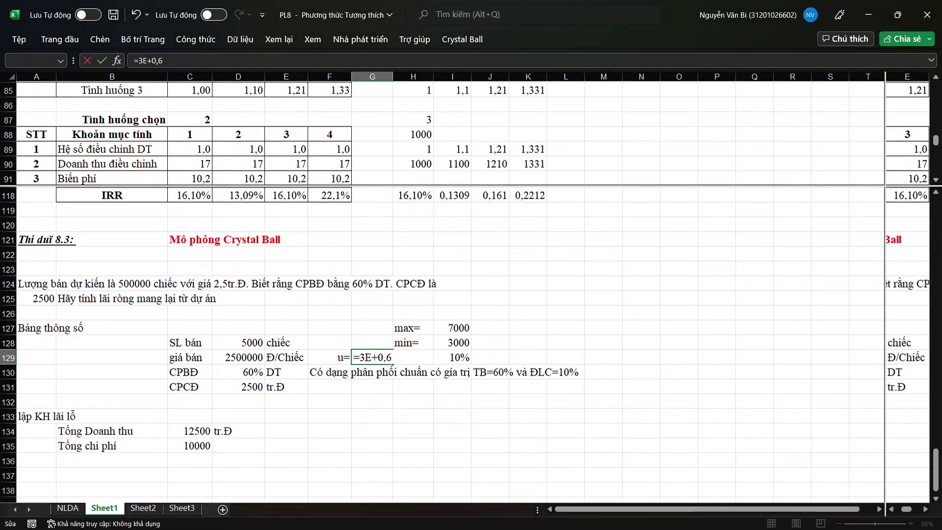
key("shift+Left")
key("shift+Left")
key("shift+Left")
key("shift+Left")
key("shift+Left")
key("shift+Left")
key("shift+Left")
key("shift+Left")
type("=")
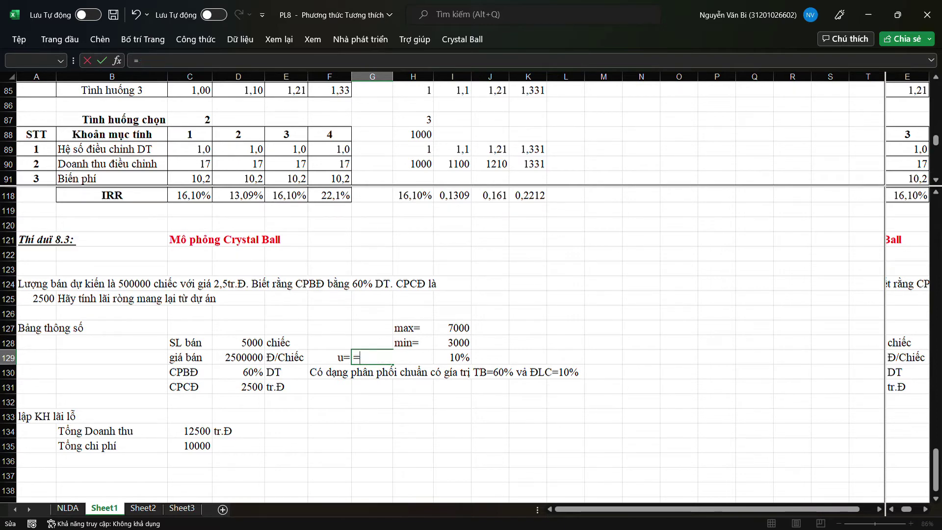
type("3E+0,6")
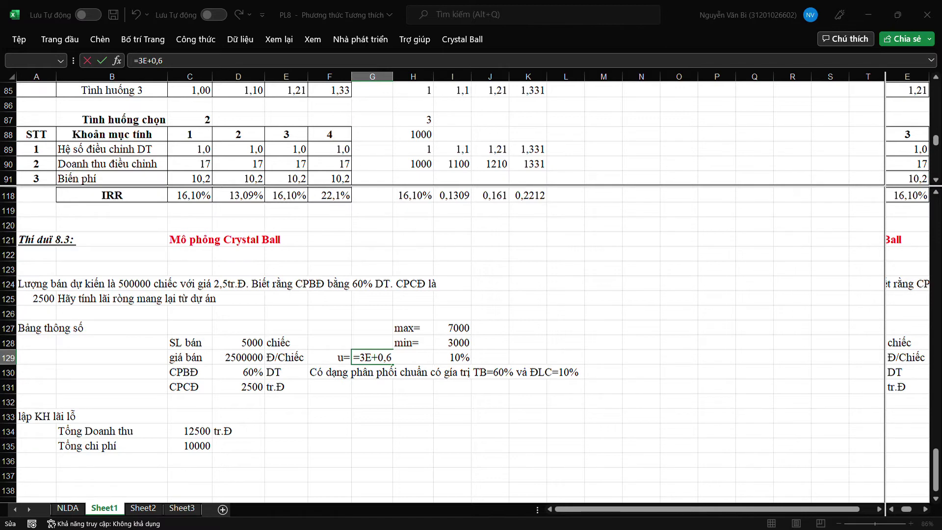
Try to write the decimal in G129's formula with a point as =3E+0.6, and empty the cell.
key("alt+Tab")
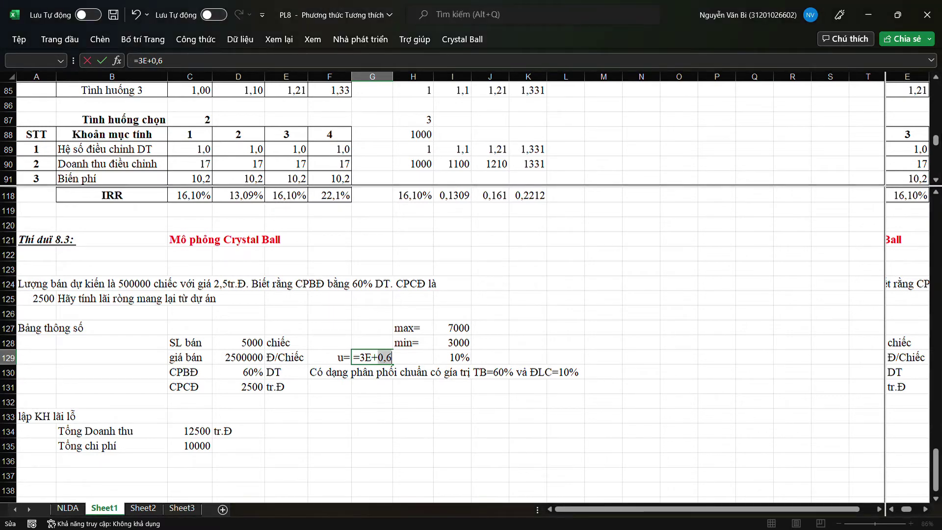
key("Right")
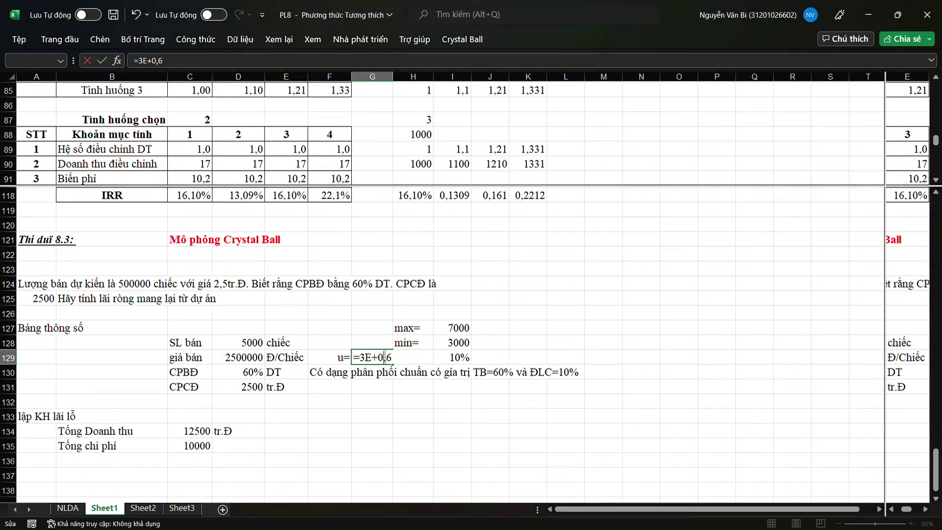
key("BackSpace")
type(".")
key("alt+Tab")
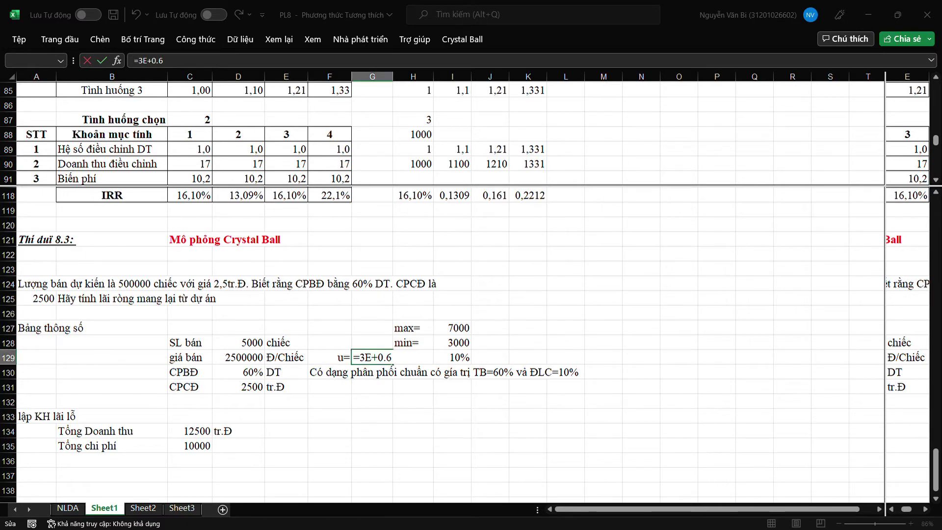
key("Return")
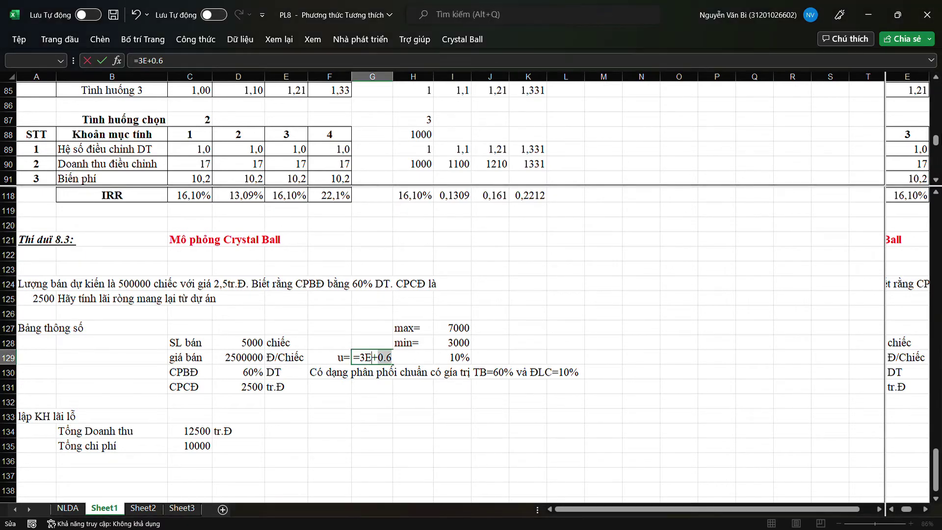
key("shift+Home")
key("BackSpace")
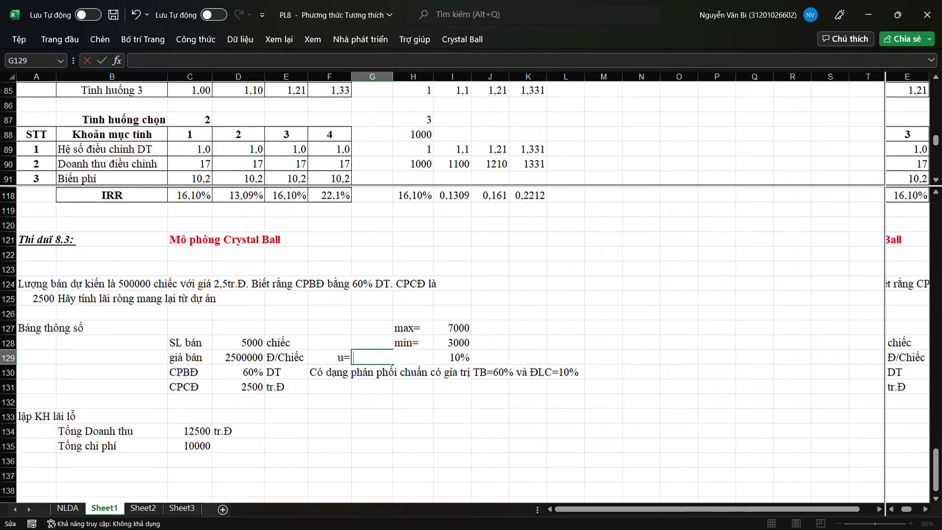
key("Escape")
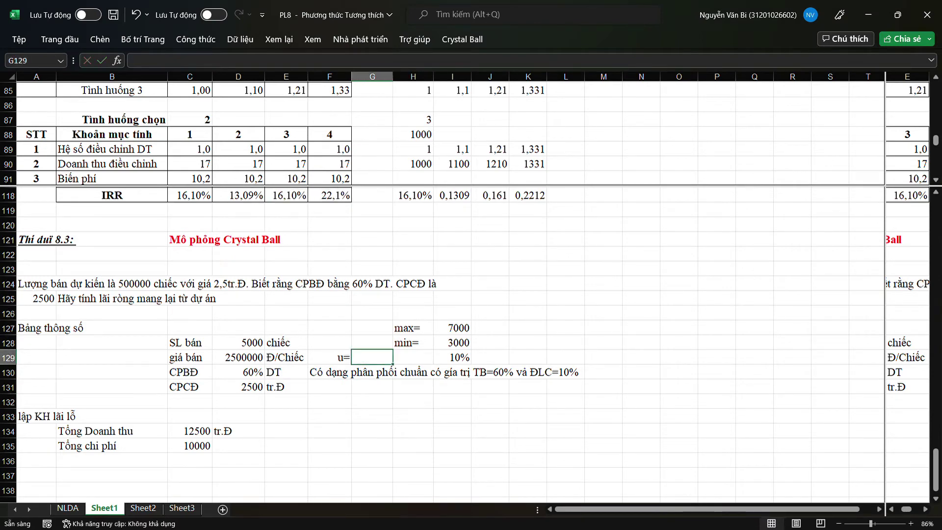
Enter 3E+0,6 in G129 as plain text without an equals sign.
type("3E+0,")
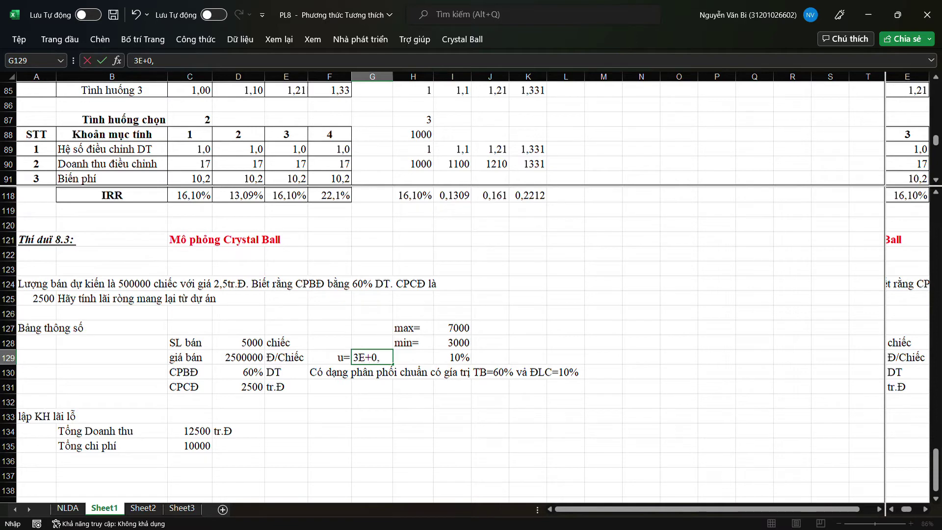
type("6")
left_click(413, 387)
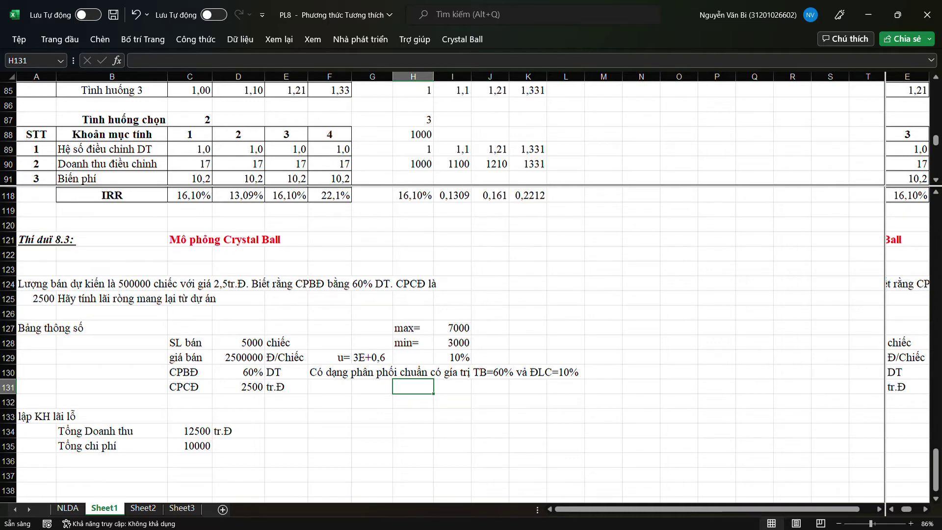
Insert the Greek symbols μ and σ into H129, beside the 10% value.
left_click(413, 357)
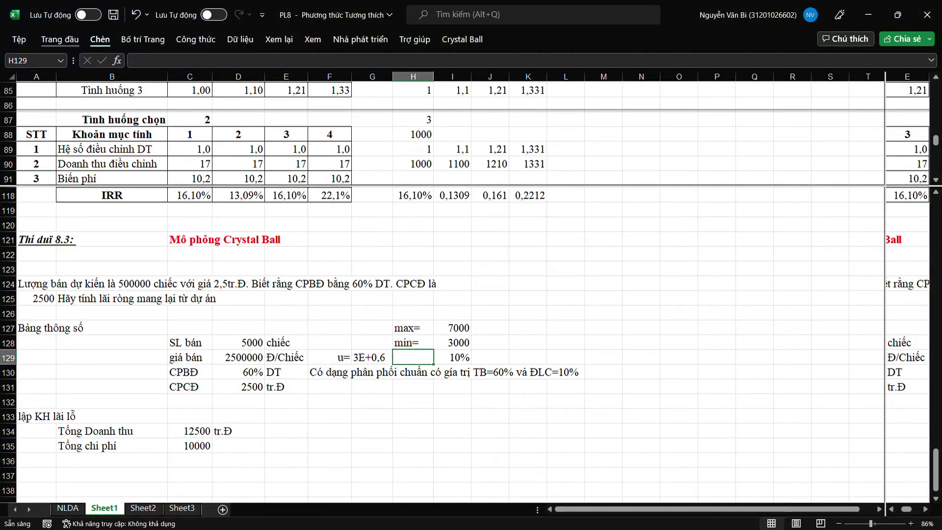
left_click(59, 40)
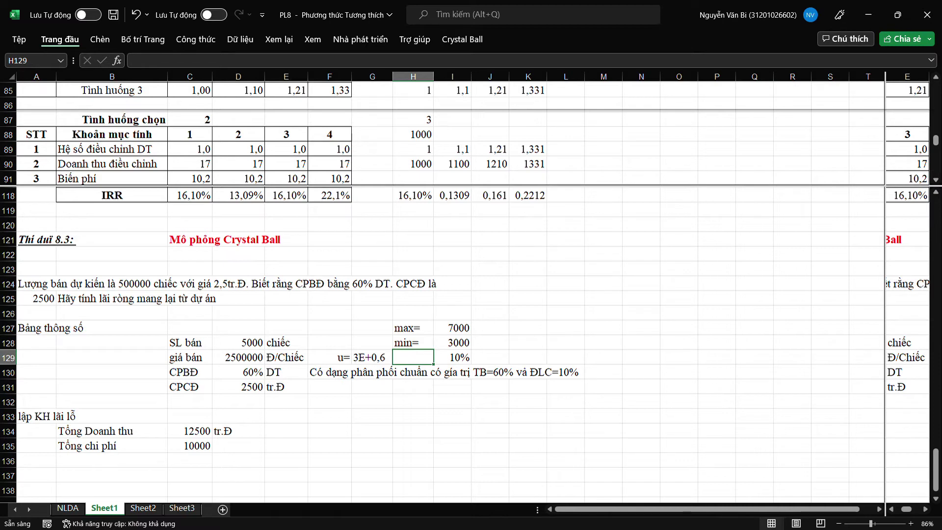
left_click(99, 39)
key("F2")
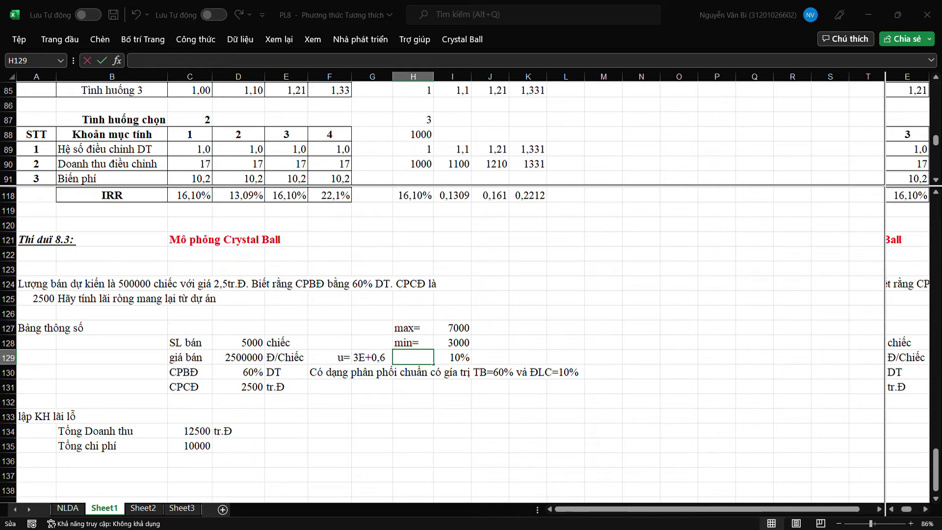
type("μ")
type("σ")
left_click(678, 372)
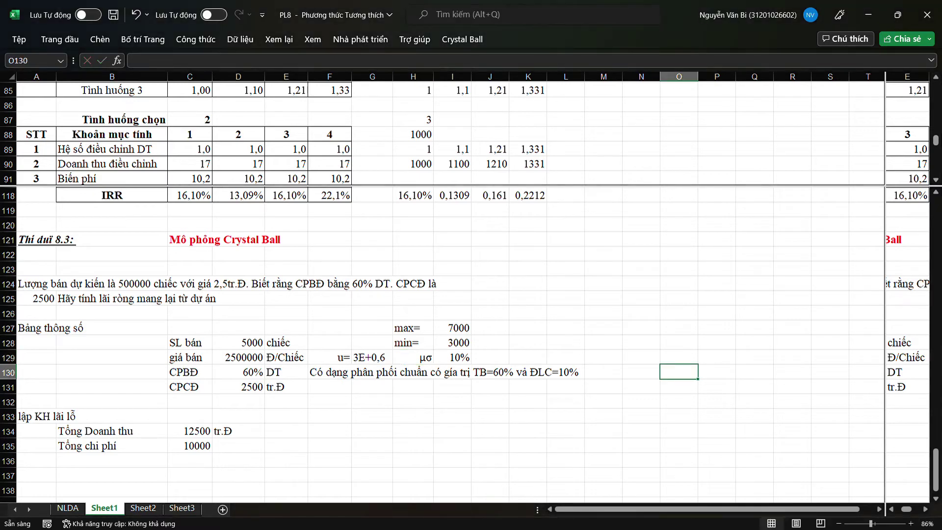
Change the label in F129 to "μ=" and reduce the one in H129 to "σ=".
left_click(413, 357)
double_click(426, 357)
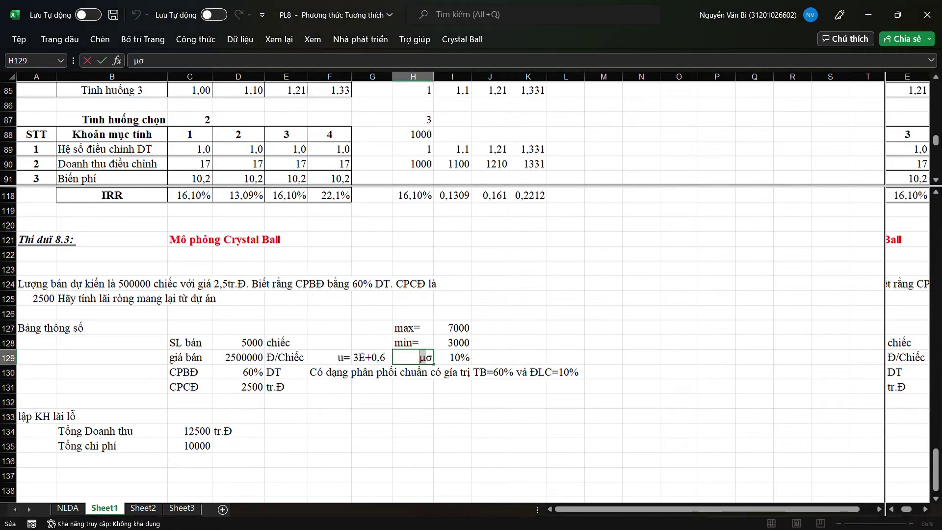
key("BackSpace")
double_click(343, 357)
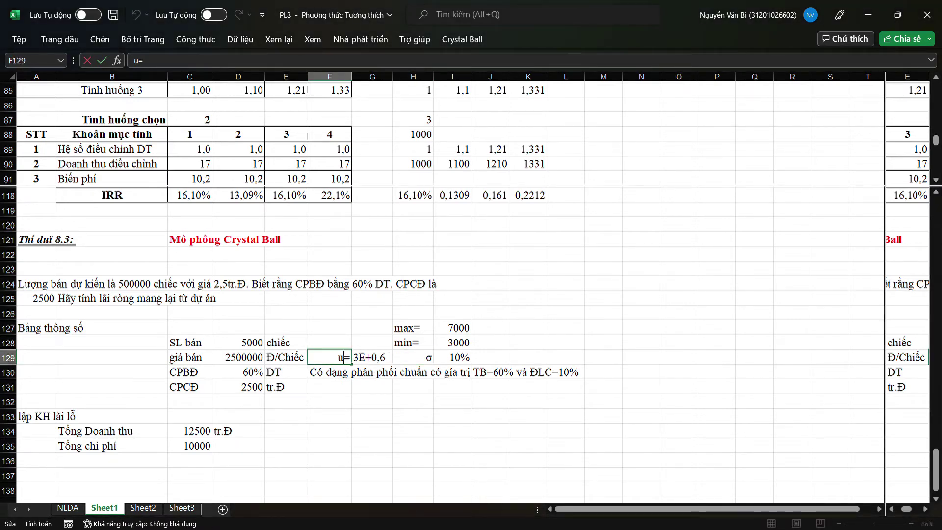
double_click(344, 357)
type("μ")
double_click(426, 357)
type("=")
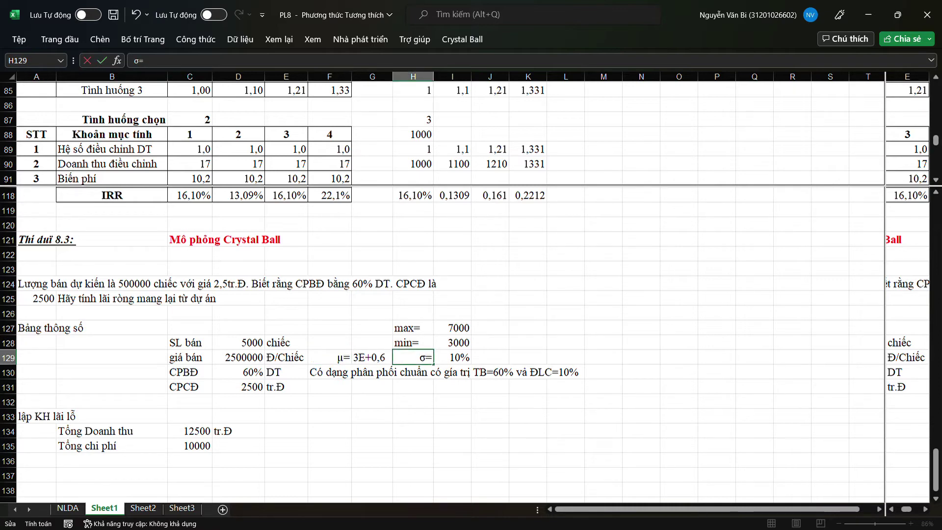
left_click(452, 387)
Left-align the "σ=" label in H129.
left_click(413, 357)
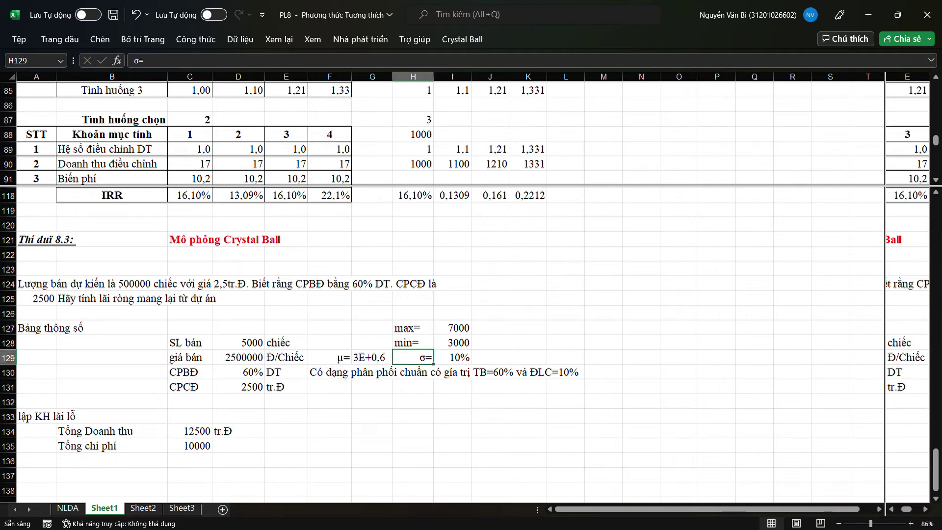
left_click(60, 39)
left_click(241, 80)
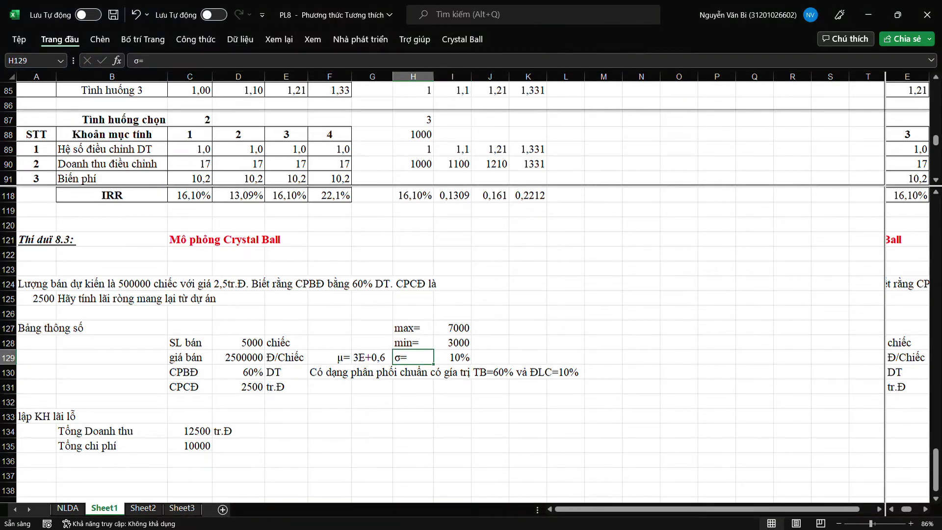
left_click(603, 400)
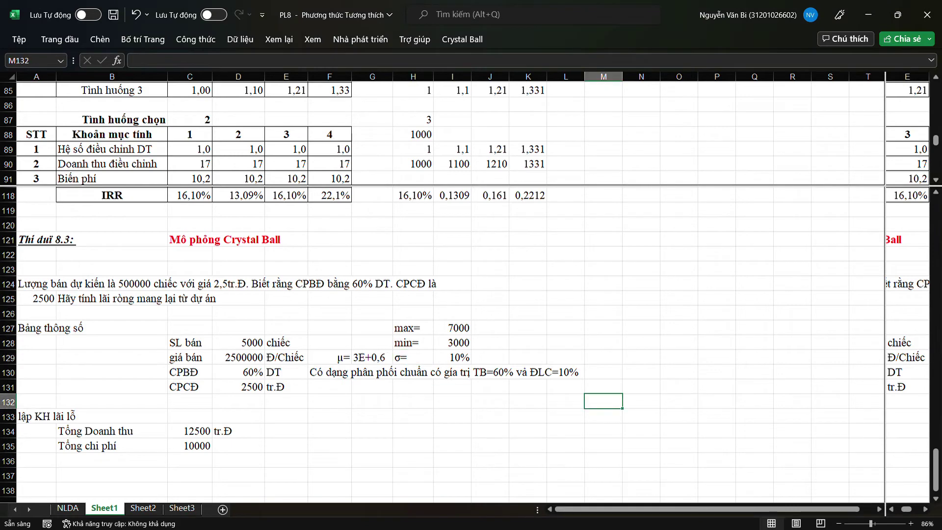
Right-align the labels "max=", "min=" and "σ=" in H127:H129.
left_click_drag(413, 327, 413, 357)
left_click(60, 39)
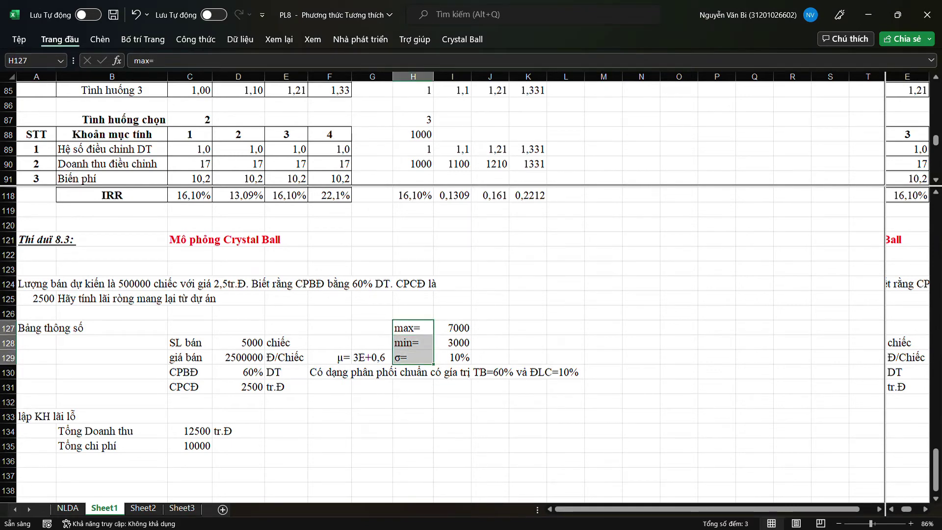
key("alt+h")
key("a")
key("r")
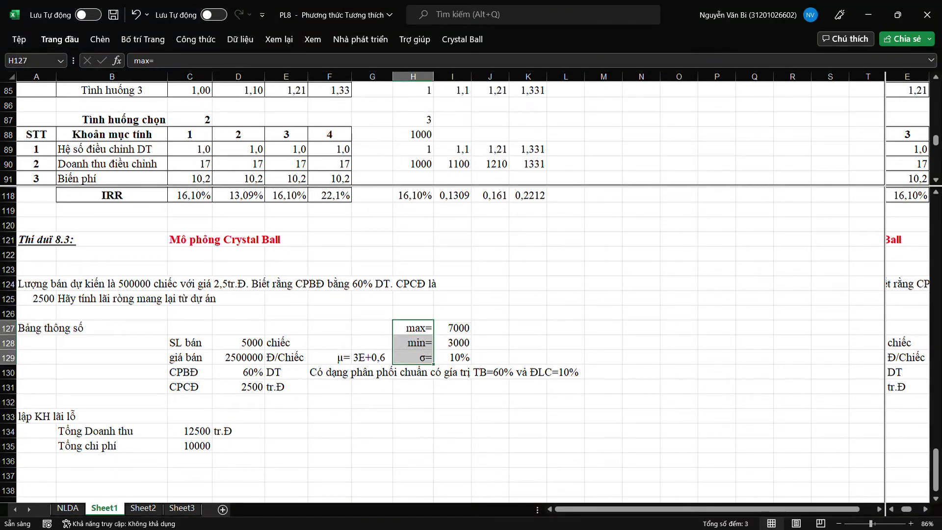
left_click(452, 416)
Delete the content of G129 beside the "μ=" label.
left_click(372, 357)
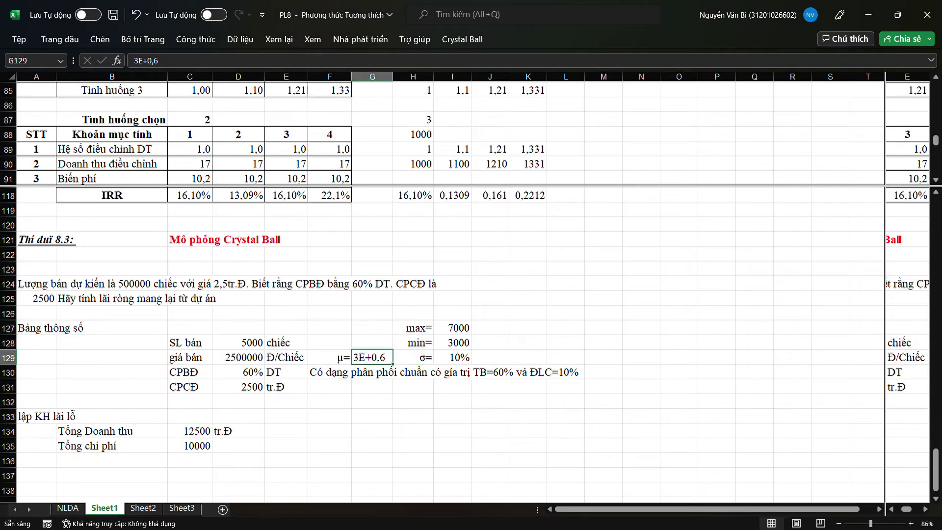
key("Delete")
left_click(528, 460)
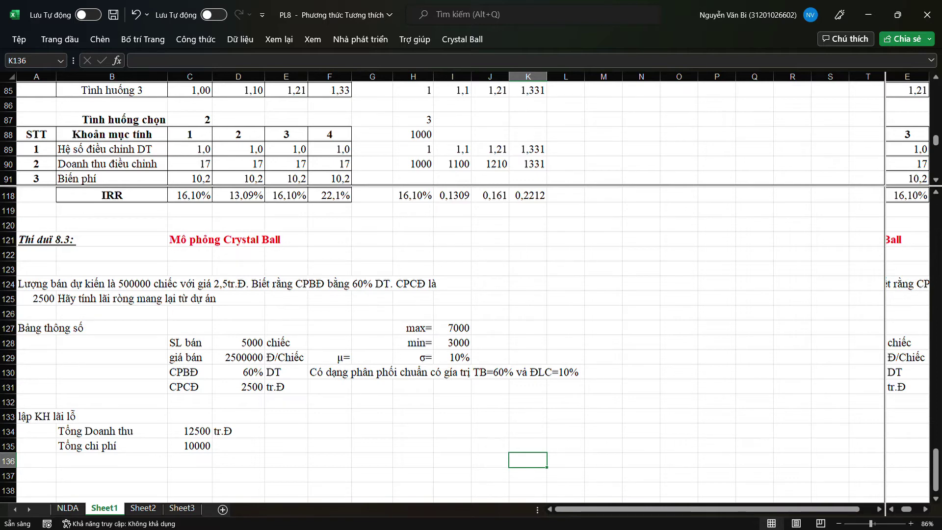
Enter the distribution note "Phân phối tam giác" in F128 for the sales quantity.
left_click(329, 342)
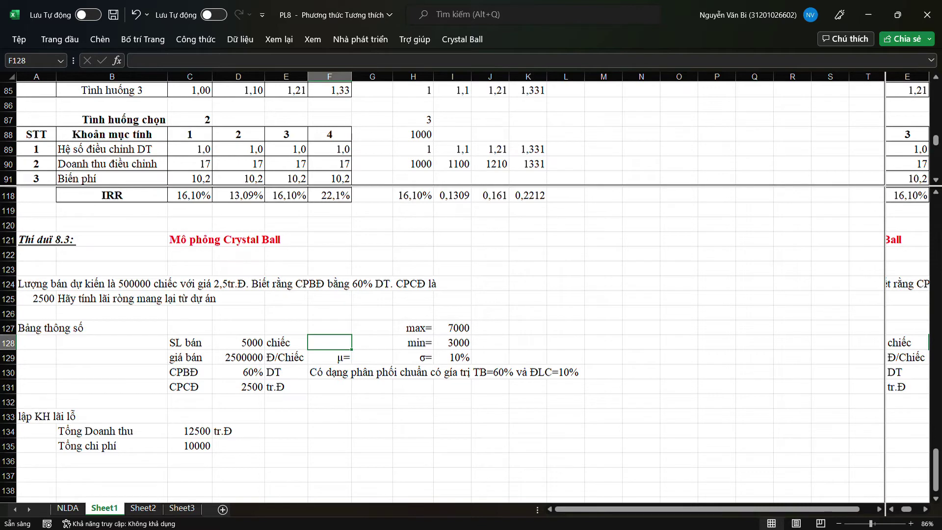
type("Ph")
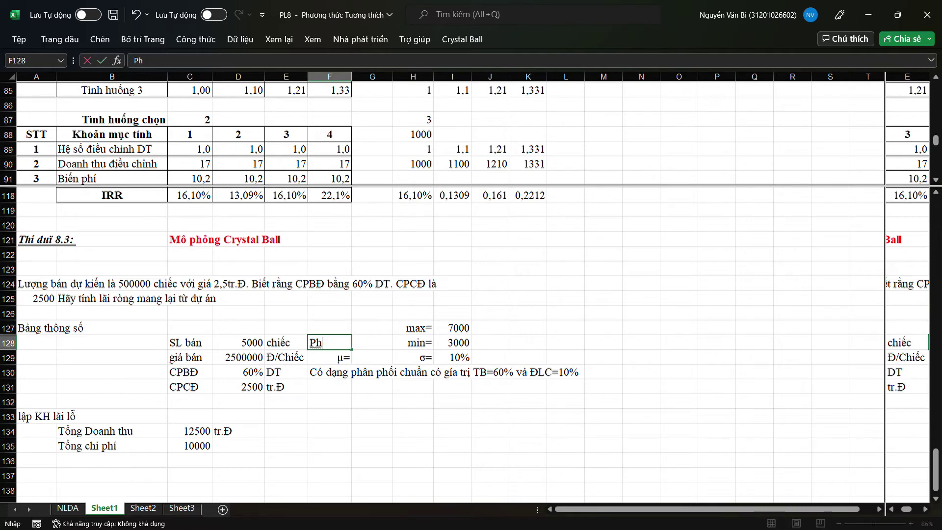
type("ân phôi tam giác")
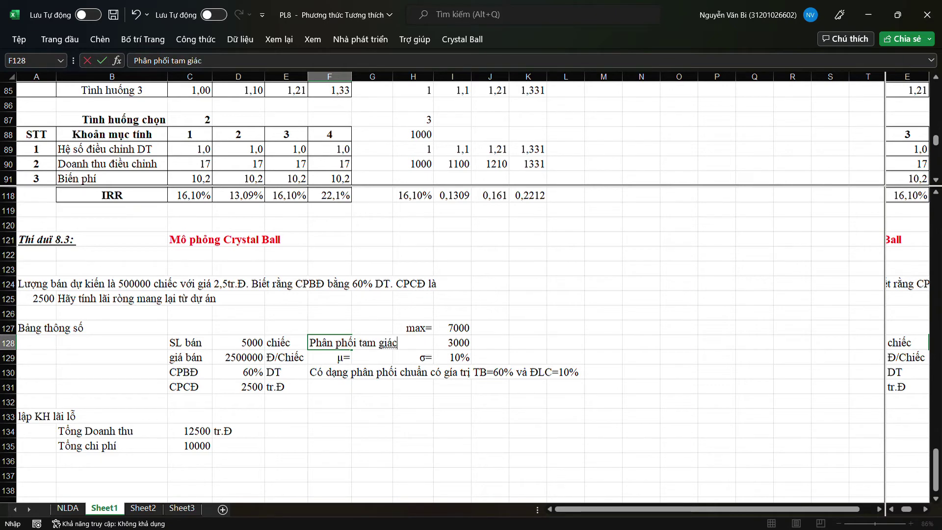
left_click(603, 342)
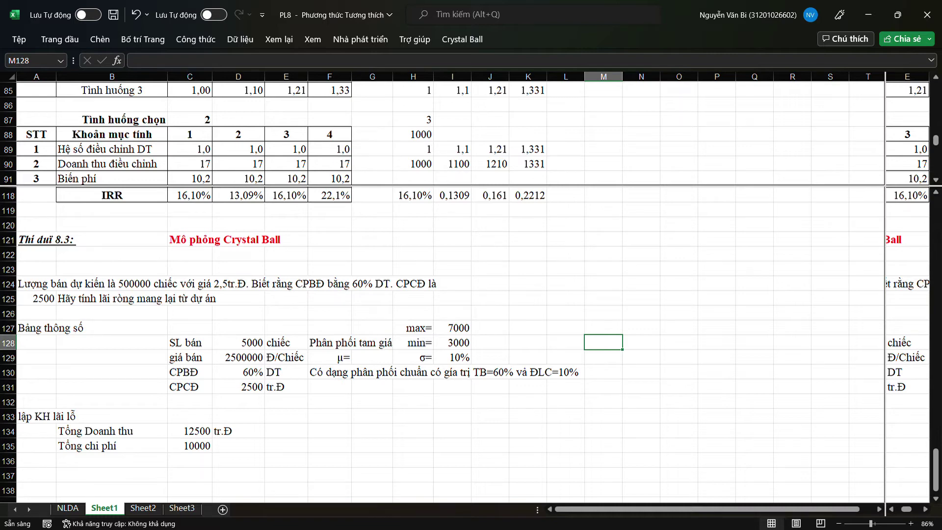
Move the vertical window split back to just after column N and show the second pane from column A.
left_click(412, 431)
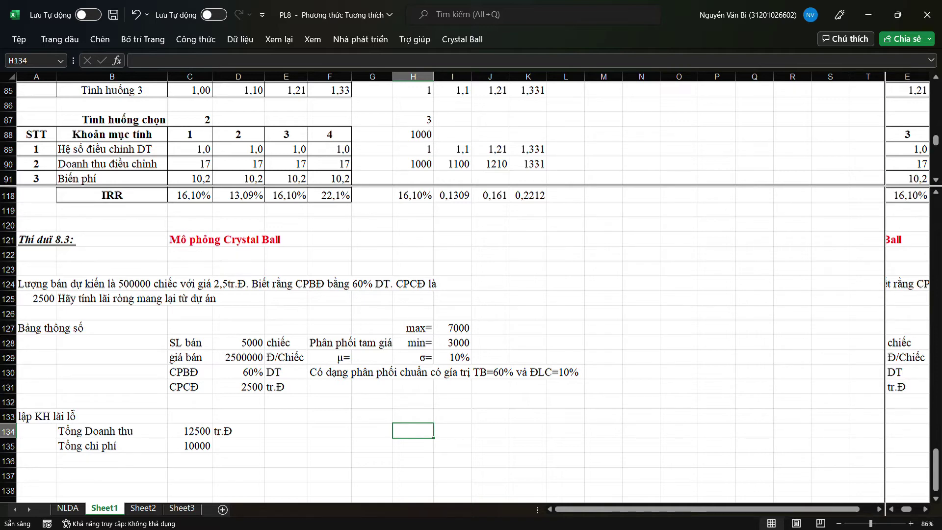
left_click(490, 283)
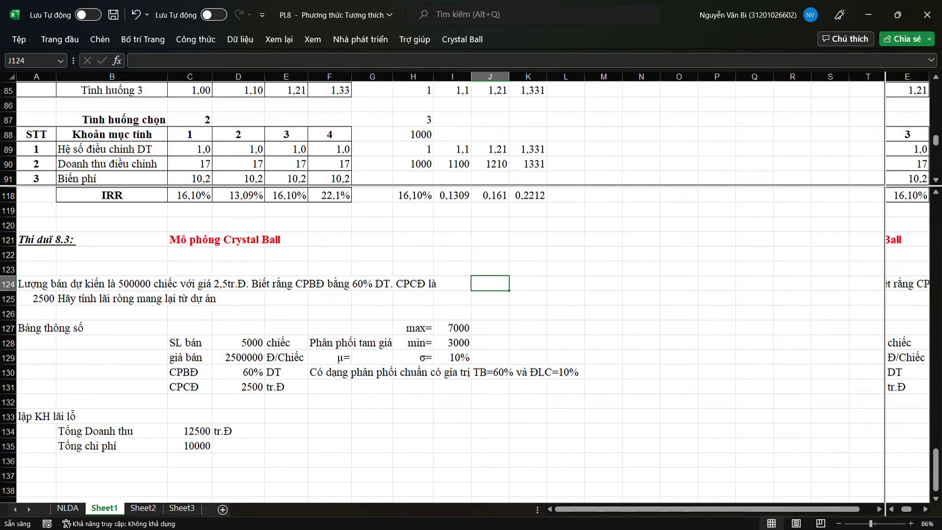
left_click_drag(885, 273, 662, 273)
left_click_drag(804, 509, 733, 509)
scroll(796, 294, "left", 1)
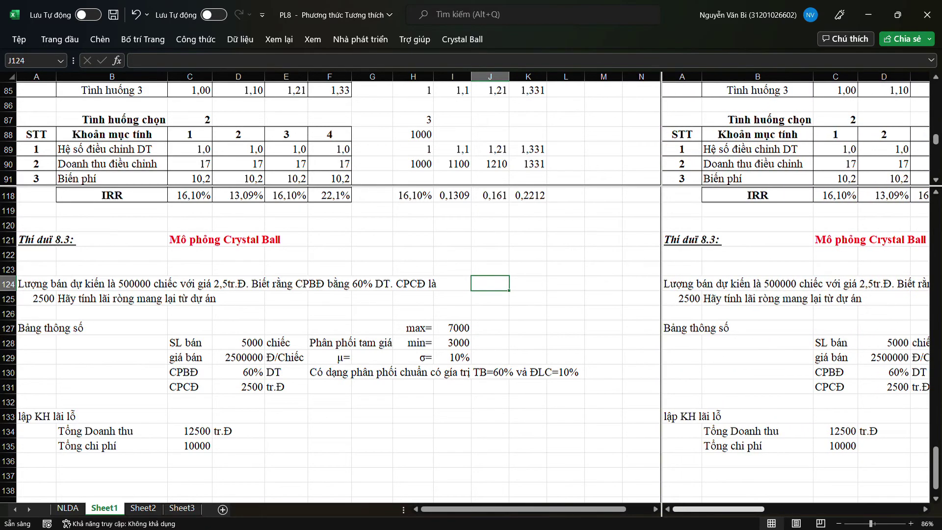
scroll(329, 343, "up", 2)
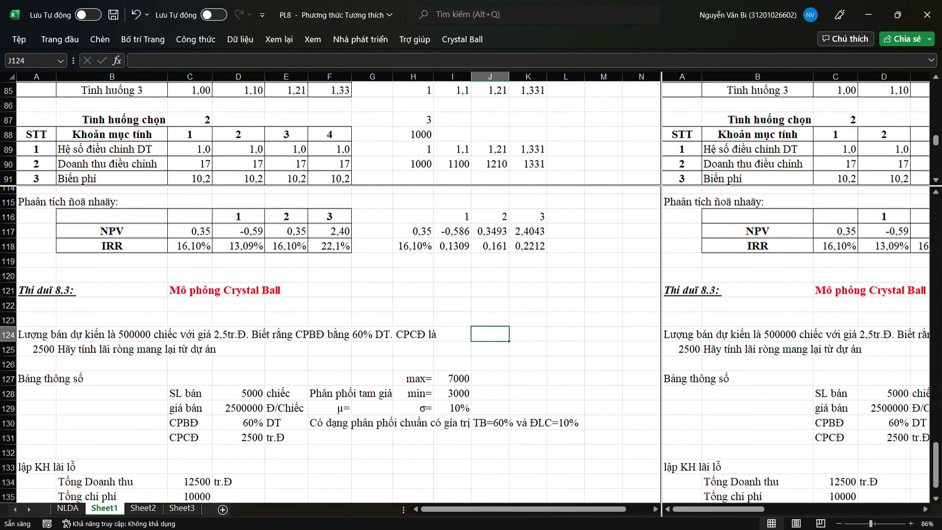
scroll(330, 343, "down", 2)
Lower the horizontal window split so the upper pane extends to row 94, keeping example 8.3 in the lower pane.
left_click_drag(330, 186, 330, 230)
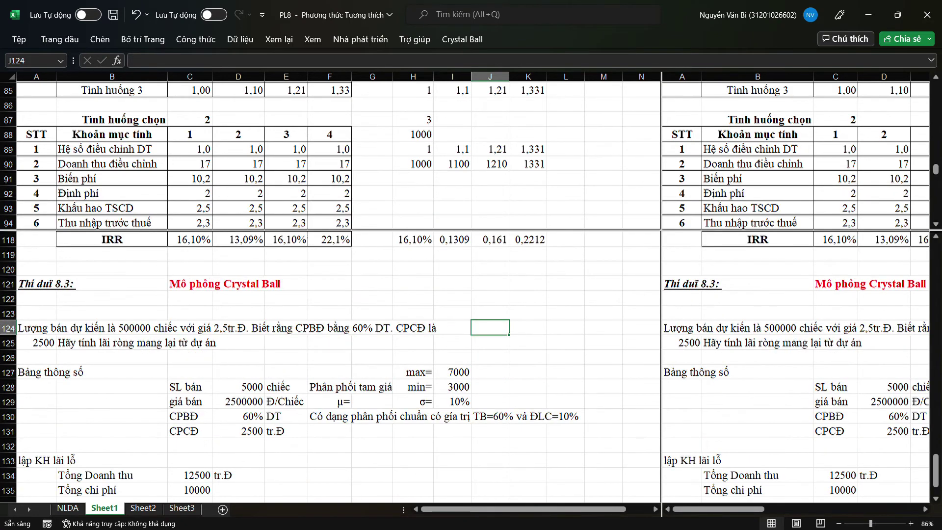
left_click(286, 343)
scroll(286, 343, "down", 2)
scroll(330, 366, "up", 1)
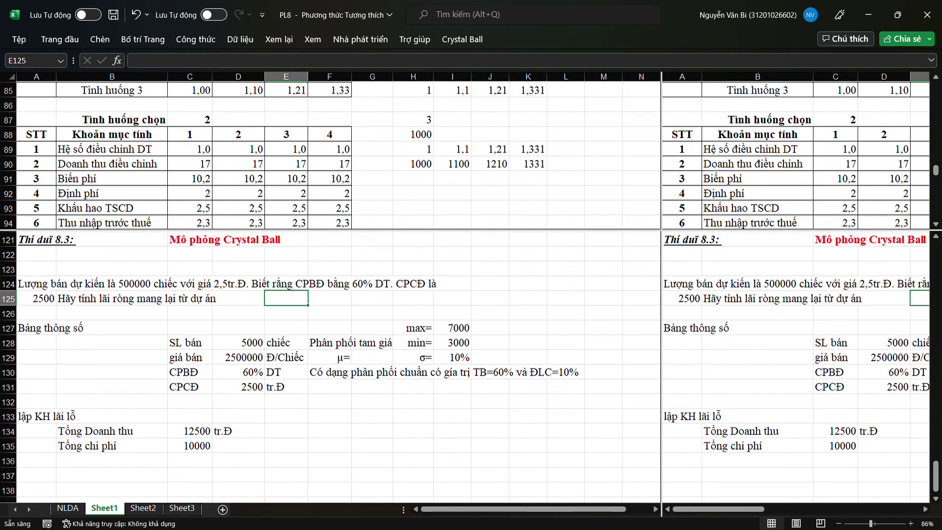
left_click(329, 163)
scroll(329, 163, "up", 3)
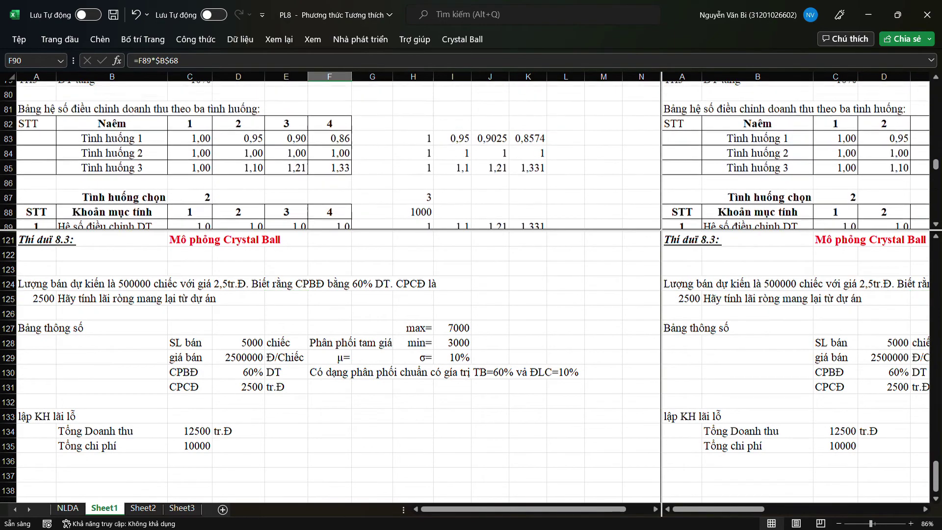
scroll(329, 163, "down", 5)
scroll(330, 155, "up", 5)
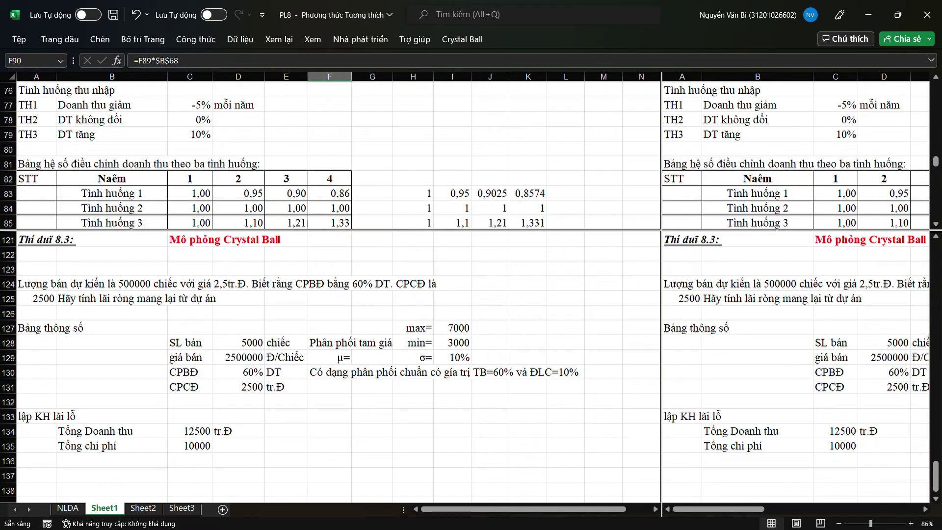
left_click(112, 178)
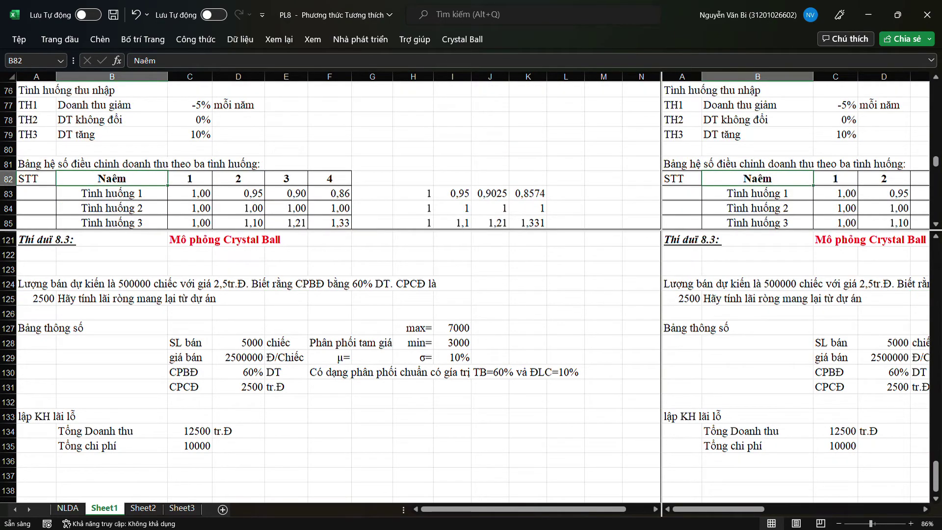
Replace the garbled header text in B82 of the revenue adjustment table with "Năm".
type("Năm")
left_click(238, 104)
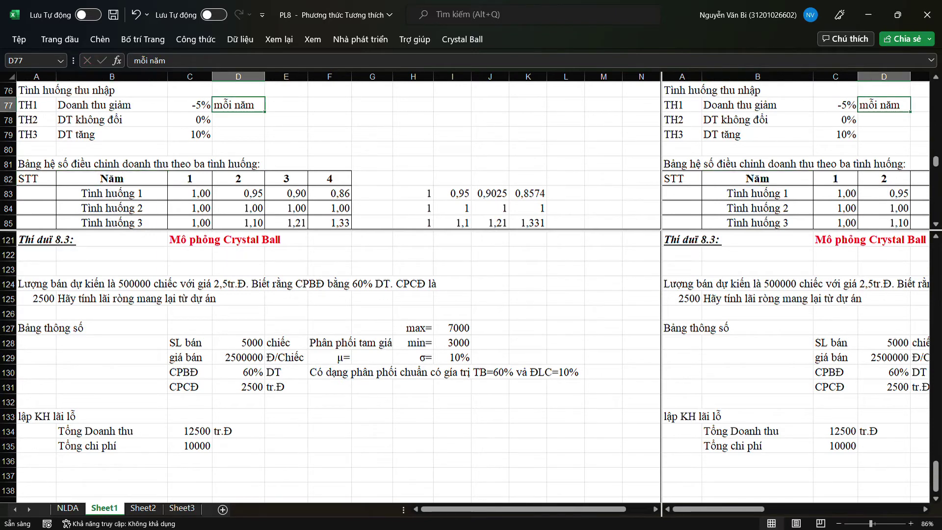
Replace the garbled heading in B105 of the cash flow table with "Ngân lưu từ đầu tư".
scroll(236, 155, "down", 6)
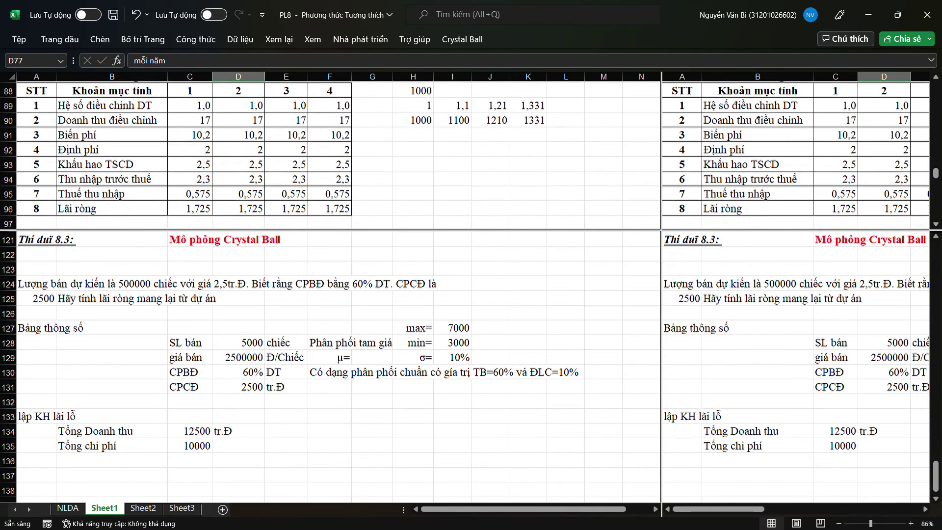
scroll(235, 155, "down", 4)
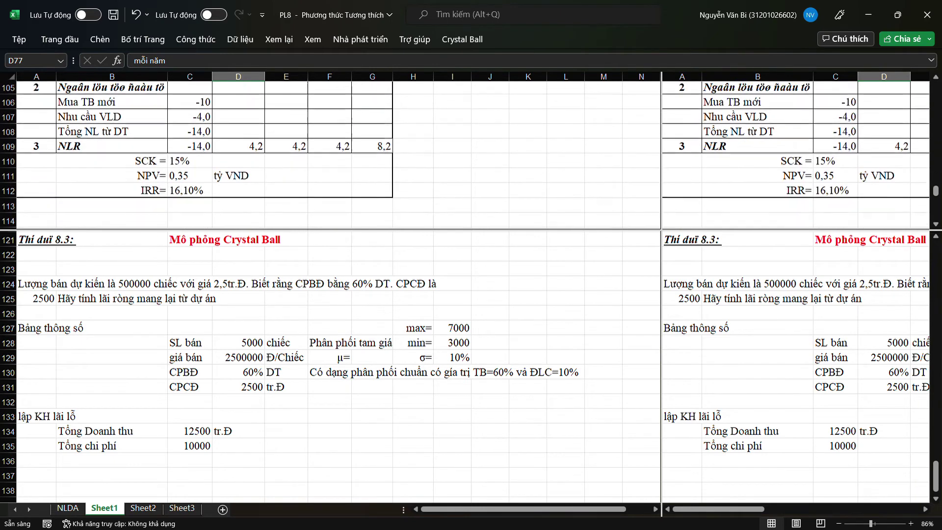
scroll(236, 155, "up", 2)
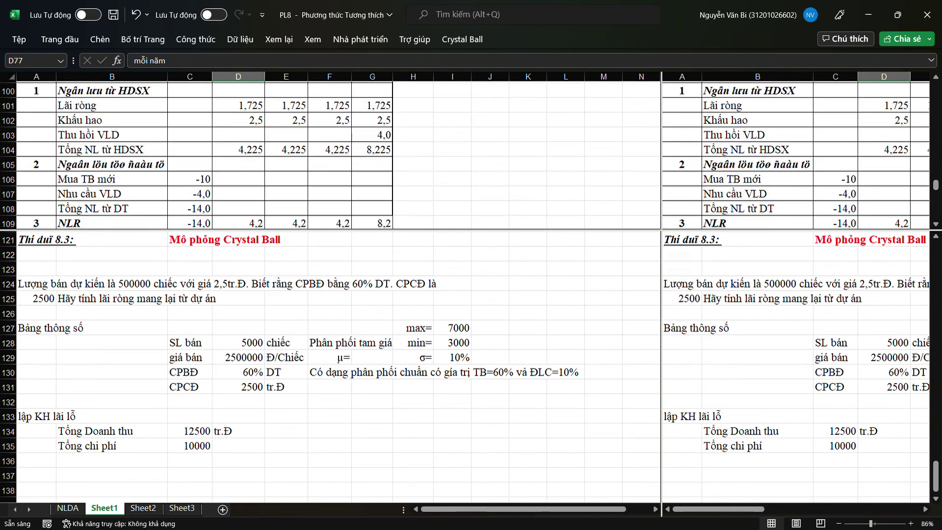
left_click(112, 164)
double_click(79, 164)
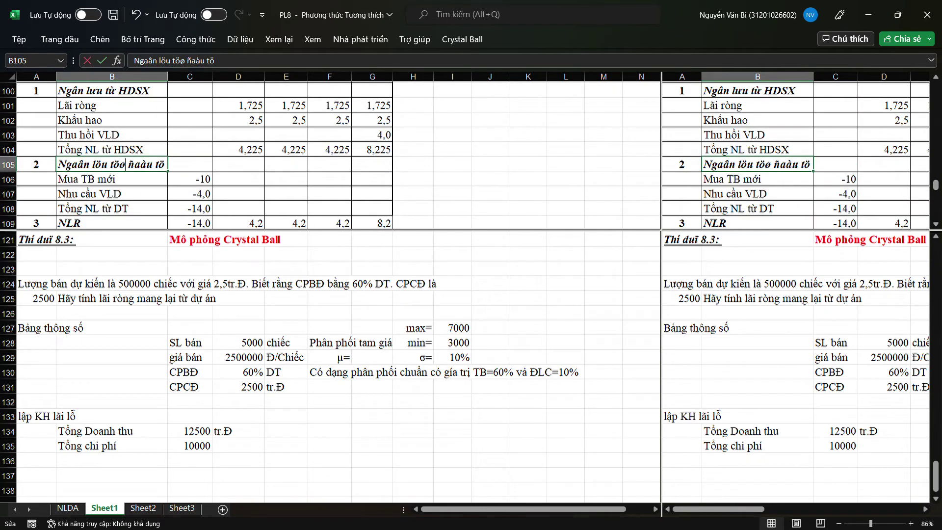
left_click_drag(72, 163, 165, 164)
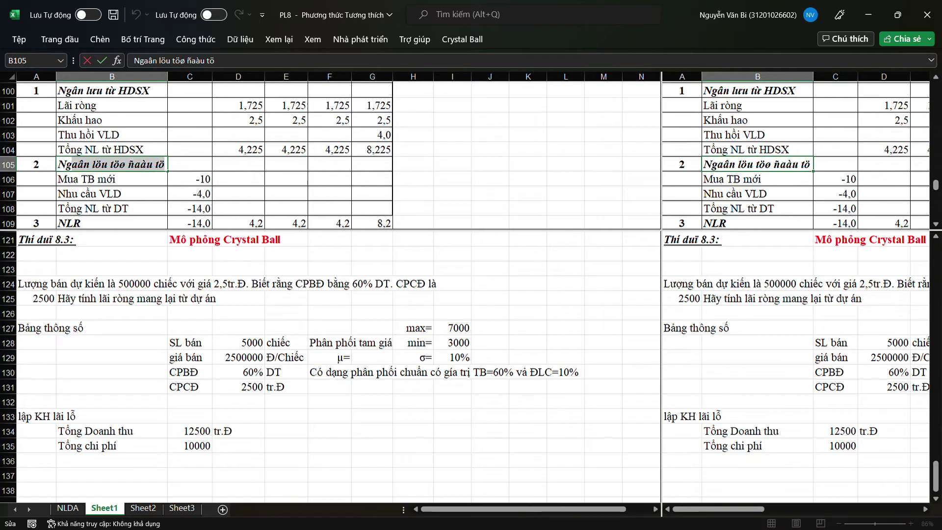
left_click(135, 164)
left_click_drag(58, 164, 164, 164)
type("Ngaân lưu từ HDSX")
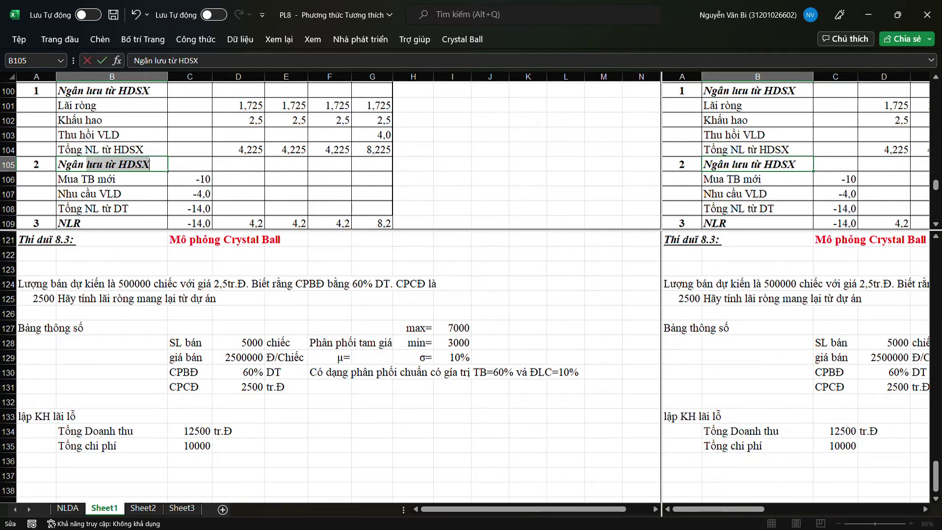
type(" đầu")
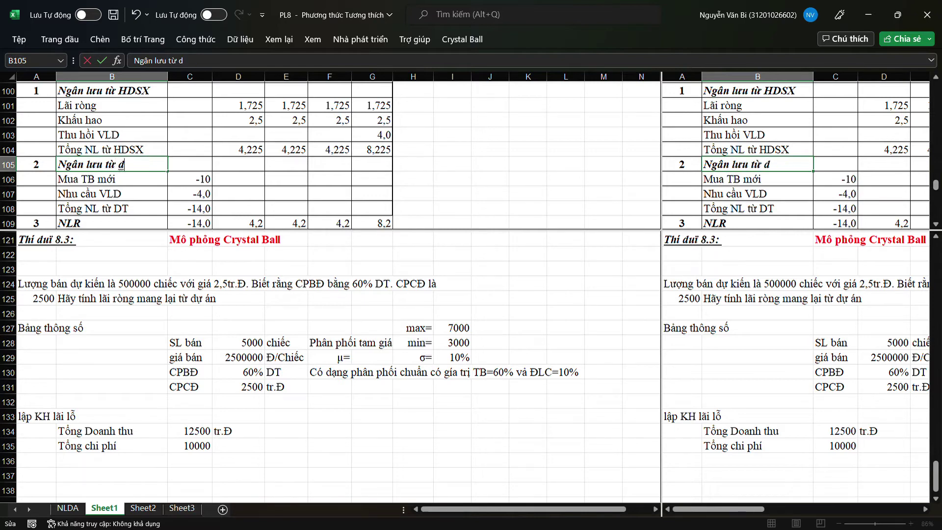
type(" tư")
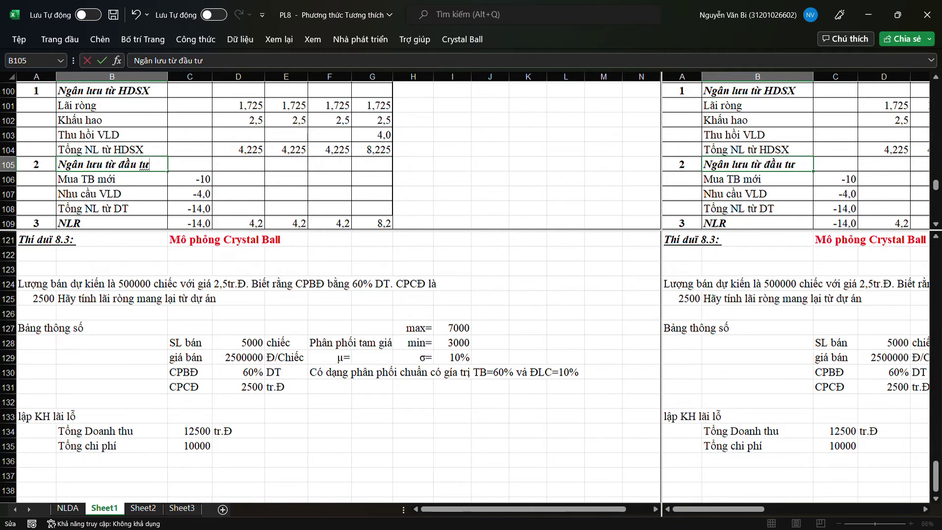
key("Return")
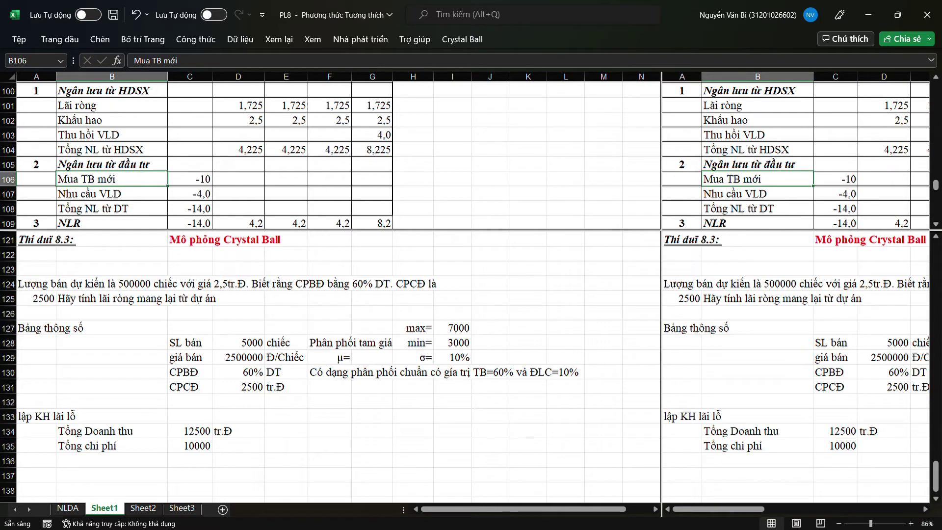
left_click(190, 357)
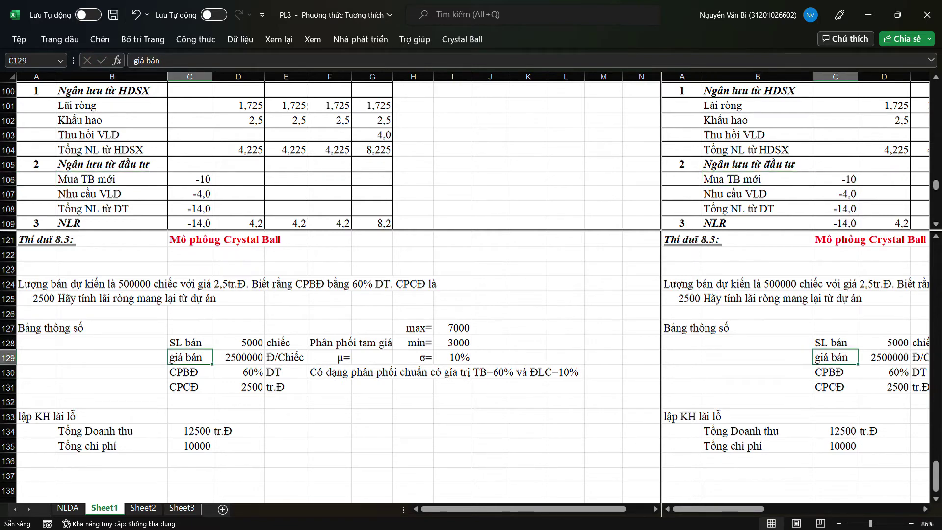
left_click(238, 343)
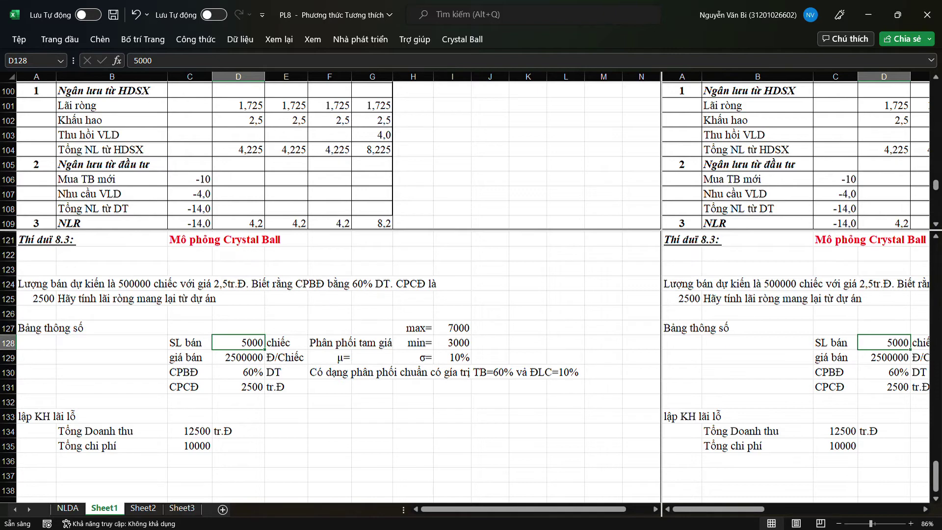
left_click(413, 194)
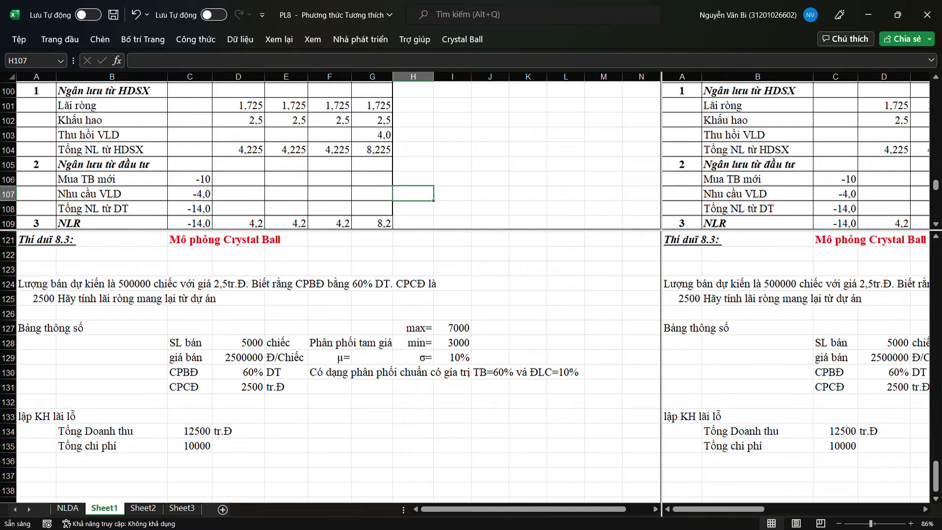
Show the NLDA sheet and save the workbook.
key("ctrl+Page_Up")
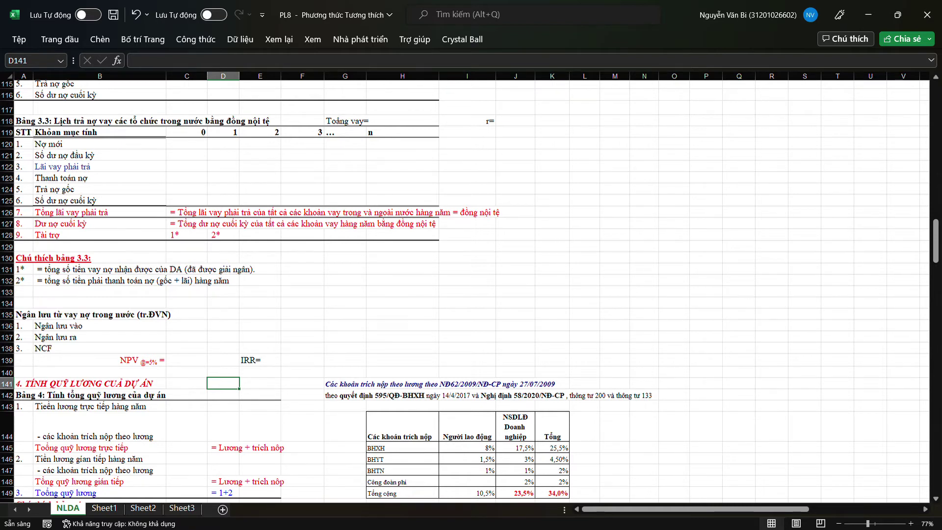
left_click(113, 15)
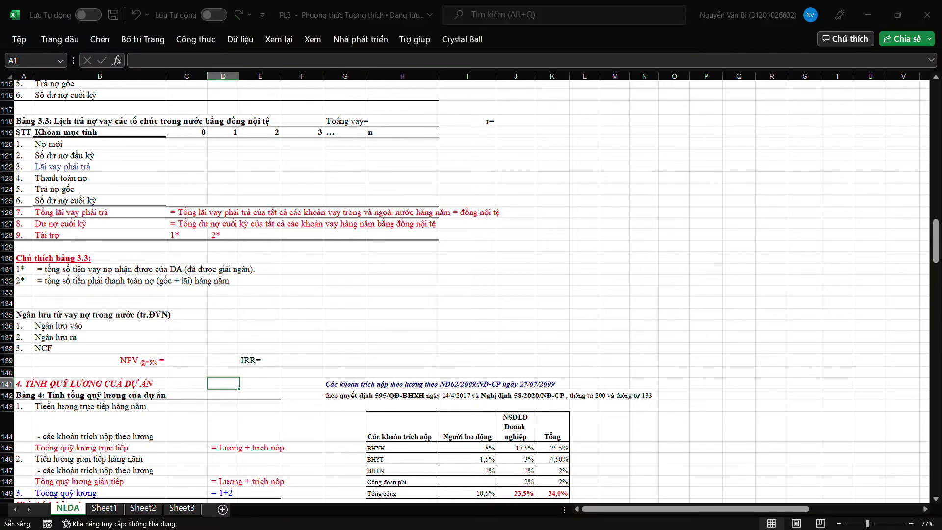
left_click(584, 314)
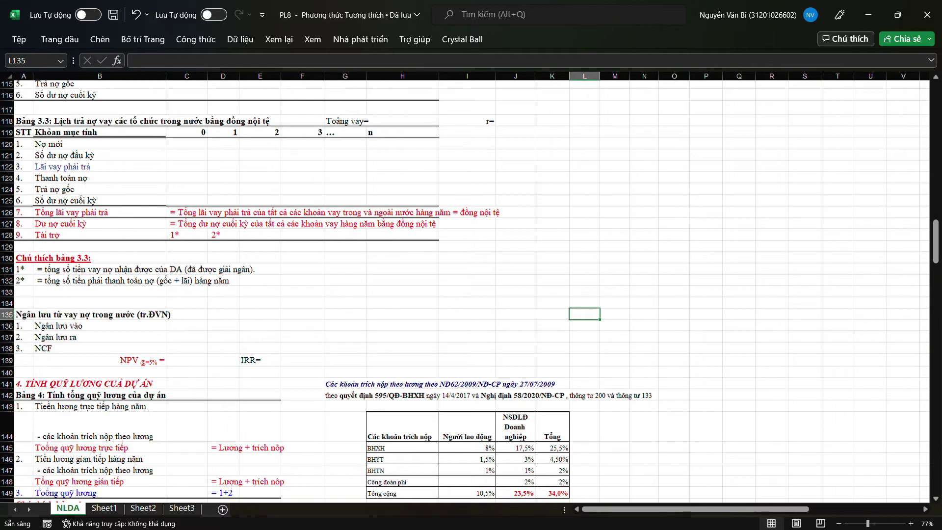
left_click(738, 426)
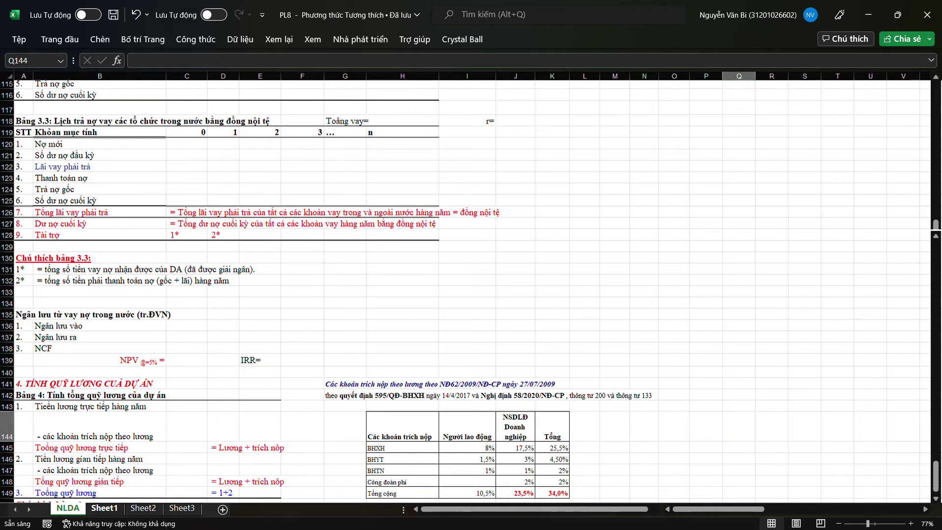
Return to Sheet1 and move the vertical window split outward so the first pane shows columns A through U.
left_click(104, 508)
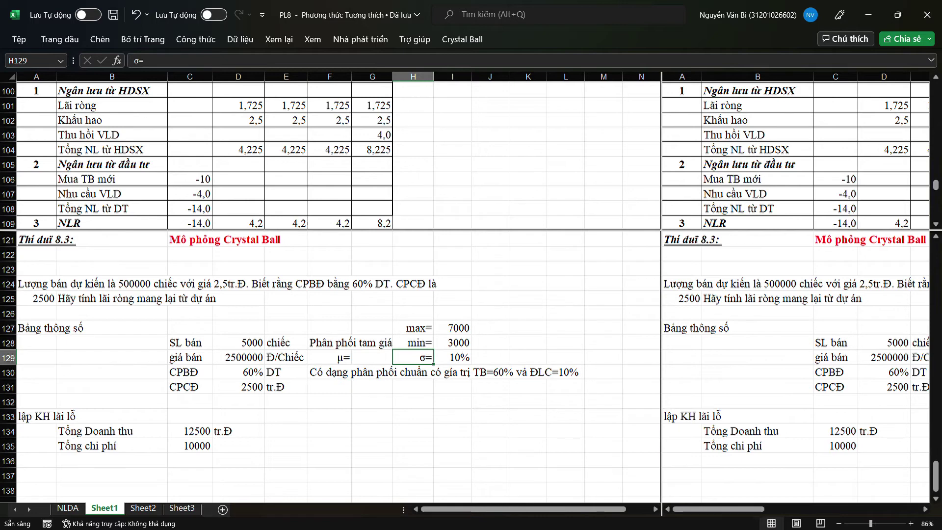
left_click(566, 342)
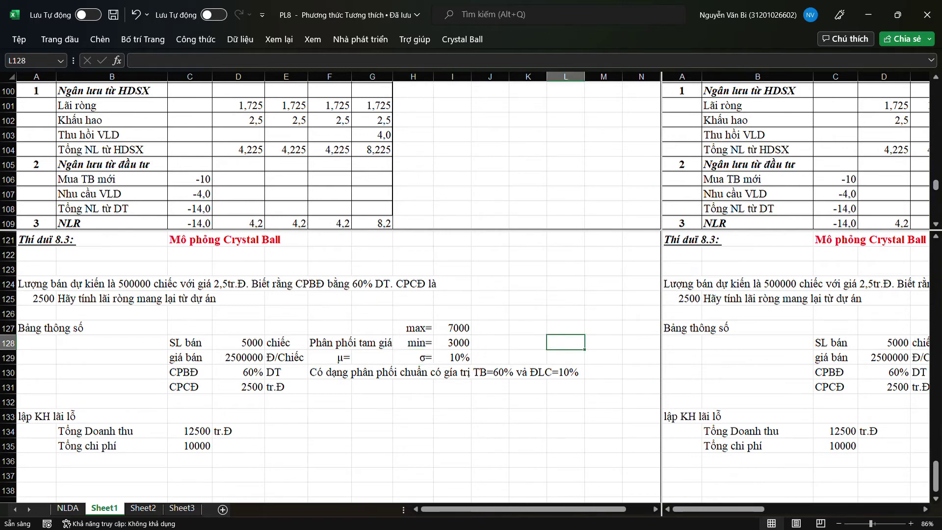
left_click_drag(661, 344, 925, 363)
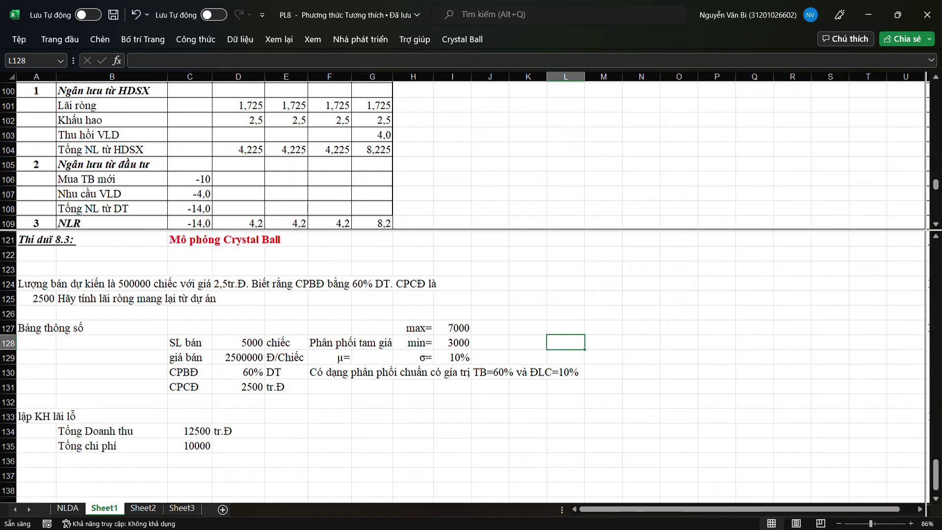
left_click(641, 312)
left_click(371, 164)
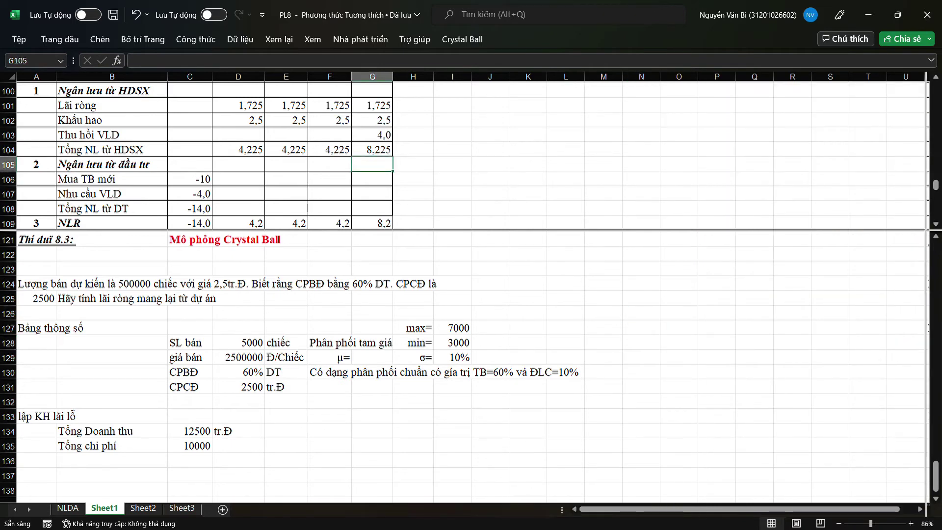
Replace the garbled example title in A121 with "Thí dụ 8.3".
left_click(36, 239)
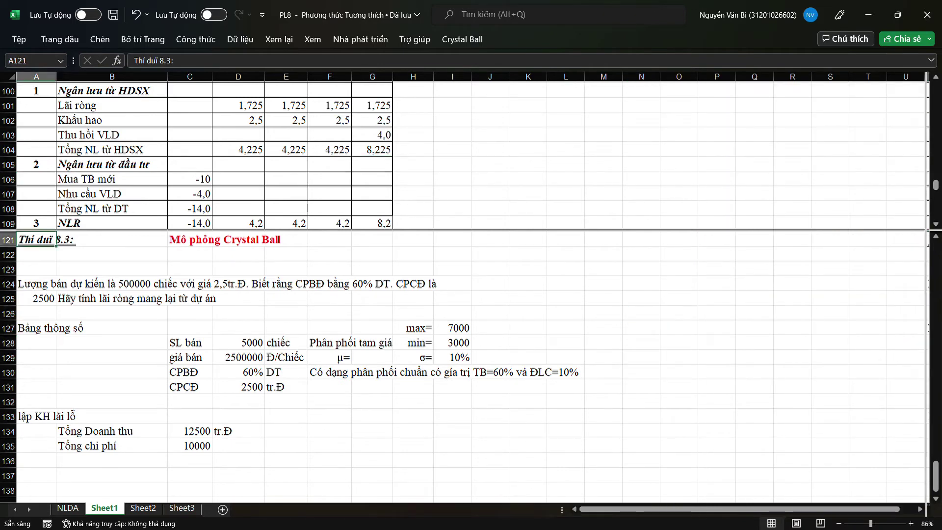
type("Thí")
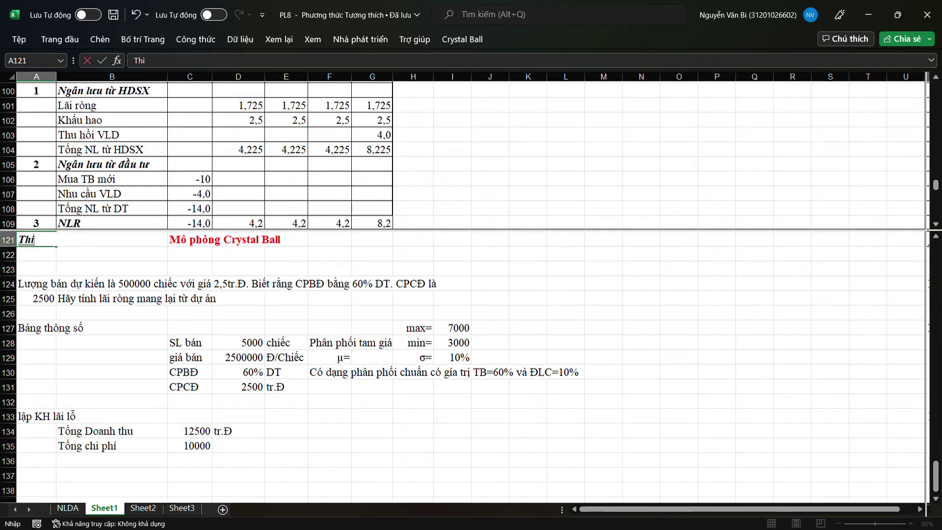
type(" dụ 8.3")
key("Return")
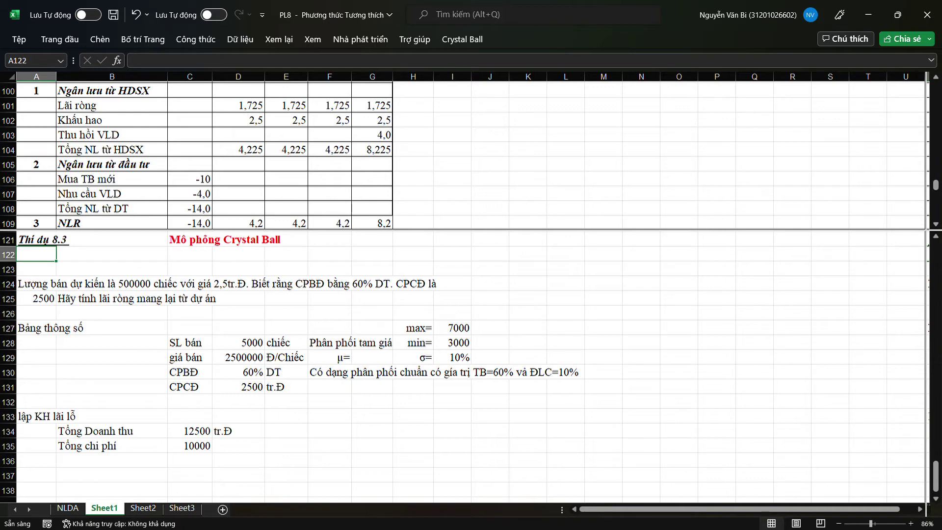
Change the font of all cells on the THÍ DỤ sheet to the Times-style serif font used in its cost table.
key("alt+Tab")
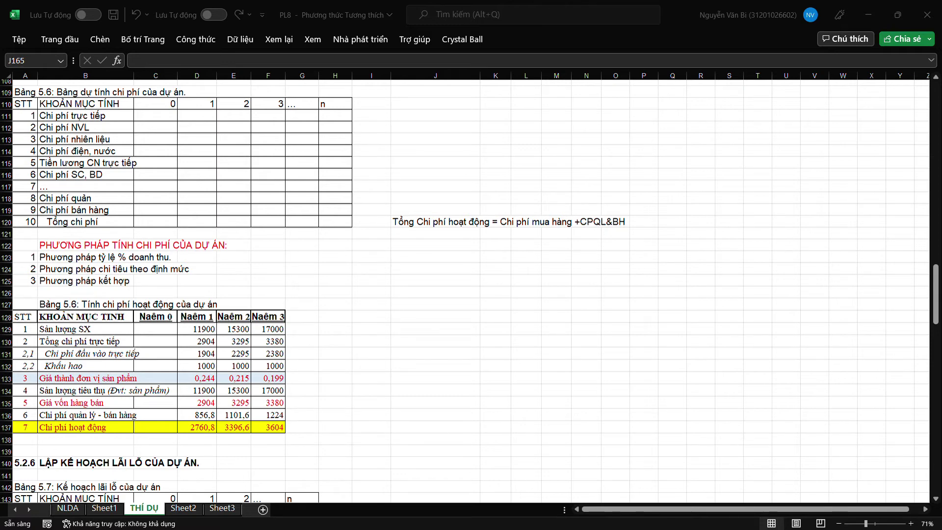
key("alt+Tab")
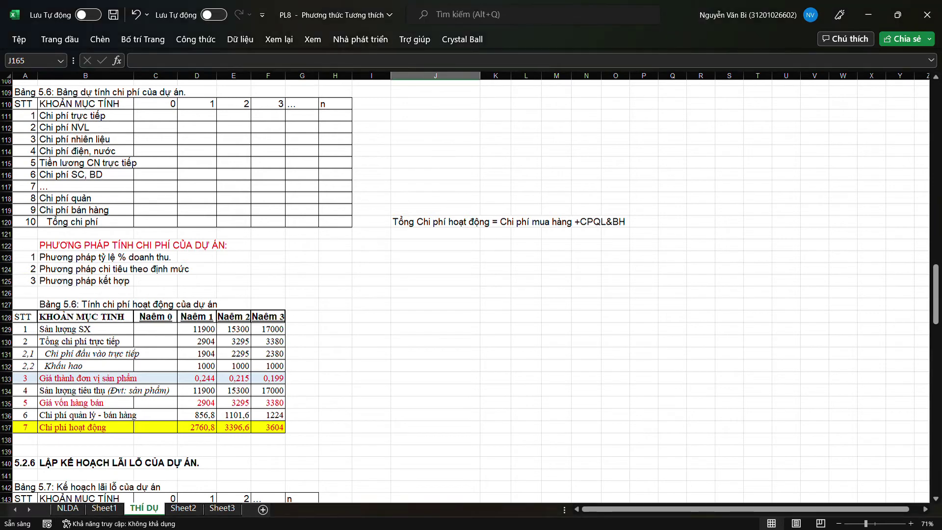
left_click(435, 304)
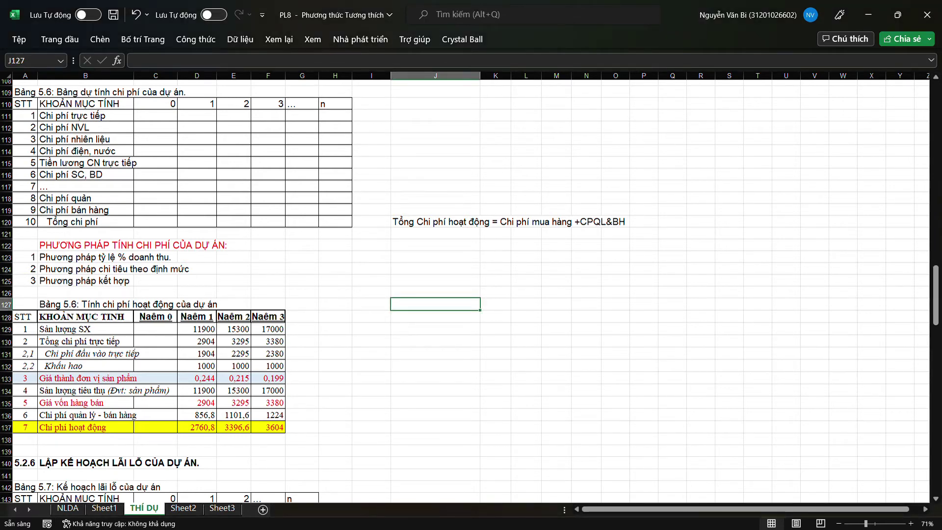
left_click(435, 403)
key("ctrl+a")
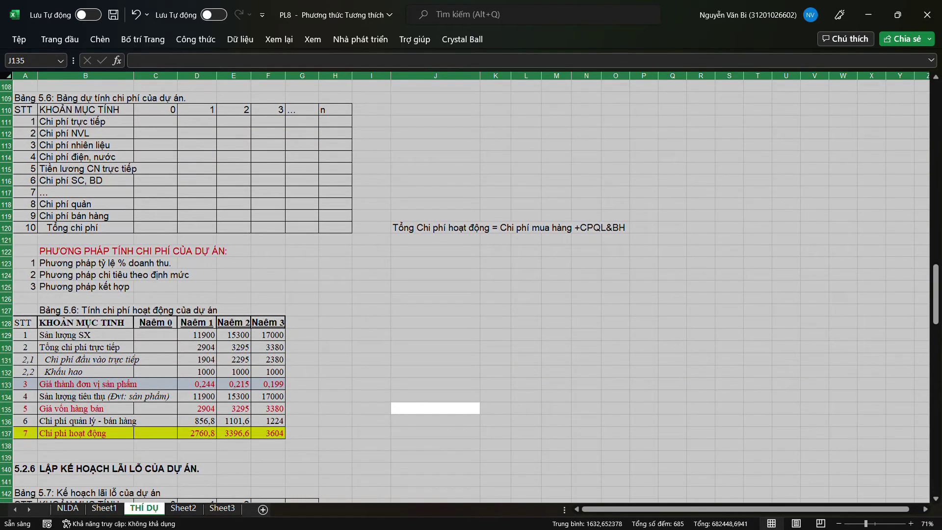
key("alt+h")
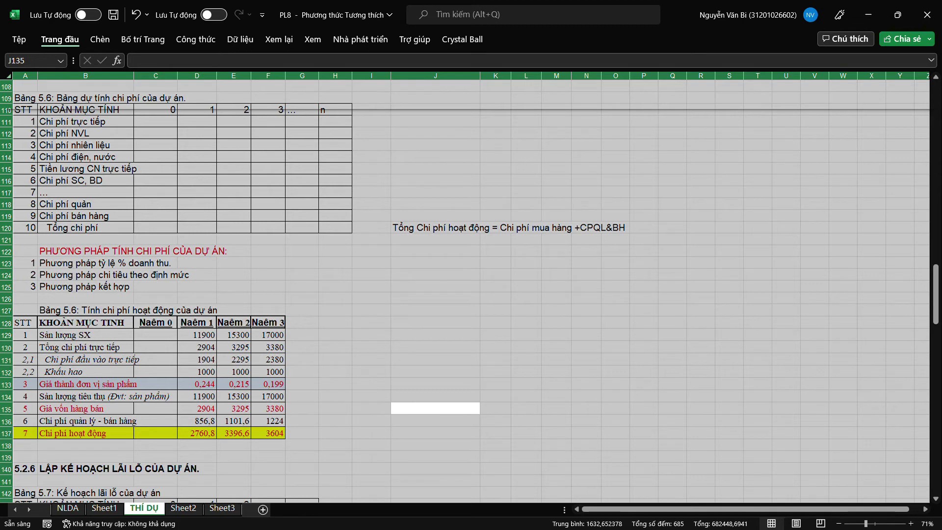
key("Escape")
key("Escape")
left_click(335, 357)
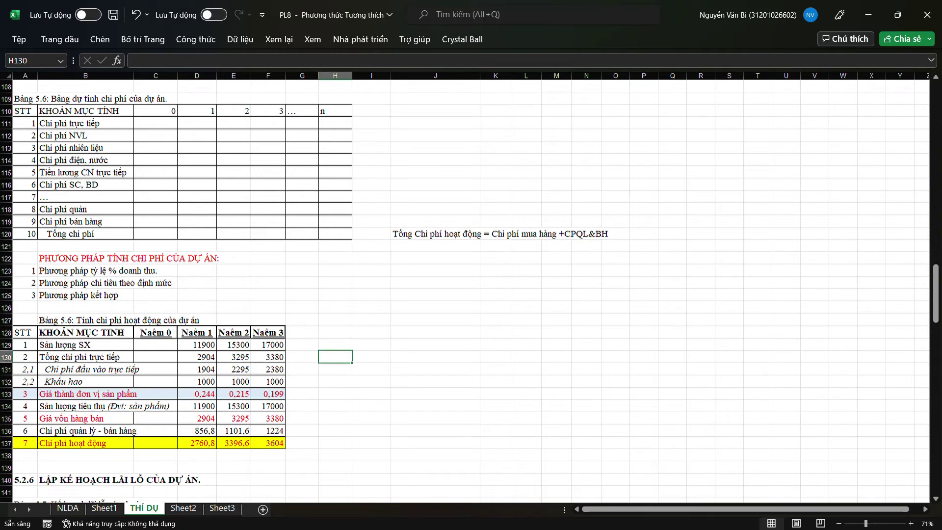
left_click(644, 307)
left_click(435, 294)
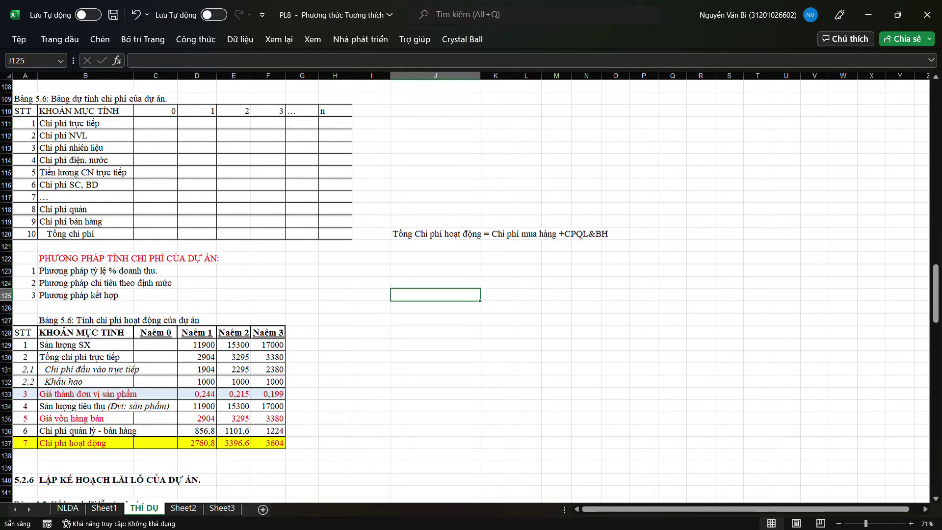
Review the reformatted THÍ DỤ sheet from the cost tables back to the loan repayment plan in Bảng 5.4.
scroll(197, 294, "down", 7)
scroll(196, 294, "up", 12)
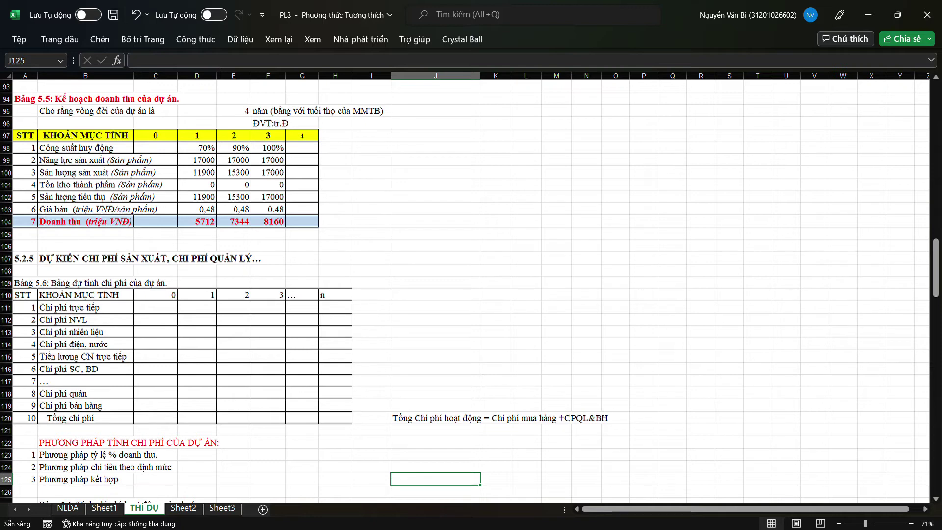
left_click(302, 295)
scroll(301, 295, "up", 3)
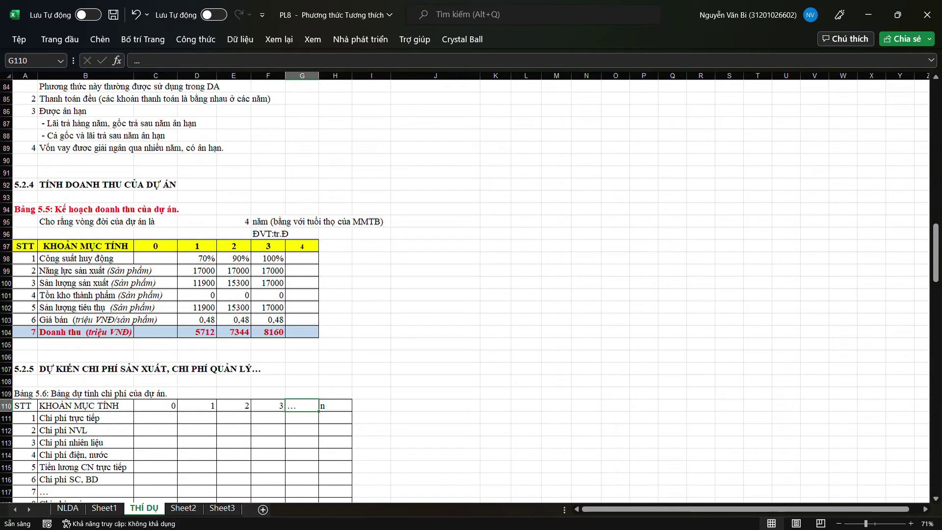
scroll(301, 295, "up", 6)
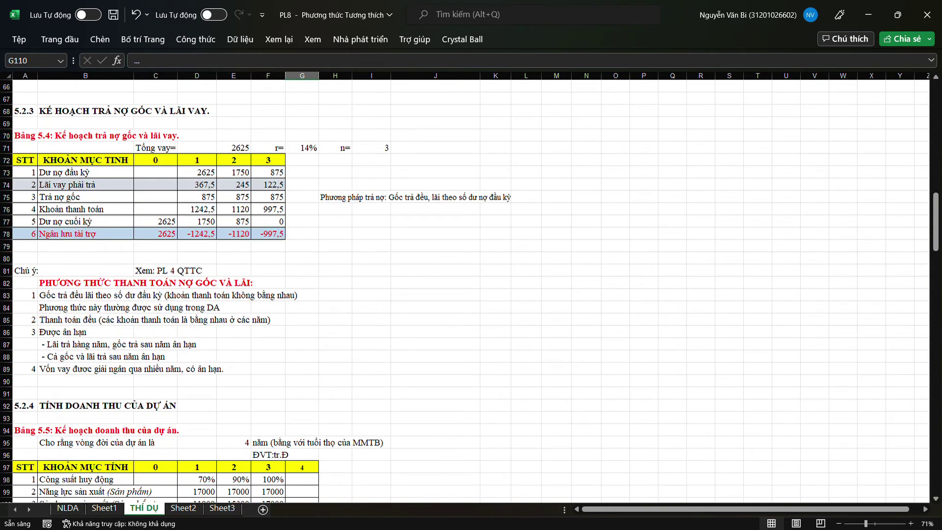
scroll(465, 291, "up", 1)
left_click(434, 332)
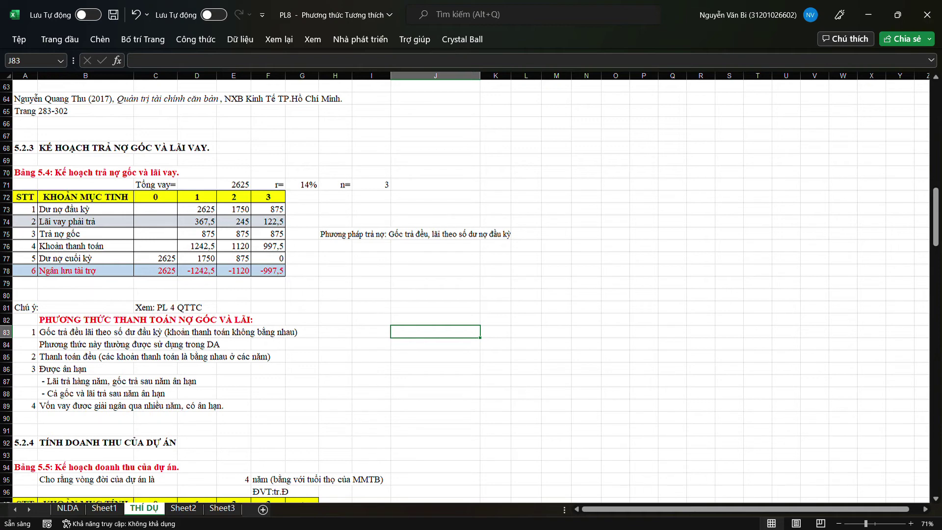
Return to Sheet1 and check example 8.3's parameter table and profit-and-loss lines.
left_click(104, 508)
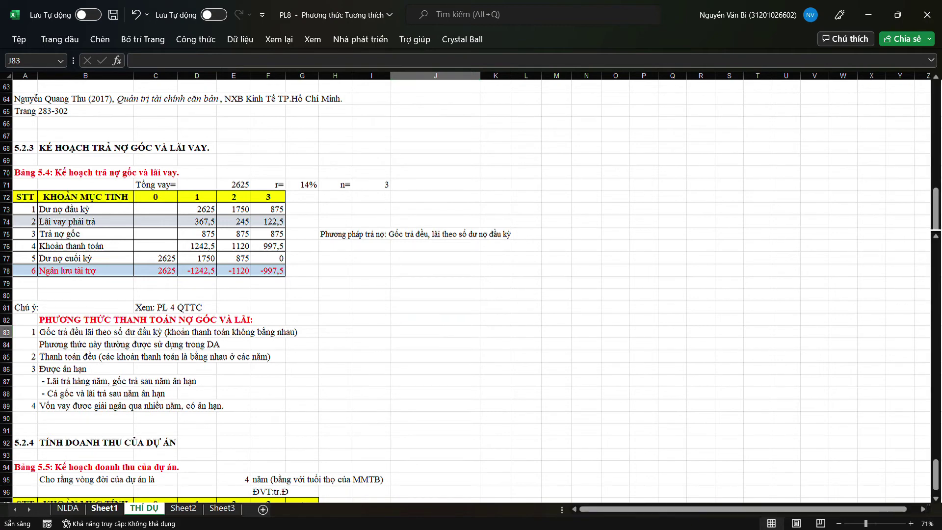
left_click(238, 342)
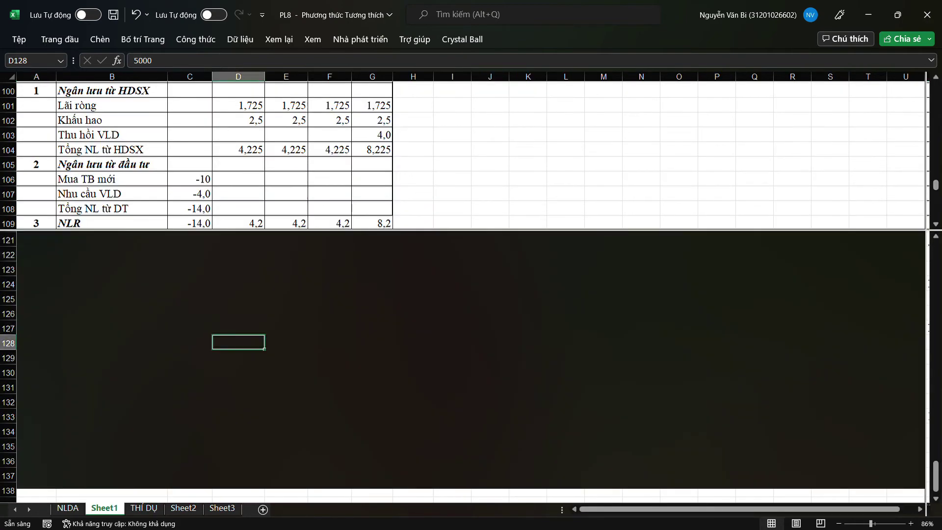
left_click(286, 269)
left_click(489, 283)
left_click(452, 179)
left_click(143, 508)
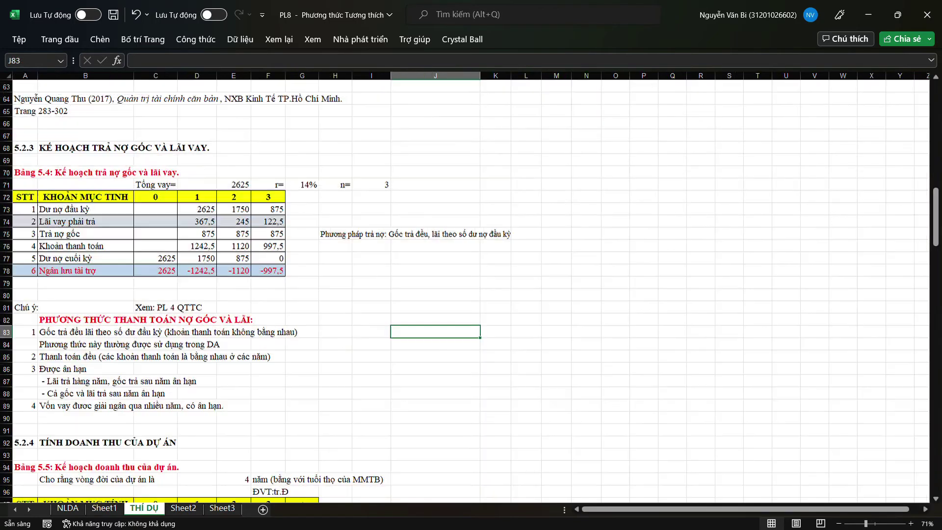
left_click(104, 508)
left_click(238, 431)
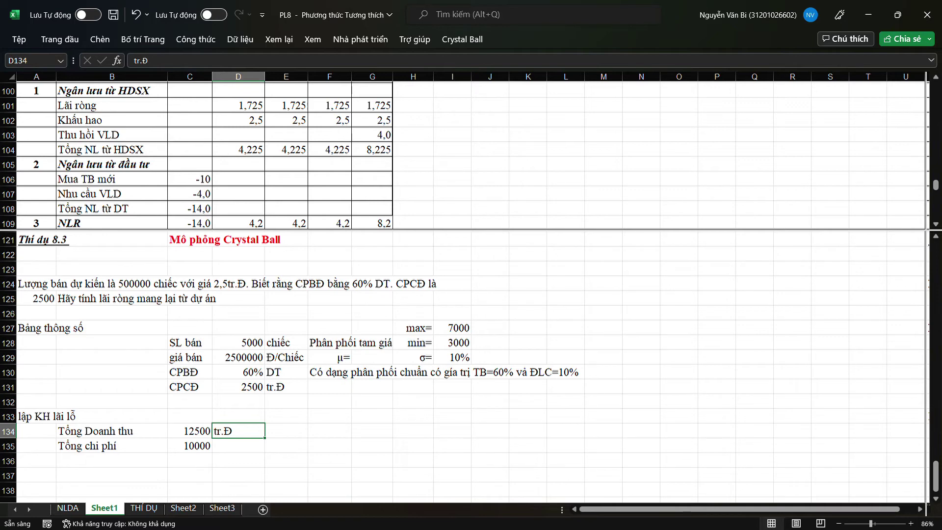
Enter the notes "Crustal Ball" in N121 and "Ngẫu nhiên" in N122, beside example 8.3.
left_click(641, 239)
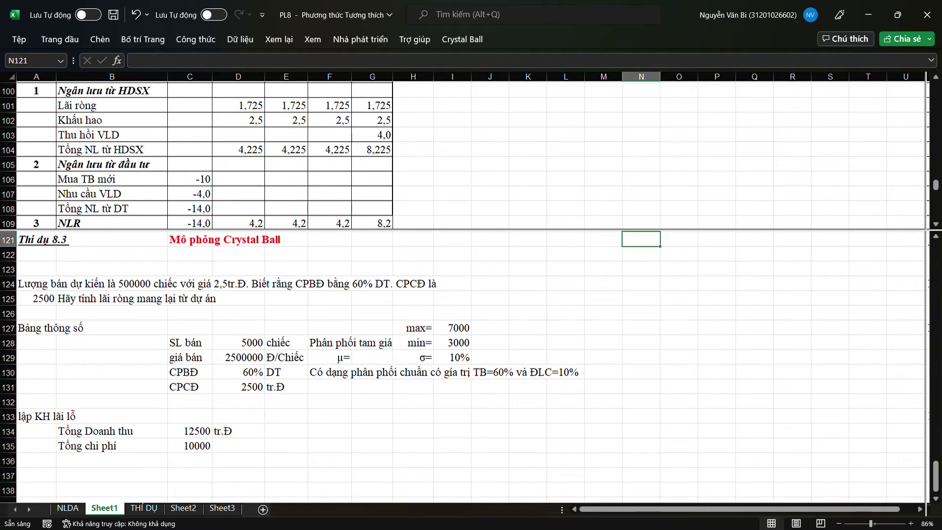
type("Cry")
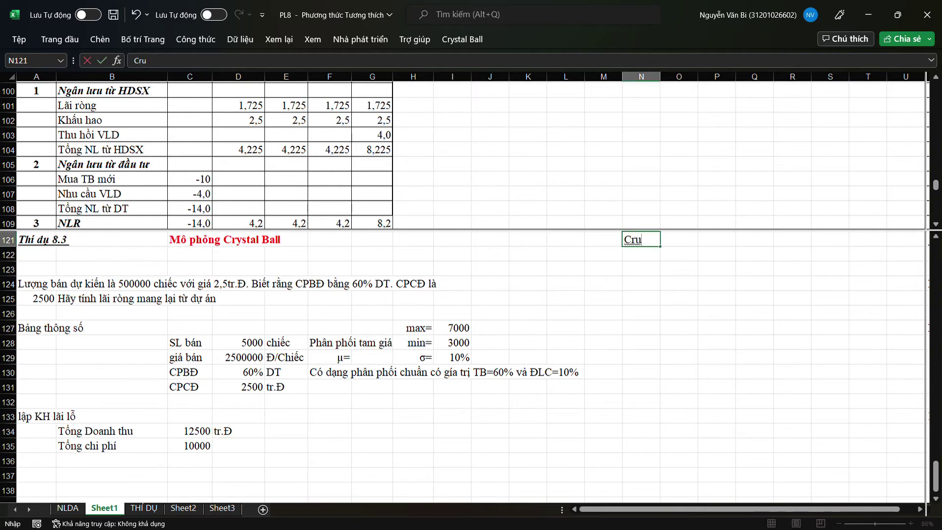
key("BackSpace")
key("BackSpace")
type("rustal Ball")
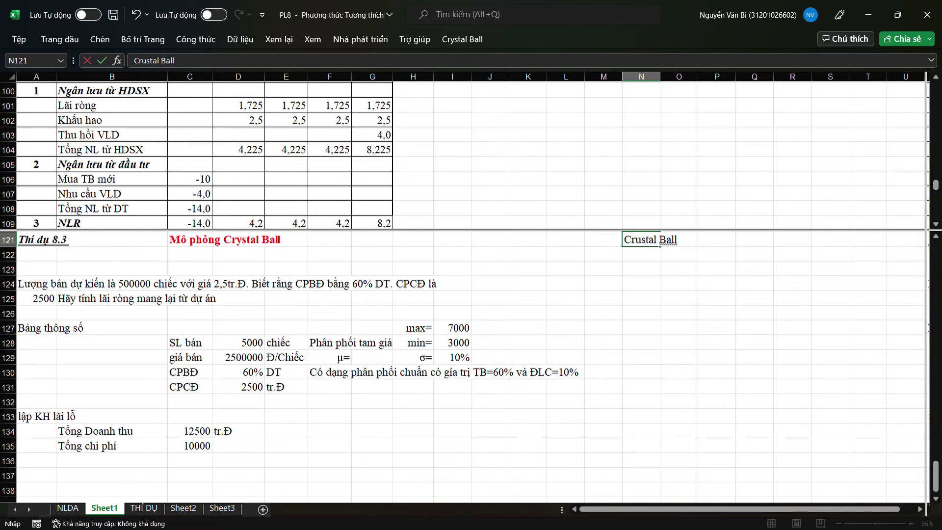
key("Tab")
key("Return")
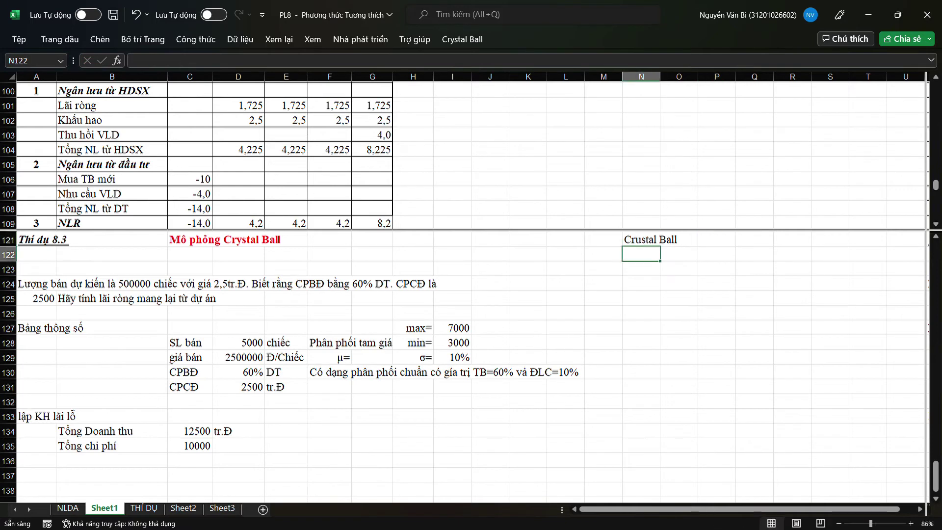
type("Ngẫu nh")
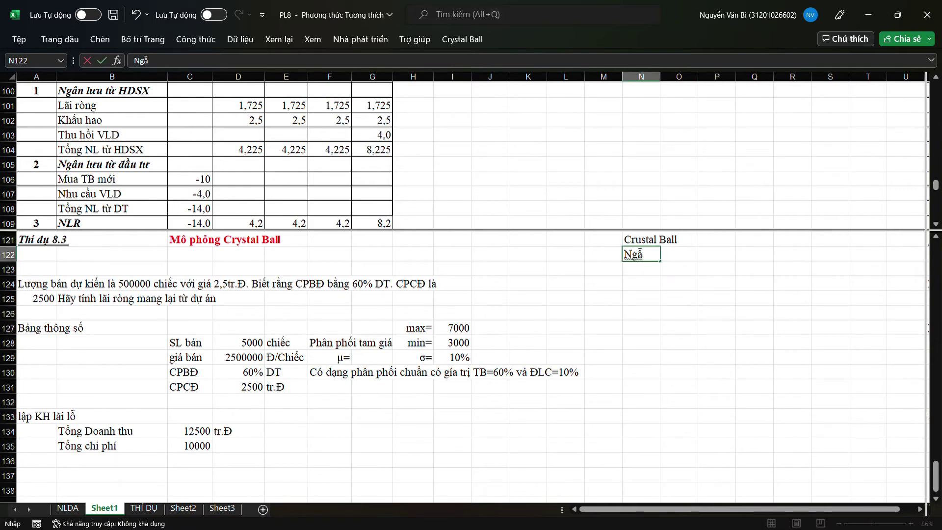
type("iên")
left_click(754, 283)
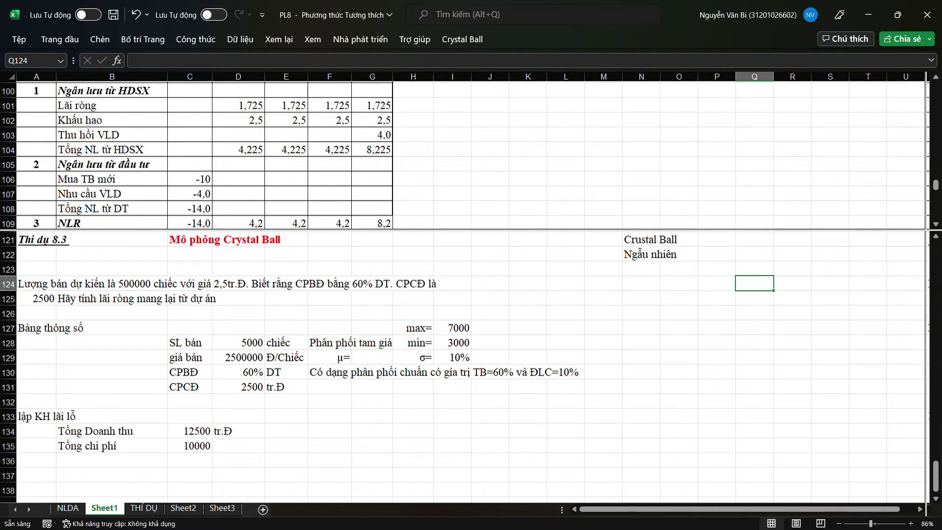
Add the note label "Bảng thông số" in N123 on Sheet1.
left_click(143, 508)
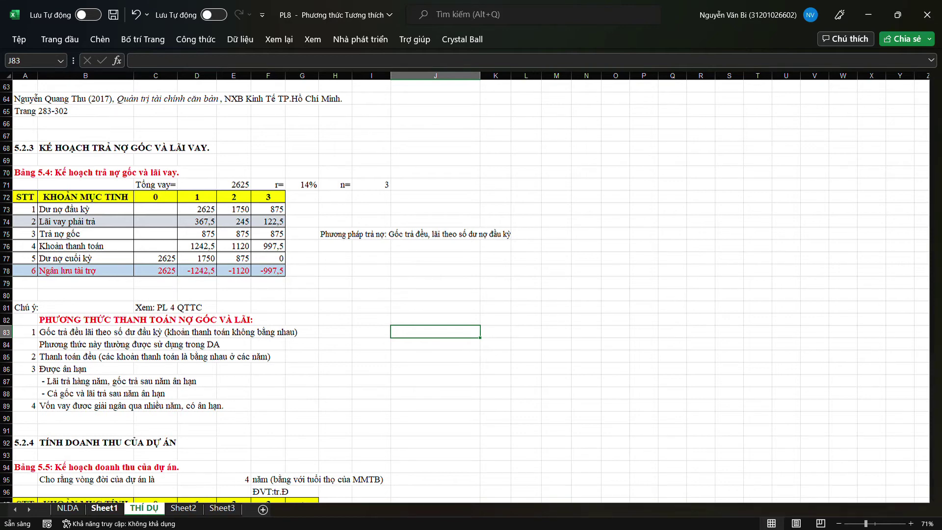
left_click(104, 508)
left_click(641, 268)
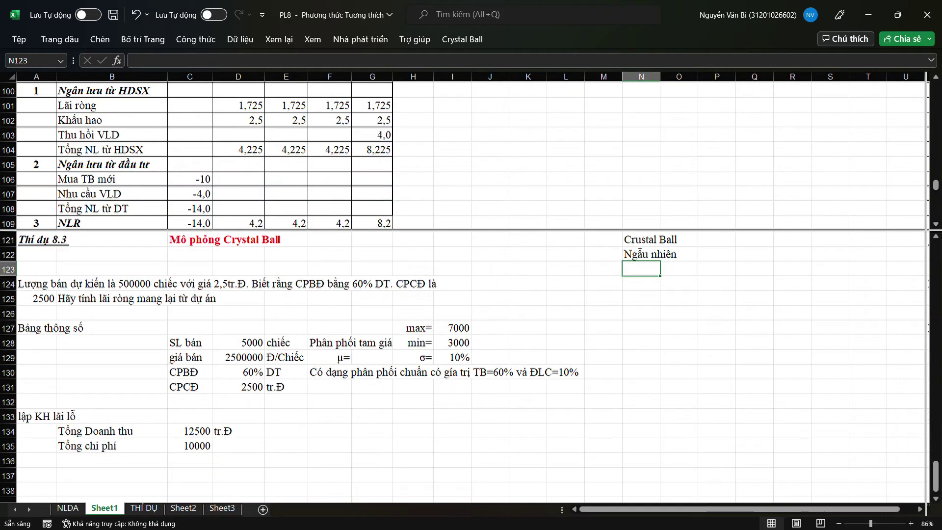
type("Bnag")
key("BackSpace")
key("BackSpace")
key("BackSpace")
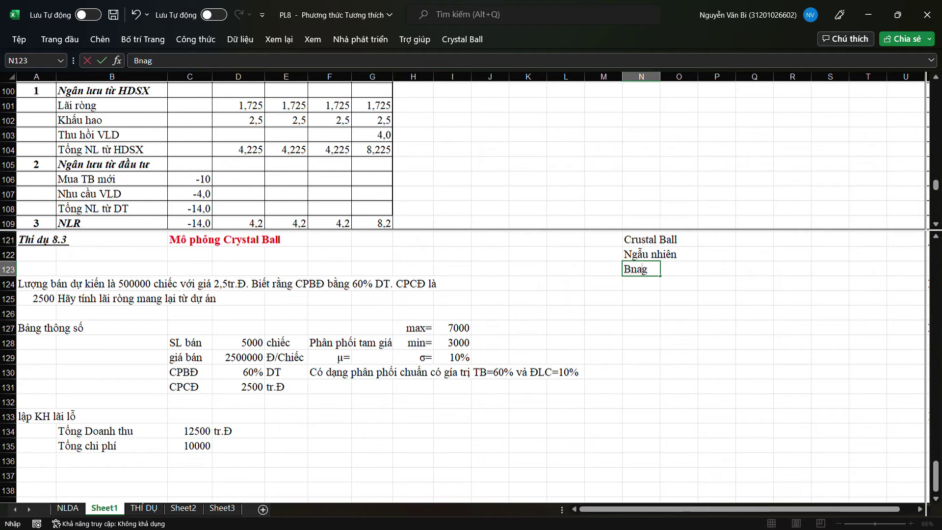
type("an")
type("g thông ")
type("số")
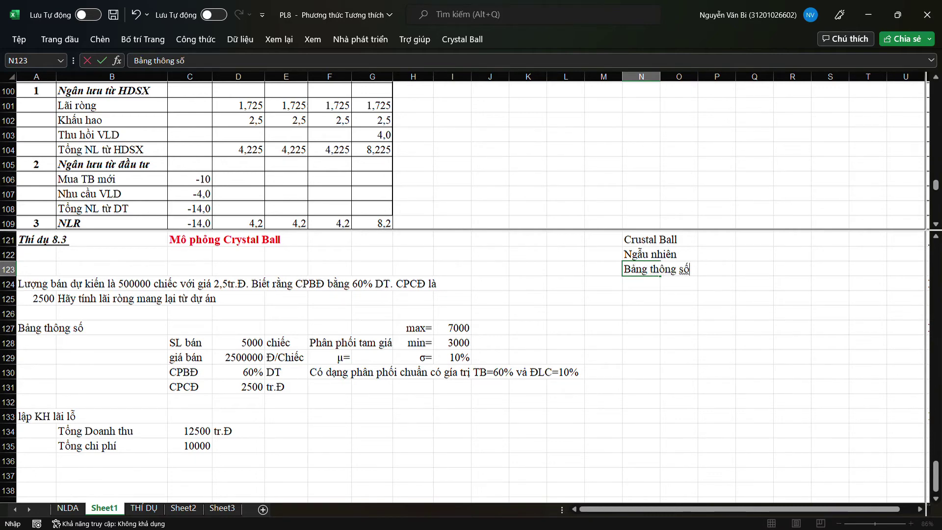
left_click(661, 269)
Enter "Chỉ vào số thô" in P123 as the remark for the parameter table note.
left_click(717, 269)
type("C")
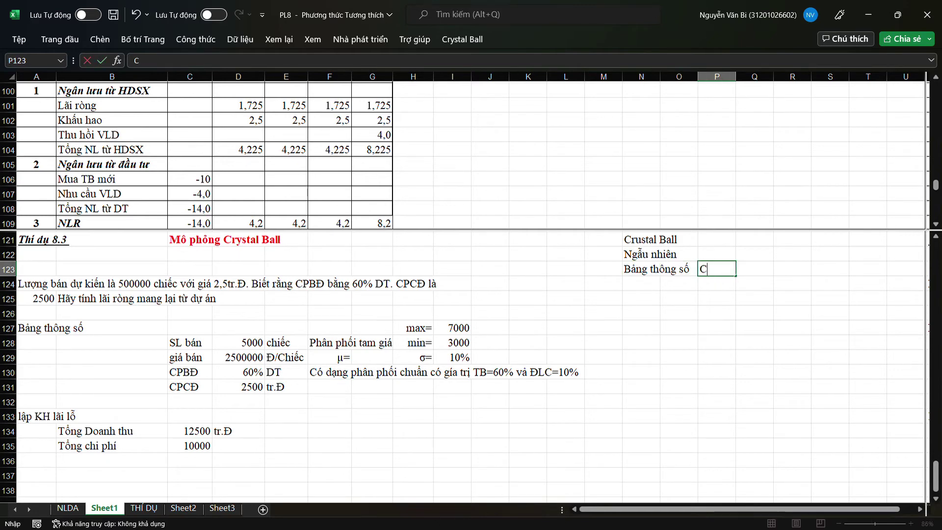
type("hỉ vào số")
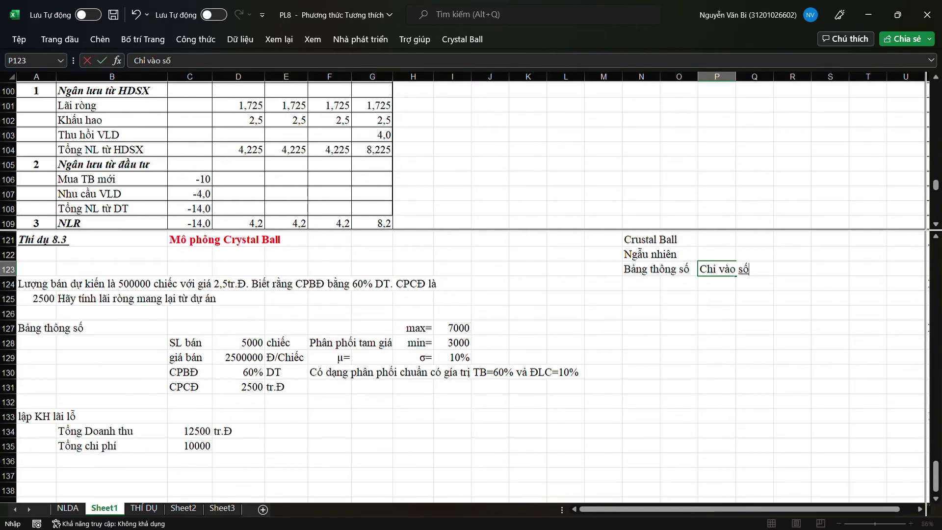
type(" thô")
key("Return")
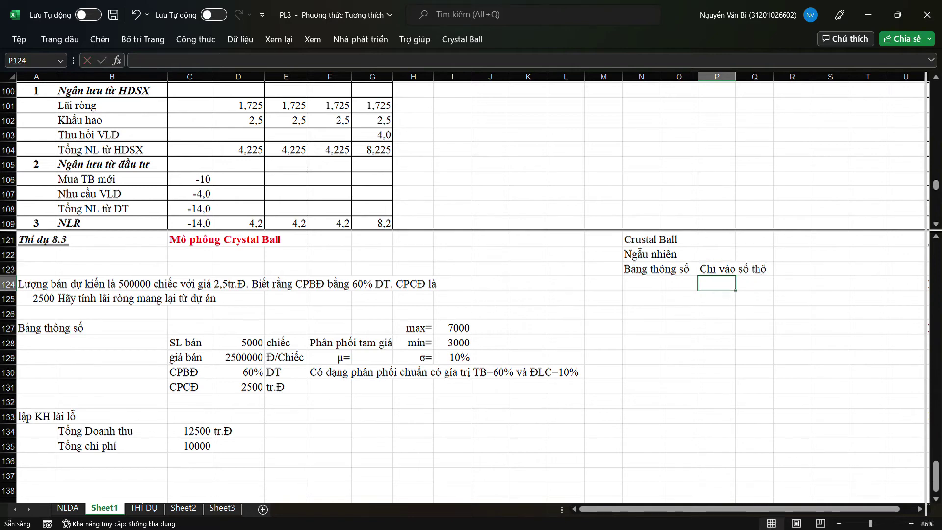
Add the note label "Các bảng tính" in N124 under the parameter table note.
key("Left")
key("Left")
type("Các bảng t")
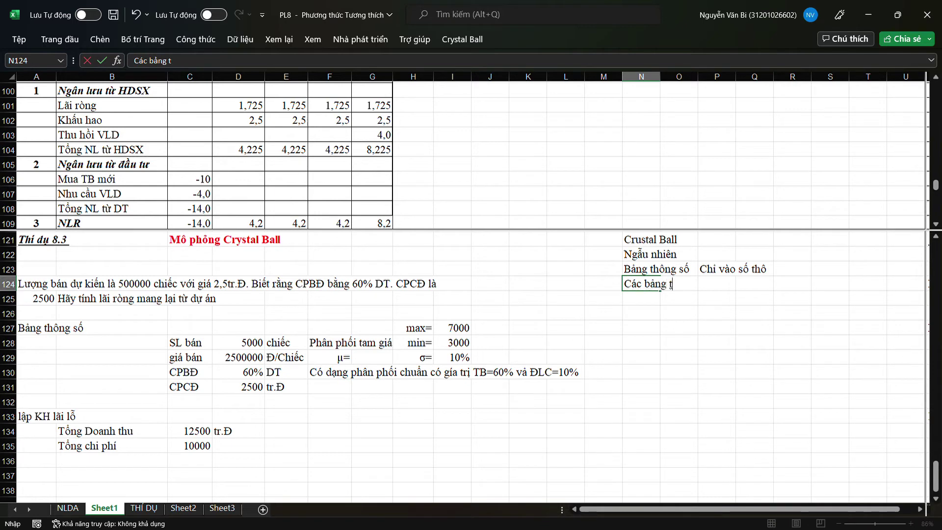
type("ính")
key("Tab")
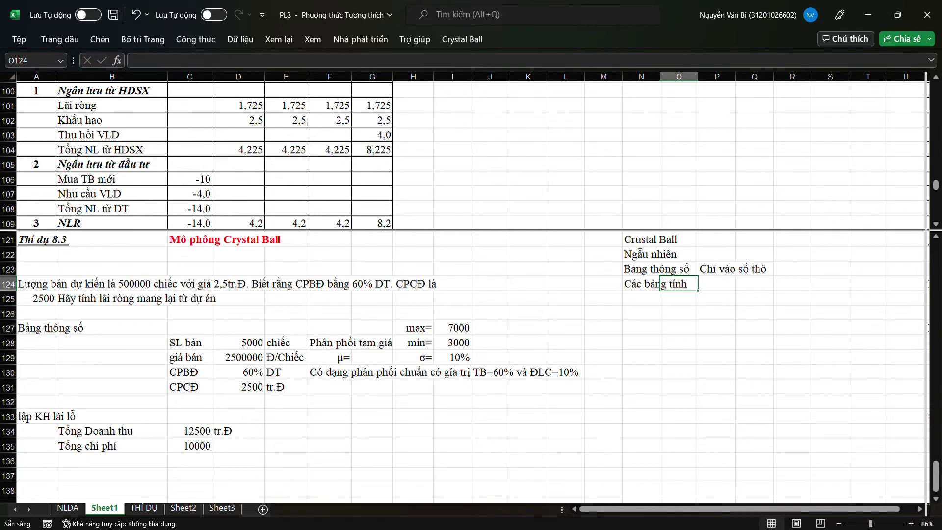
key("Tab")
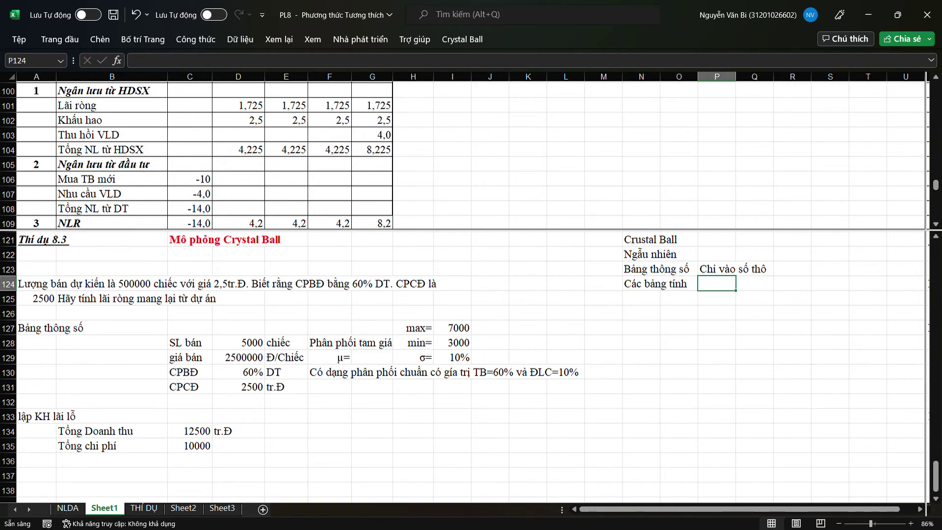
left_click(679, 283)
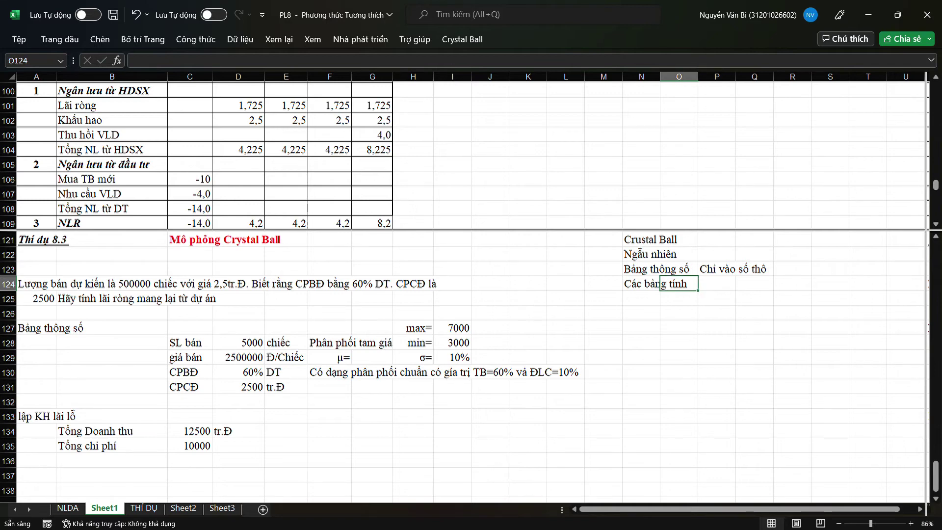
Add a colon to the end of the note labels in N123 and N124.
double_click(689, 269)
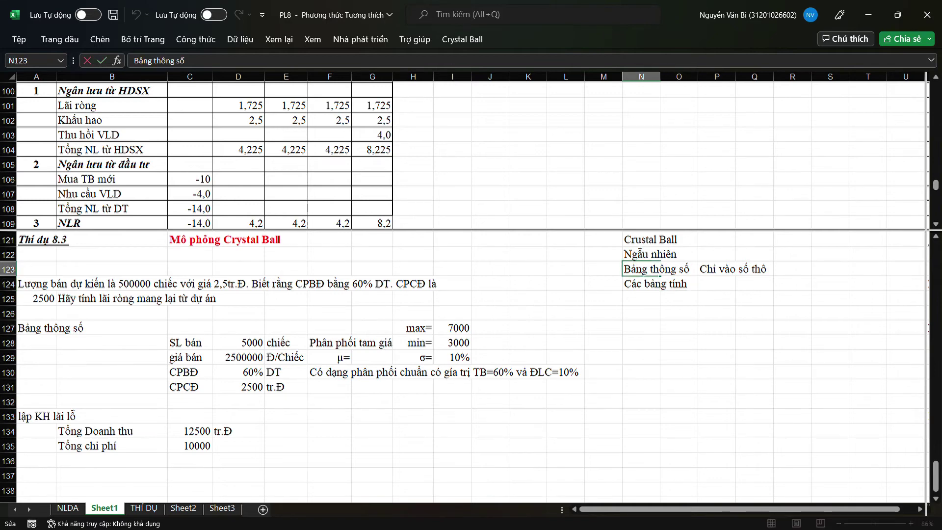
scroll(471, 365, "up", 1)
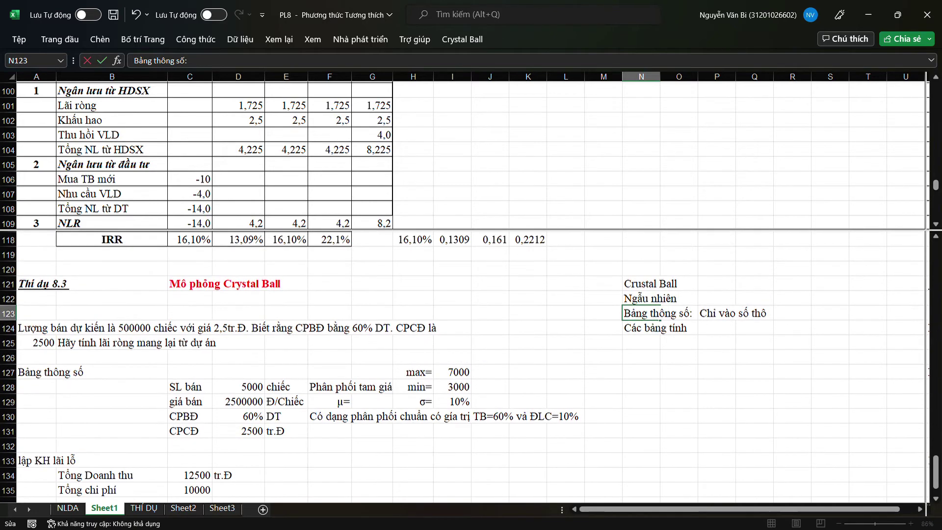
key("Return")
key("F2")
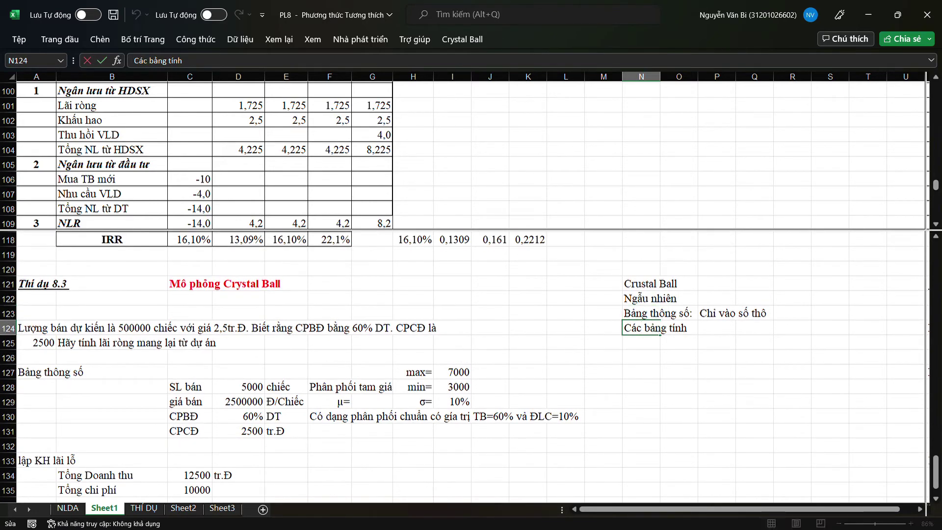
type(":")
key("Return")
key("Return")
Enter the reminder "Nhớ kh vào số thô" in N126 below the notes.
scroll(462, 366, "down", 1)
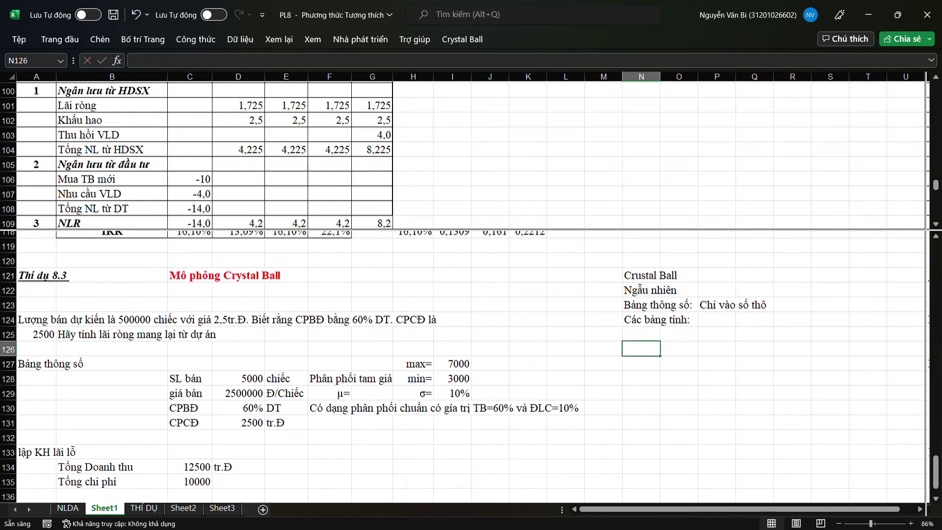
scroll(463, 366, "up", 4)
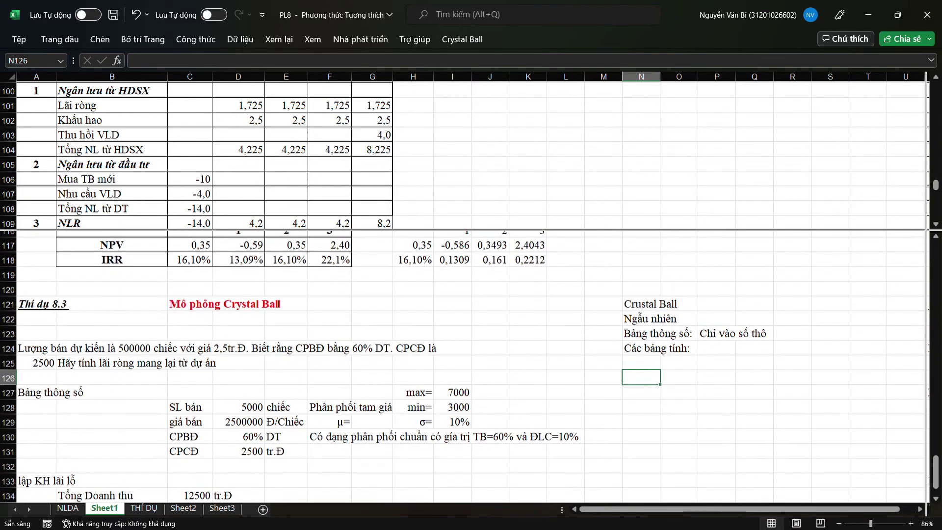
scroll(462, 366, "down", 5)
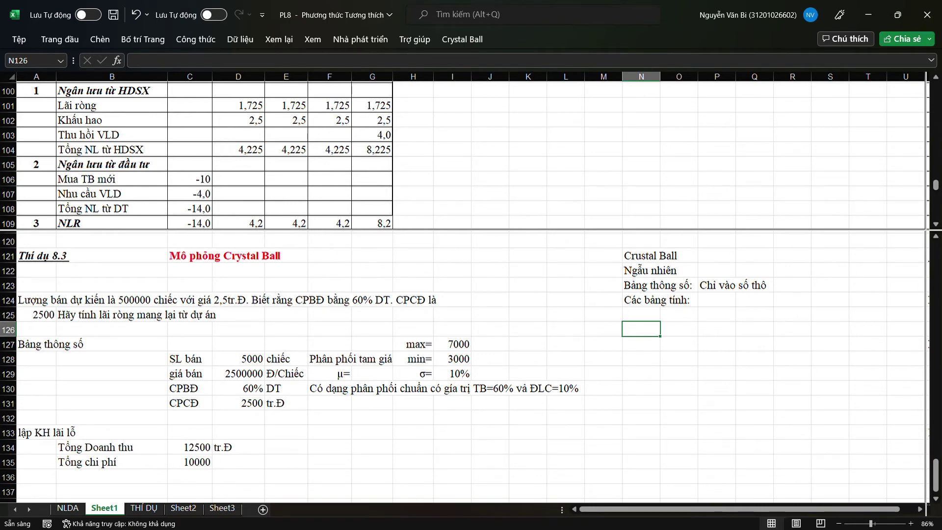
left_click(679, 314)
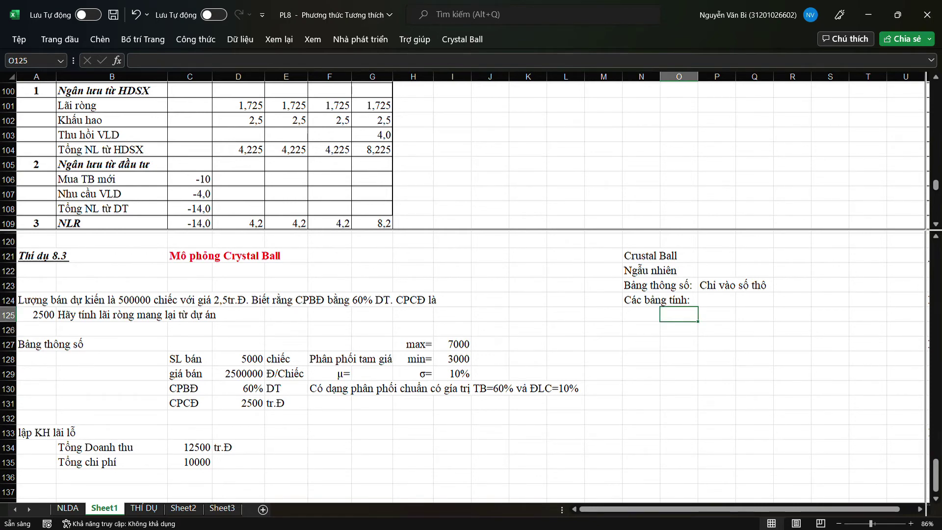
left_click(641, 329)
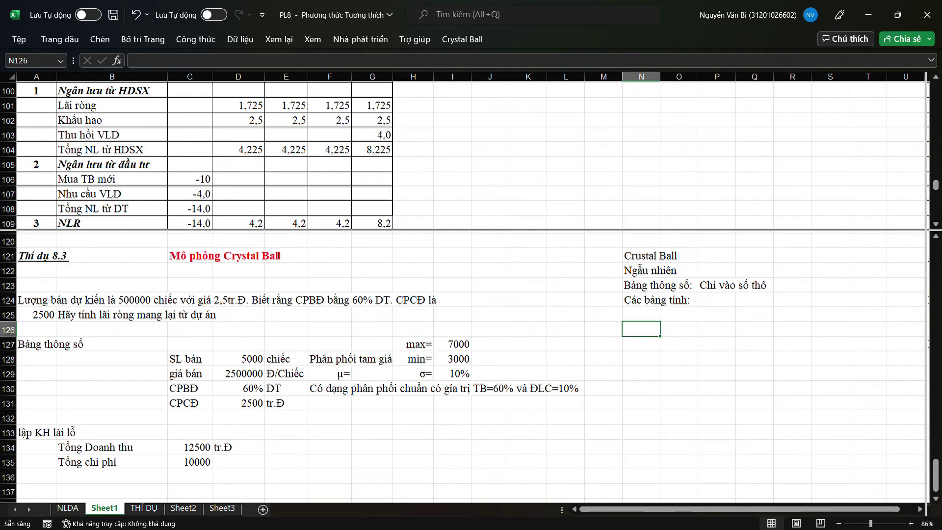
type("NHư")
key("BackSpace")
key("BackSpace")
key("BackSpace")
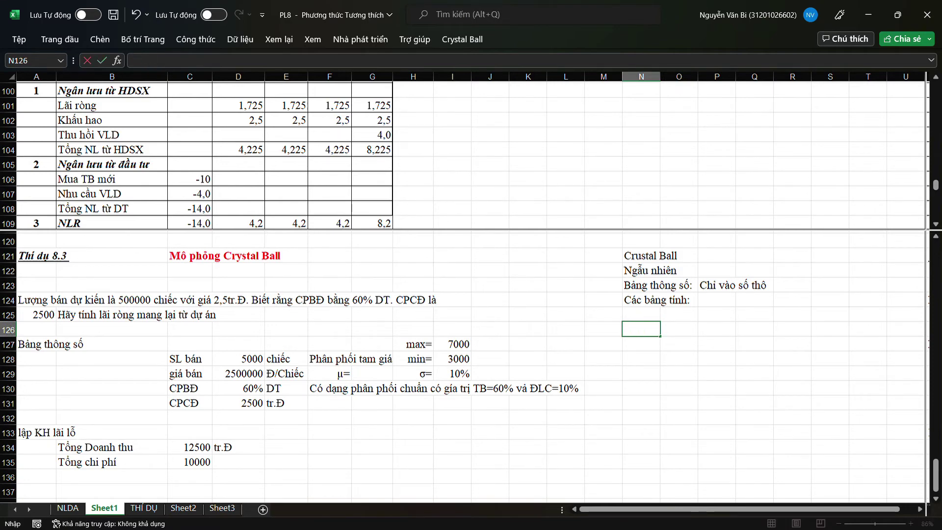
type("Nhớ kh vào ố")
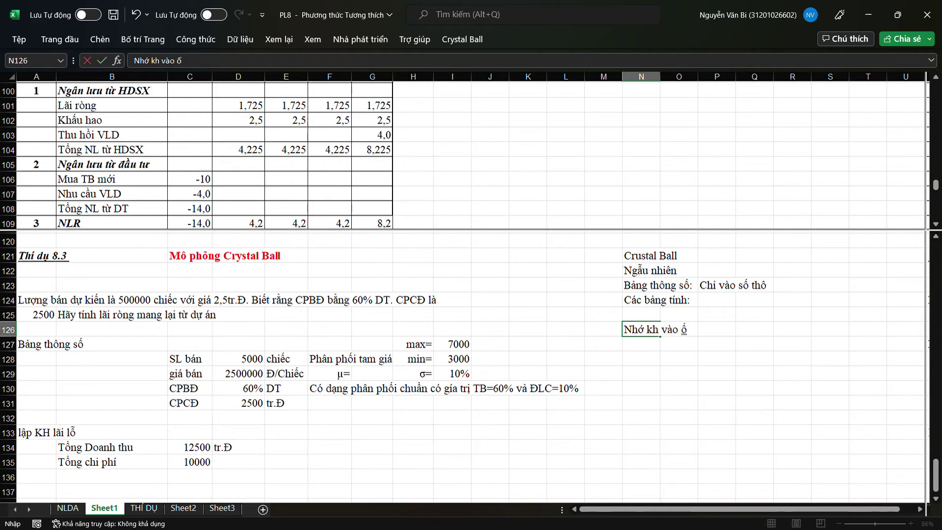
key("BackSpace")
key("BackSpace")
type("số thô")
key("Tab")
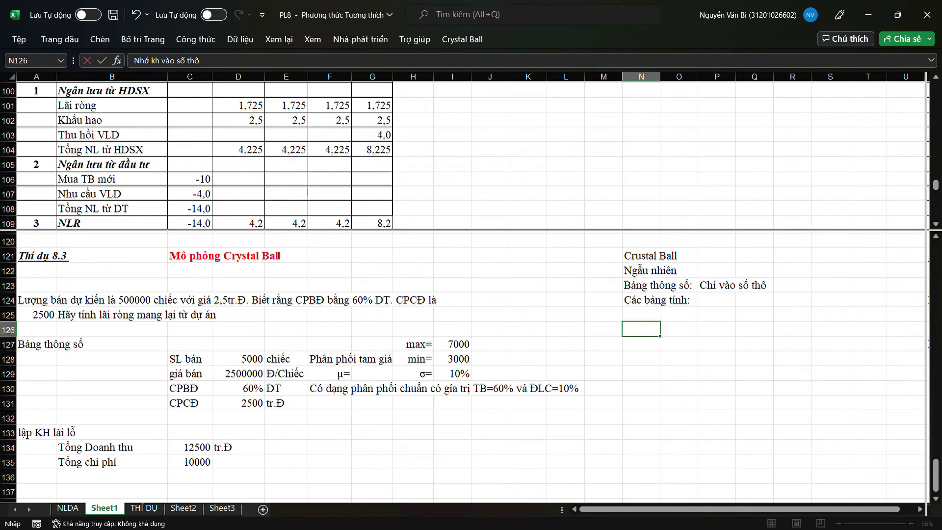
Enter the note "Tính lấy dữ liệu từ bảng thông số" in O125, under the calculation tables label.
key("Up")
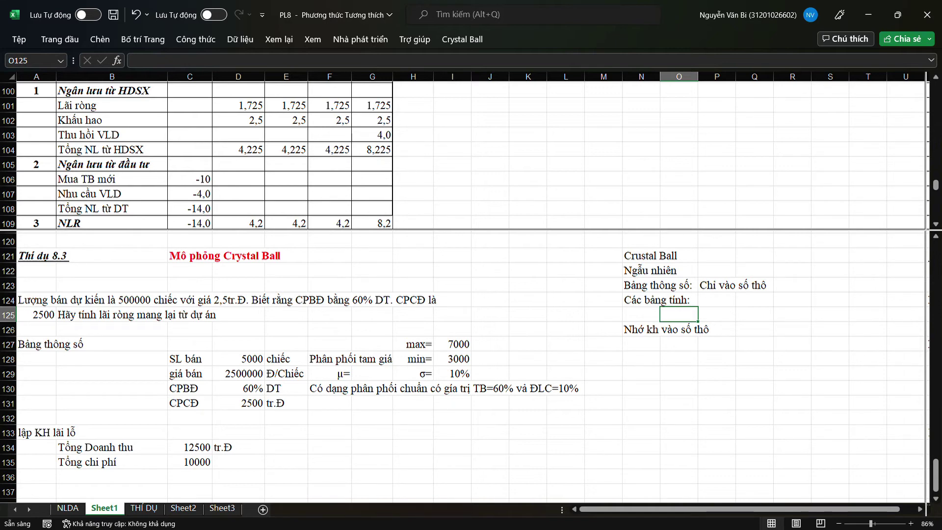
type("Tính")
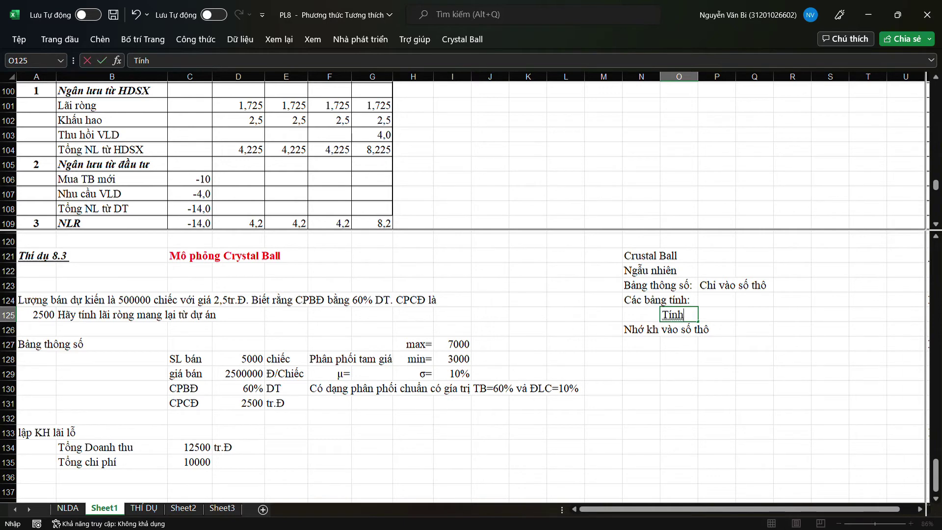
type(" lấy dữ lieệu từ")
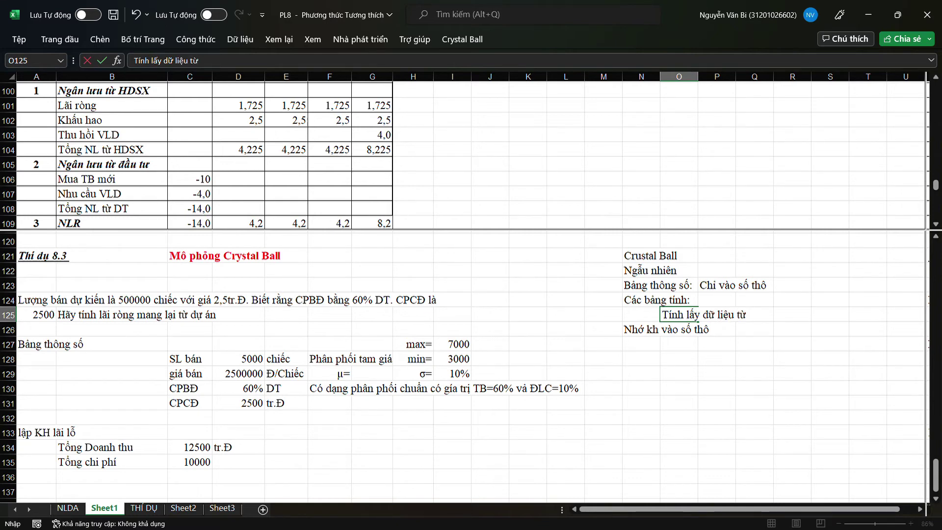
type(" bang thông số")
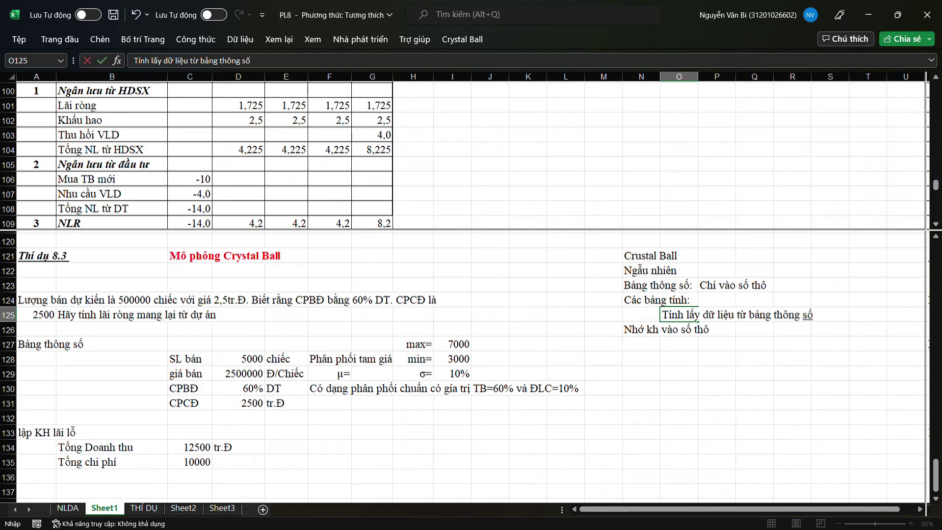
key("Return")
key("Return")
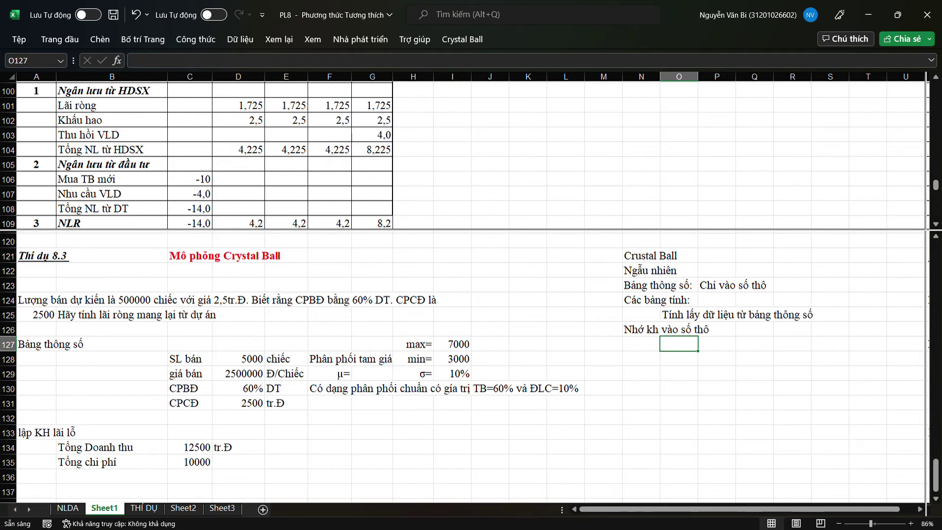
Start a numbered list with "1." in N129 and the text "Chọn biến rủi ro" in O129.
left_click(641, 373)
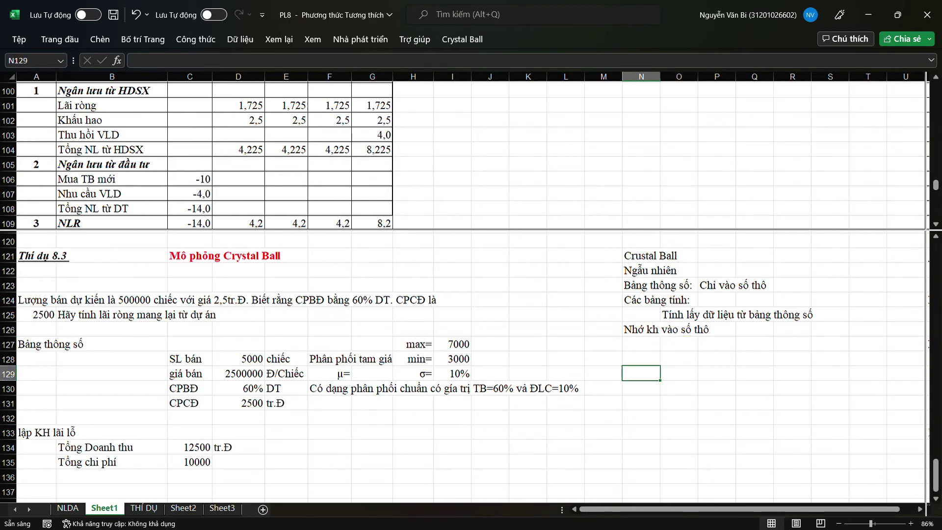
type("1")
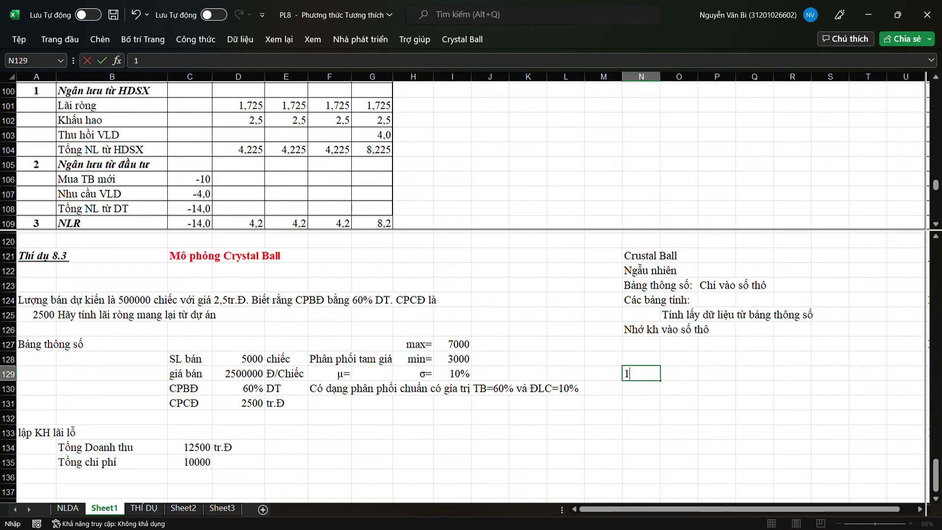
type(")")
key("BackSpace")
type(".")
key("Tab")
type("Chọn ")
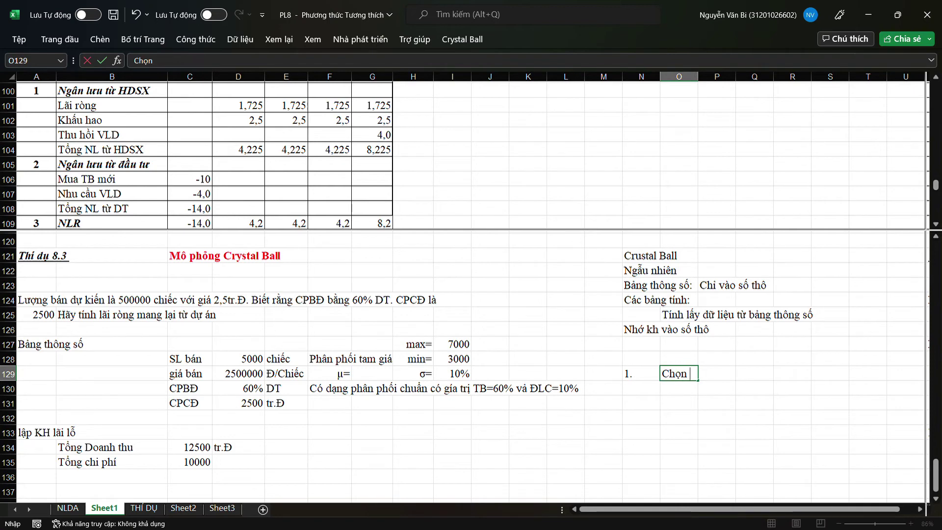
type("biêns rủi ro")
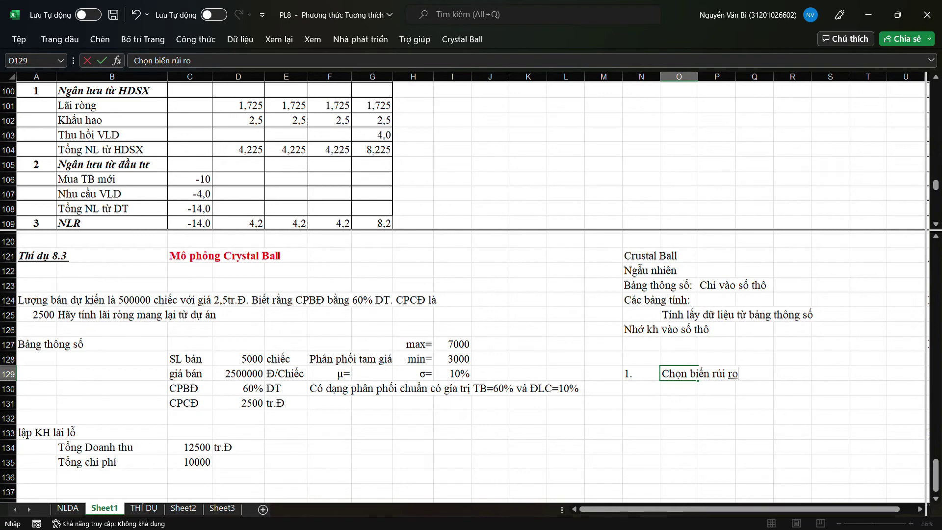
key("Return")
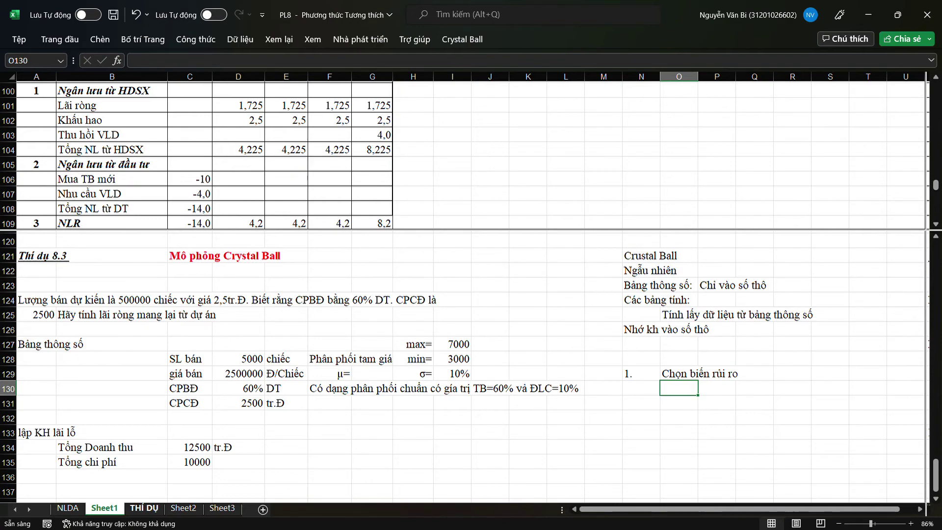
left_click(144, 508)
left_click(462, 40)
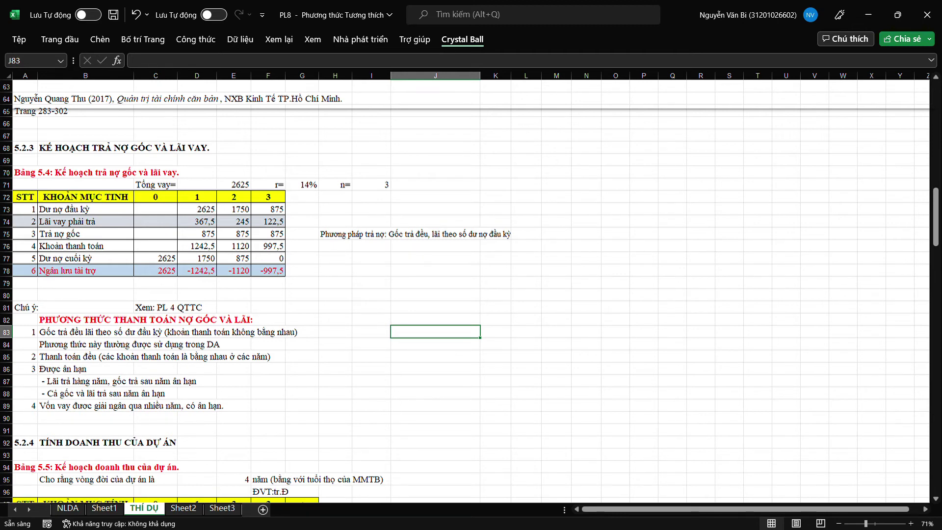
left_click(104, 508)
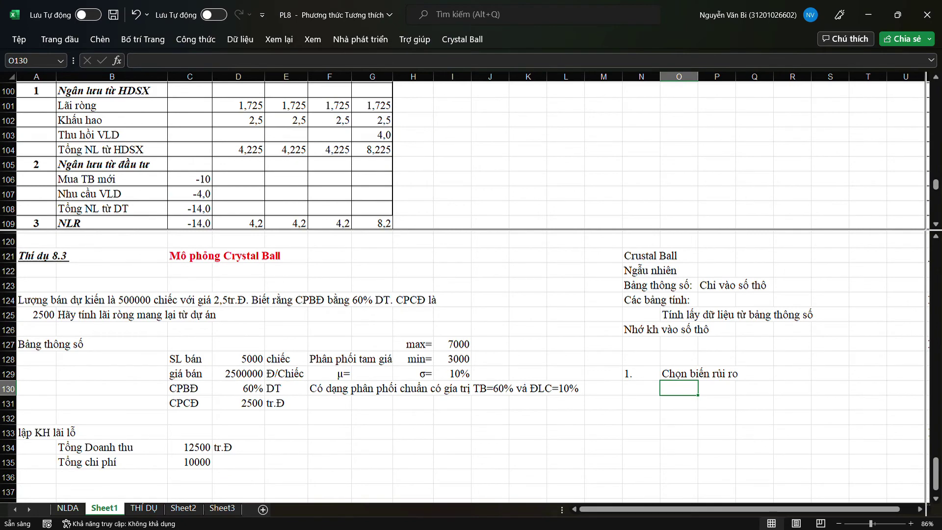
Enter "Định nghĩ phân phối cho 1 biến rủi ro" in O130, under the first list item.
type("Đ")
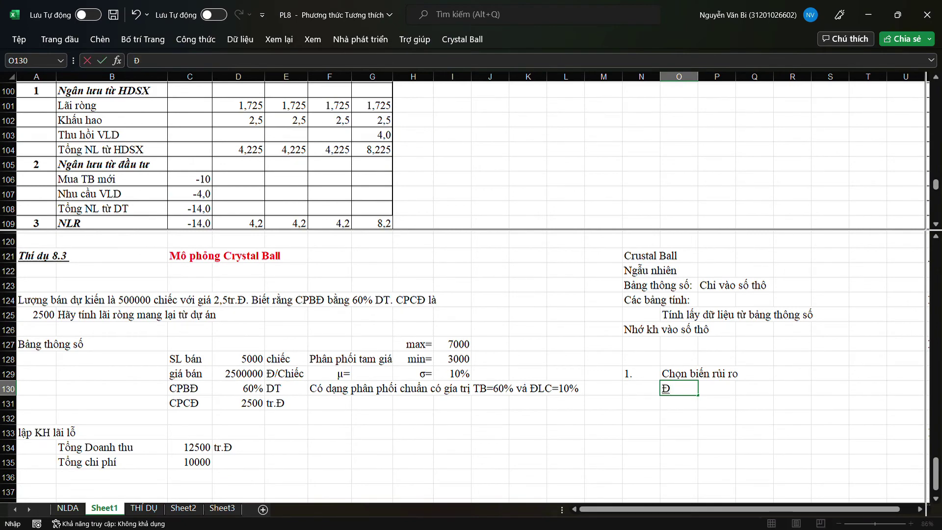
type("ịnh nghĩ phân p")
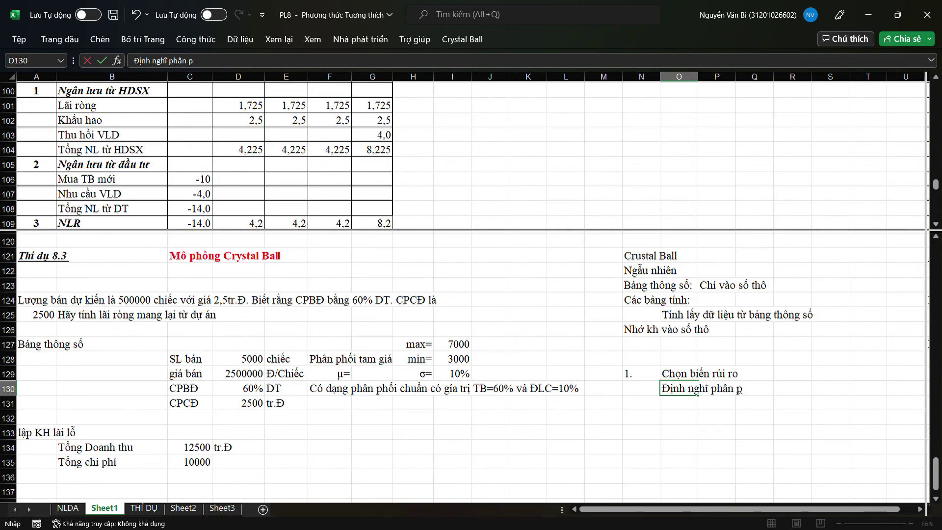
type("hối cho 1 biến ")
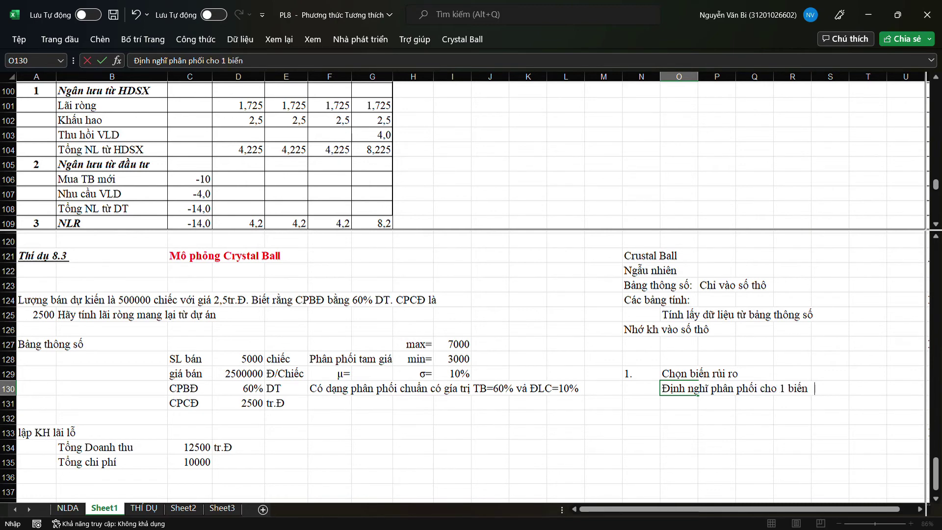
type("rủi ro")
left_click(678, 343)
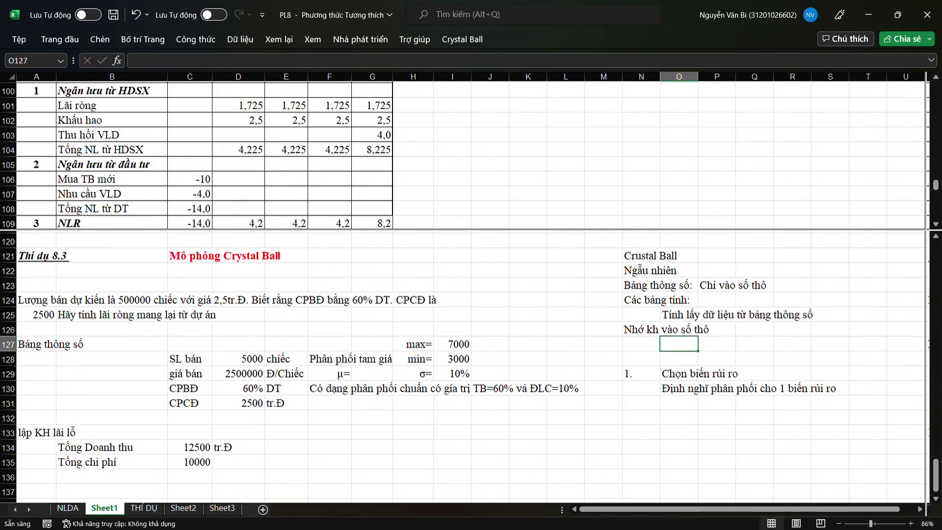
Add the note label "Hàm mục tiêu" in N127, with a capital H, below the raw-number reminder.
left_click(641, 343)
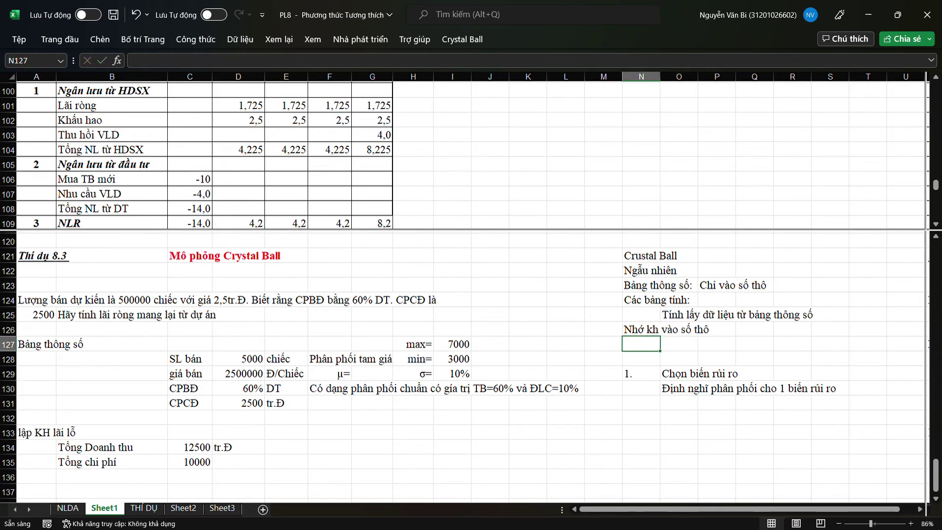
type("hàm m")
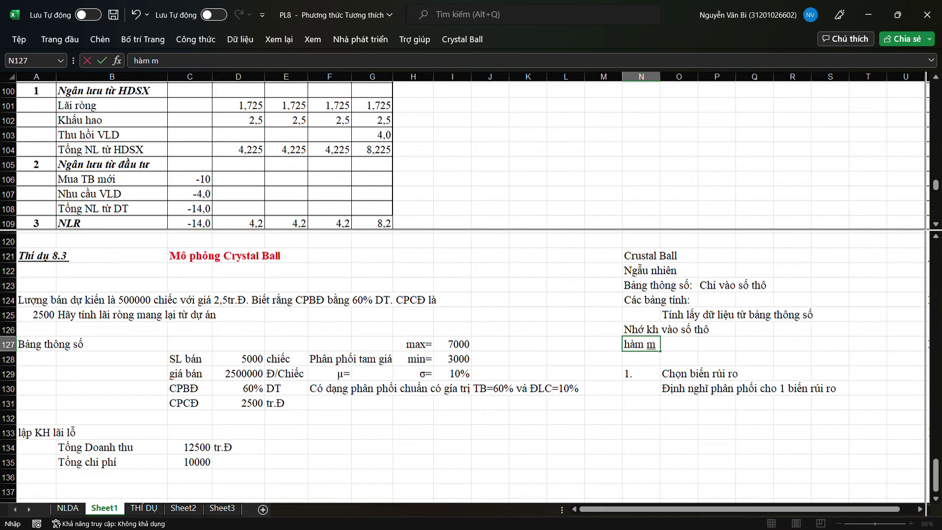
type("ục tiêu")
left_click(630, 343)
key("BackSpace")
type("H")
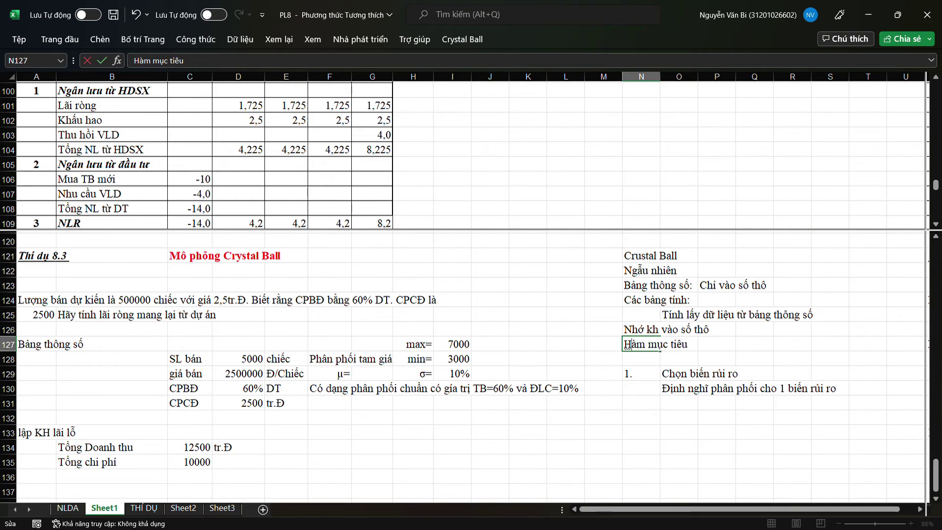
left_click(717, 343)
Try to prefix the reminder in N126 with the arrow "->", lengthened to "-->".
double_click(623, 329)
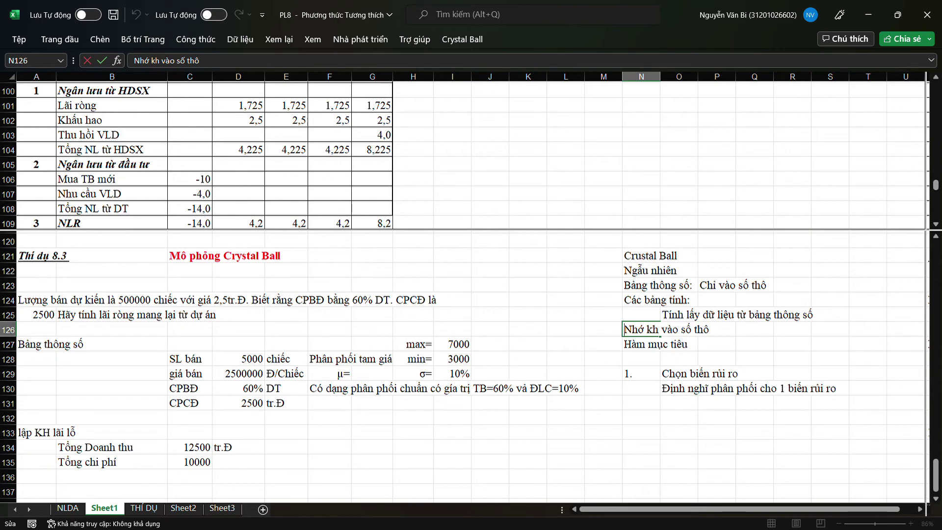
type("->")
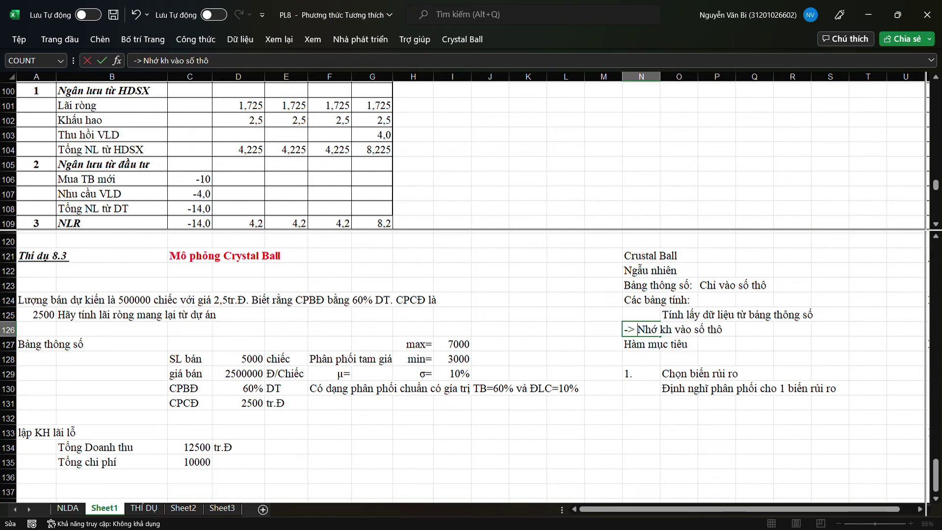
left_click(641, 344)
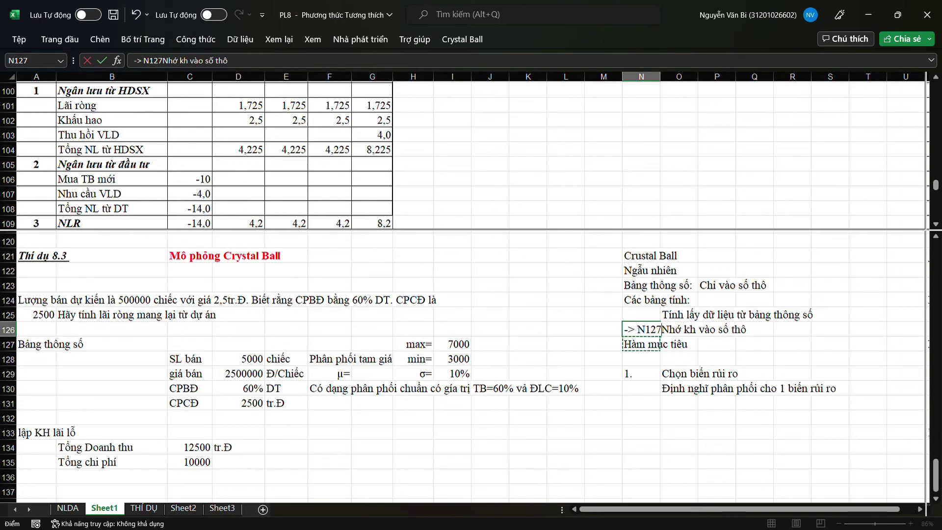
key("BackSpace")
key("BackSpace")
key("BackSpace")
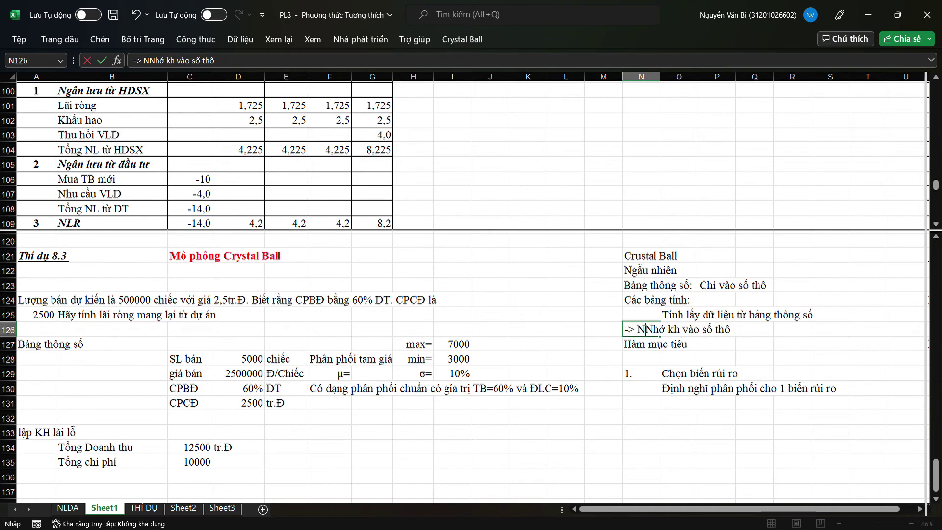
key("BackSpace")
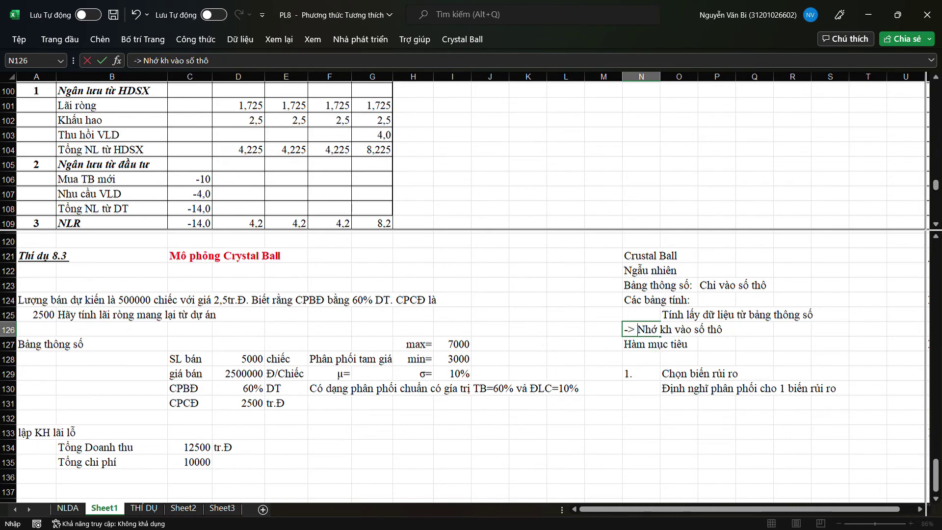
left_click(633, 329)
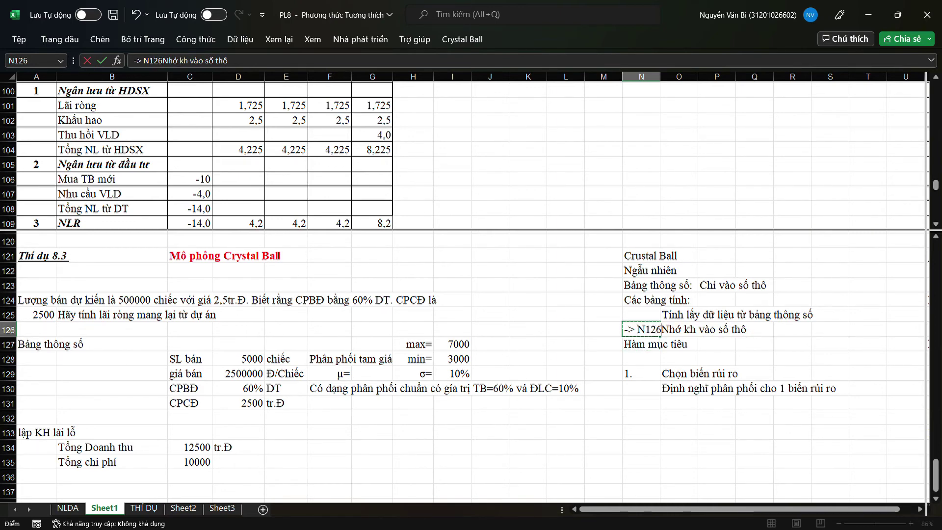
key("BackSpace")
key("BackSpace")
key("BackSpace")
key("BackSpace")
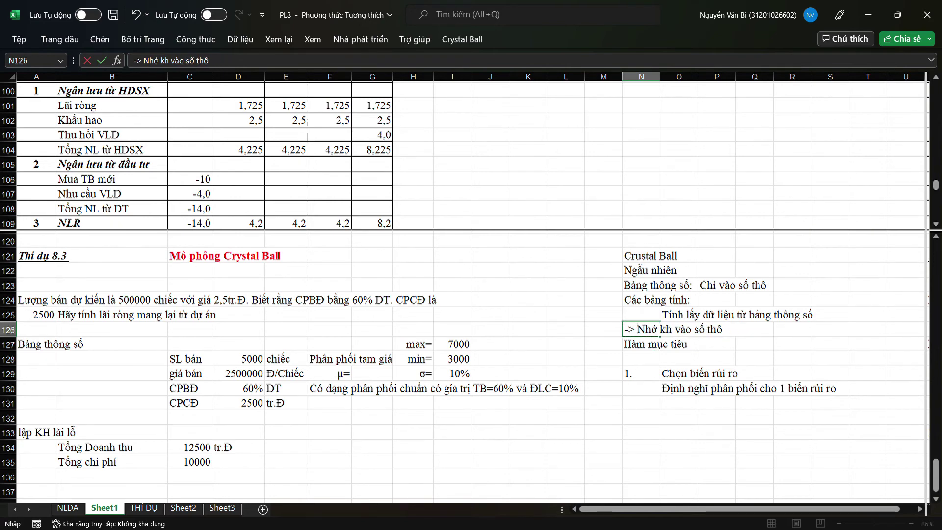
key("alt+Tab")
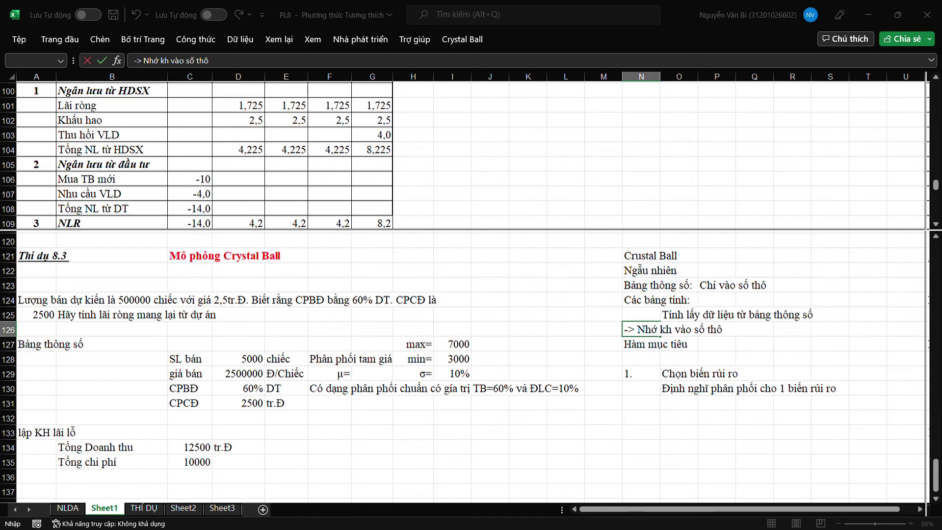
left_click(626, 329)
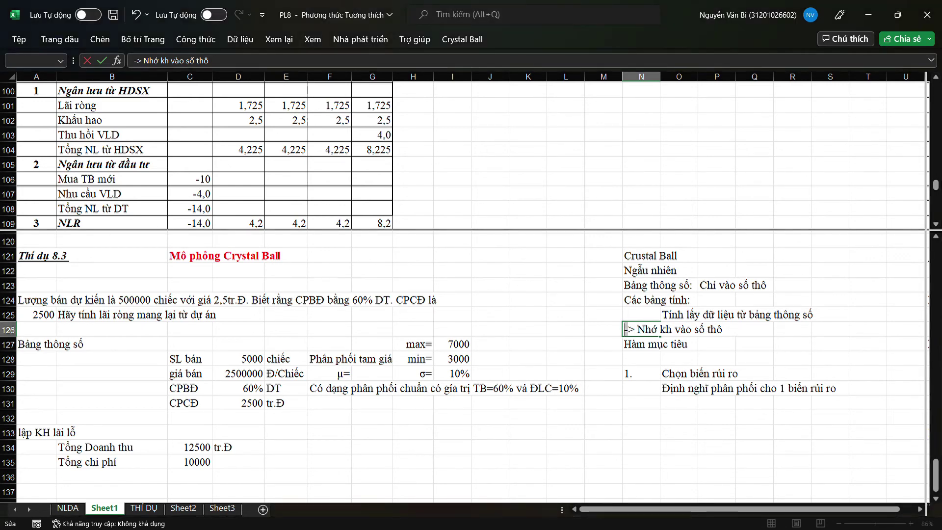
type("-")
key("alt+Tab")
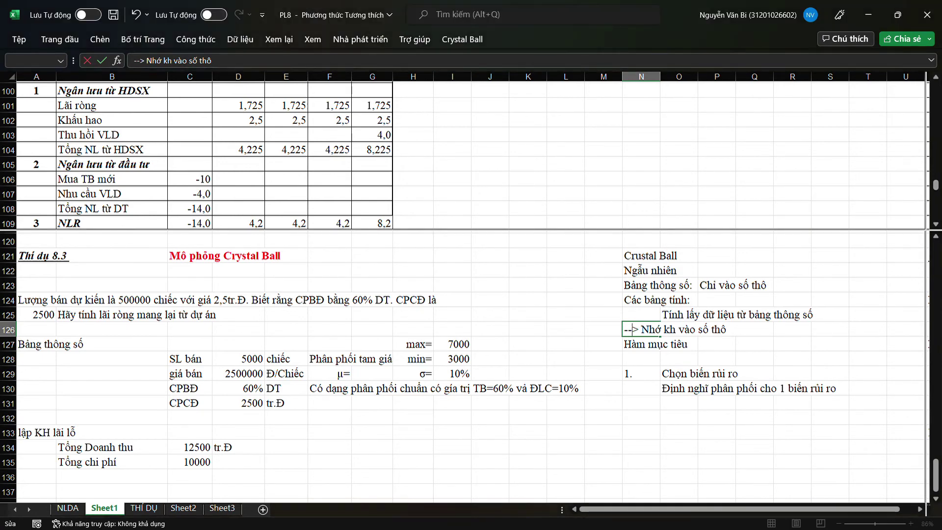
Try to change the arrow before the reminder in N126 to "=>".
key("BackSpace")
key("Delete")
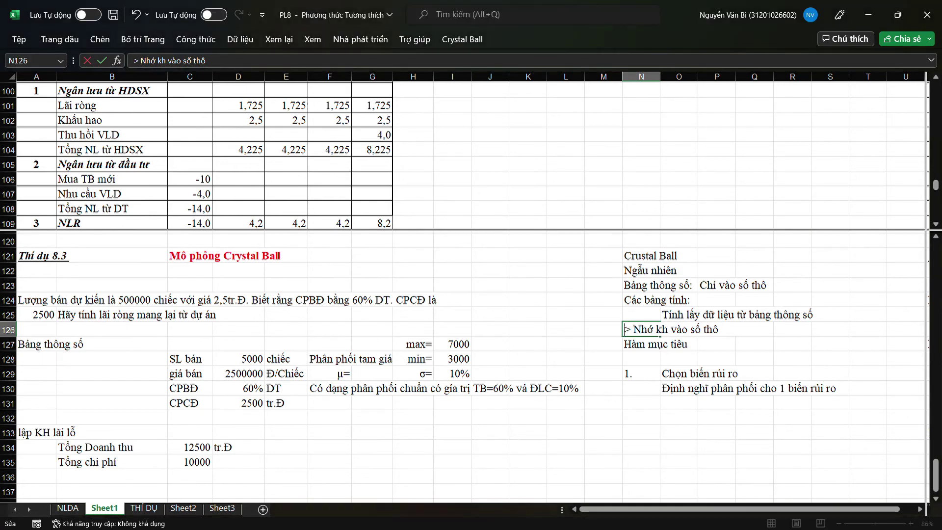
type("=")
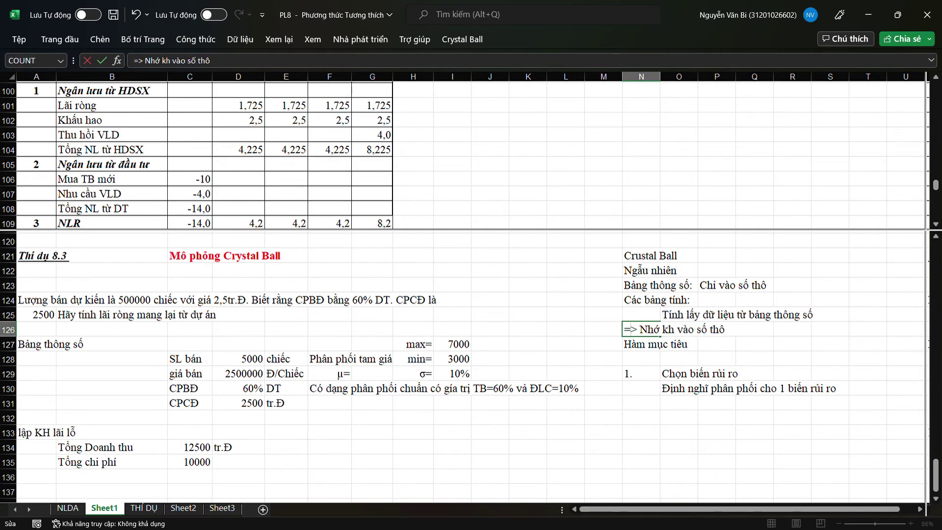
left_click(716, 329)
key("ctrl+z")
key("F2")
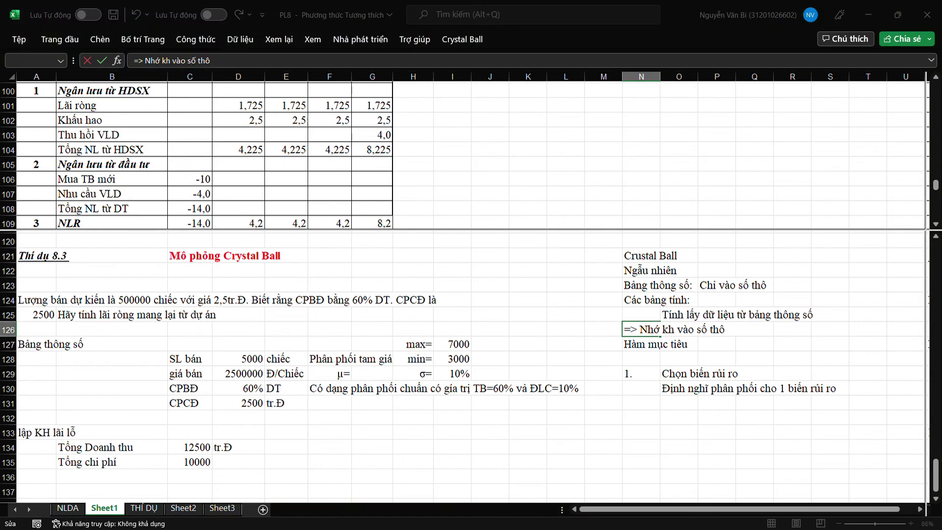
Remove the arrow before the reminder in N126 and select O131 below the distribution note.
key("Return")
key("BackSpace")
key("BackSpace")
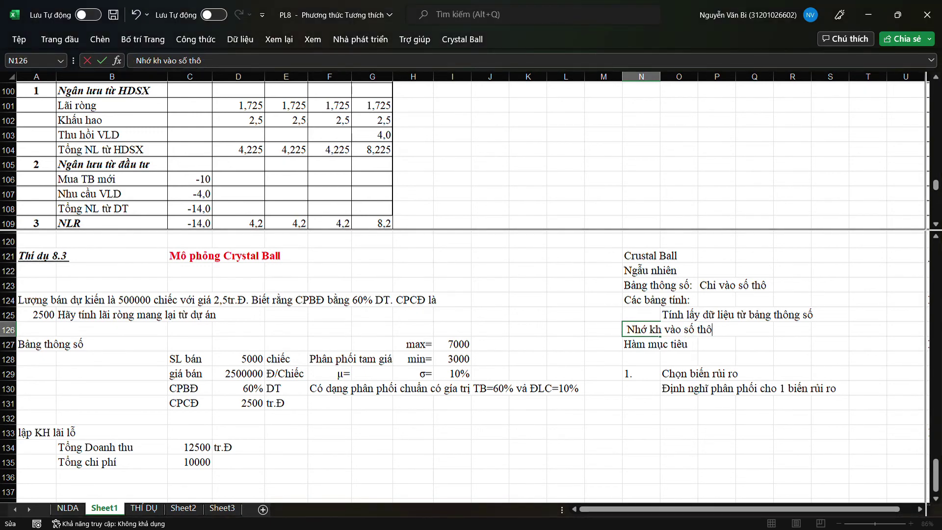
left_click(868, 388)
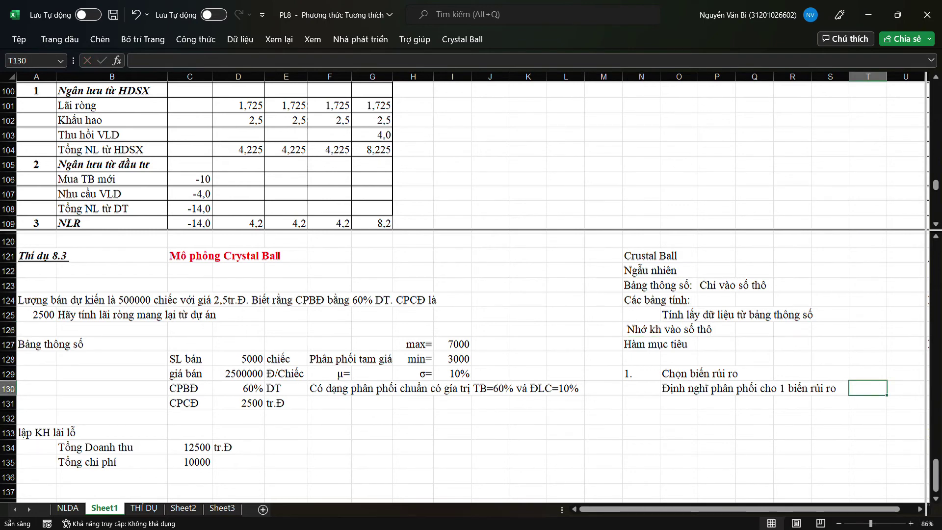
left_click(679, 402)
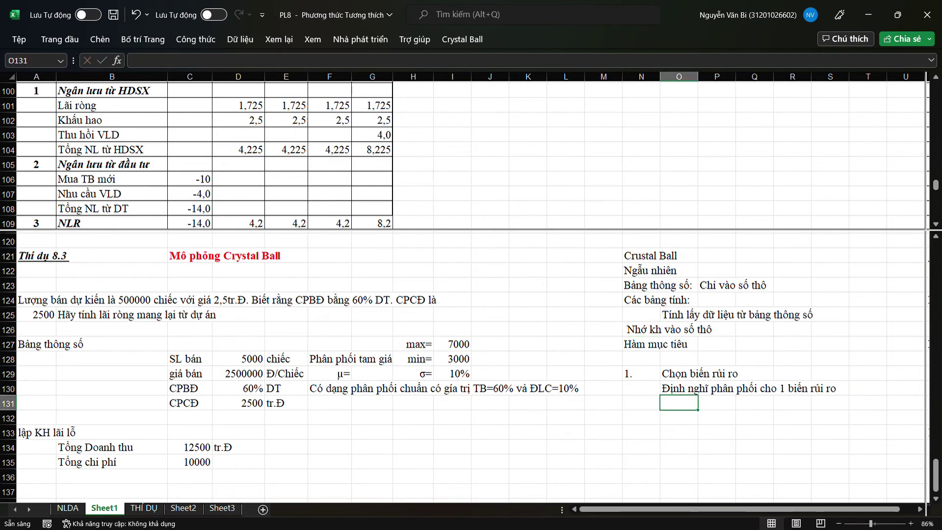
Enter the note "Phân phối chuẩn" in O131, directly below the note on defining a distribution for one risk variable.
type("Phâ")
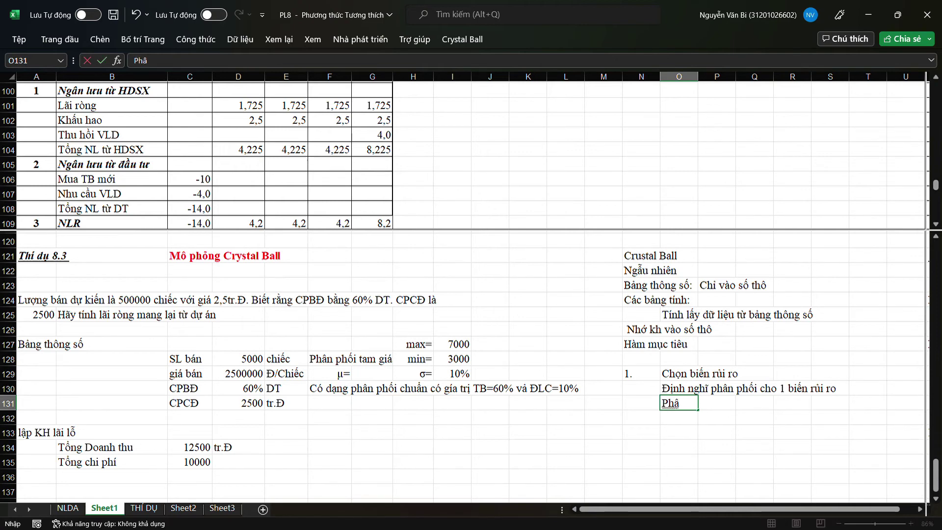
type("n phối chuẩn")
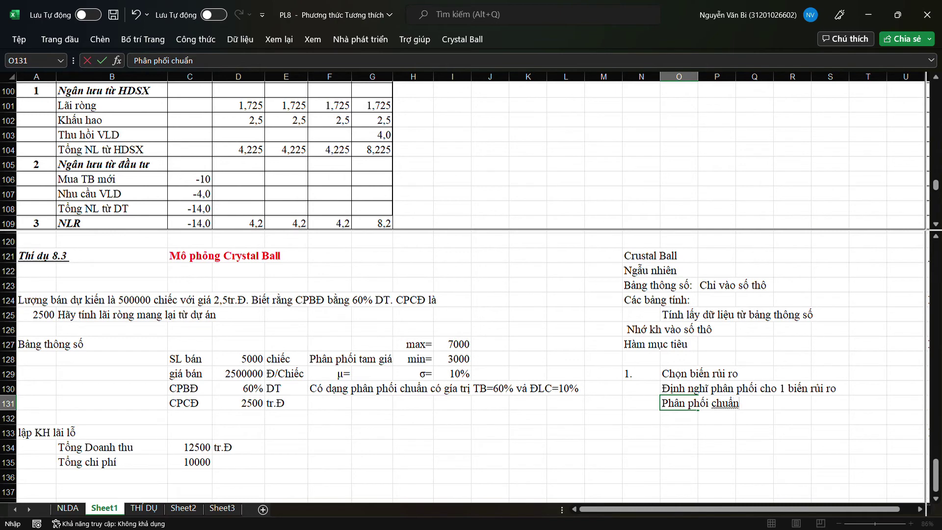
key("Tab")
key("Tab")
key("Tab")
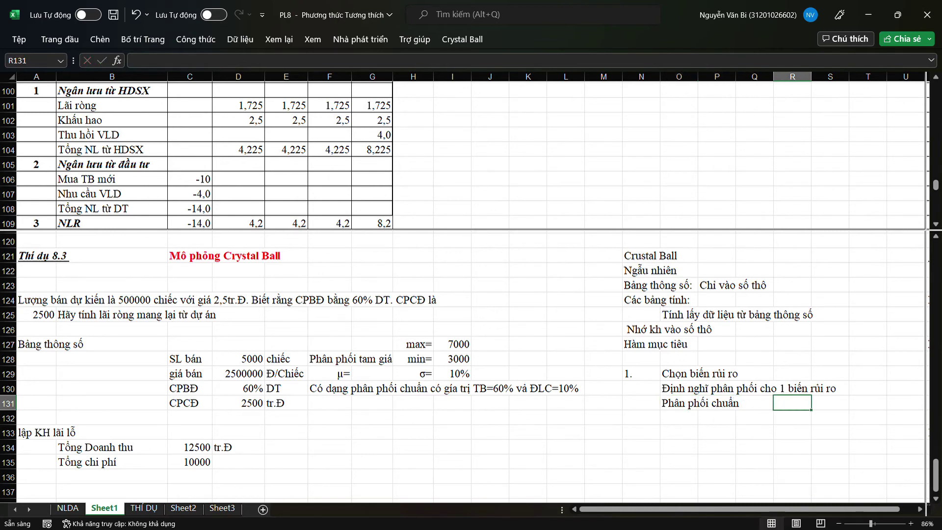
Enter the normal distribution's parameter labels, "Trung bình" in R131 and "độ lệch chuẩn" in T131.
type("Trung")
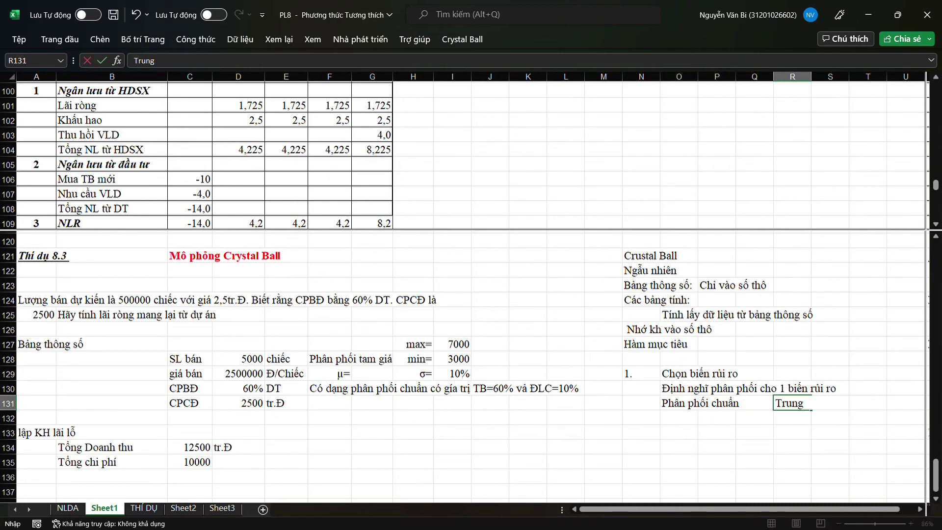
type(" bình")
key("Tab")
key("Tab")
type("độc")
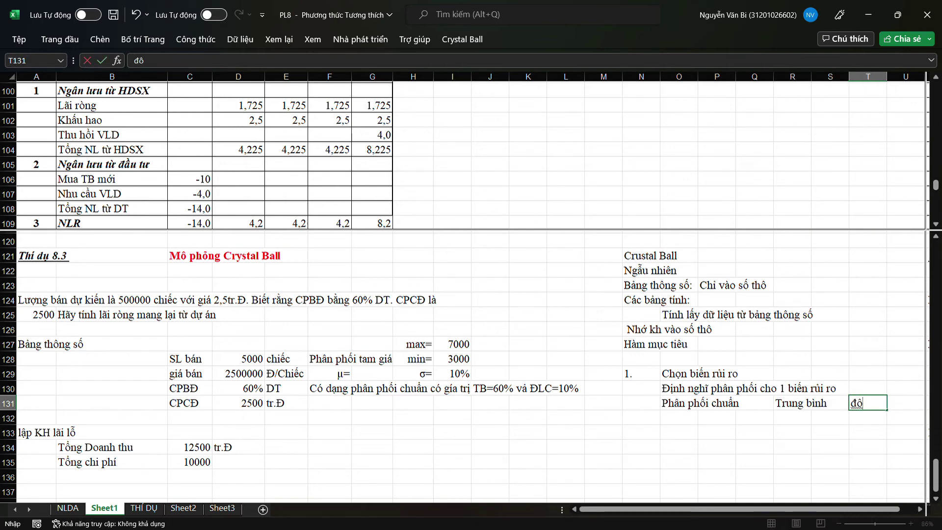
key("BackSpace")
type("lệch chuẩn")
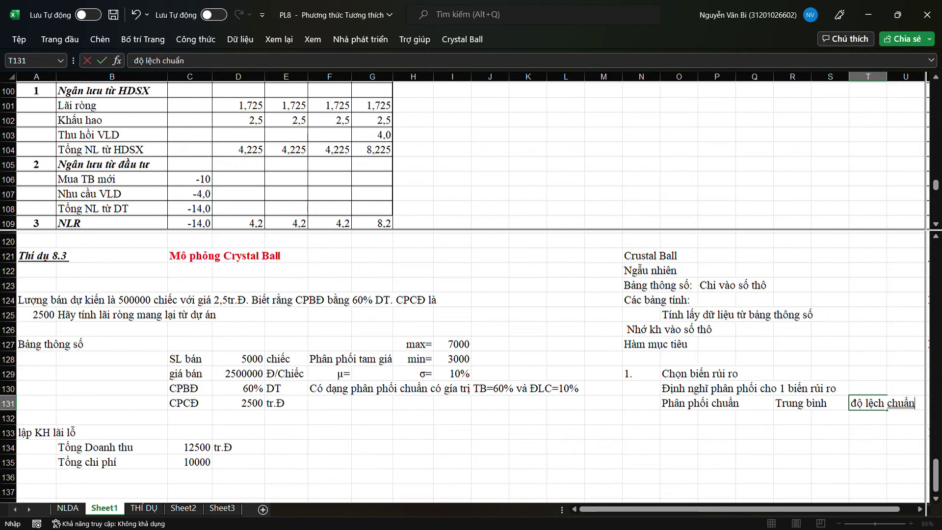
List two more distribution types in row 132: "đều" in R132 and "tam giác" in S132.
key("Left")
key("Left")
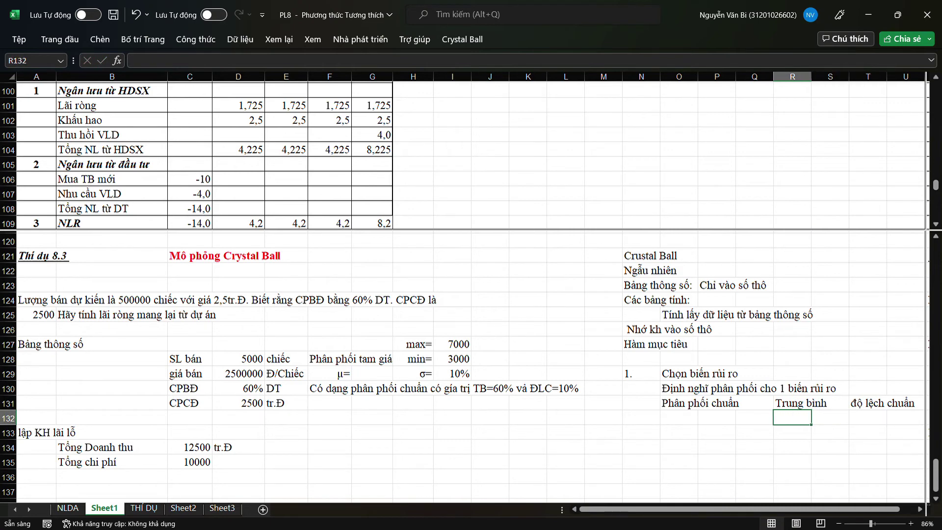
type("đều")
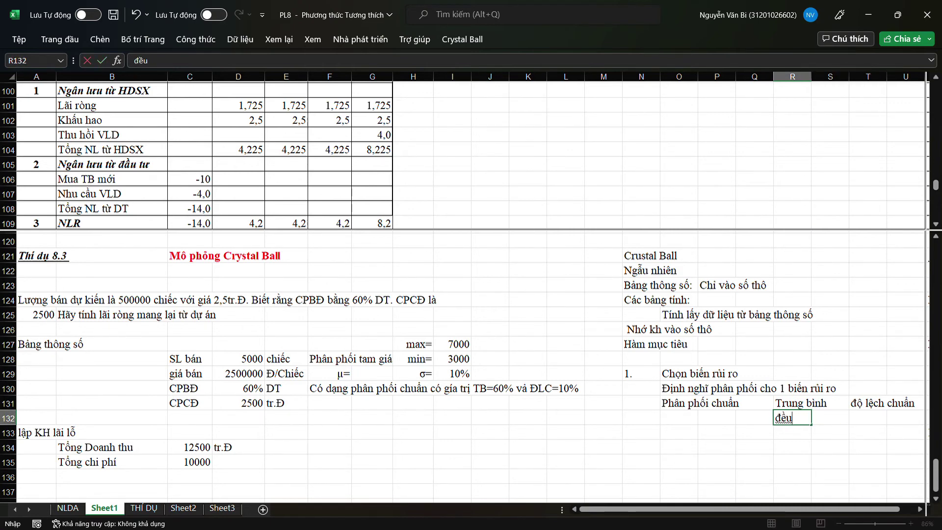
key("Tab")
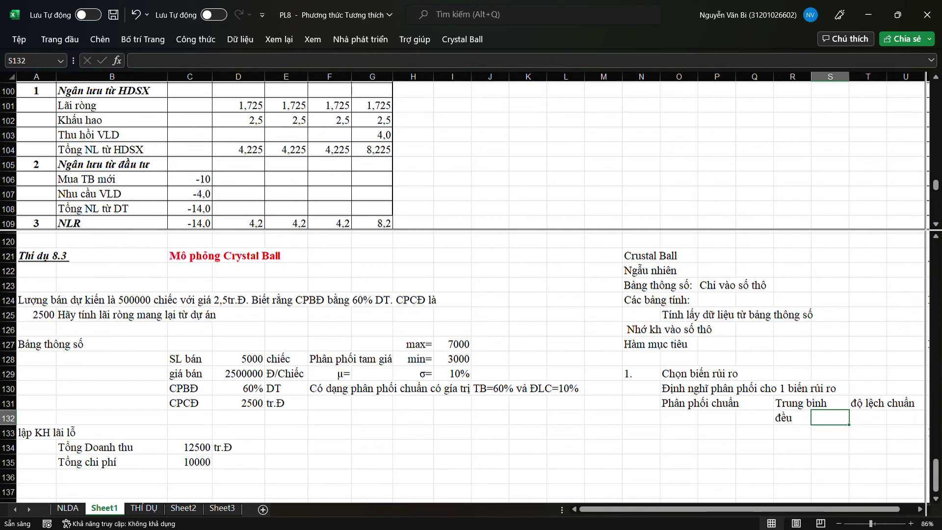
type("tam gaics")
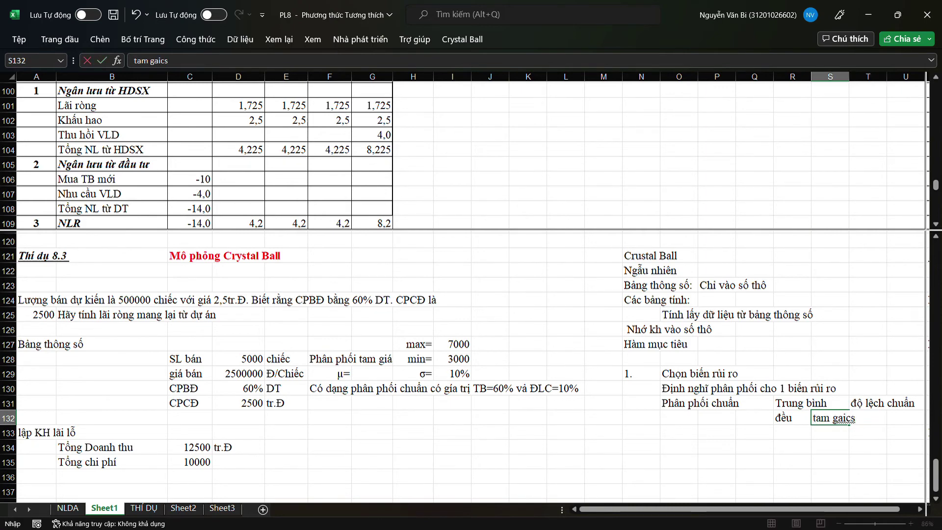
key("BackSpace")
key("BackSpace")
key("BackSpace")
key("BackSpace")
type("iacs")
key("BackSpace")
key("BackSpace")
key("BackSpace")
key("BackSpace")
type("iác")
key("Return")
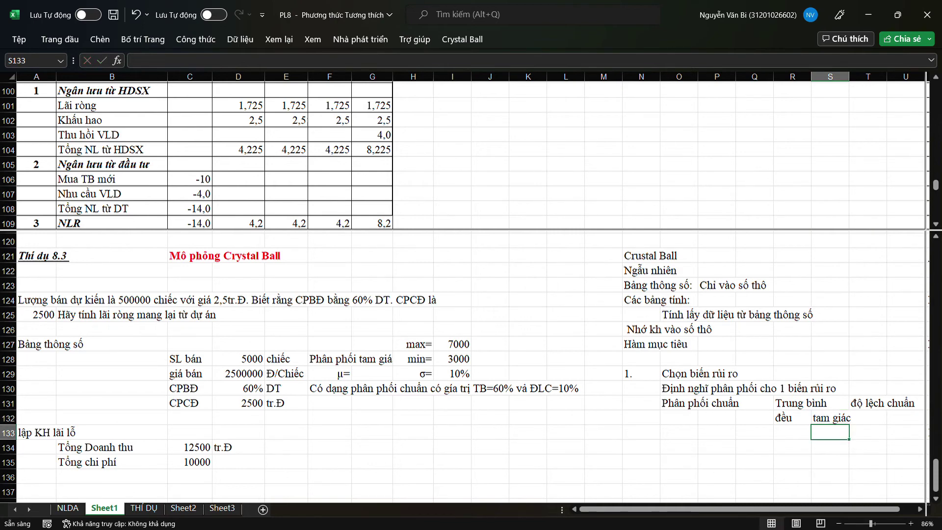
Add the distribution type "log" in U132, on the same row as "tam giác".
key("Right")
key("Up")
key("Right")
type("log")
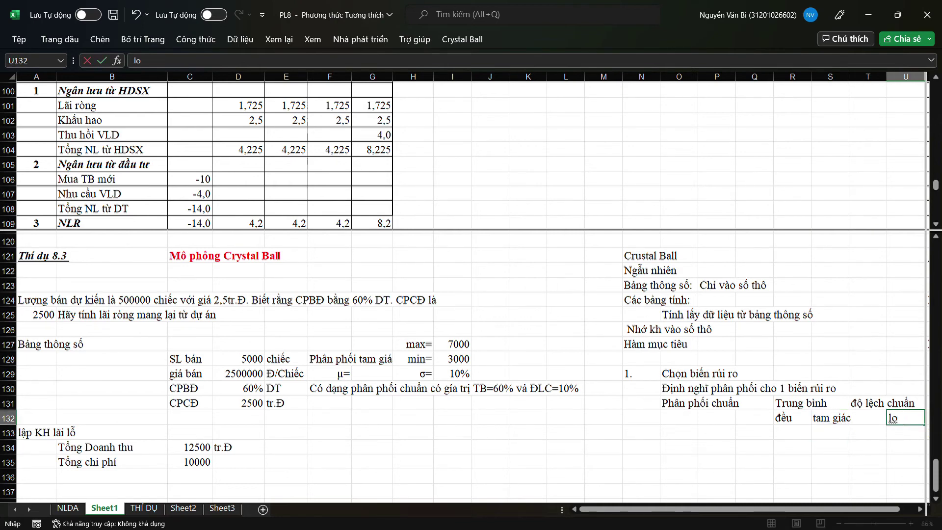
key("Return")
Enter "..." in each of the cells O132, P132 and Q132, before the "đều" entry.
key("Left")
key("Left")
key("Left")
key("Left")
key("Left")
key("Left")
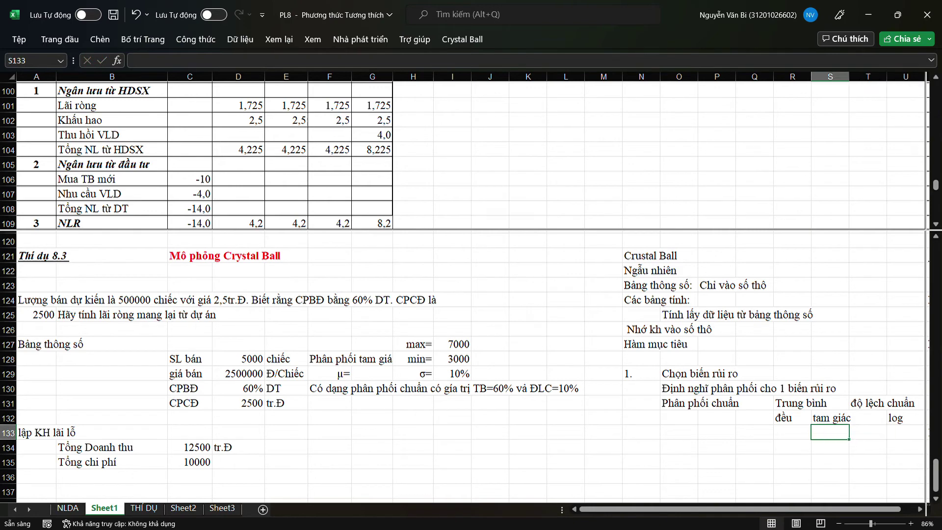
key("Up")
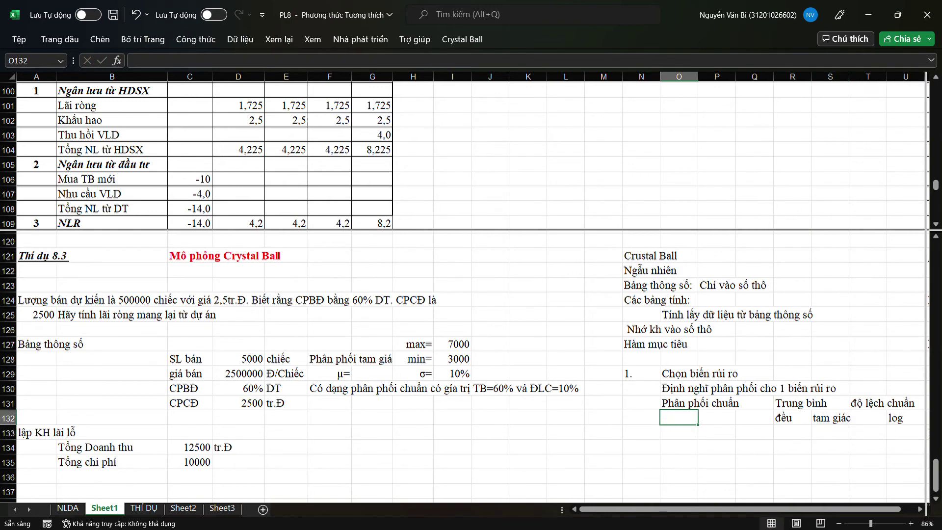
type("...")
key("Tab")
type("...")
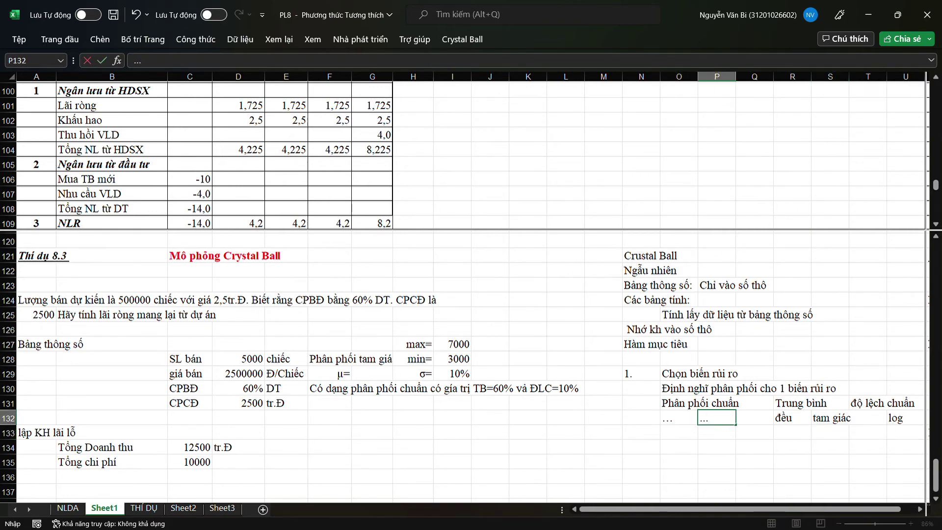
key("Tab")
type("...")
key("Tab")
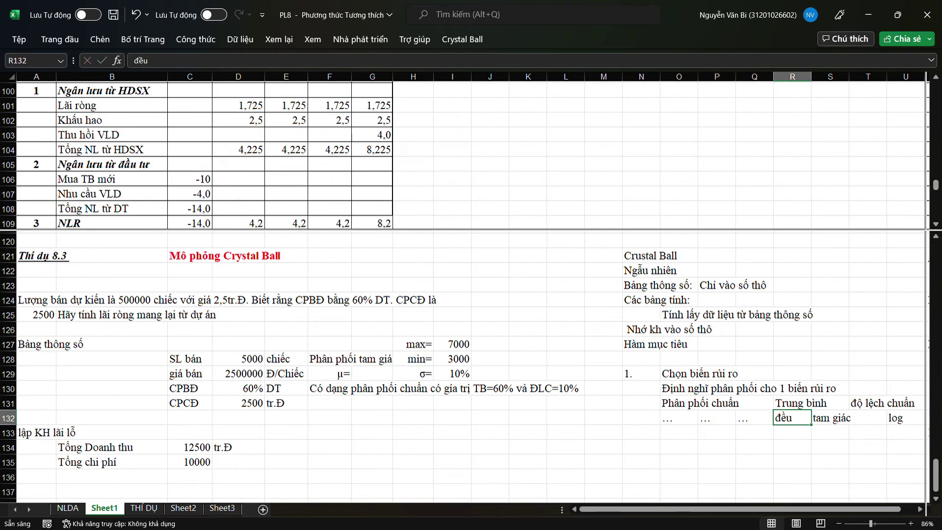
key("Down")
key("Left")
key("Left")
key("Left")
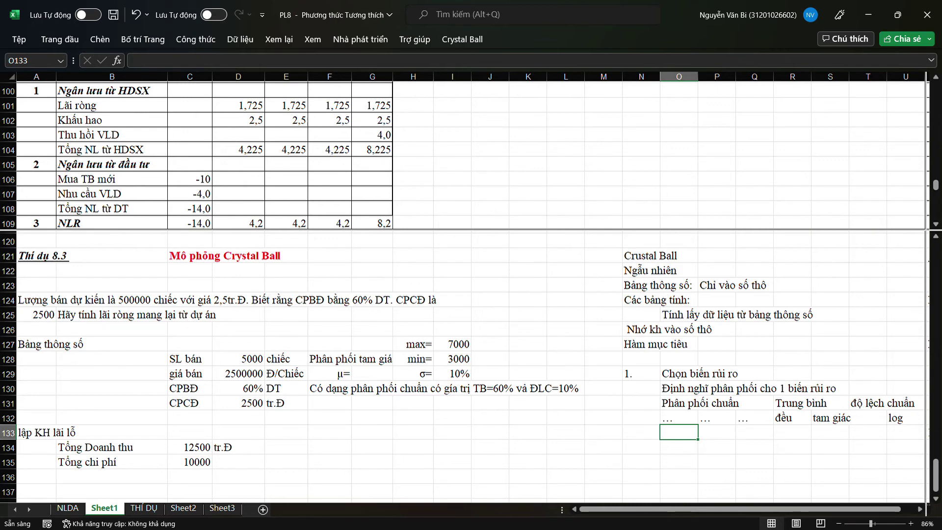
Switch to the THÍ DỤ worksheet at the loan repayment plan section.
left_click(678, 447)
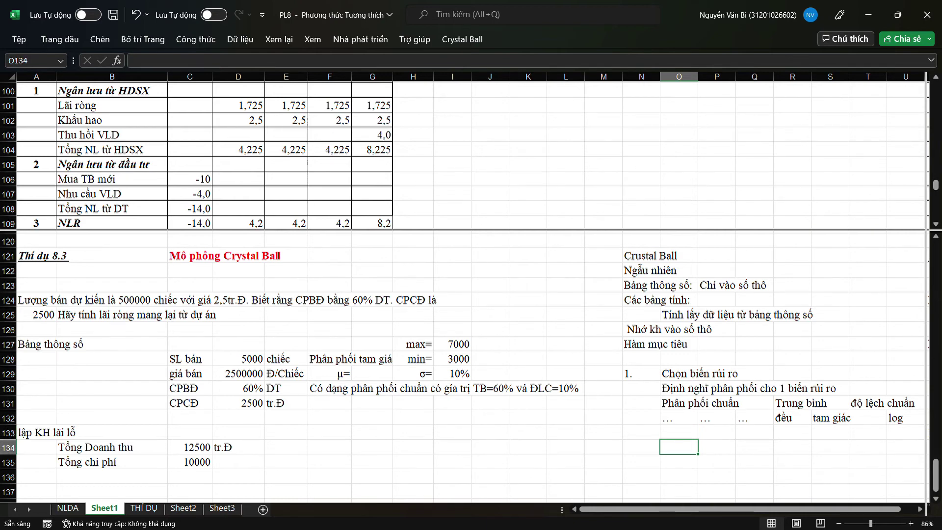
left_click(640, 432)
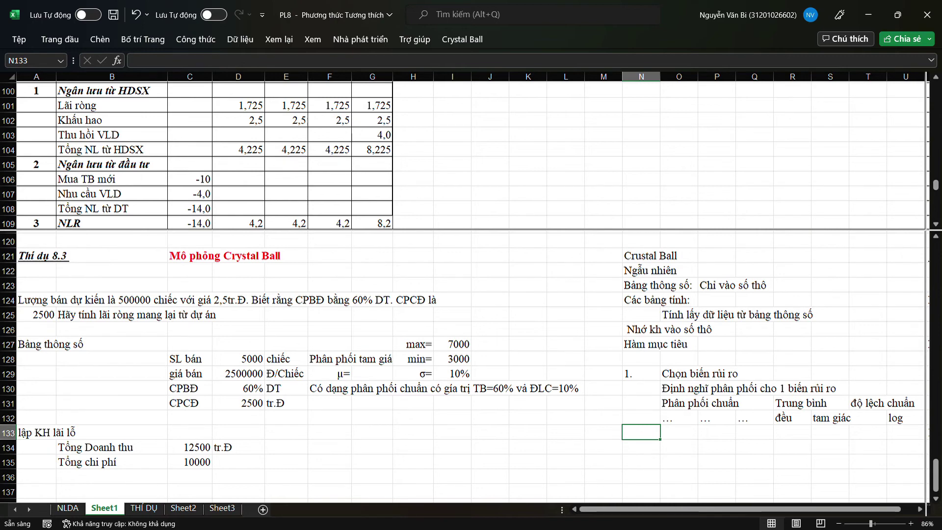
left_click(143, 509)
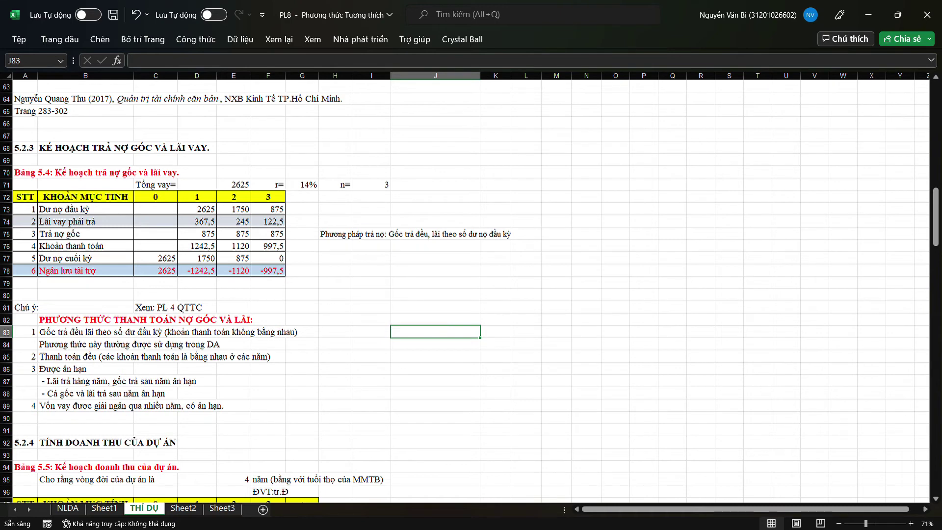
left_click(700, 319)
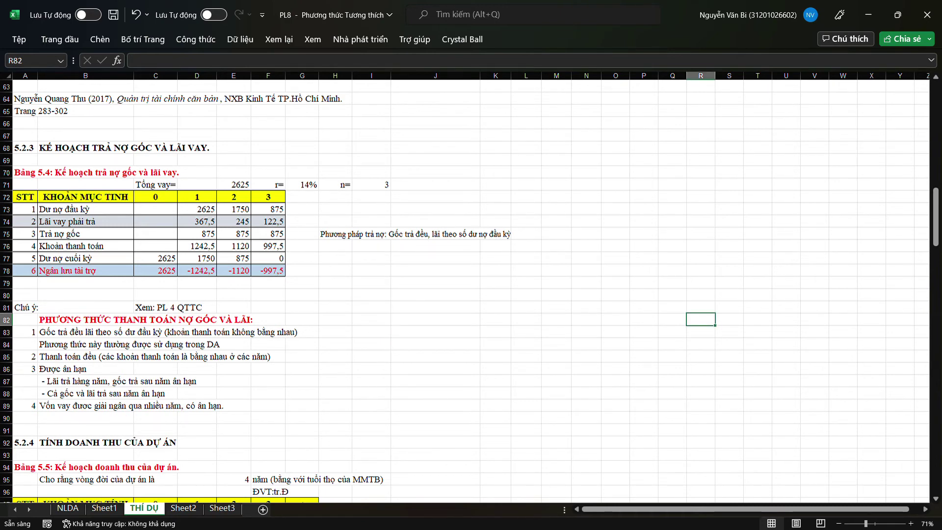
left_click(644, 319)
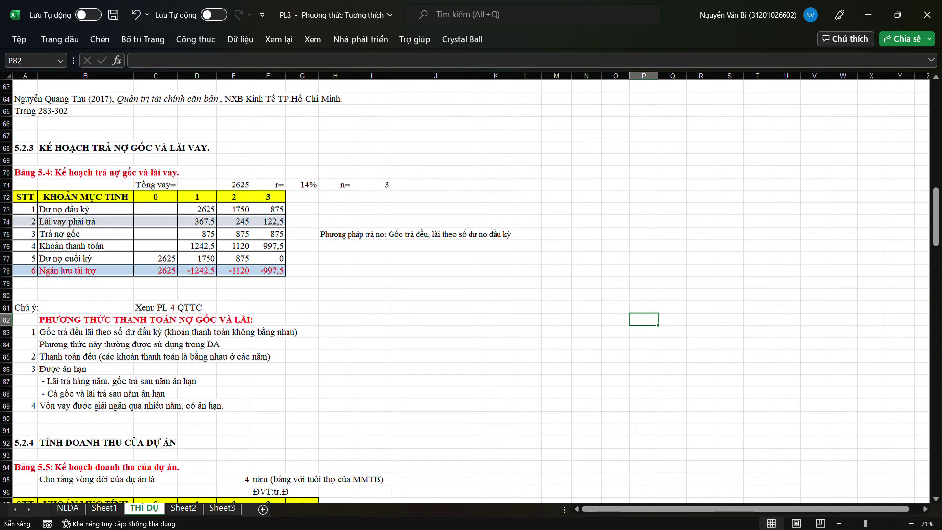
Split the sheet at H92, then move the dividers to just after column V and below row 76.
left_click(335, 443)
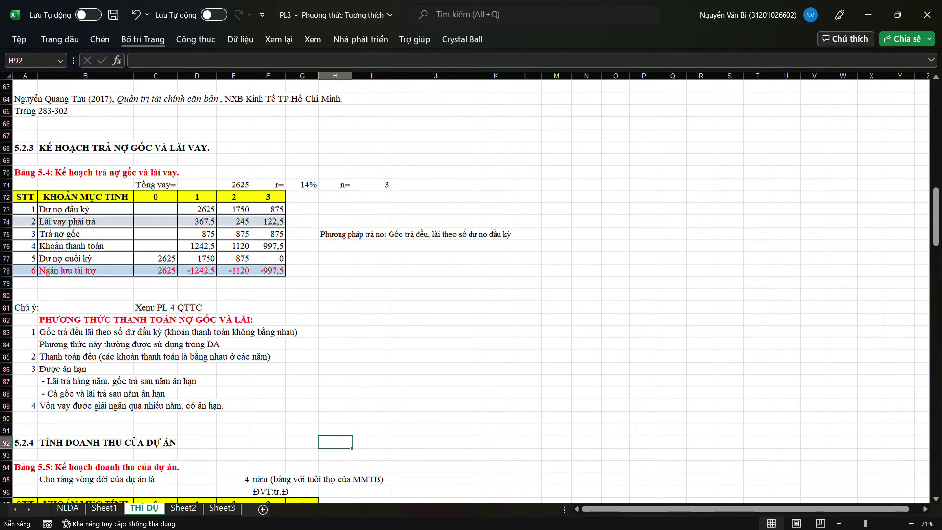
left_click(312, 39)
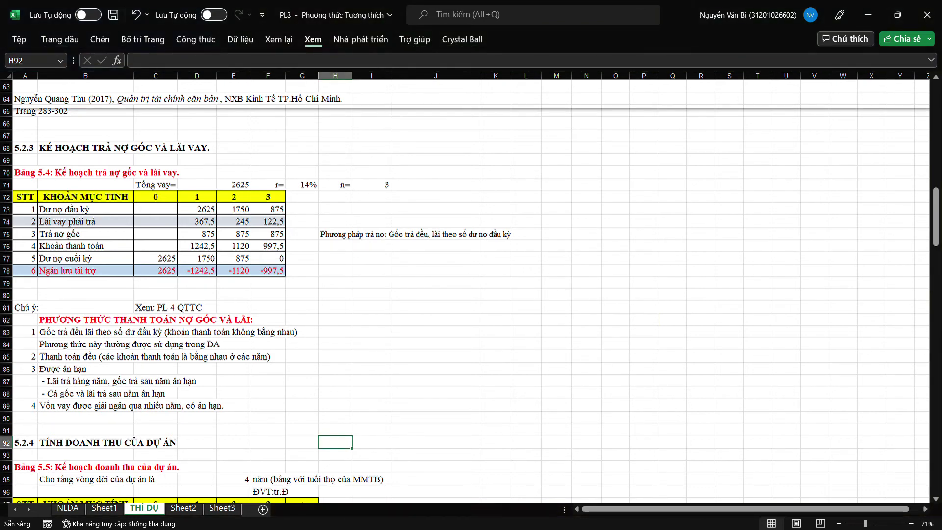
key("alt+w")
key("s")
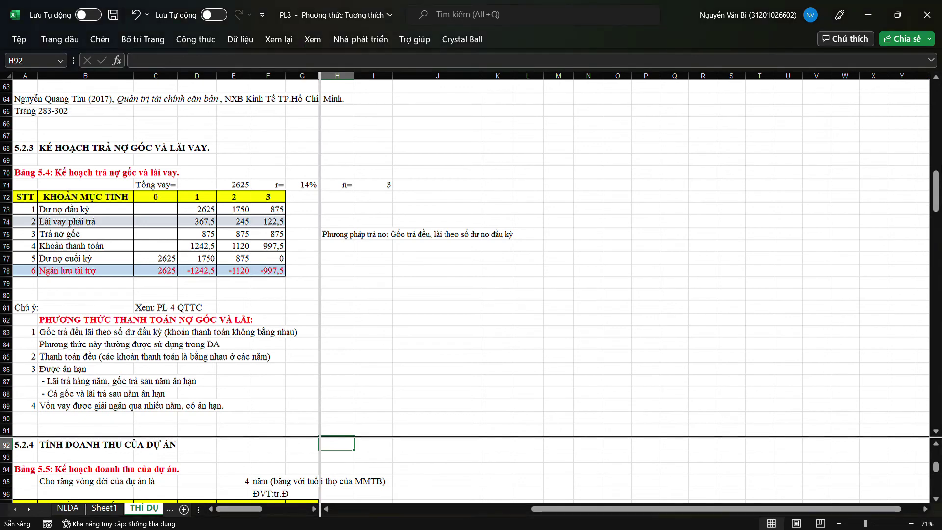
left_click_drag(320, 255, 830, 255)
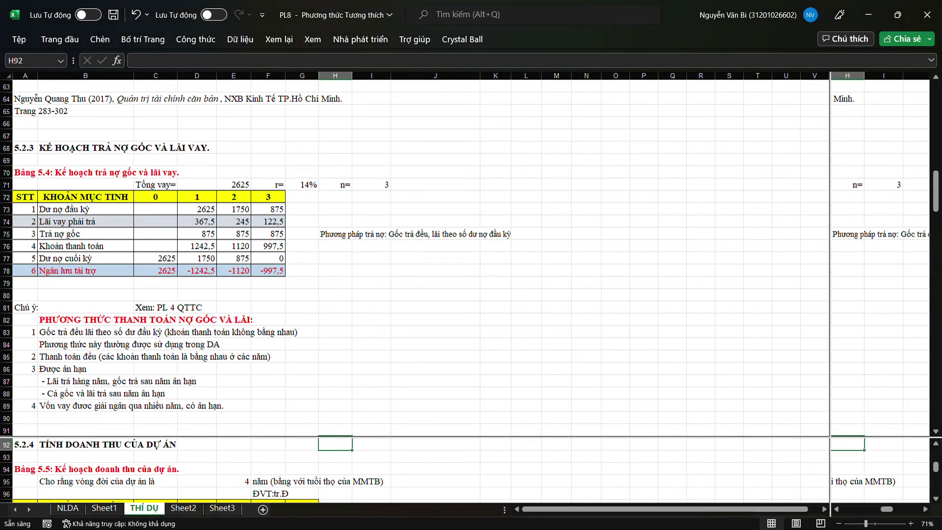
left_click(434, 444)
left_click_drag(435, 436, 435, 253)
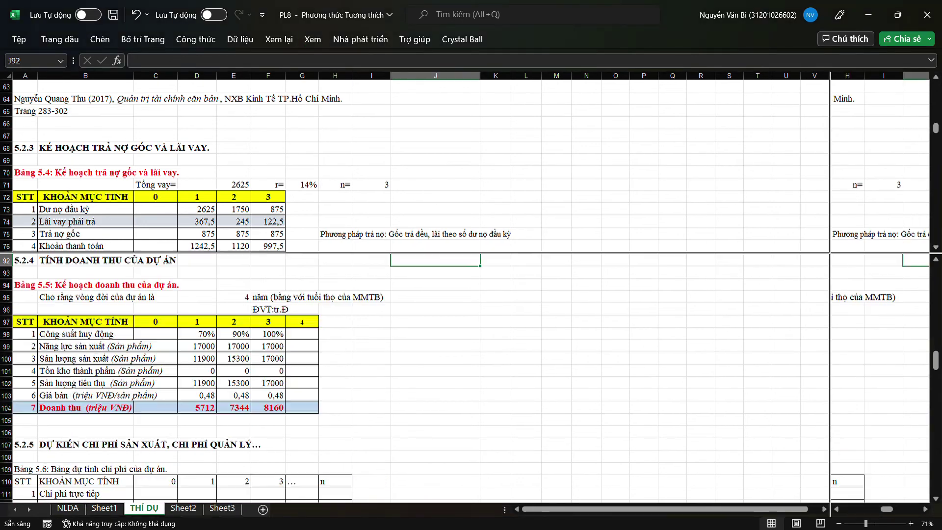
Examine the project parameters of Bảng 5.1 in the upper pane, keeping the revenue table of section 5.2.4 in the lower pane.
left_click(86, 124)
scroll(85, 123, "up", 1)
scroll(465, 167, "up", 3)
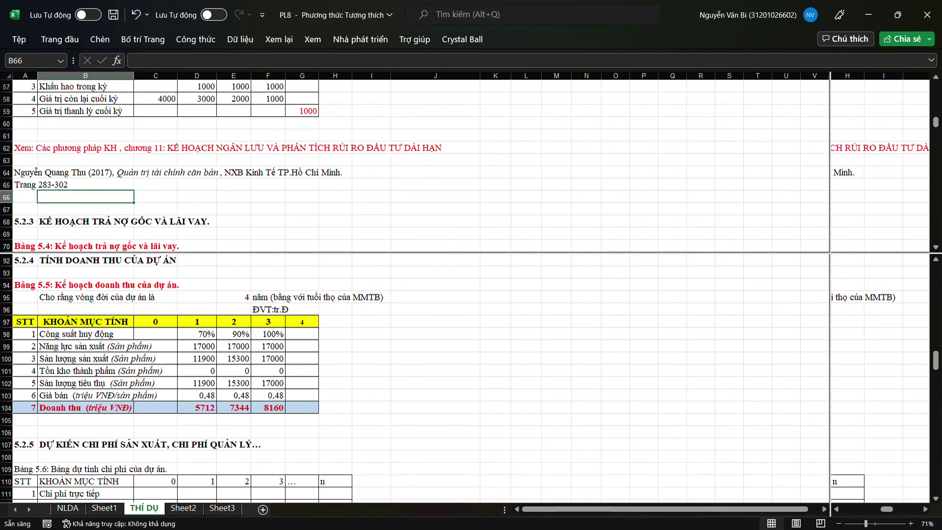
scroll(465, 167, "up", 5)
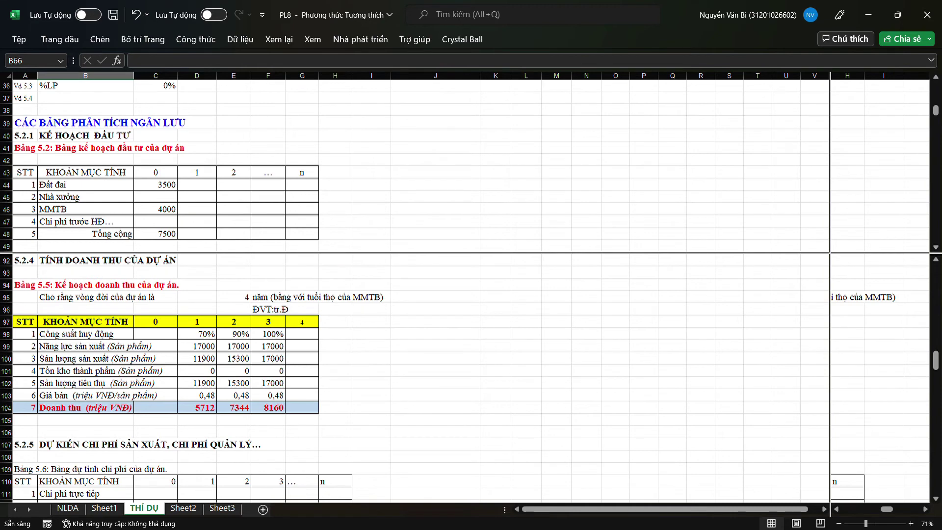
scroll(466, 167, "up", 4)
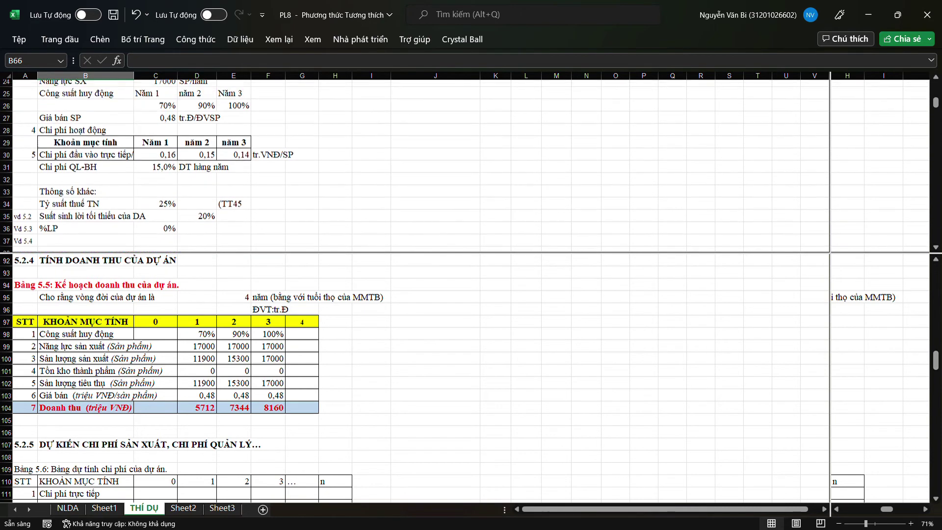
left_click(85, 147)
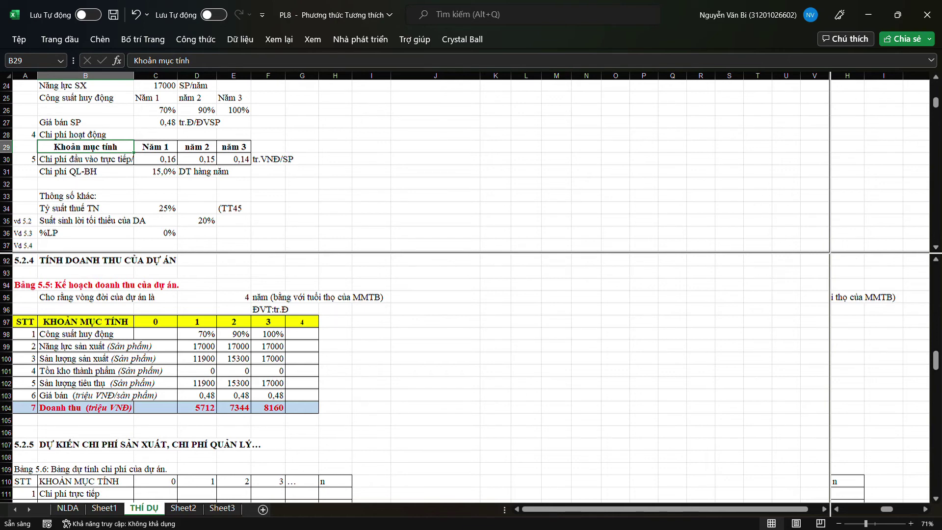
left_click(155, 184)
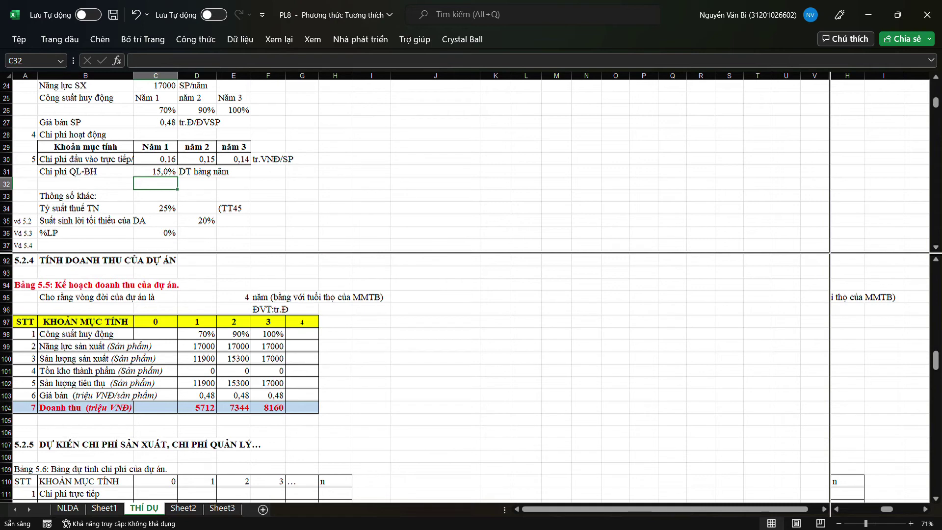
left_click(286, 159)
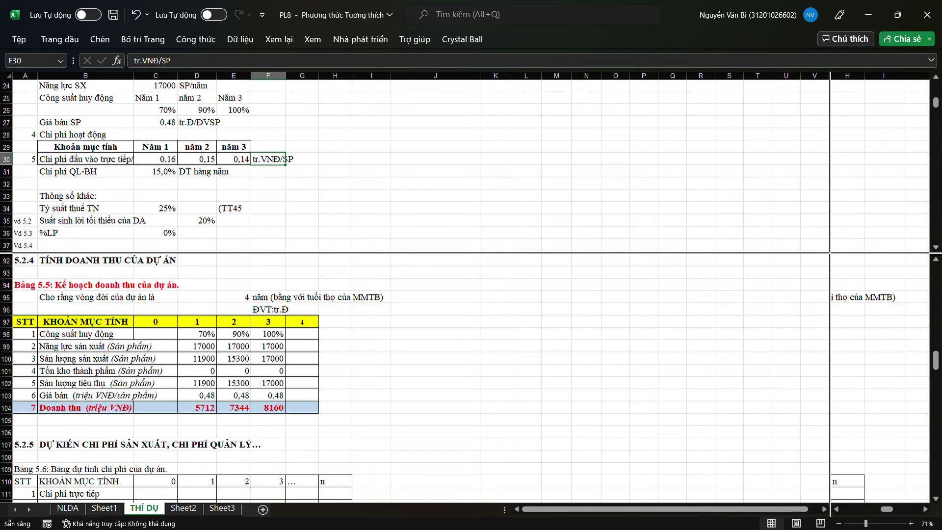
left_click(85, 184)
scroll(85, 184, "up", 6)
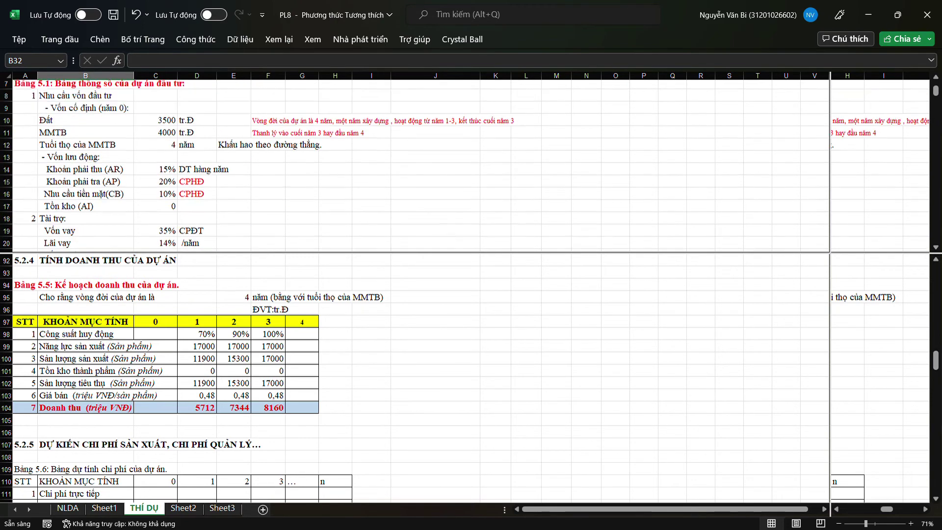
scroll(417, 164, "up", 2)
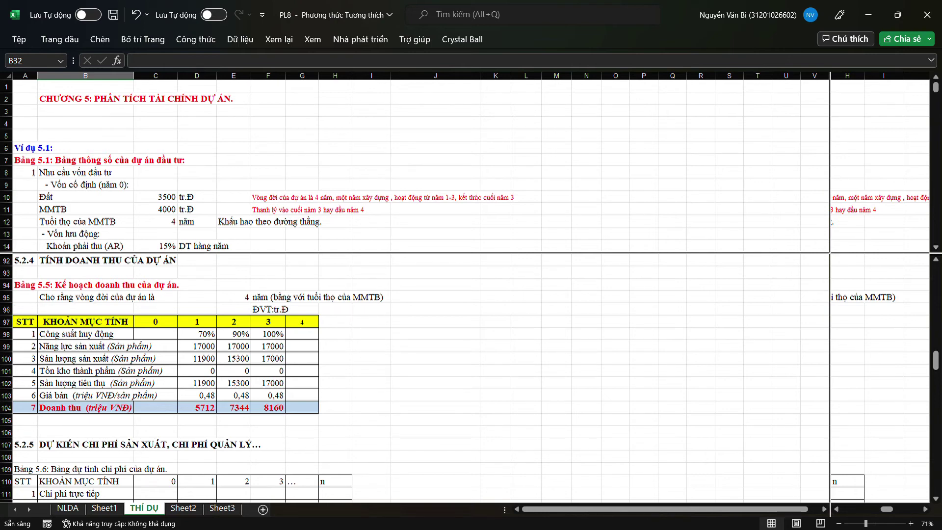
Enter the label "KP Thu" in J97, beside the revenue plan table Bảng 5.5.
left_click(196, 184)
left_click(86, 184)
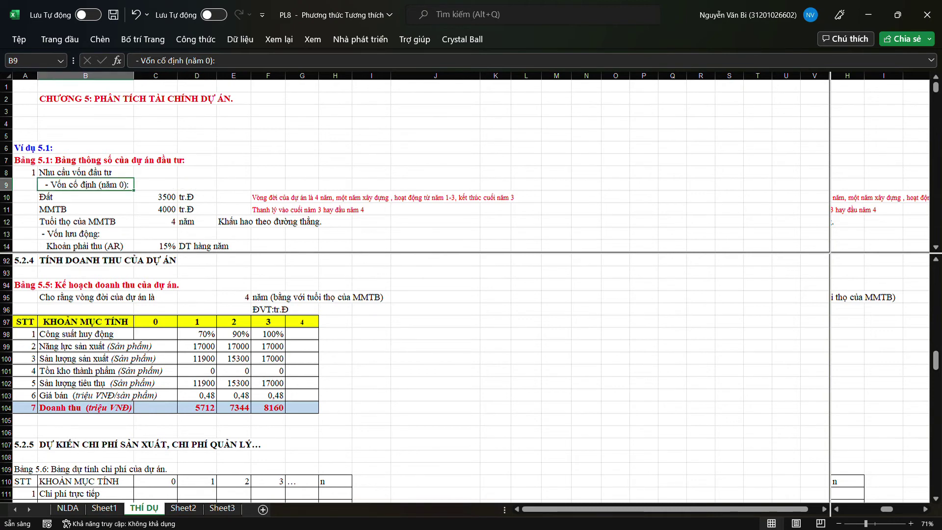
scroll(420, 166, "down", 2)
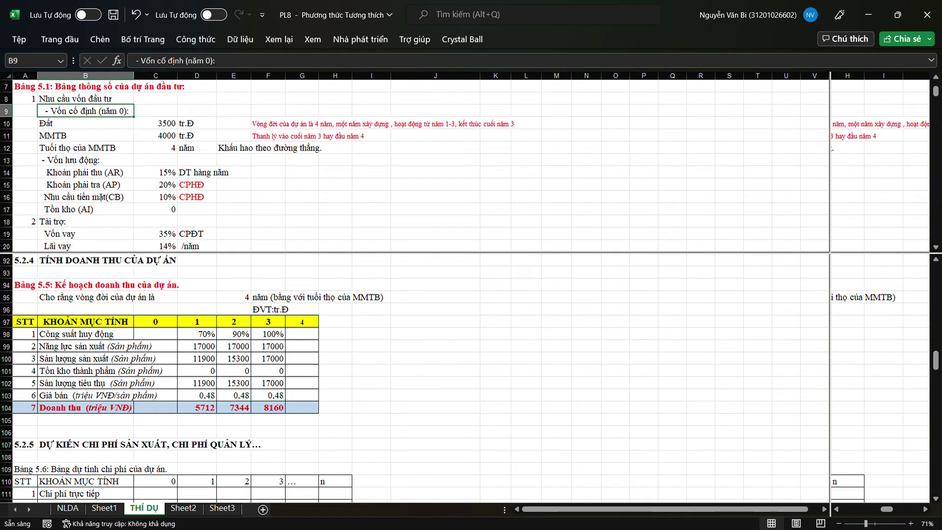
left_click(155, 172)
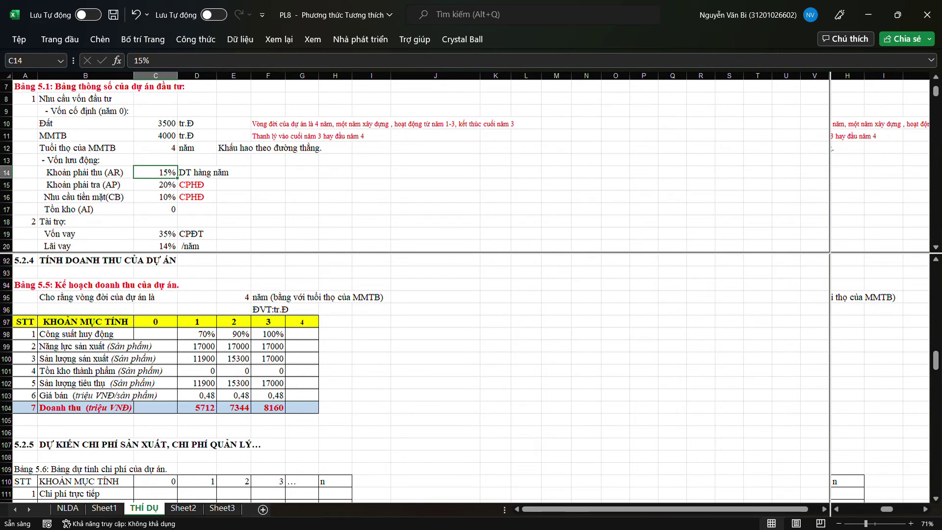
left_click(435, 321)
type("K")
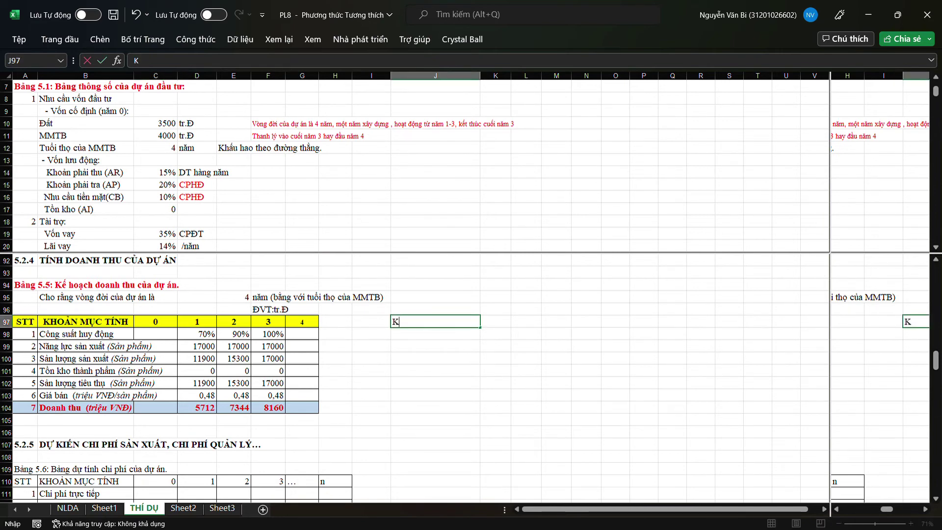
type("P Thu")
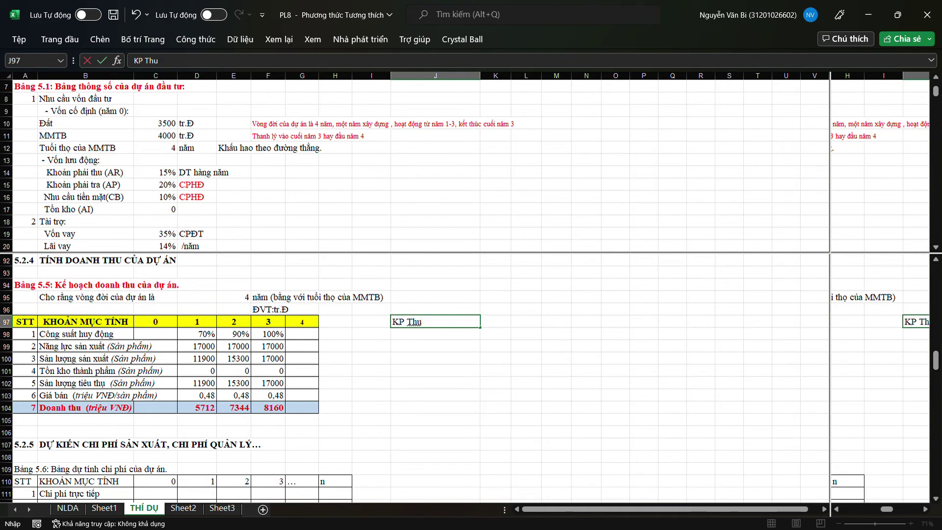
key("Return")
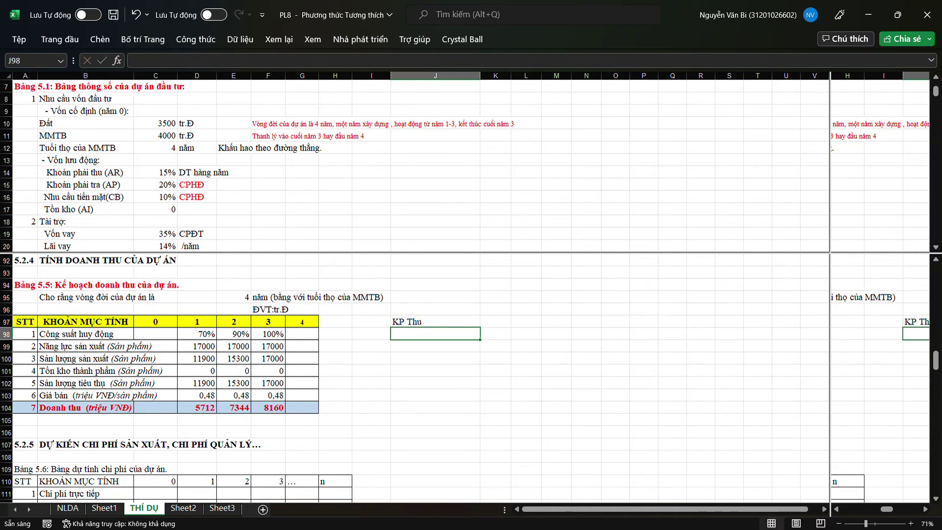
List the risk variables "Giá bán sp" in J98 and "Năng lực sx" in J99 under the "KP Thu" label.
type("G")
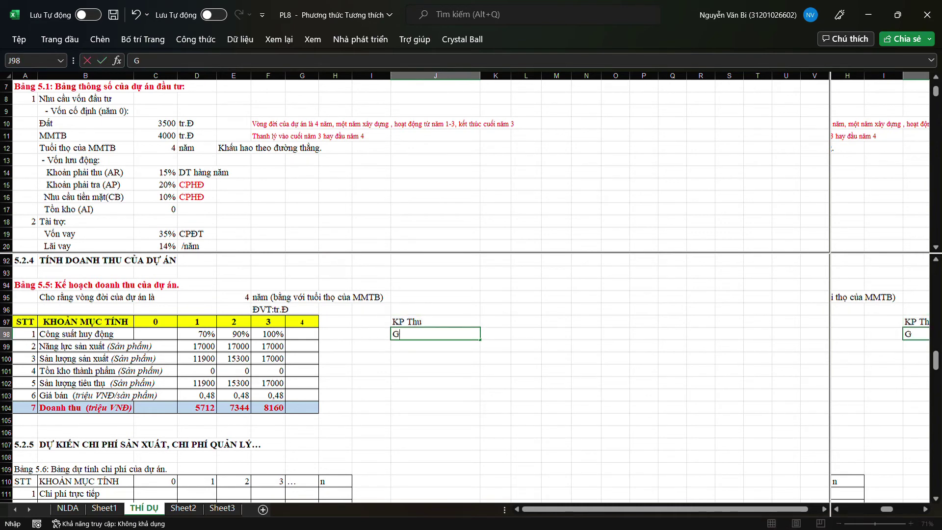
type("iá bán sa")
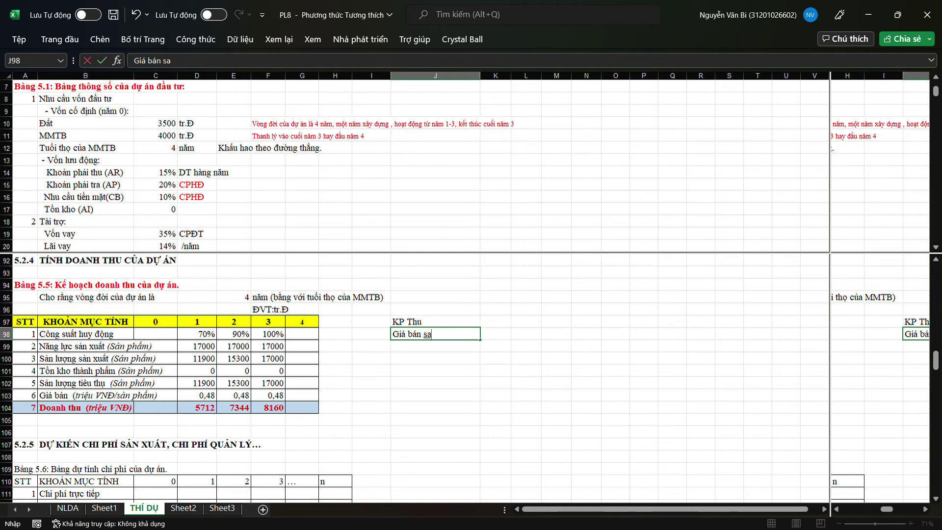
key("BackSpace")
type("p")
key("Return")
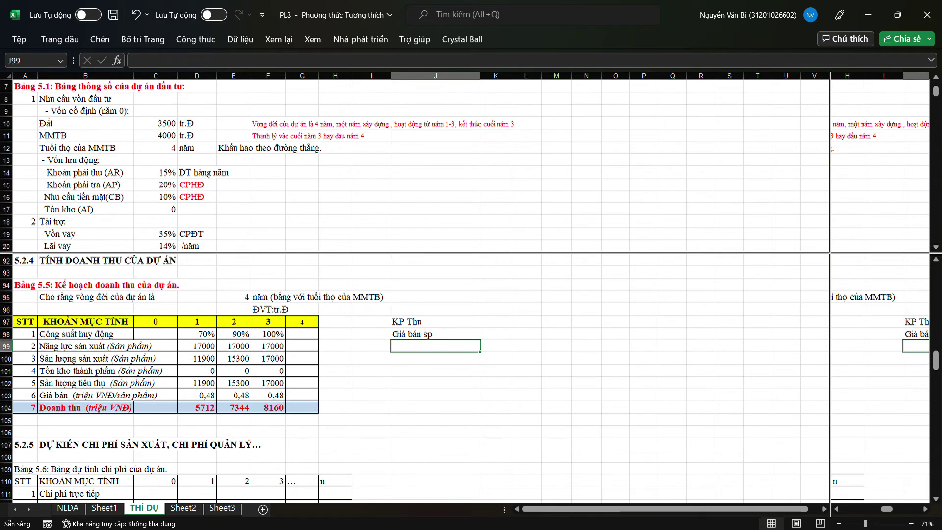
type("NL")
key("BackSpace")
type("ăng lư")
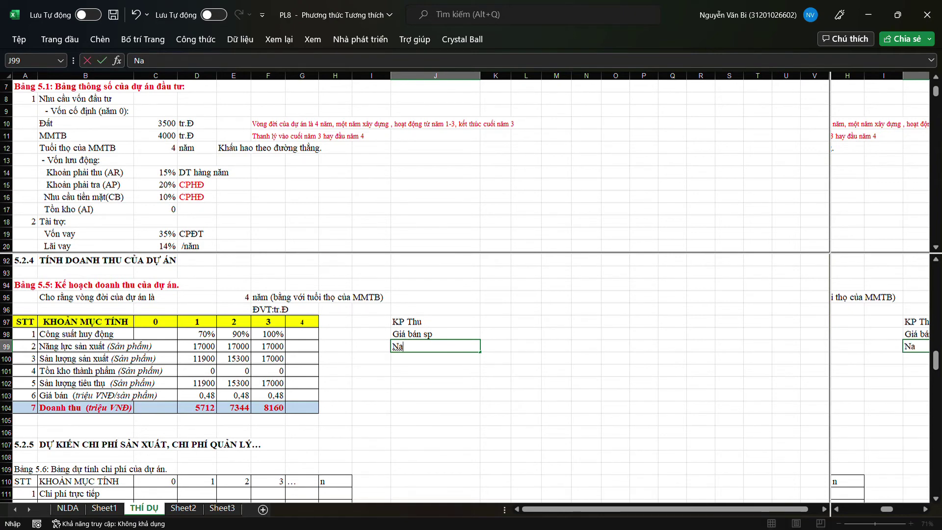
key("BackSpace")
type("ực sx")
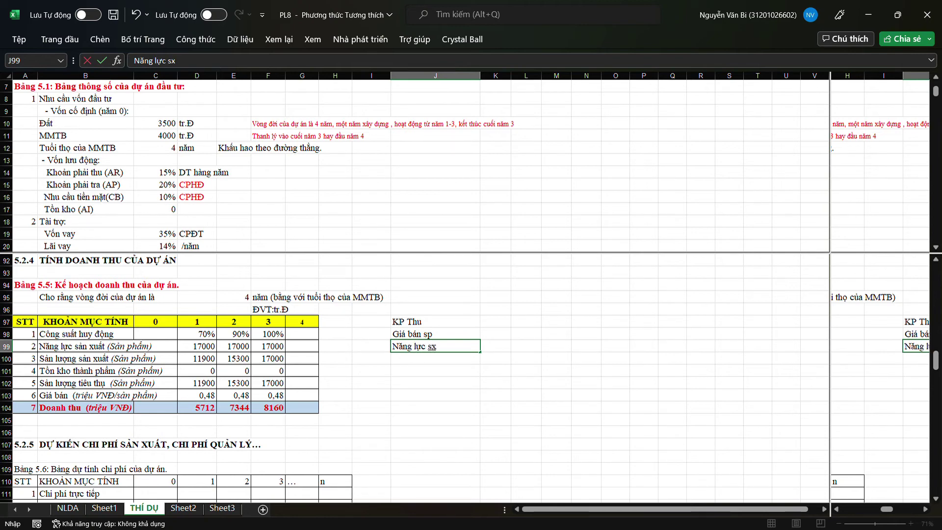
key("Tab")
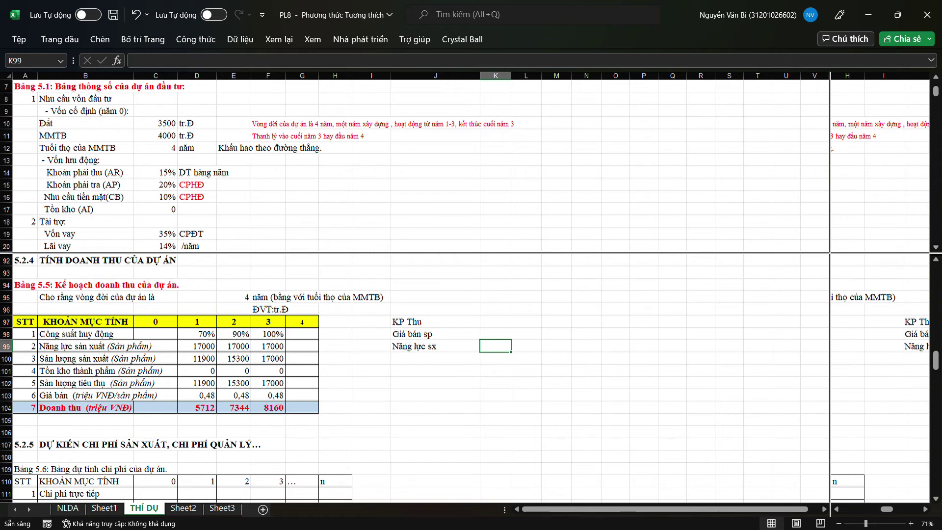
Enter the label "HMT" in K97, beside "KP Thu".
left_click(496, 321)
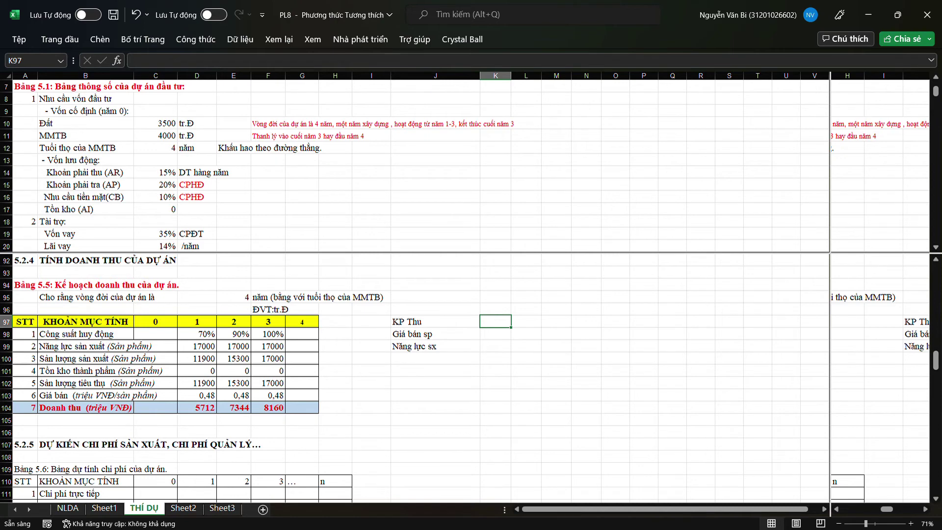
type("Hmaf")
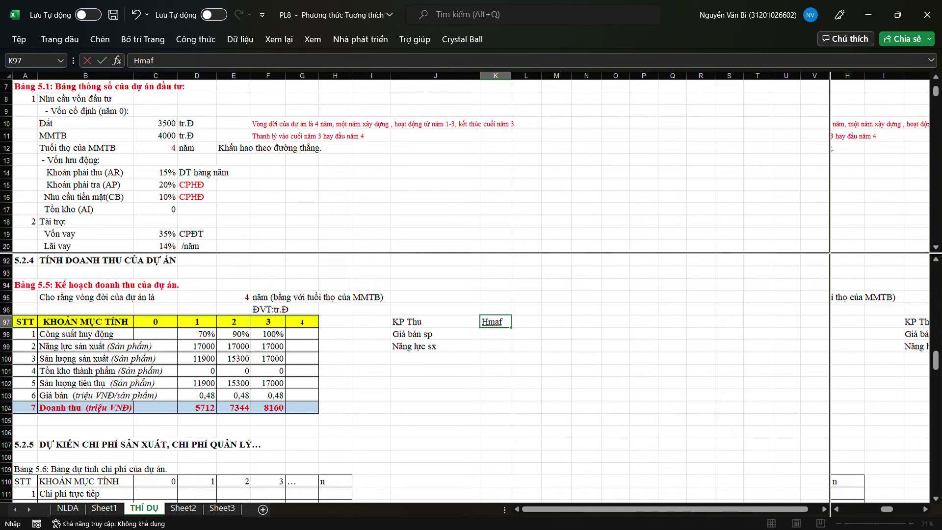
key("BackSpace")
key("BackSpace")
key("BackSpace")
type("MT")
key("Tab")
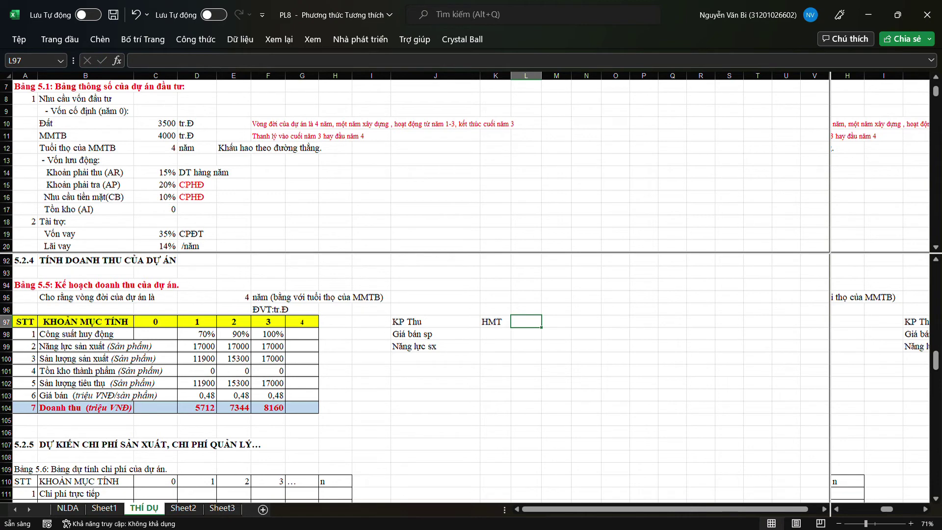
Enter the target indicators "NPV" in L97 and "IRR" in L98, beside the "HMT" label.
type("NPV")
key("Return")
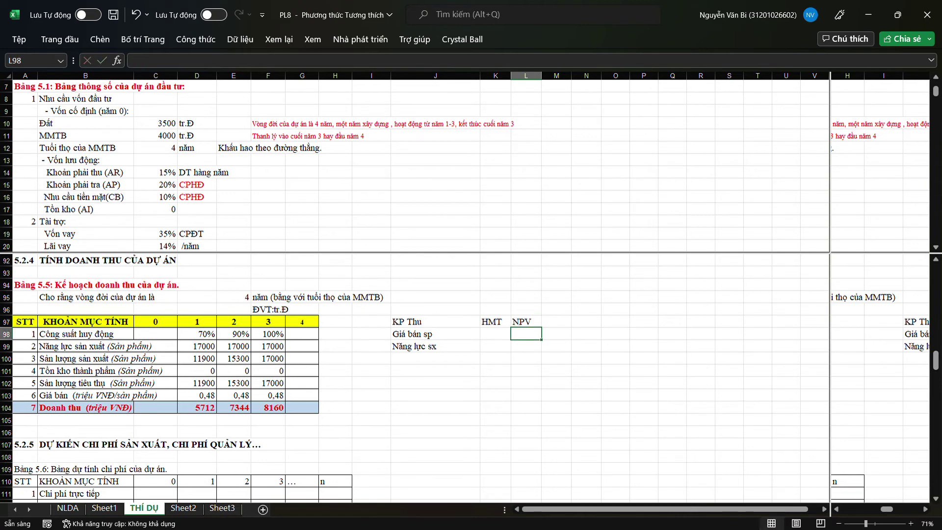
type("IRRR")
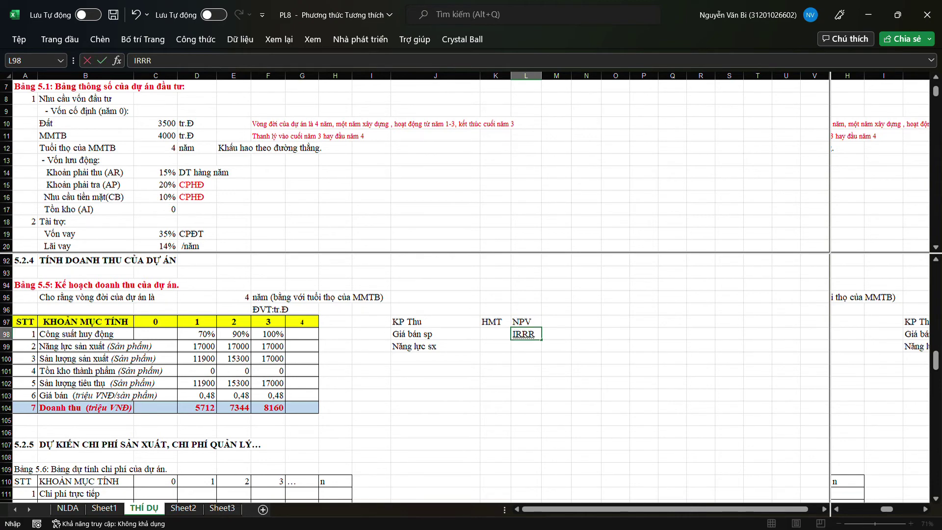
key("BackSpace")
key("Tab")
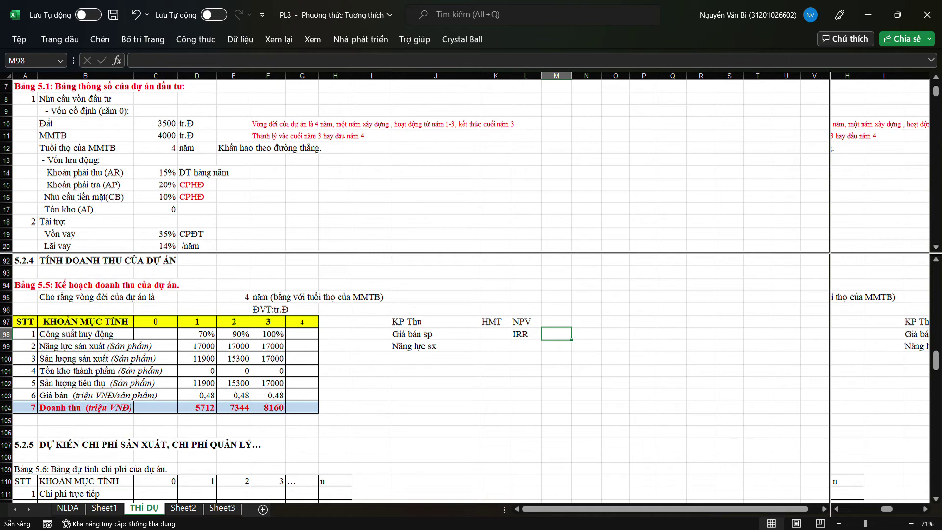
Define a Crystal Ball assumption on the production capacity (Năng lực SX) in C24 of Bảng 5.1.
left_click(234, 185)
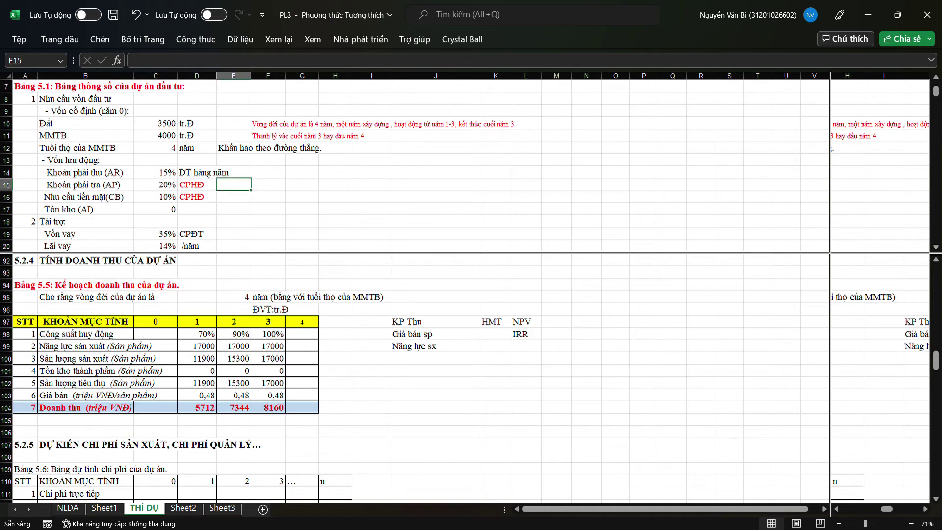
scroll(466, 167, "down", 2)
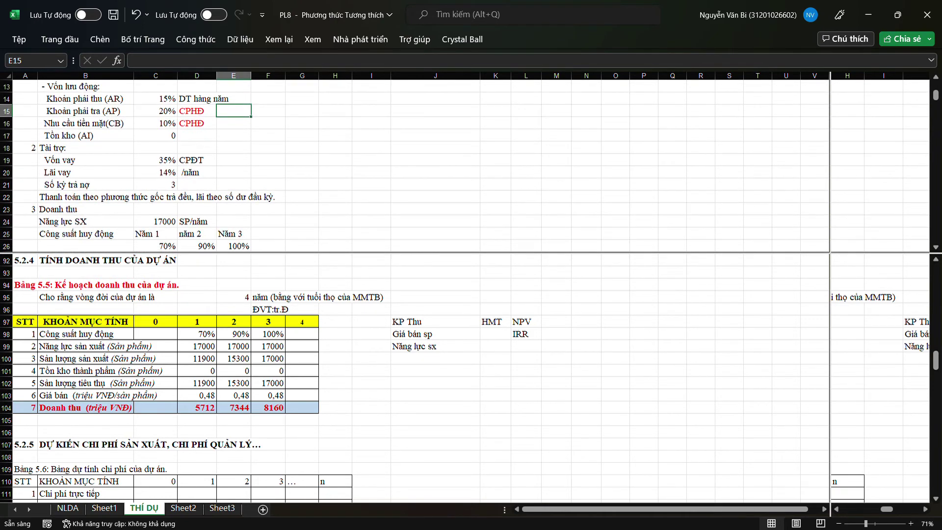
left_click(155, 222)
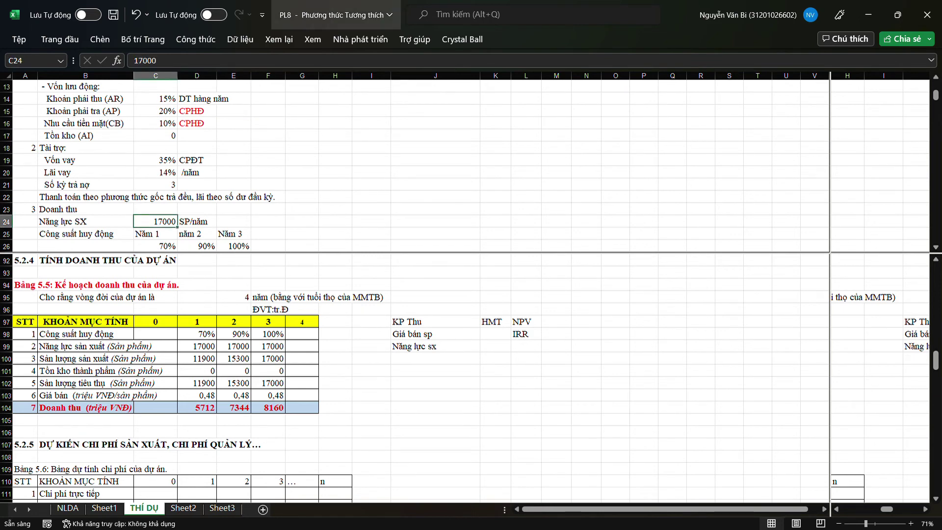
left_click(463, 39)
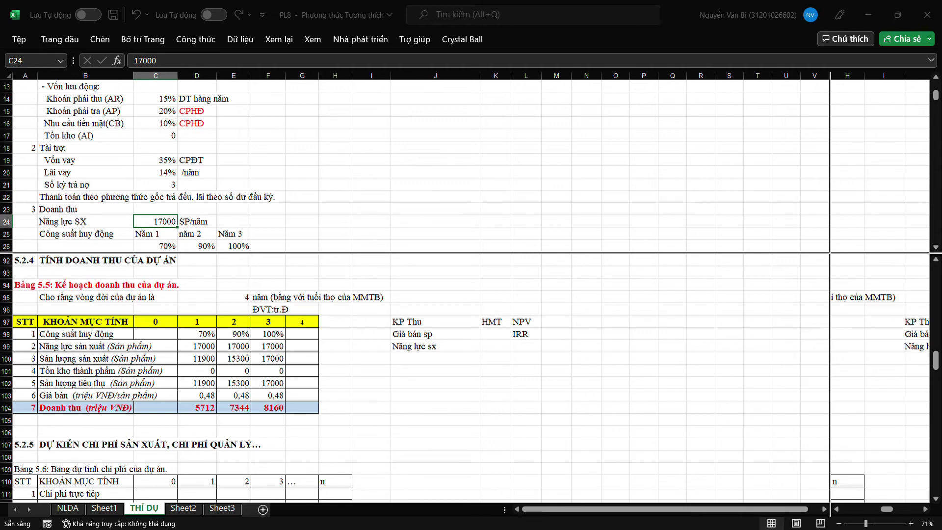
key("Return")
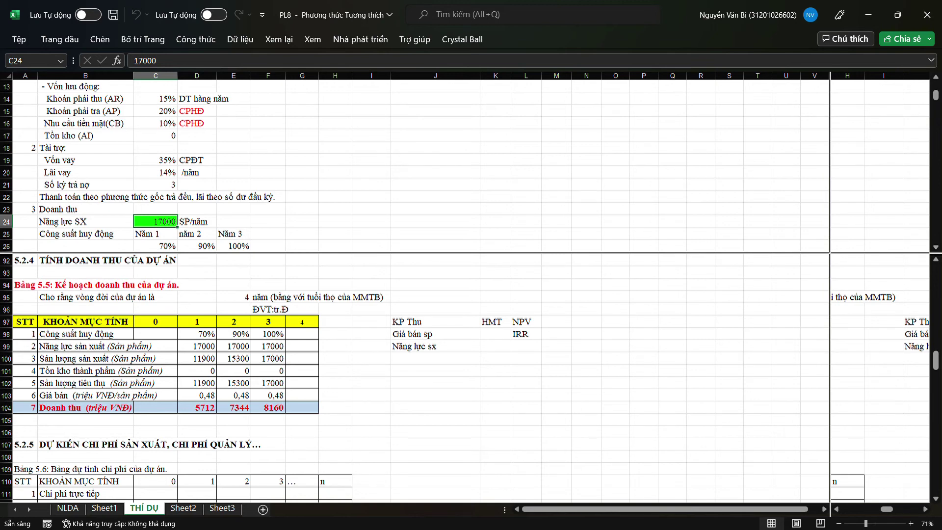
Note the distribution types "Tam giác" in I99 before "Năng lực sx" and "chuẩn" in I98 before "Giá bán sp".
left_click(371, 346)
type("Tam giác")
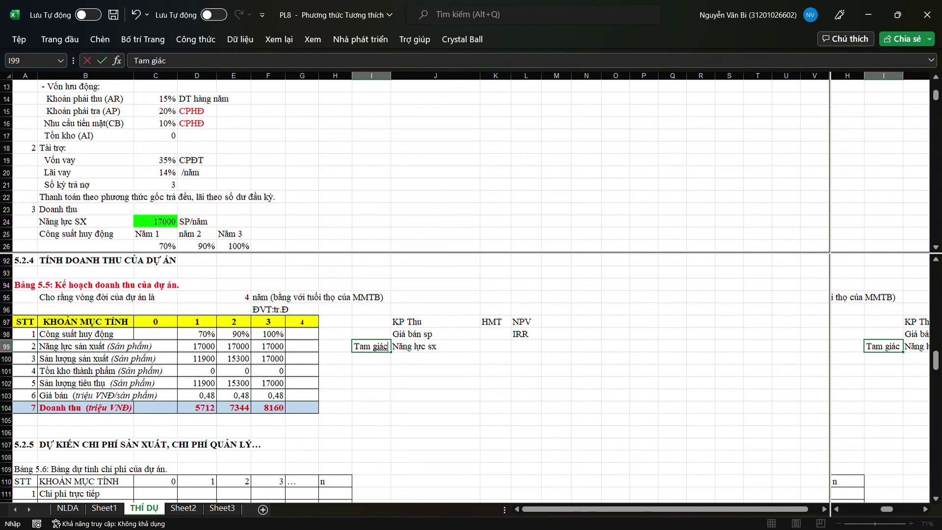
key("Up")
type("chuả")
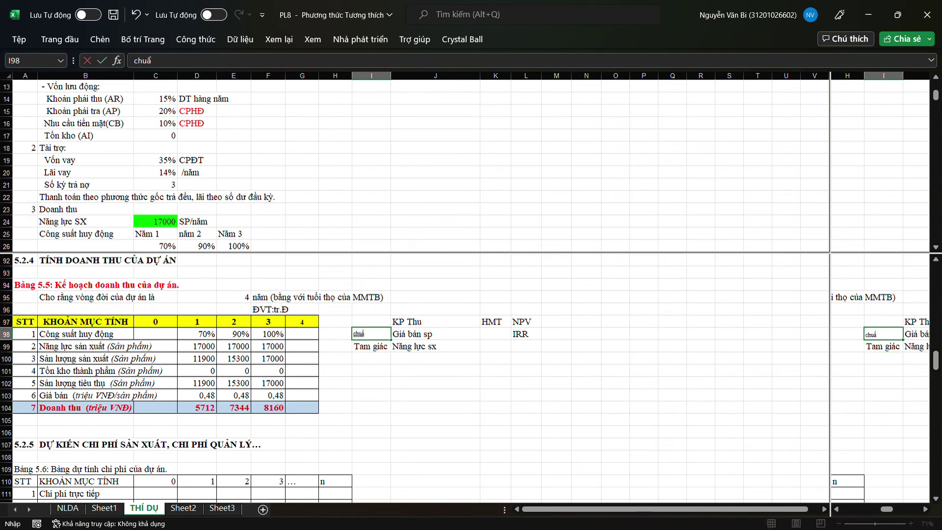
type("an")
left_click(672, 432)
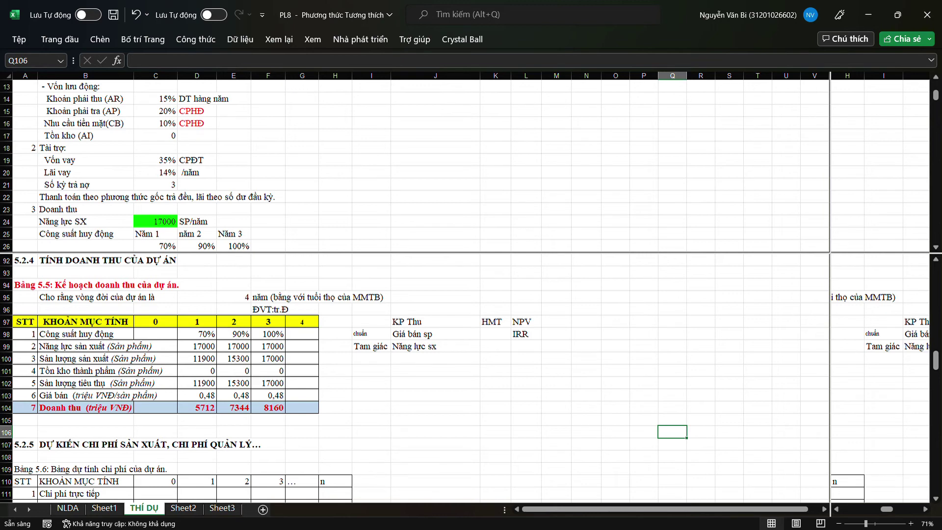
Define a Crystal Ball assumption on the product selling price (Giá bán SP) in C27 of Bảng 5.1.
left_click(233, 135)
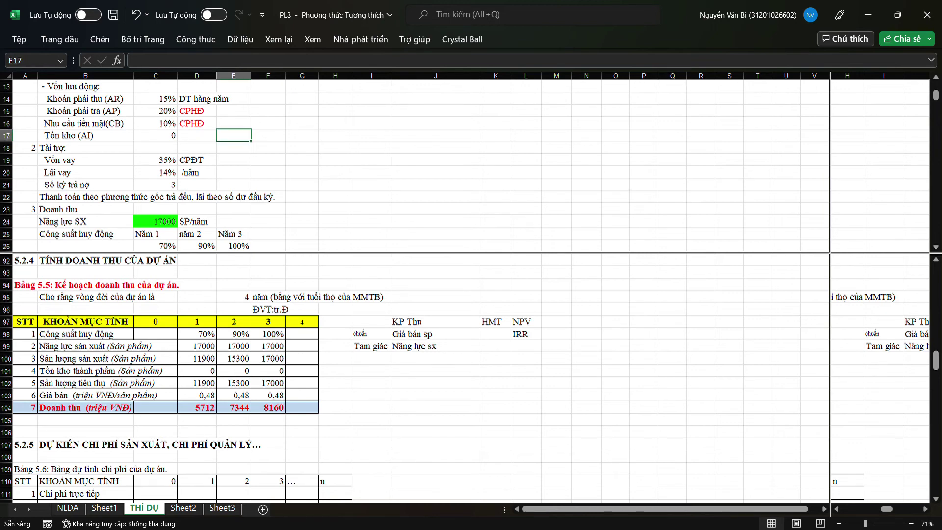
scroll(442, 166, "down", 3)
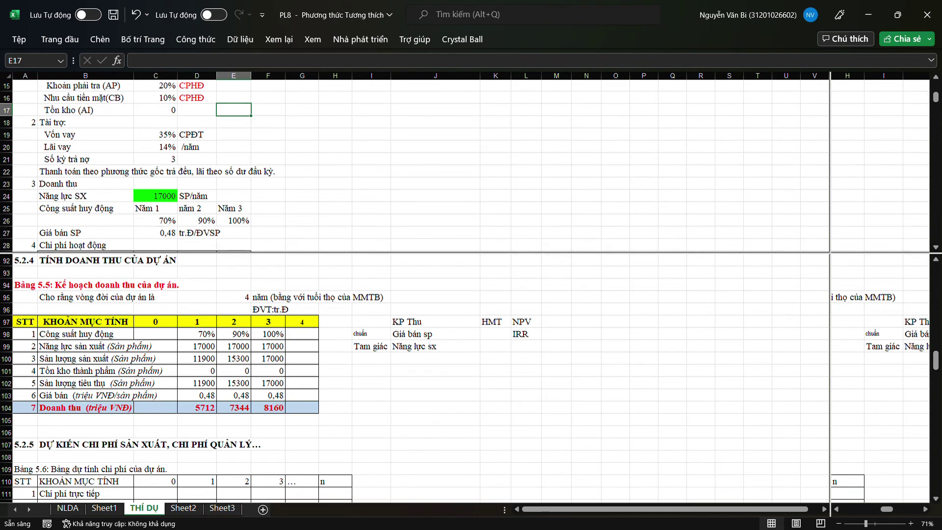
left_click(155, 147)
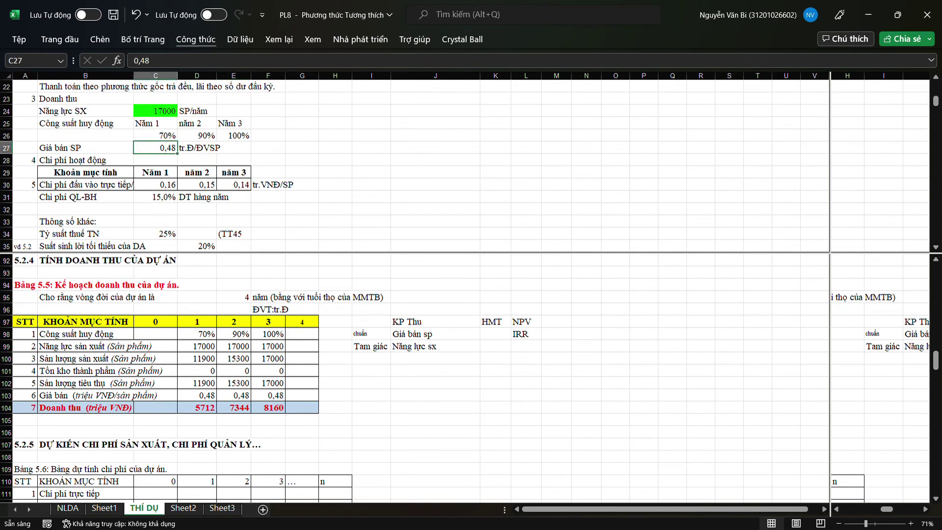
left_click(461, 39)
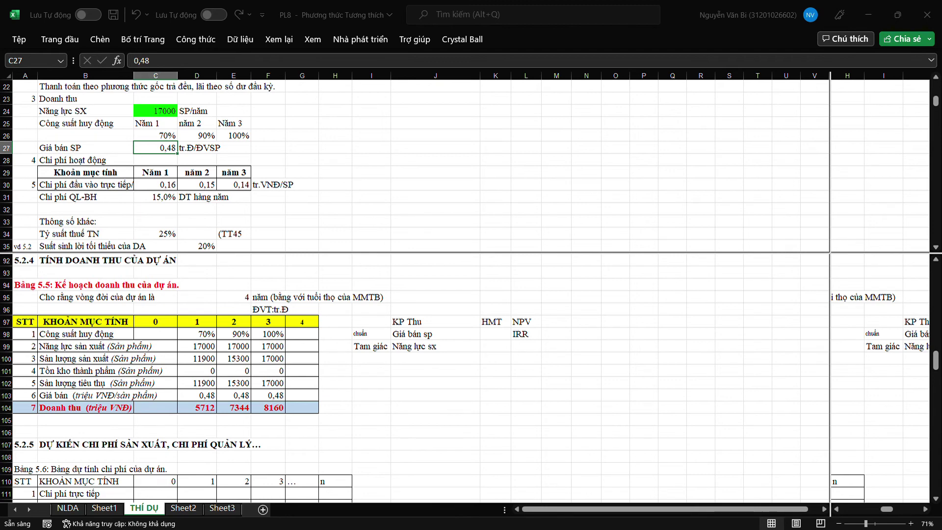
key("alt+Tab")
key("F4")
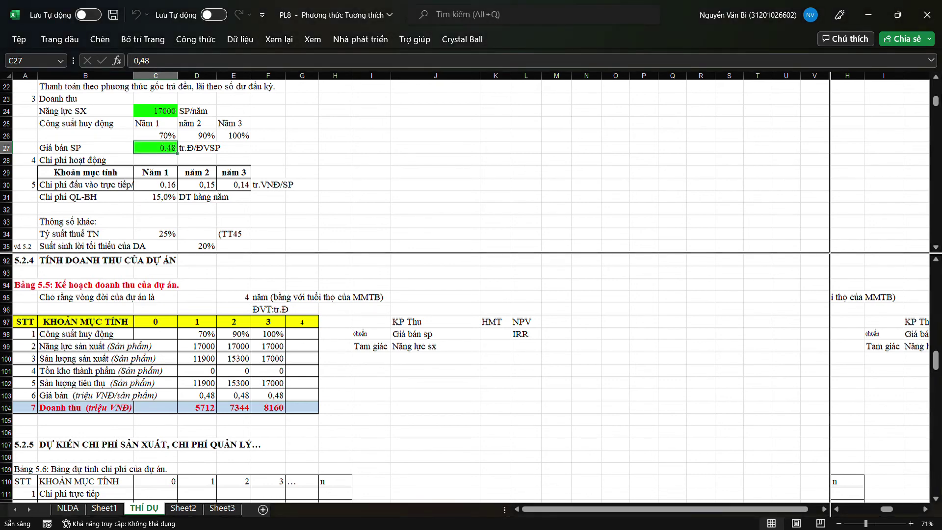
Review the project parameters of Bảng 5.1 in the upper pane, ending with the selling price cell C27 selected.
left_click(336, 184)
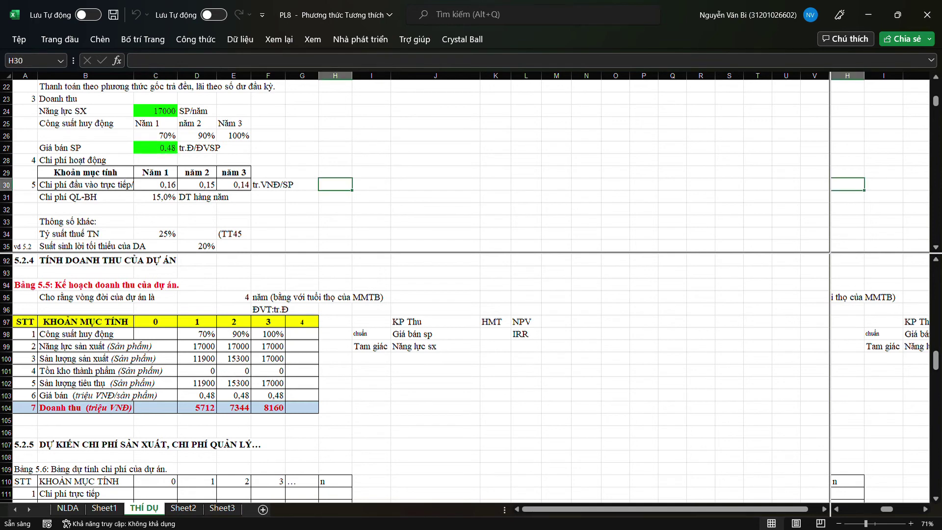
scroll(335, 185, "up", 5)
scroll(466, 167, "up", 3)
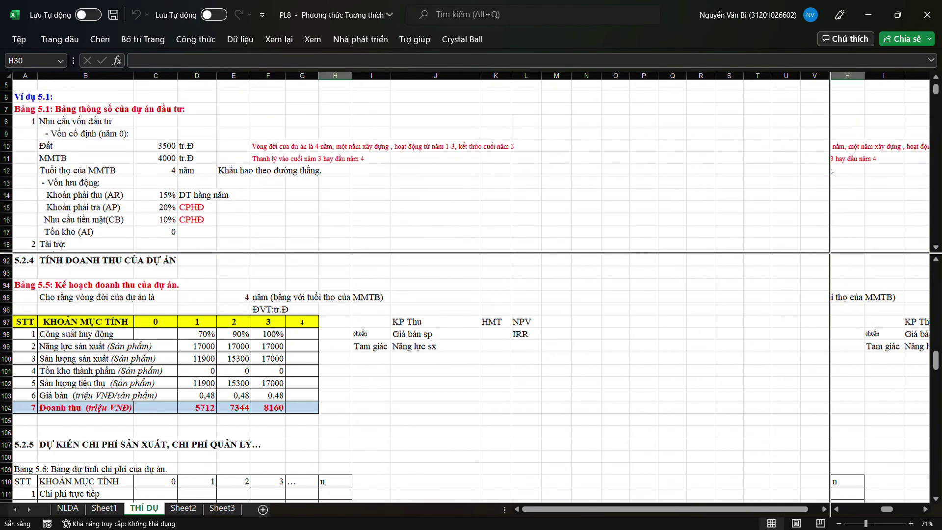
scroll(466, 167, "down", 6)
scroll(467, 167, "down", 1)
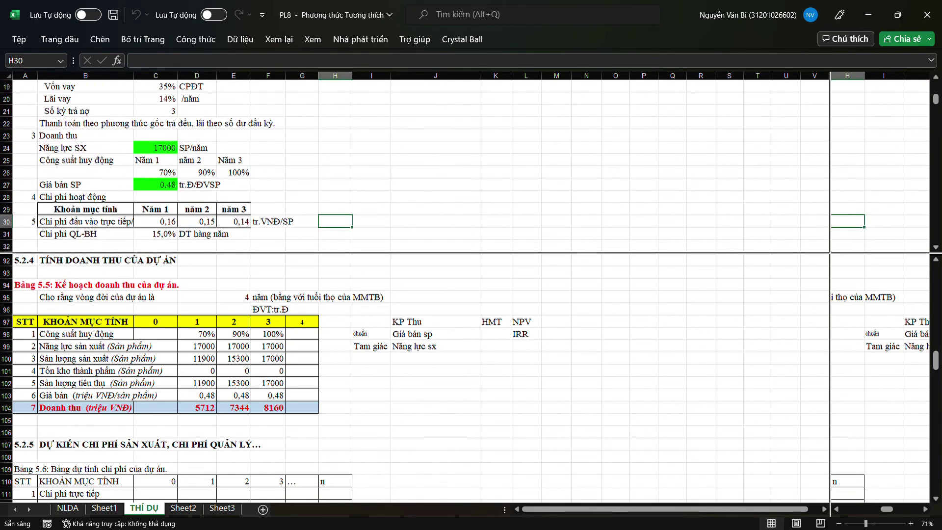
scroll(466, 167, "down", 1)
left_click(156, 147)
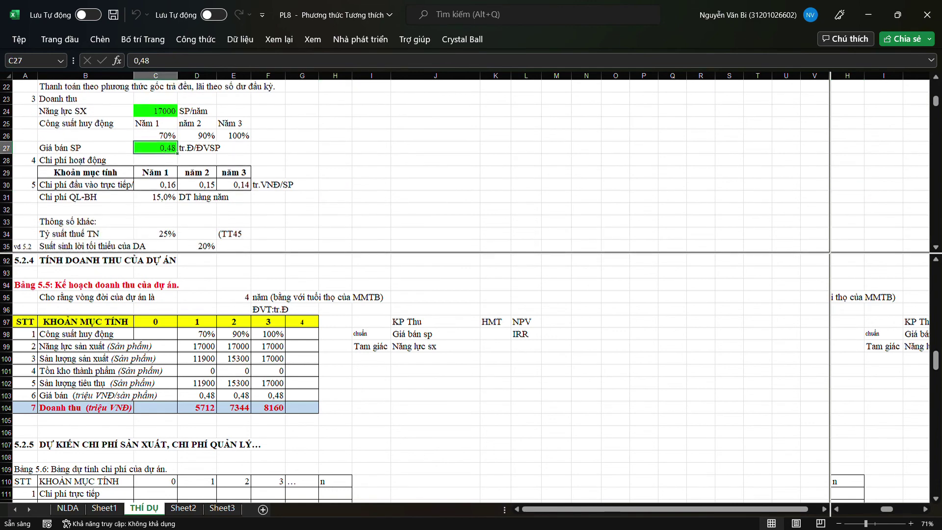
Clear the Crystal Ball assumption from the selling price (Giá bán SP) in C27 and define it again.
left_click(462, 39)
left_click(462, 39)
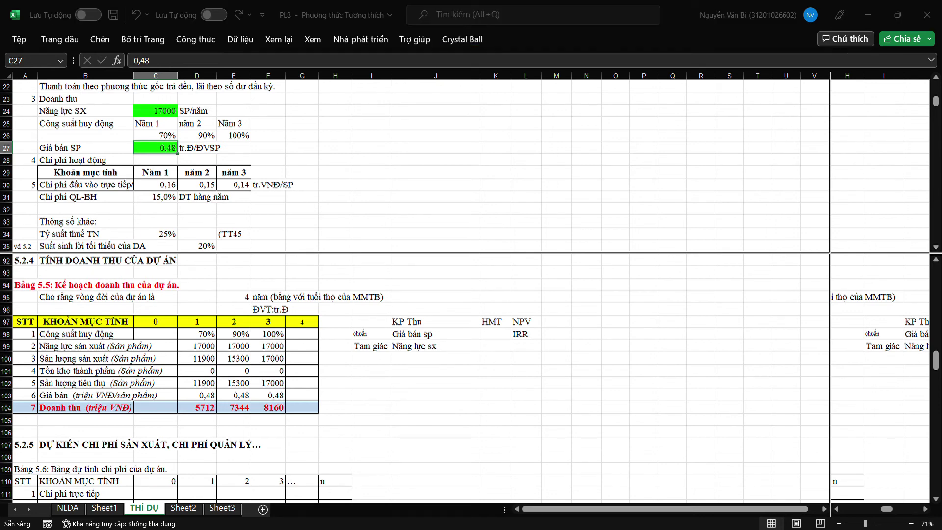
key("Return")
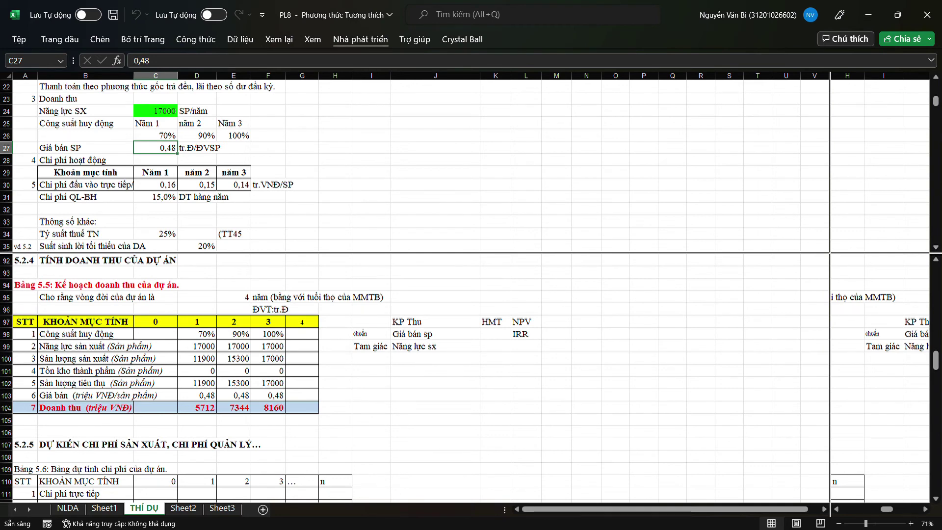
left_click(462, 39)
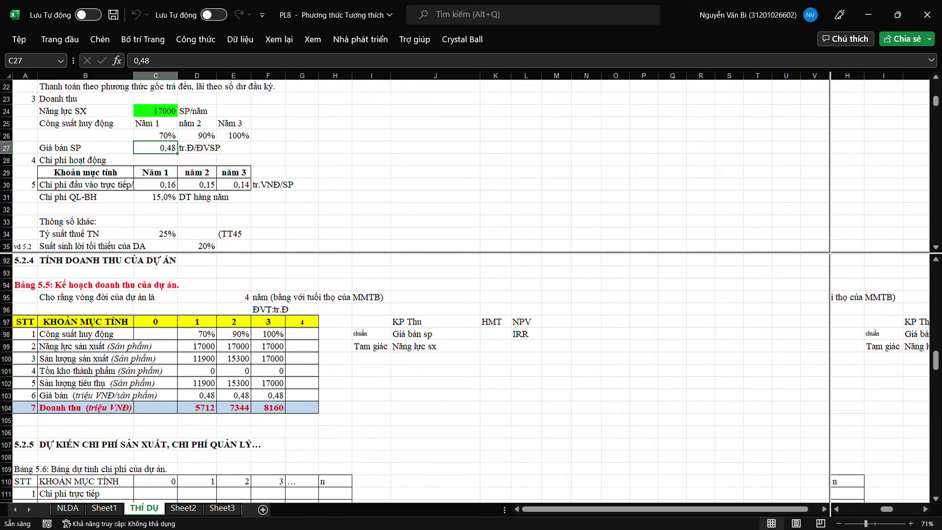
key("Return")
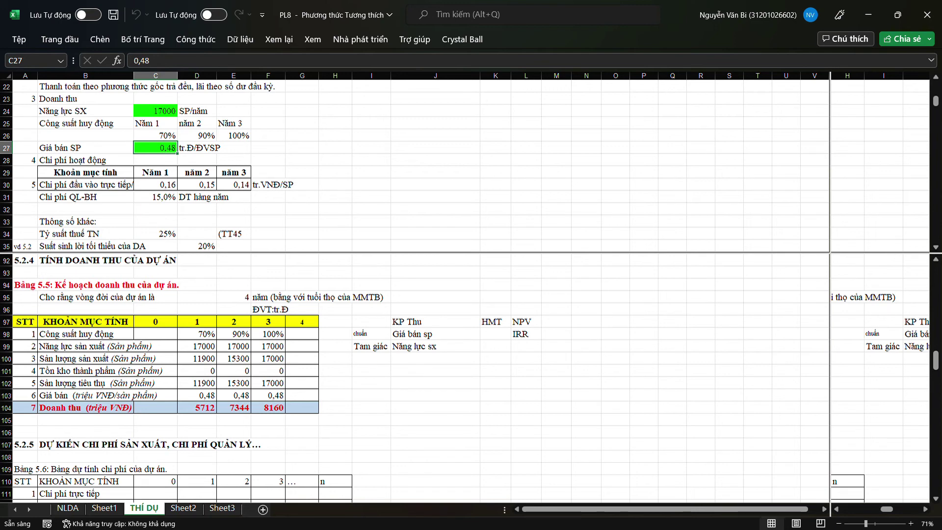
left_click(268, 147)
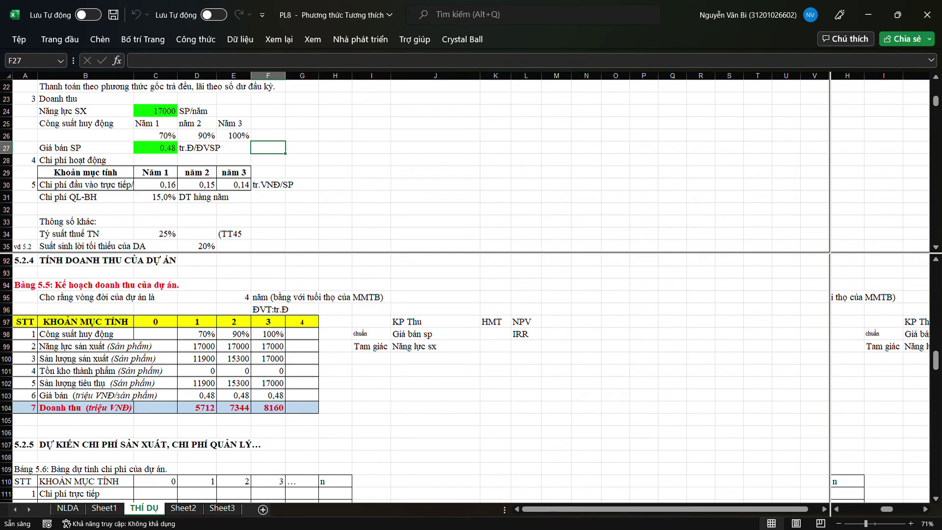
Define a Crystal Ball assumption on the accounts receivable rate (Khoản phải thu AR) in C14.
scroll(415, 166, "up", 4)
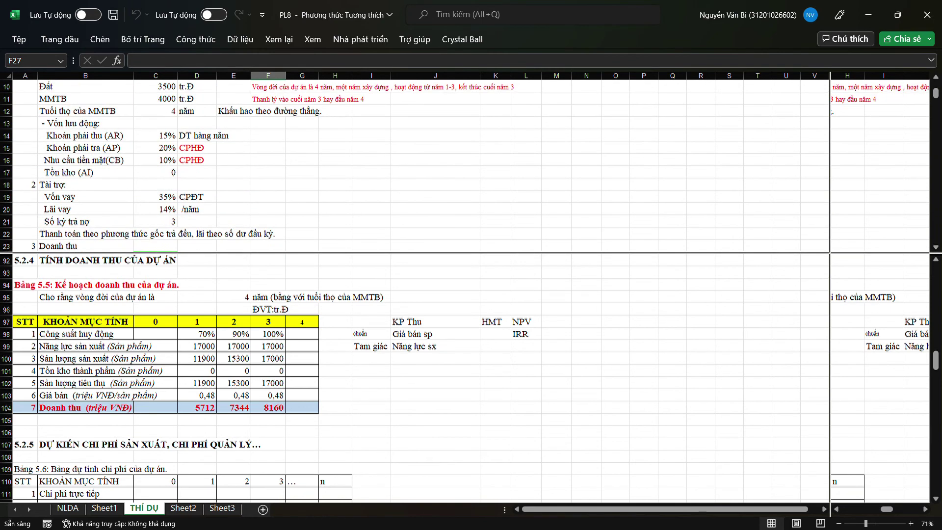
left_click(155, 136)
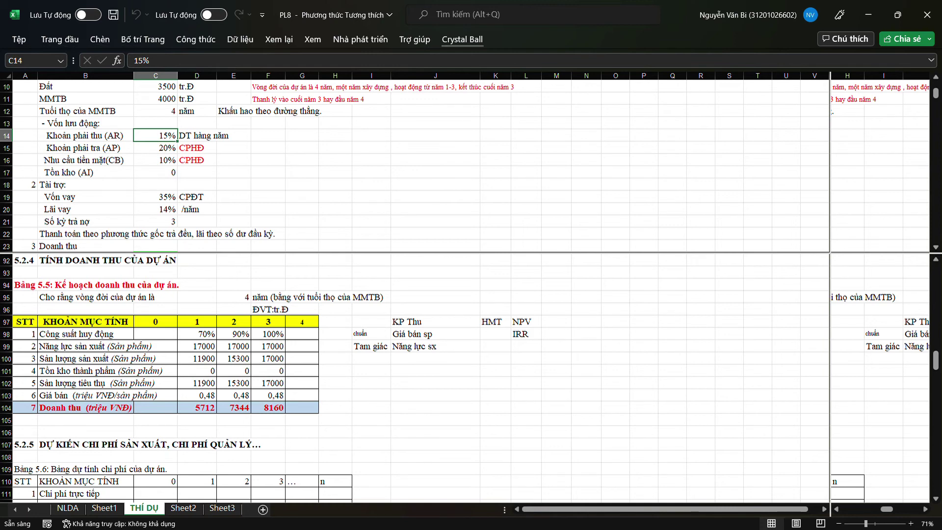
left_click(463, 39)
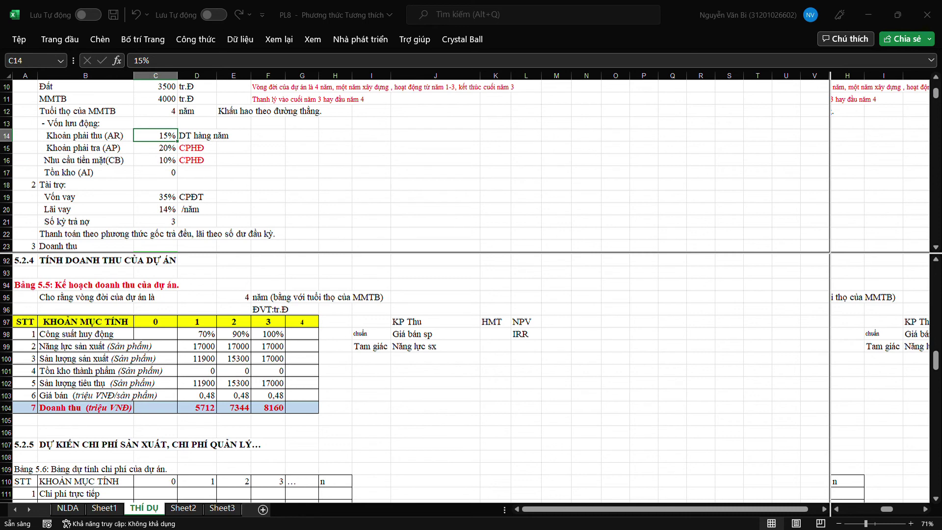
key("Return")
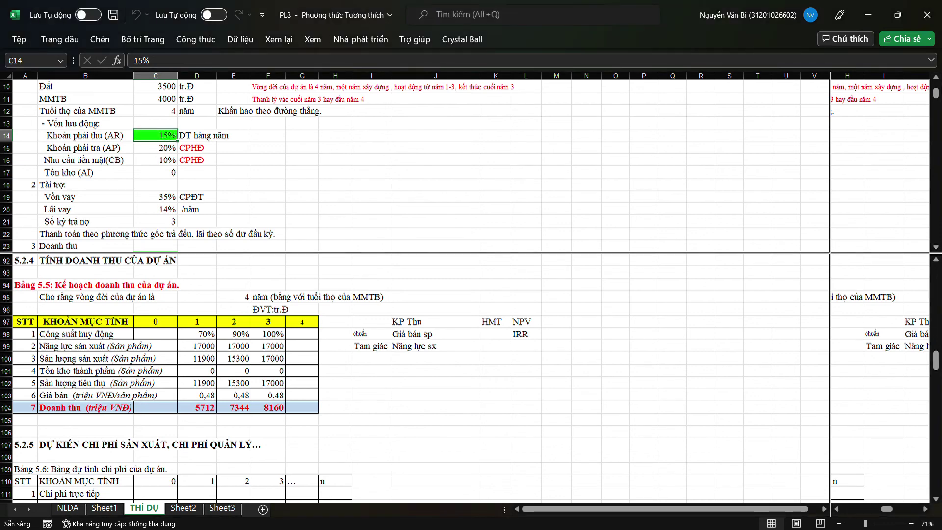
left_click(268, 197)
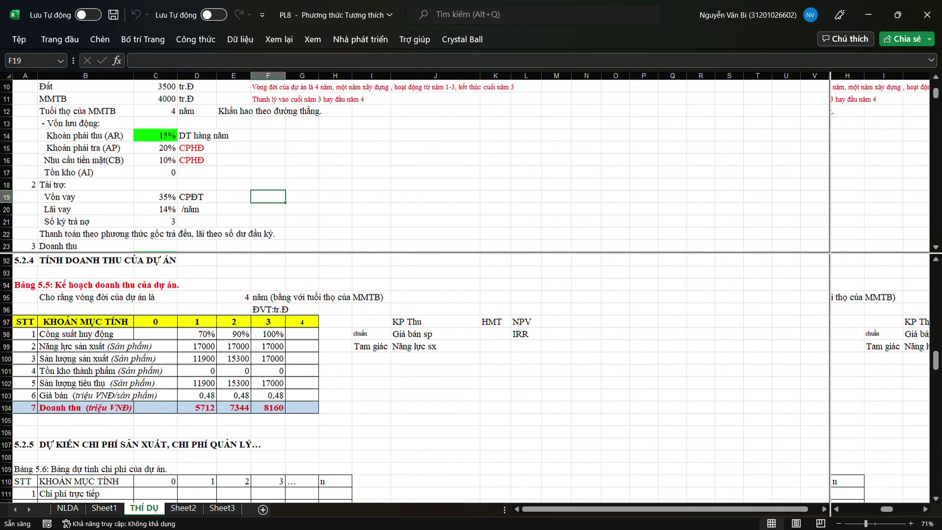
Note the distribution type "đều" in I97 before "KP Thu".
scroll(414, 167, "down", 3)
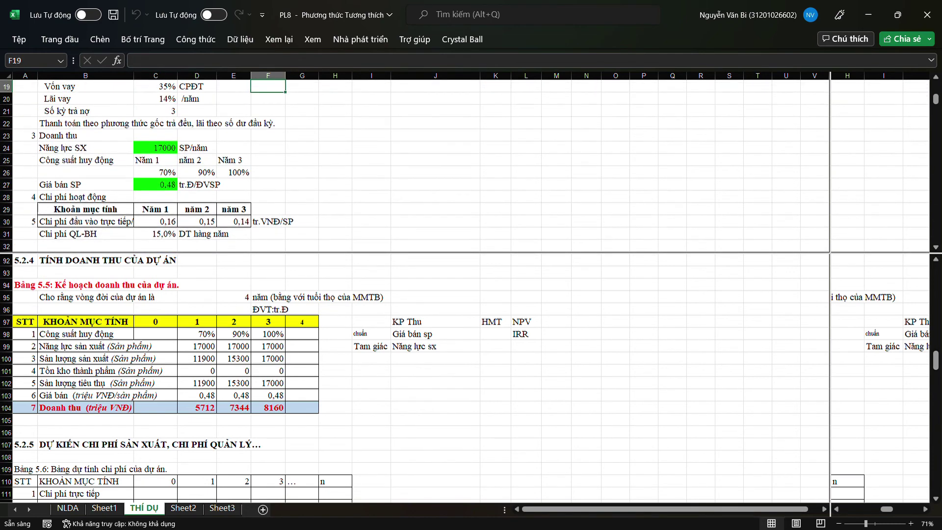
scroll(414, 166, "up", 1)
scroll(414, 167, "up", 1)
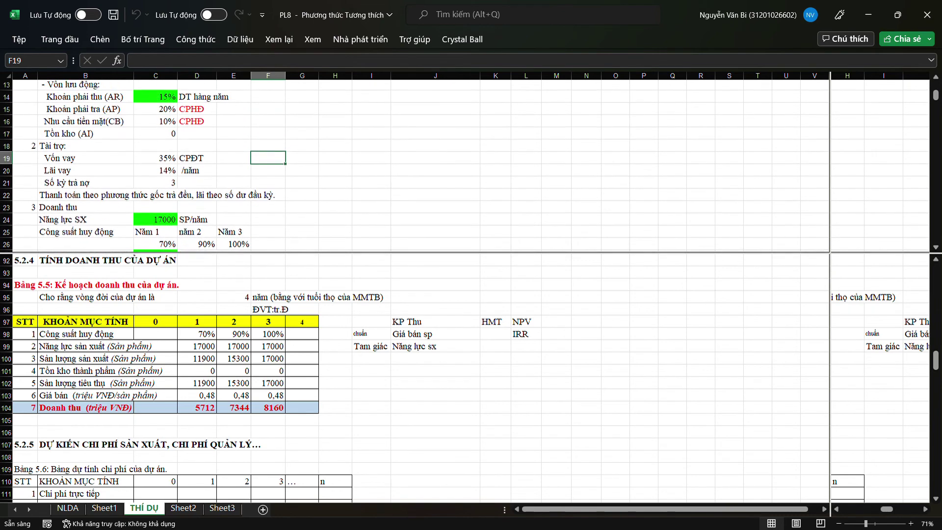
scroll(415, 167, "down", 1)
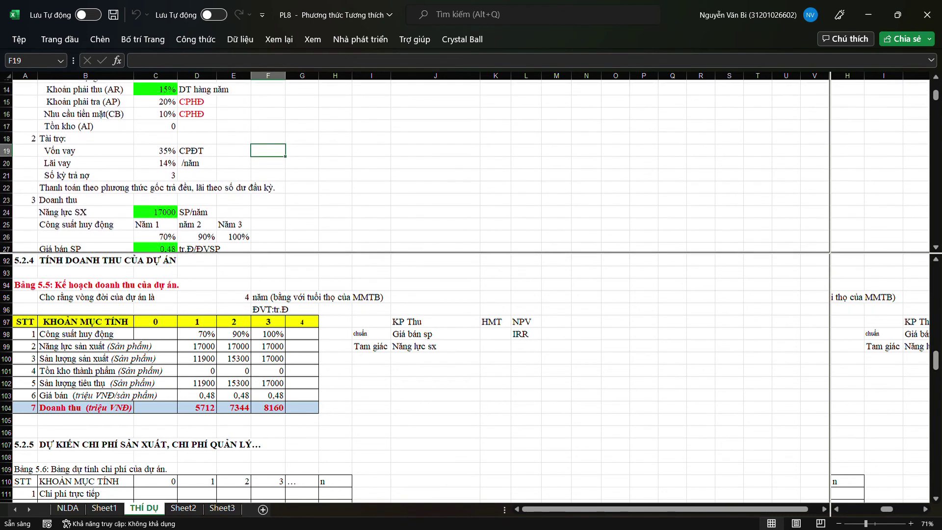
scroll(414, 167, "down", 1)
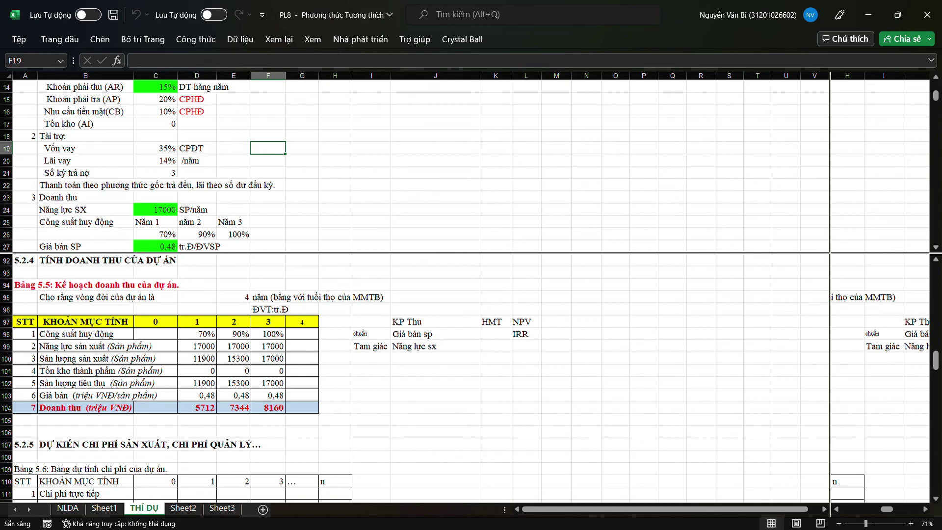
left_click(371, 321)
type("đè")
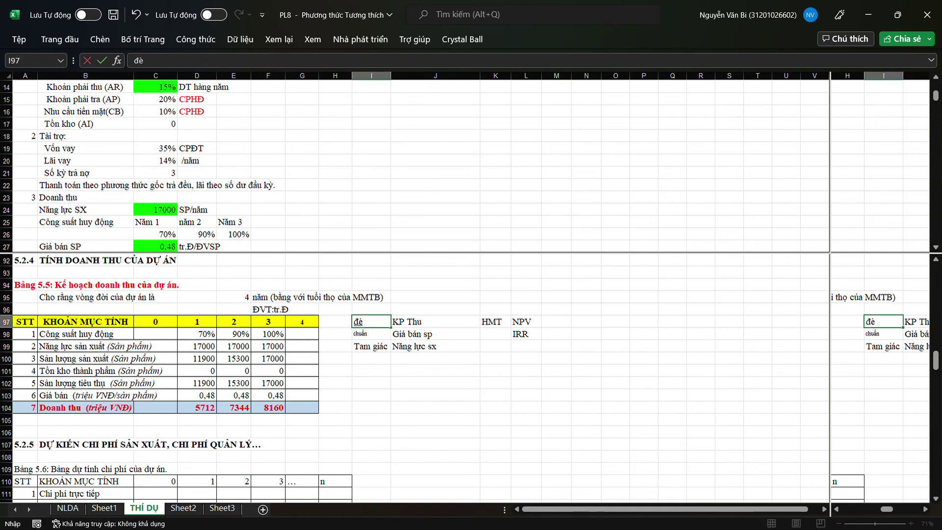
type("eu")
key("Right")
key("Right")
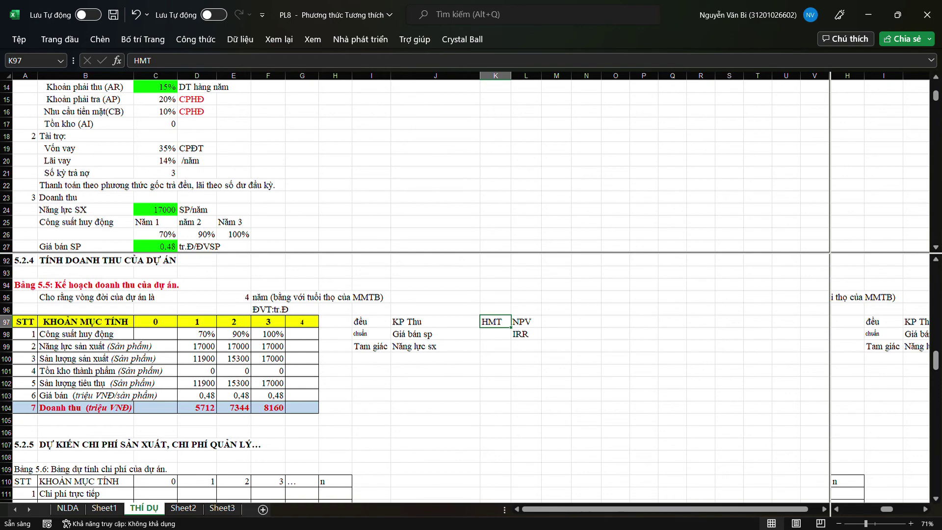
left_click(302, 346)
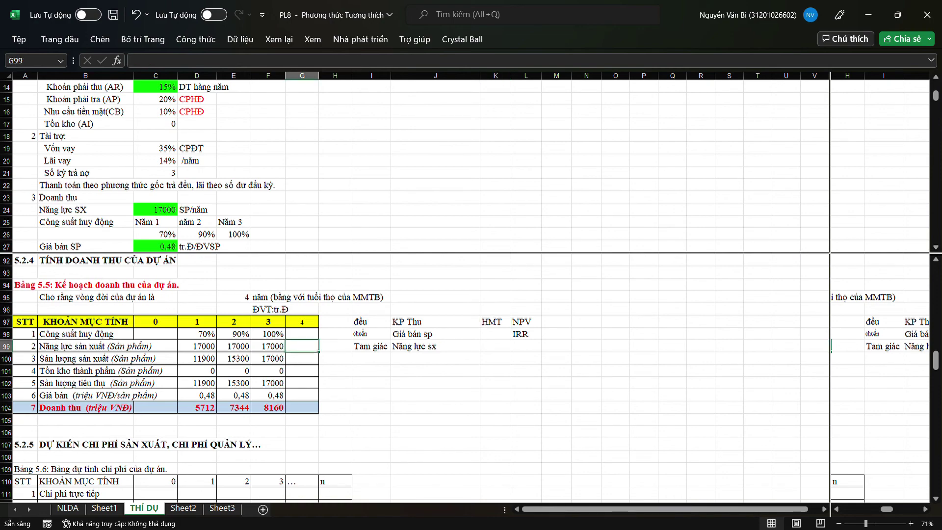
Examine the revenue, cost, profit and working capital tables through to the NPV and IRR results below Bảng 5.9.
scroll(470, 378, "down", 20)
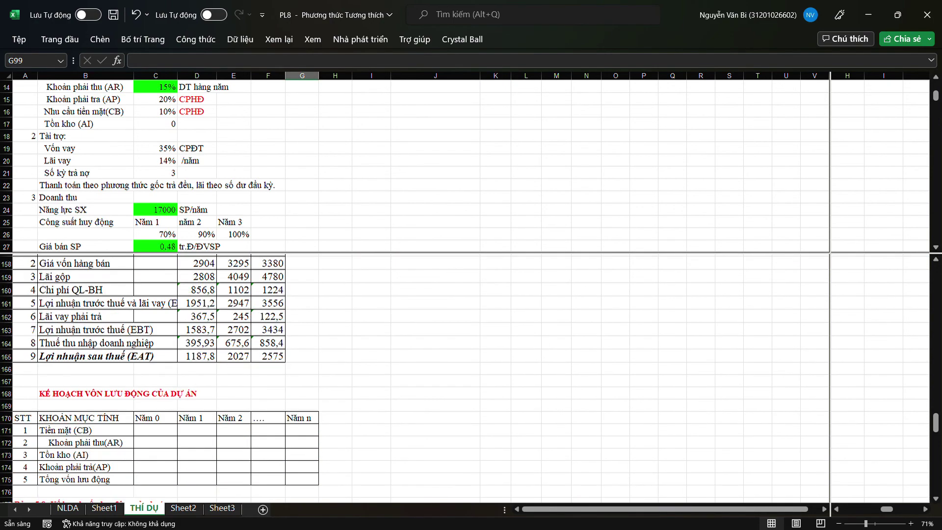
scroll(470, 377, "down", 7)
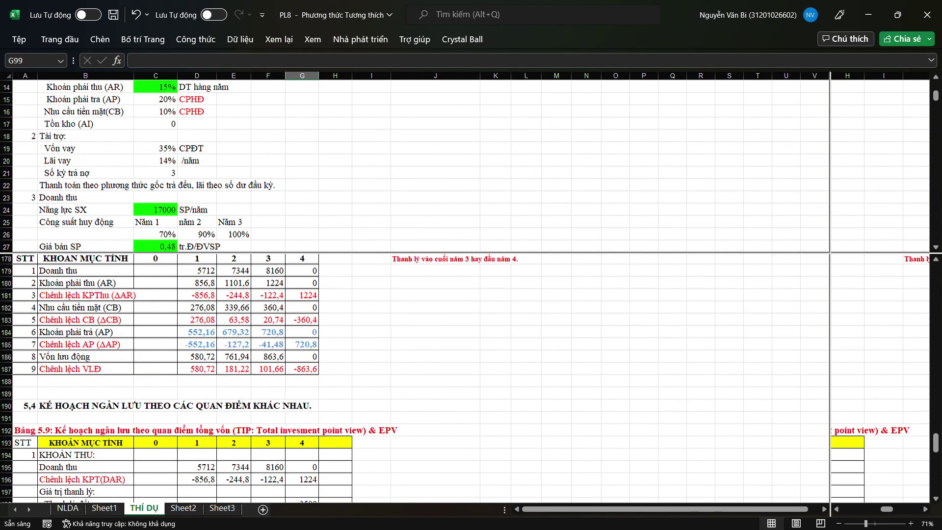
scroll(469, 377, "down", 9)
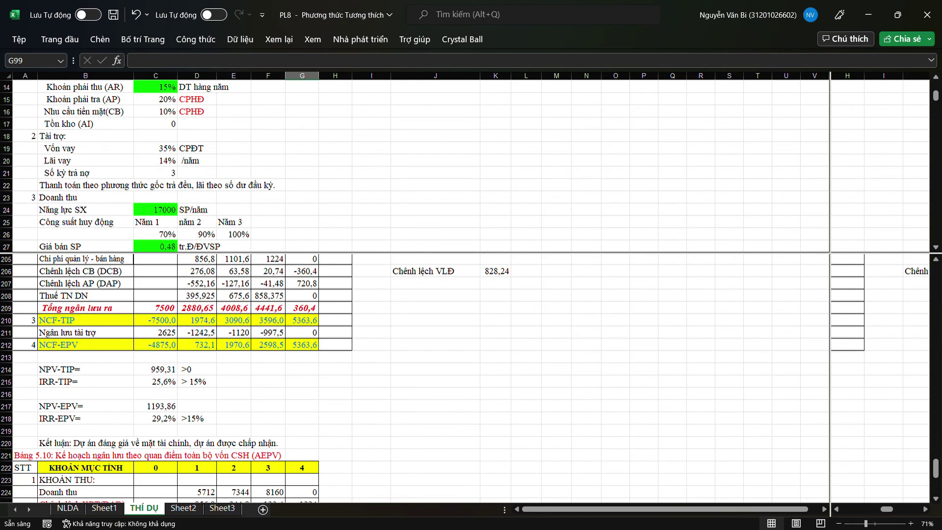
scroll(470, 378, "up", 13)
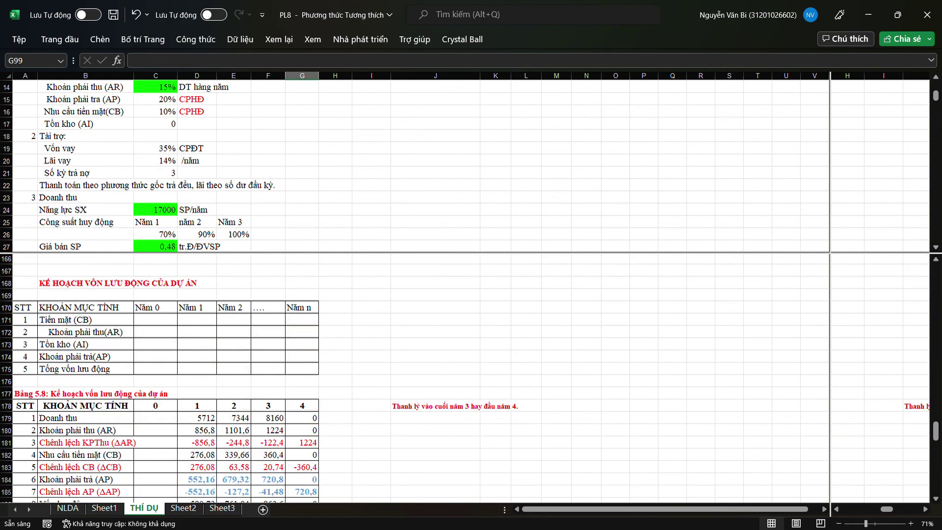
scroll(469, 378, "up", 12)
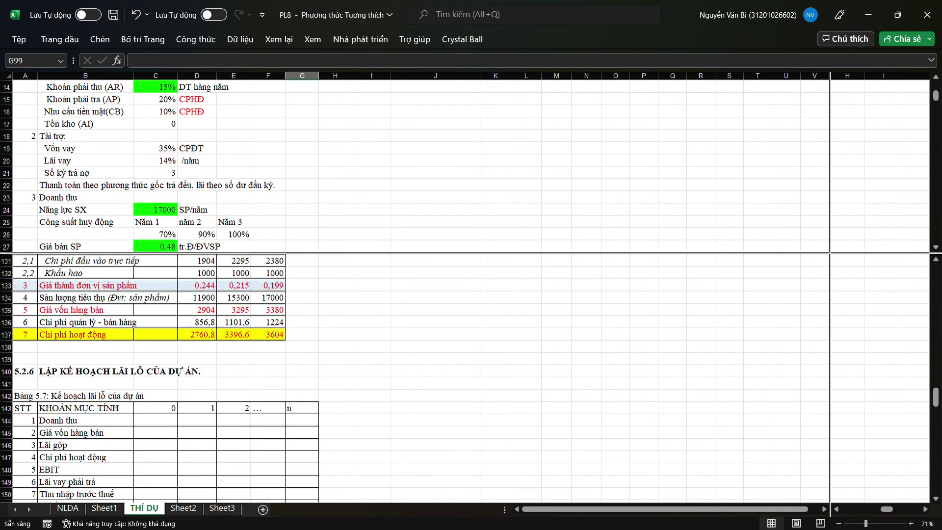
scroll(470, 378, "up", 3)
scroll(469, 378, "up", 2)
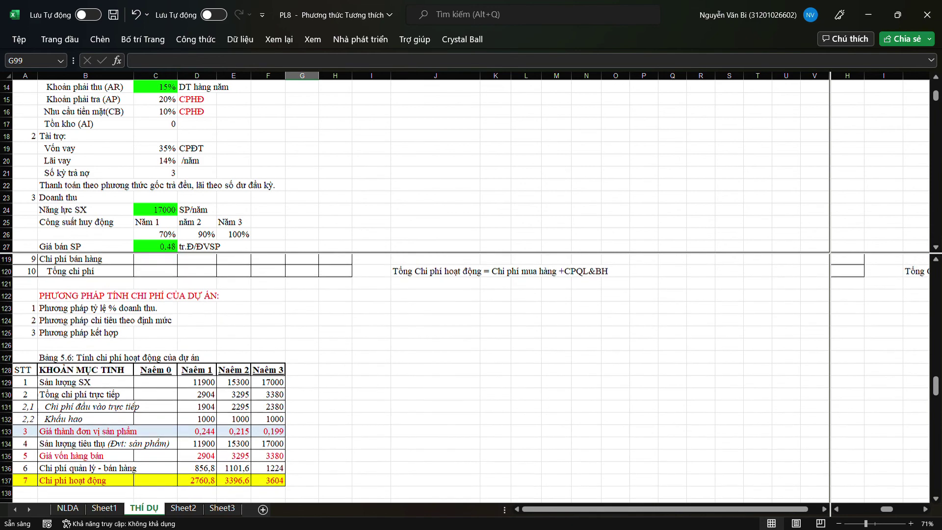
scroll(469, 378, "up", 8)
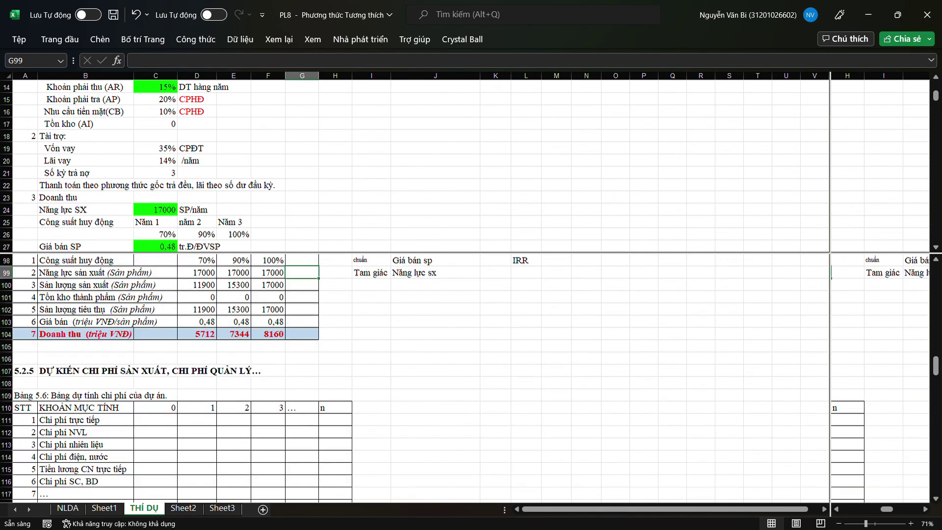
scroll(470, 378, "down", 7)
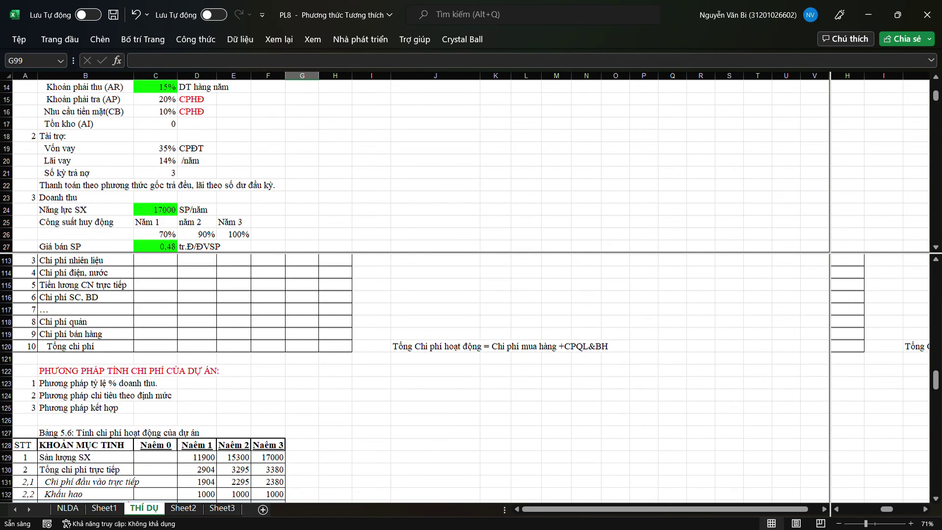
scroll(470, 378, "down", 4)
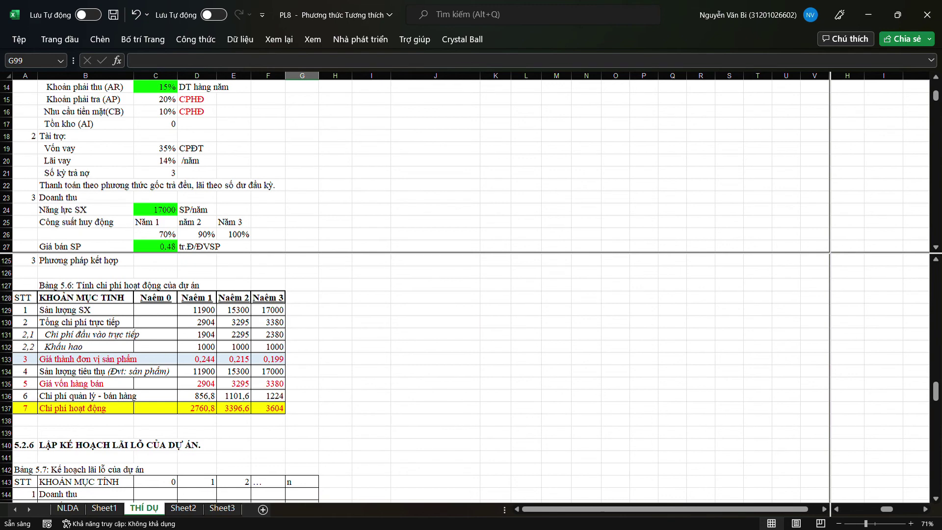
scroll(470, 378, "down", 8)
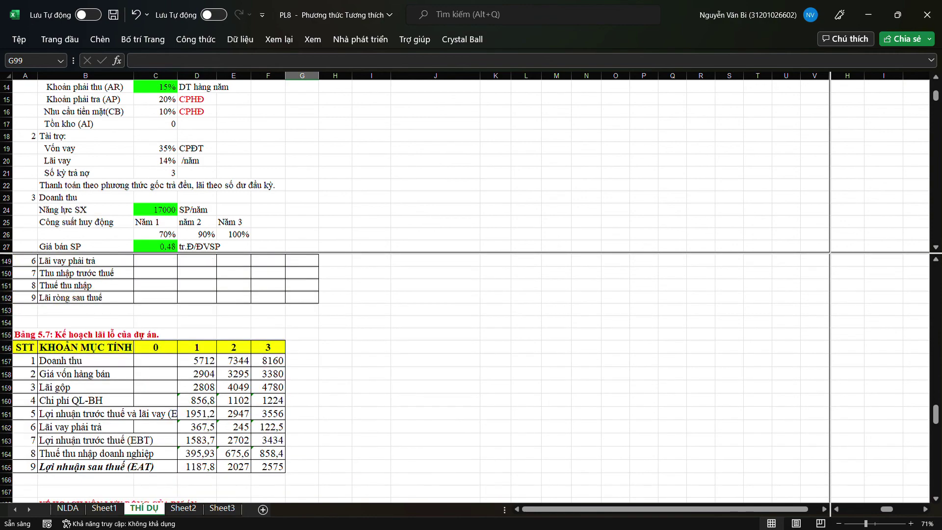
scroll(469, 378, "down", 7)
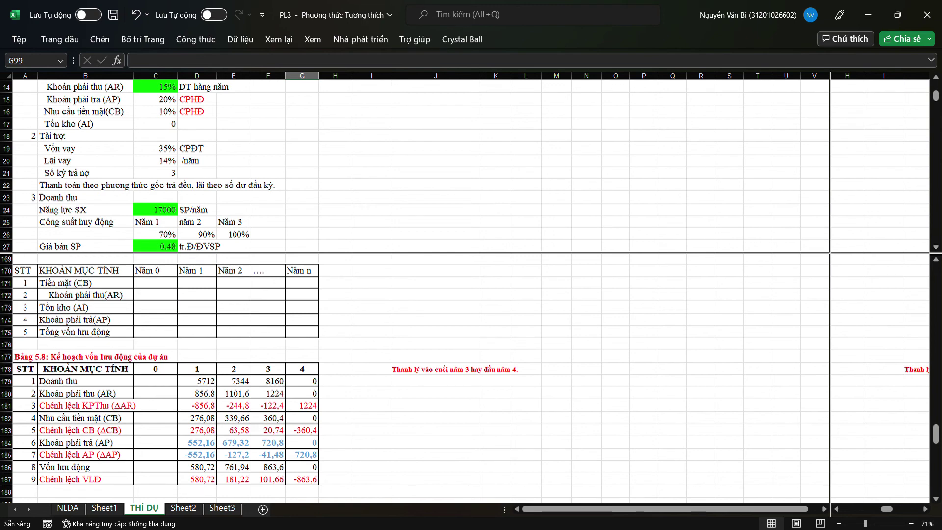
scroll(469, 378, "down", 1)
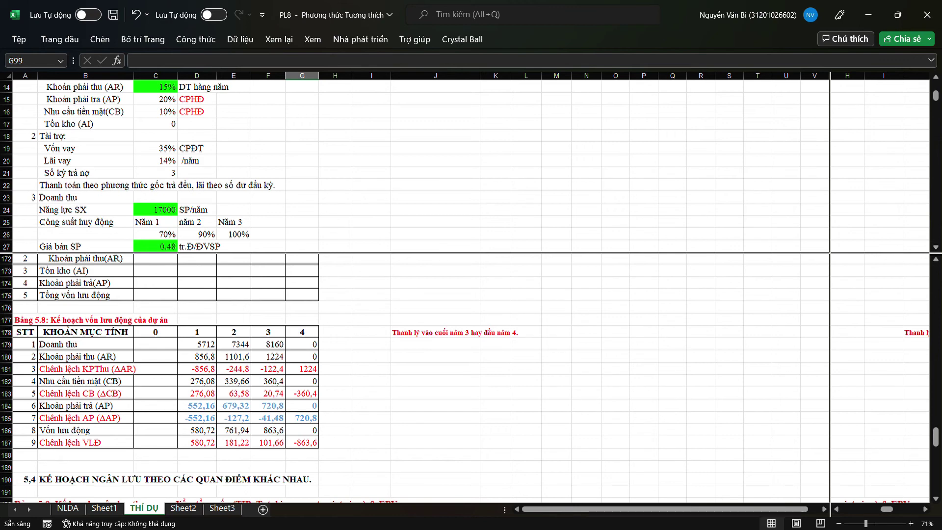
scroll(470, 378, "down", 2)
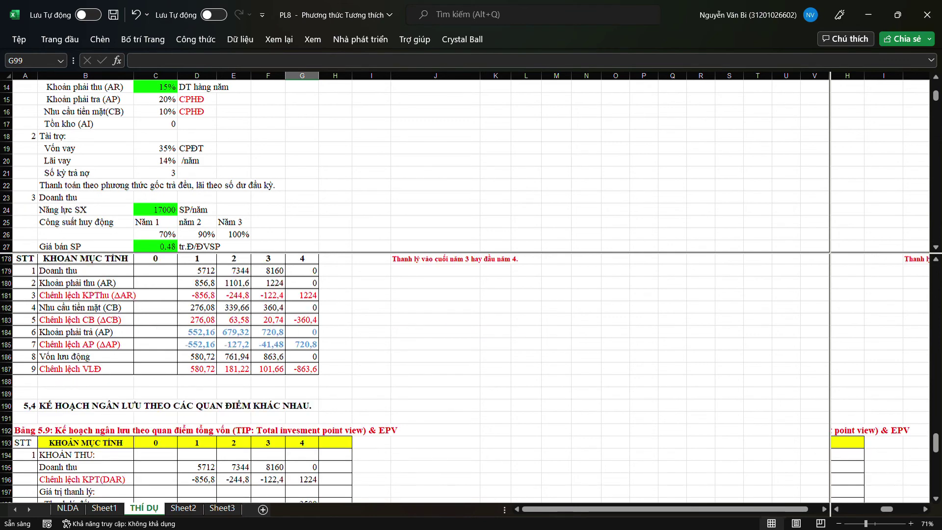
scroll(470, 378, "down", 5)
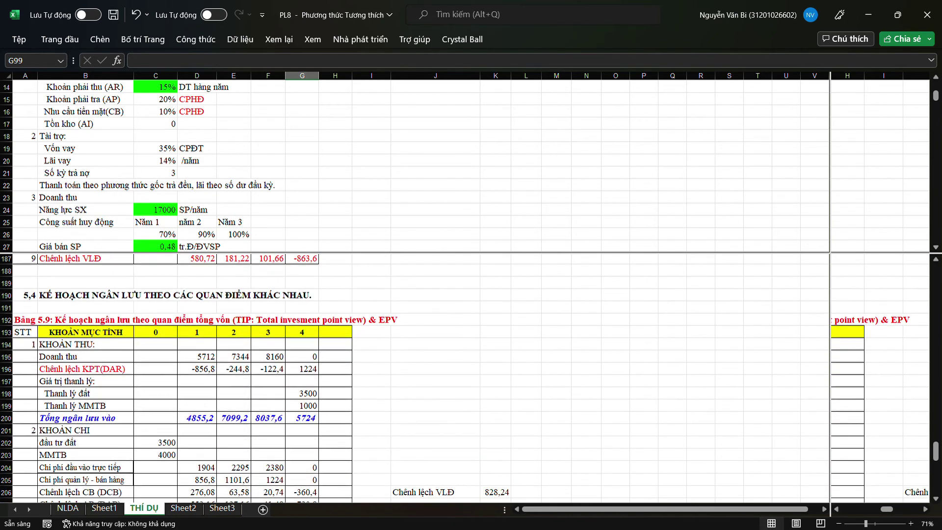
scroll(470, 378, "down", 3)
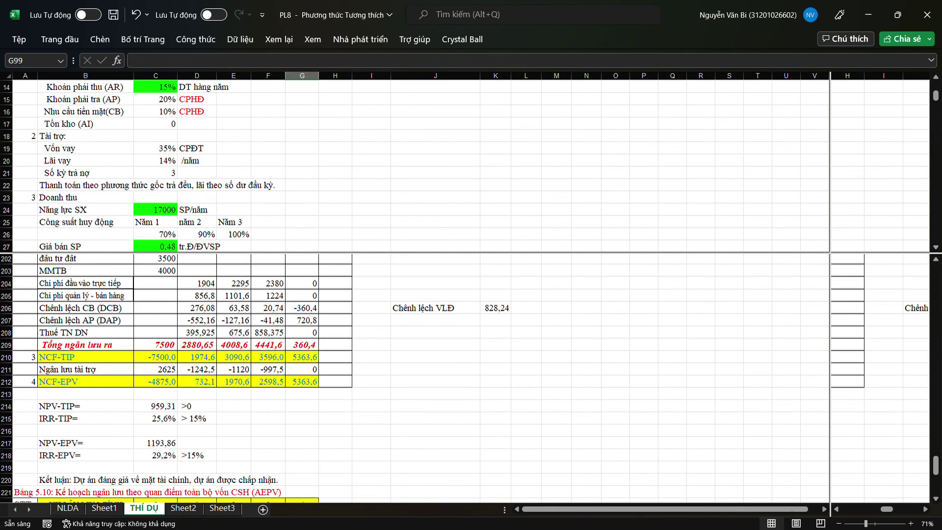
Define a Crystal Ball forecast on the NPV-TIP result in C214.
left_click(85, 369)
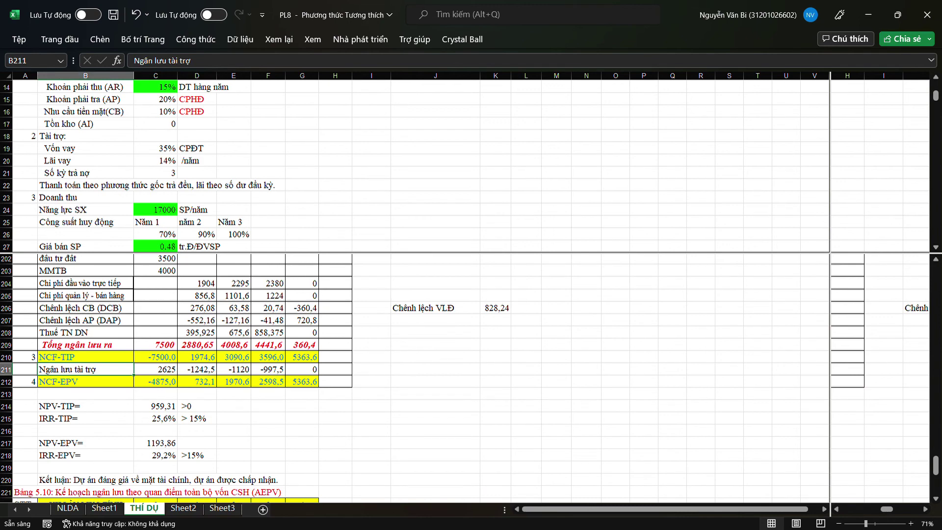
left_click(155, 406)
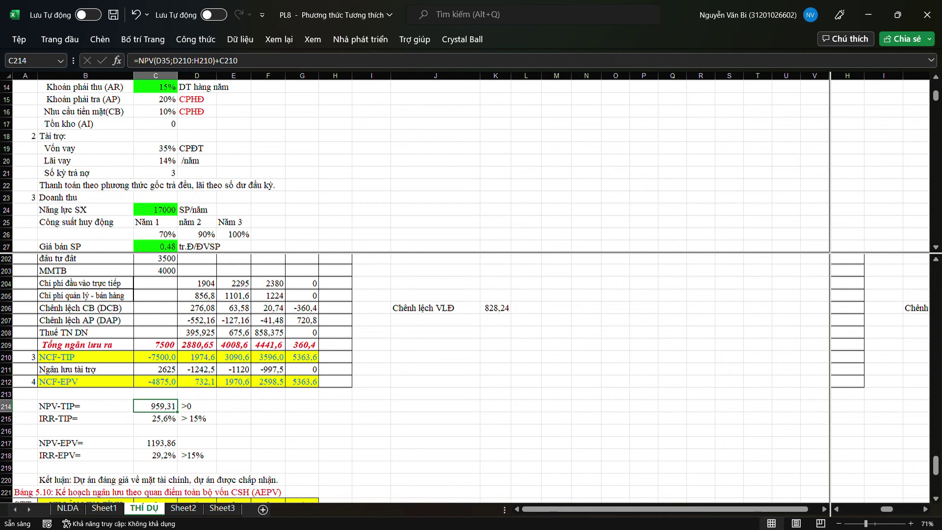
left_click(462, 39)
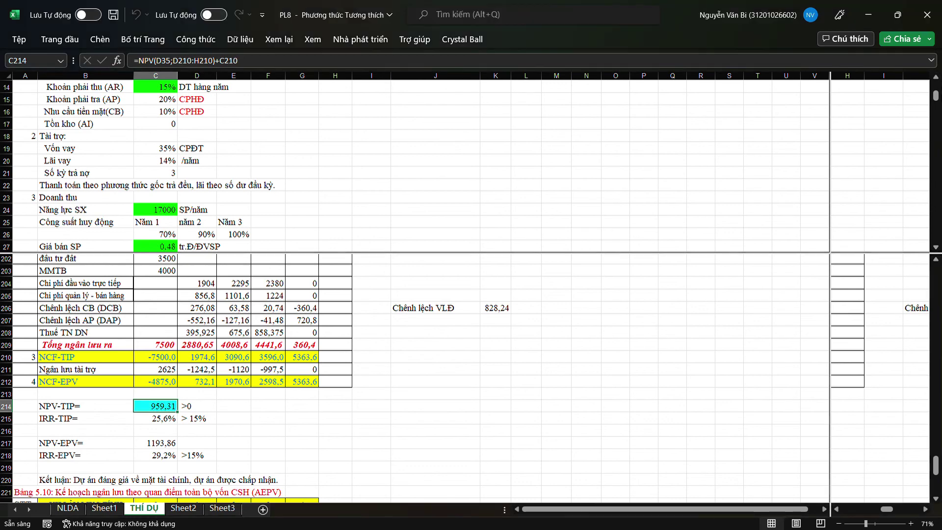
Define a Crystal Ball forecast on the IRR-TIP result in C215.
left_click(302, 418)
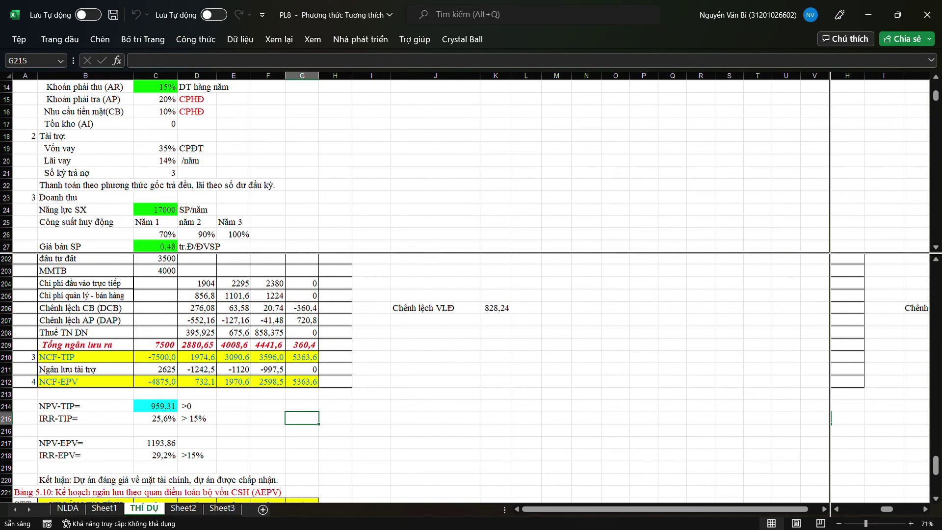
left_click(155, 418)
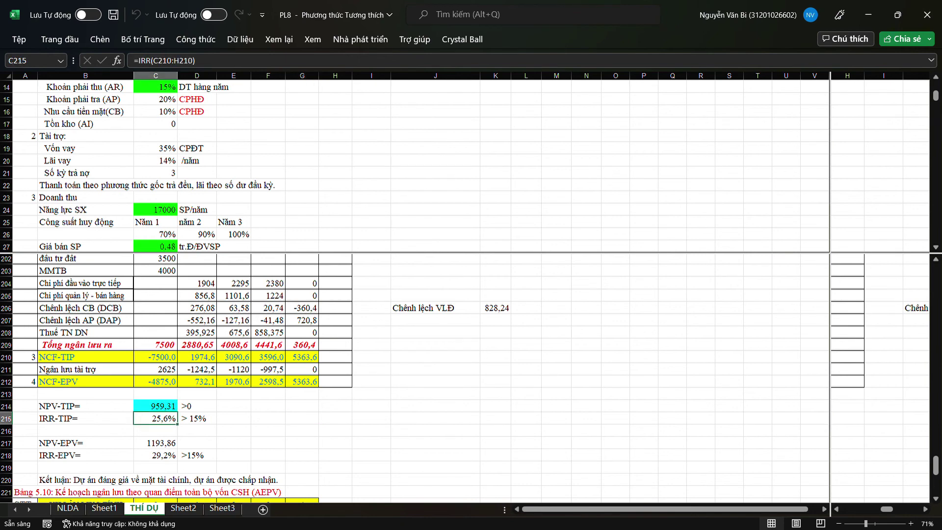
left_click(462, 40)
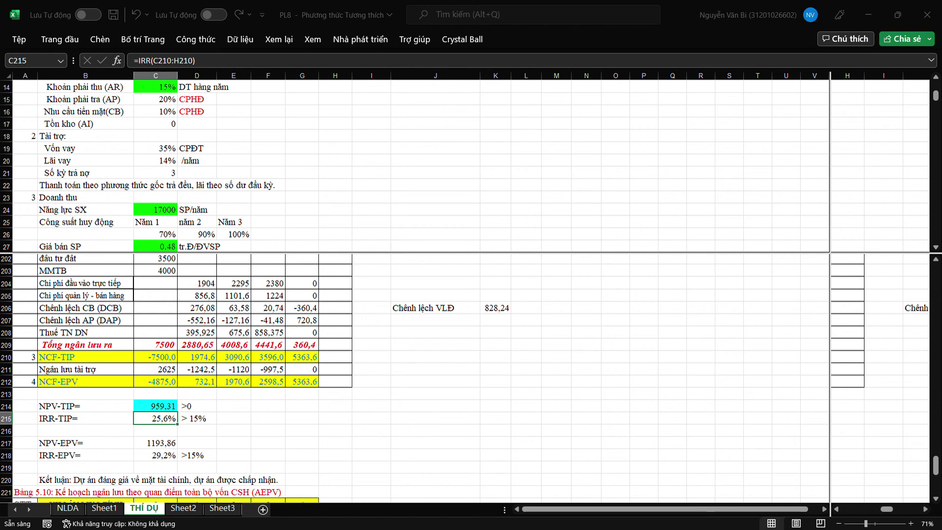
key("Return")
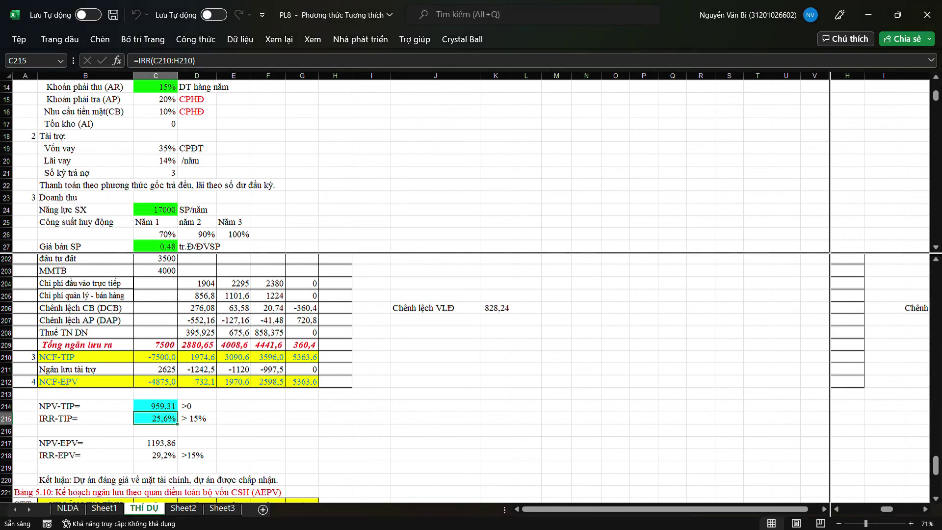
Define Crystal Ball forecasts on the NPV-EPV result in C217 and the IRR-EPV result in C218.
left_click(155, 443)
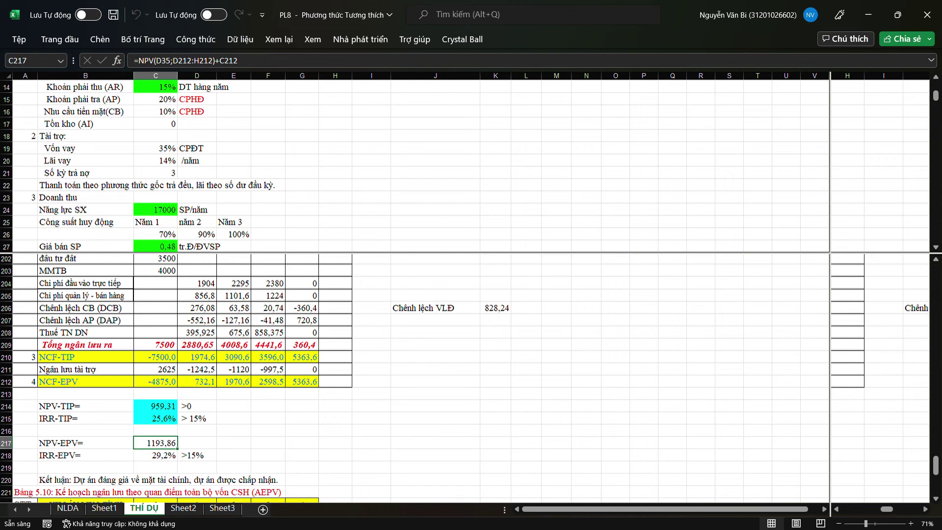
left_click(461, 39)
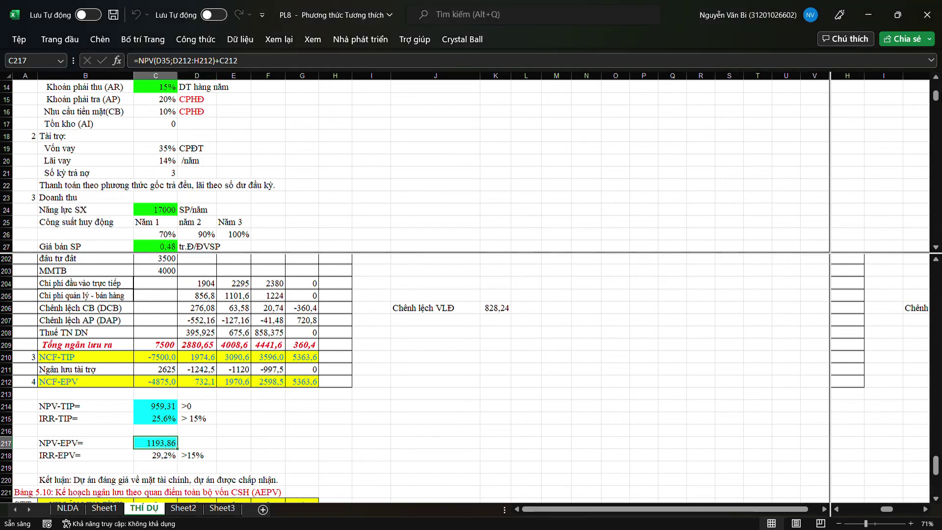
left_click(155, 455)
left_click(462, 39)
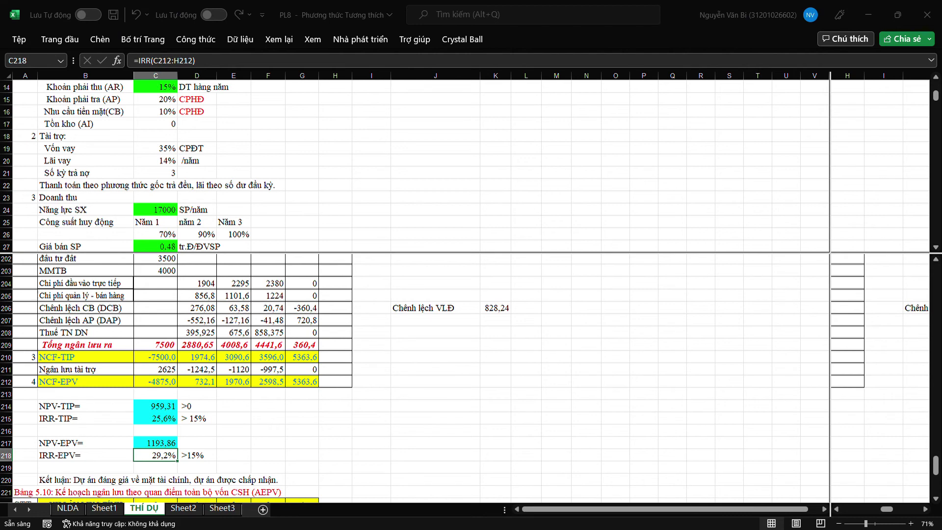
key("Return")
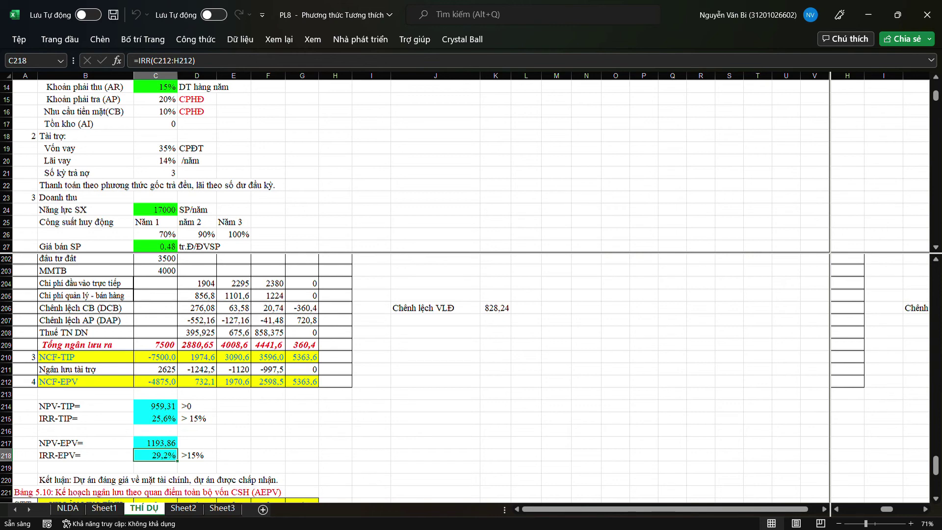
Review the distribution types noted for KP Thu, Giá bán sp and Năng lực sx beside Bảng 5.5.
left_click(526, 184)
scroll(417, 166, "down", 17)
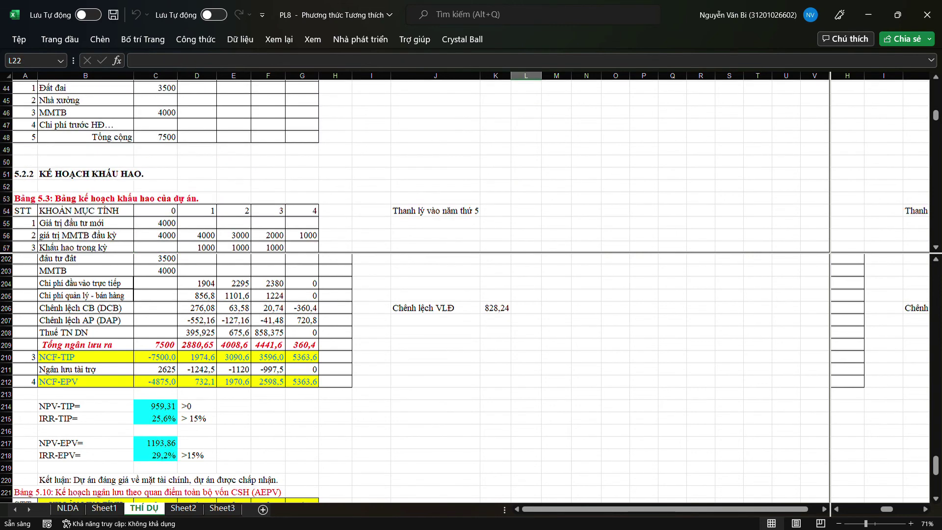
scroll(417, 167, "down", 10)
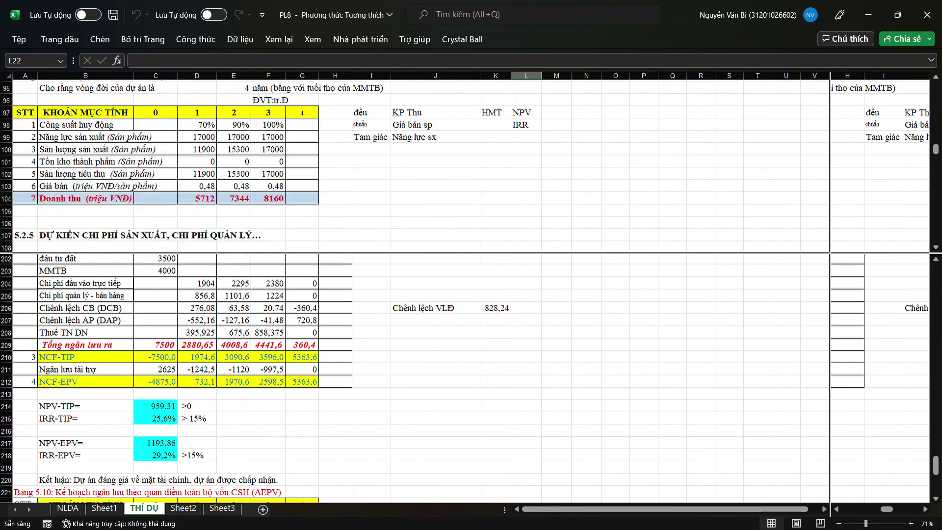
scroll(466, 167, "up", 2)
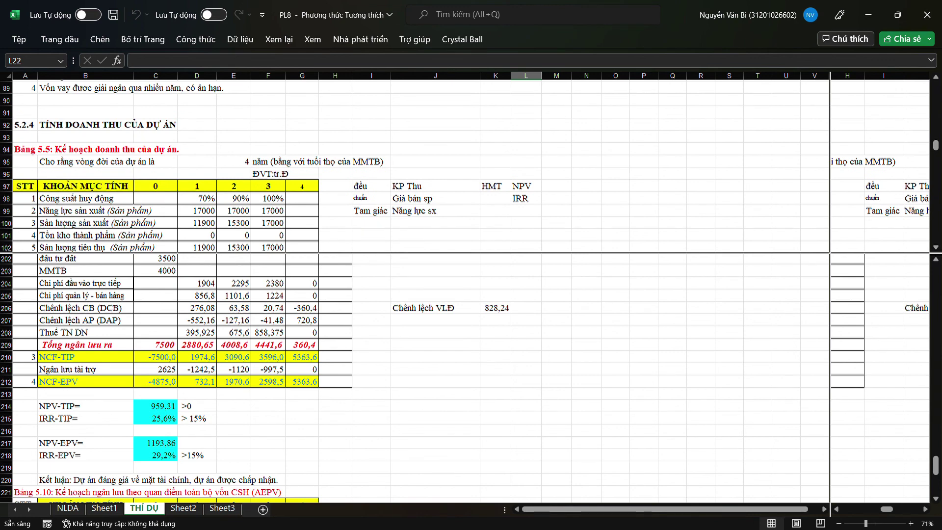
left_click(435, 210)
scroll(466, 165, "down", 1)
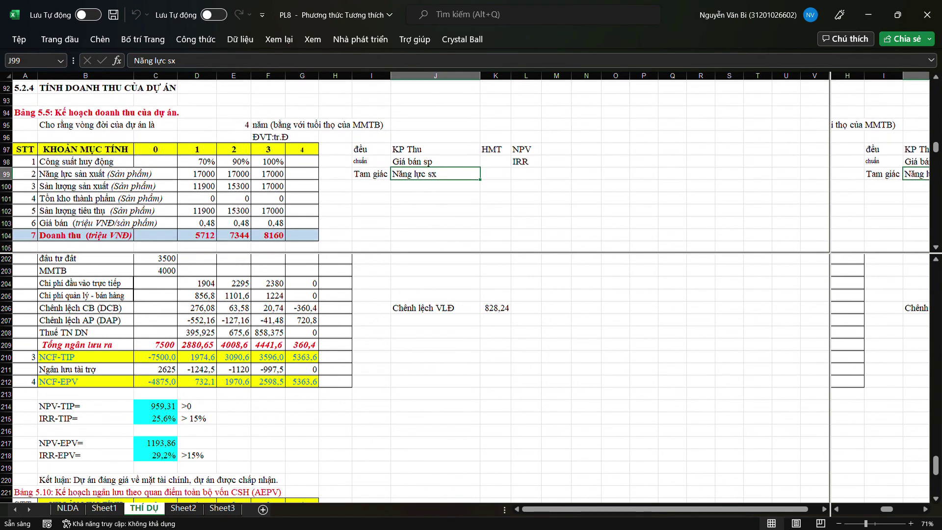
Run the Crystal Ball simulation for 500 trials on the four NPV and IRR forecasts.
left_click(462, 39)
left_click(462, 39)
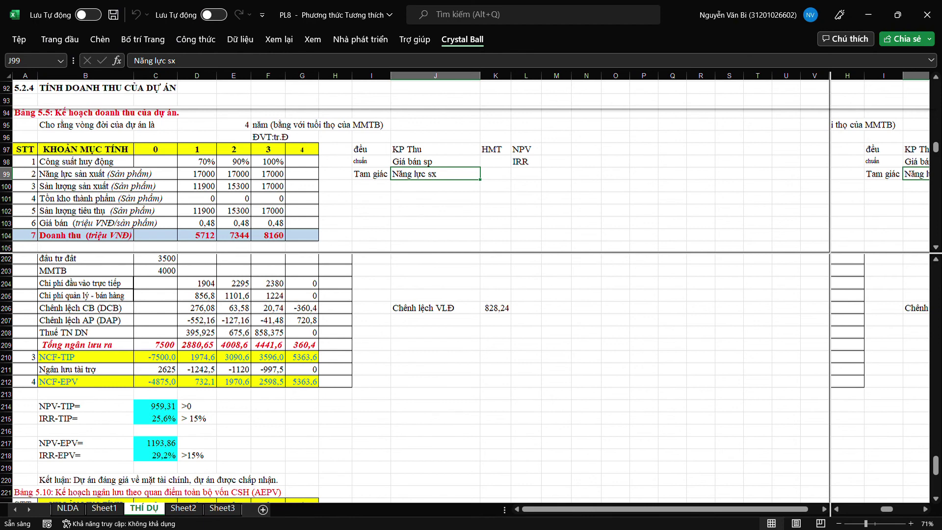
left_click(233, 442)
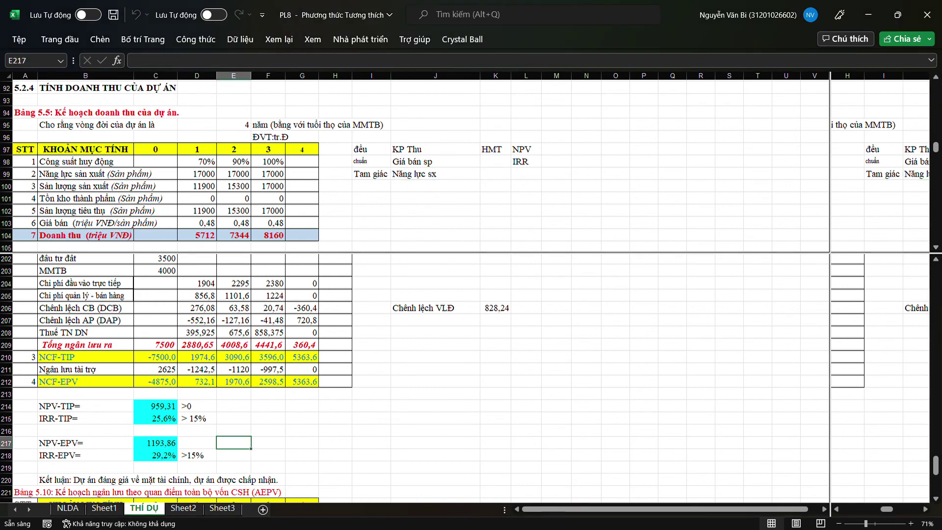
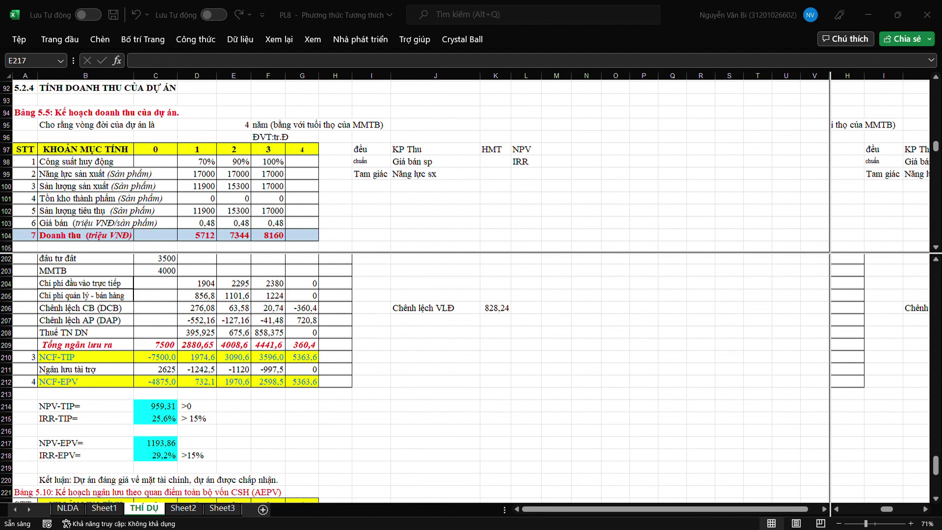
left_click(462, 39)
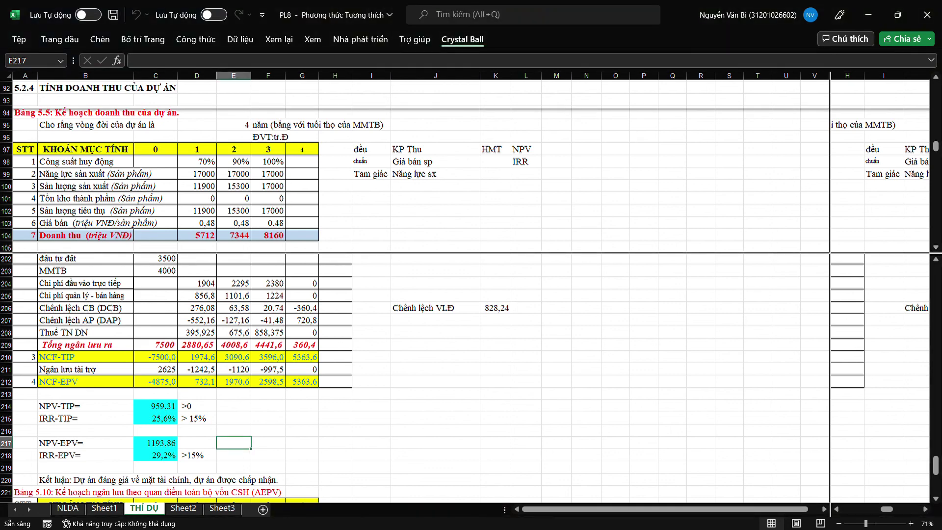
key("alt+Tab")
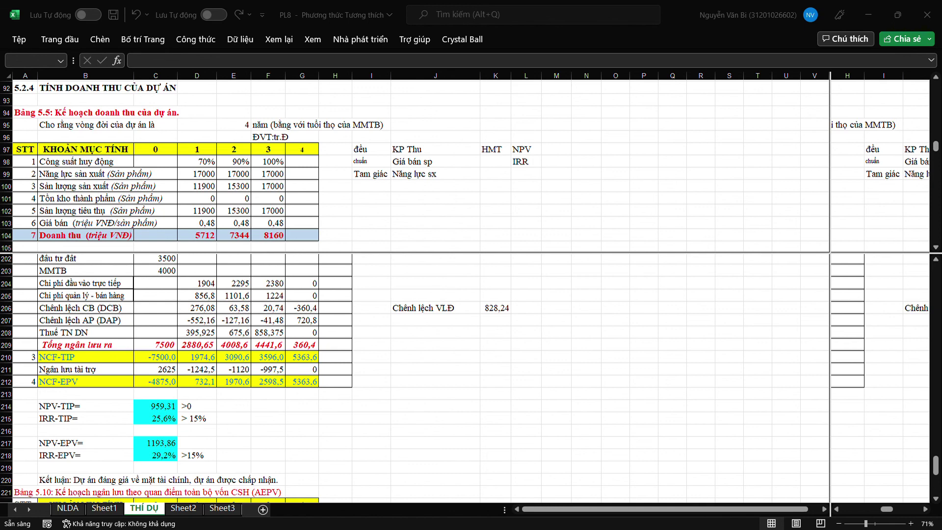
left_click(234, 442)
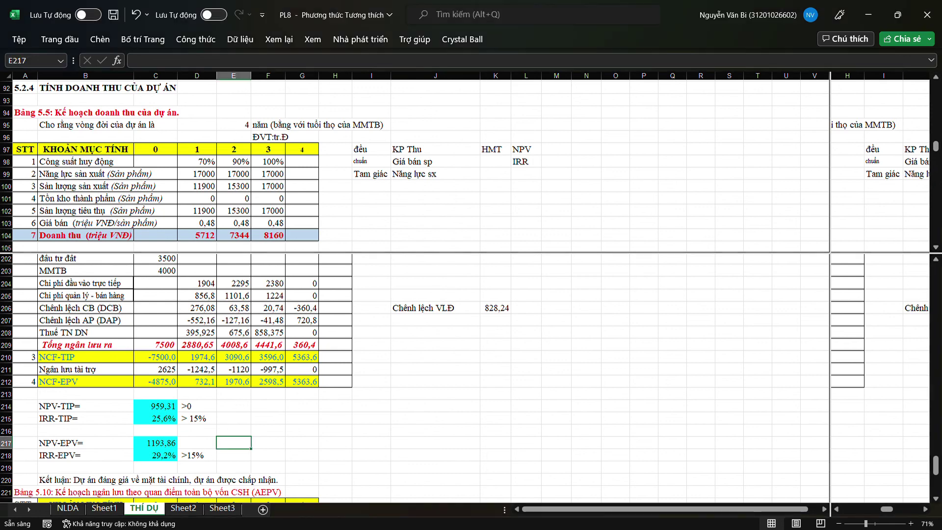
Examine the Crystal Ball simulation results alongside the NPV and IRR cells in the worksheet.
left_click(526, 357)
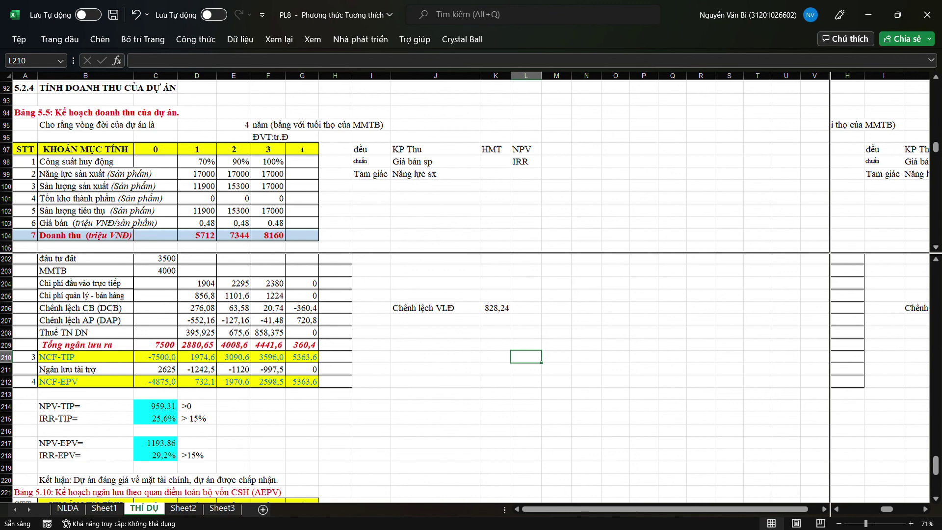
left_click(525, 369)
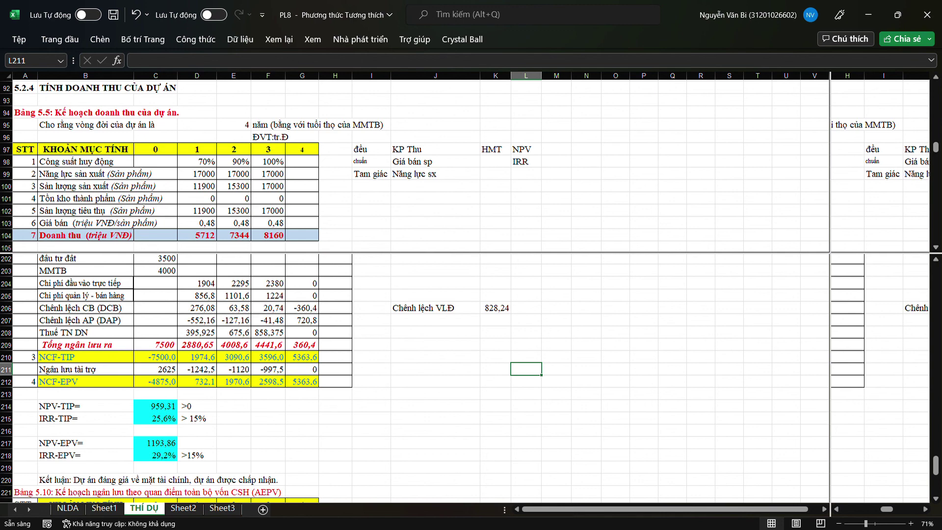
left_click(462, 39)
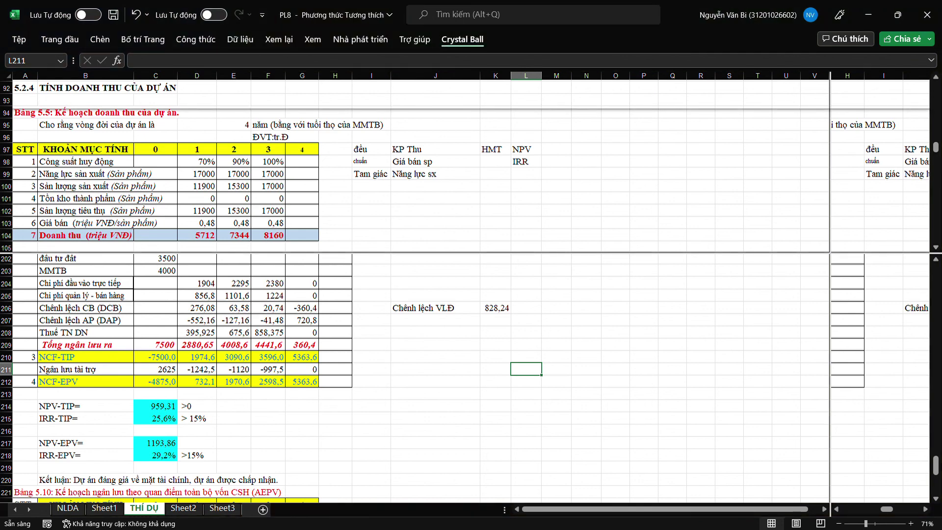
key("Escape")
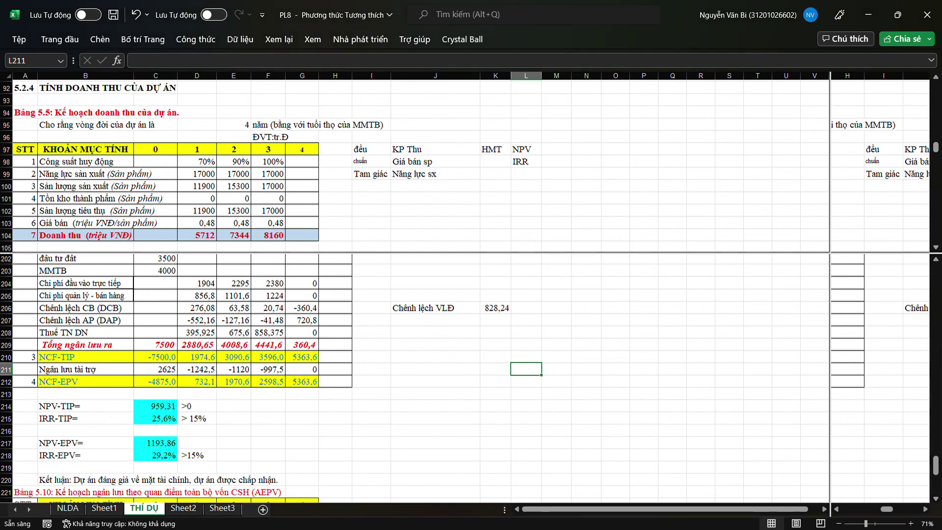
key("alt+Tab")
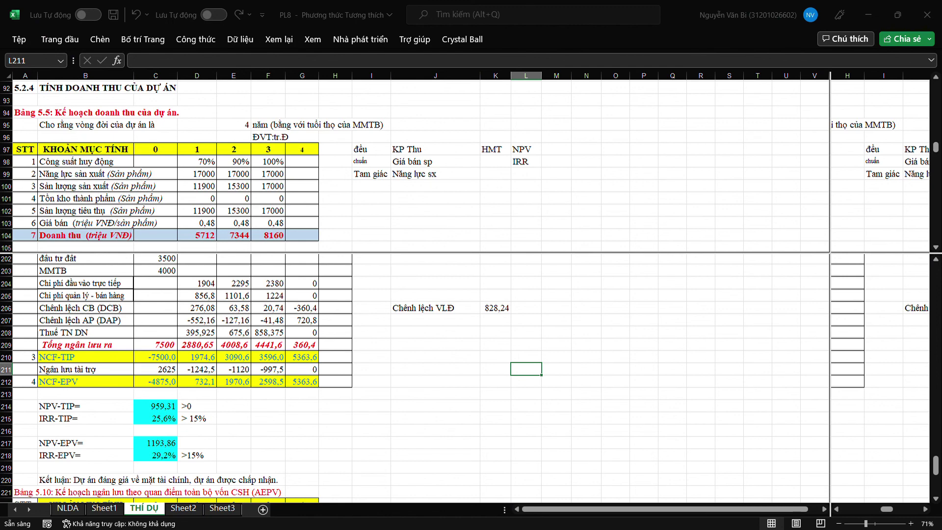
key("alt+Tab")
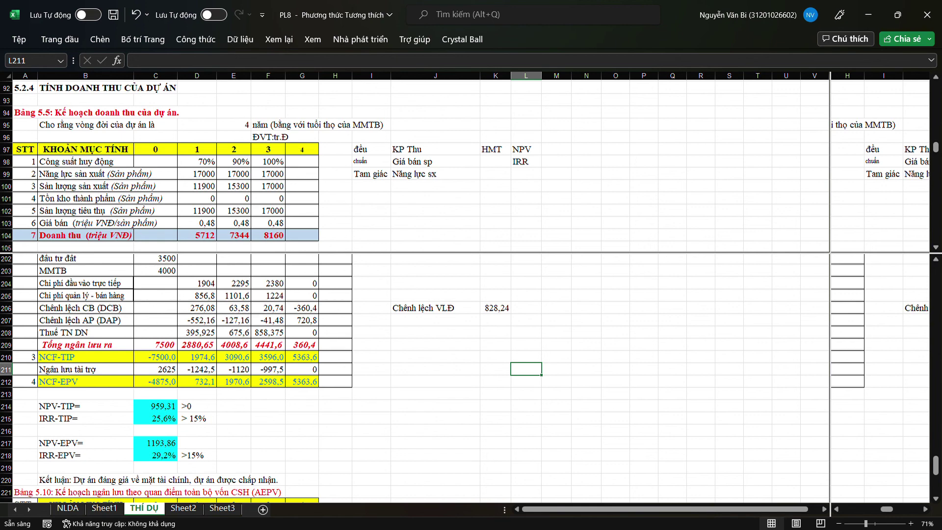
left_click(435, 344)
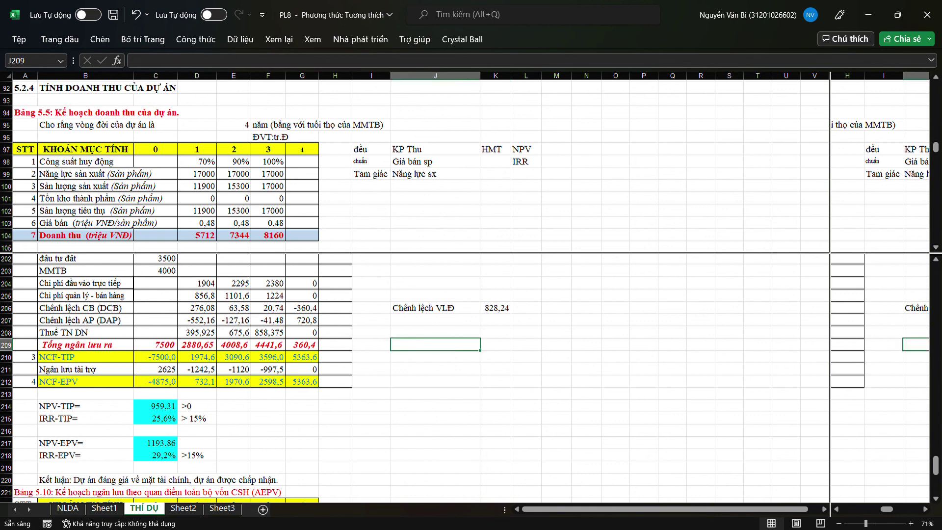
key("alt+Tab")
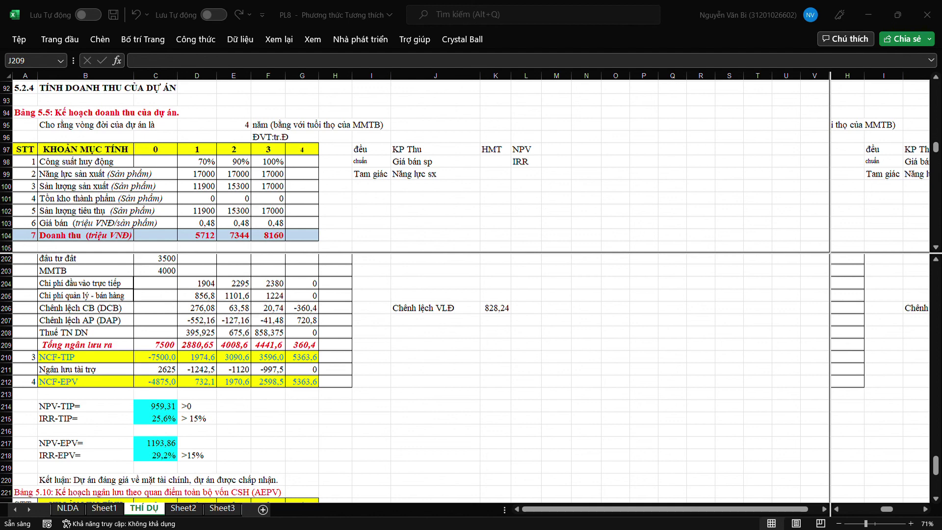
key("alt+Tab")
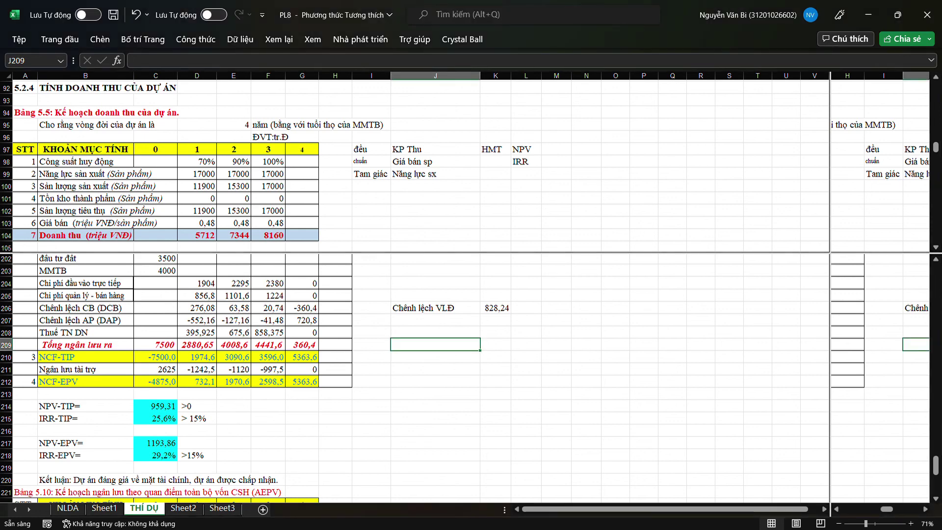
left_click(371, 417)
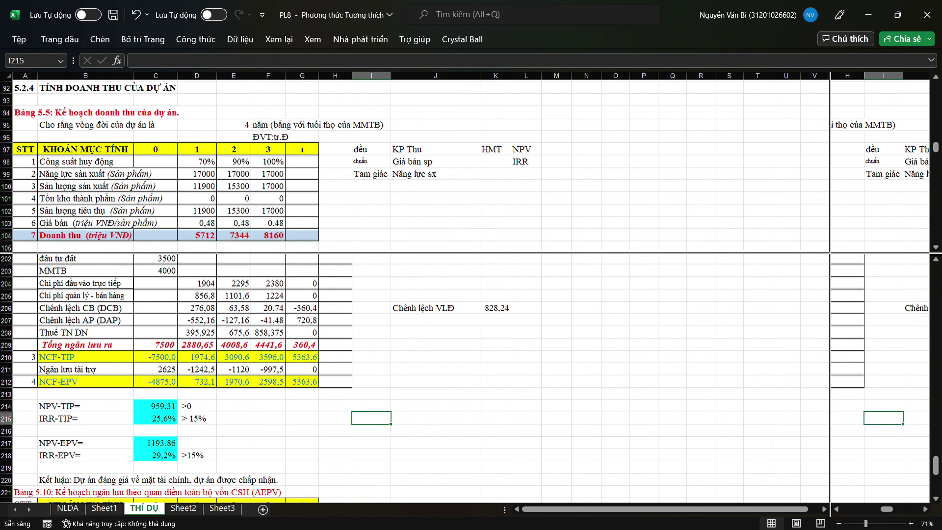
left_click(434, 431)
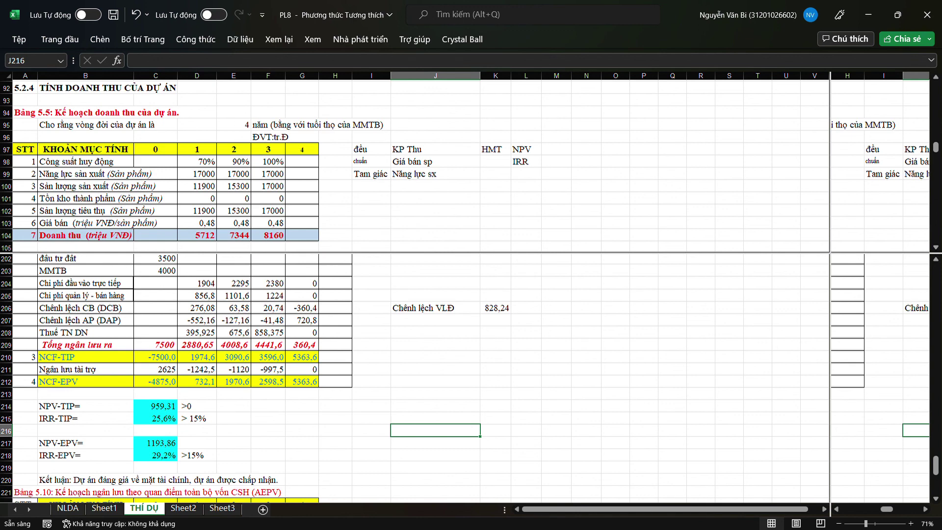
Generate the Crystal Ball simulation report in the current workbook on a new Report sheet.
key("alt+Tab")
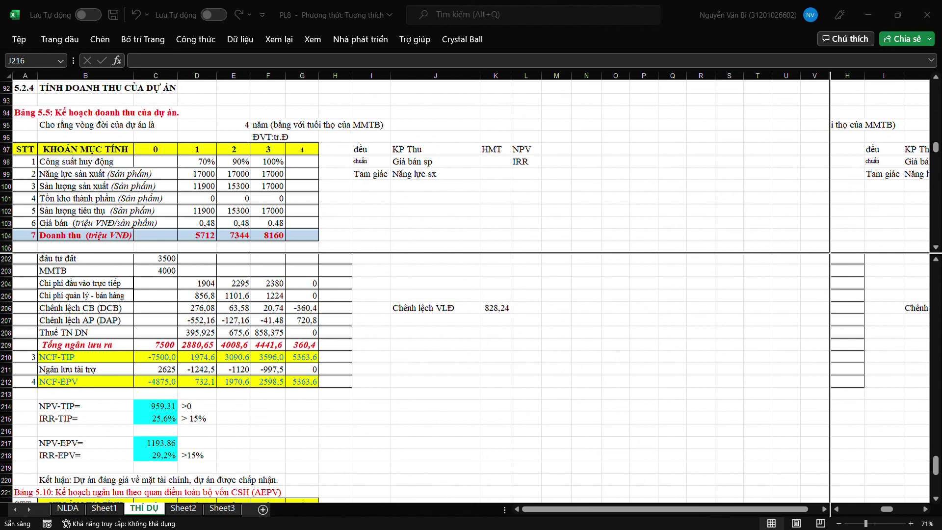
left_click(436, 430)
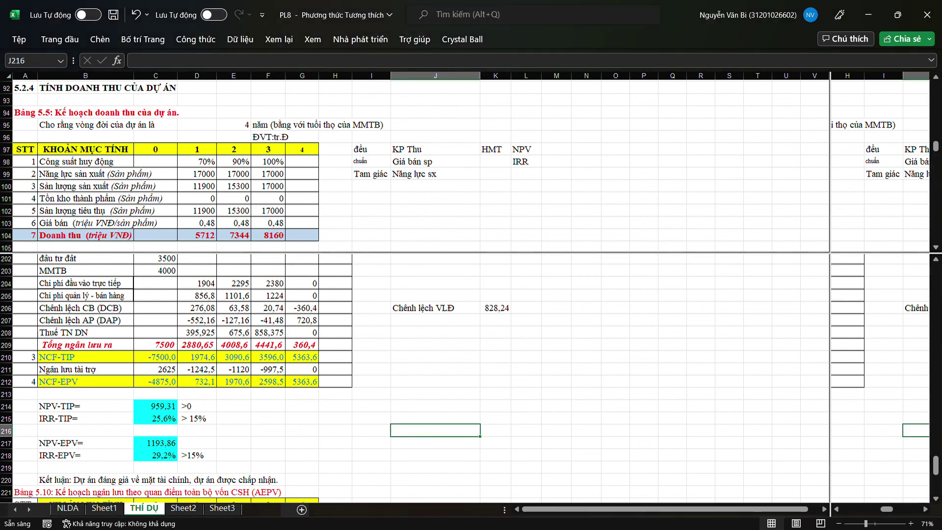
left_click(224, 374)
Examine the run preferences and the IRR-EPV and IRR-TIP forecast charts and statistics on the Report sheet, then return to THÍ DỤ.
scroll(224, 374, "down", 1)
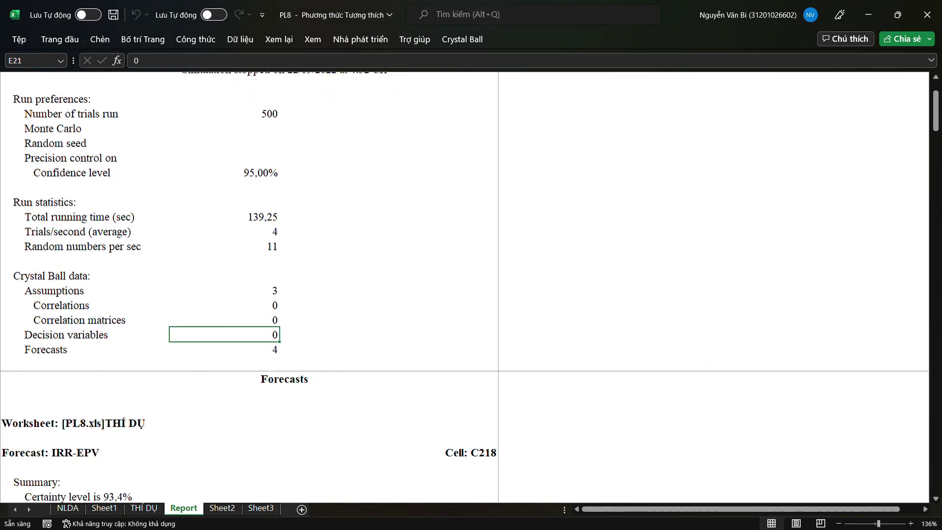
scroll(466, 287, "down", 9)
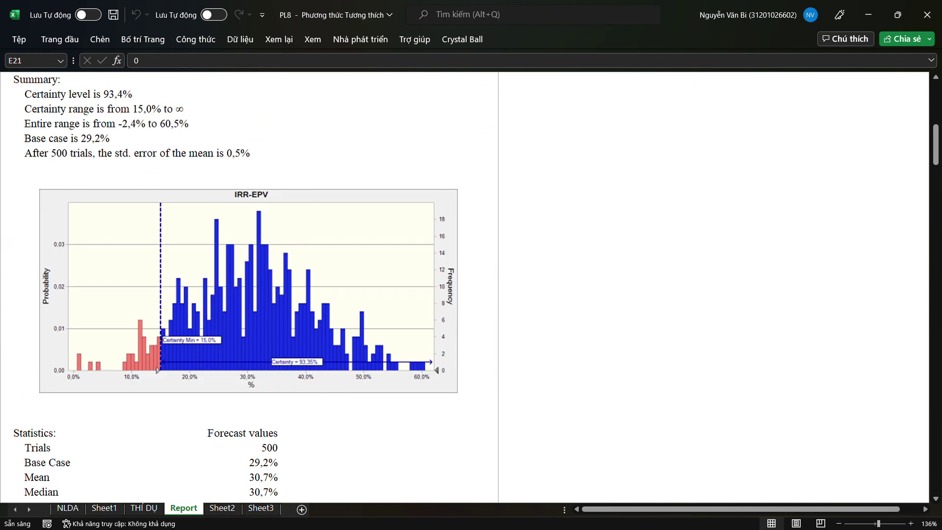
scroll(467, 287, "down", 10)
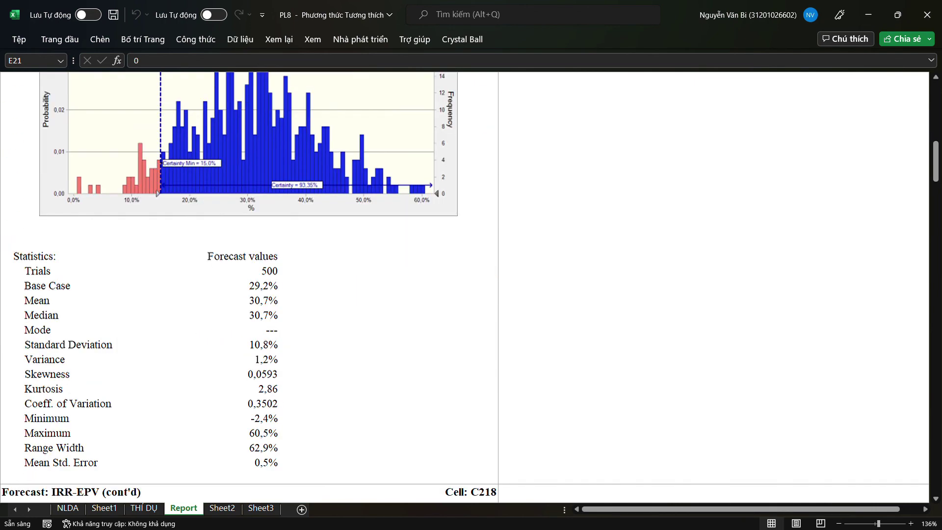
scroll(466, 287, "down", 8)
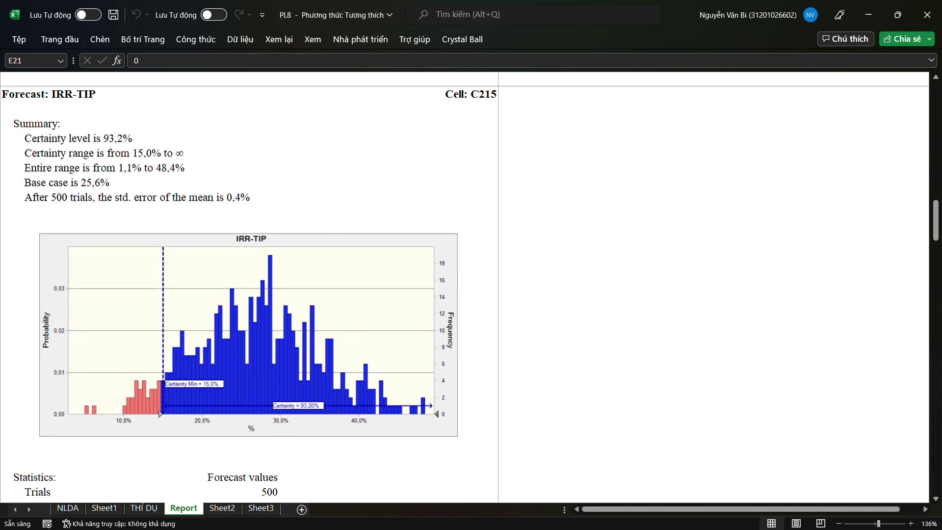
scroll(466, 287, "down", 3)
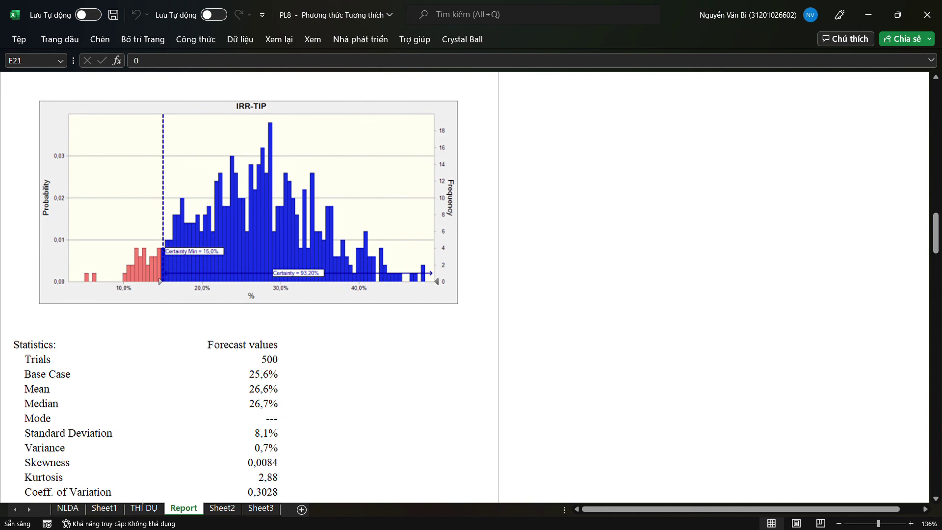
scroll(466, 287, "down", 3)
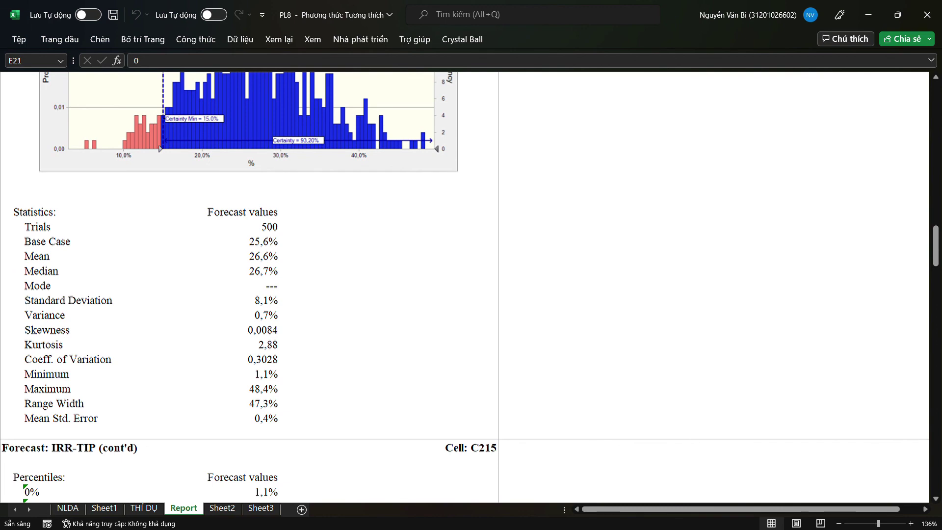
left_click(145, 508)
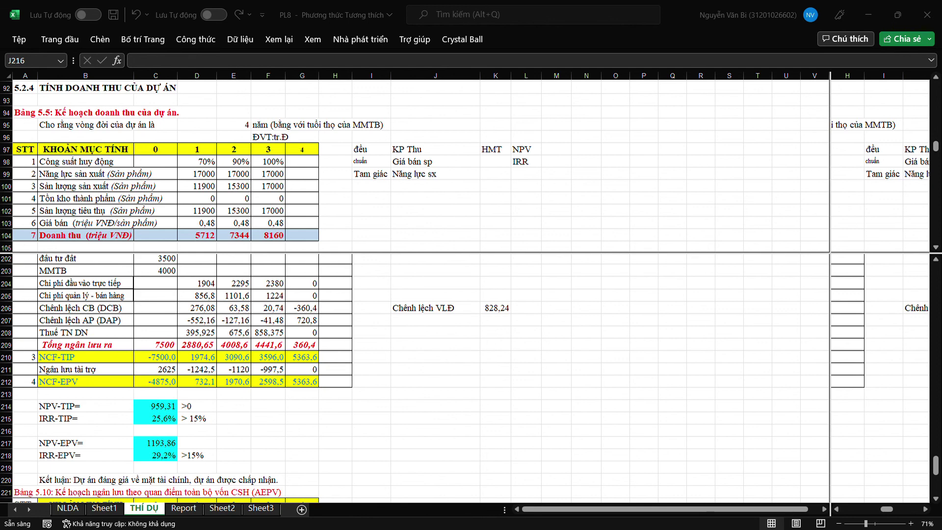
key("alt+Tab")
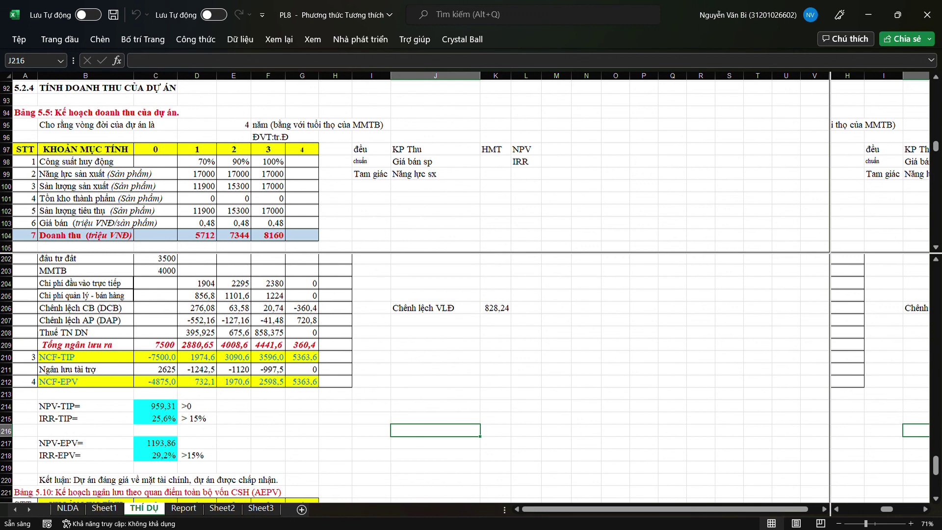
Examine the IRR-TIP percentiles and the NPV-EPV forecast summary, chart and statistics on the Report sheet.
left_click(183, 508)
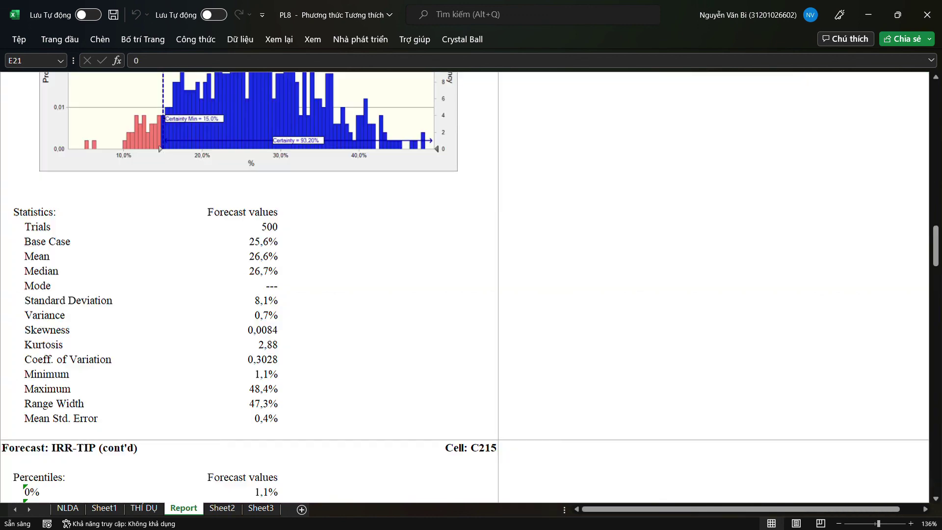
left_click(305, 314)
scroll(305, 315, "down", 6)
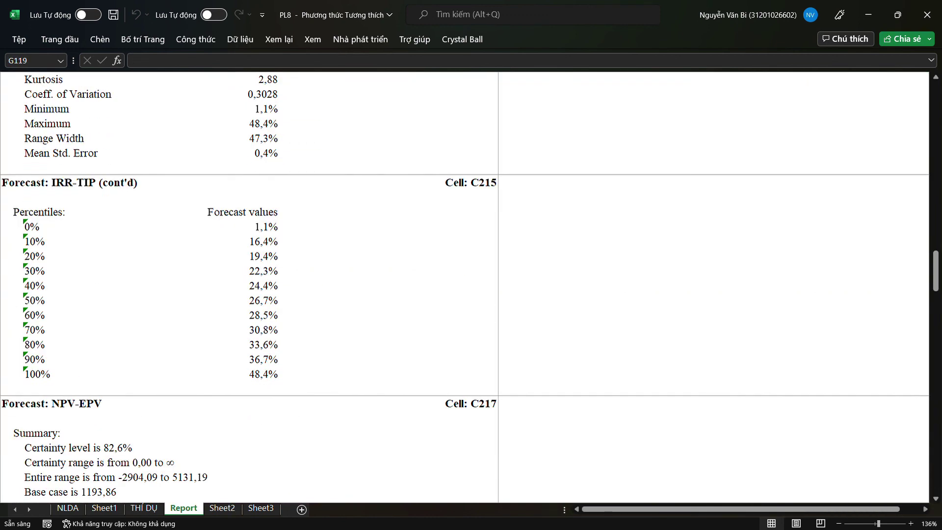
left_click(368, 315)
scroll(368, 315, "down", 4)
left_click(368, 330)
scroll(368, 329, "down", 3)
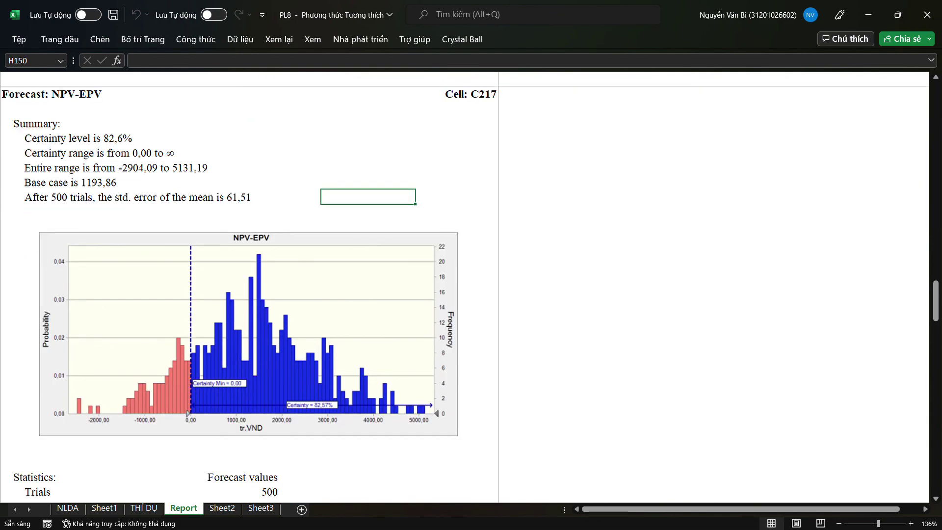
left_click(713, 373)
scroll(713, 374, "down", 11)
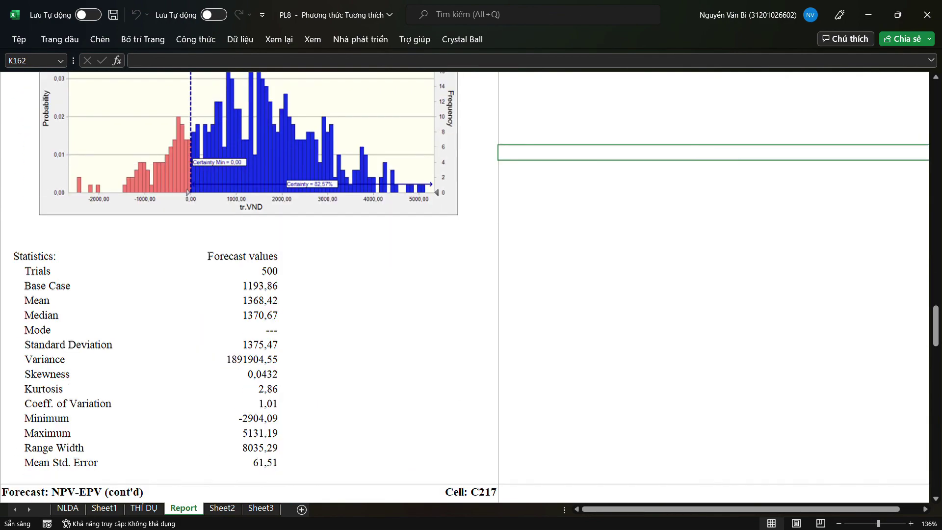
scroll(466, 287, "down", 7)
scroll(466, 287, "up", 20)
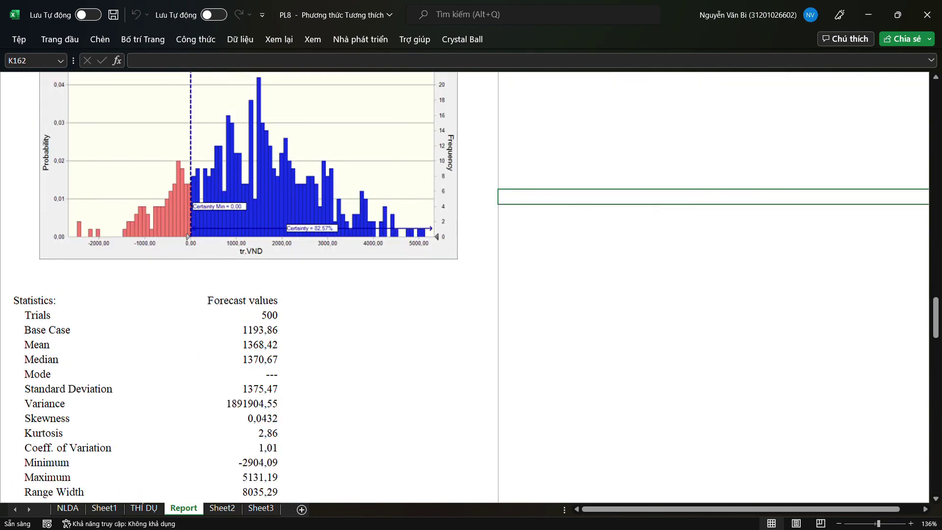
scroll(466, 287, "up", 14)
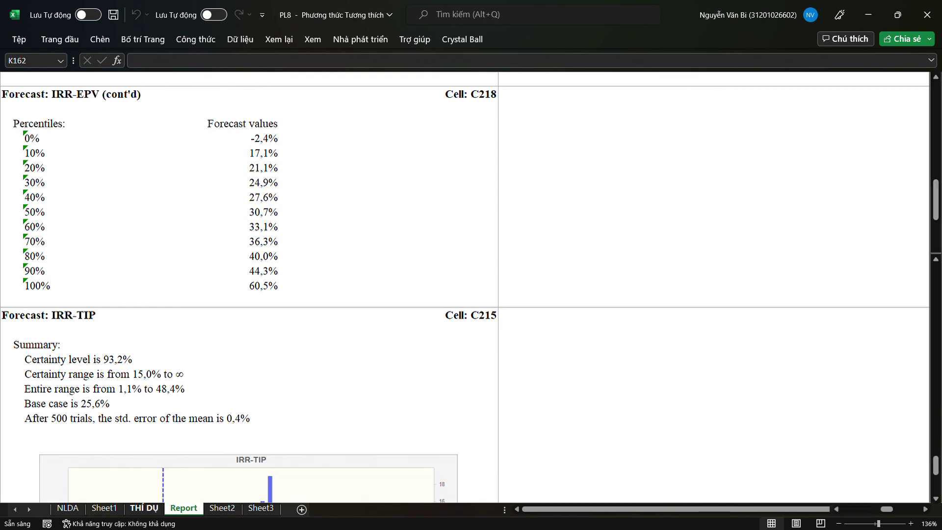
Switch to Sheet1 with the Thí dụ 8.3 Crystal Ball example and save the PL8 workbook.
left_click(144, 508)
left_click(104, 507)
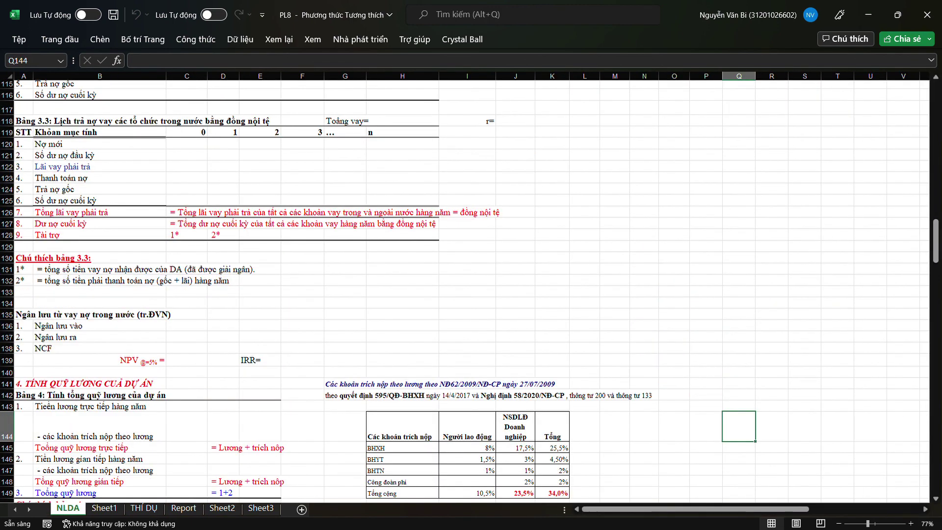
key("ctrl+Page_Down")
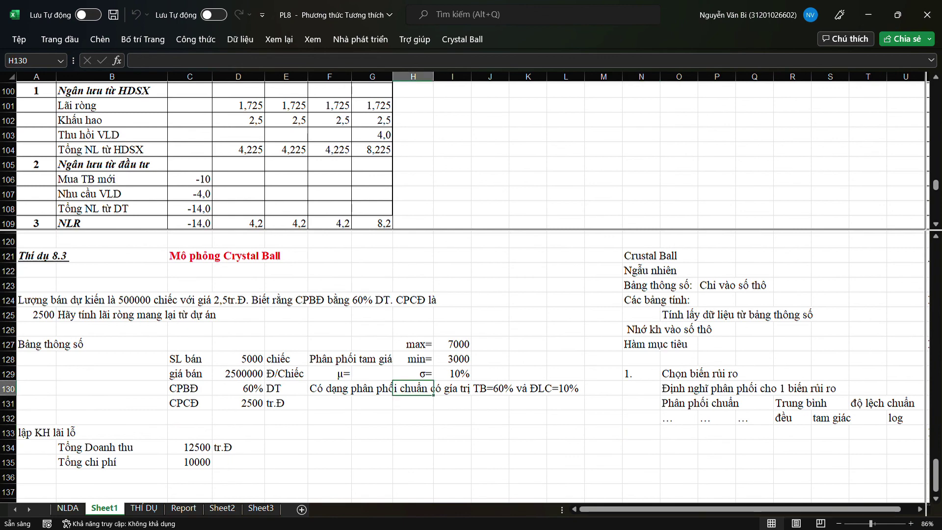
key("ctrl+s")
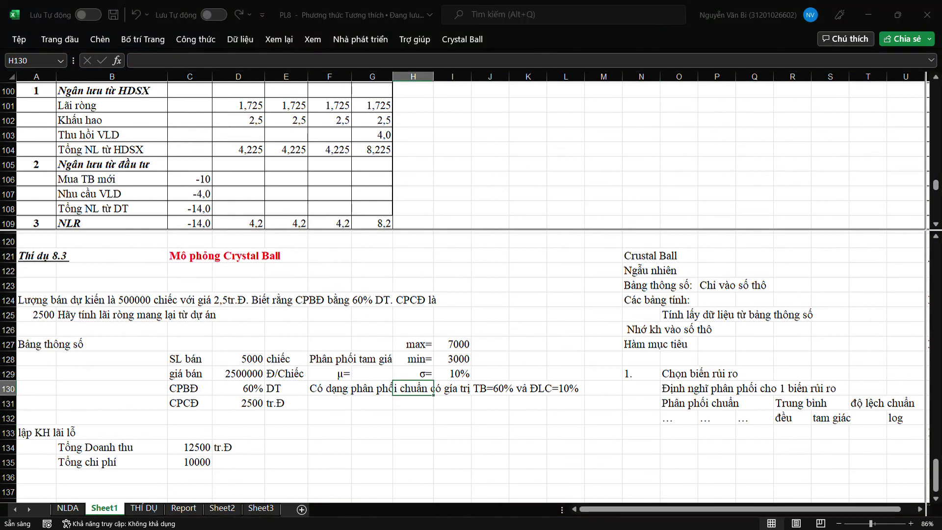
left_click(528, 329)
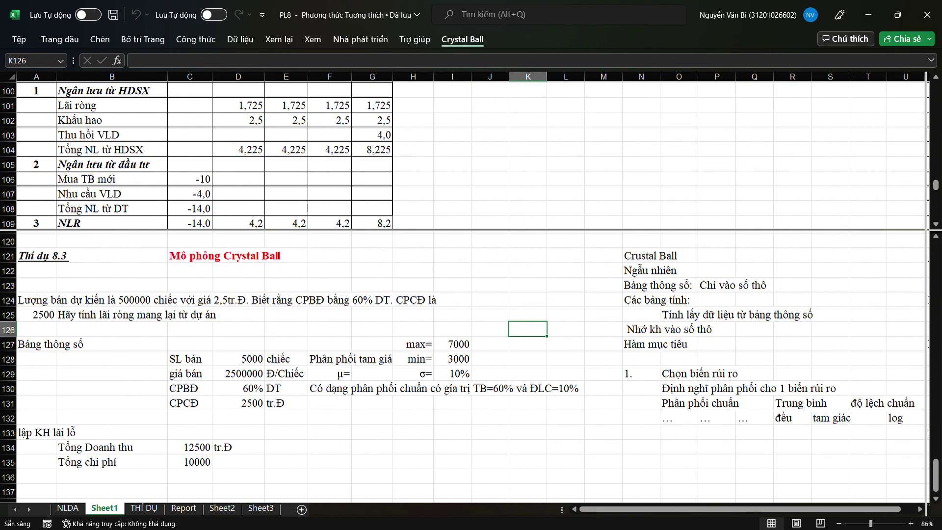
left_click(463, 40)
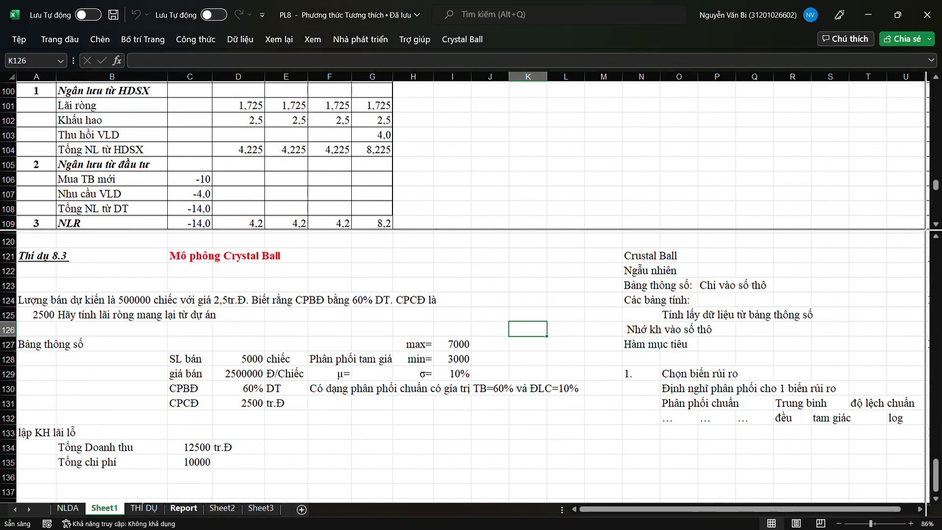
Review the IRR-TIP statistics and percentiles again on the Report sheet, continuing to the NPV-EPV forecast.
left_click(183, 508)
scroll(464, 287, "down", 13)
left_click(448, 227)
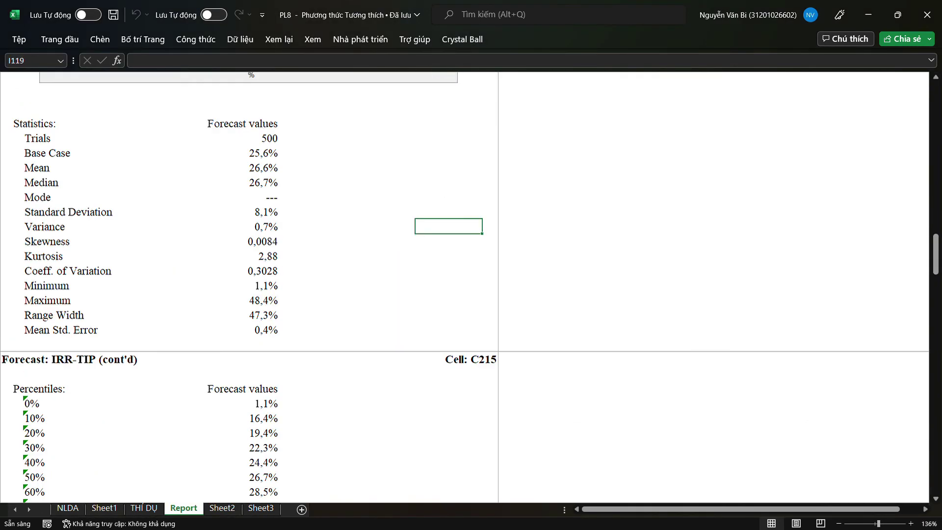
left_click(448, 138)
left_click(368, 168)
left_click(368, 271)
scroll(368, 271, "down", 4)
scroll(466, 290, "down", 20)
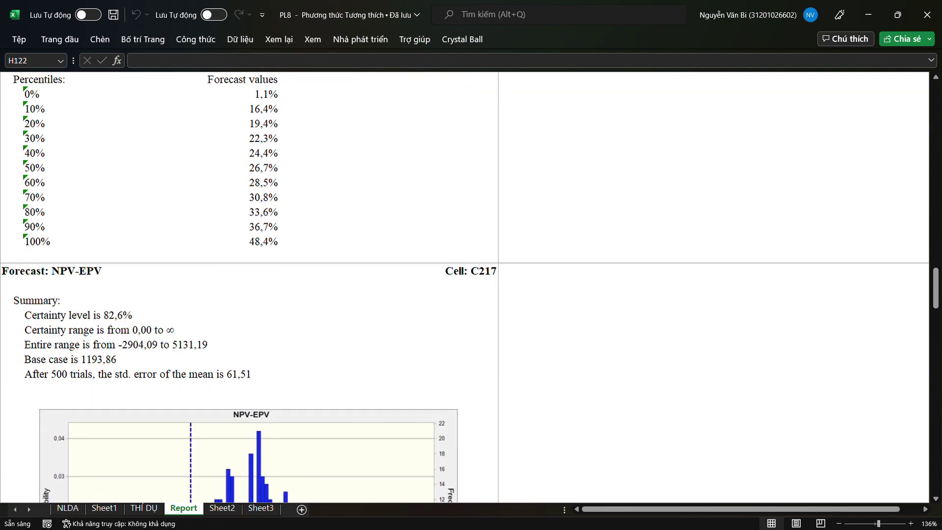